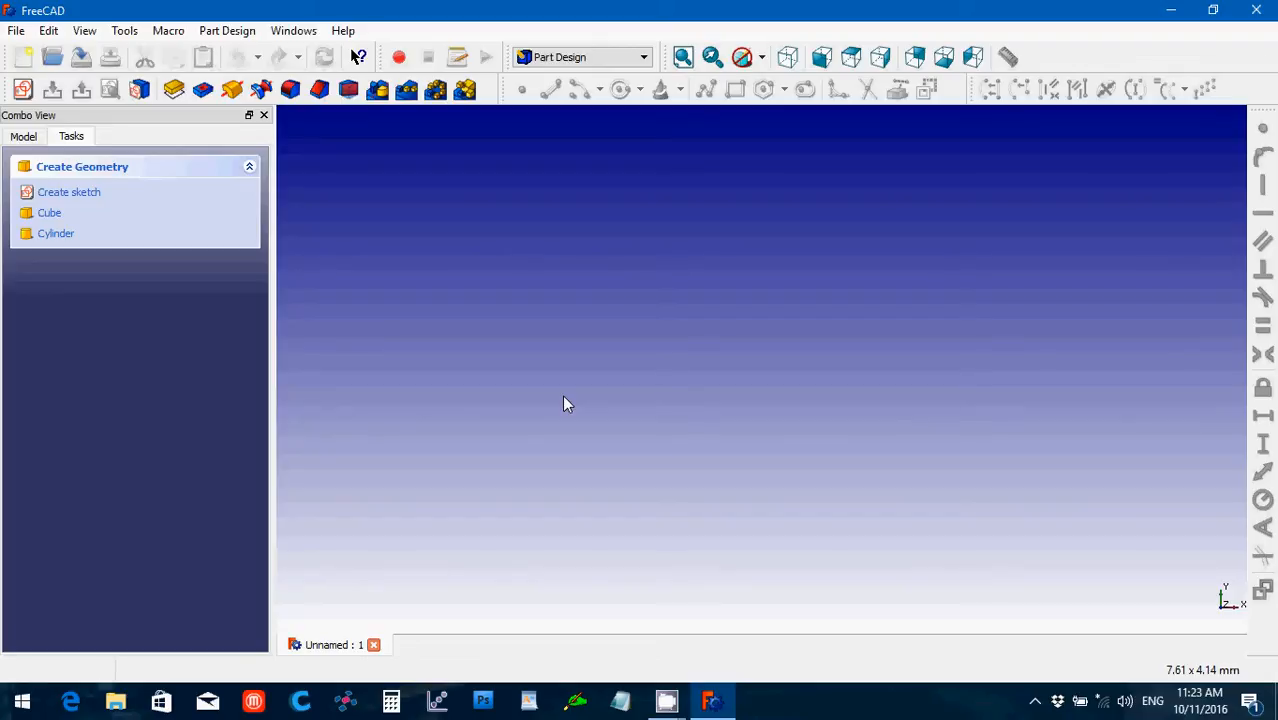
- Create a sketch on the XY plane and draw a circle of about 70 mm radius centred on the origin
left_click(23, 90)
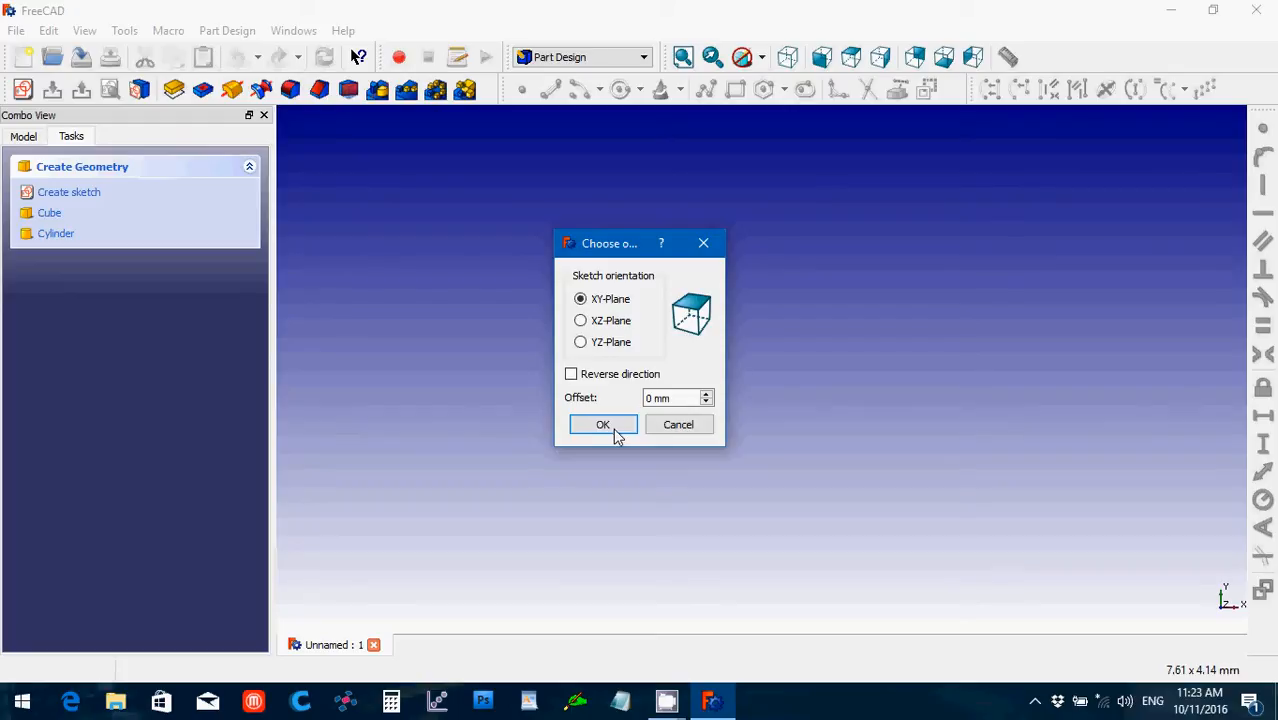
left_click(616, 432)
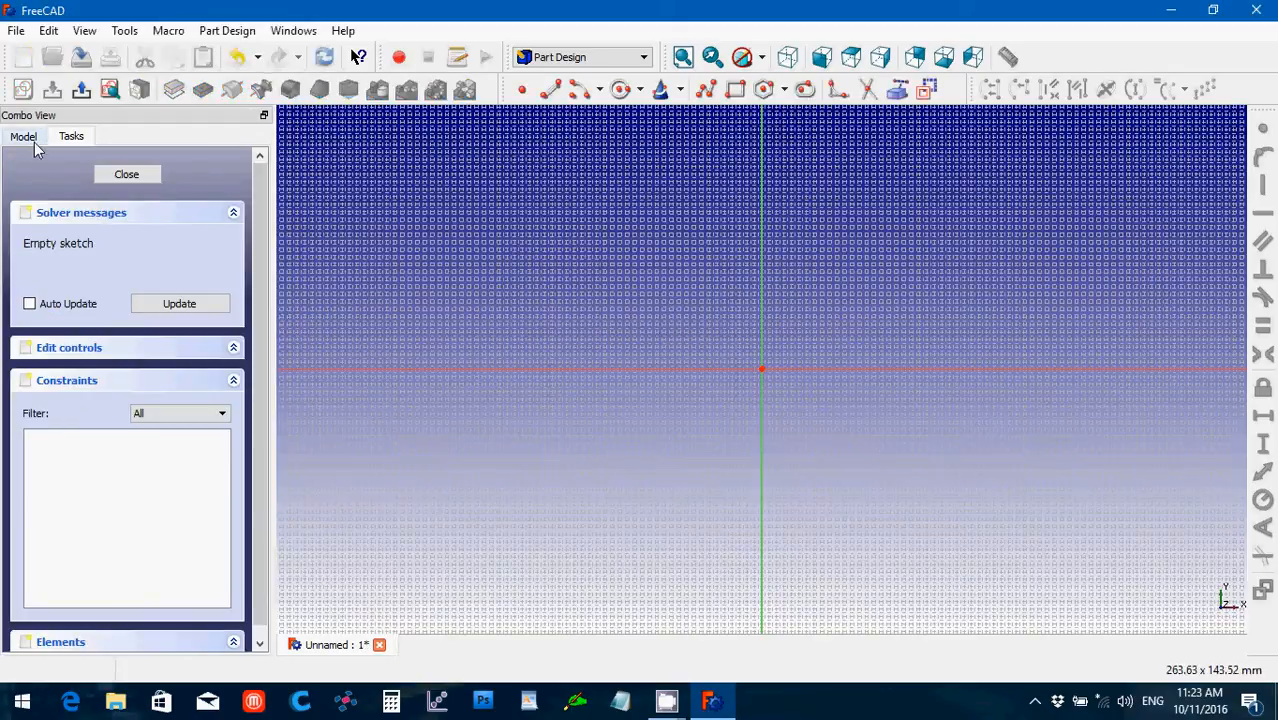
left_click(621, 90)
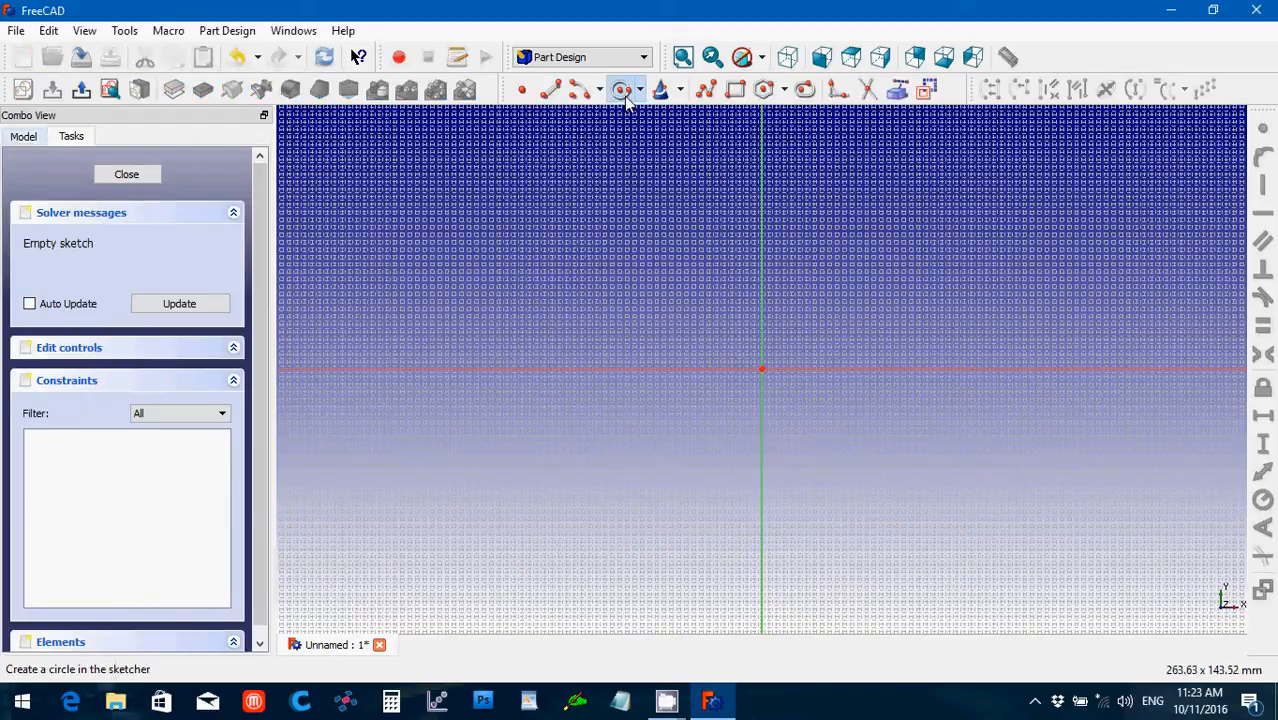
left_click(763, 370)
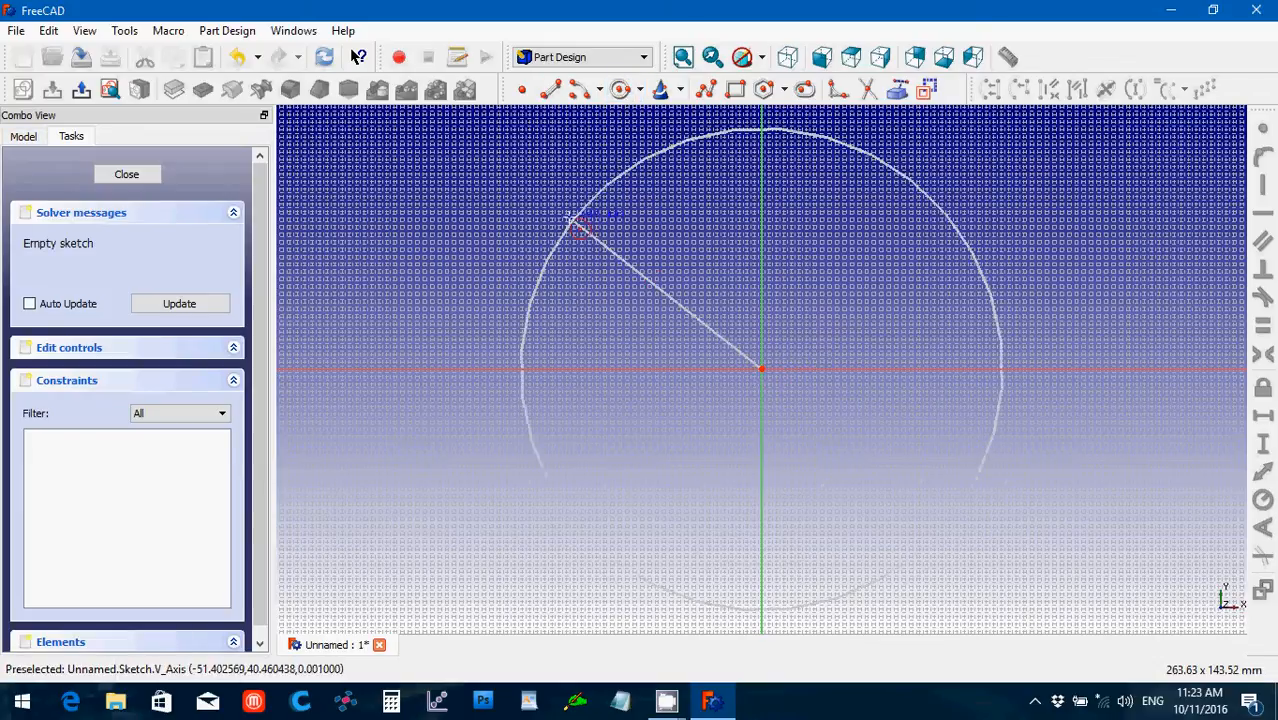
left_click(559, 219)
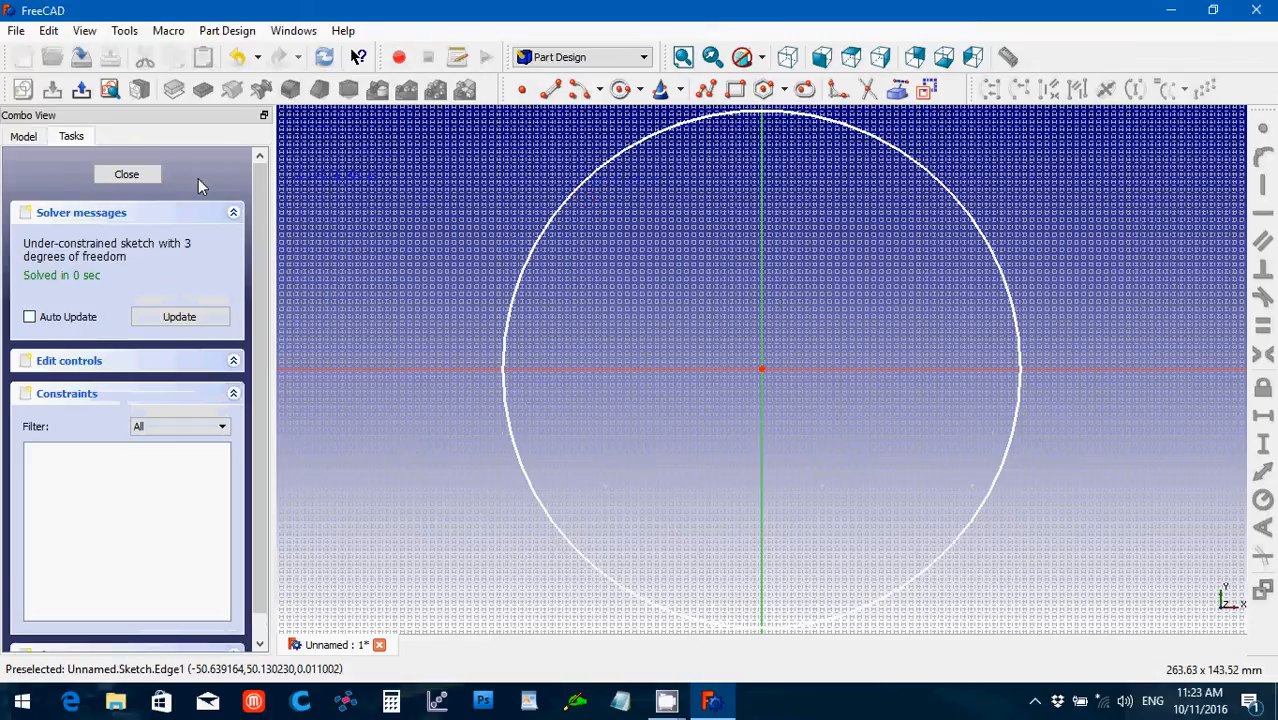
right_click(786, 323)
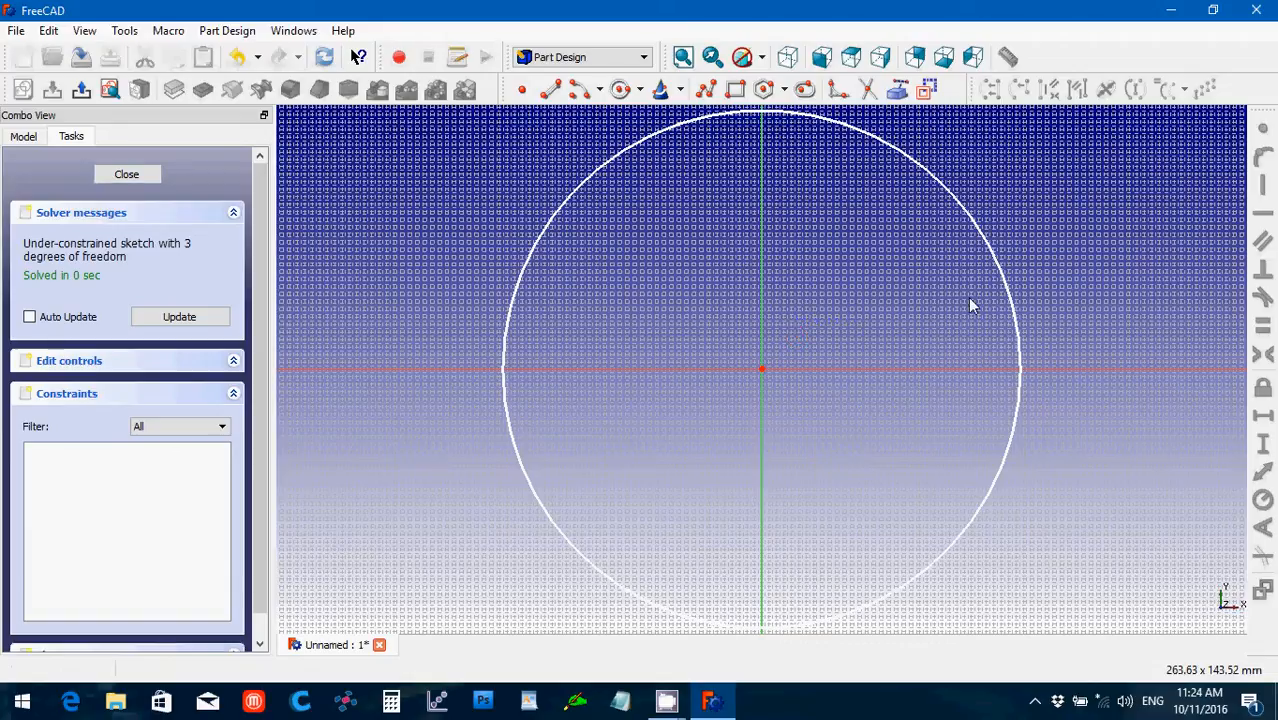
- Constrain the circle's radius to 69.85 mm and close the sketch
left_click(1016, 312)
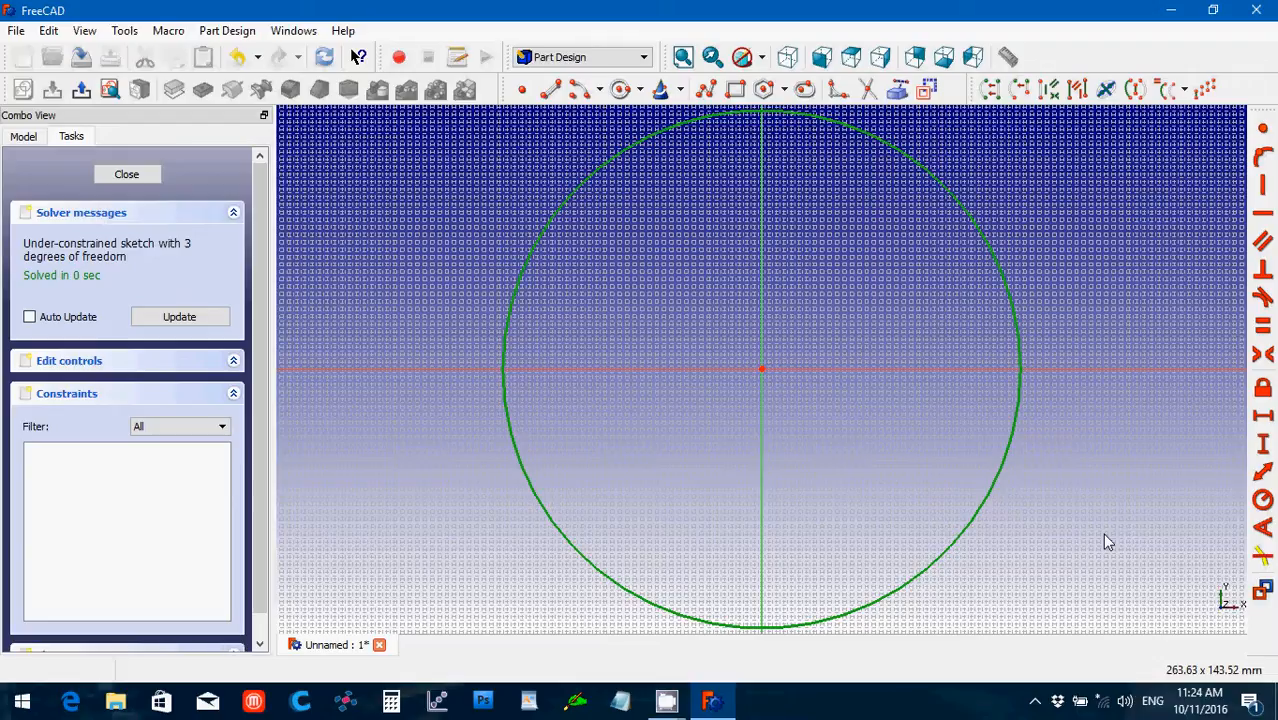
left_click(1263, 508)
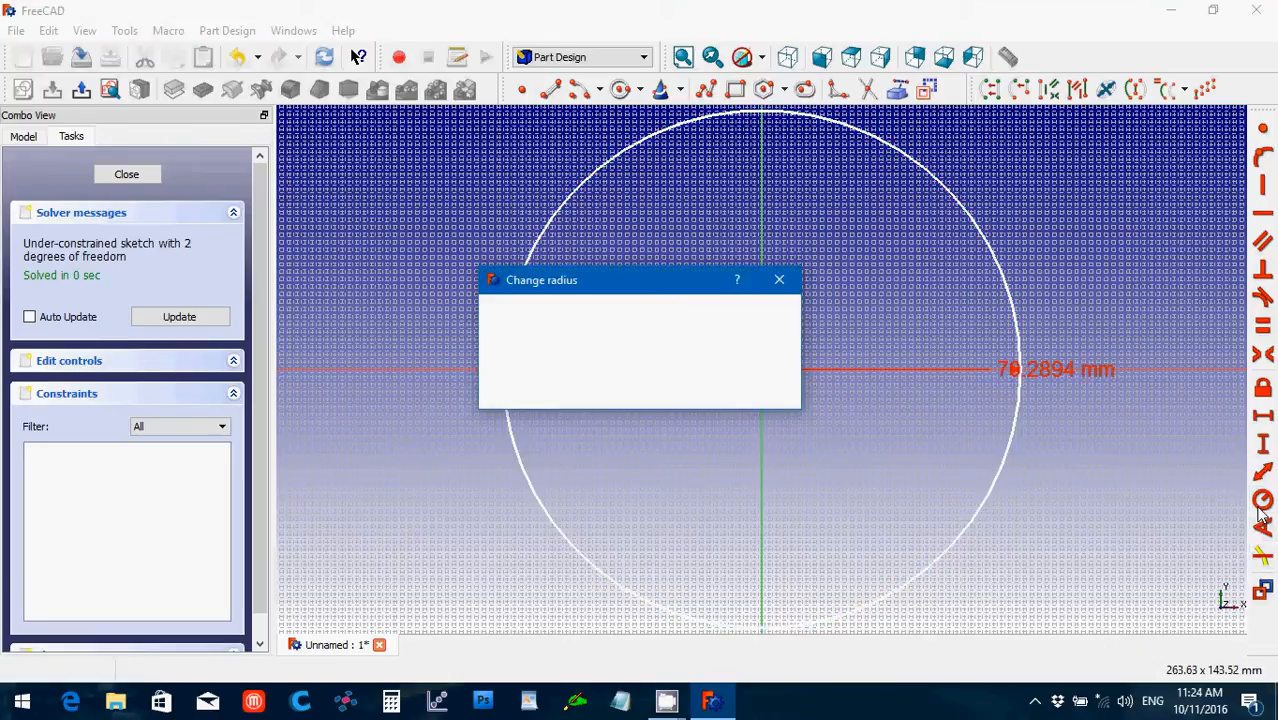
key("Page_Up")
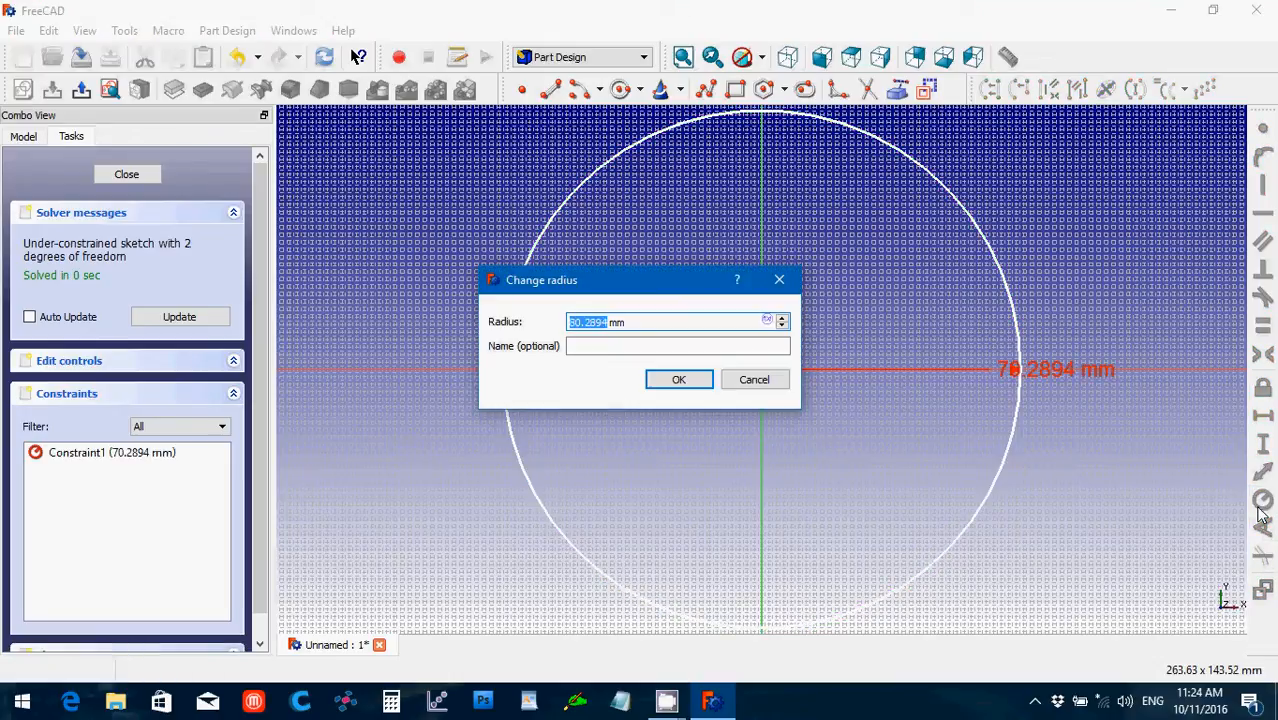
type("69.85")
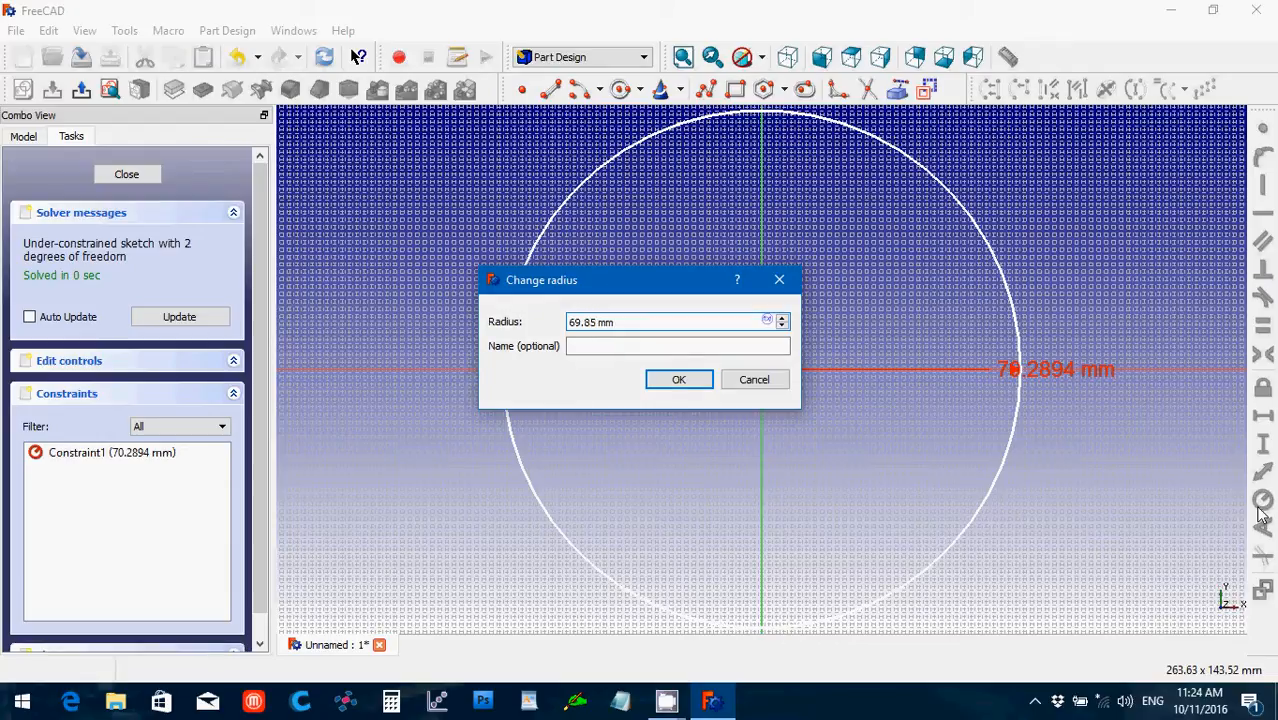
key("Return")
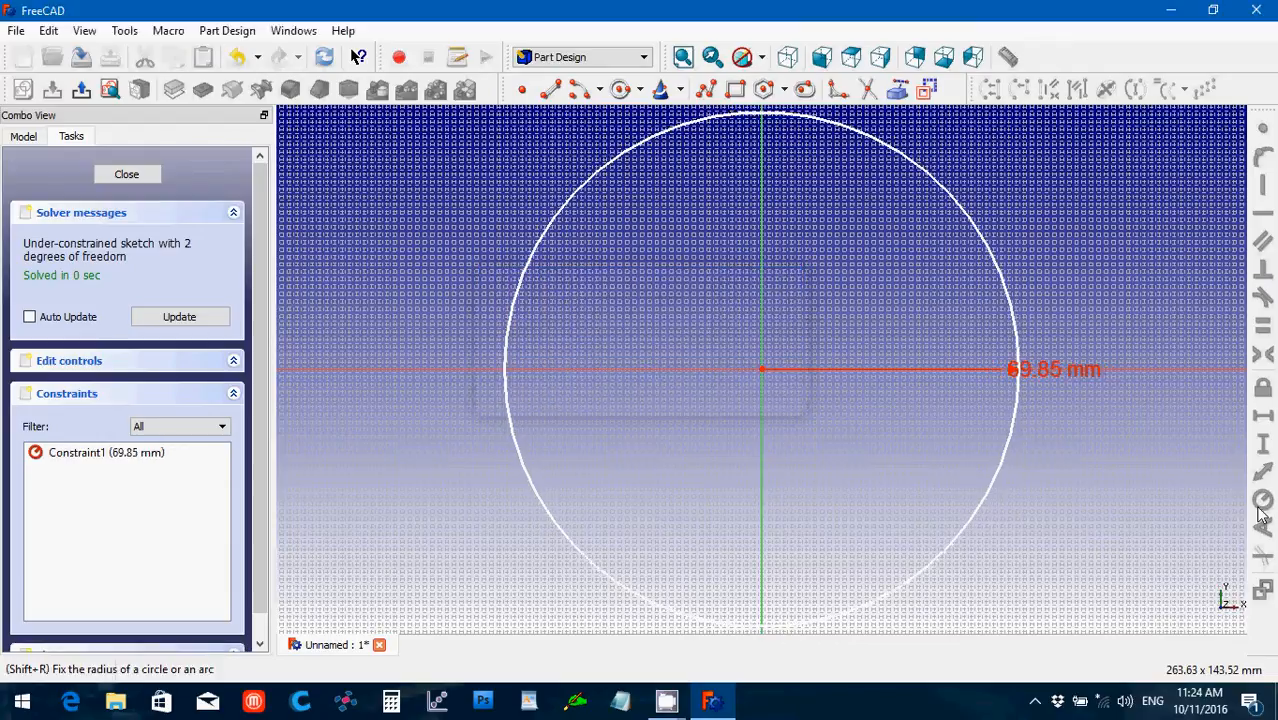
left_click(117, 176)
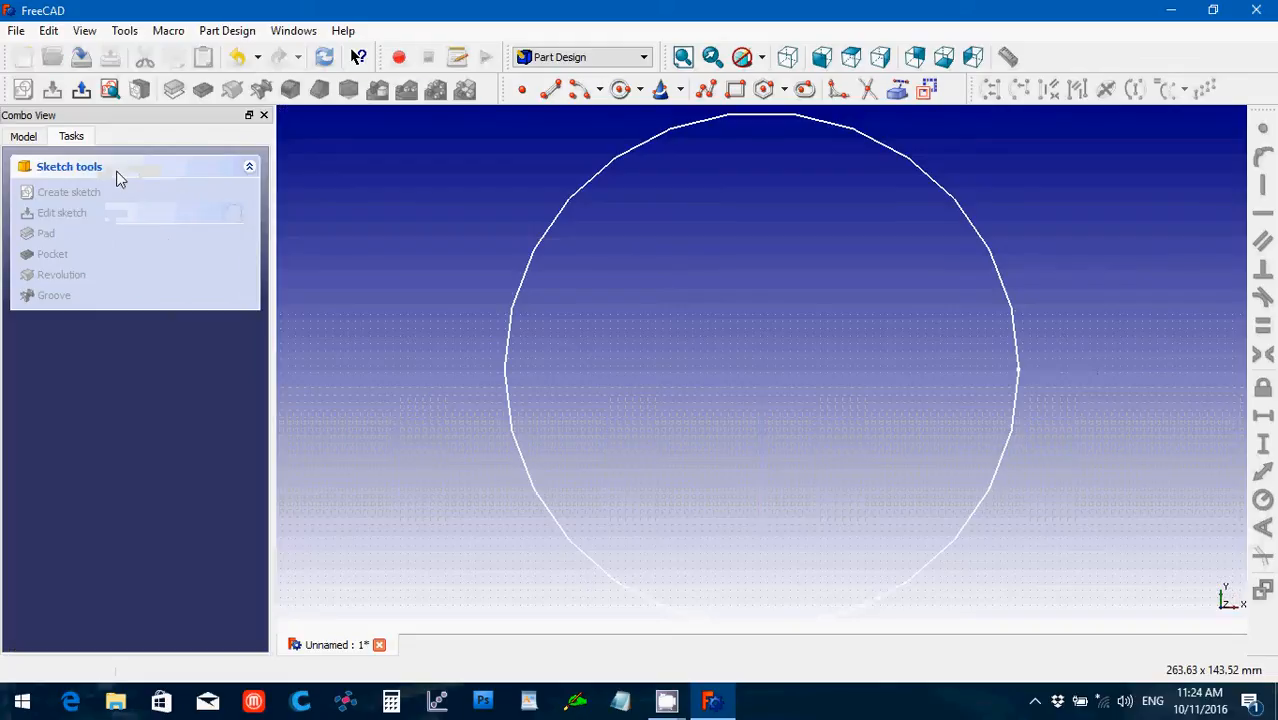
- Pad the circle sketch to a length of 19.05 mm to form the base disc
left_click(25, 136)
left_click(175, 89)
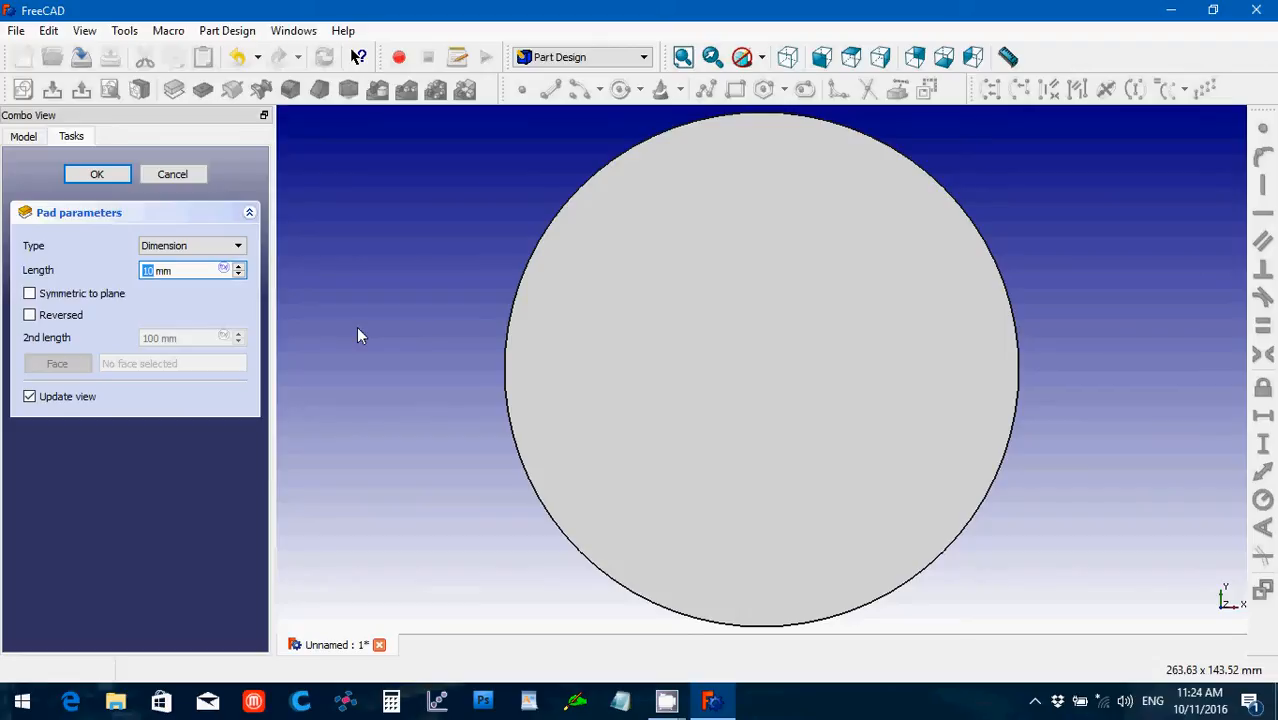
left_click_drag(176, 271, 77, 243)
type("19.05")
key("Return")
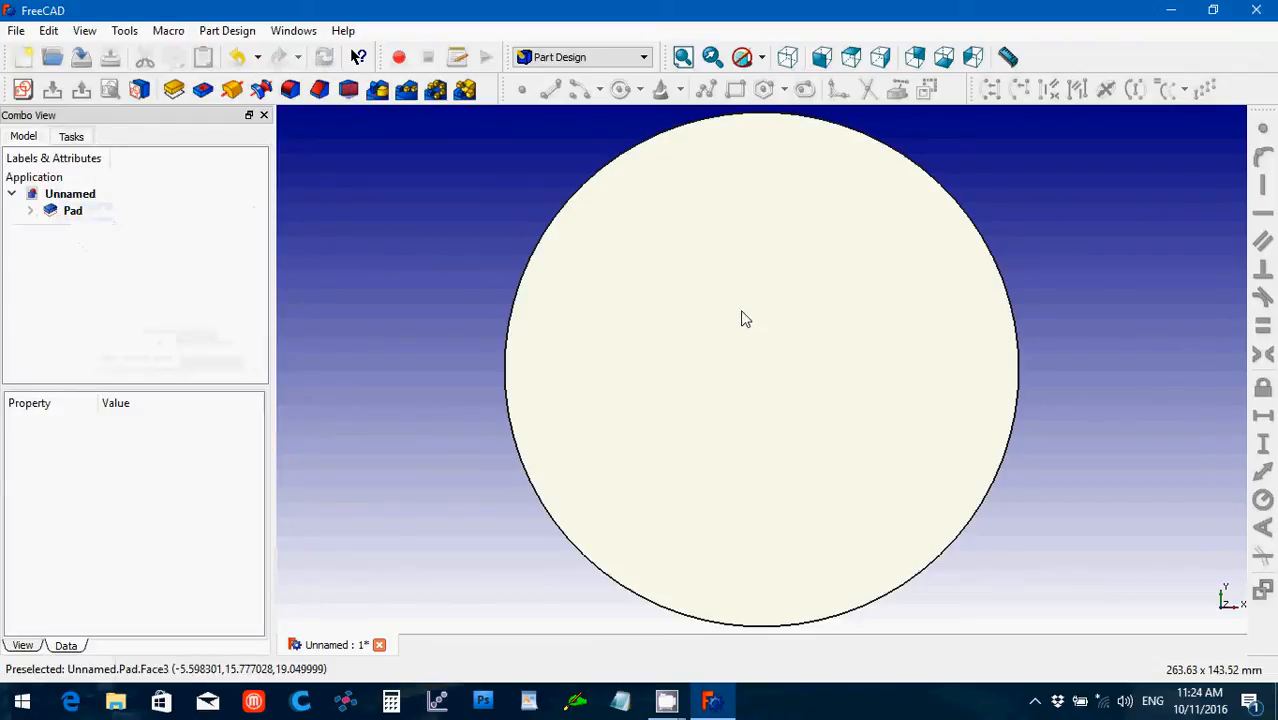
- Create a sketch on the disc's top face and draw a circle of about 36 mm radius centred on the origin
left_click(742, 311)
left_click(22, 89)
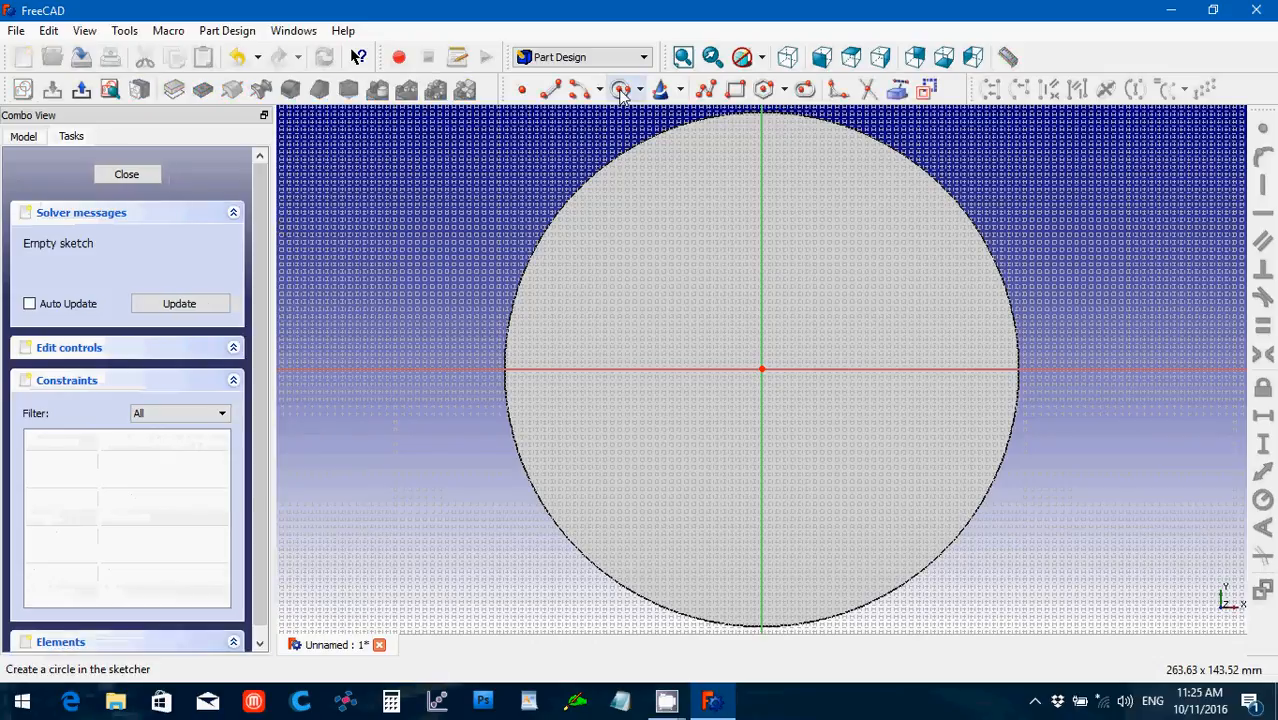
left_click(621, 89)
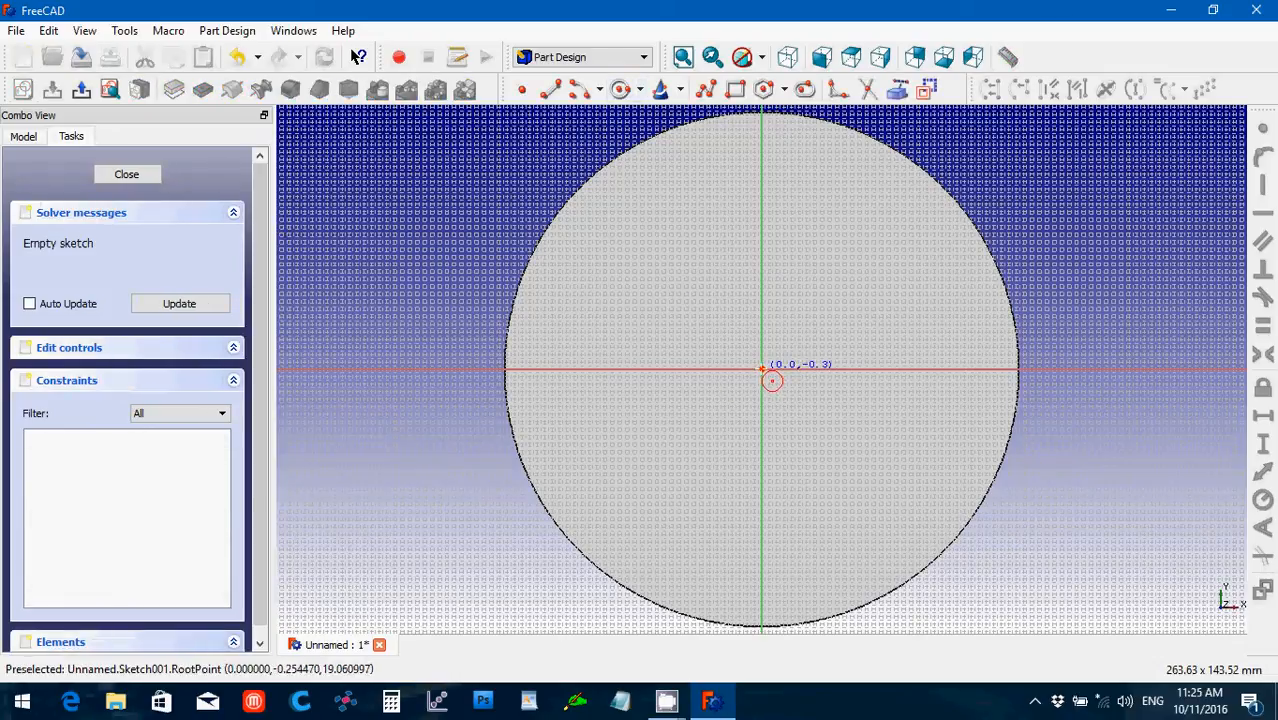
left_click(763, 370)
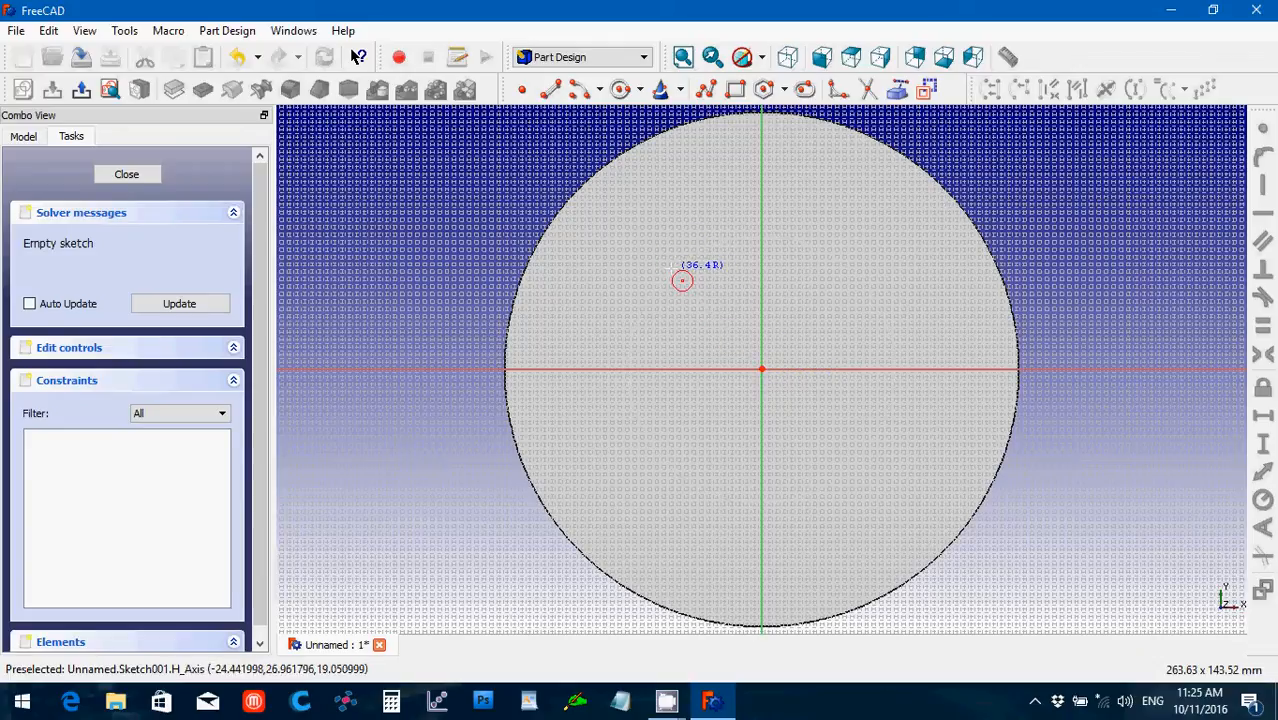
left_click(680, 279)
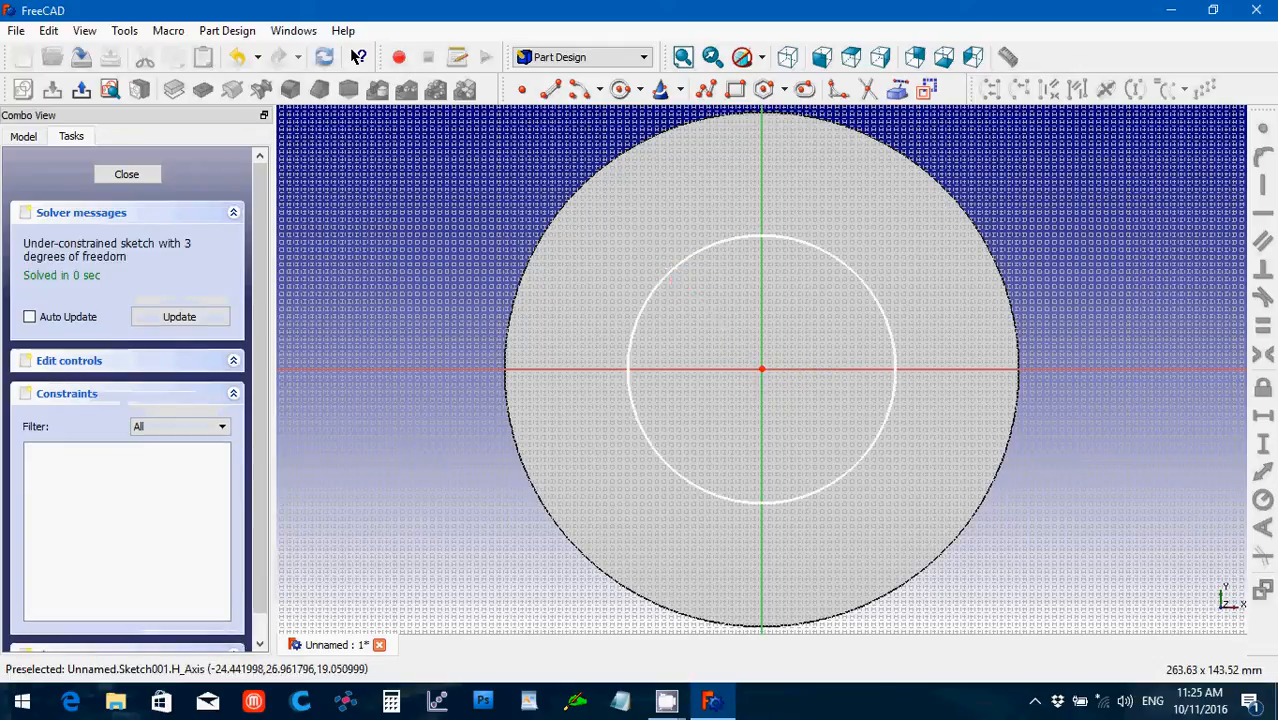
- Constrain the radius of the circle on the disc's face to 34.925 mm and close the sketch
left_click(896, 407)
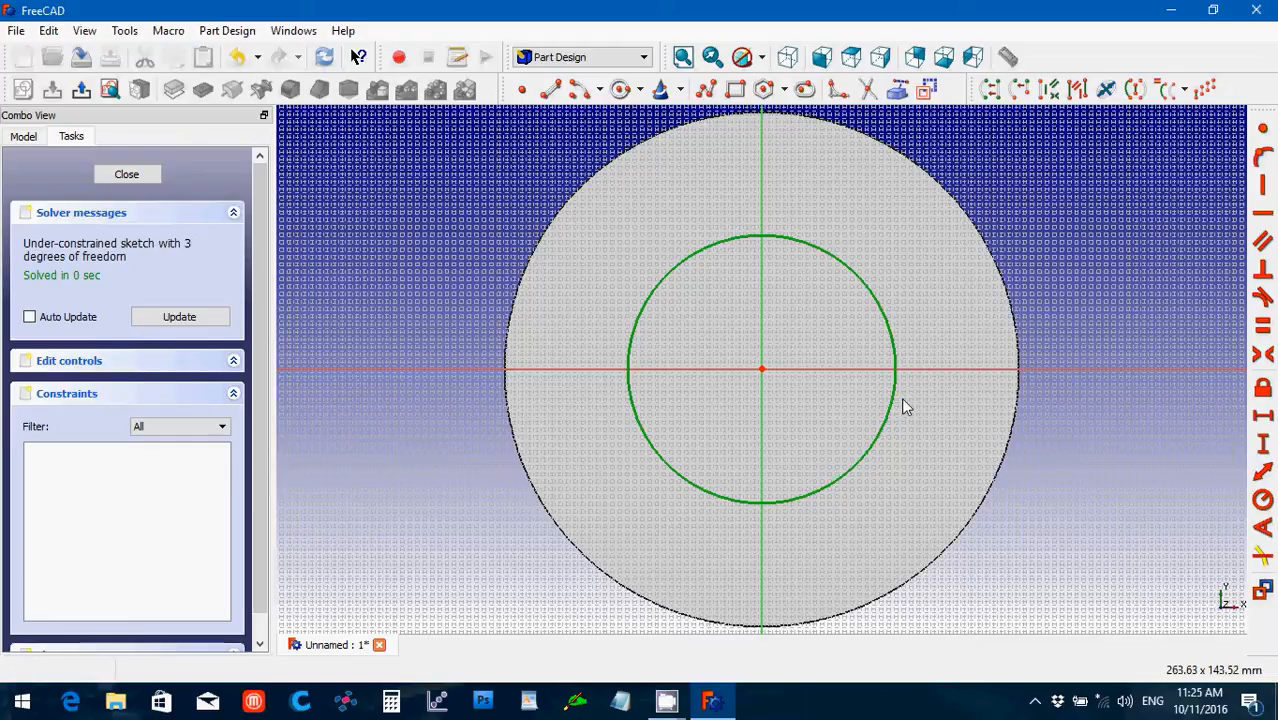
left_click(1263, 503)
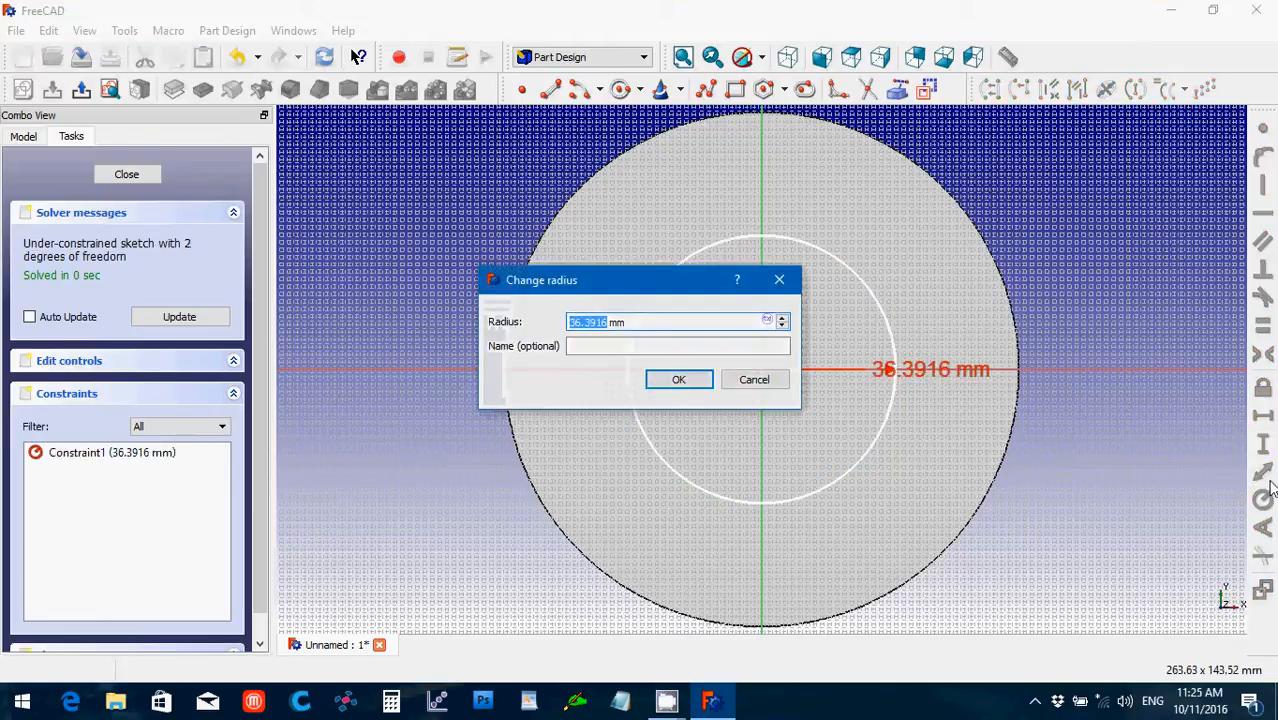
type("34.")
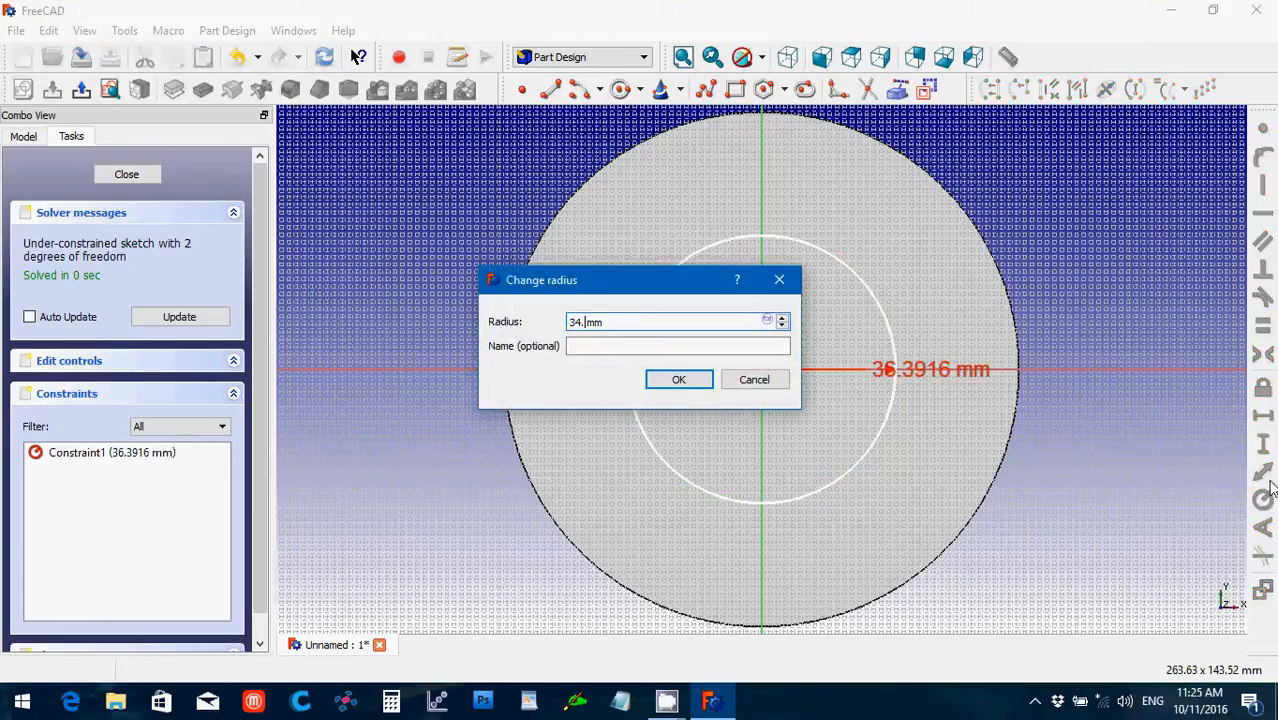
type("925")
key("Return")
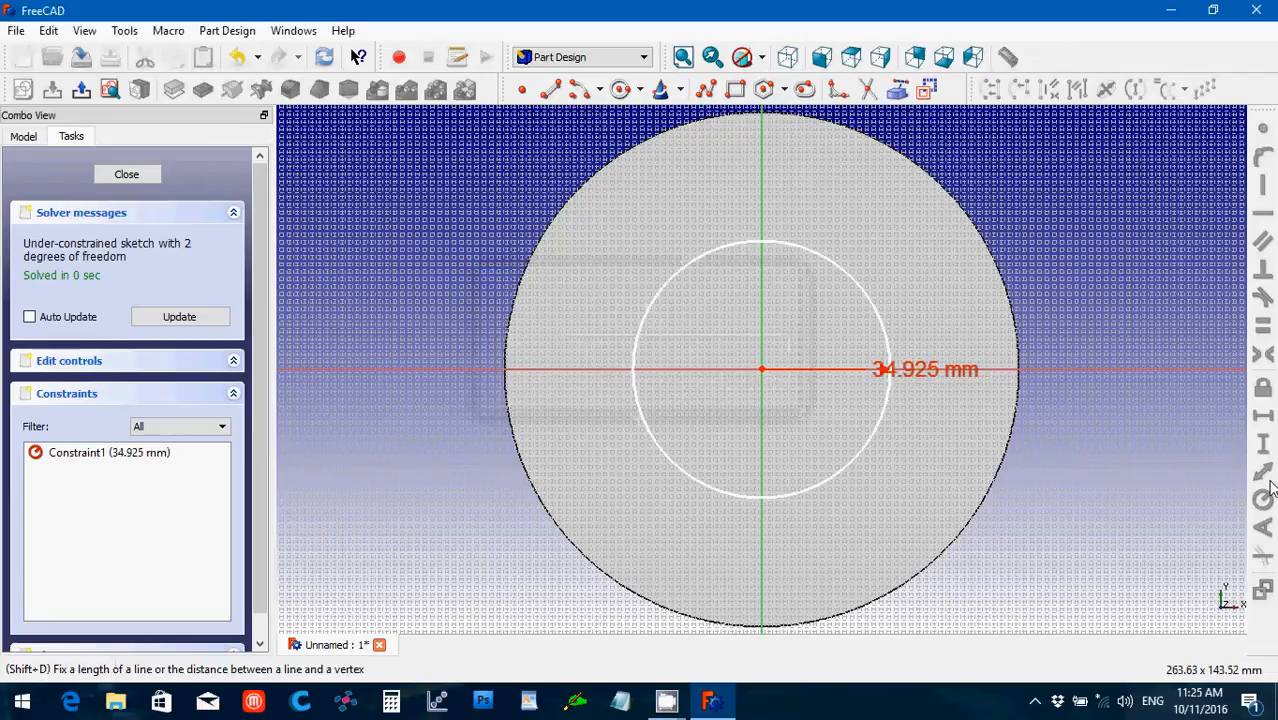
left_click(126, 177)
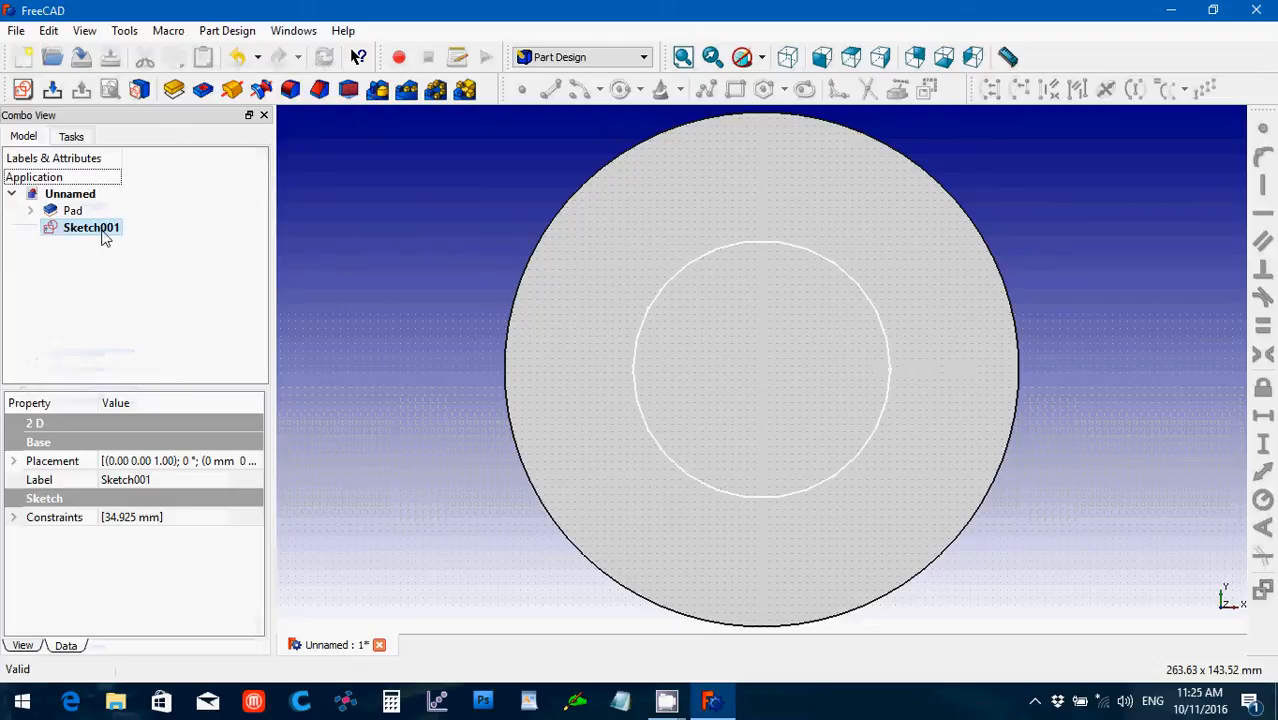
- Pad the 34.925 mm radius circle to a length of 57.15 mm to form the central boss
left_click(173, 90)
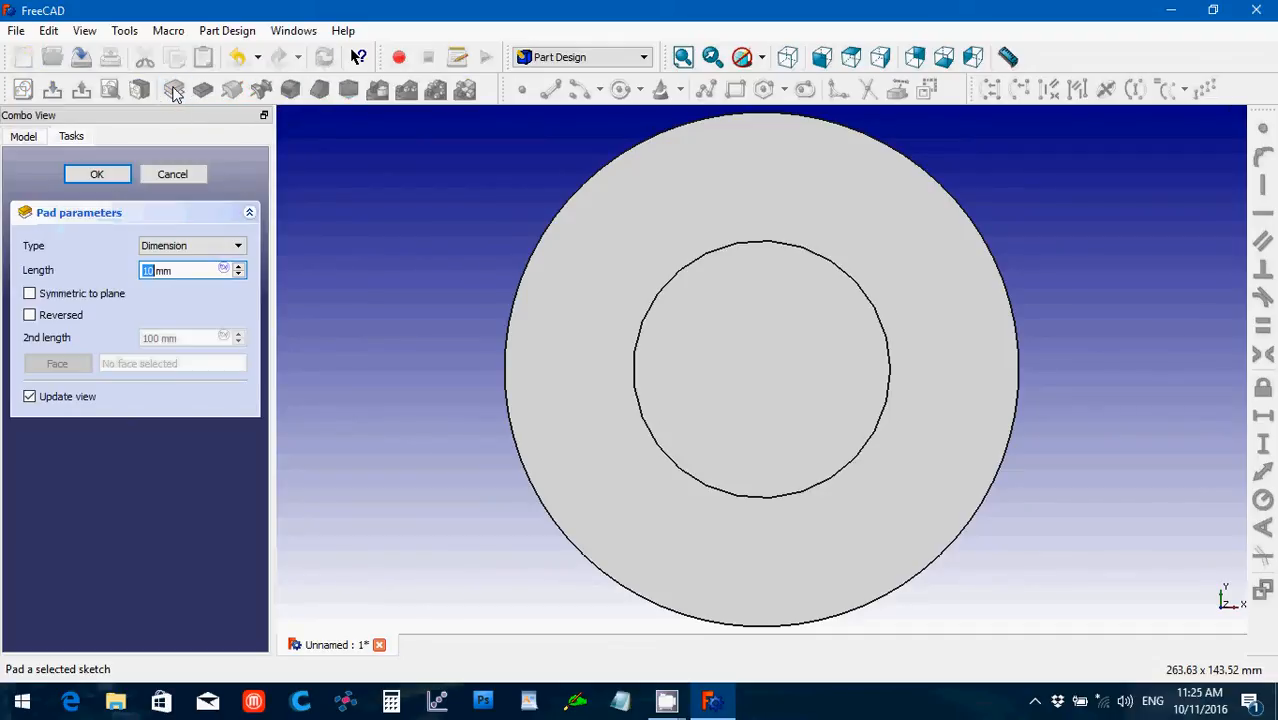
type("57.15")
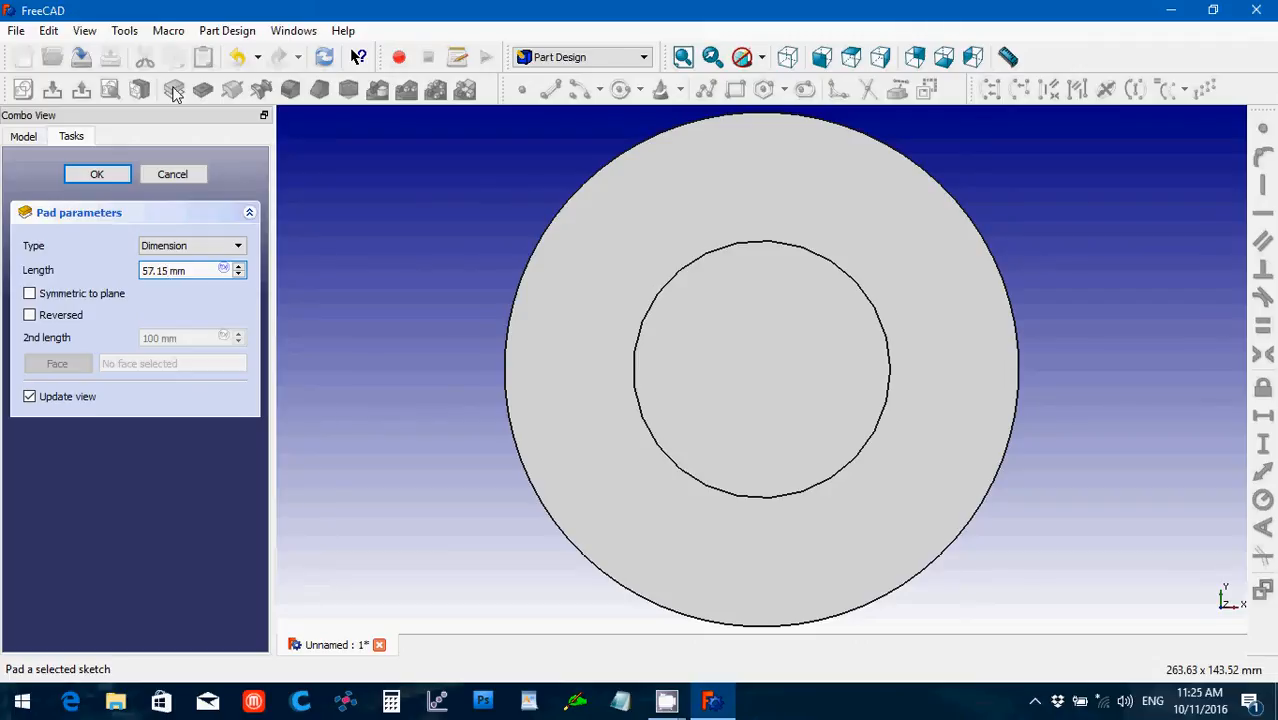
key("Return")
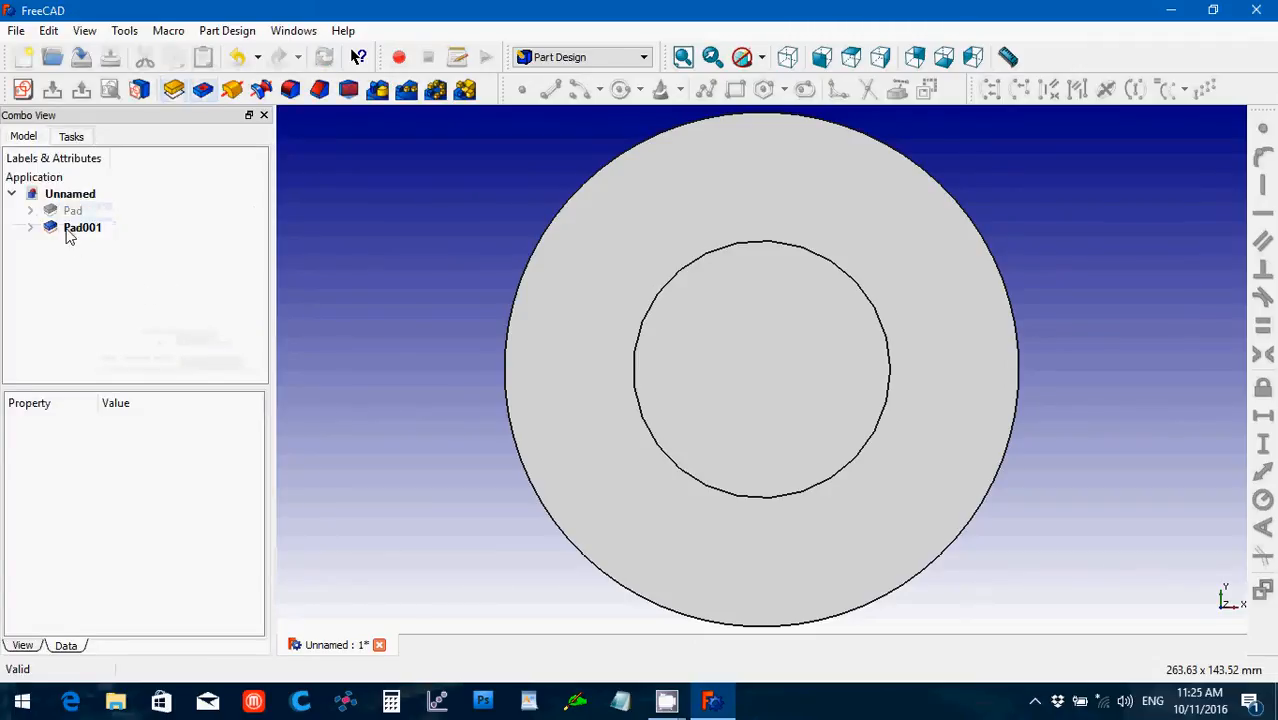
- Create a sketch on the boss's top face and draw a circle of about 20 mm radius centred on the origin
left_click(710, 372)
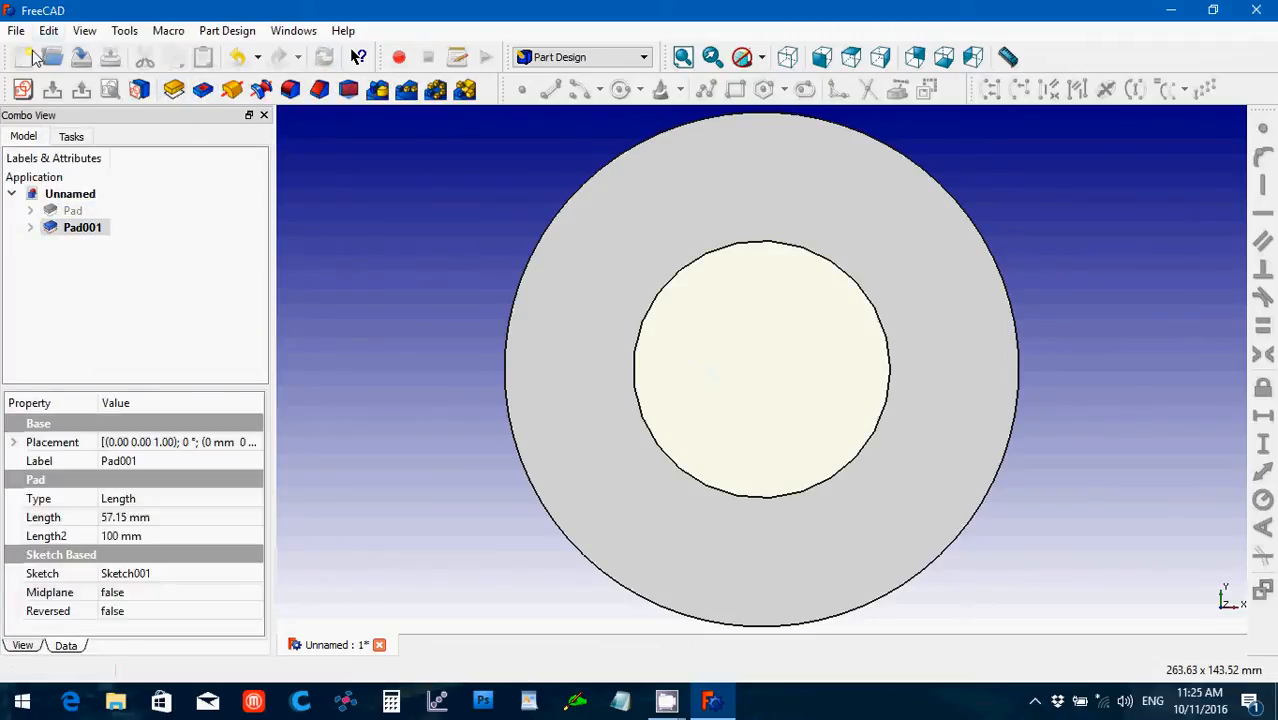
left_click(22, 89)
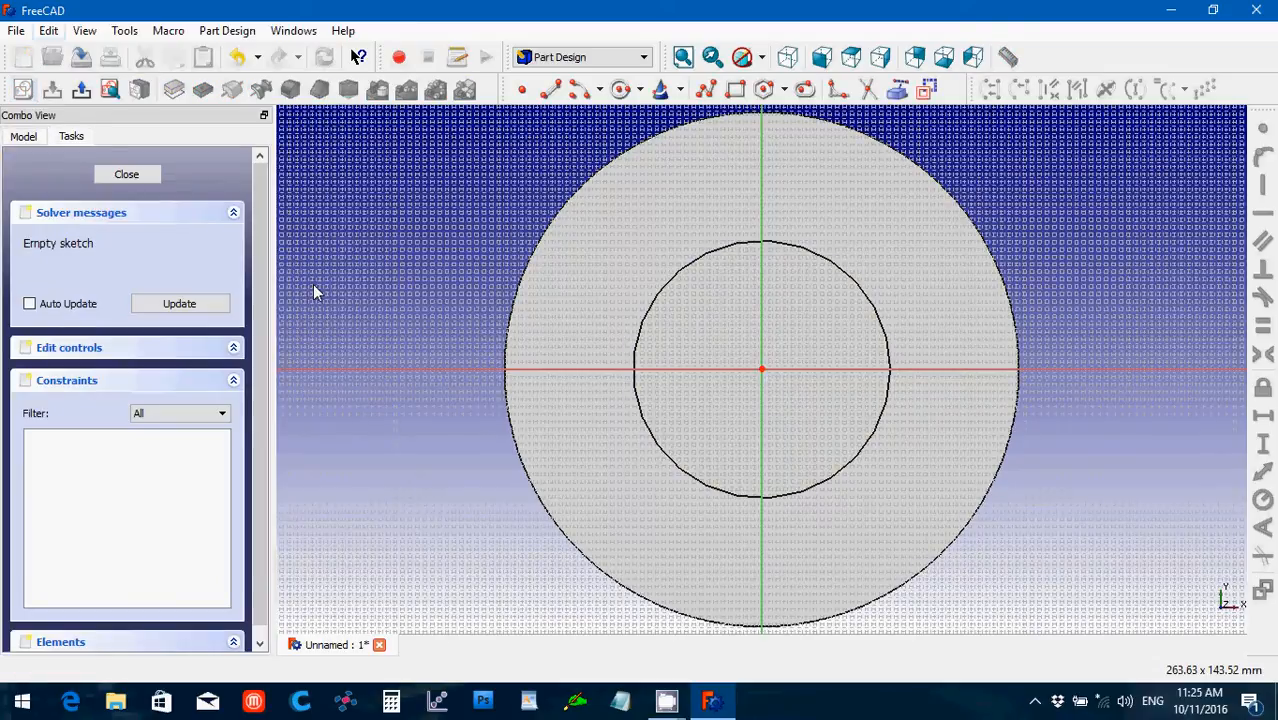
left_click(620, 89)
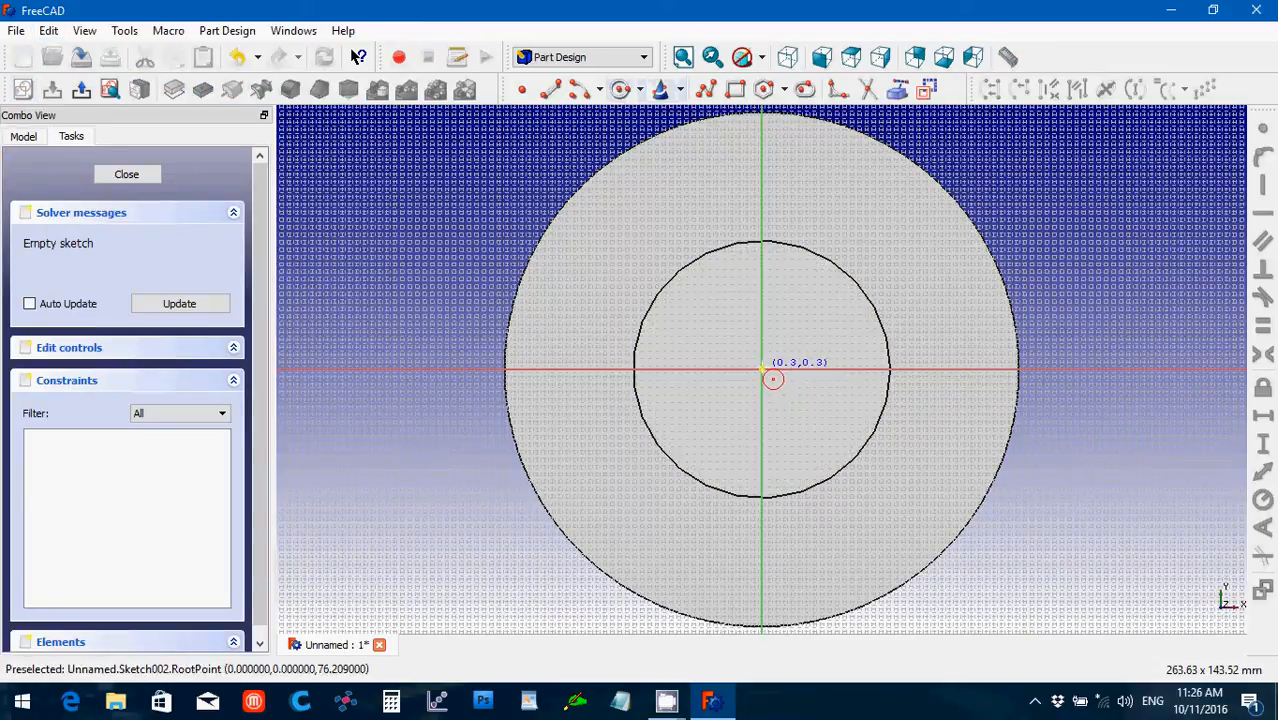
left_click(762, 369)
left_click(714, 311)
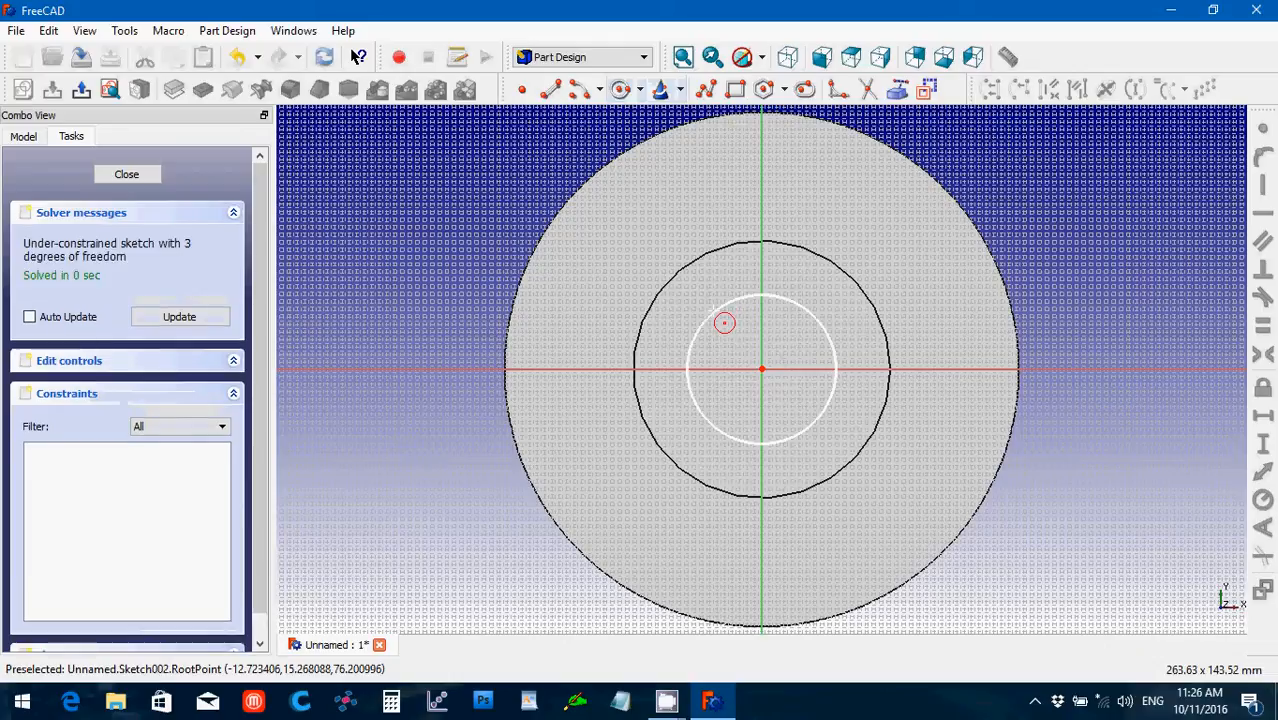
- Constrain the radius of the circle on the boss's face to 19.05 mm and close the sketch
left_click(829, 400)
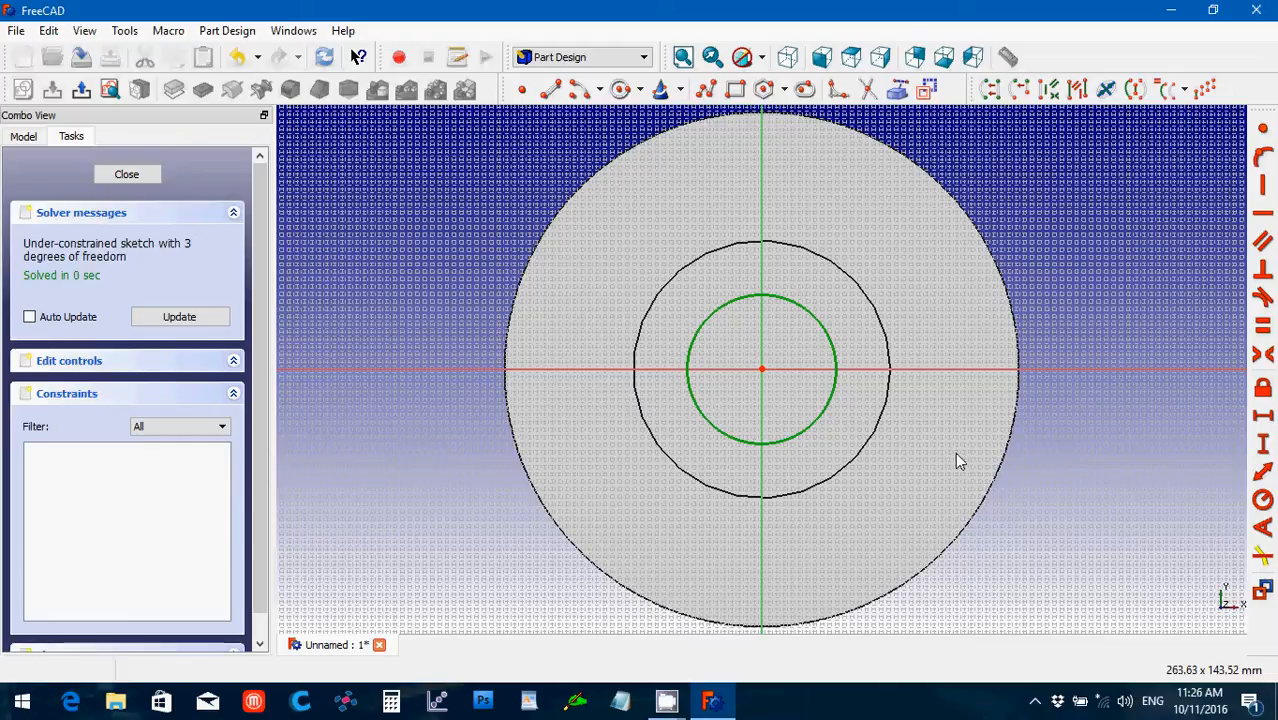
left_click(1263, 500)
type("19.05")
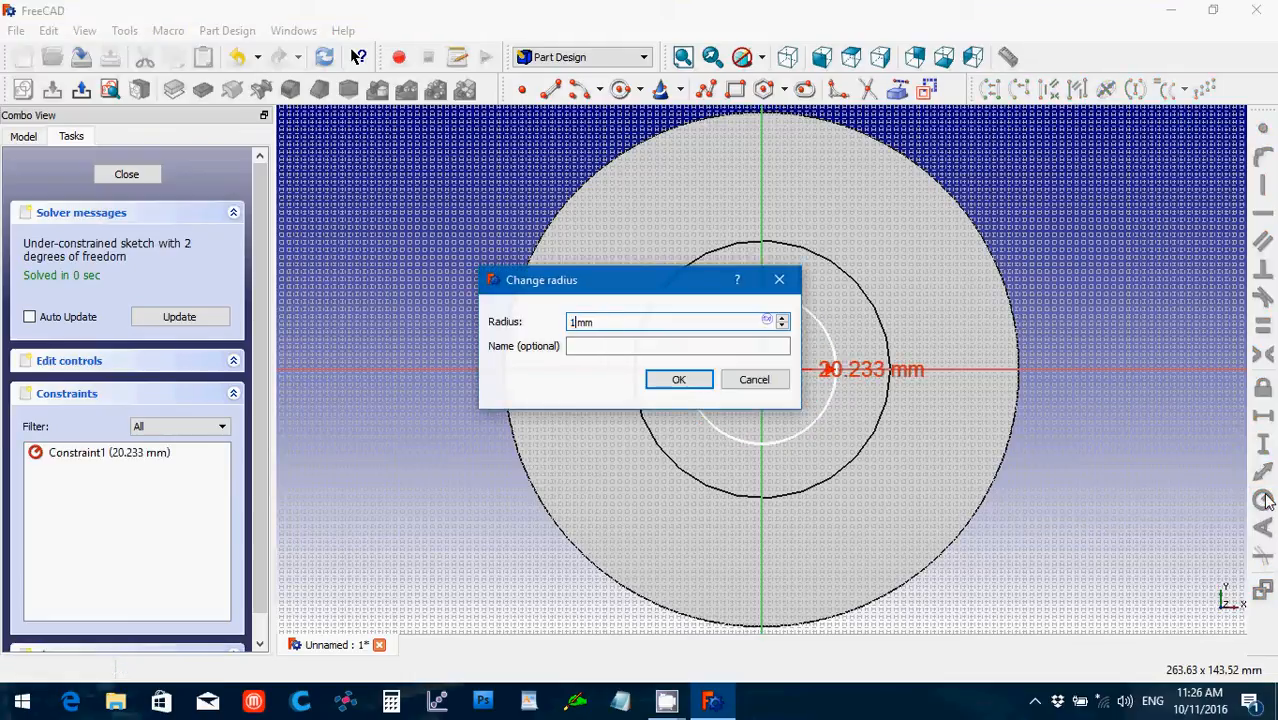
key("Return")
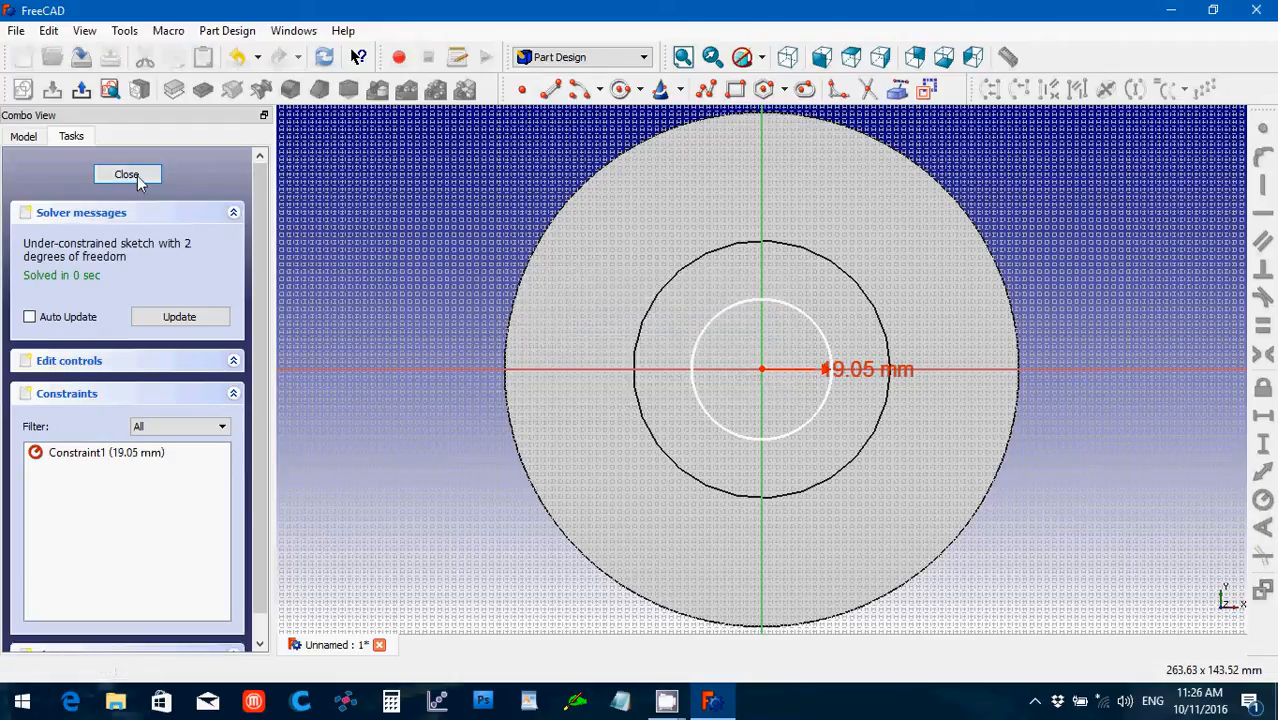
left_click(137, 175)
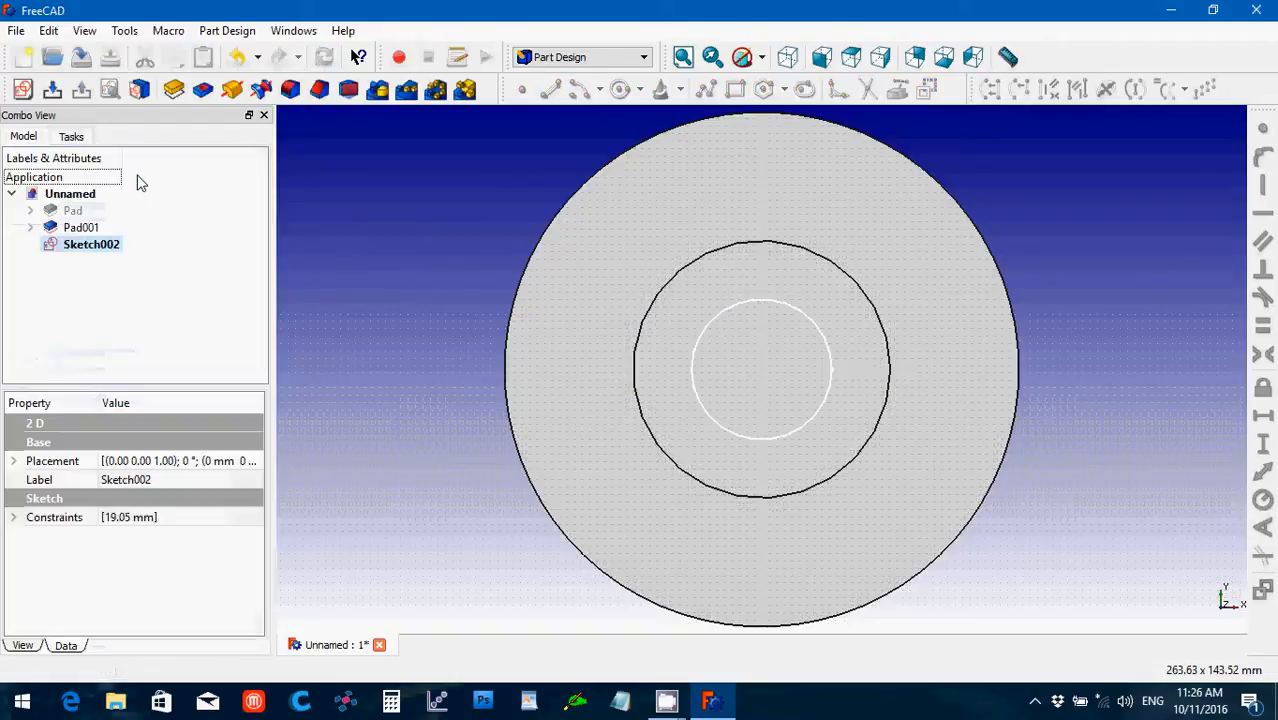
- Pocket the 19.05 mm radius circle sketch through all to cut the central hole in the boss and disc
left_click(203, 90)
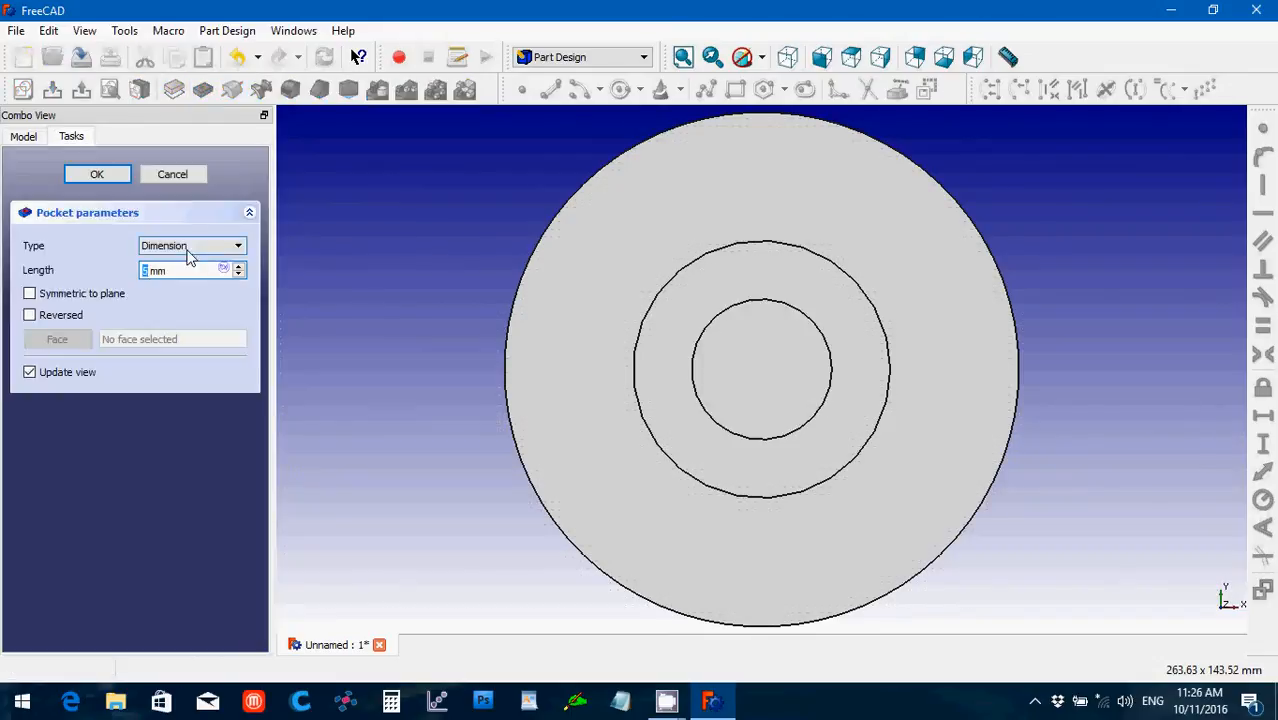
left_click(190, 253)
left_click(189, 277)
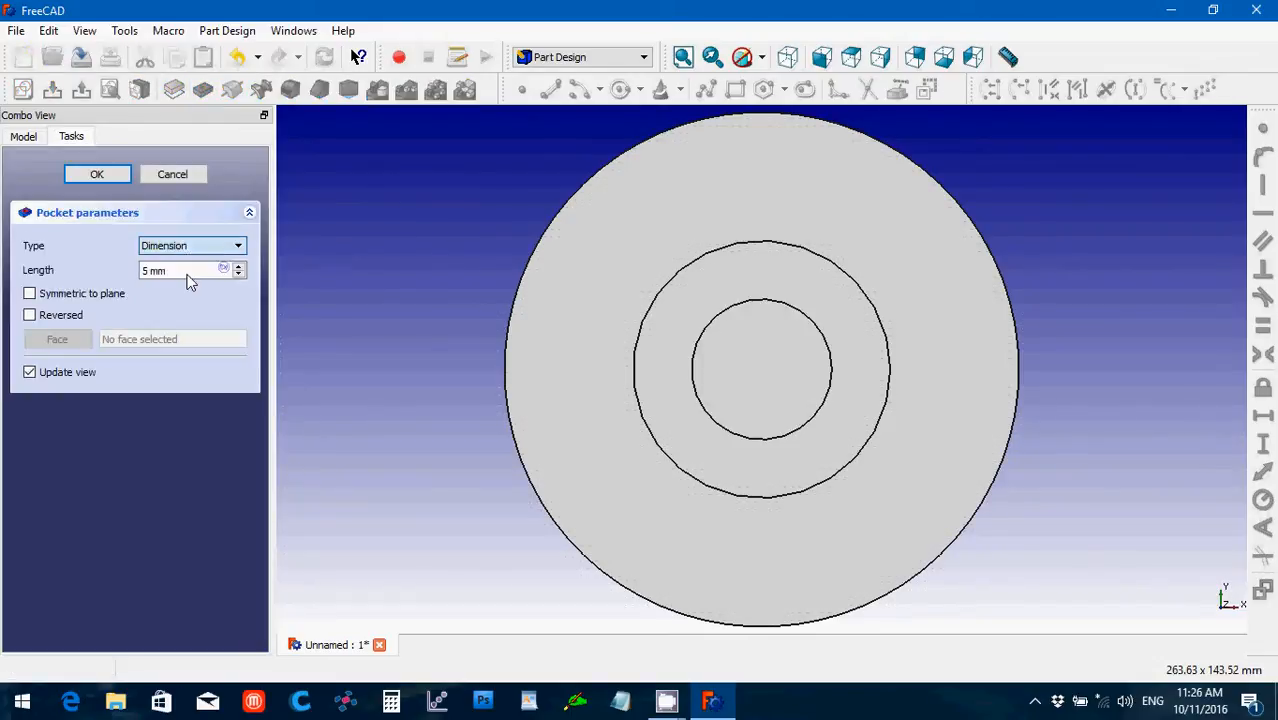
left_click(103, 177)
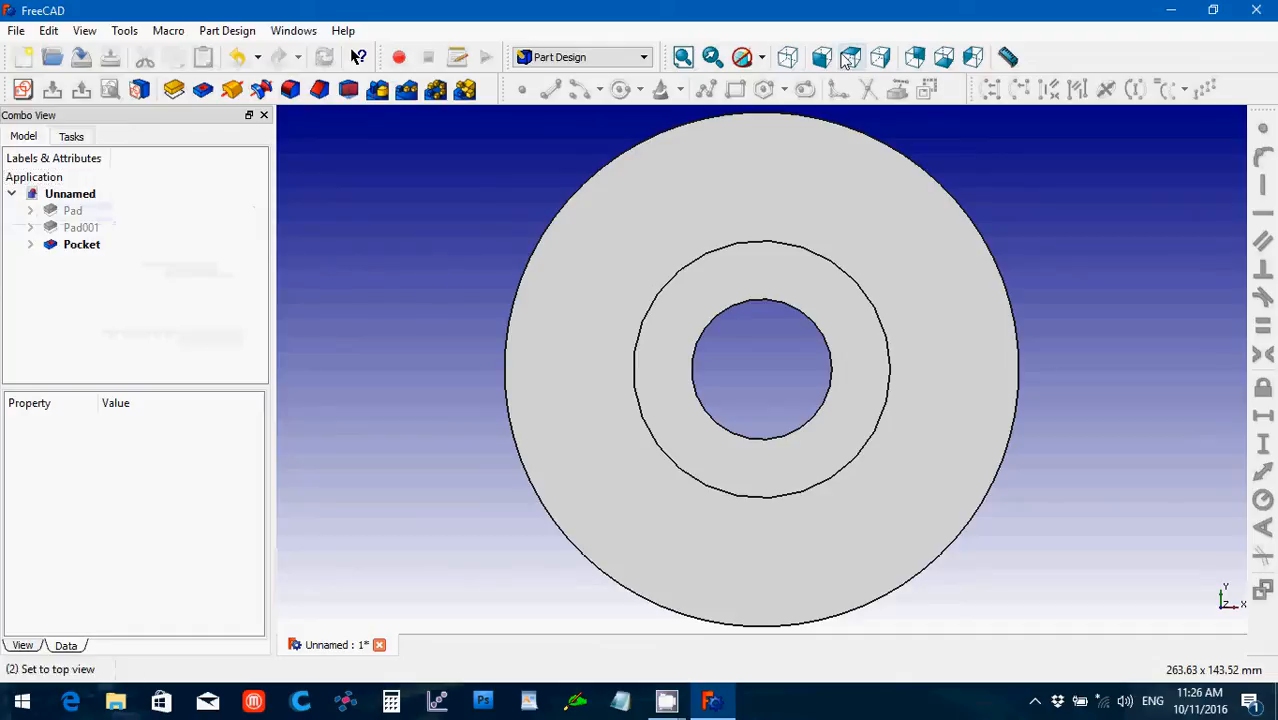
- Create a sketch on the disc's upper face and draw a circle of about 8 mm radius, about 53.5 mm from the origin near the horizontal axis
left_click(790, 56)
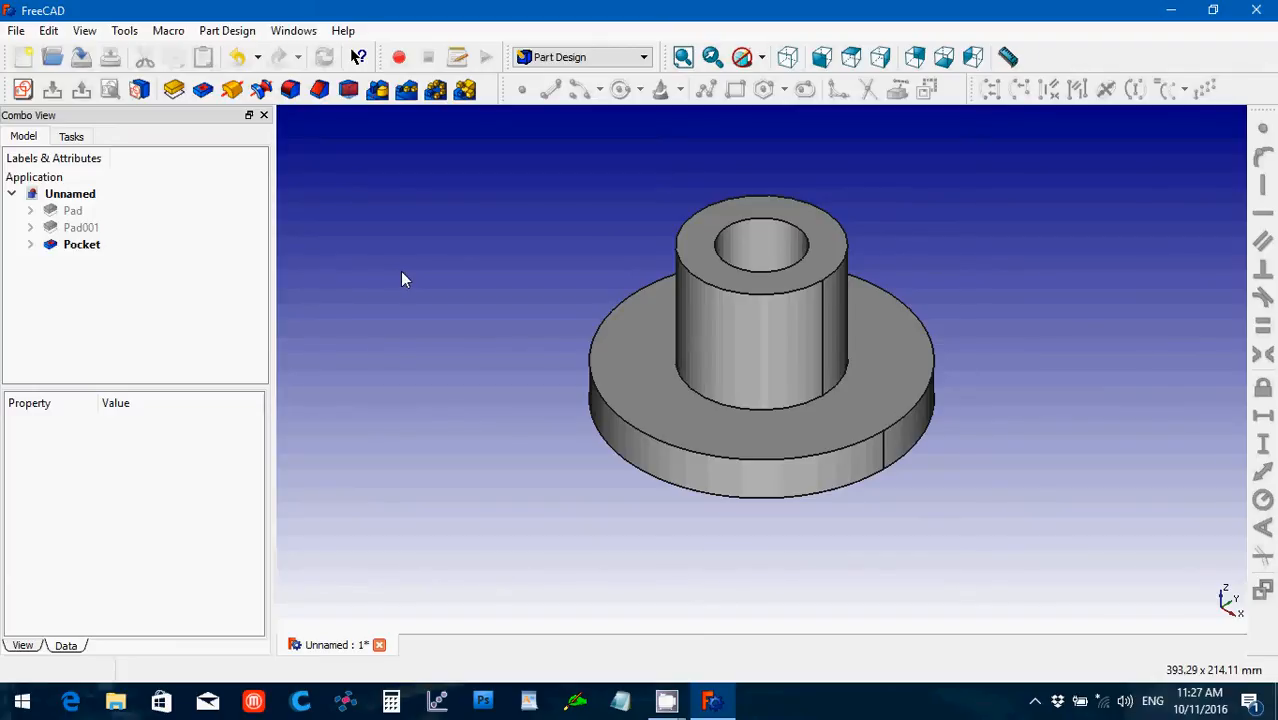
left_click(781, 438)
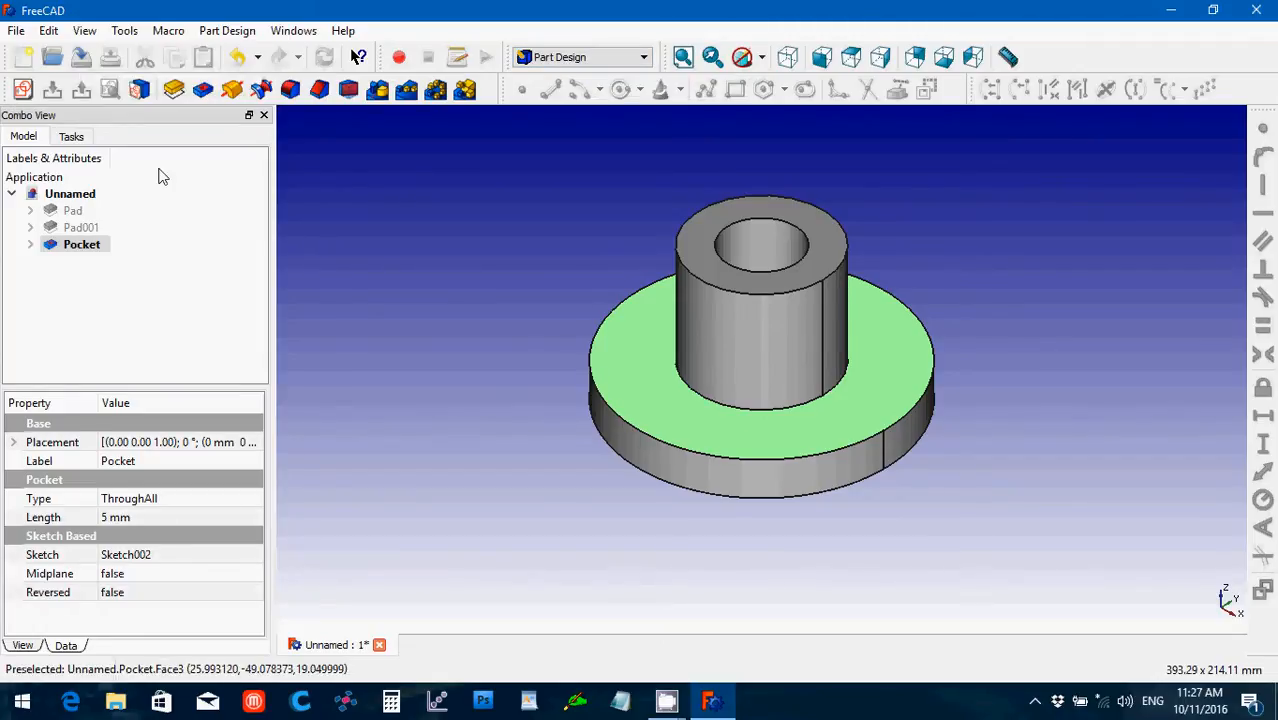
left_click(22, 89)
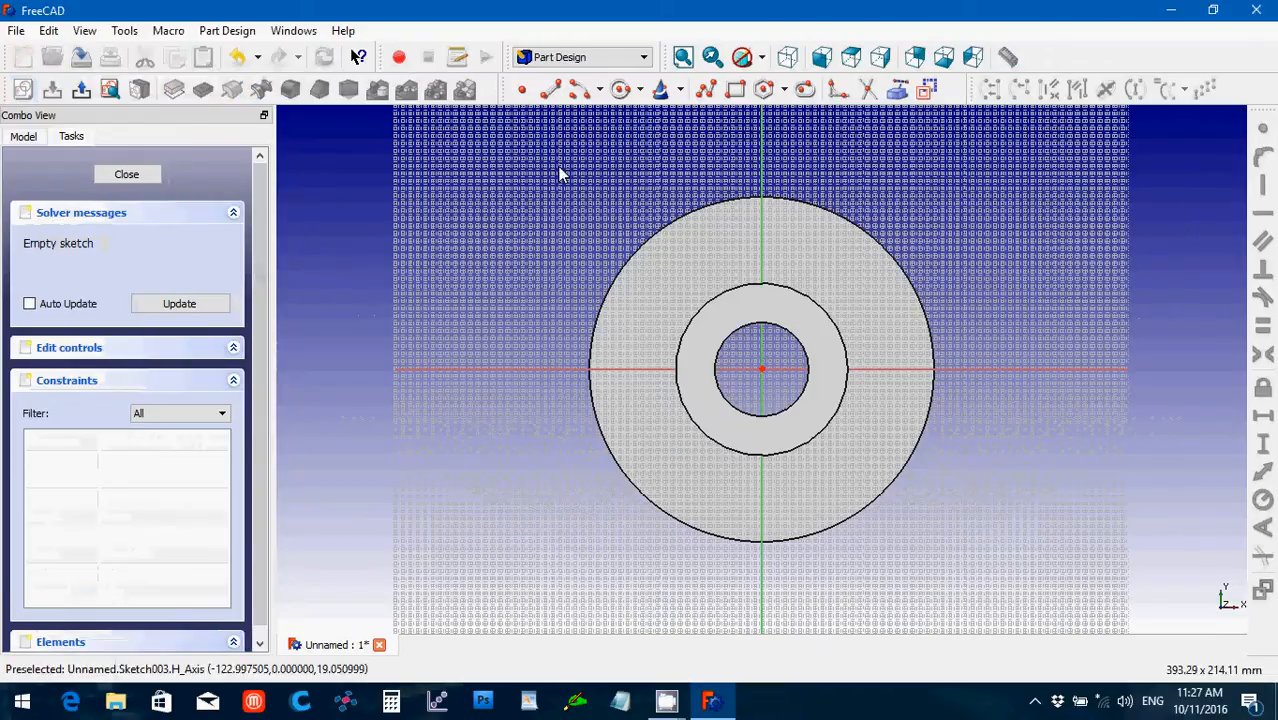
left_click(620, 89)
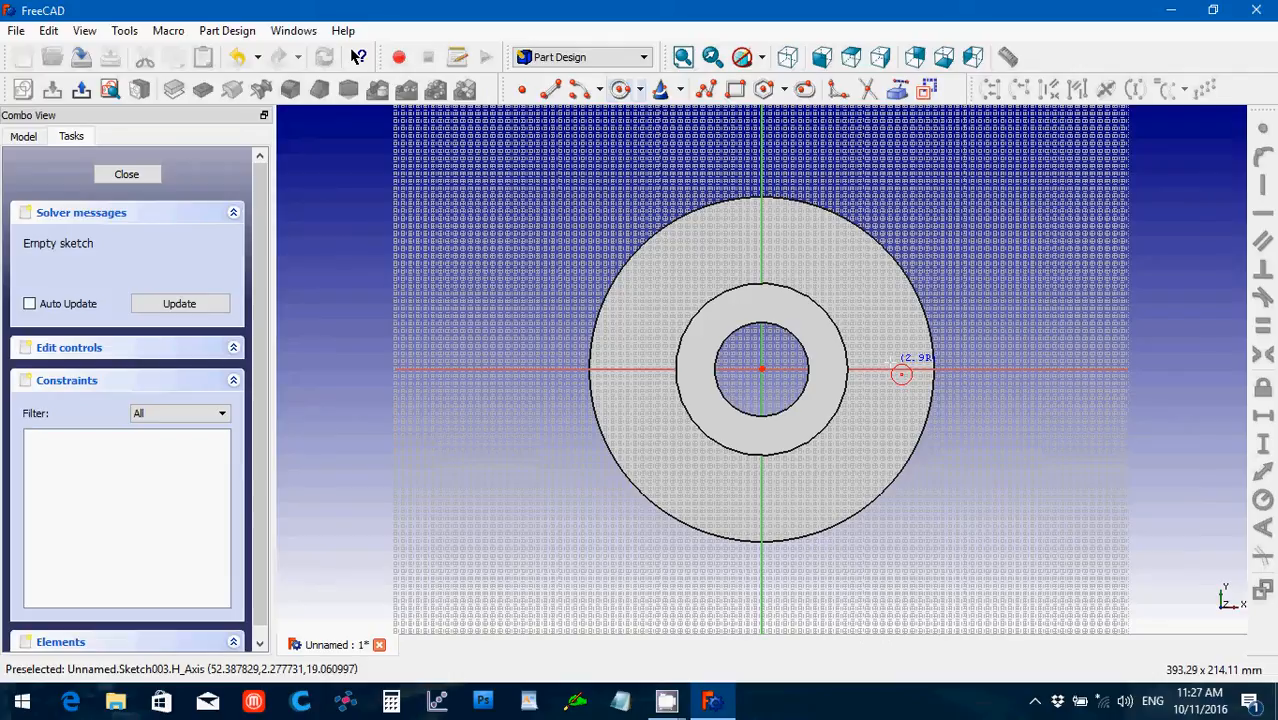
left_click(891, 368)
left_click(911, 368)
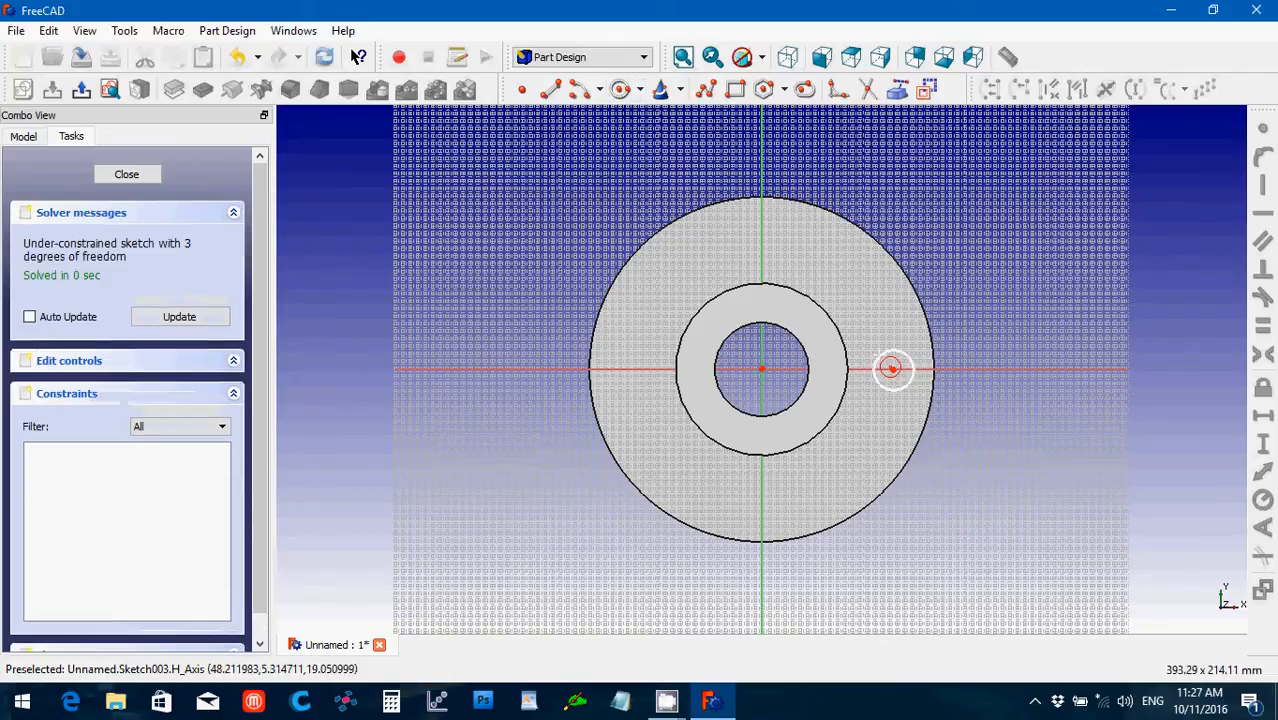
- Constrain the horizontal distance from the origin to the small circle's centre to 53.975 mm
scroll(859, 462, "up", 2)
scroll(859, 470, "up", 1)
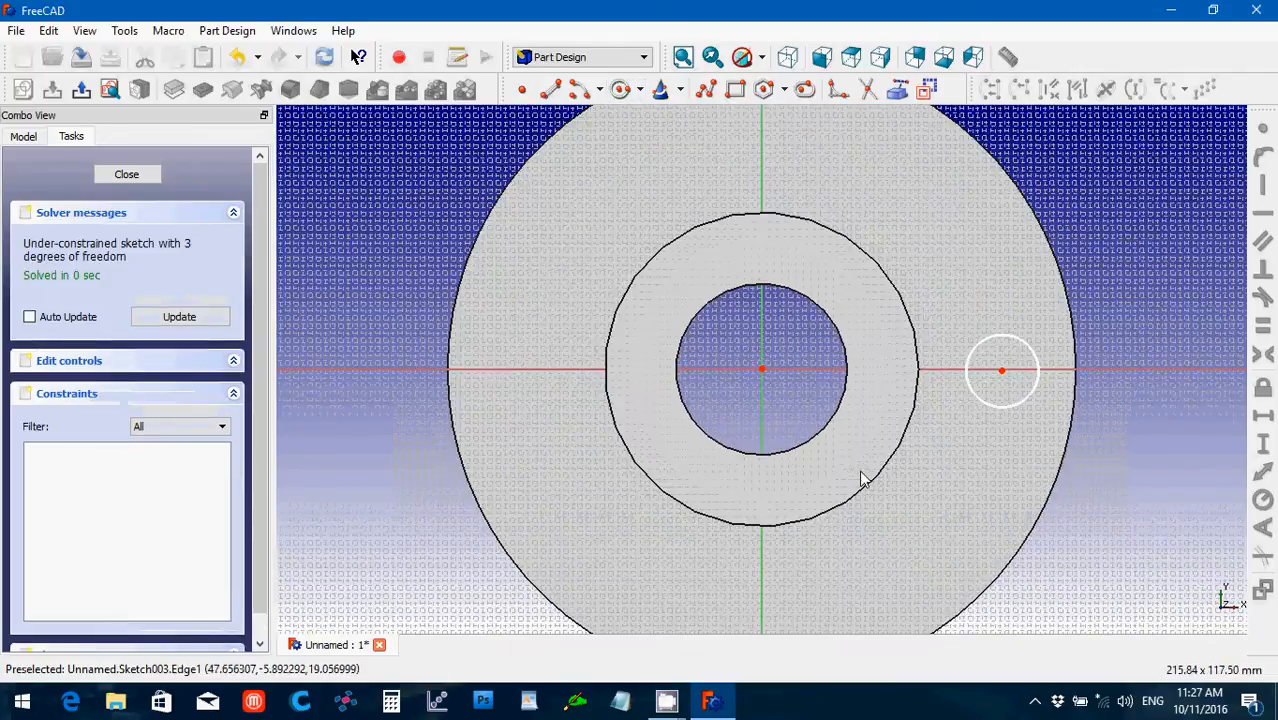
left_click(762, 372)
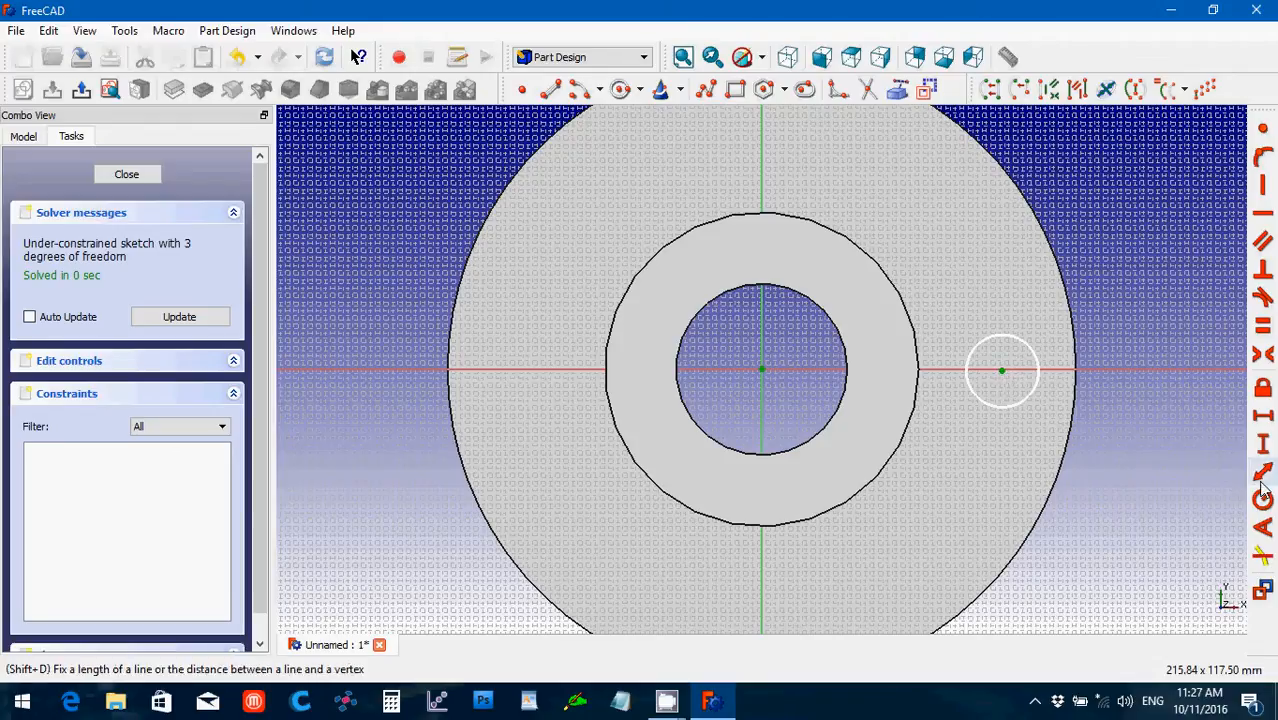
left_click(1260, 420)
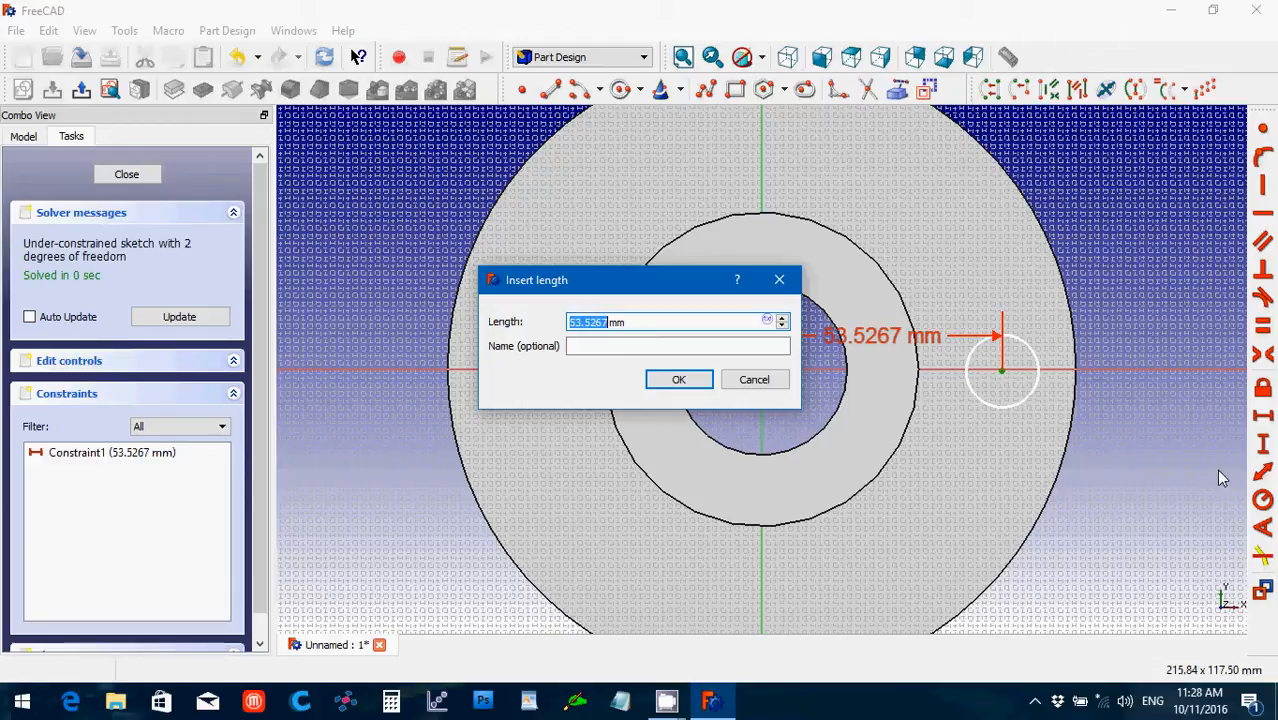
key("BackSpace")
type("53.5")
key("BackSpace")
type("975")
key("Return")
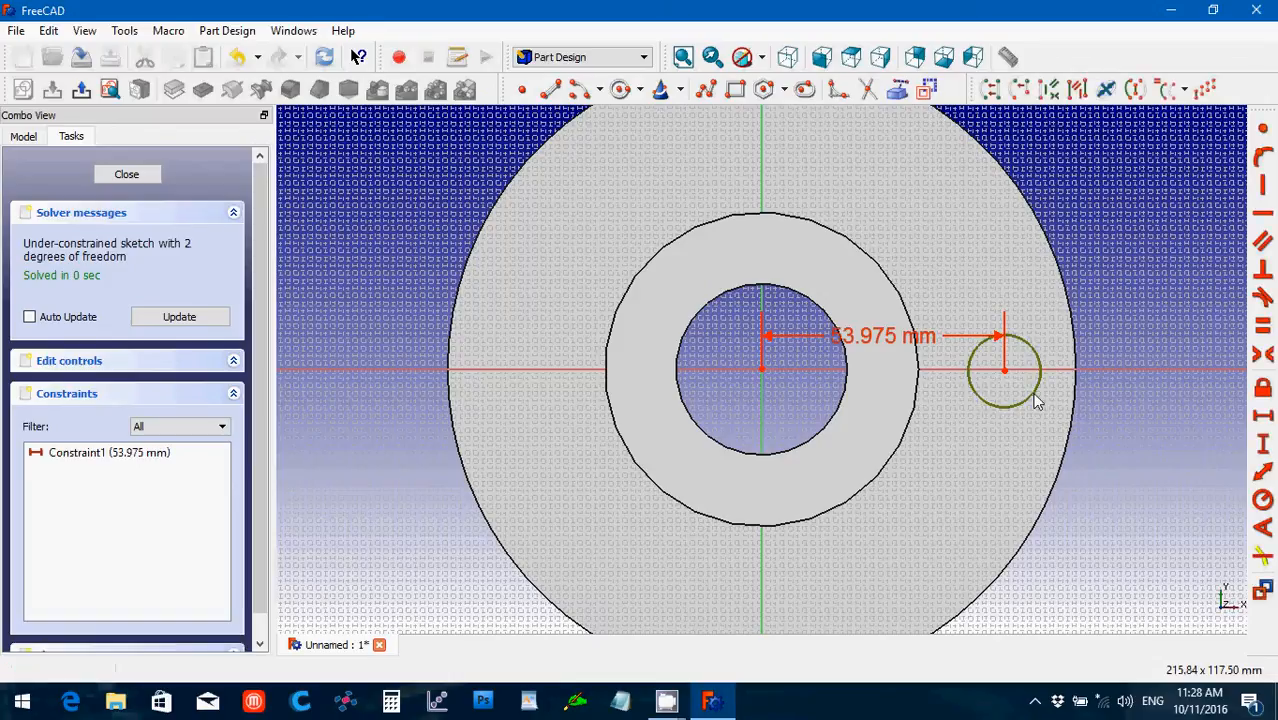
- Constrain the small circle's radius to 6.35 mm and close the sketch
left_click(1037, 400)
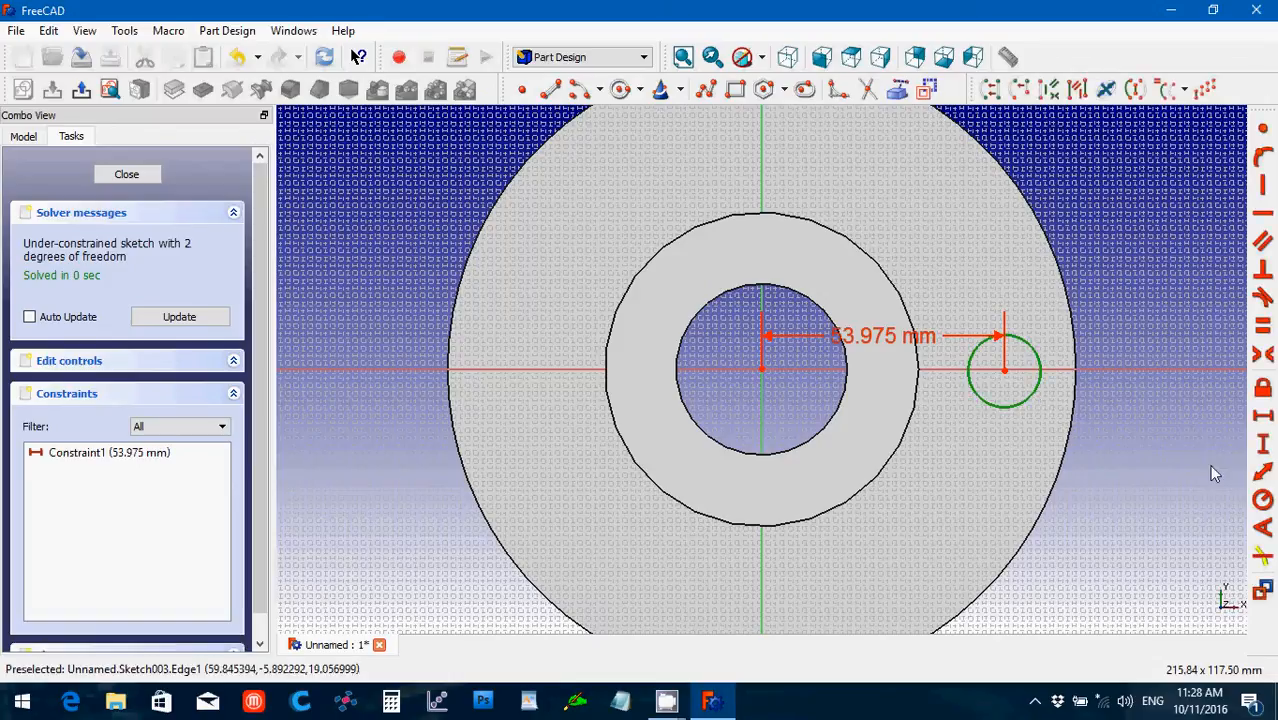
left_click(1263, 500)
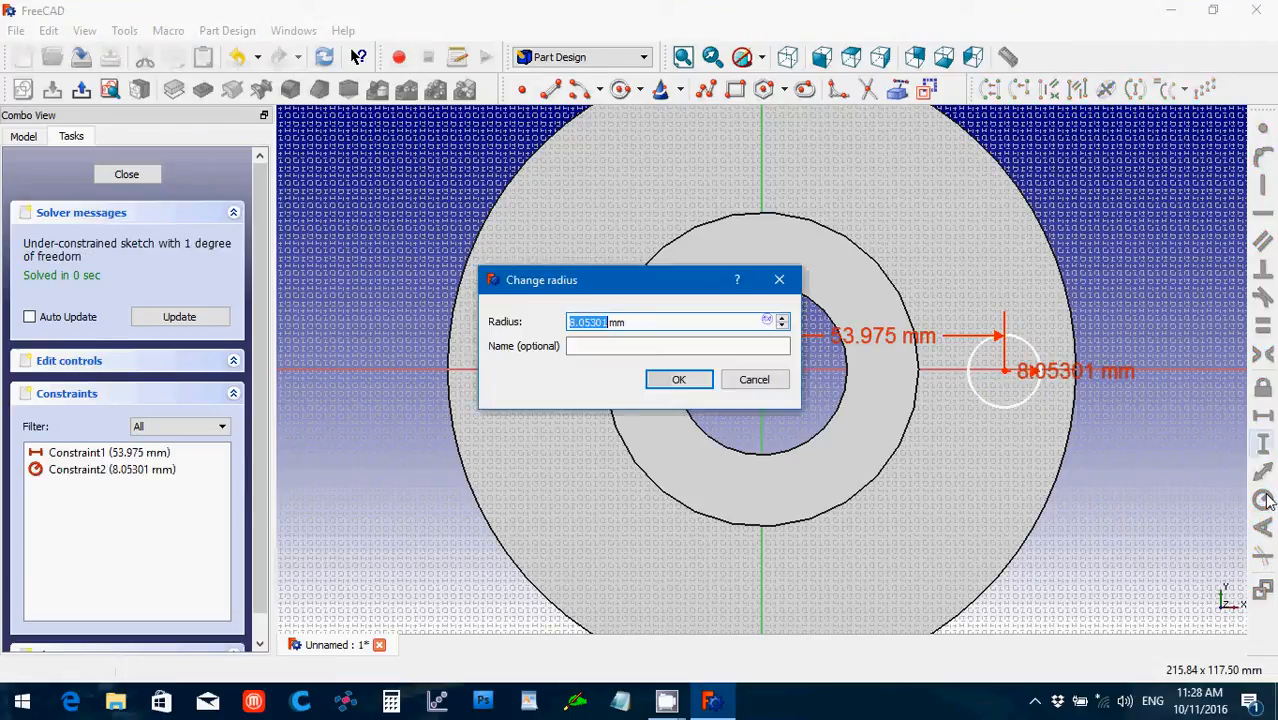
type("6.35")
key("Return")
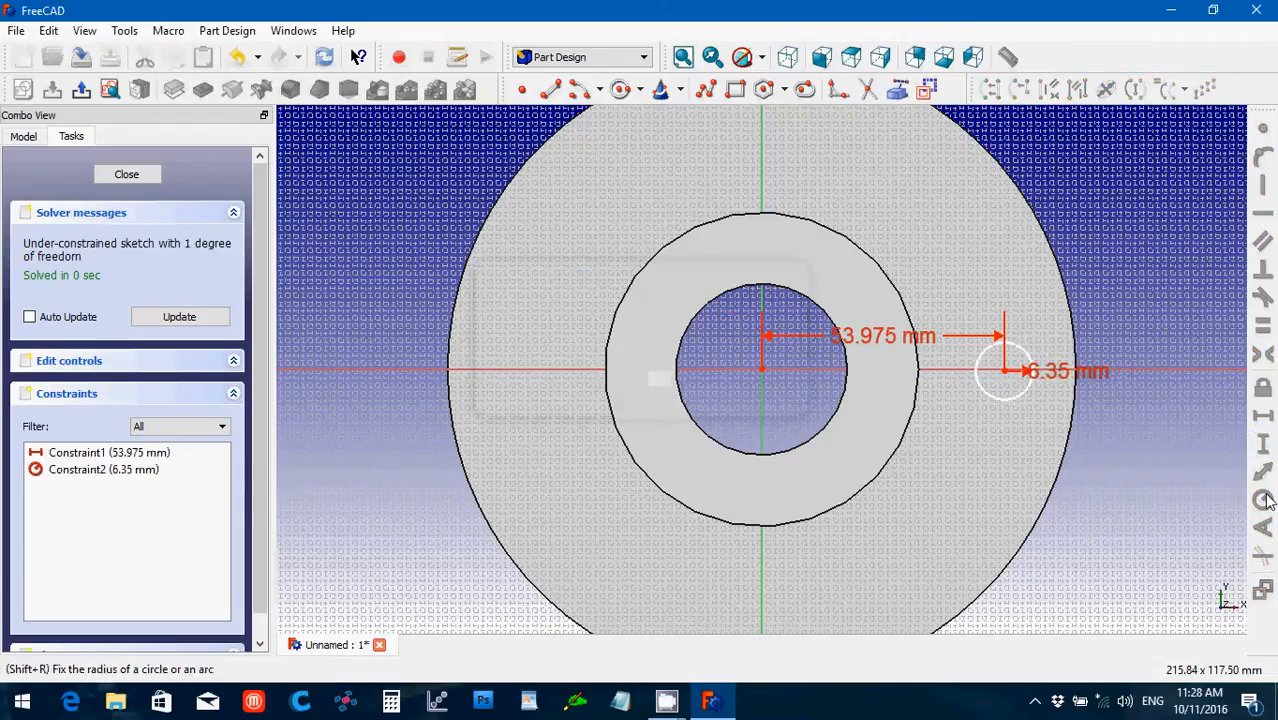
left_click(114, 177)
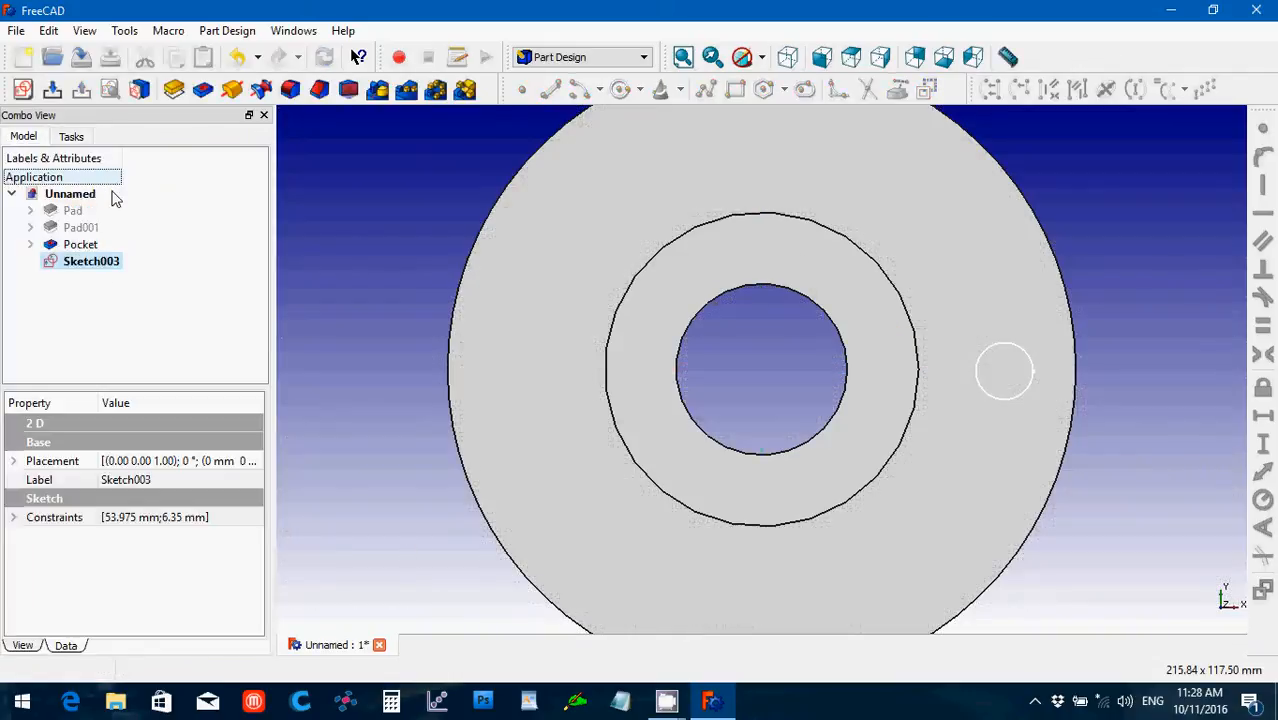
- Pocket the 6.35 mm radius circle sketch through all to cut a bolt hole in the disc
left_click(105, 264)
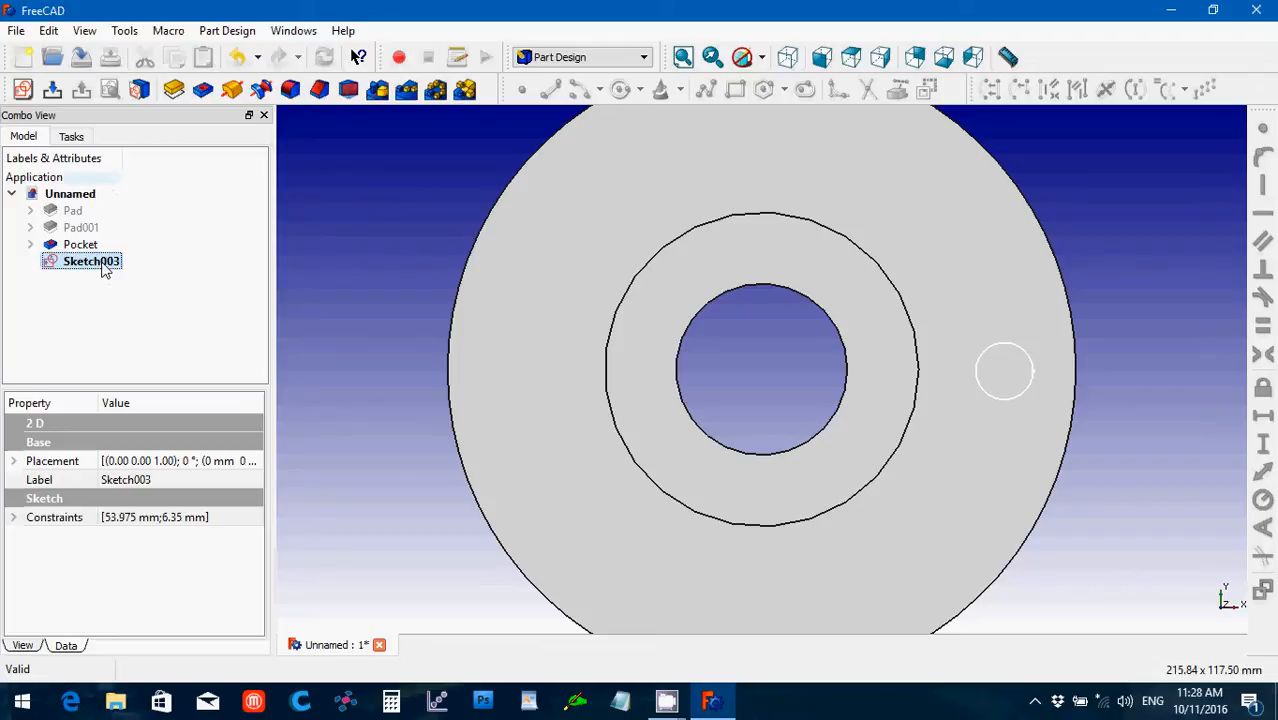
left_click(204, 89)
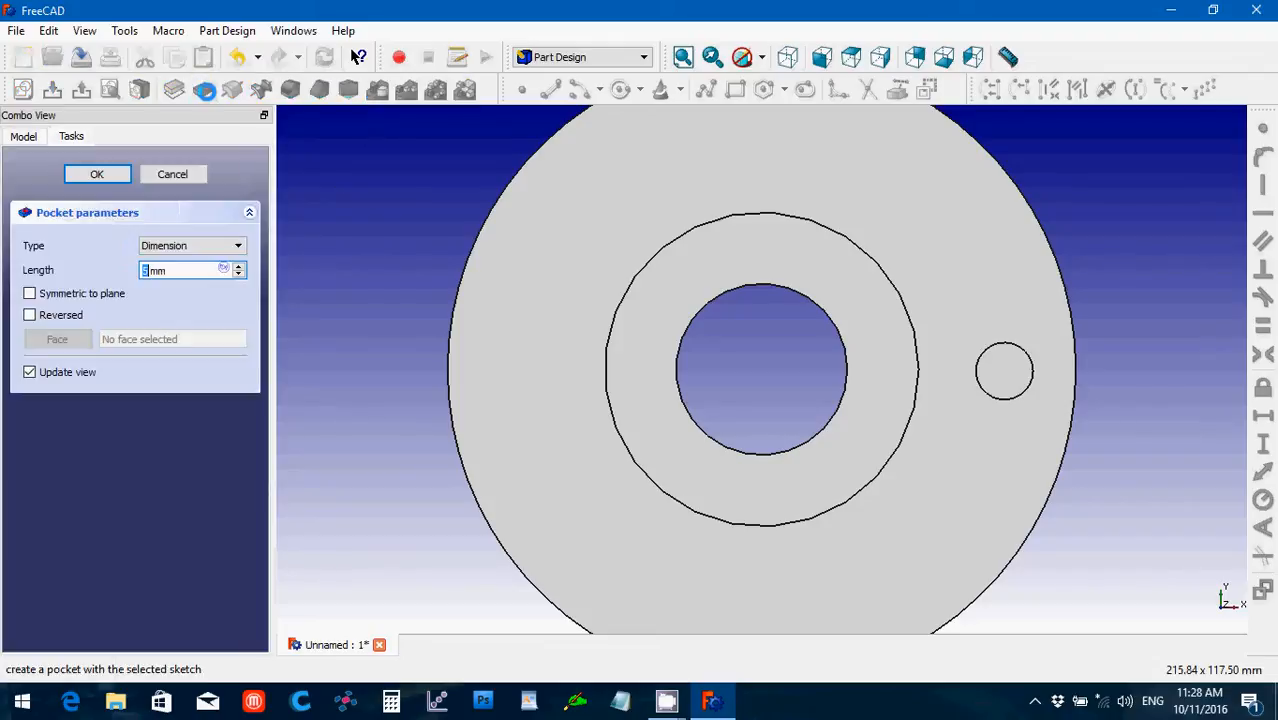
left_click(181, 248)
left_click(181, 271)
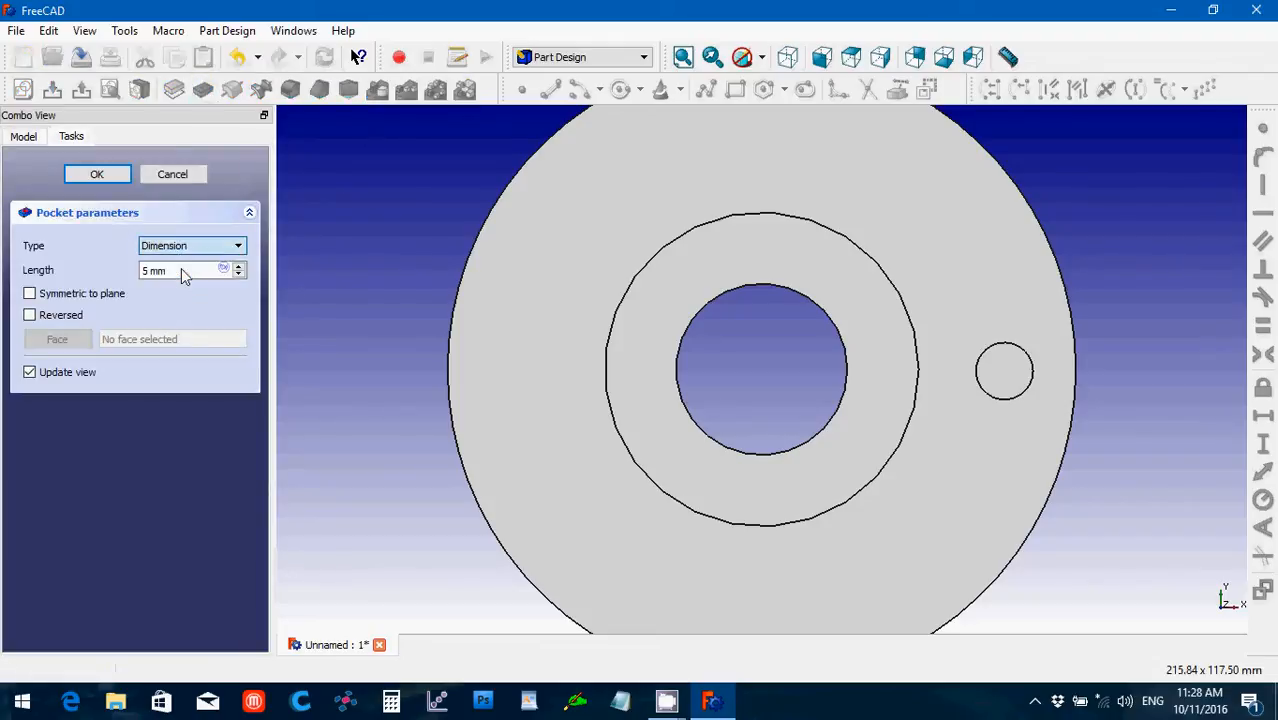
left_click(97, 175)
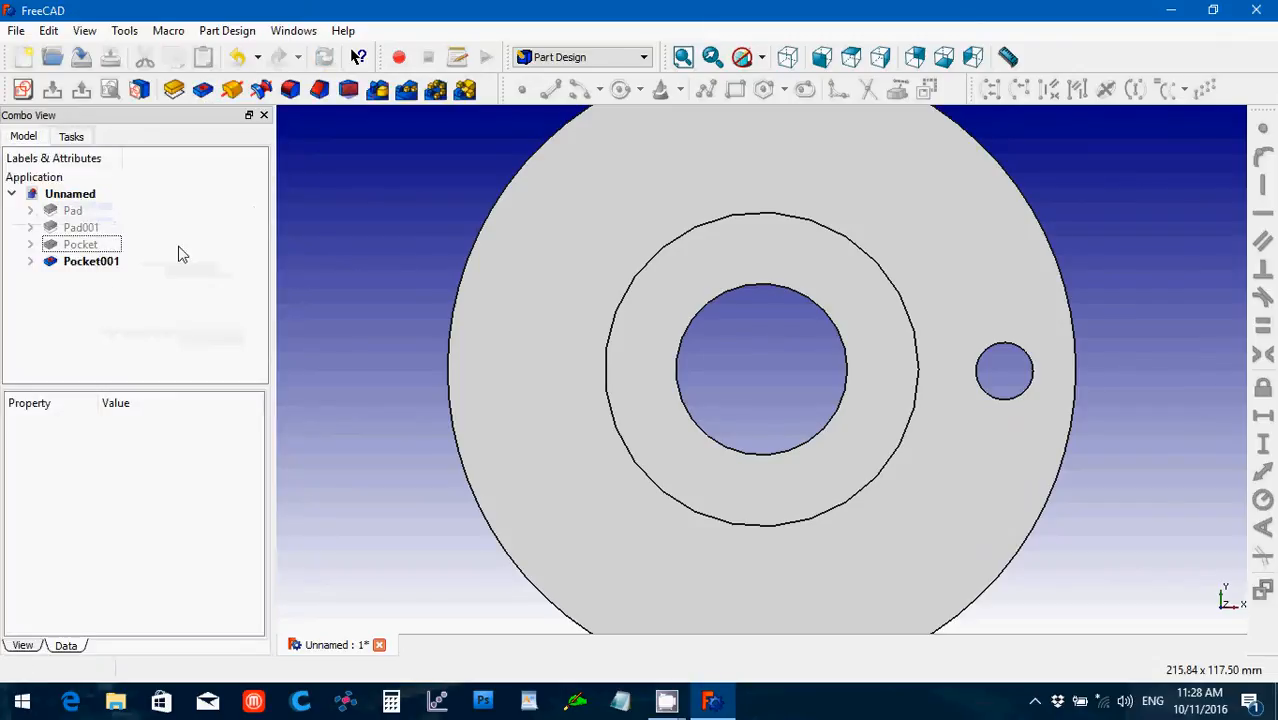
- Create a polar pattern of the bolt hole pocket about the normal sketch axis with 4 occurrences over 360°
left_click(92, 262)
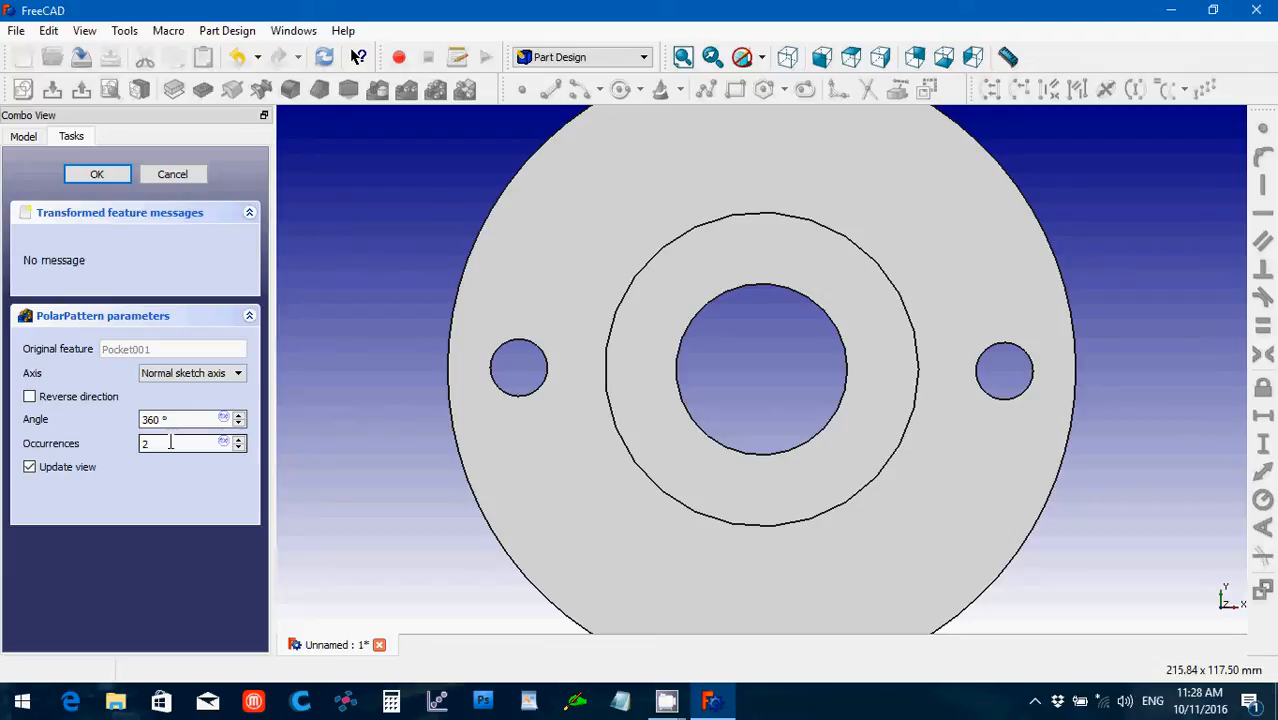
double_click(170, 443)
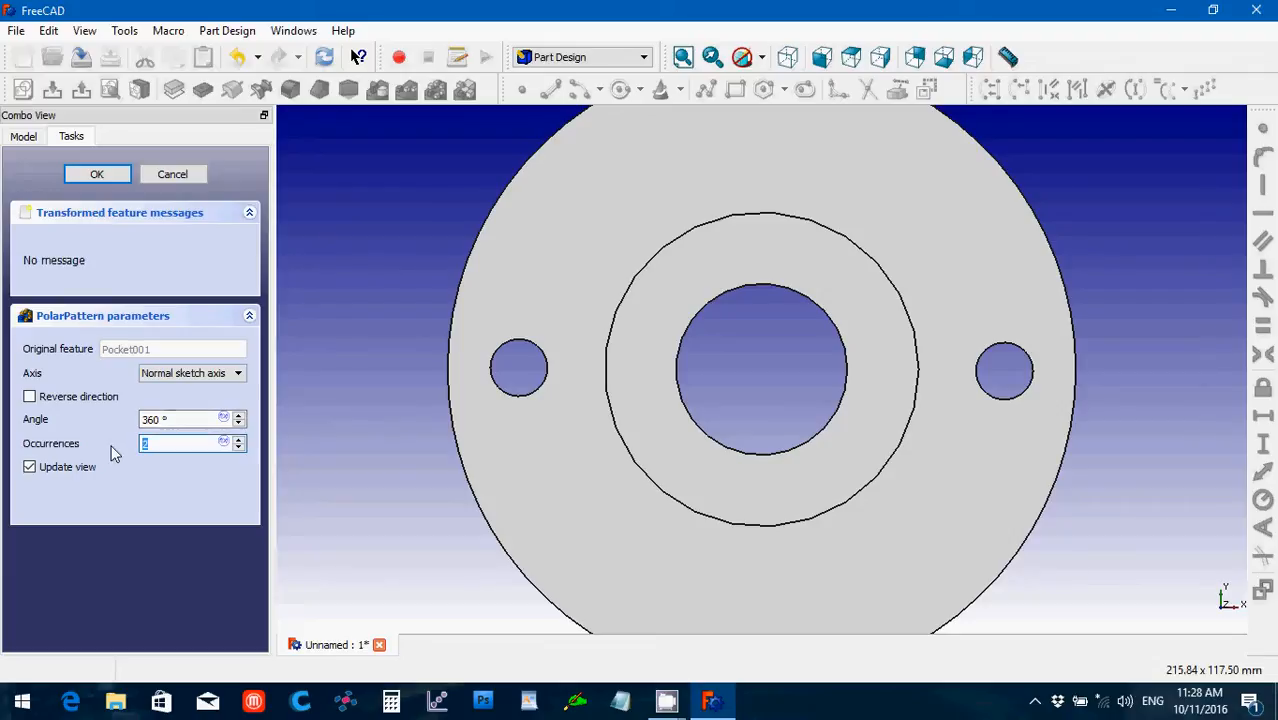
type("4")
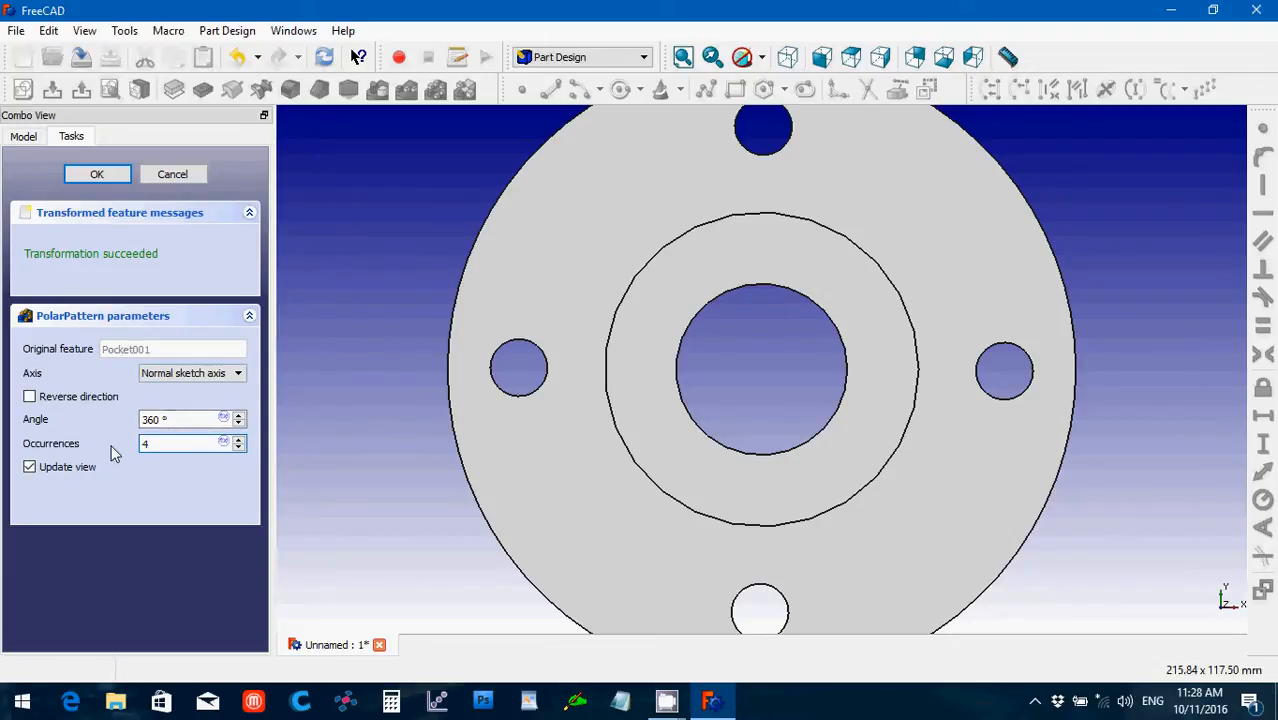
left_click(97, 176)
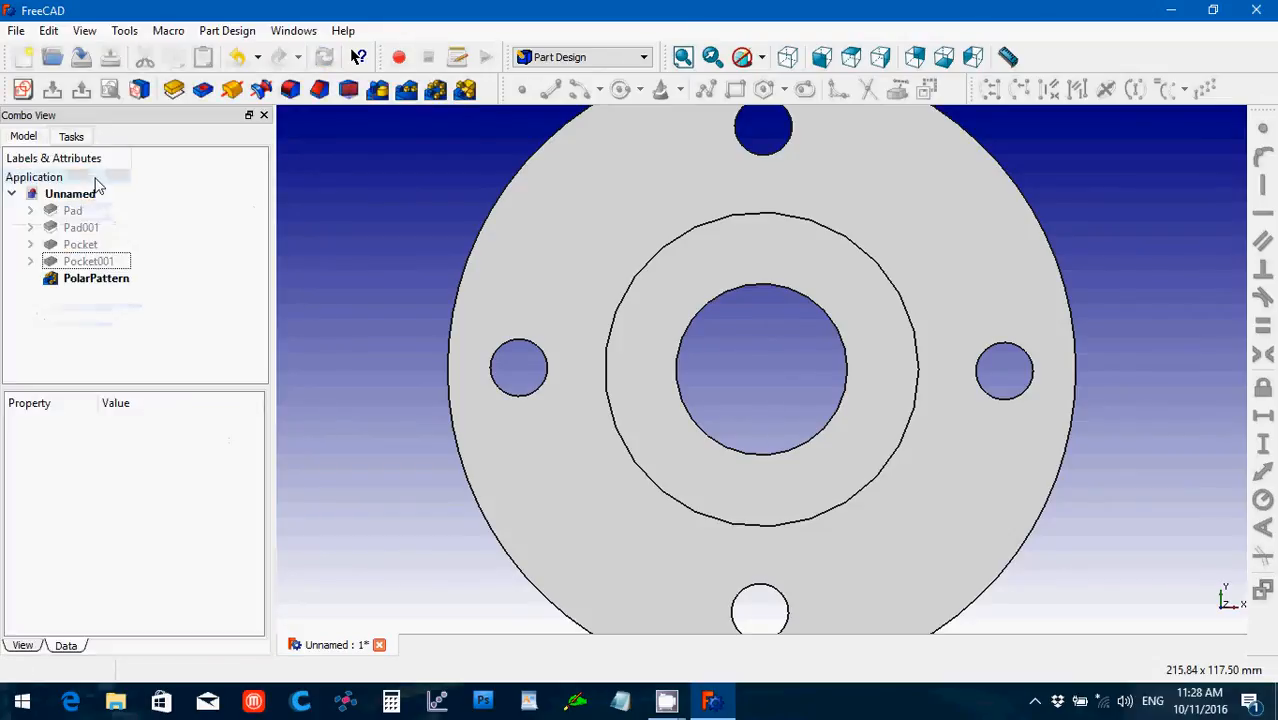
left_click(787, 57)
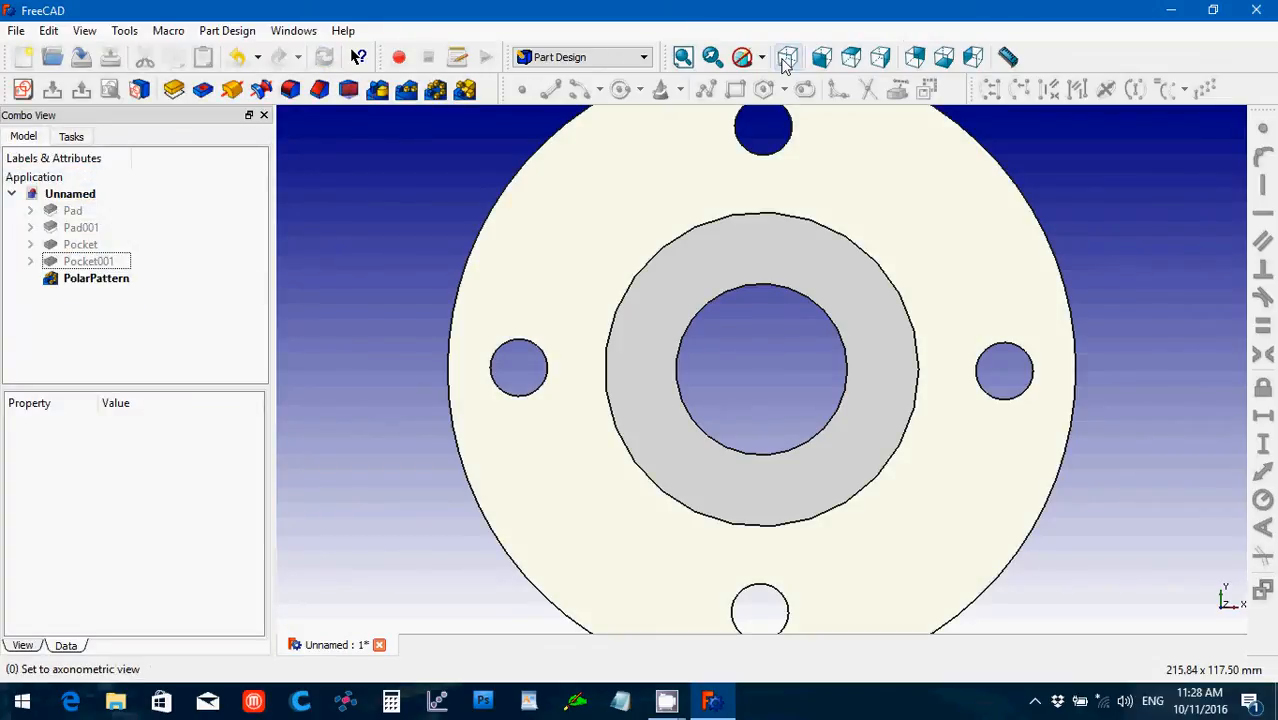
scroll(310, 381, "down", 2)
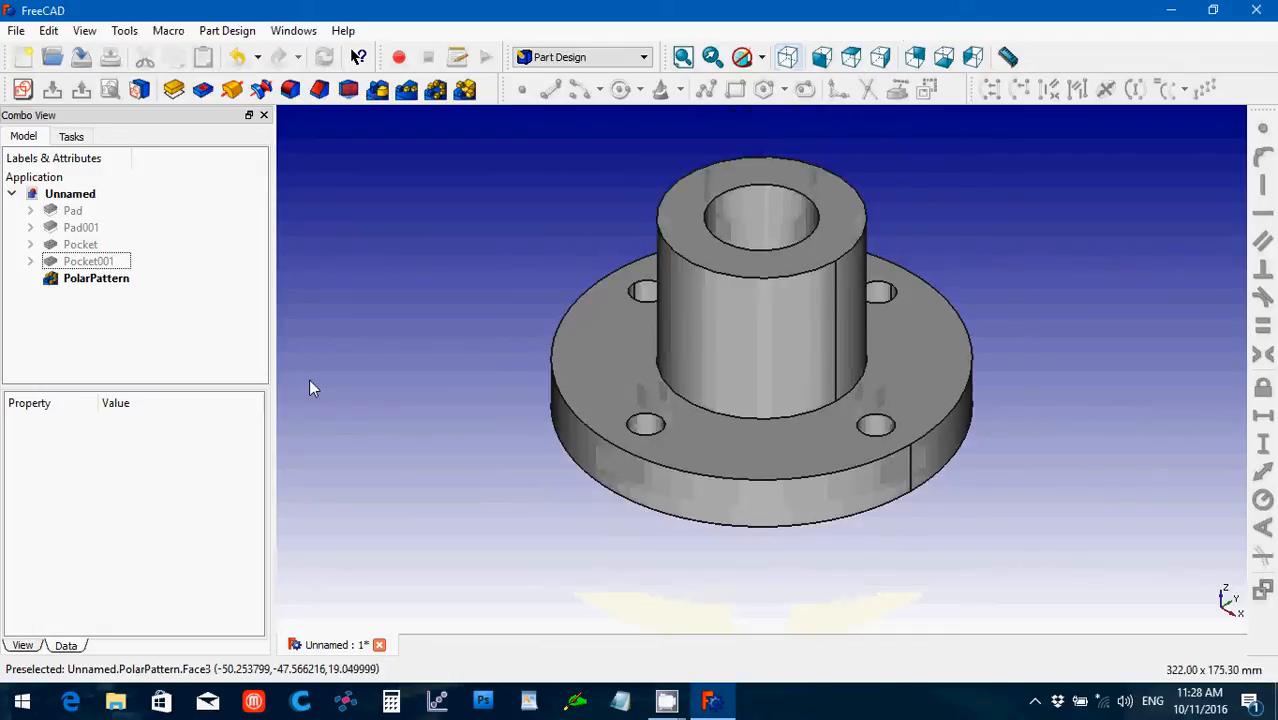
scroll(310, 381, "up", 1)
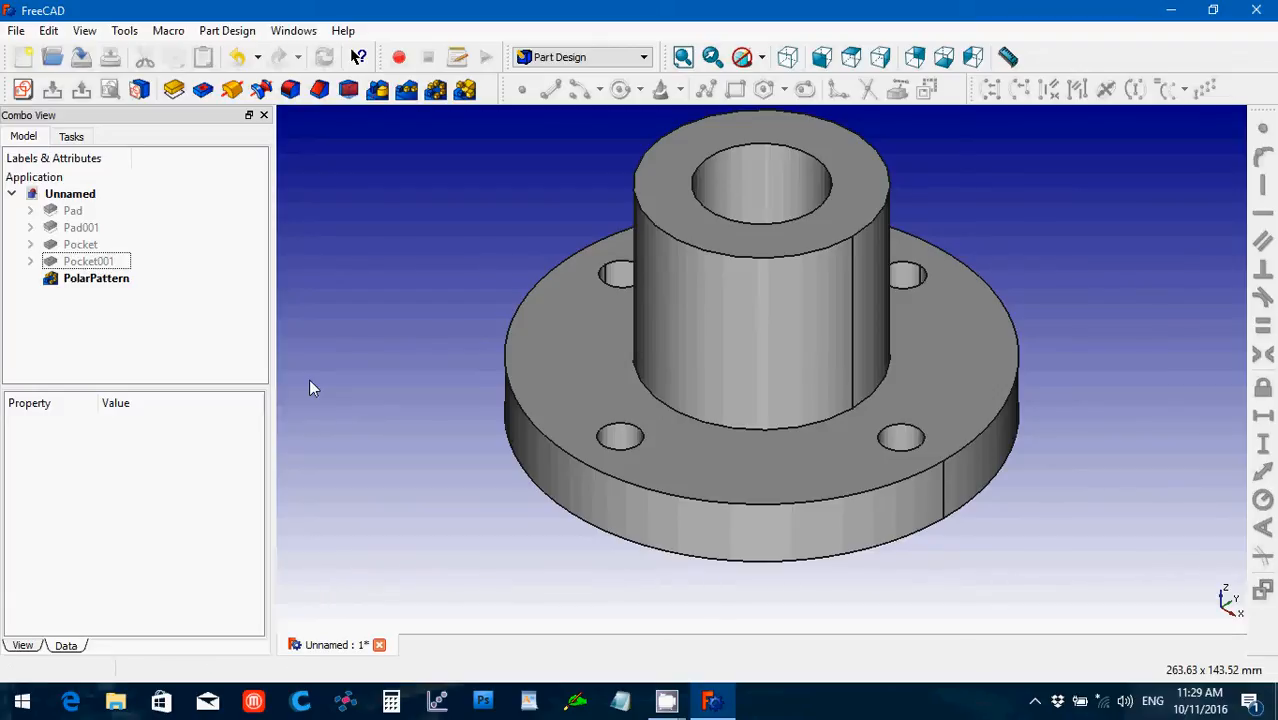
left_click(778, 502)
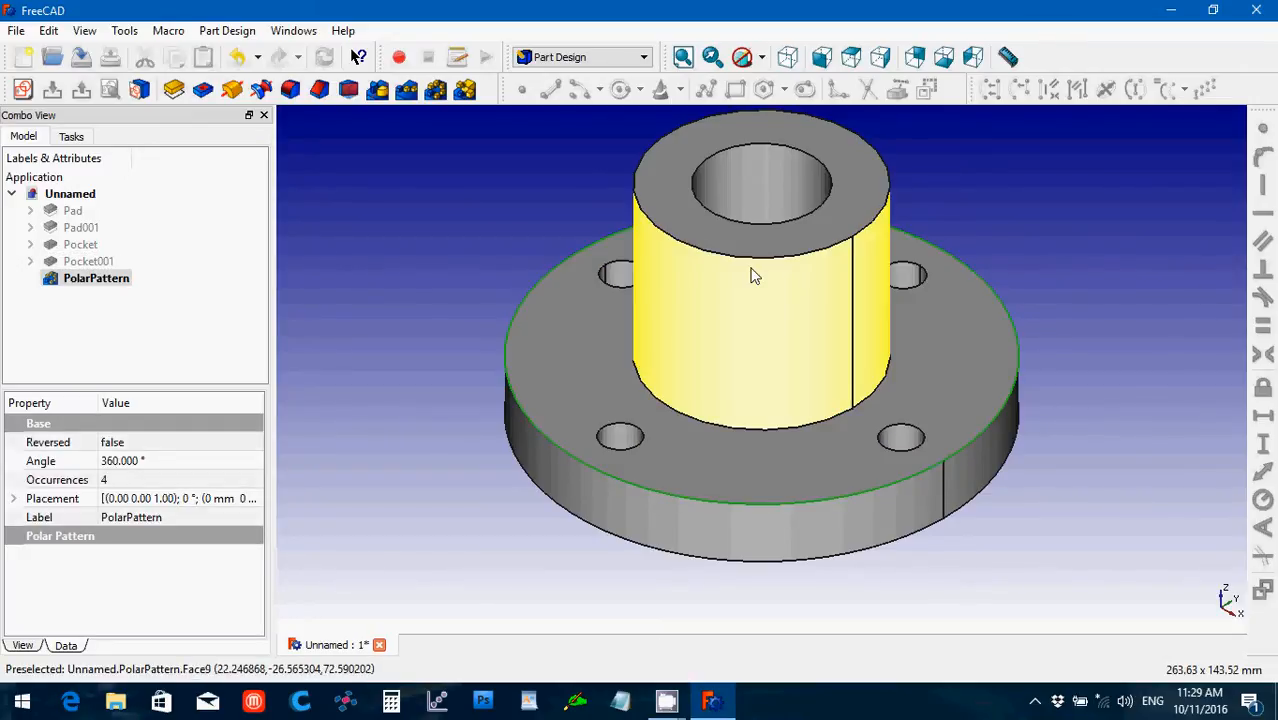
left_click(753, 259, "ctrl")
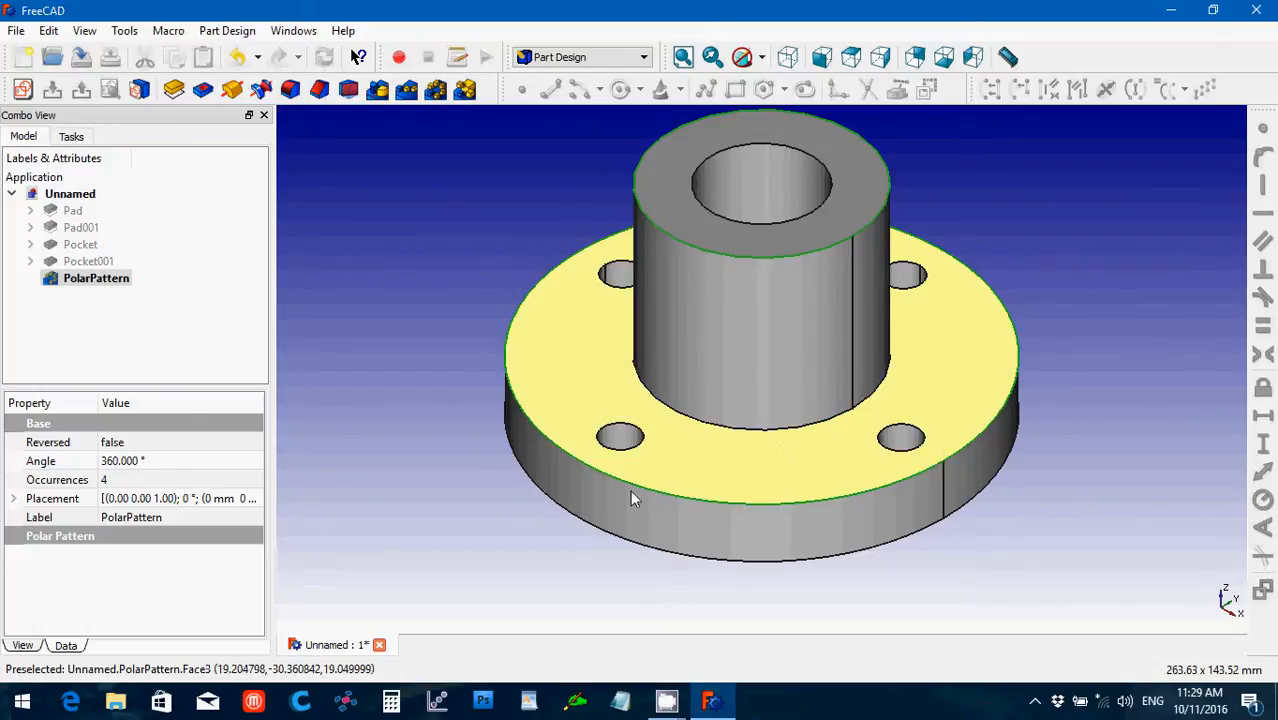
left_click(593, 550)
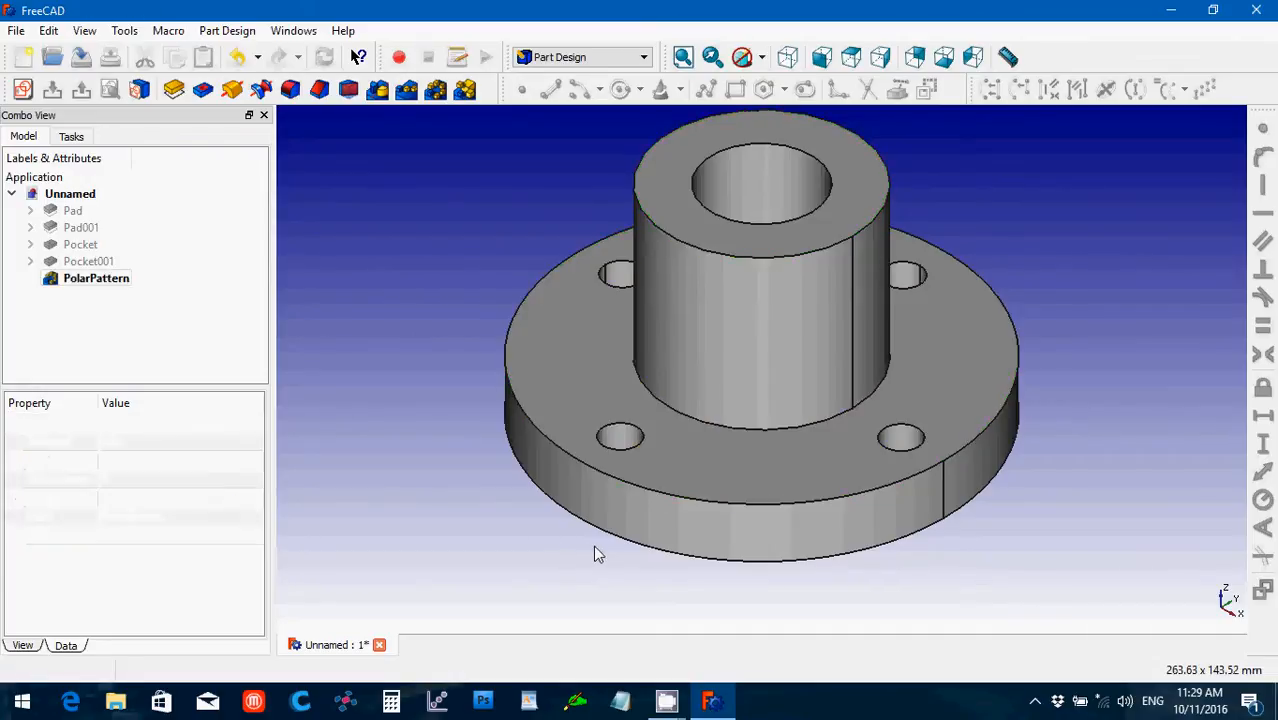
- Fillet the boss's base edge, the disc's upper outer edge and the boss's top outer edge with a 6.35 mm radius
scroll(593, 553, "up", 3)
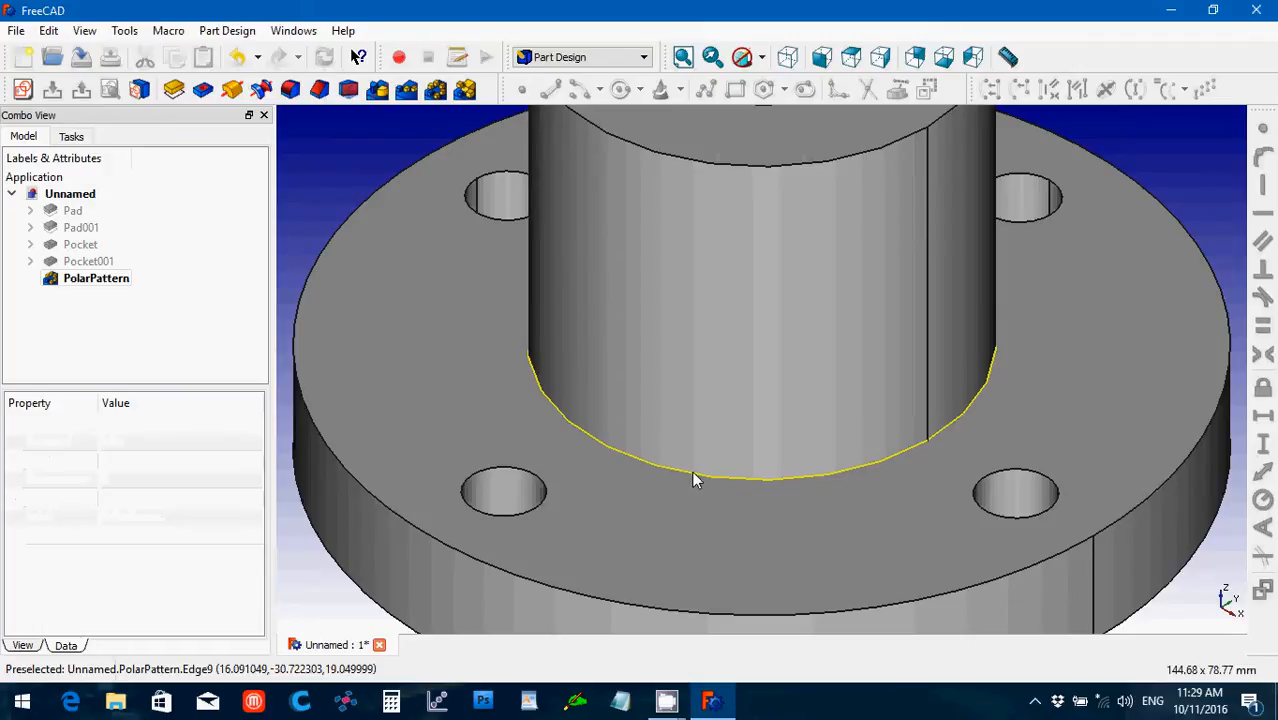
left_click(697, 480)
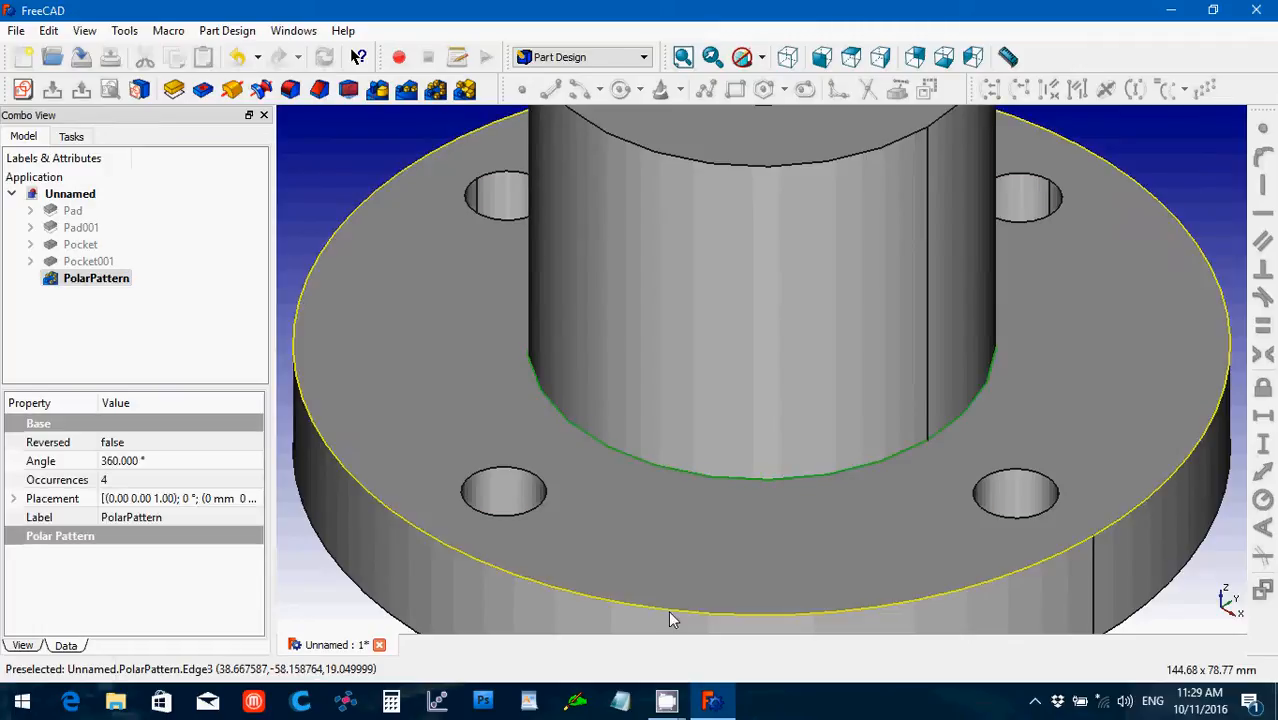
left_click(669, 610, "ctrl")
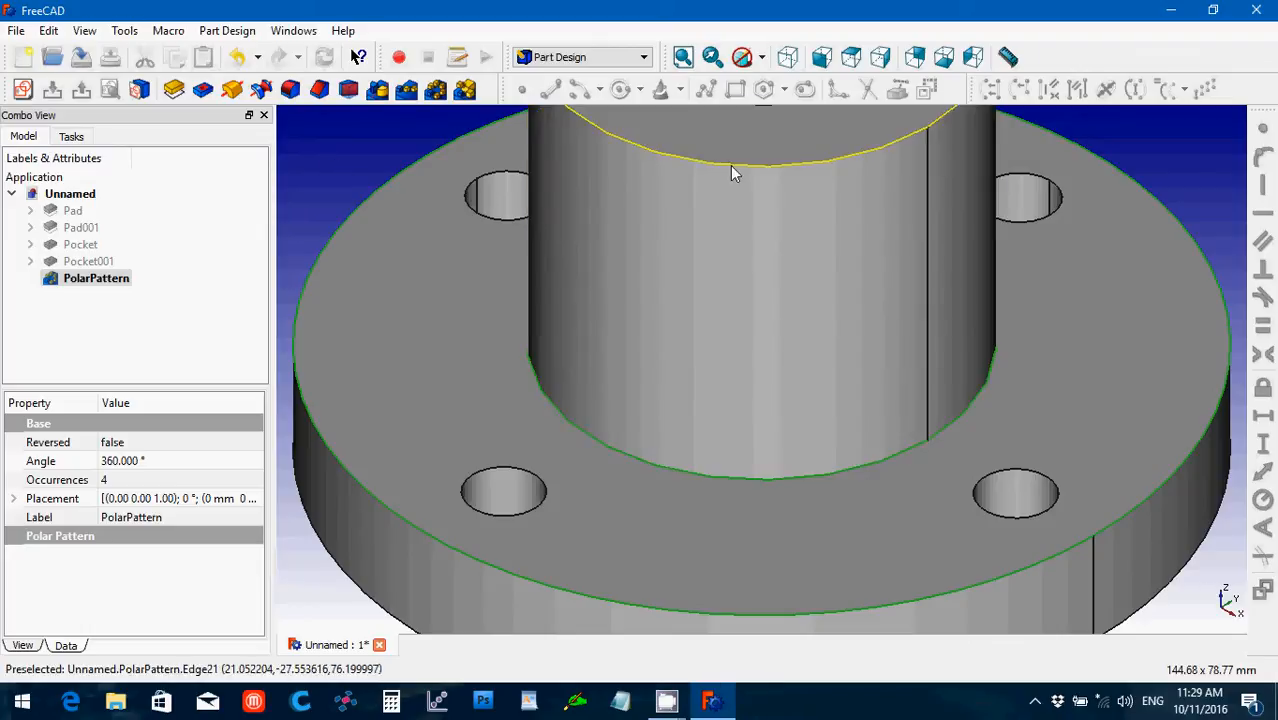
left_click(730, 165)
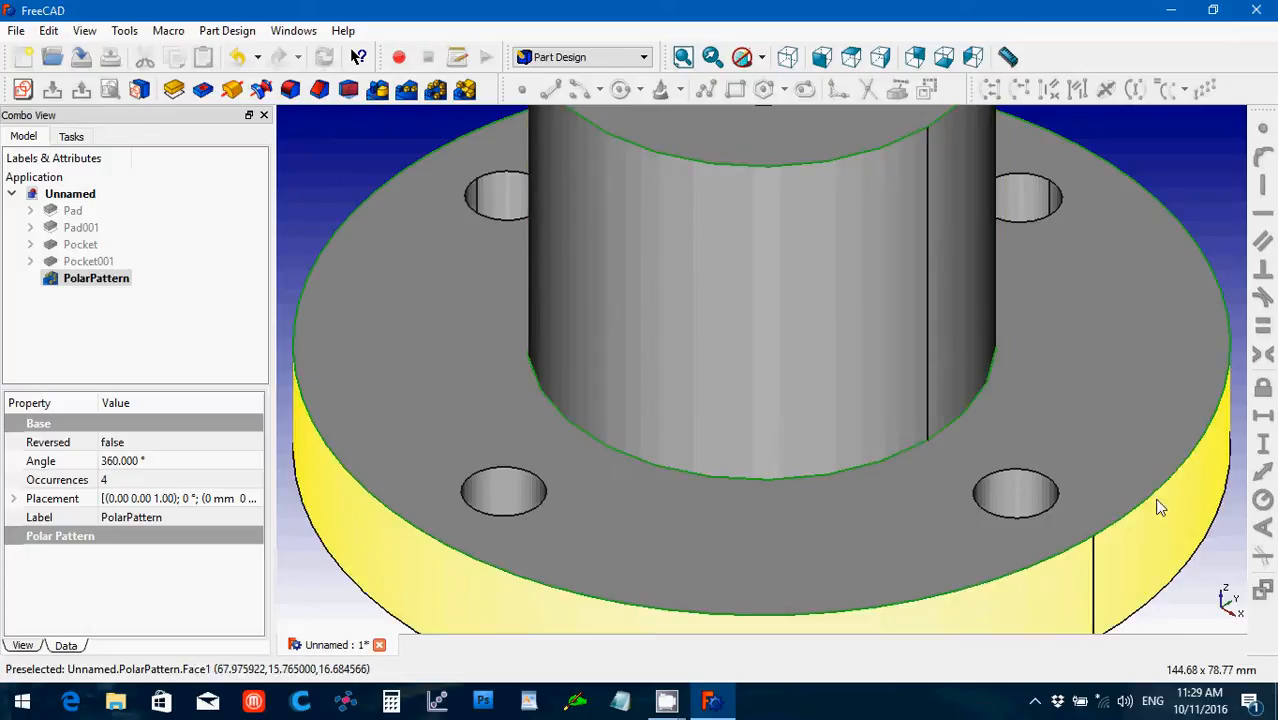
left_click(291, 91)
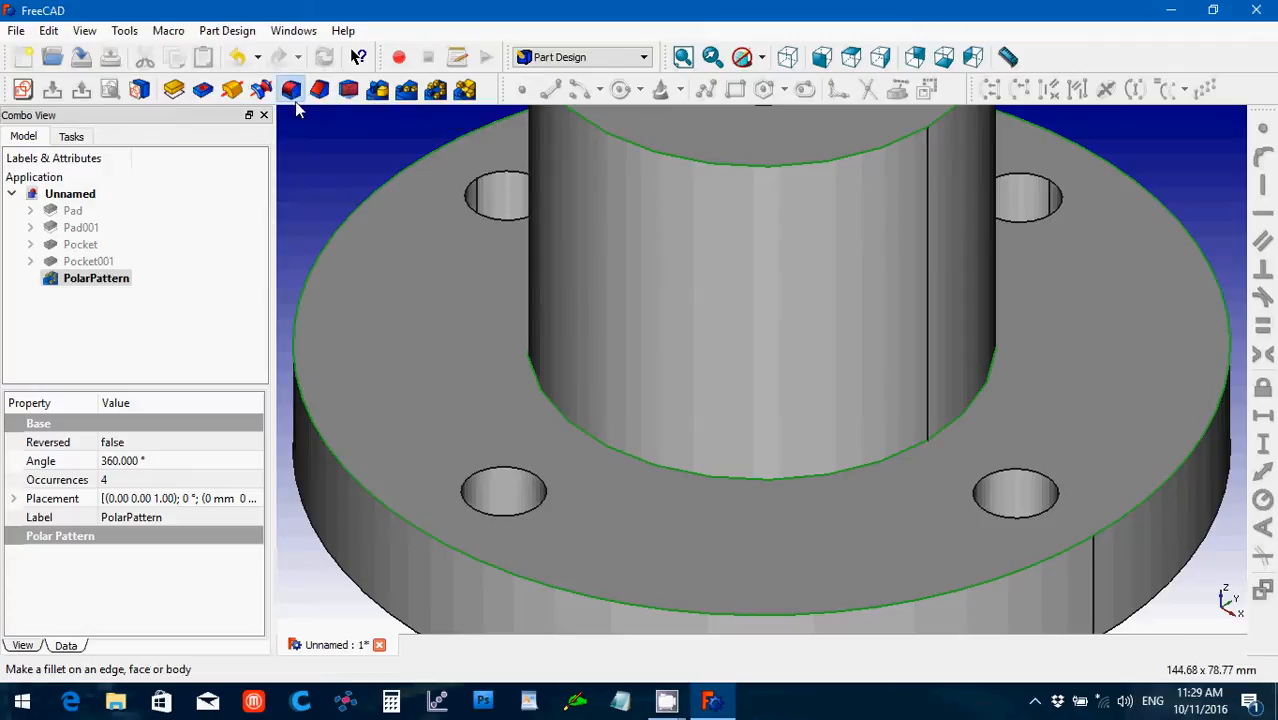
left_click_drag(197, 259, 124, 262)
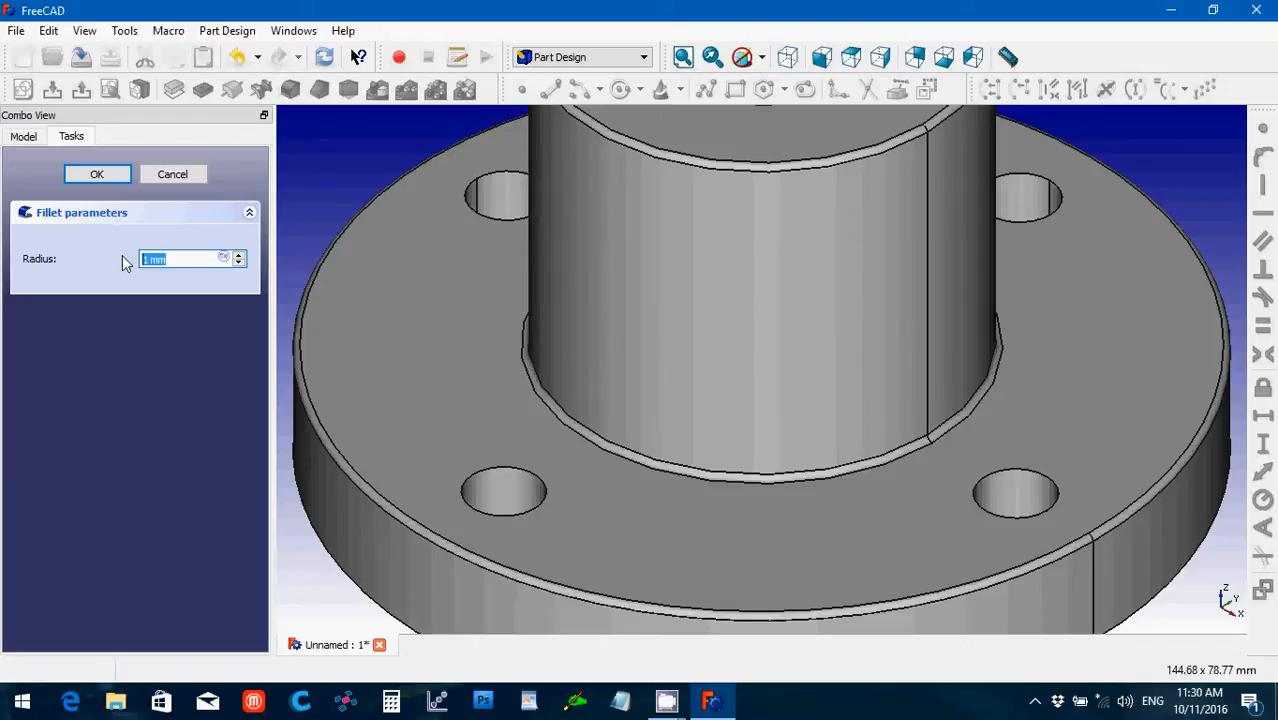
type("6.")
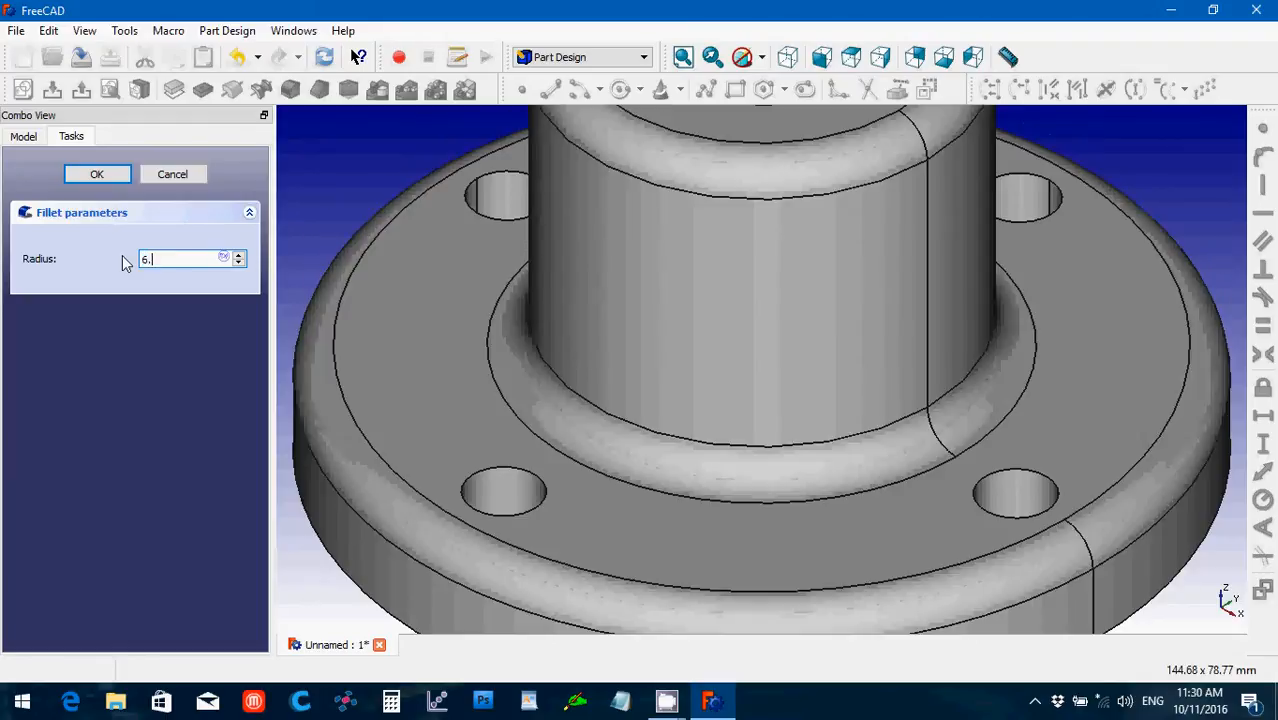
type("35")
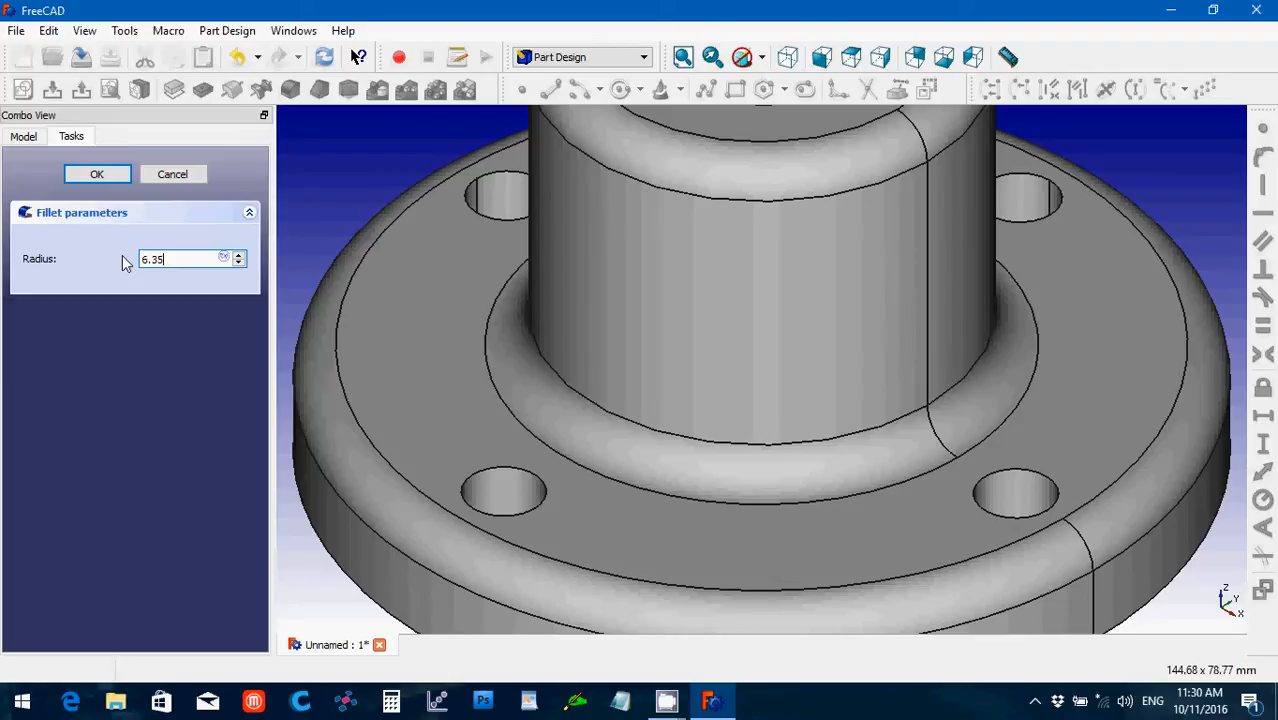
left_click(83, 179)
left_click(95, 175)
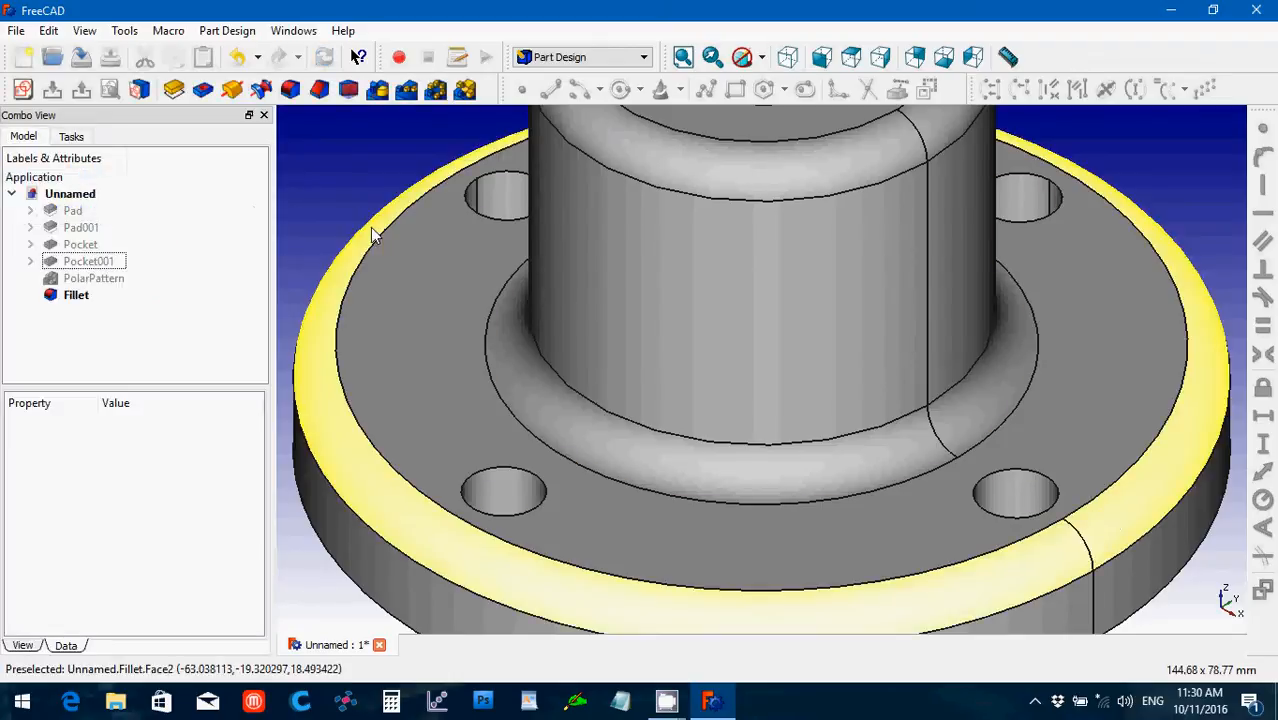
- Chamfer the top edge of the central through hole with a size of 2.032 mm
left_click(370, 227)
left_click(712, 57)
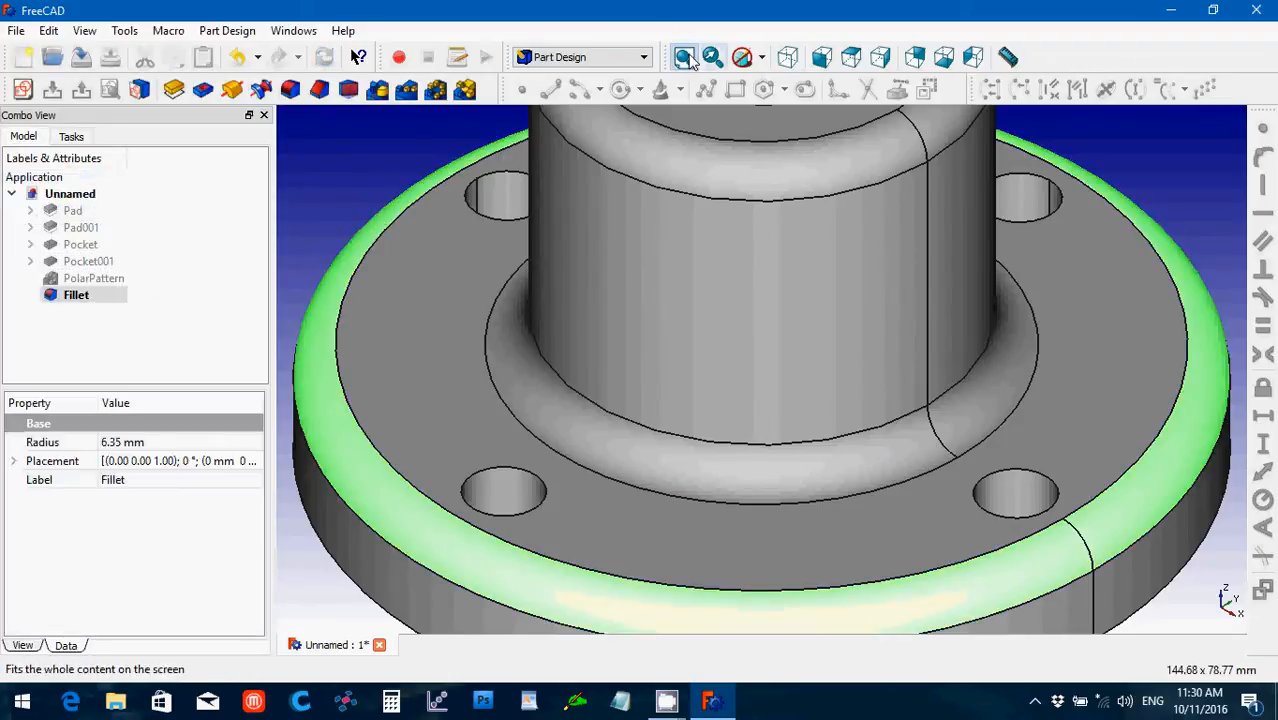
left_click(512, 358)
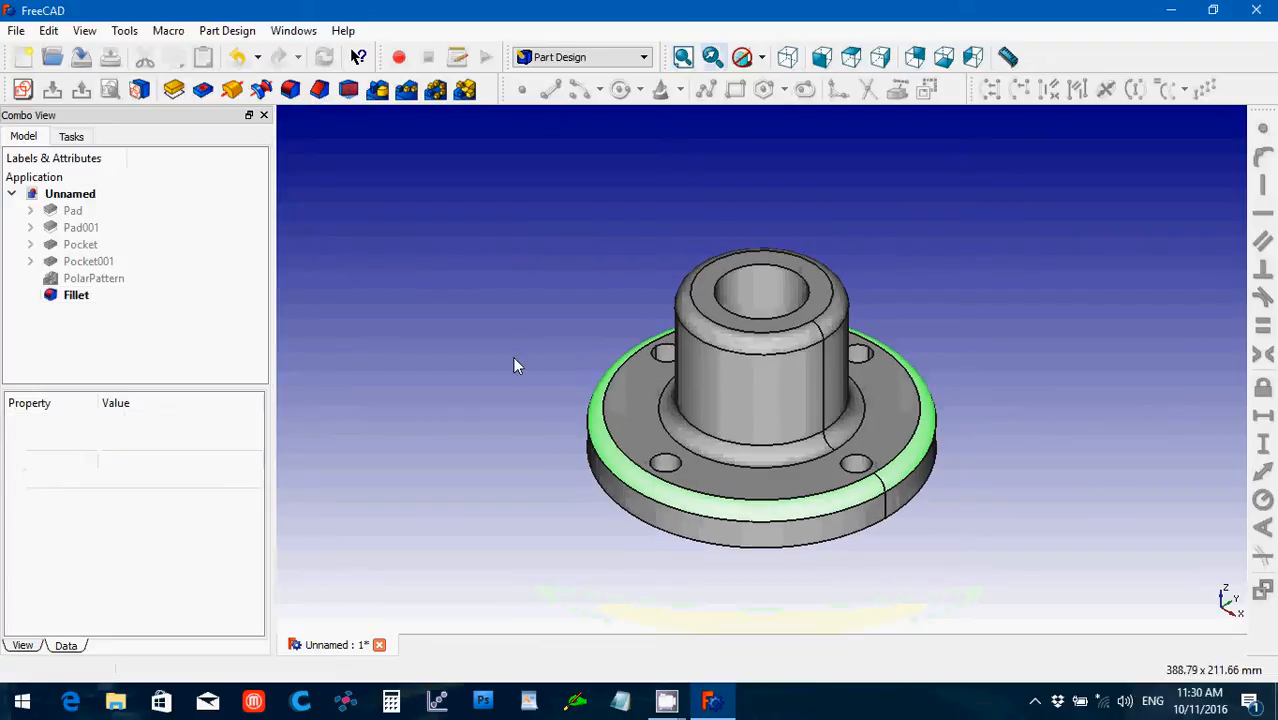
left_click(750, 266)
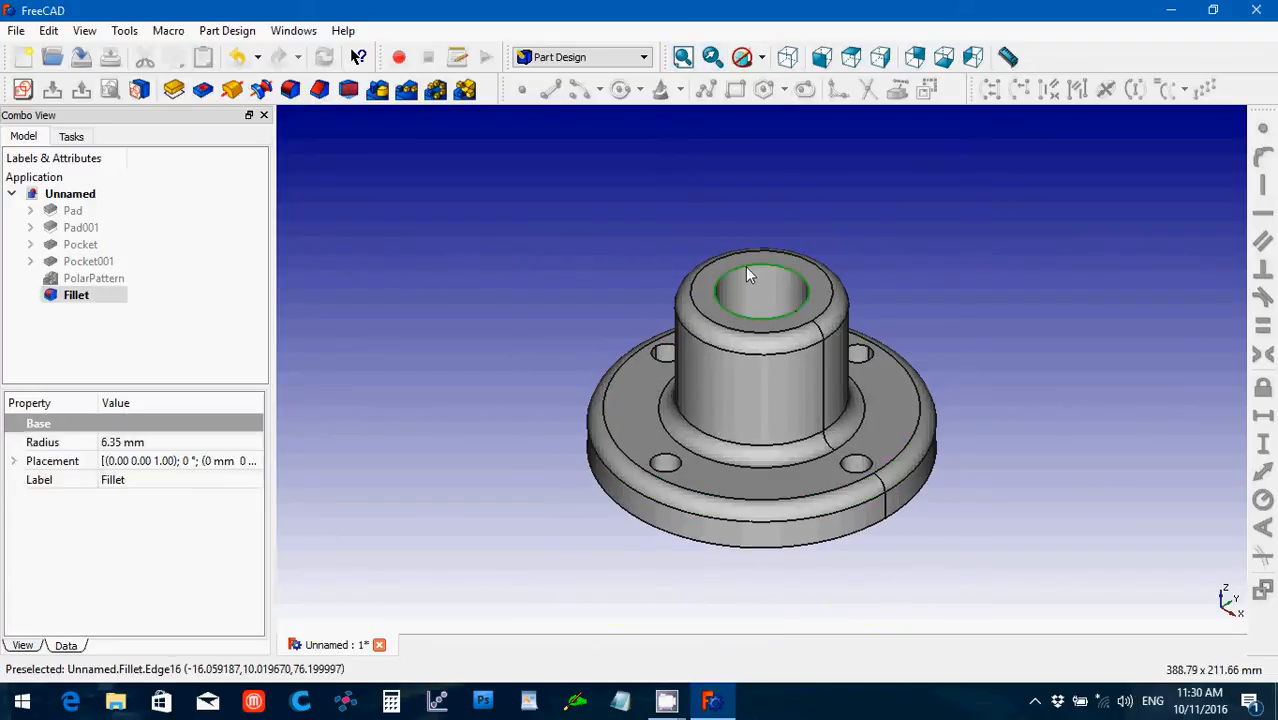
left_click(319, 89)
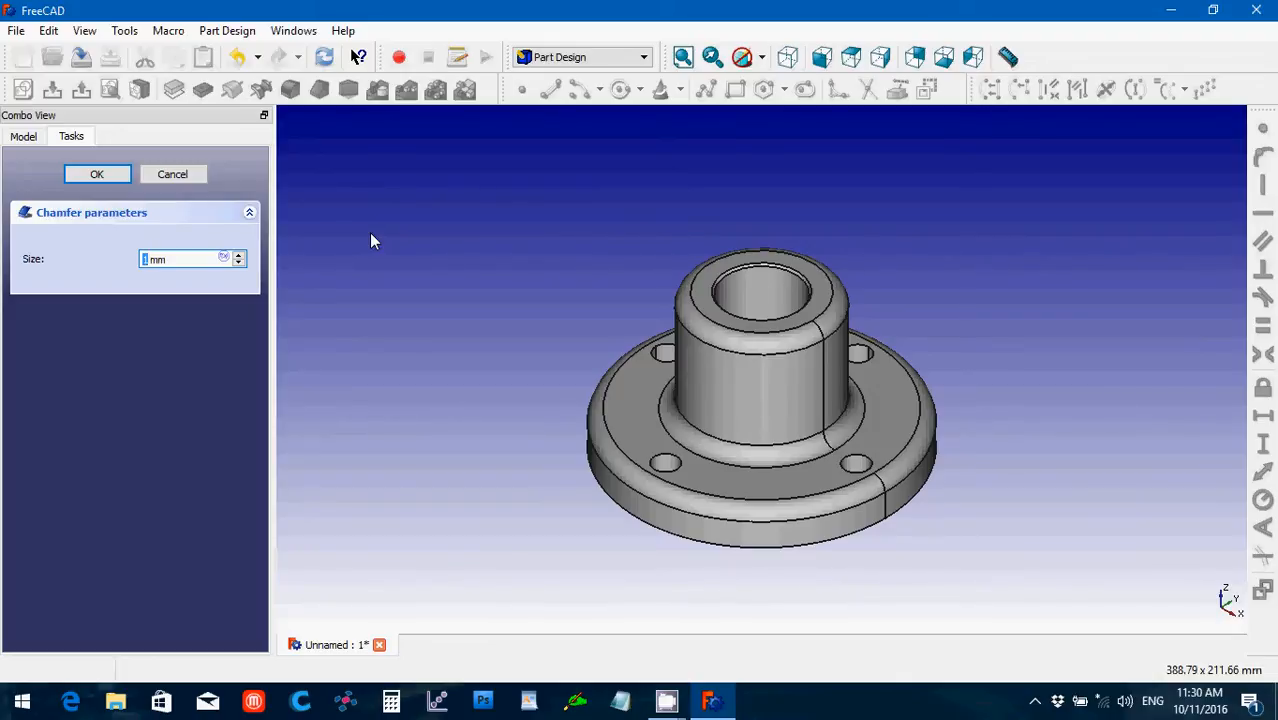
type("2")
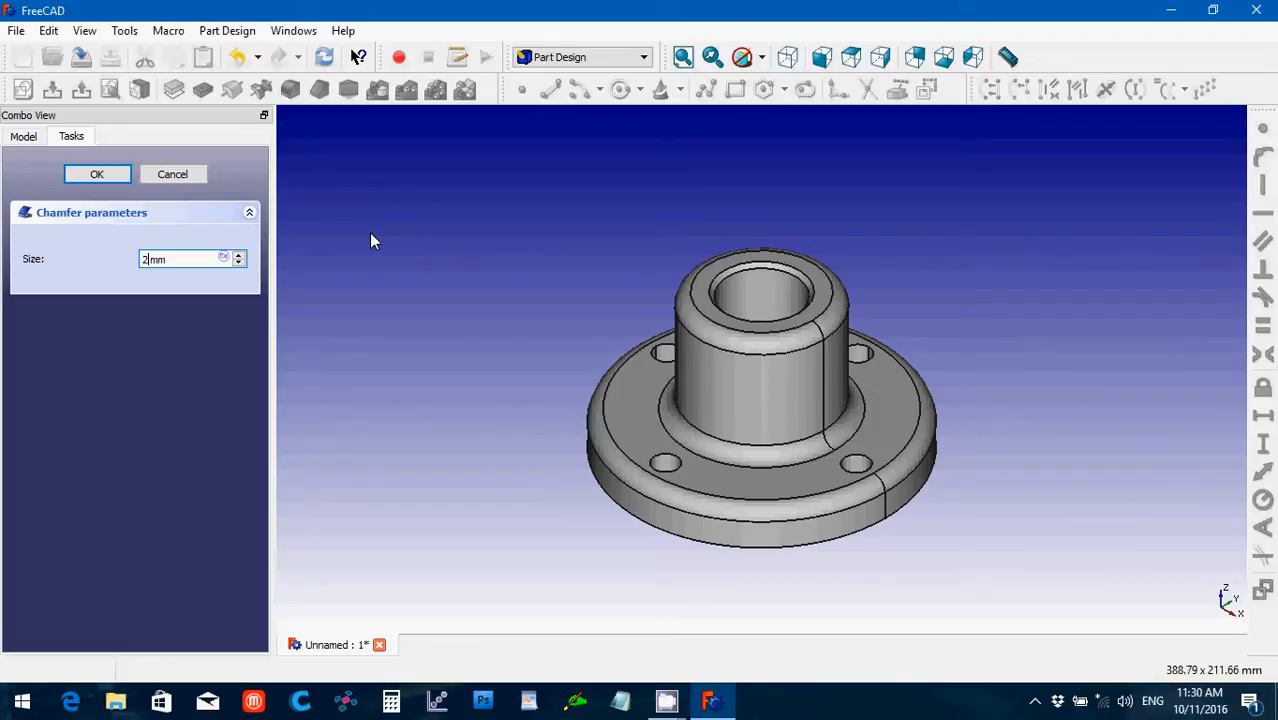
type(".032")
left_click(96, 175)
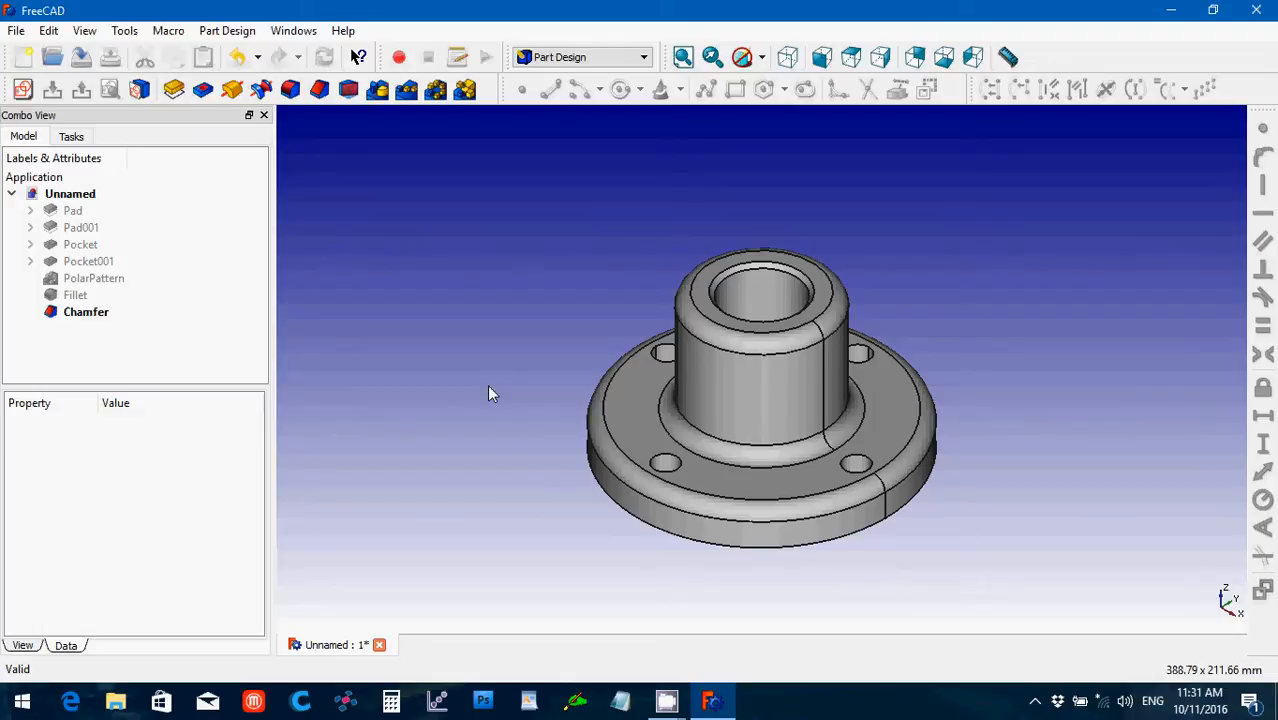
- Edit the base pad's sketch, set the circle's radius to 88.9 mm and close the sketch
left_click(30, 212)
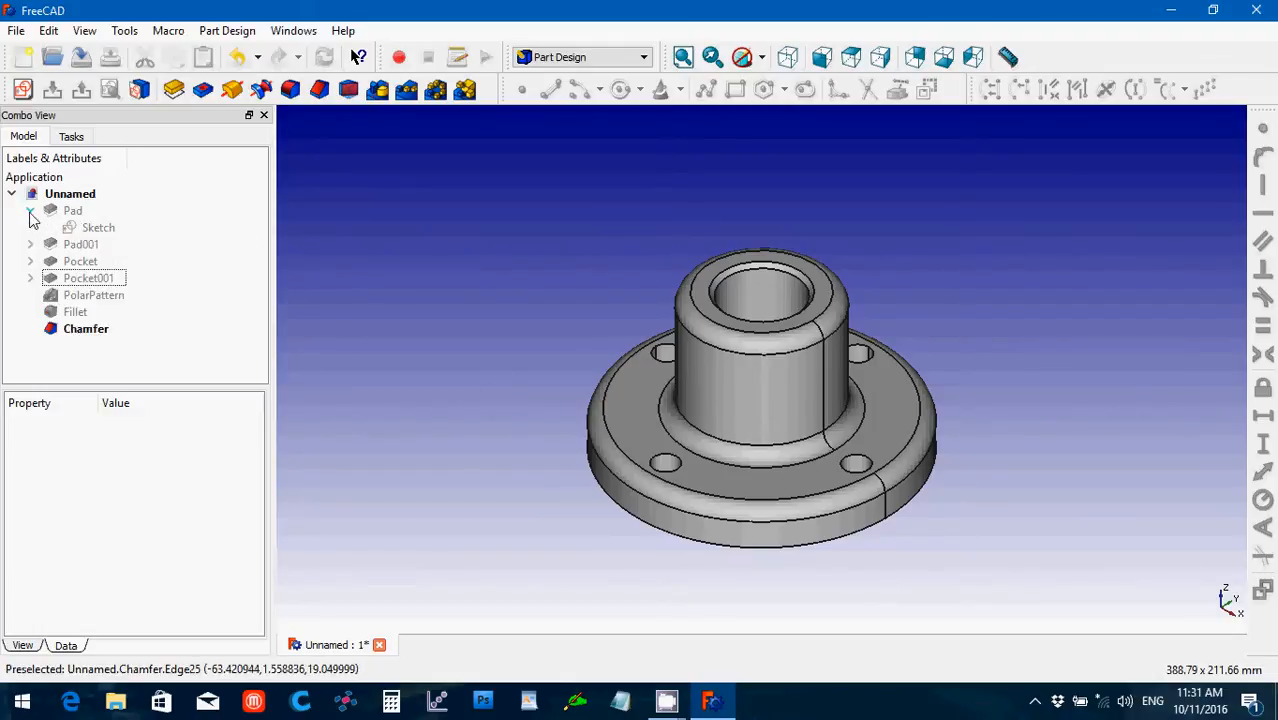
double_click(88, 229)
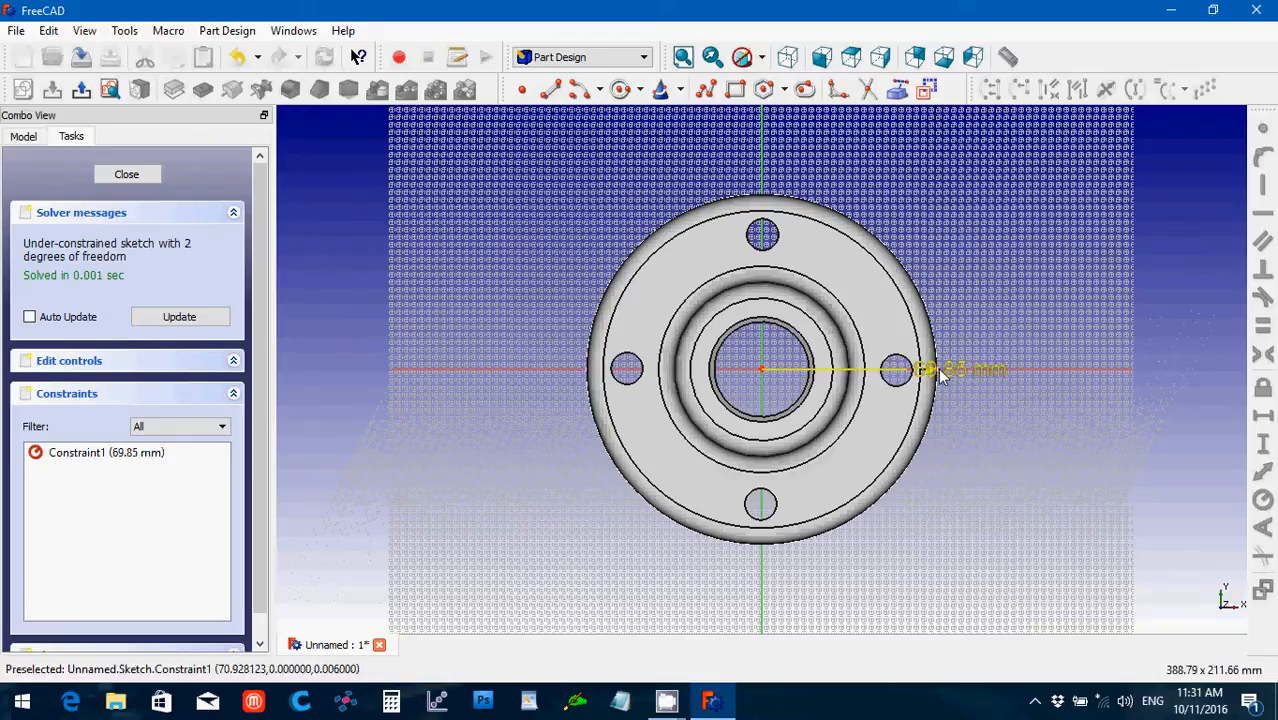
left_click_drag(933, 368, 1016, 453)
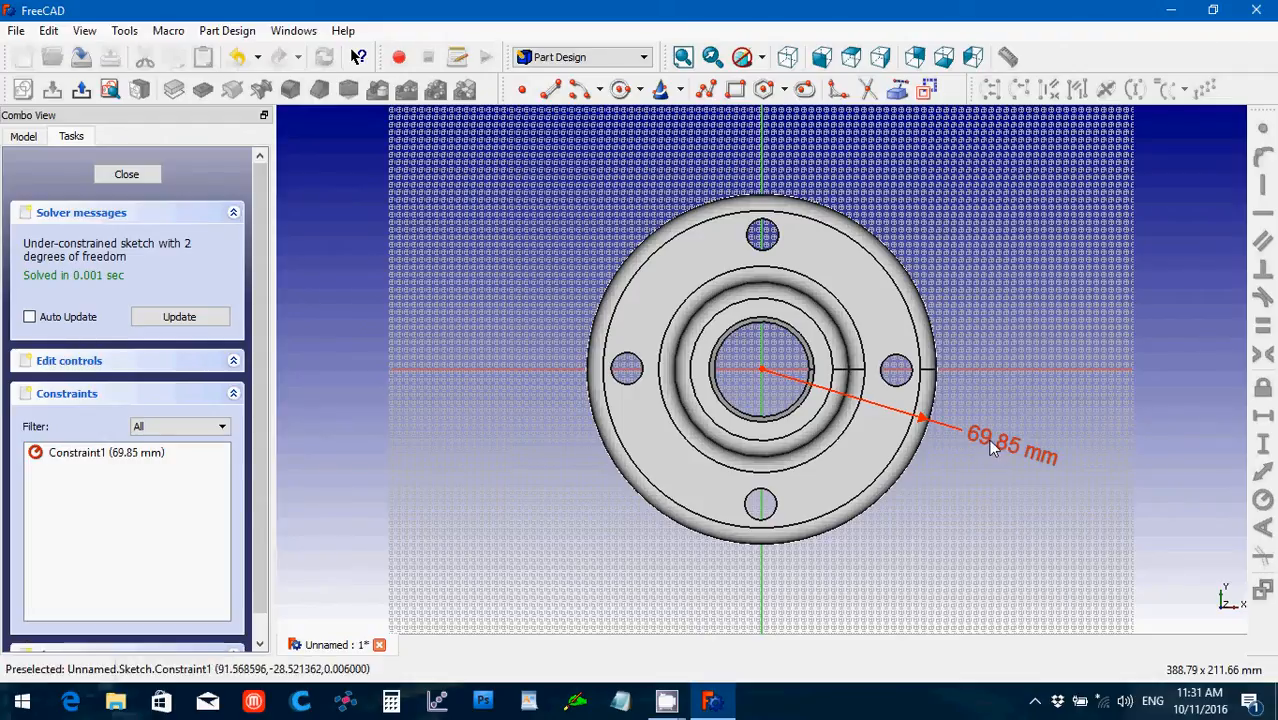
double_click(992, 450)
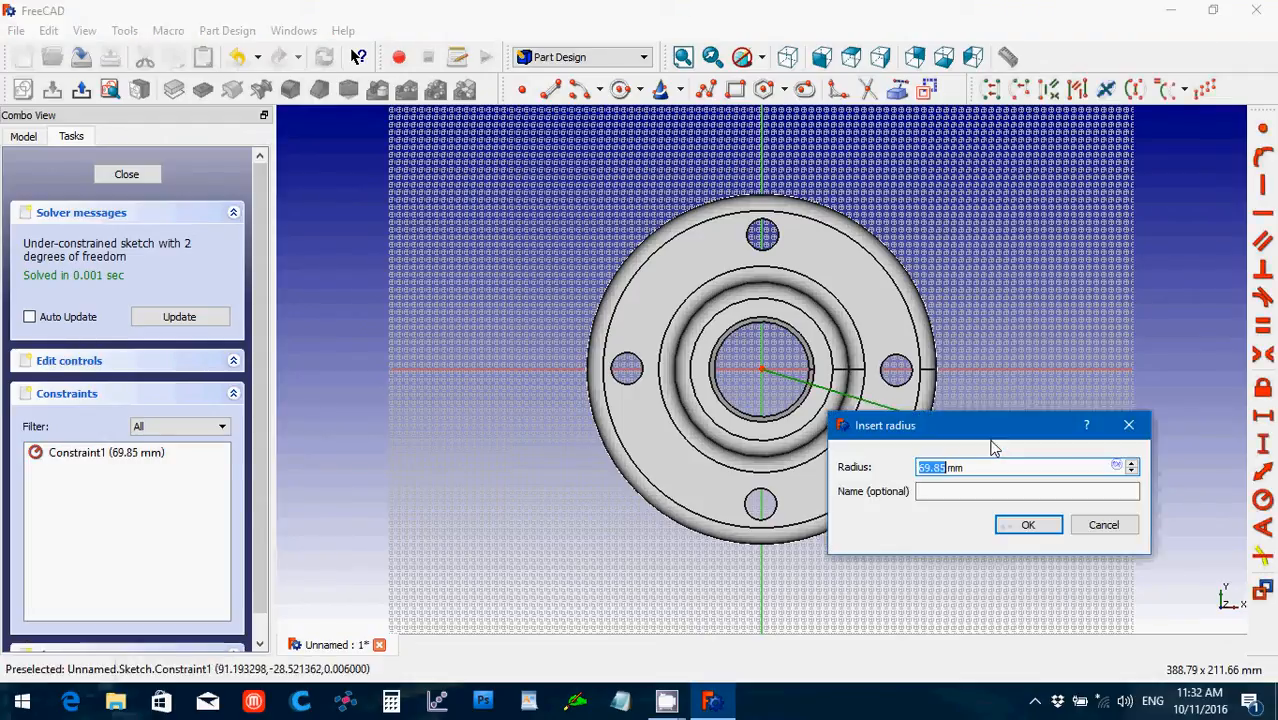
type("88")
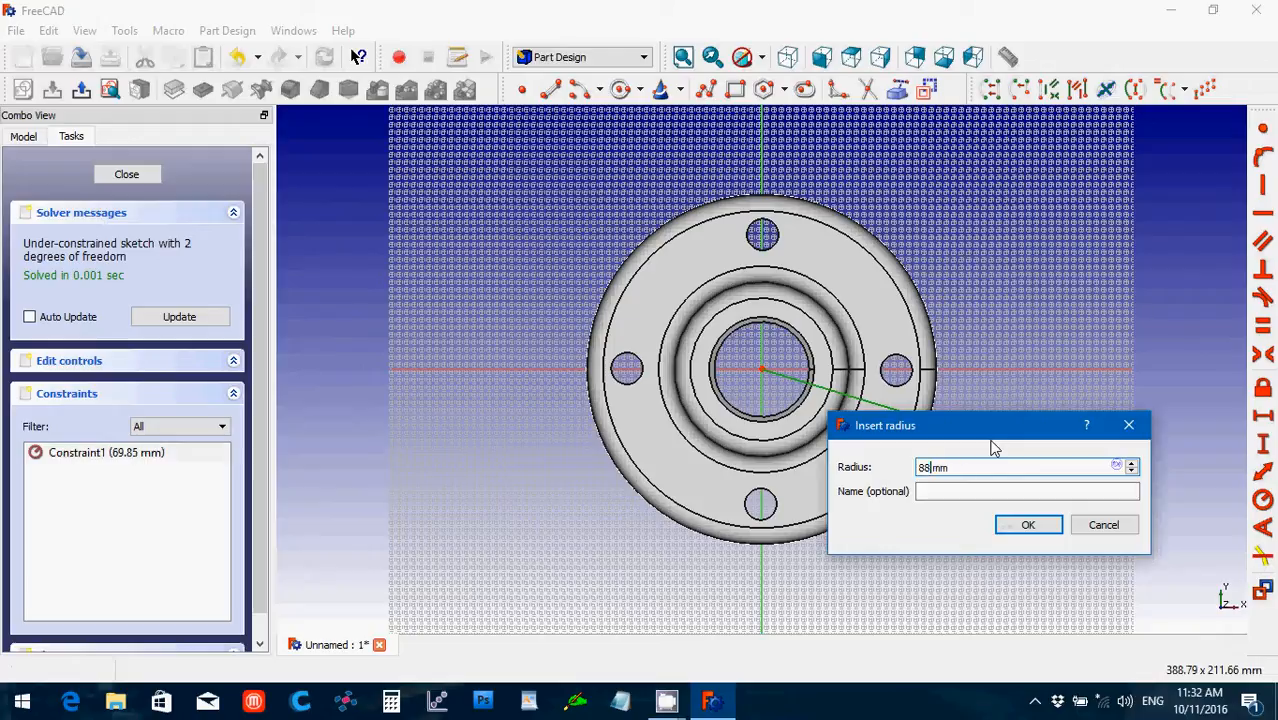
type(".9")
key("Return")
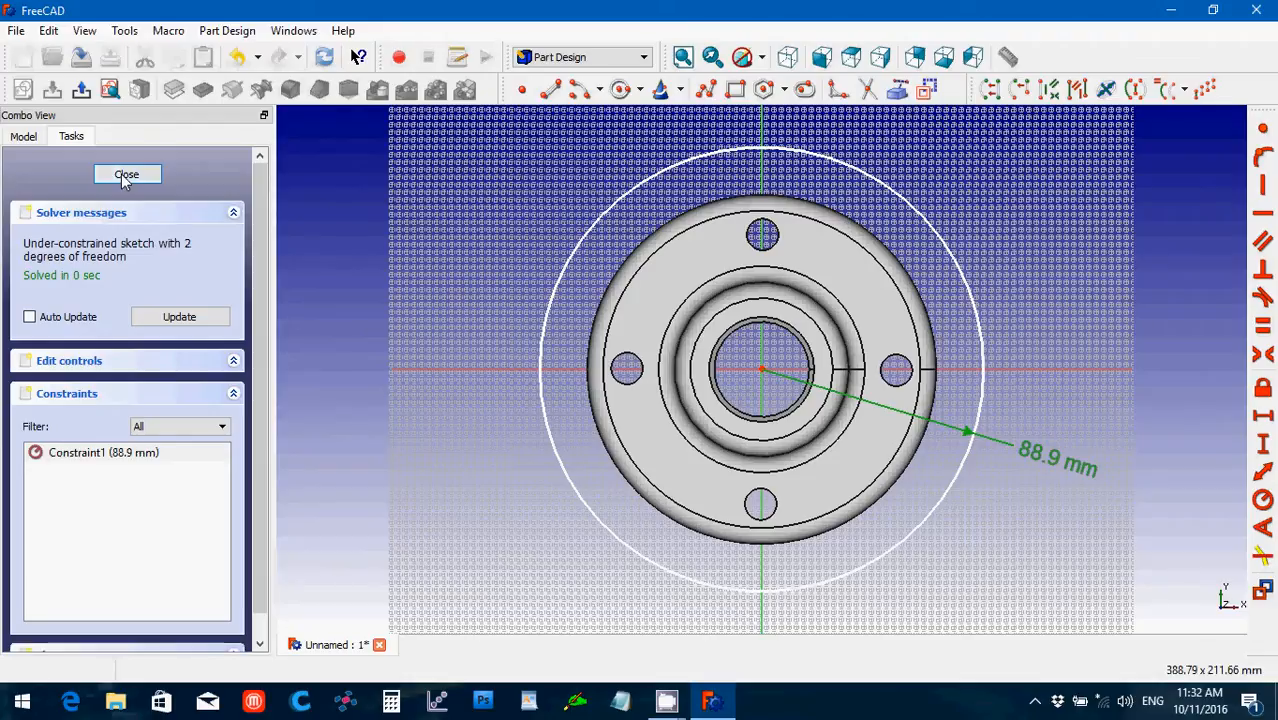
left_click(125, 176)
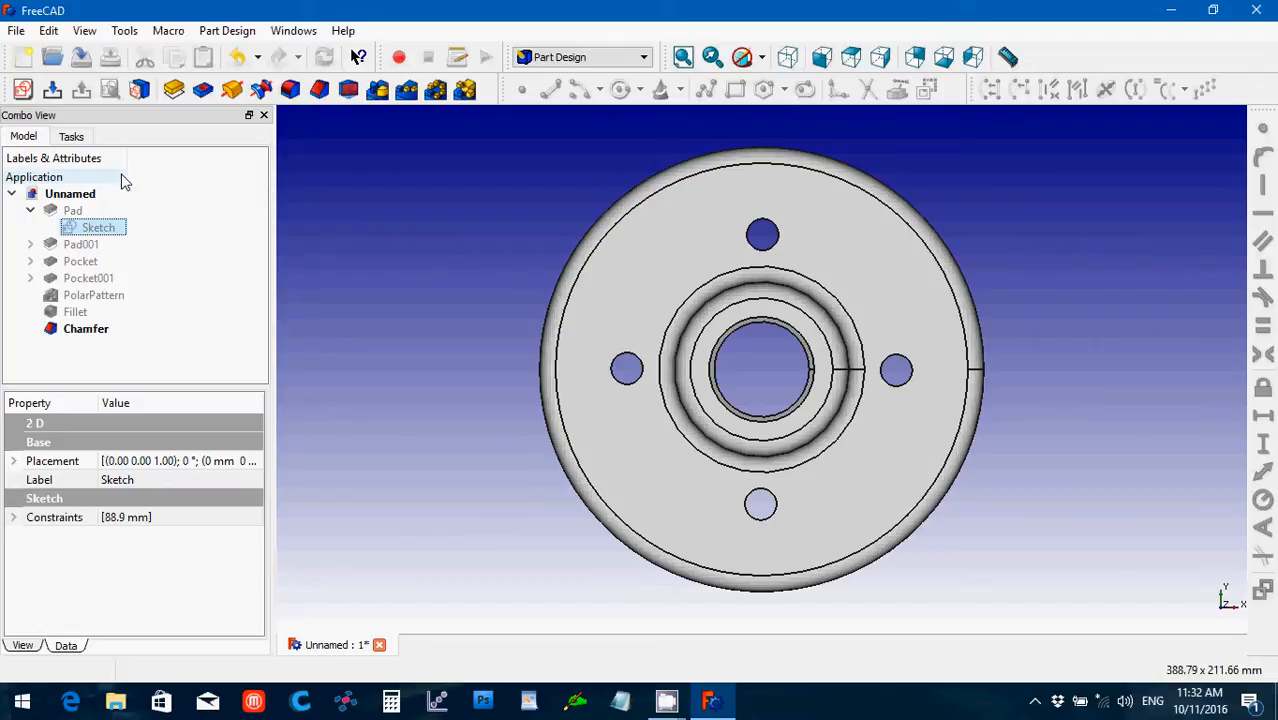
- Set the bolt hole polar pattern to 6 occurrences and show the part in isometric view
left_click(52, 297)
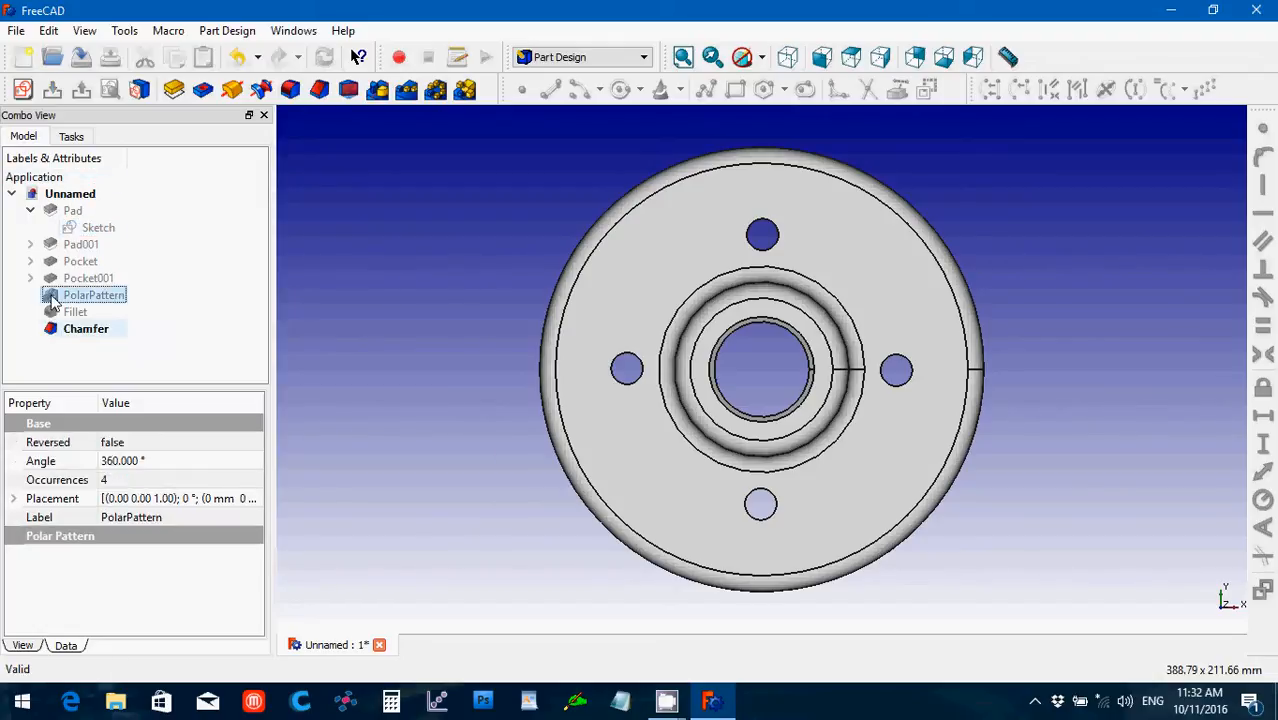
left_click(127, 482)
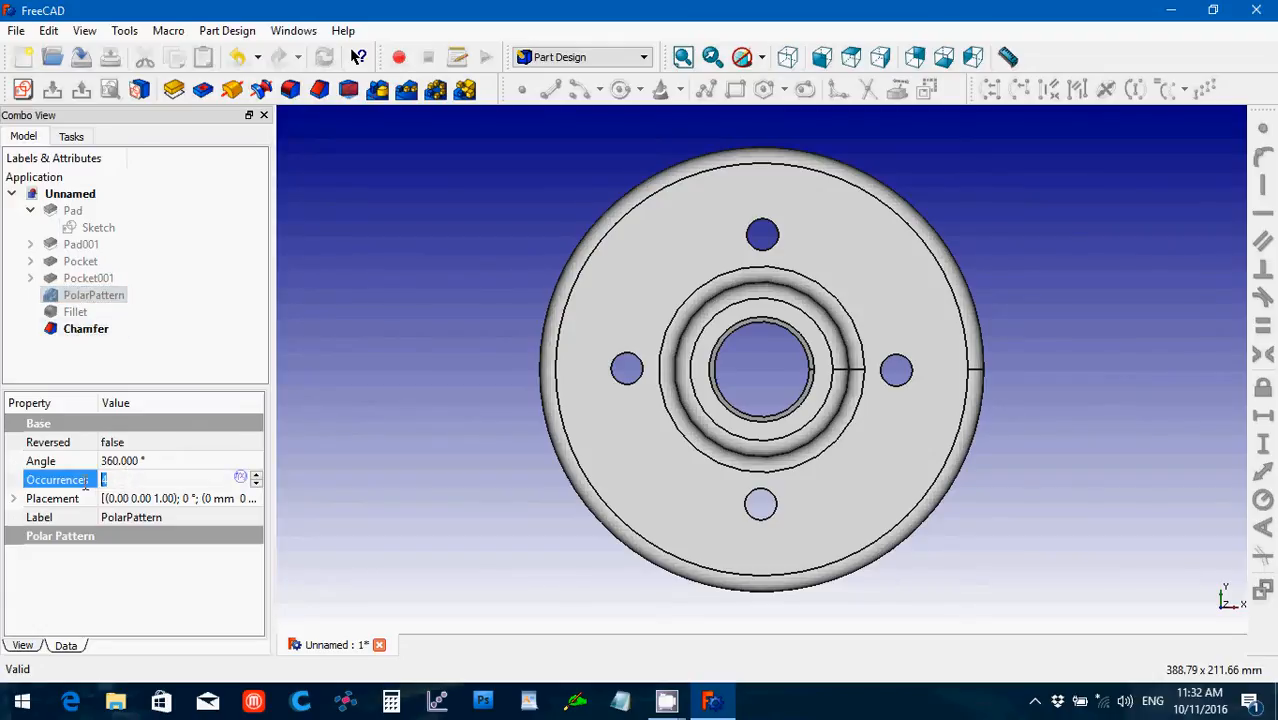
type("6")
key("Return")
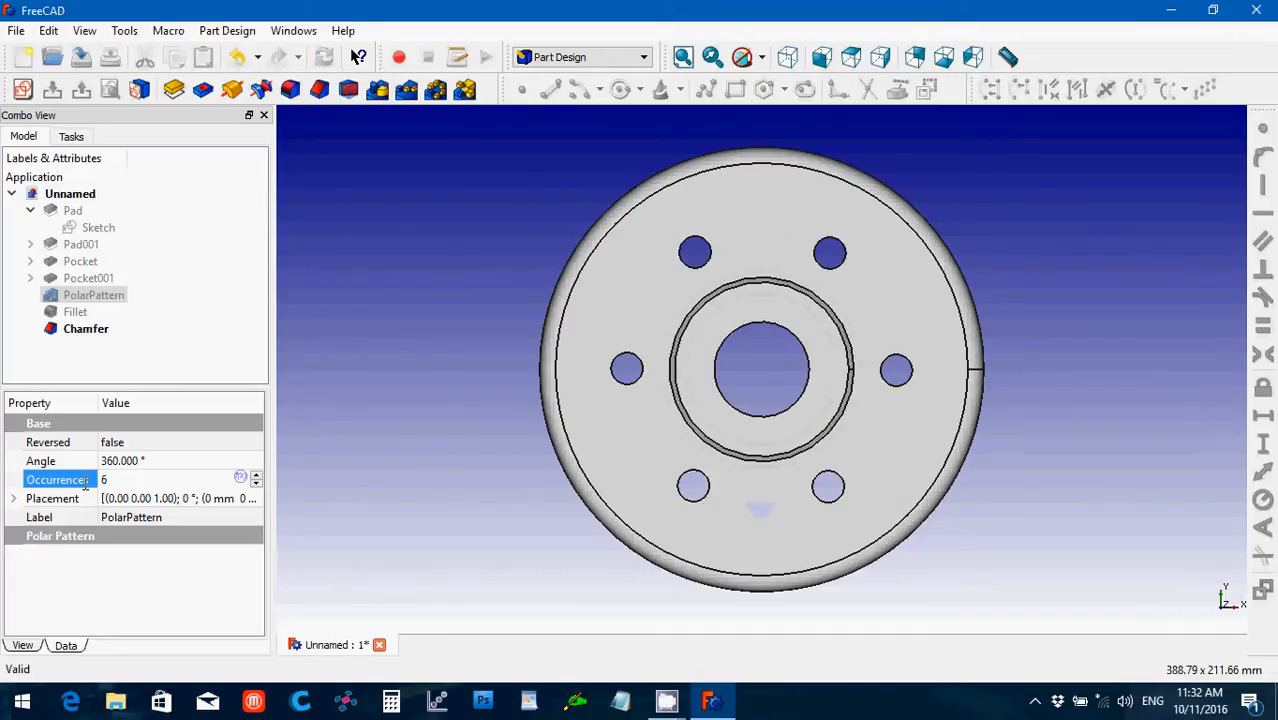
left_click(787, 57)
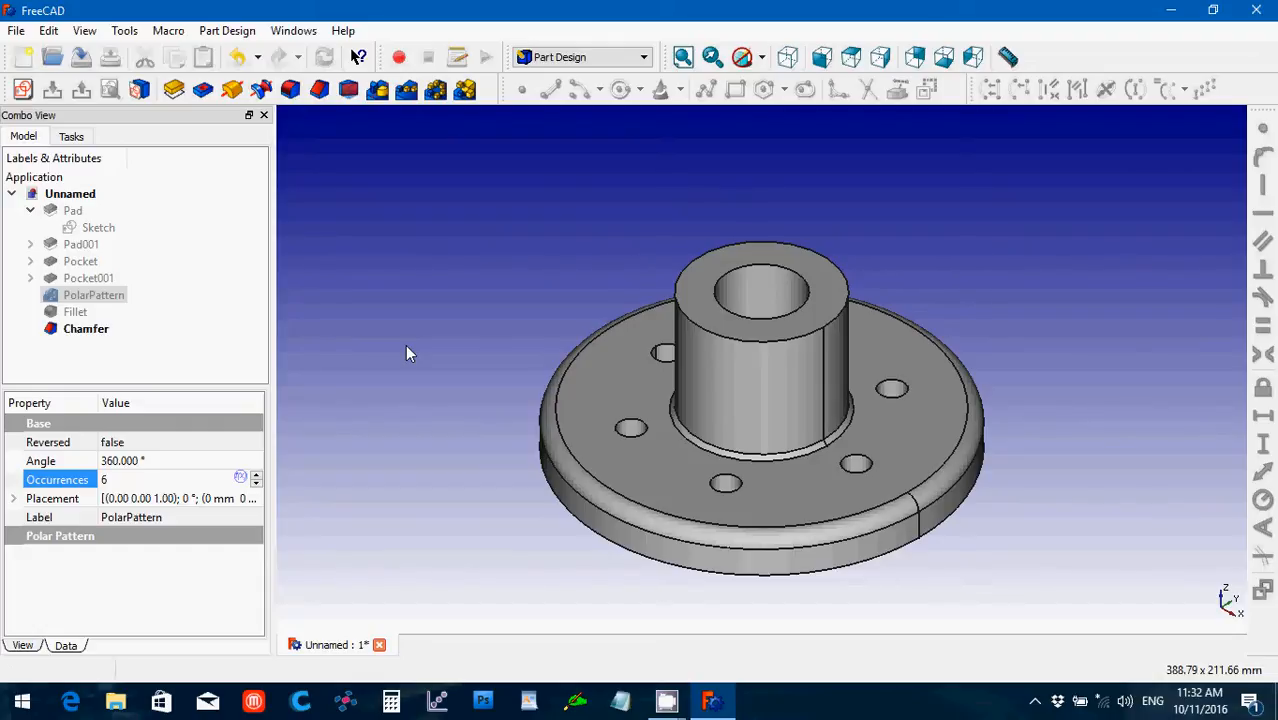
- Delete the chamfer and the fillet from the model
left_click(76, 330)
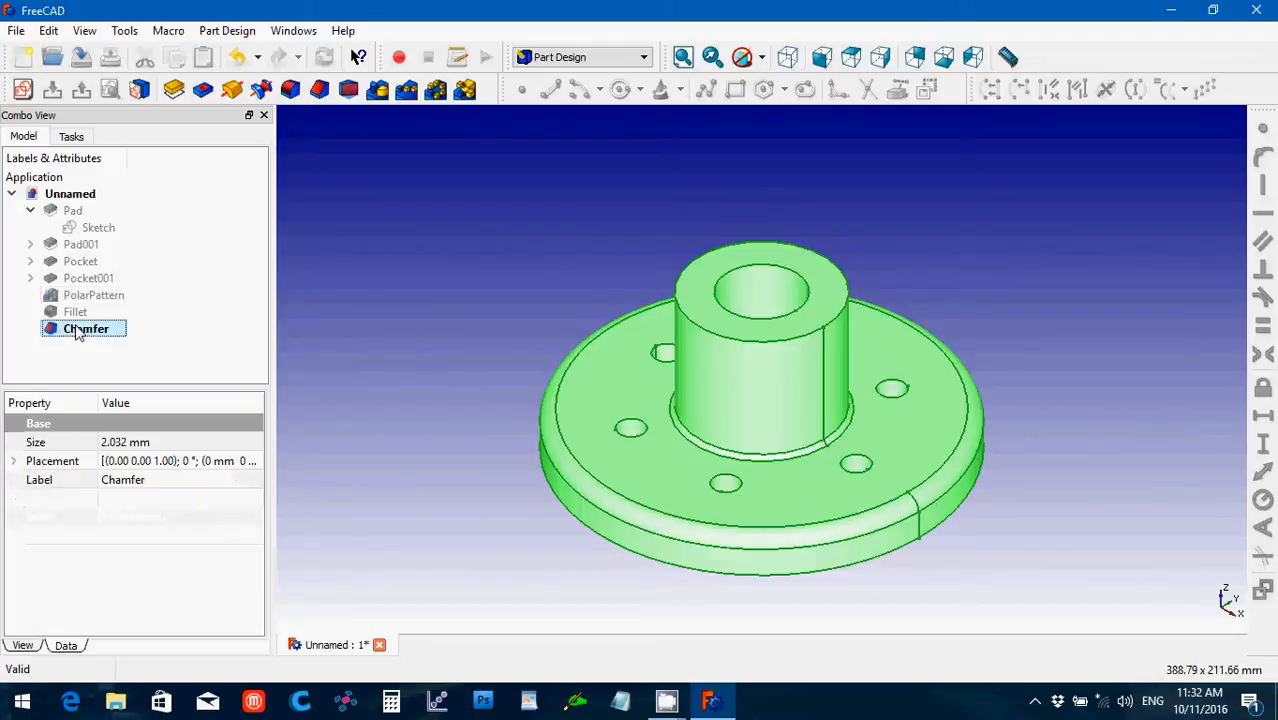
key("Delete")
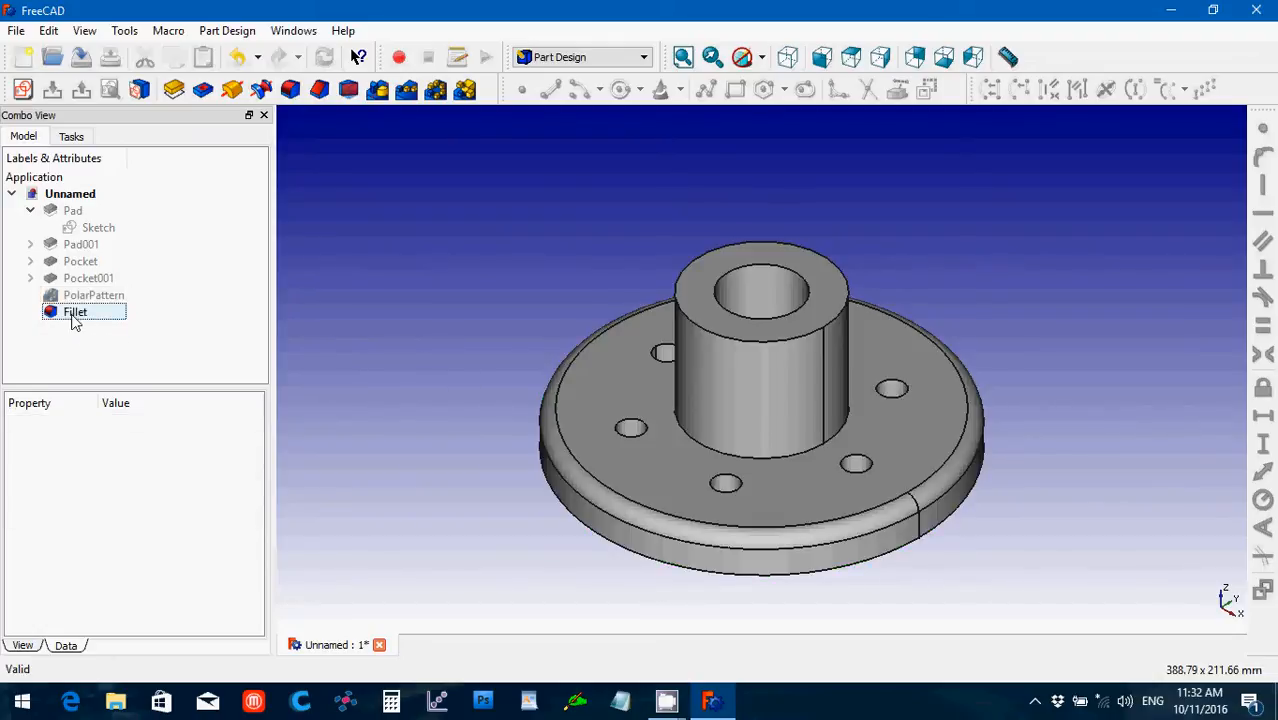
left_click(75, 313)
key("Delete")
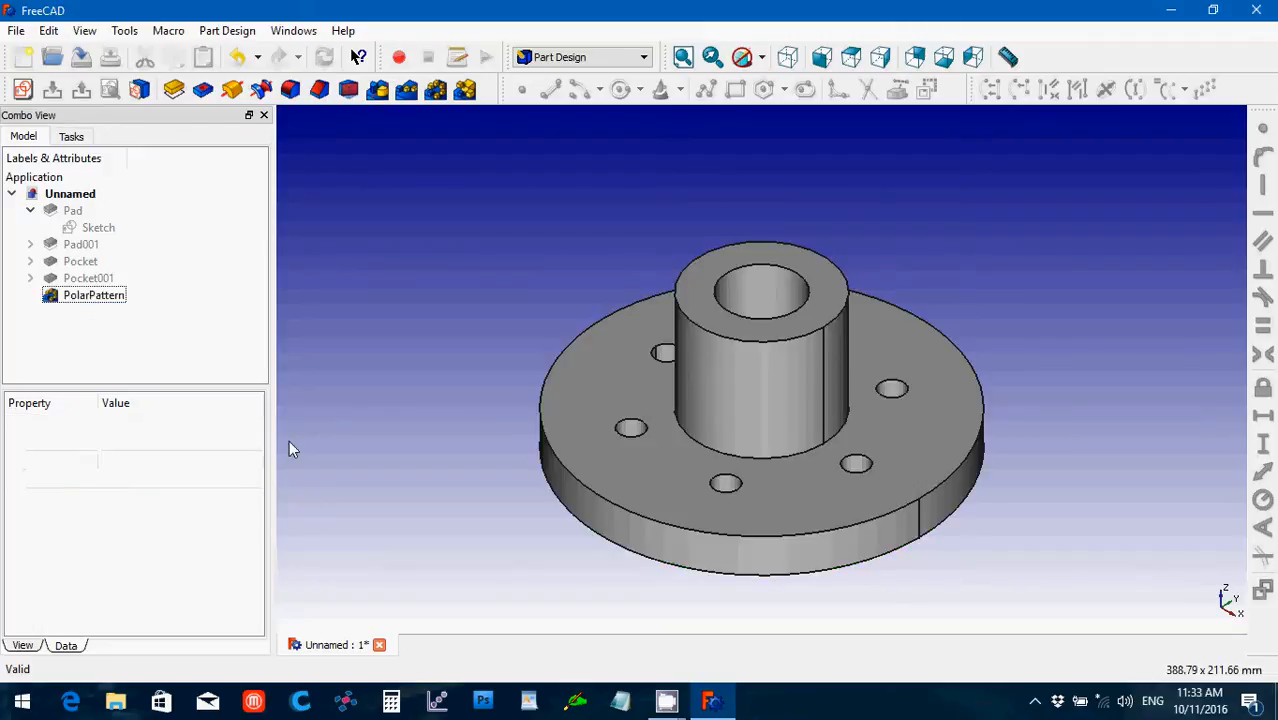
- Fillet the disc's top outer edge, the hub's base edge and the hub's top outer edge with a 6.35 mm radius
left_click(613, 500)
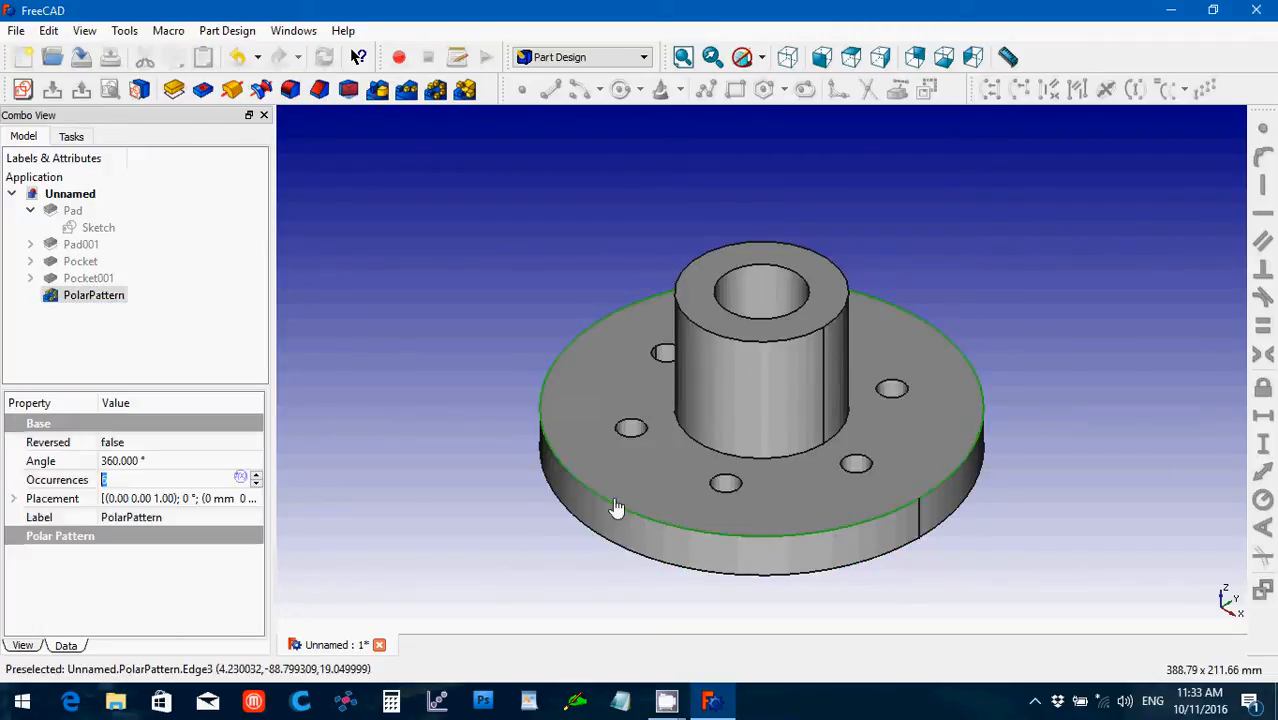
left_click(716, 451)
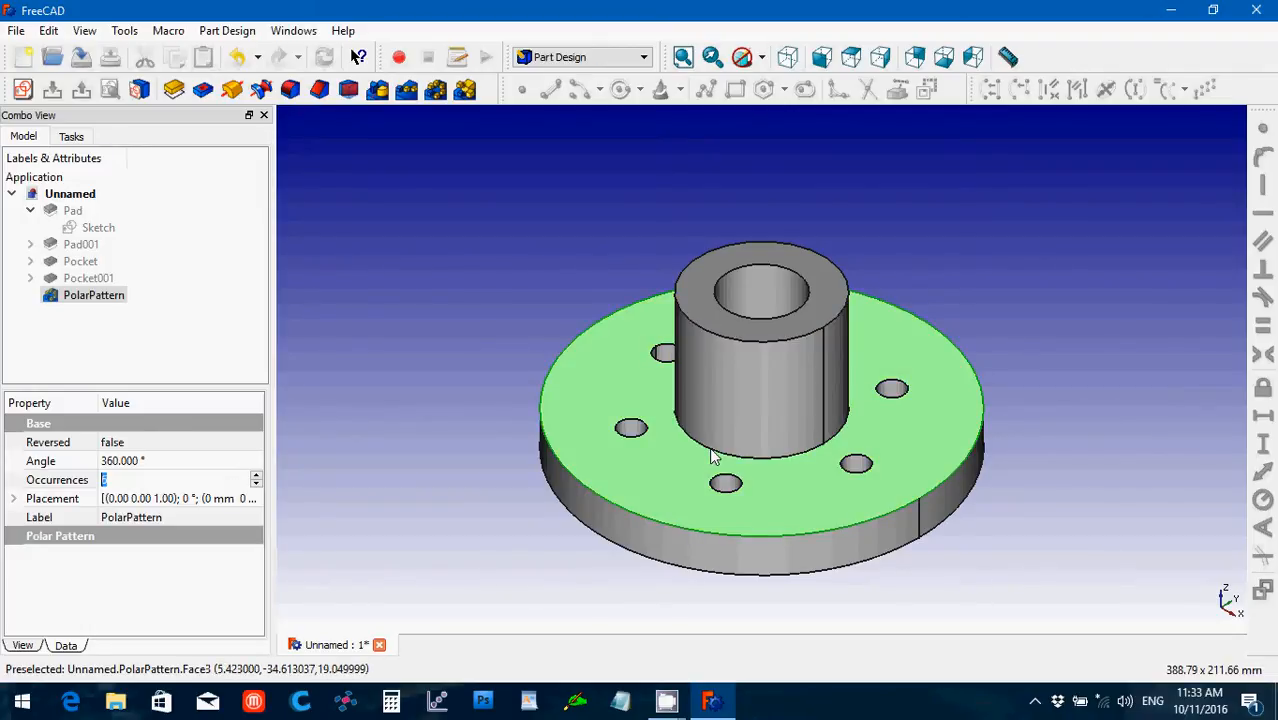
left_click(712, 456)
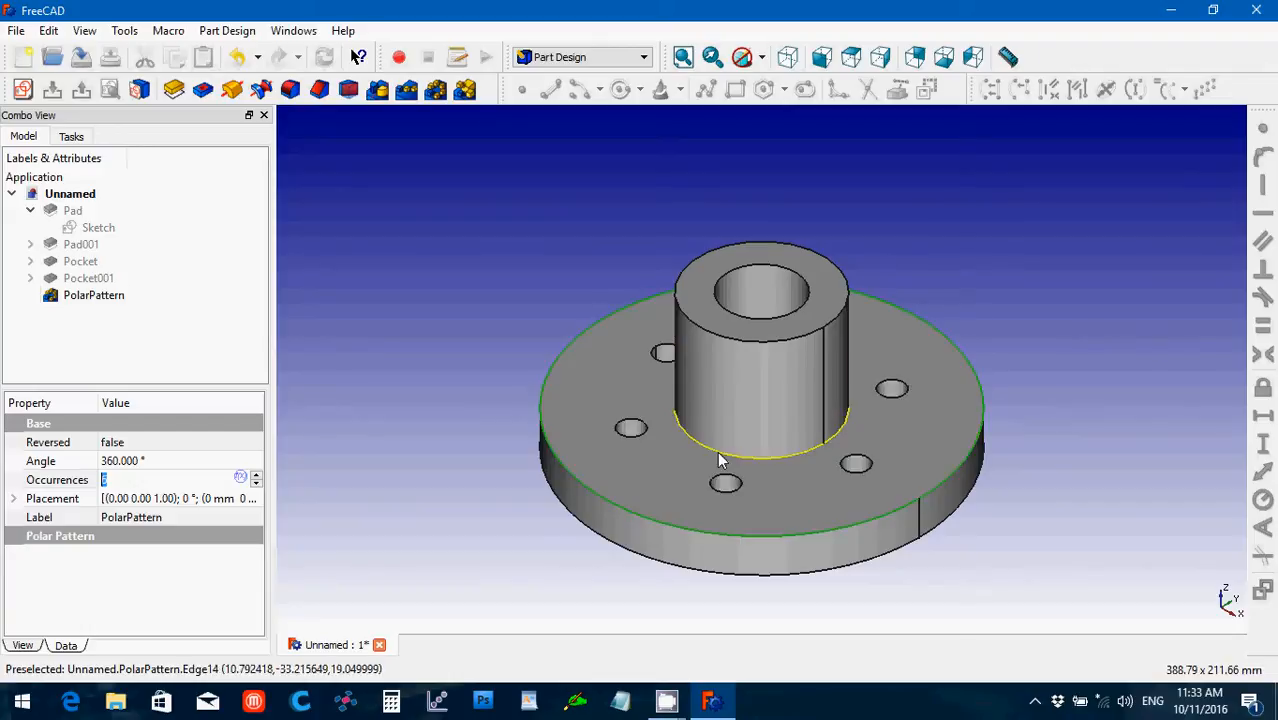
left_click(717, 451)
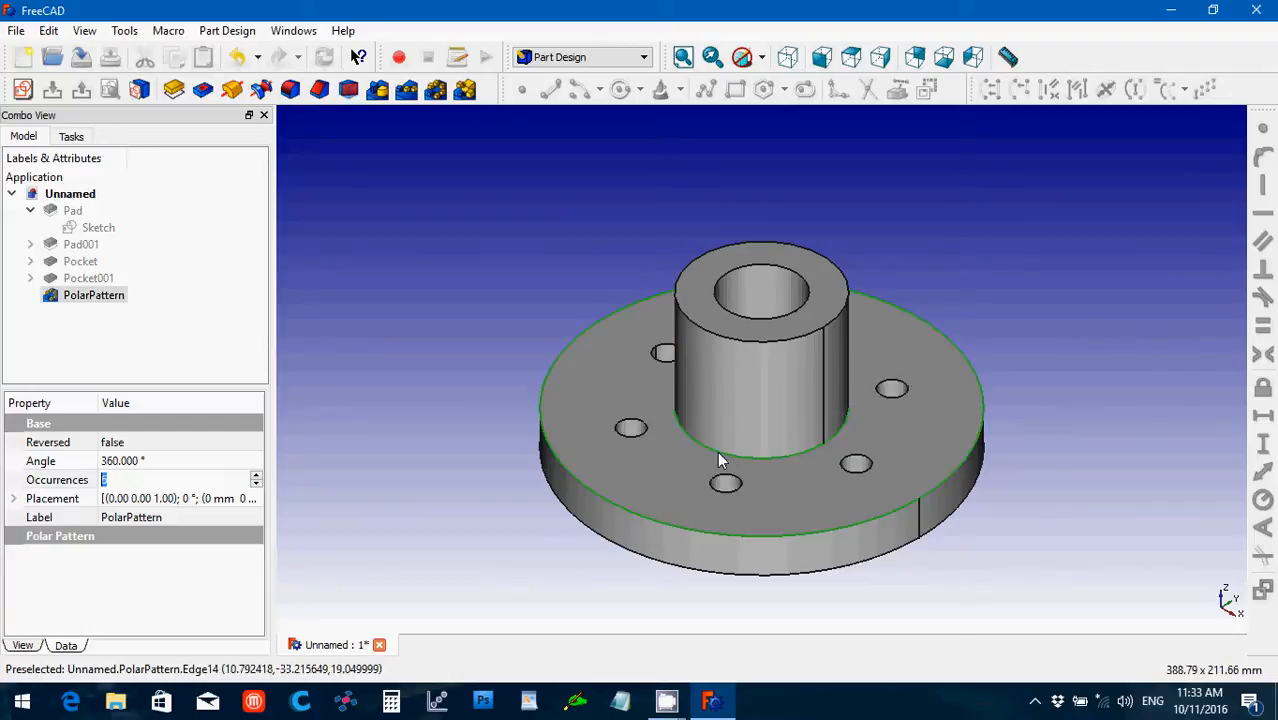
left_click(707, 340, "ctrl")
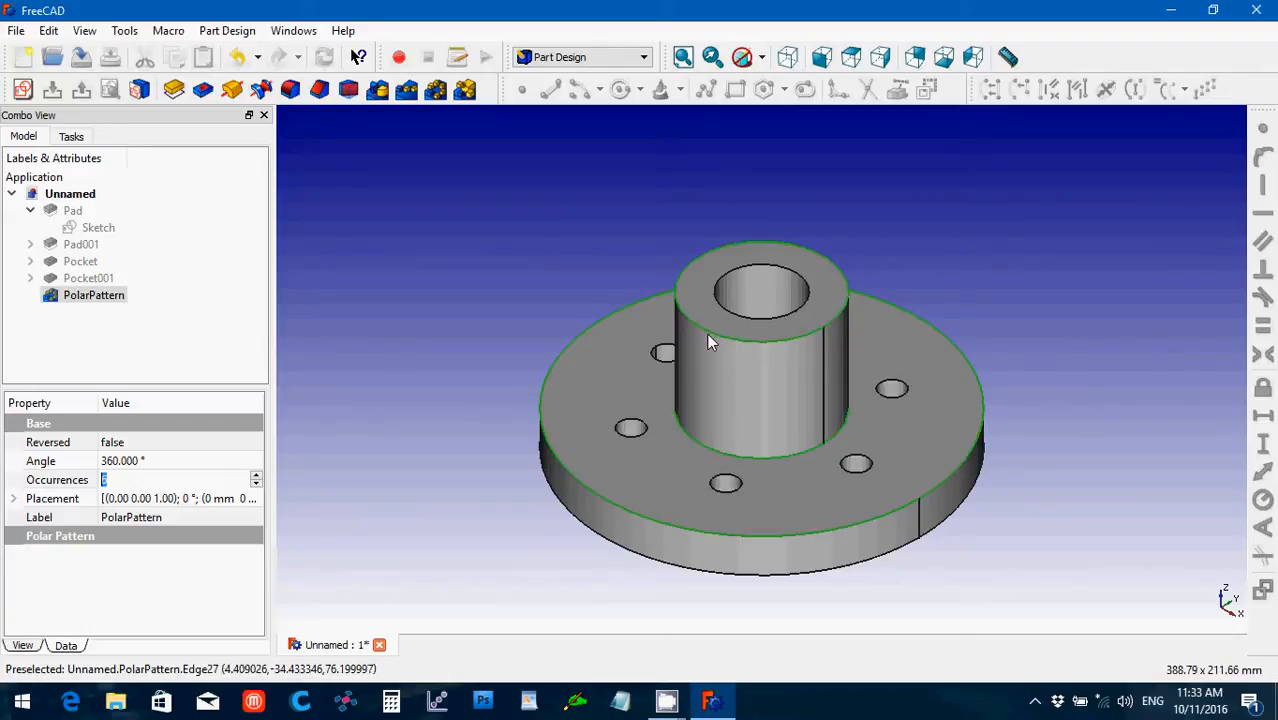
left_click(290, 92)
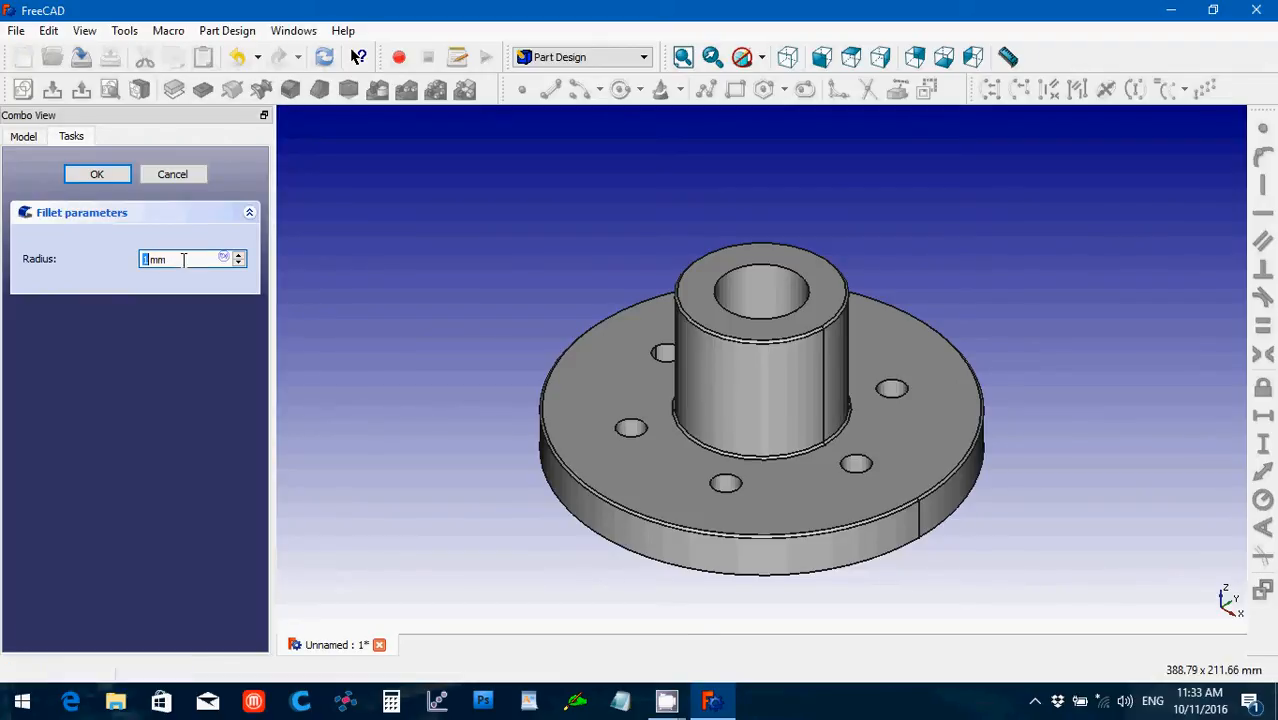
left_click_drag(185, 259, 98, 257)
type("6.35")
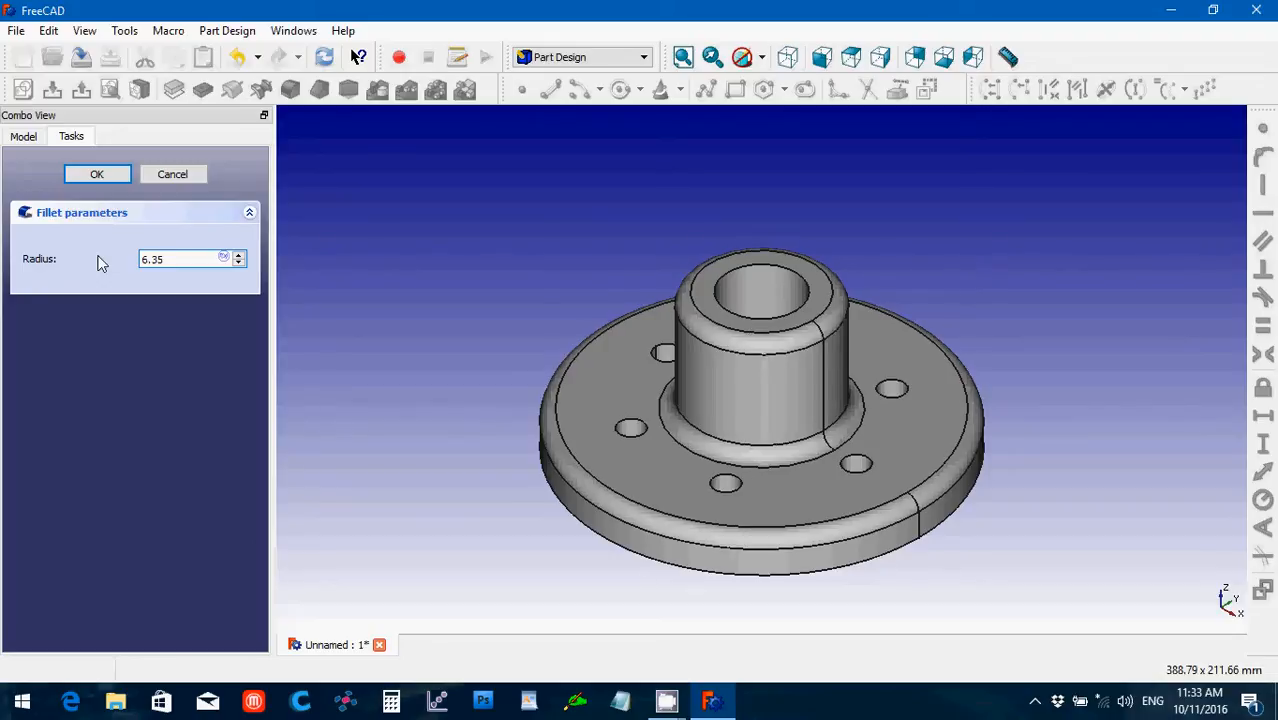
left_click(122, 180)
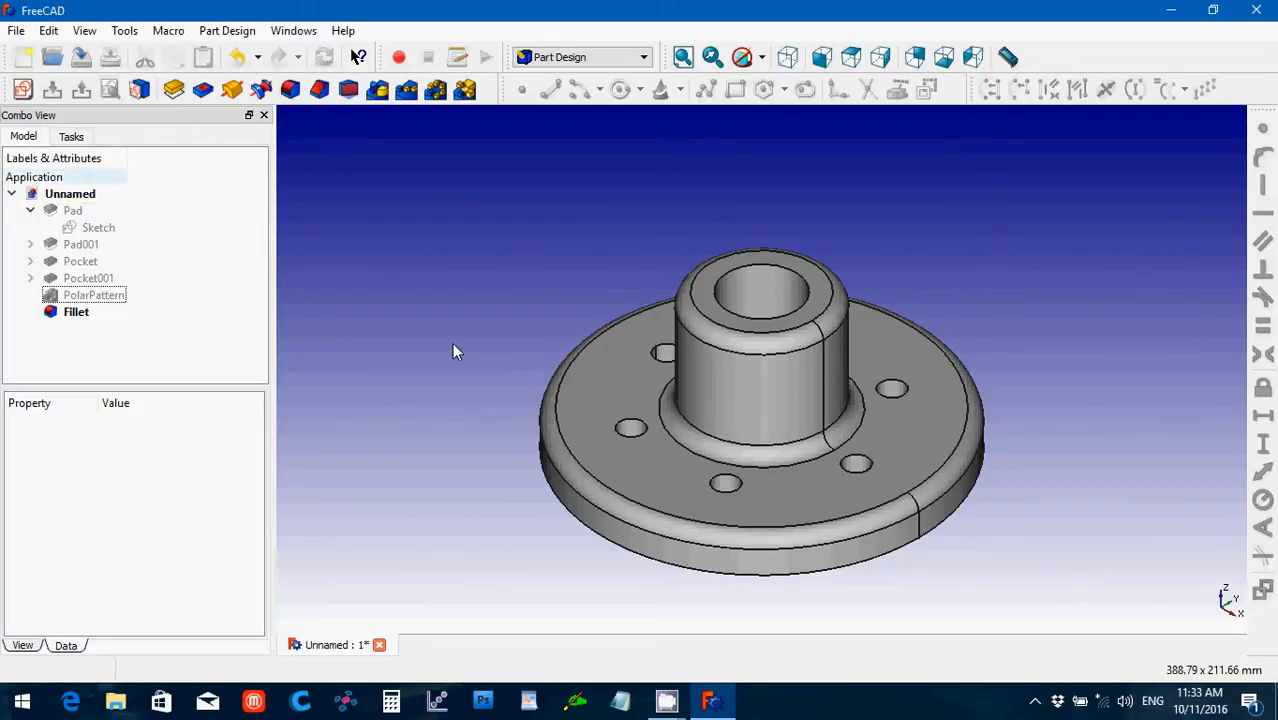
- Chamfer the top edge of the central hole with a size of 2.032 mm and collapse the base pad in the model tree
left_click(765, 316)
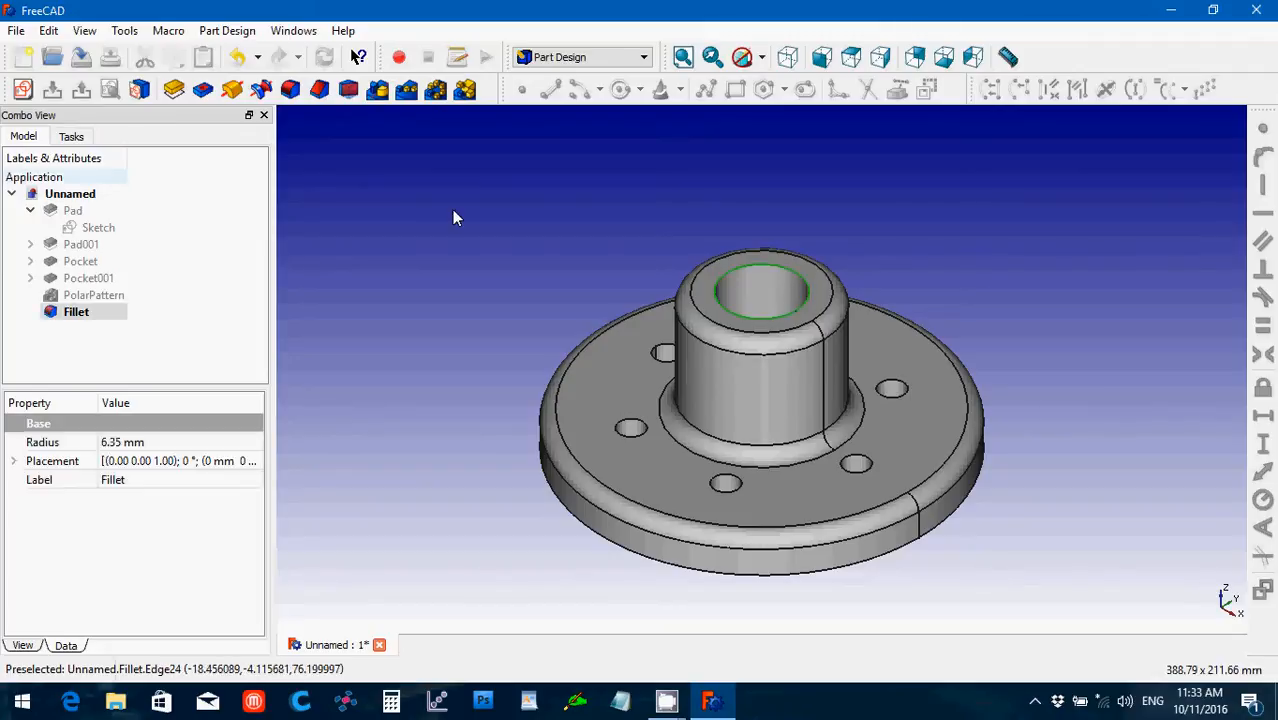
left_click(320, 89)
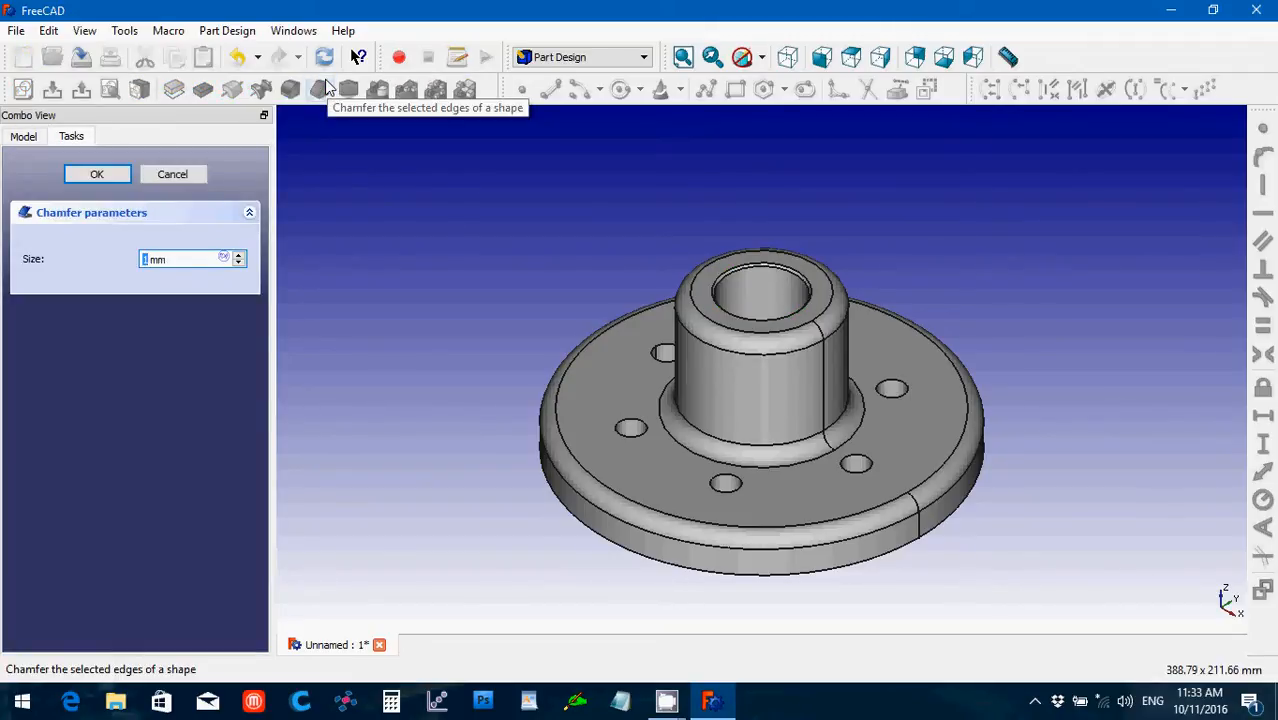
type("2.032")
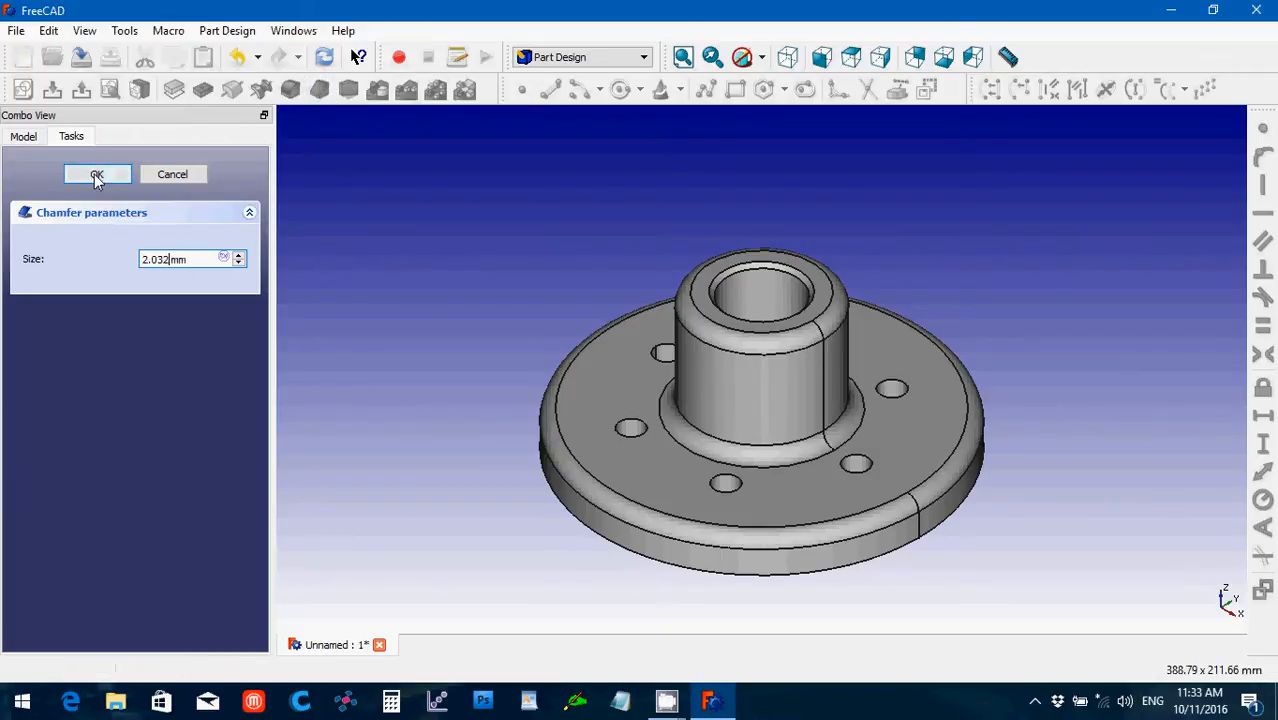
left_click(97, 176)
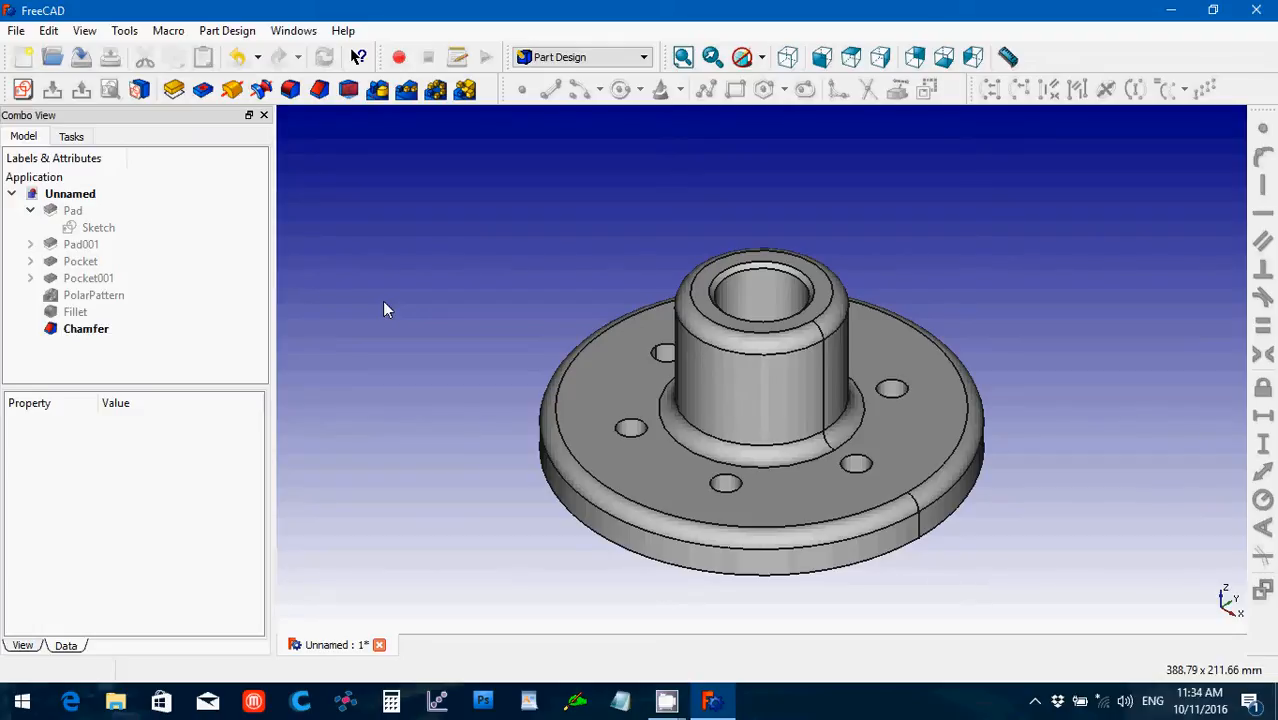
left_click(30, 210)
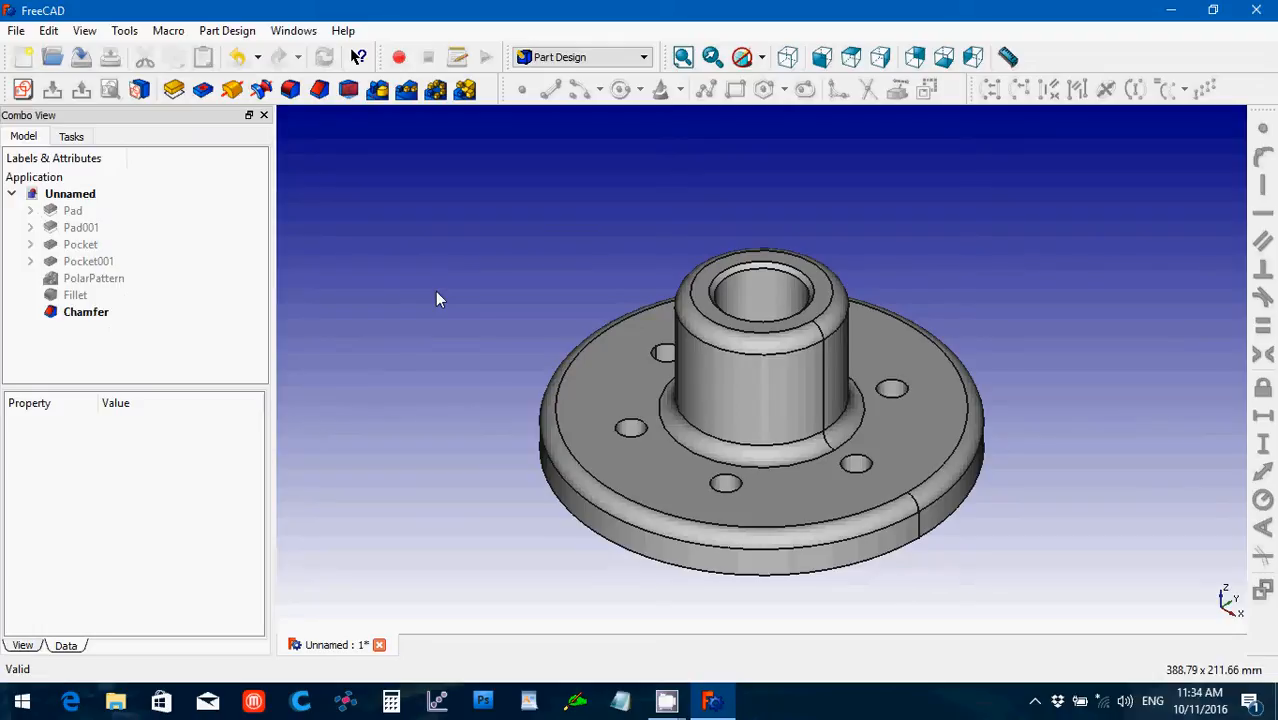
- Start saving the document under a new name and browse to Documents, _My 3D Printing Projects, _STL Files
left_click(15, 33)
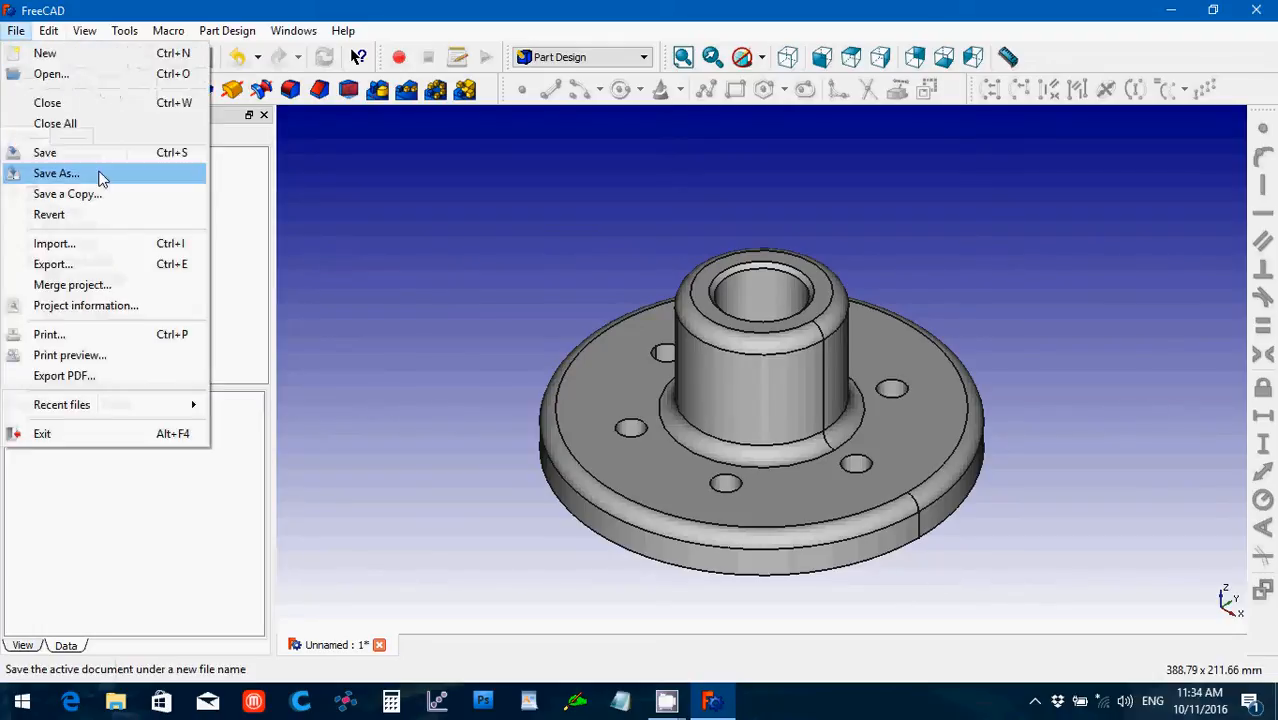
left_click(100, 173)
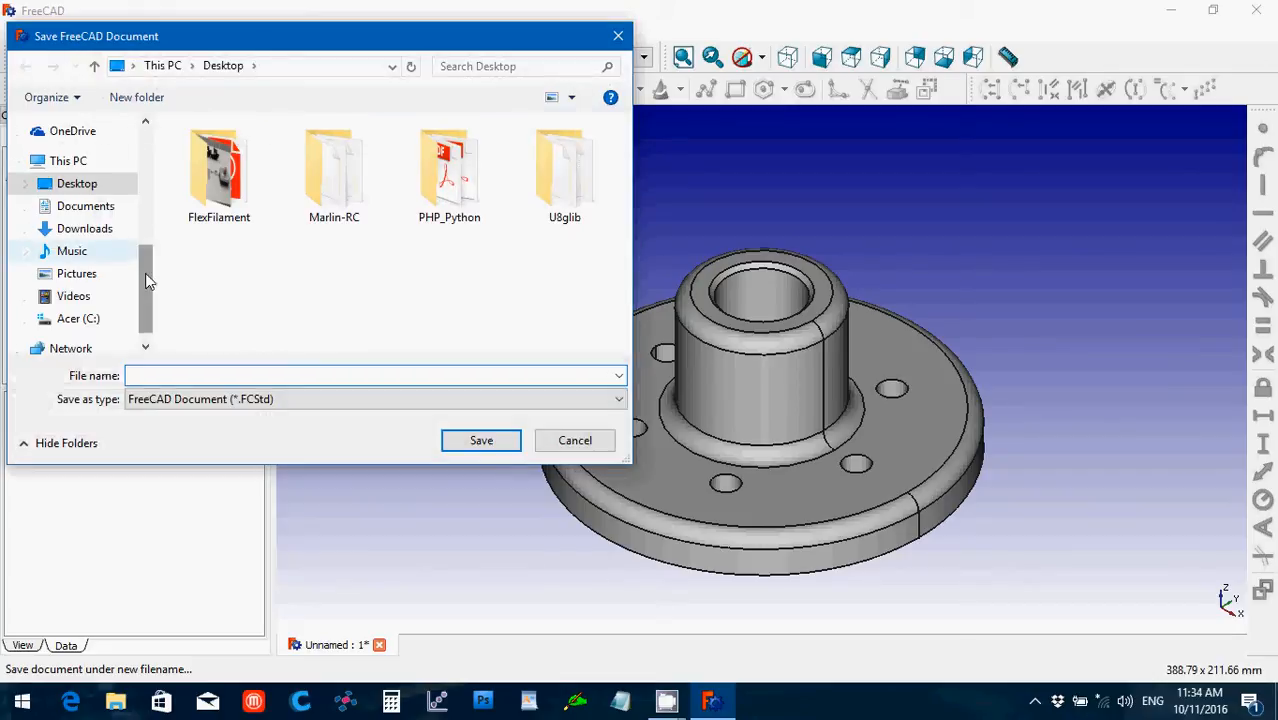
left_click_drag(145, 273, 150, 215)
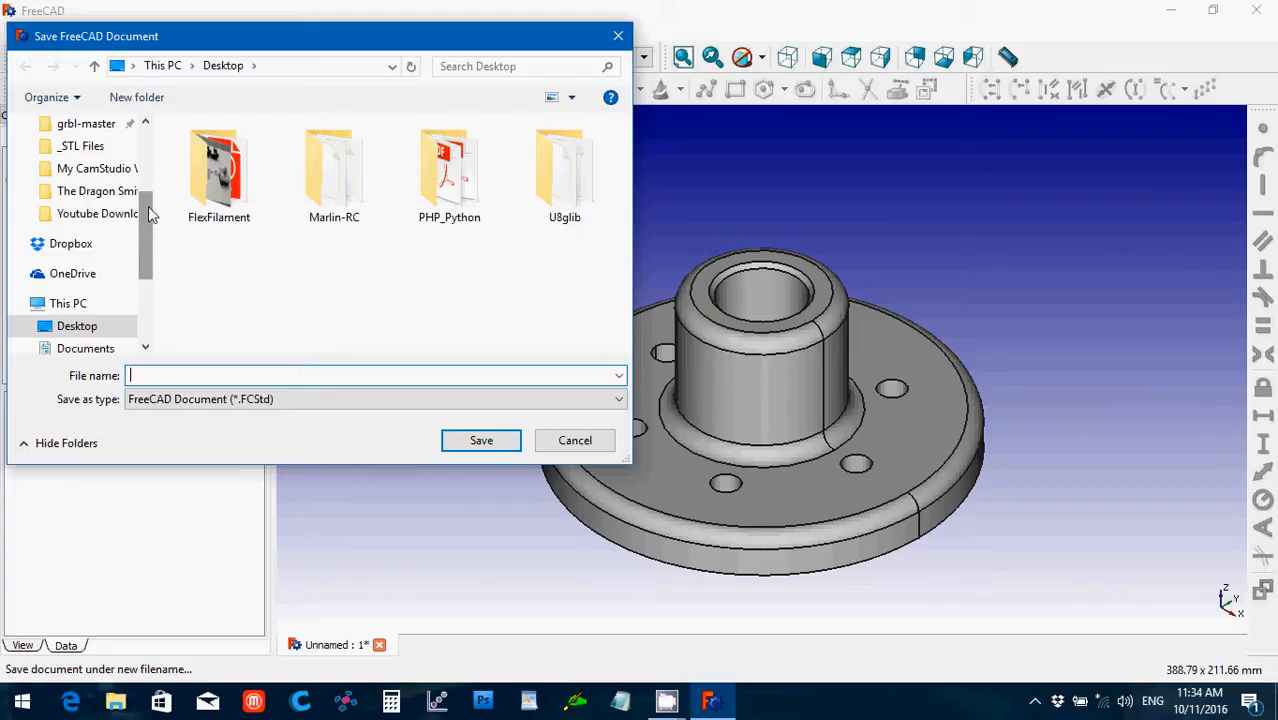
left_click_drag(148, 215, 144, 142)
left_click(86, 232)
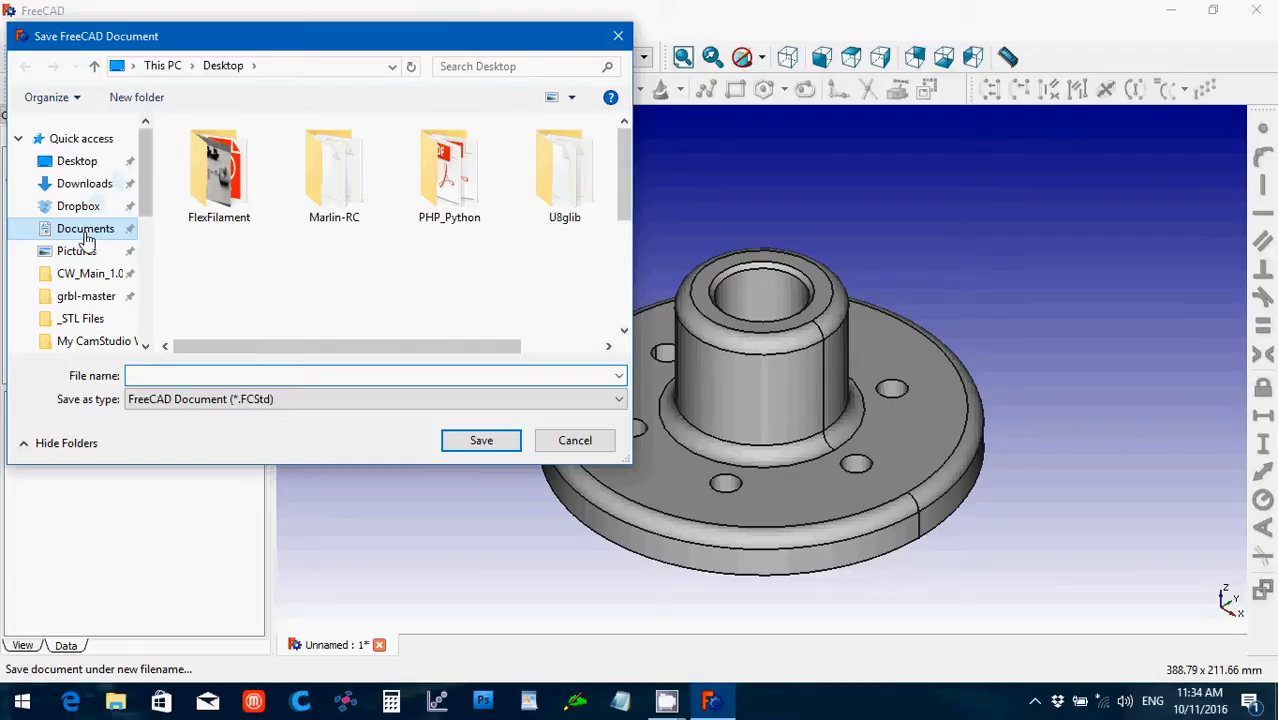
left_click(205, 158)
double_click(205, 155)
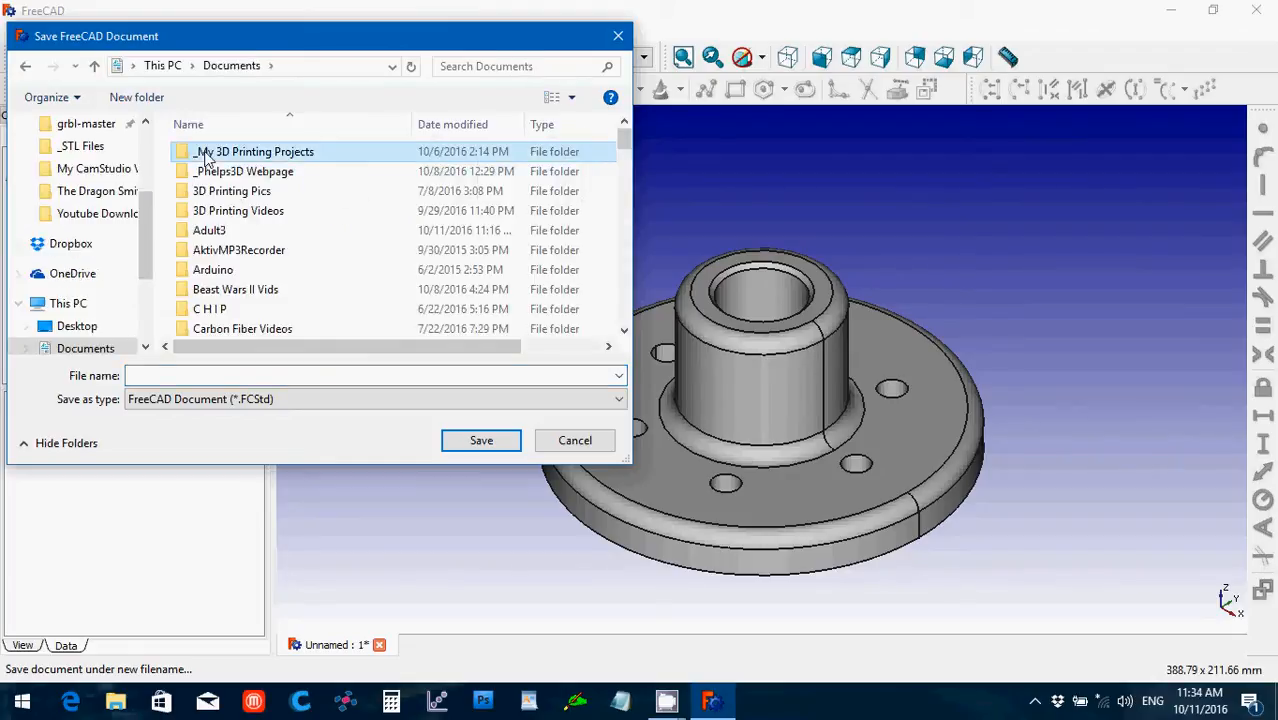
double_click(205, 158)
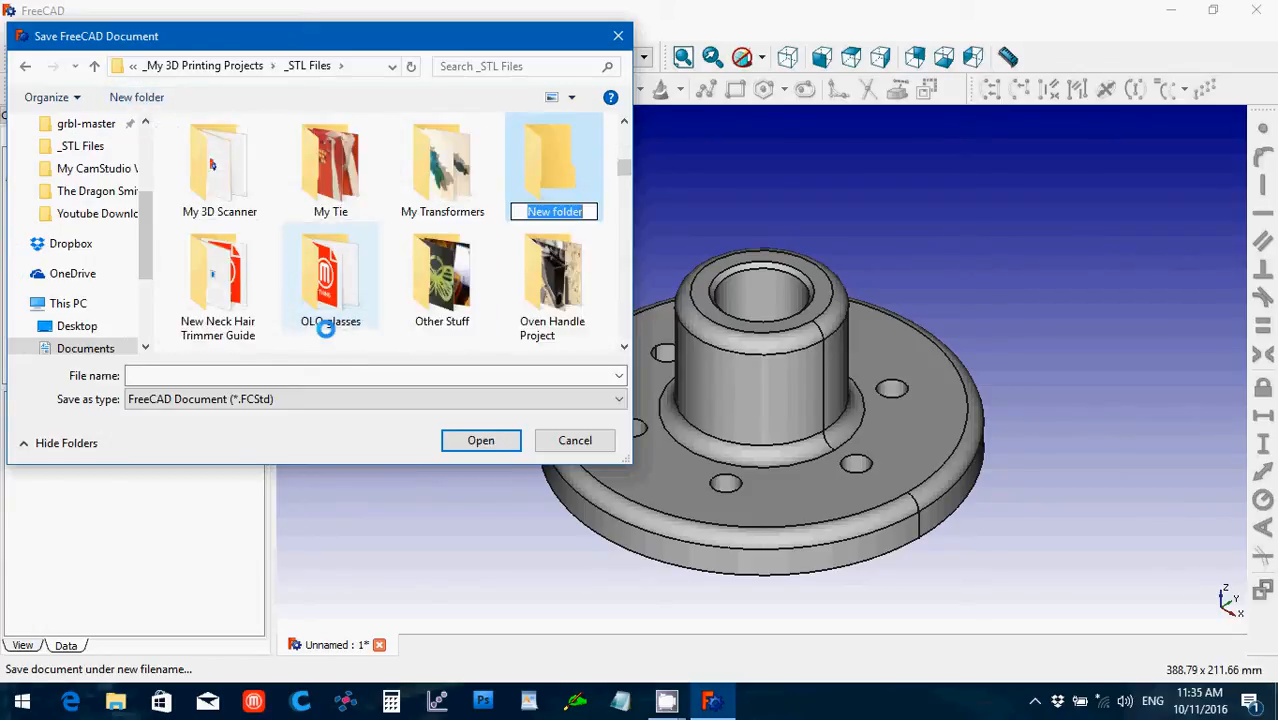
- Create a folder named SolidWorks2010Examples inside _STL Files and open it
type("SolidWorks")
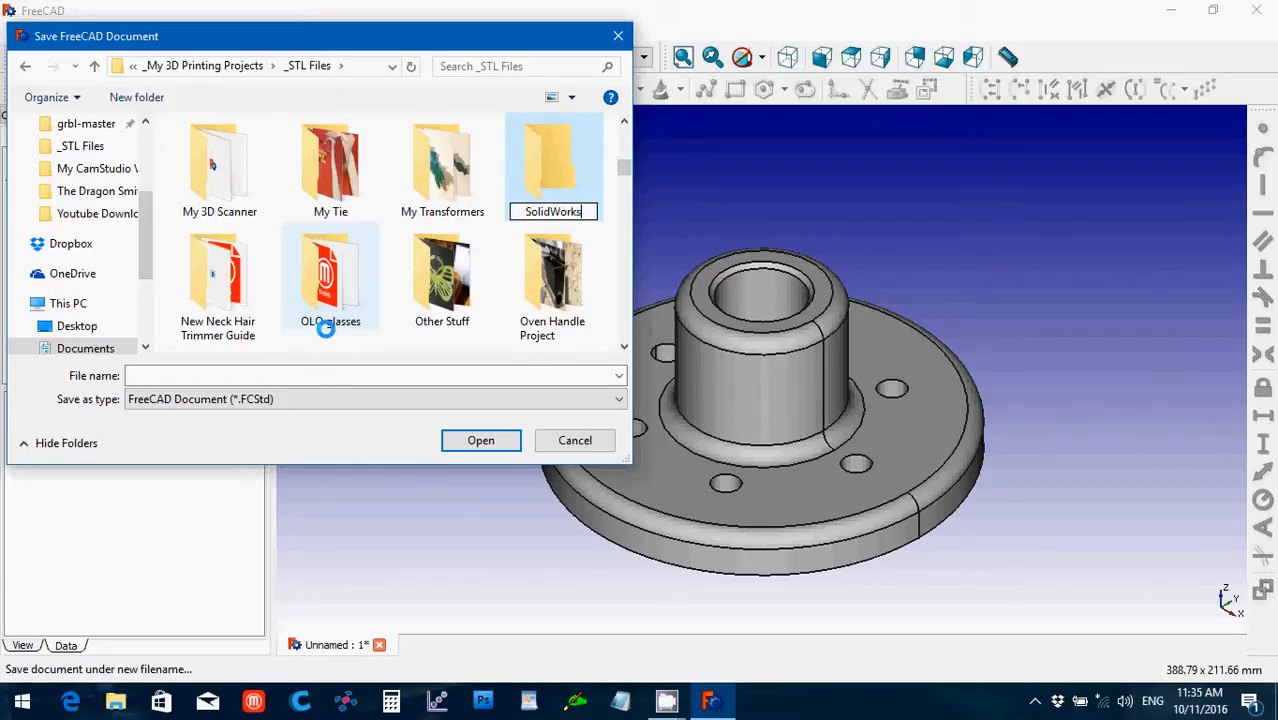
key("Return")
type("2010E")
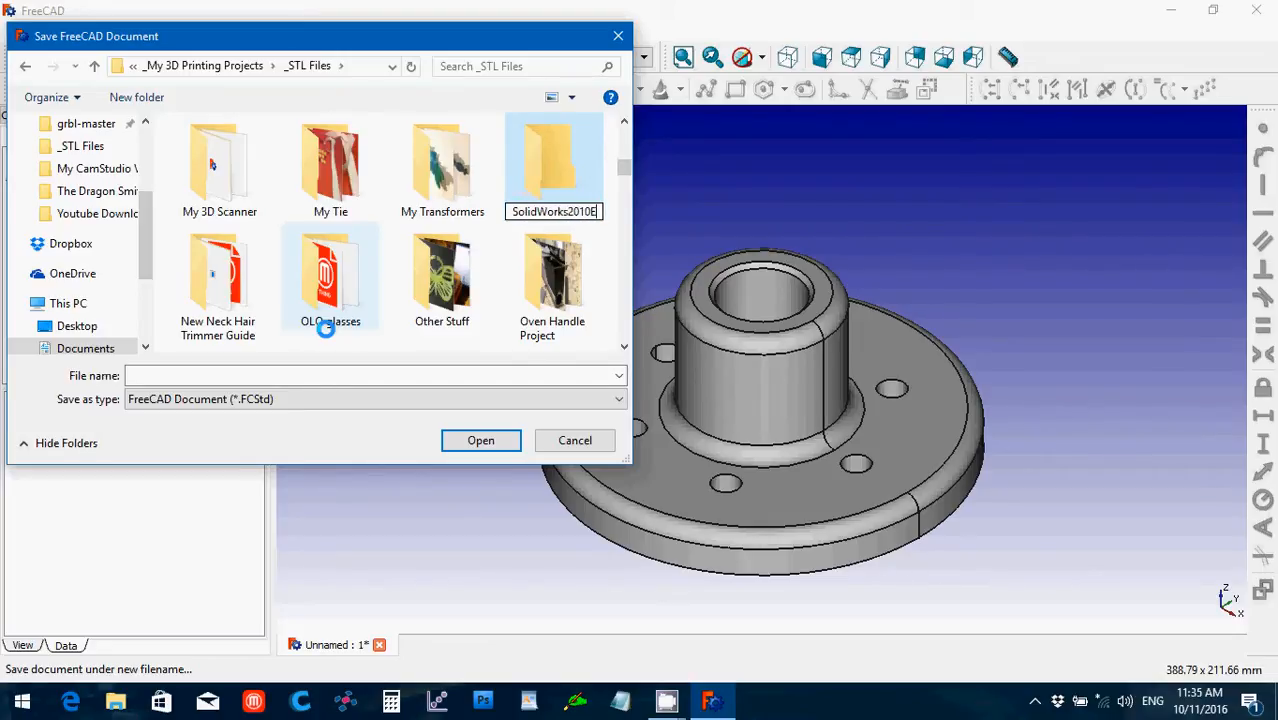
type("xamples")
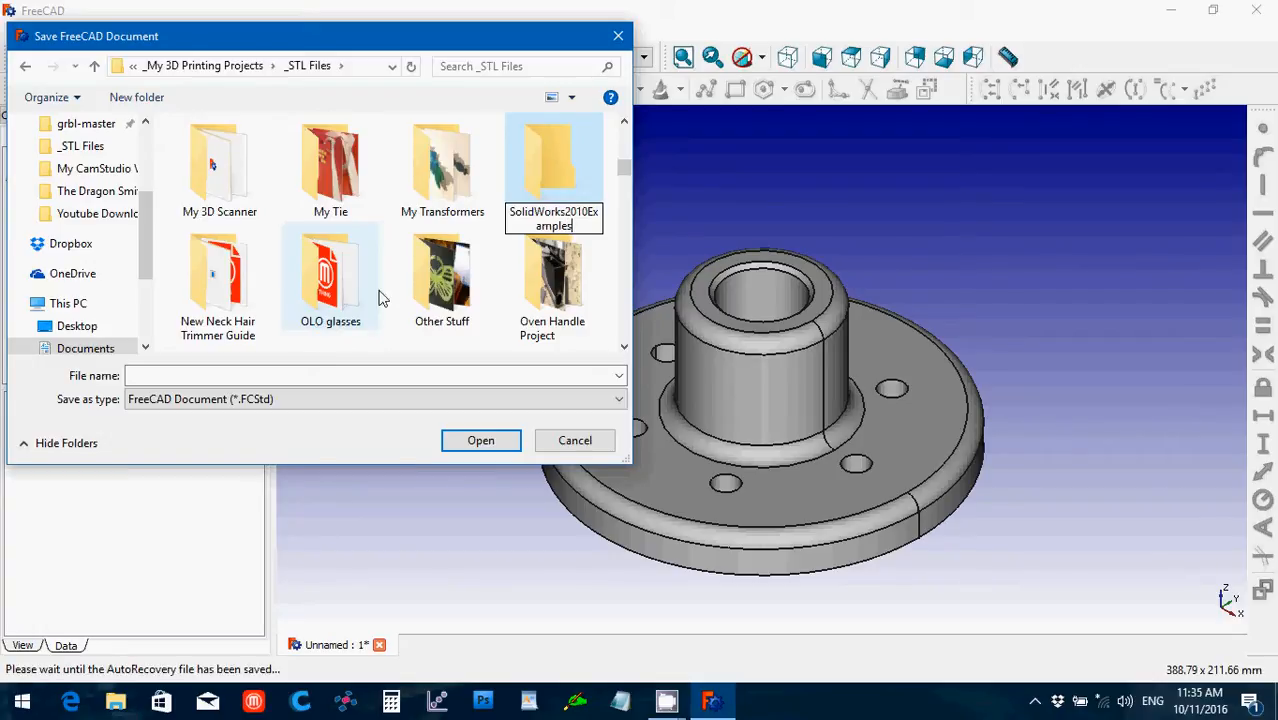
key("Return")
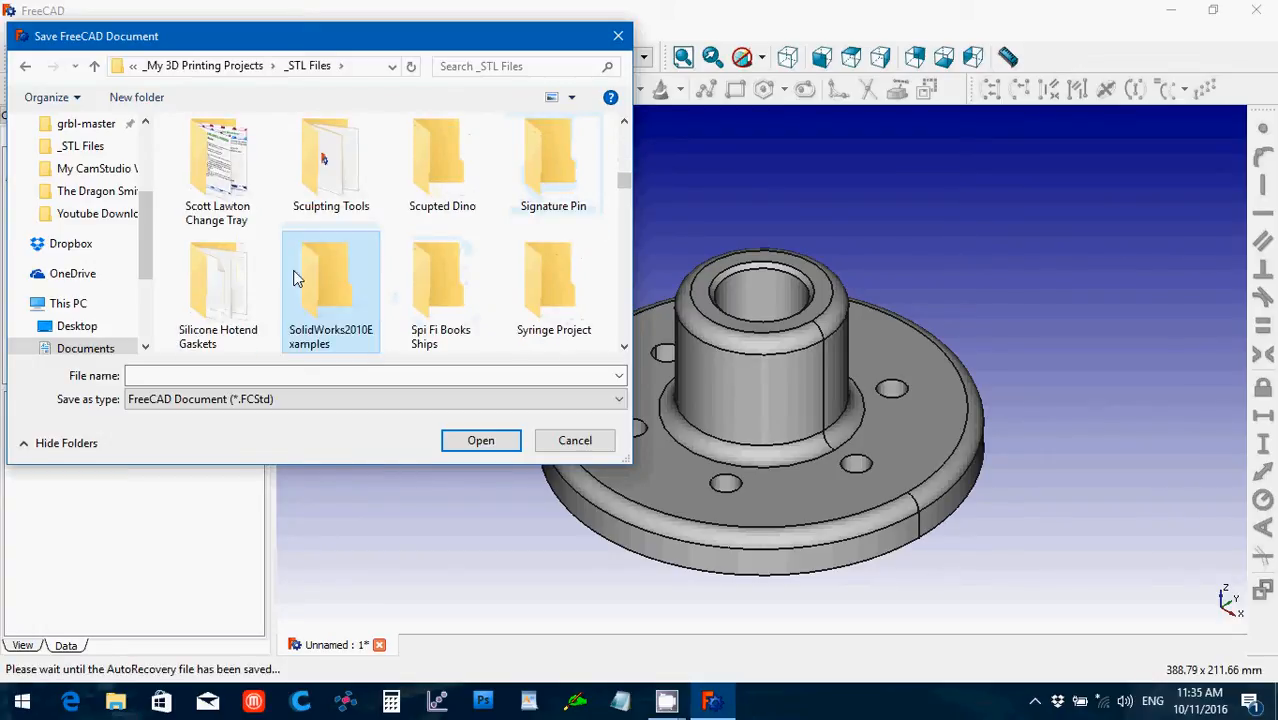
double_click(331, 316)
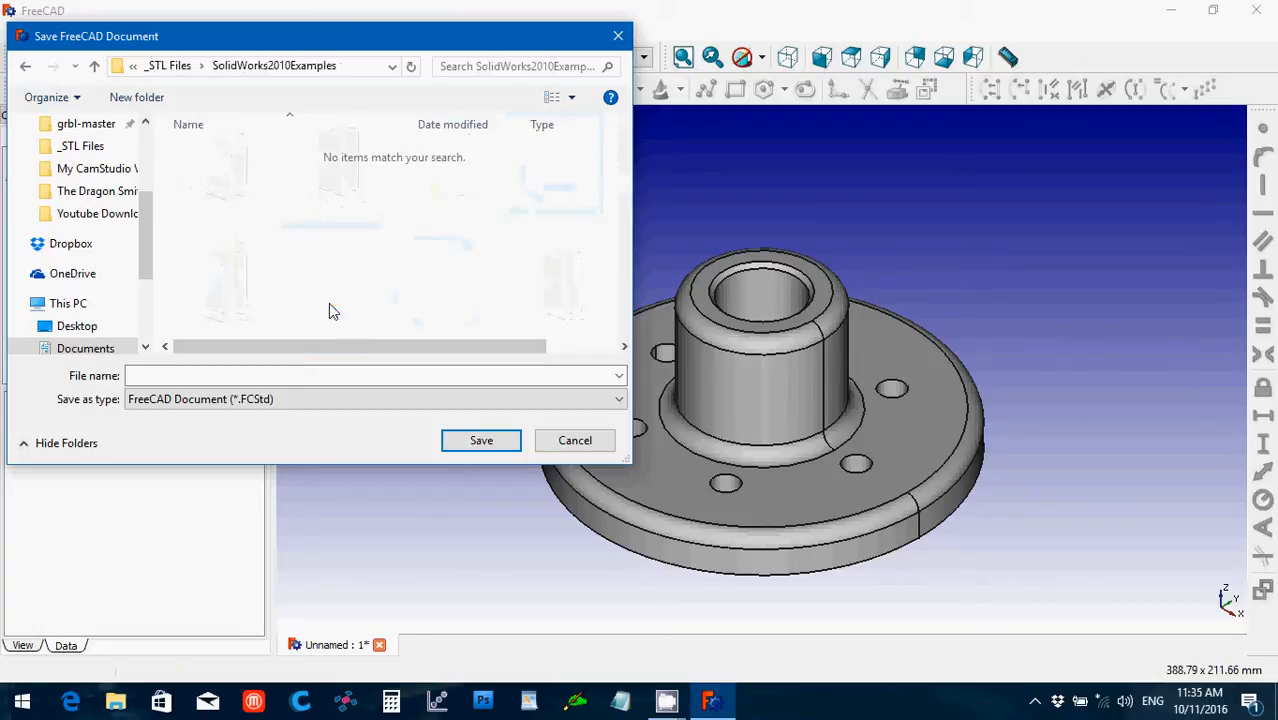
- Save the FreeCAD document in this folder as Ch1Flange
left_click(282, 376)
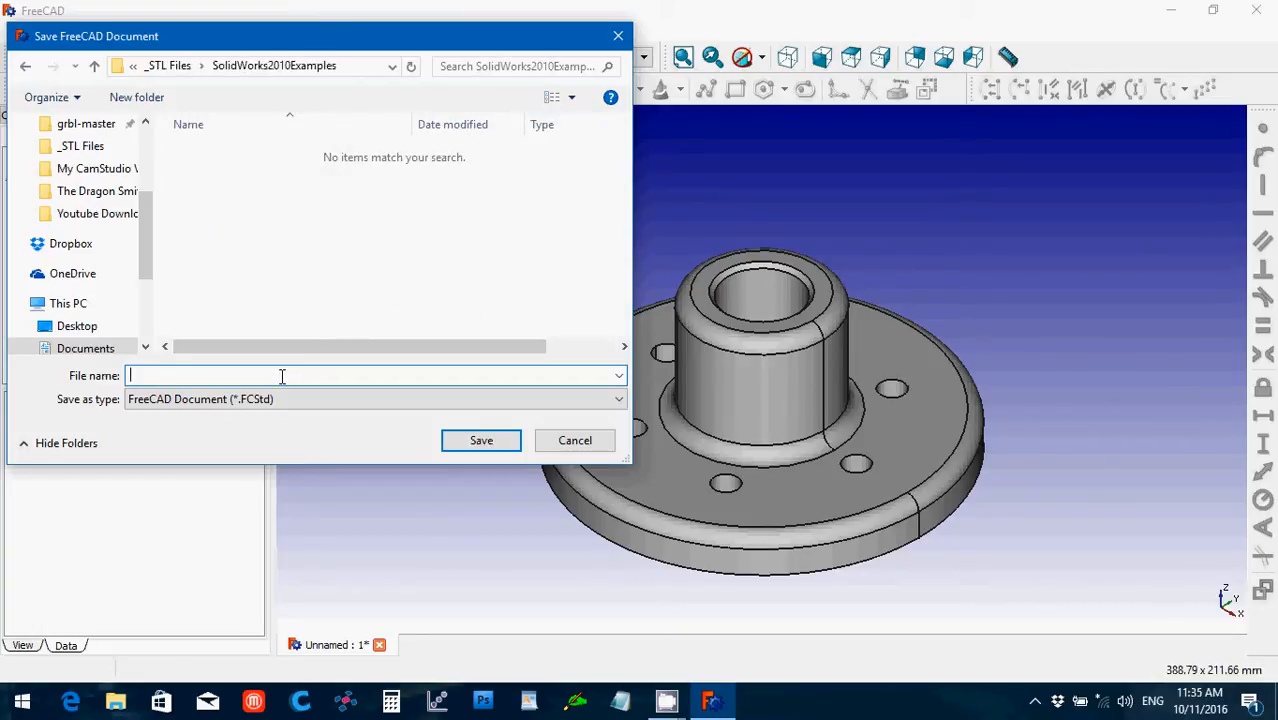
type("Ch1Flange")
key("Return")
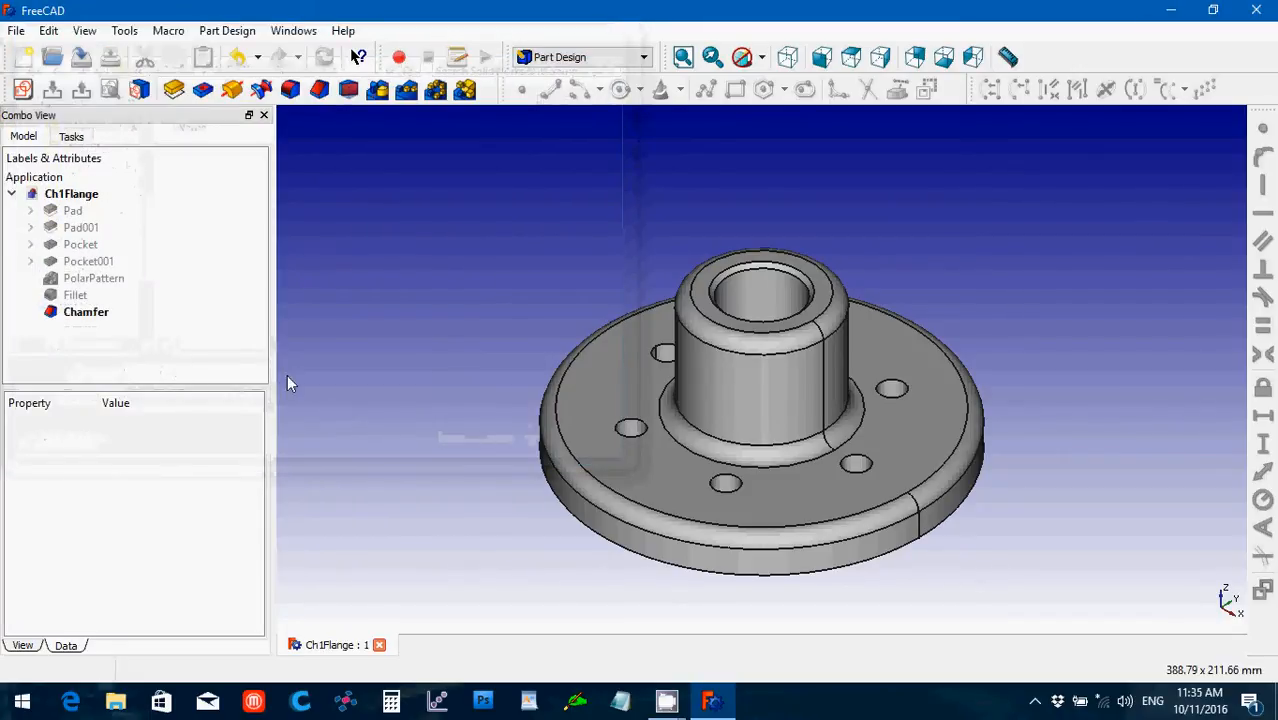
- Export the final chamfered body as an STL mesh named Ch1Flange and close the flange document
left_click(88, 314)
left_click(16, 30)
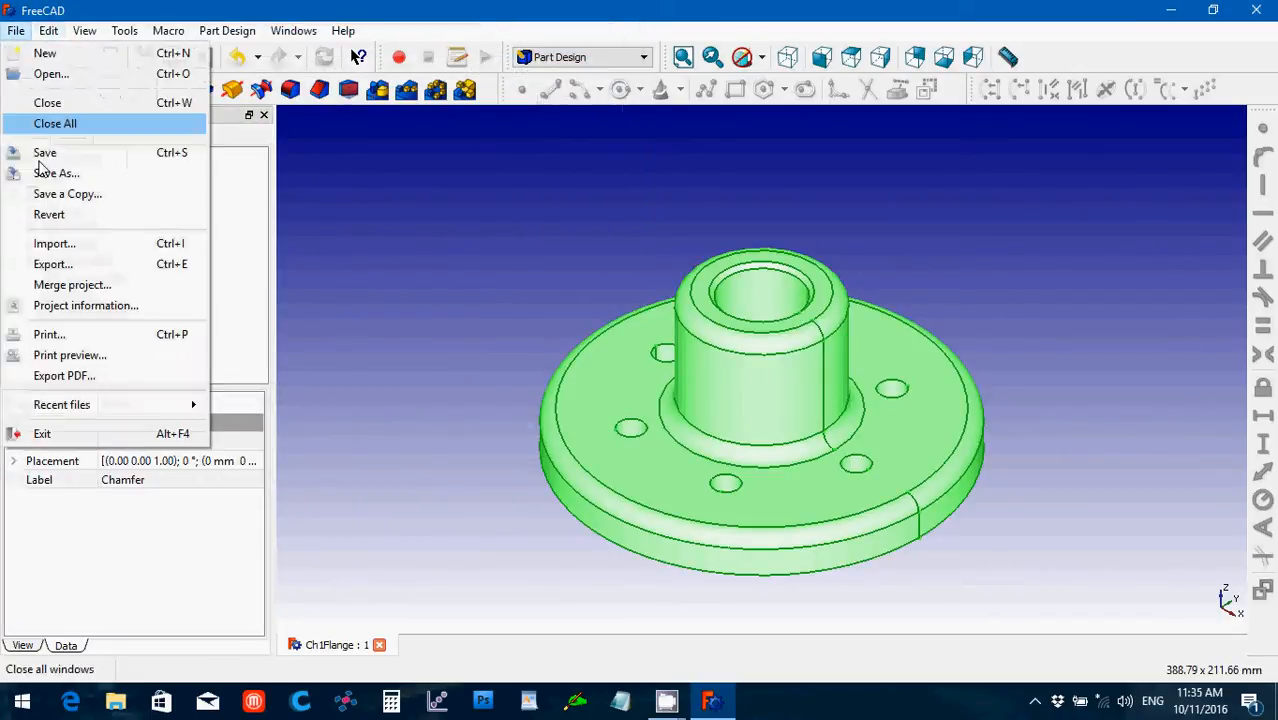
left_click(80, 264)
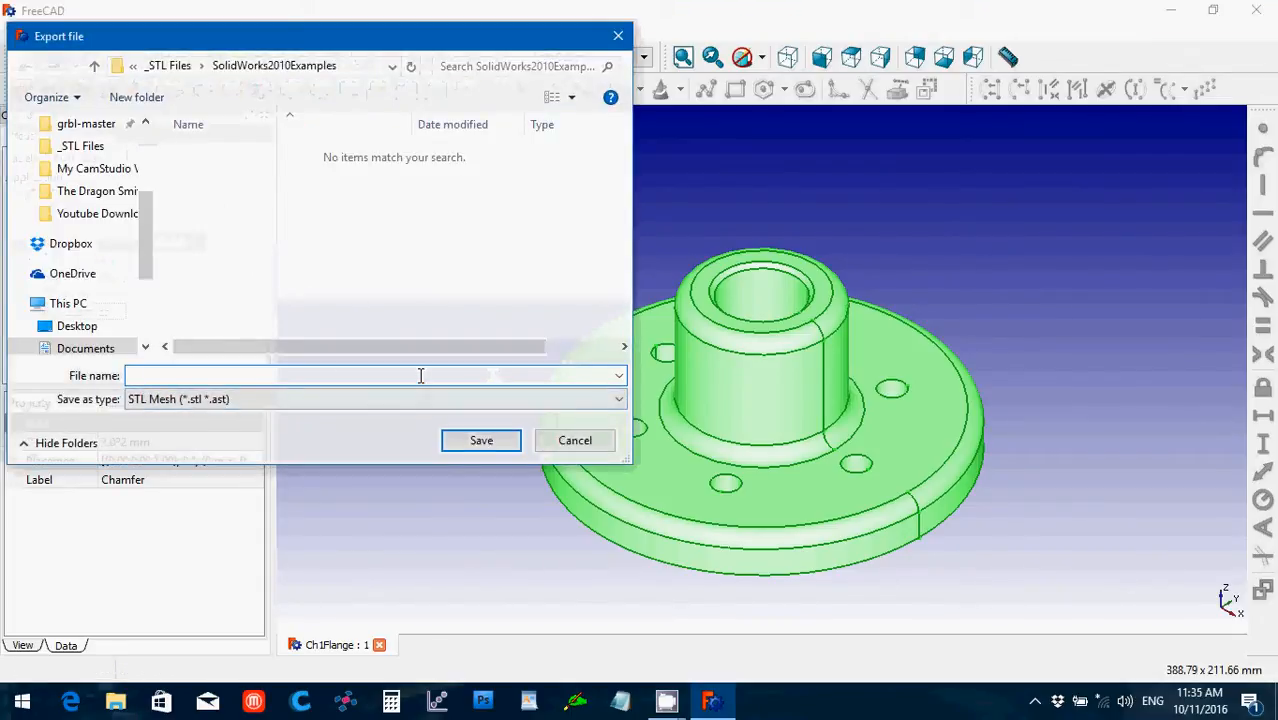
type("CH")
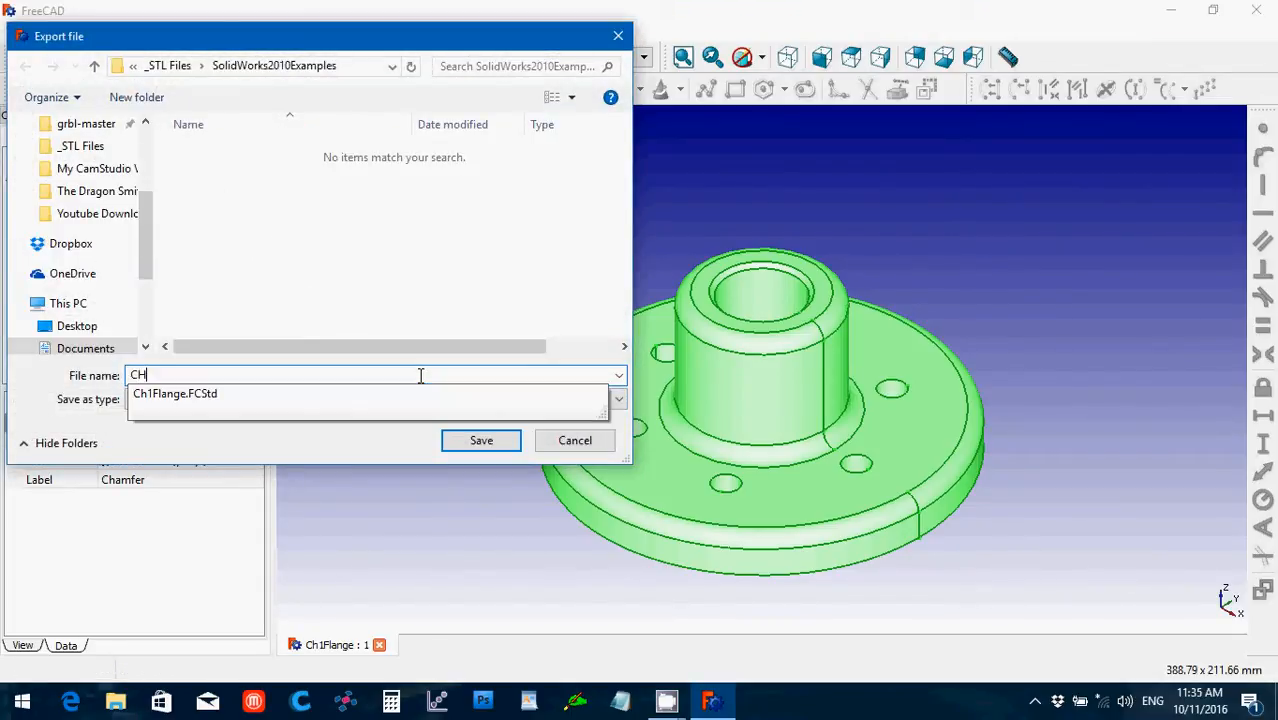
key("BackSpace")
type("h1Flange")
key("Return")
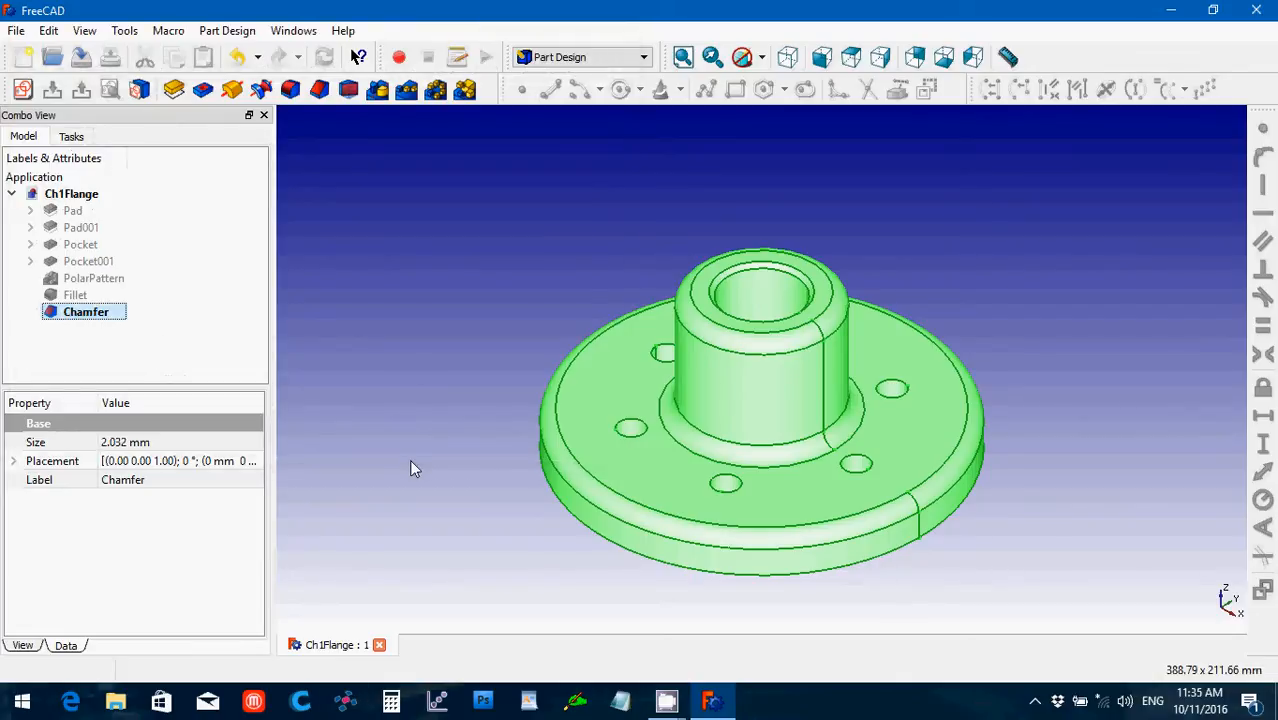
left_click(380, 646)
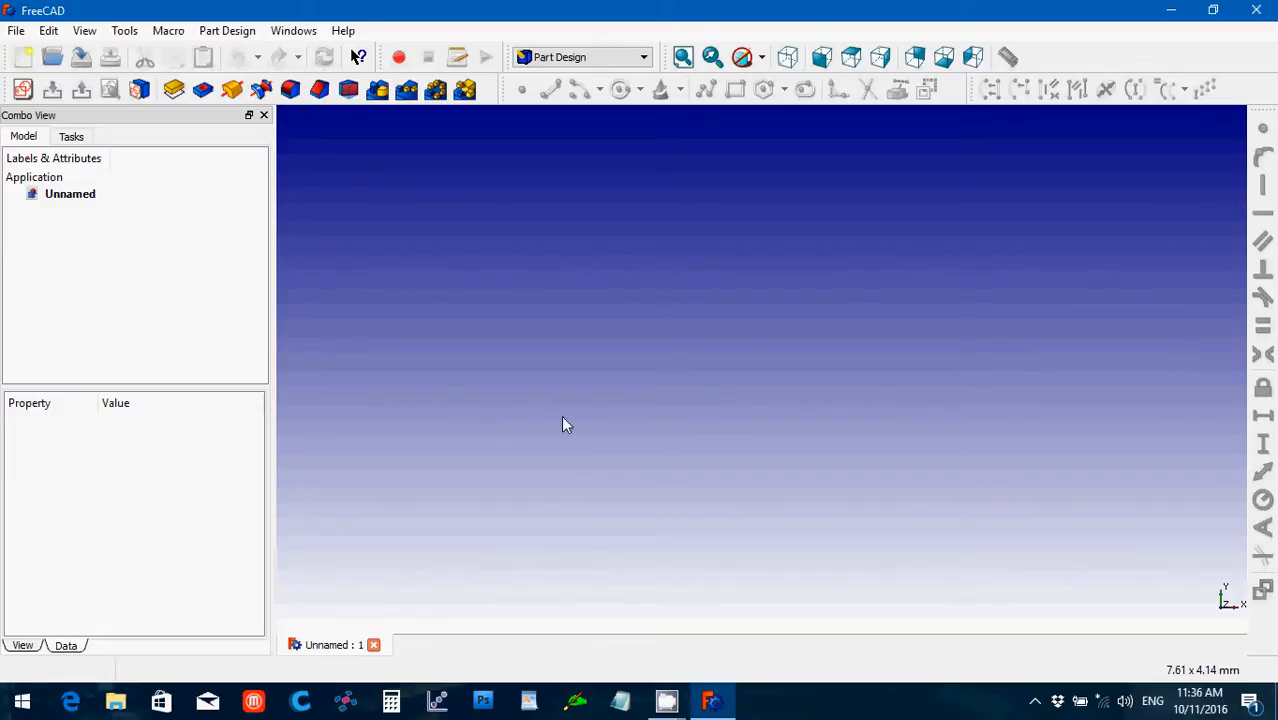
- Create a new sketch on the XZ plane with zero offset
left_click(22, 90)
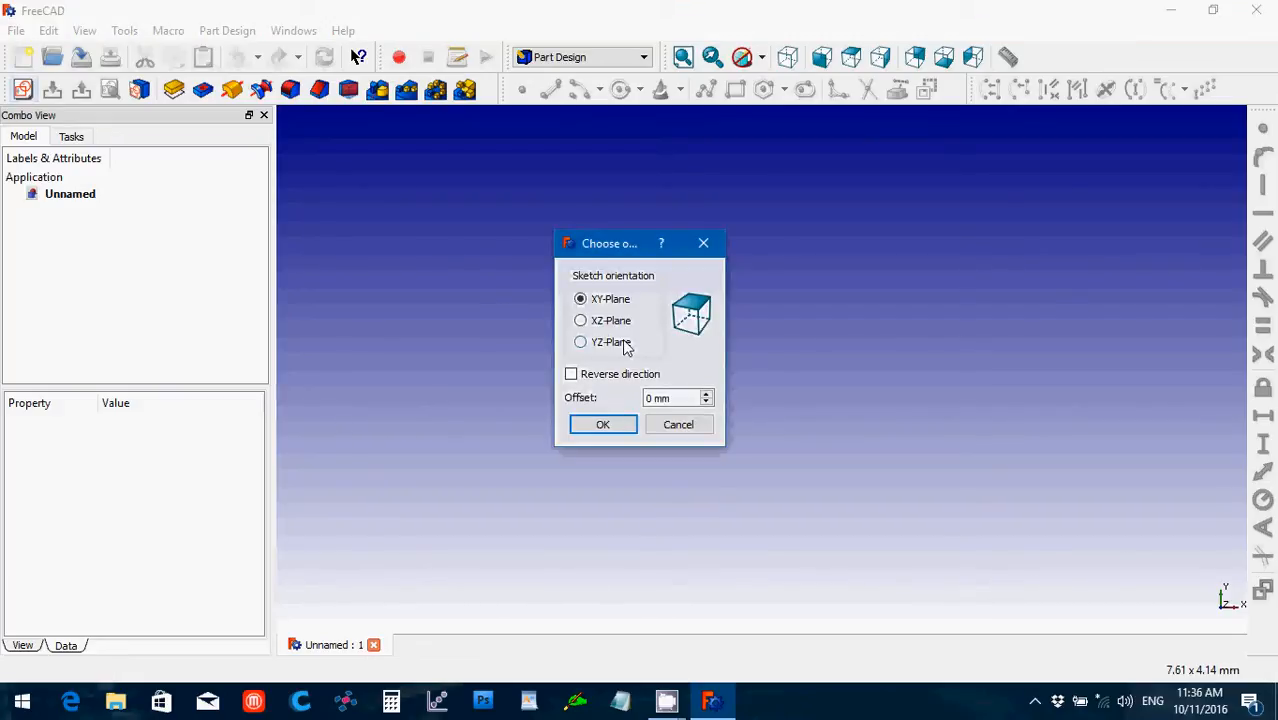
left_click(581, 321)
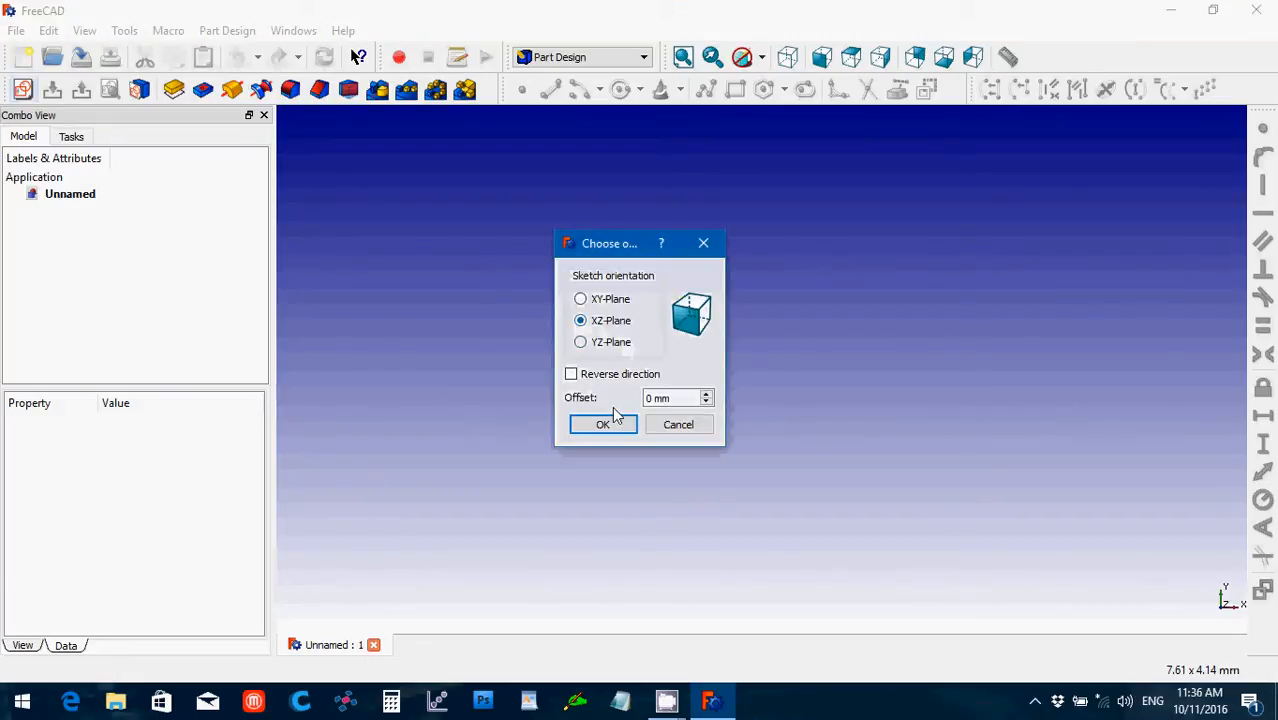
left_click(601, 428)
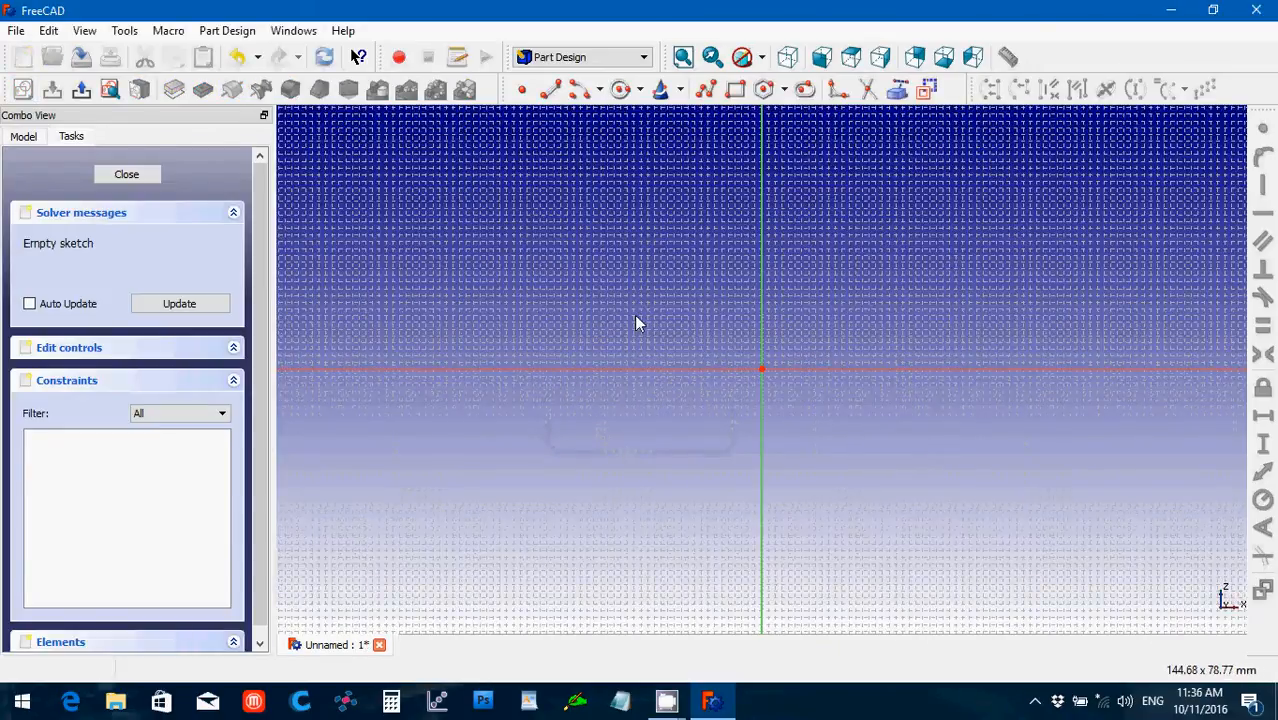
- Draw a closed L-shaped polyline about 48 mm wide and 29 mm high, starting about 18 mm from the vertical axis, its base along the horizontal axis
left_click(707, 92)
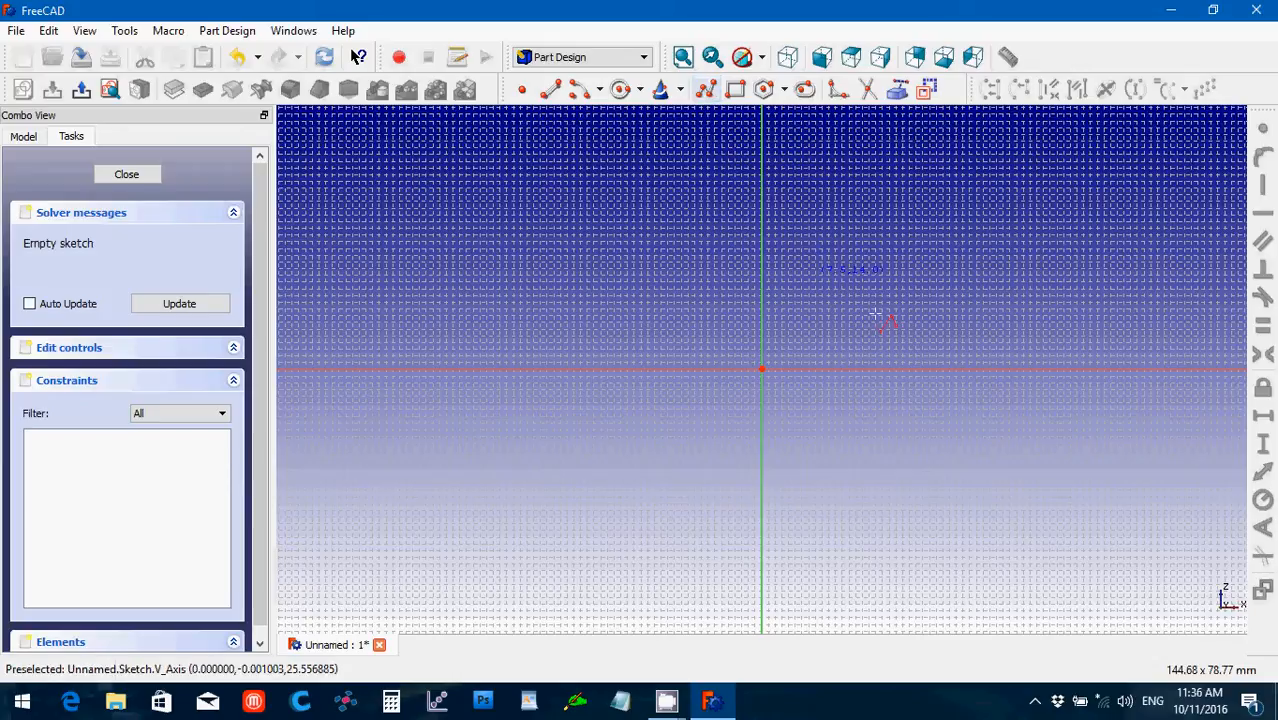
left_click(881, 180)
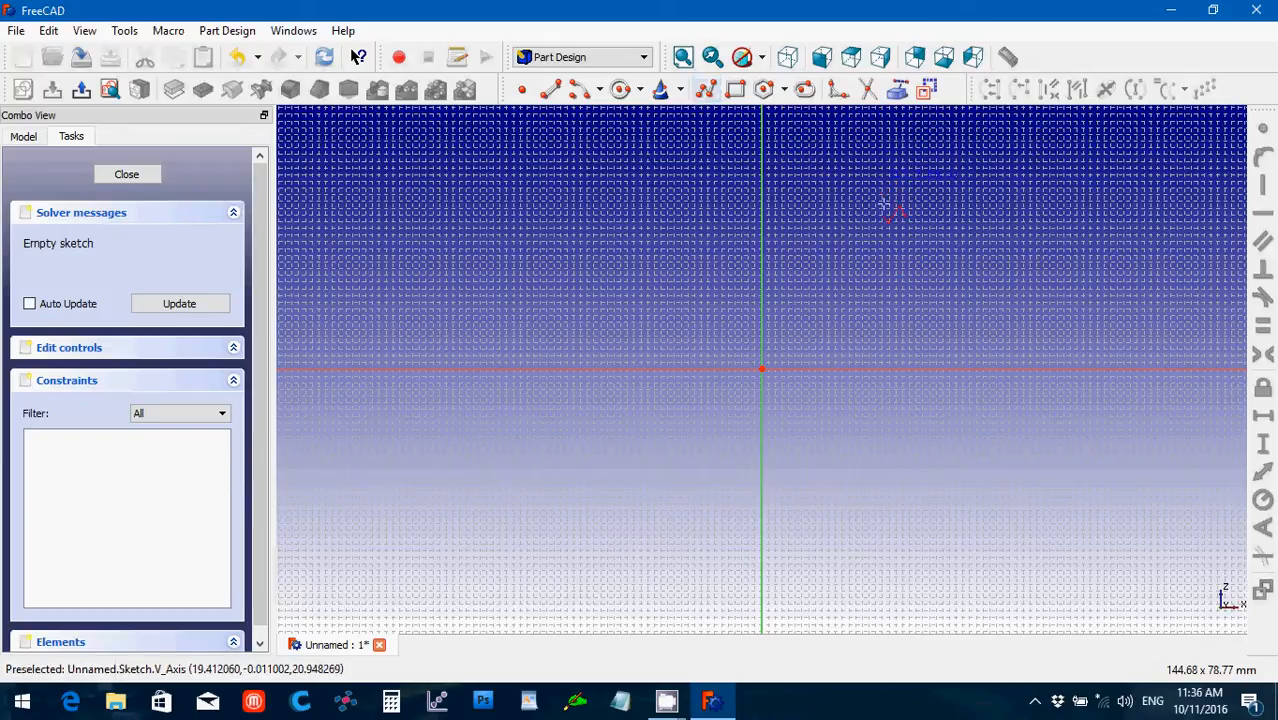
left_click(882, 372)
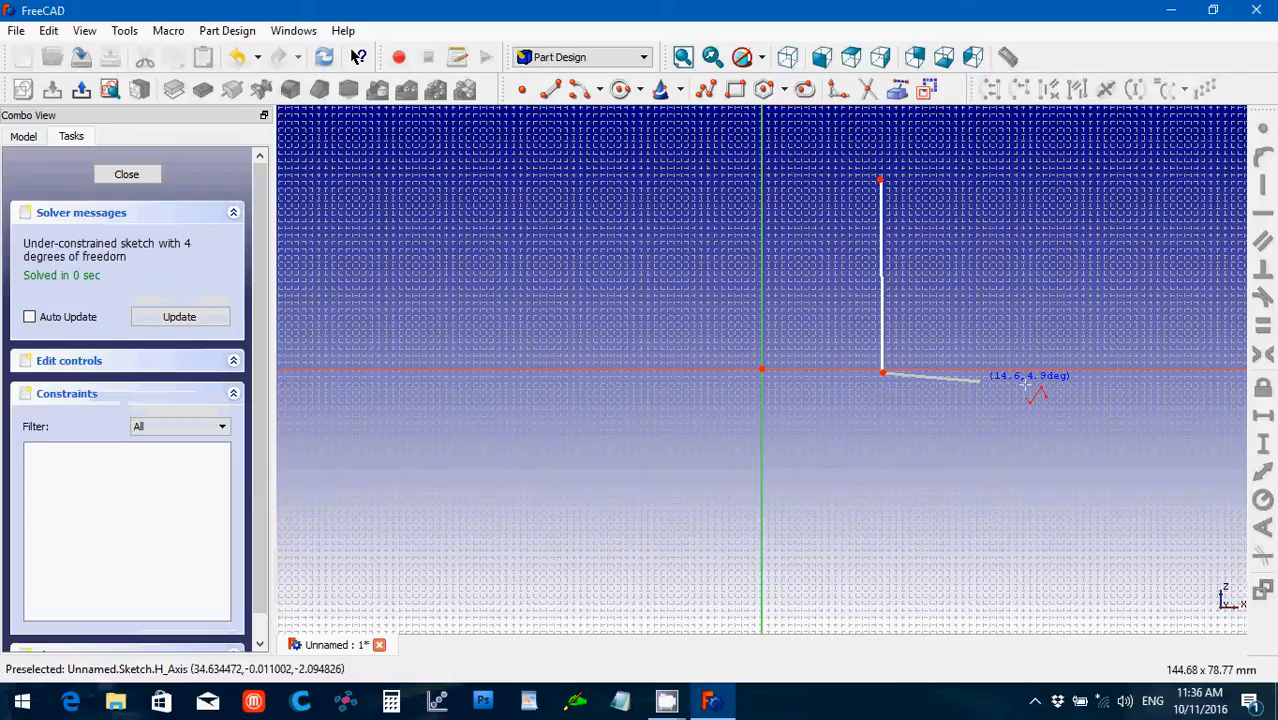
left_click(1205, 372)
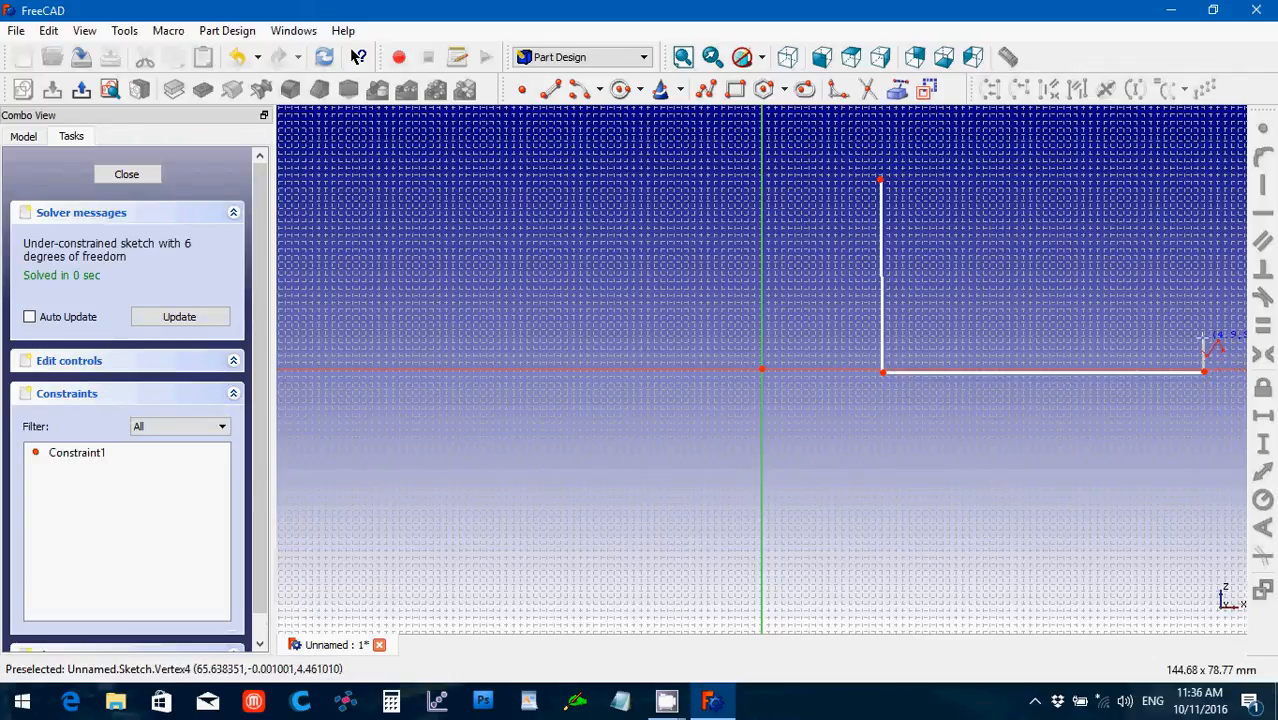
left_click(1203, 340)
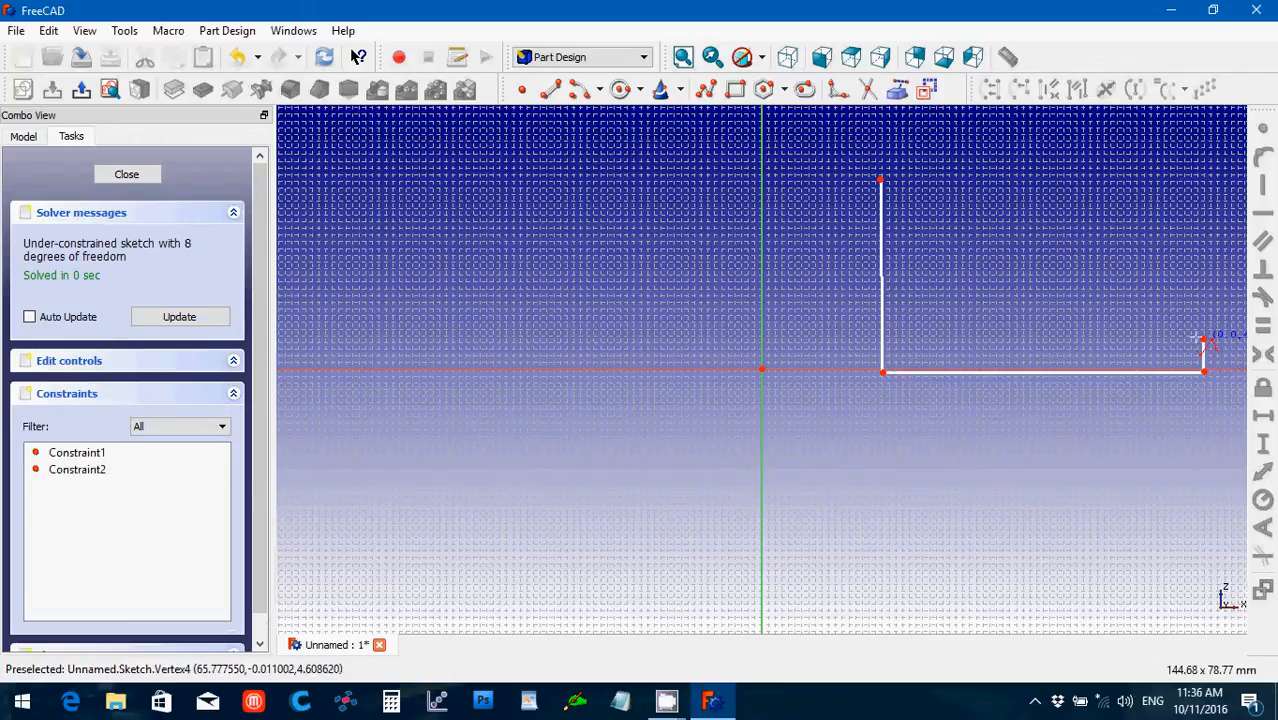
left_click(946, 339)
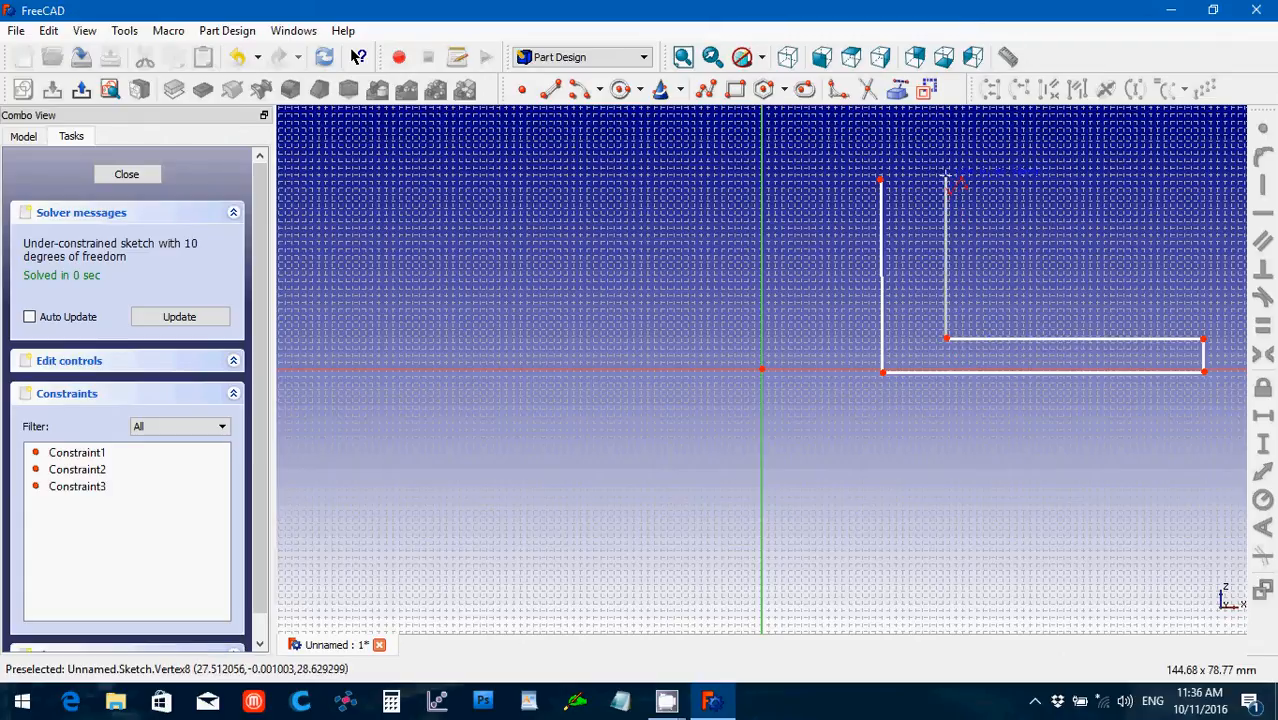
left_click(946, 179)
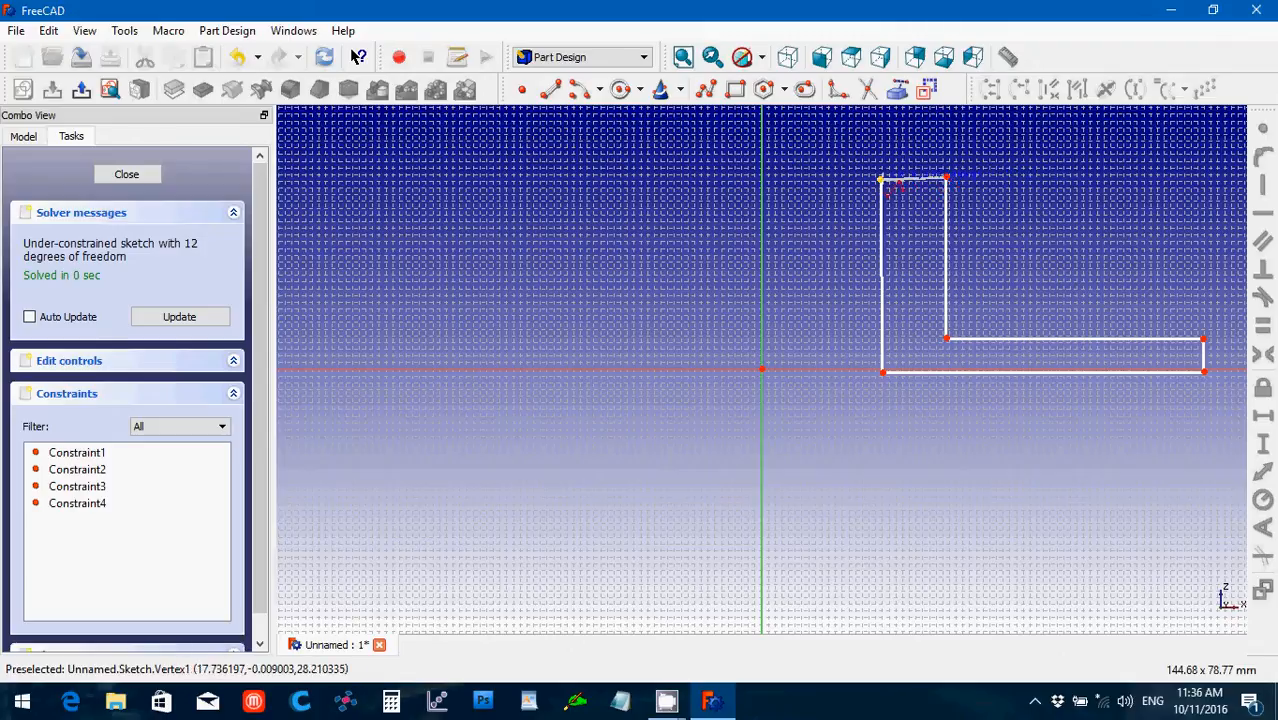
left_click(882, 180)
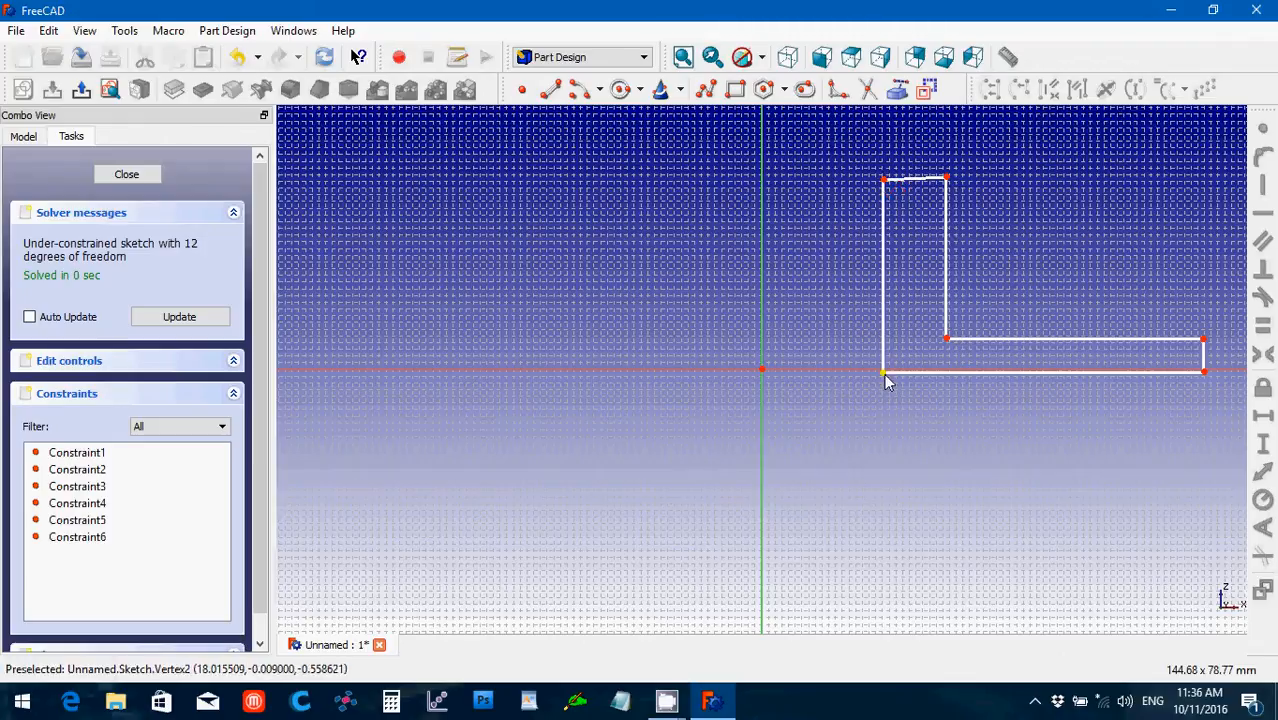
- Move the profile's lower inner corner slightly above the horizontal axis and constrain the bottom edge horizontal
left_click_drag(884, 374, 885, 368)
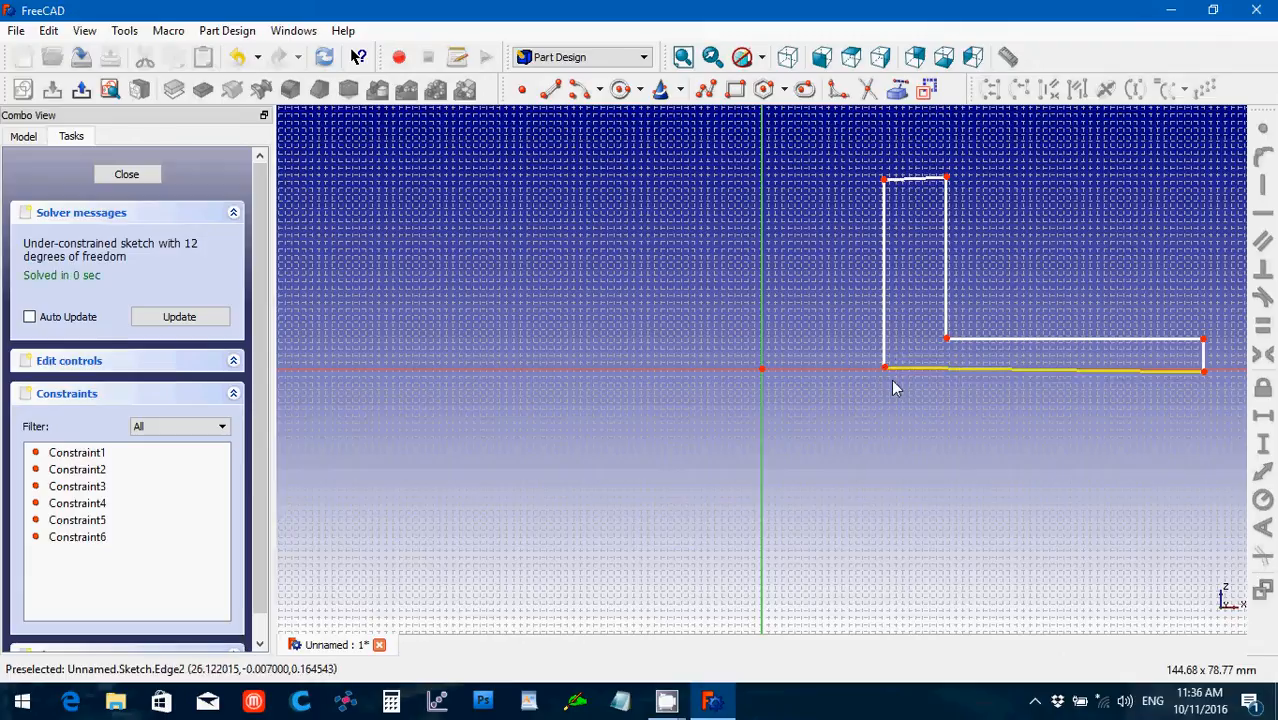
left_click(889, 369)
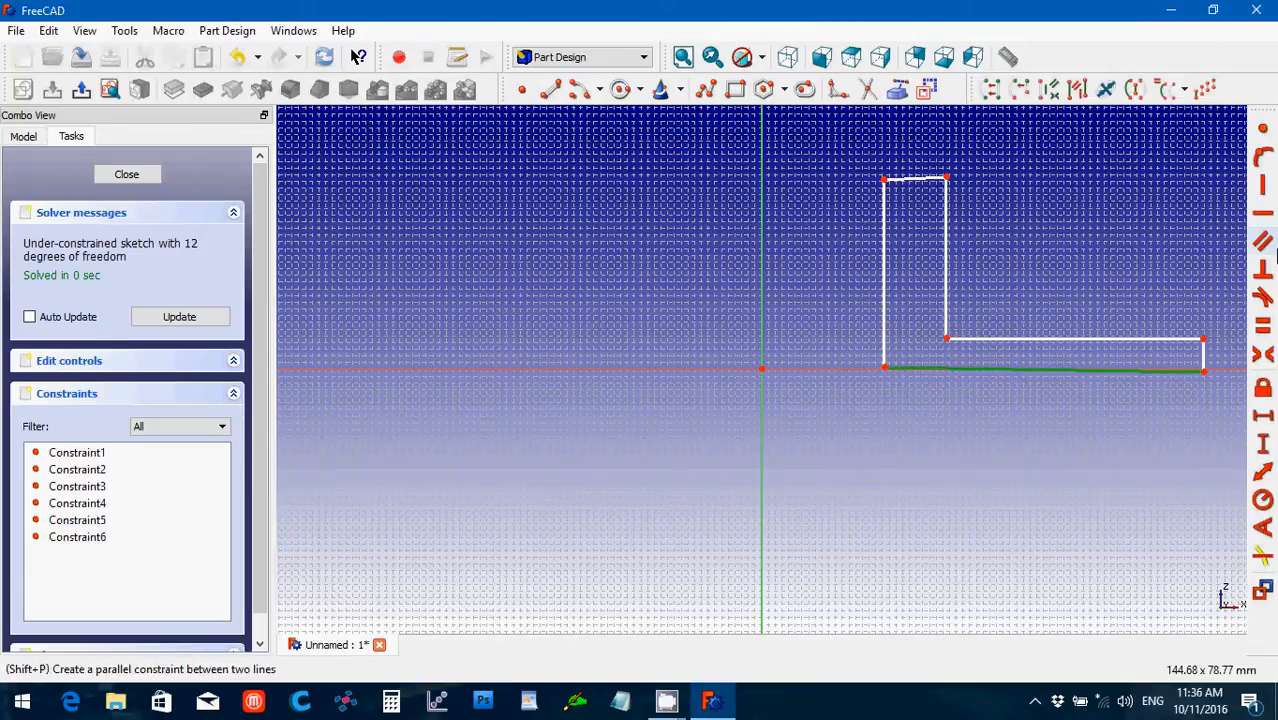
left_click(1263, 212)
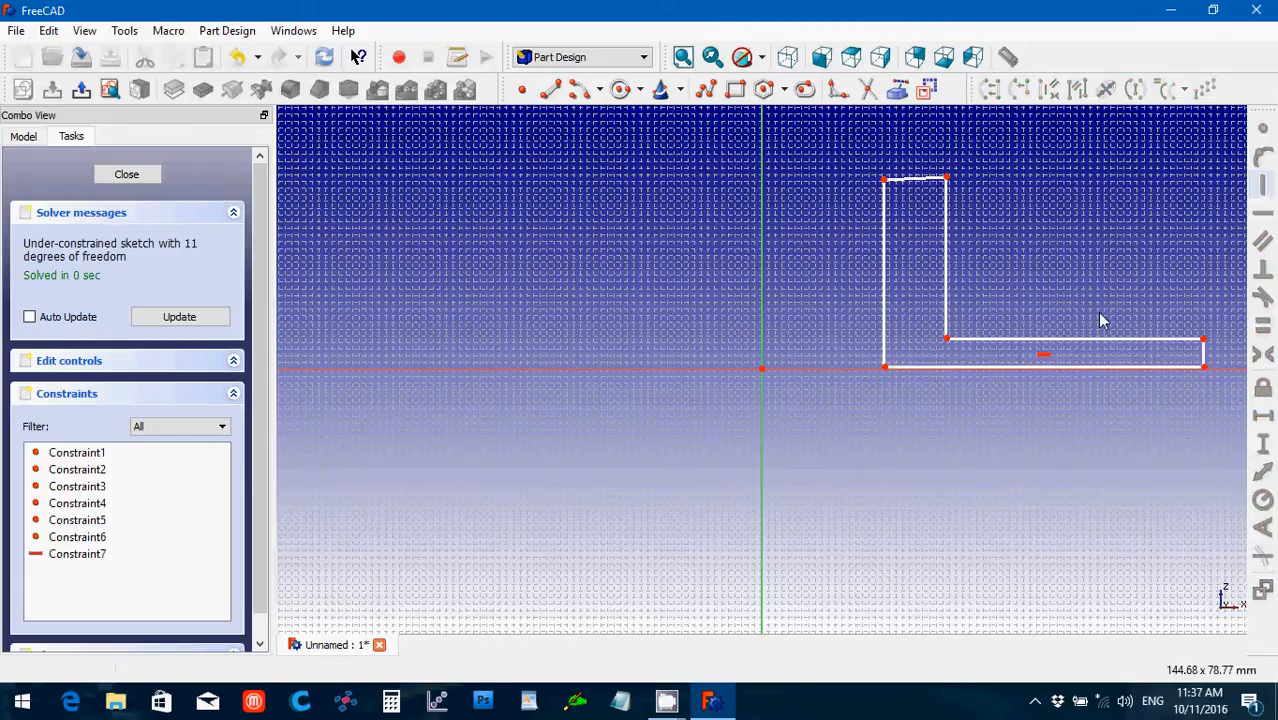
- Reposition the two upper corners of the profile's upright so its top edge is narrower and nearly level
left_click(884, 369)
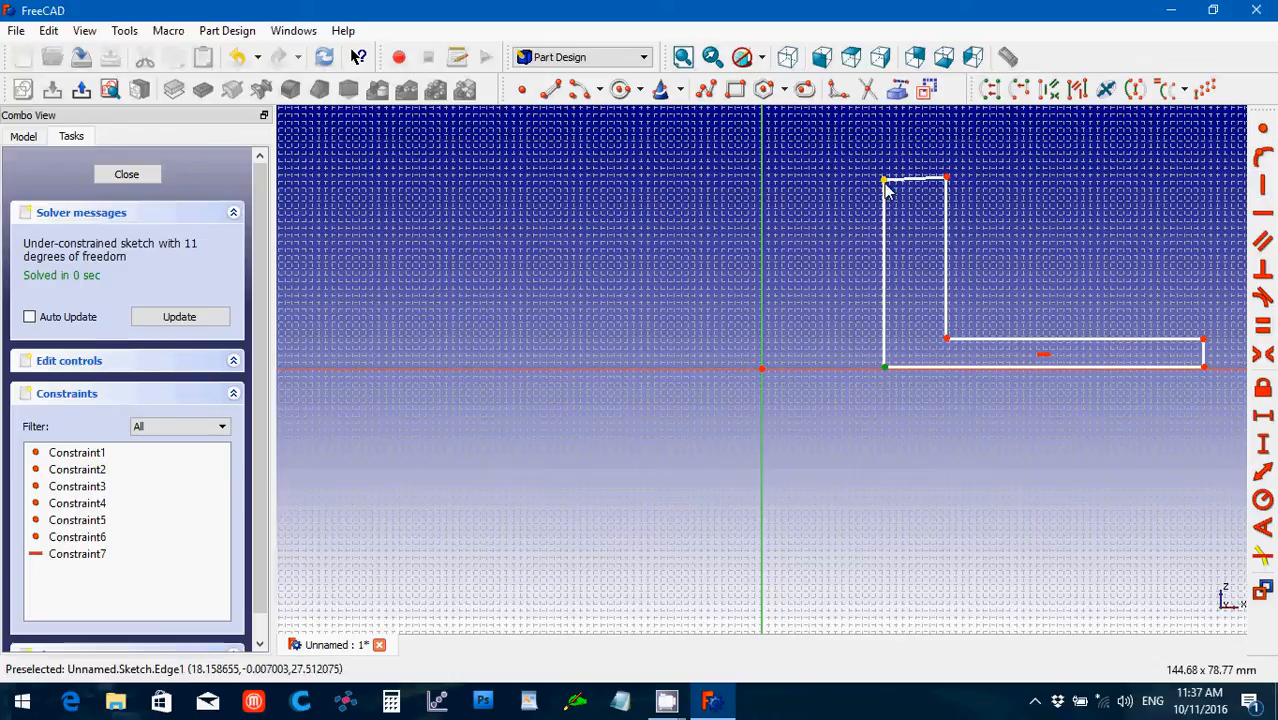
left_click_drag(885, 183, 926, 182)
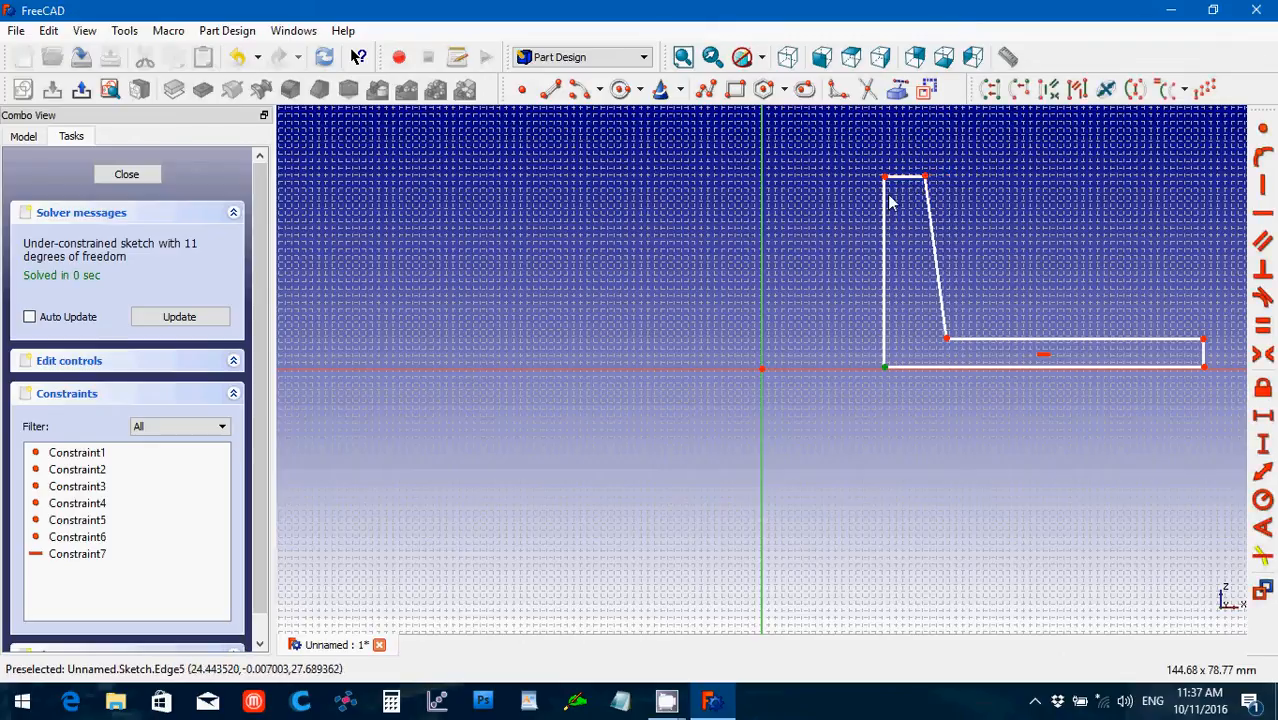
left_click_drag(885, 179, 879, 178)
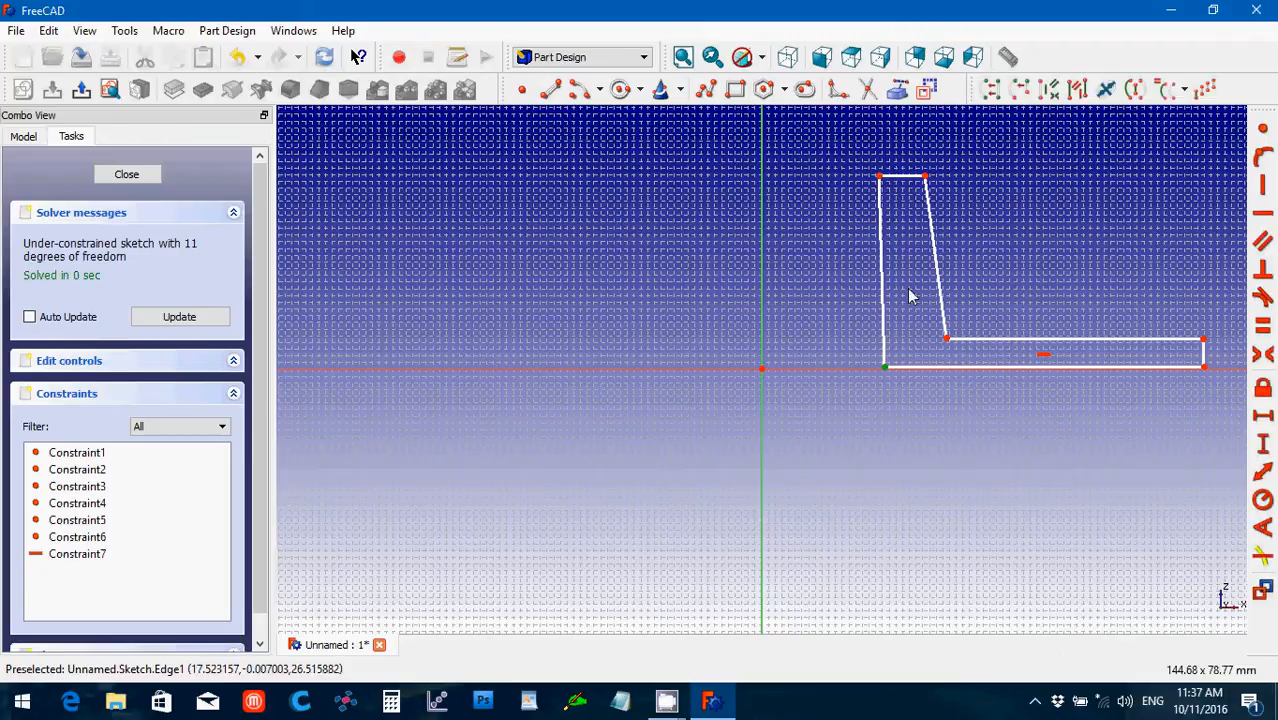
- Constrain the profile's lower inner corner onto the horizontal axis with a point-on-object constraint
left_click(878, 372)
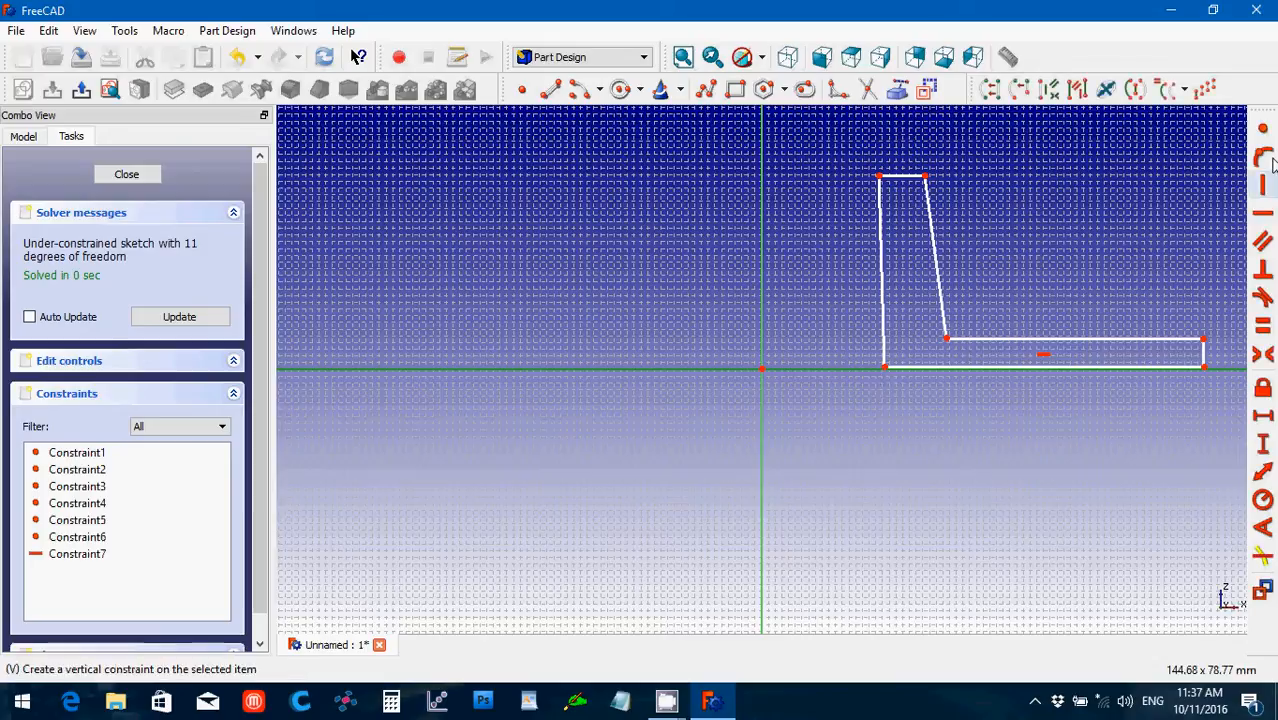
left_click(1266, 158)
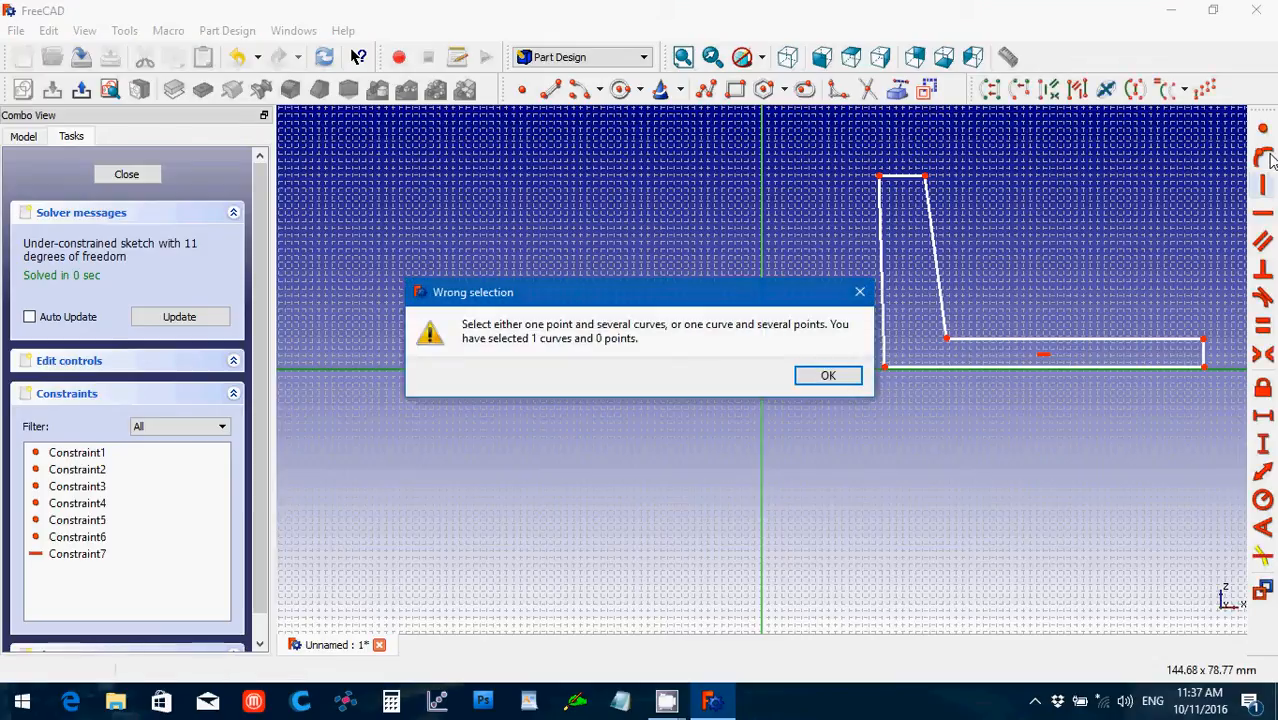
left_click(828, 376)
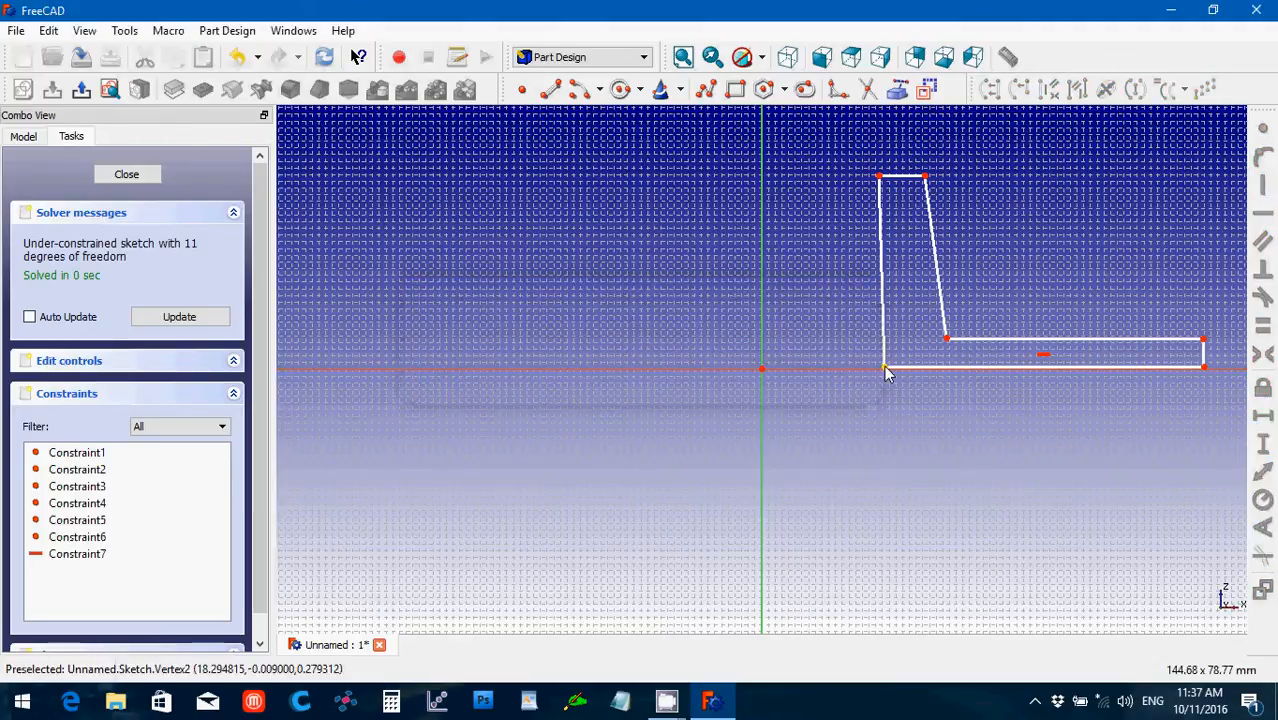
left_click(848, 370)
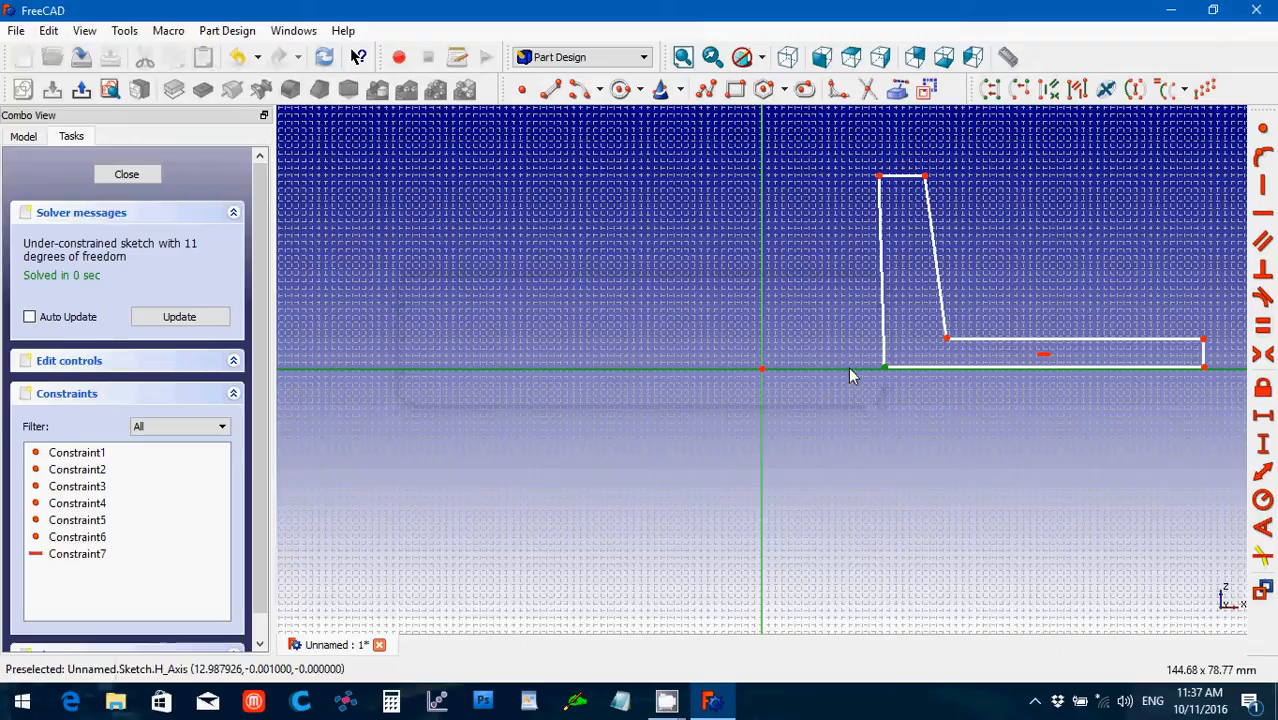
left_click(1263, 160)
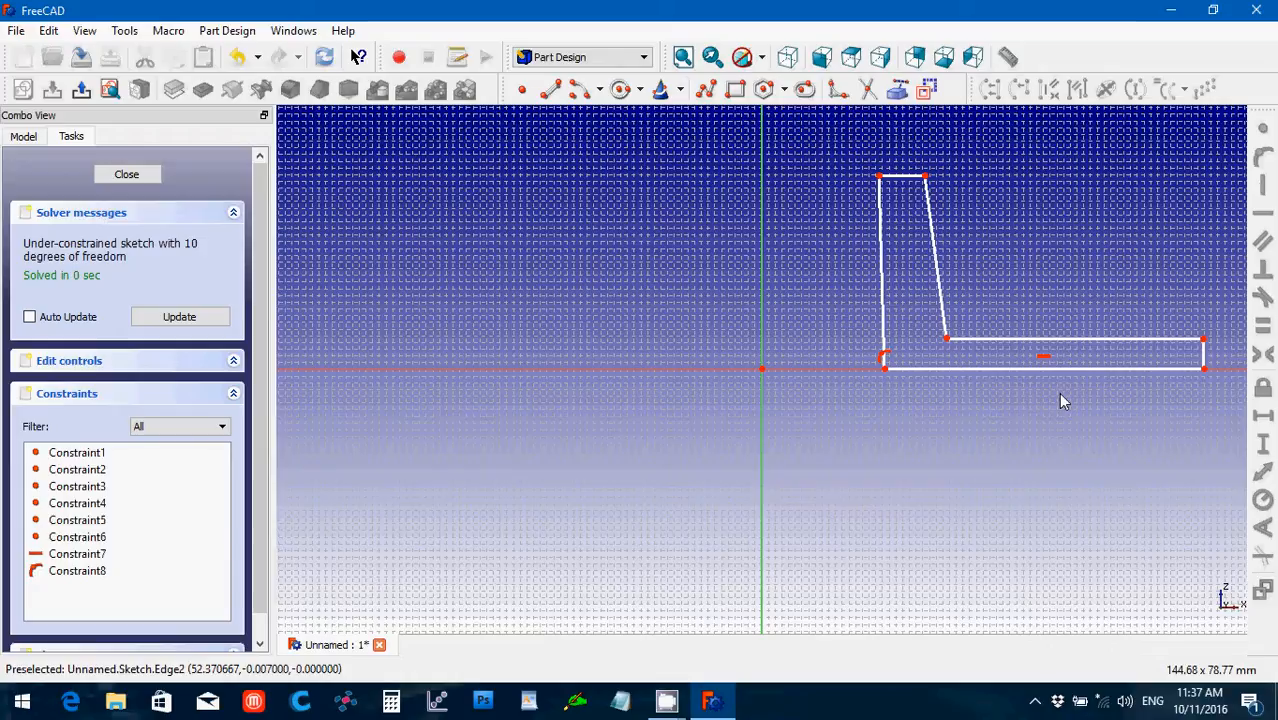
- Set the horizontal distance from the vertical axis to the lower outer corner to 76.2 mm and place the dimension below the profile
scroll(1061, 408, "down", 2)
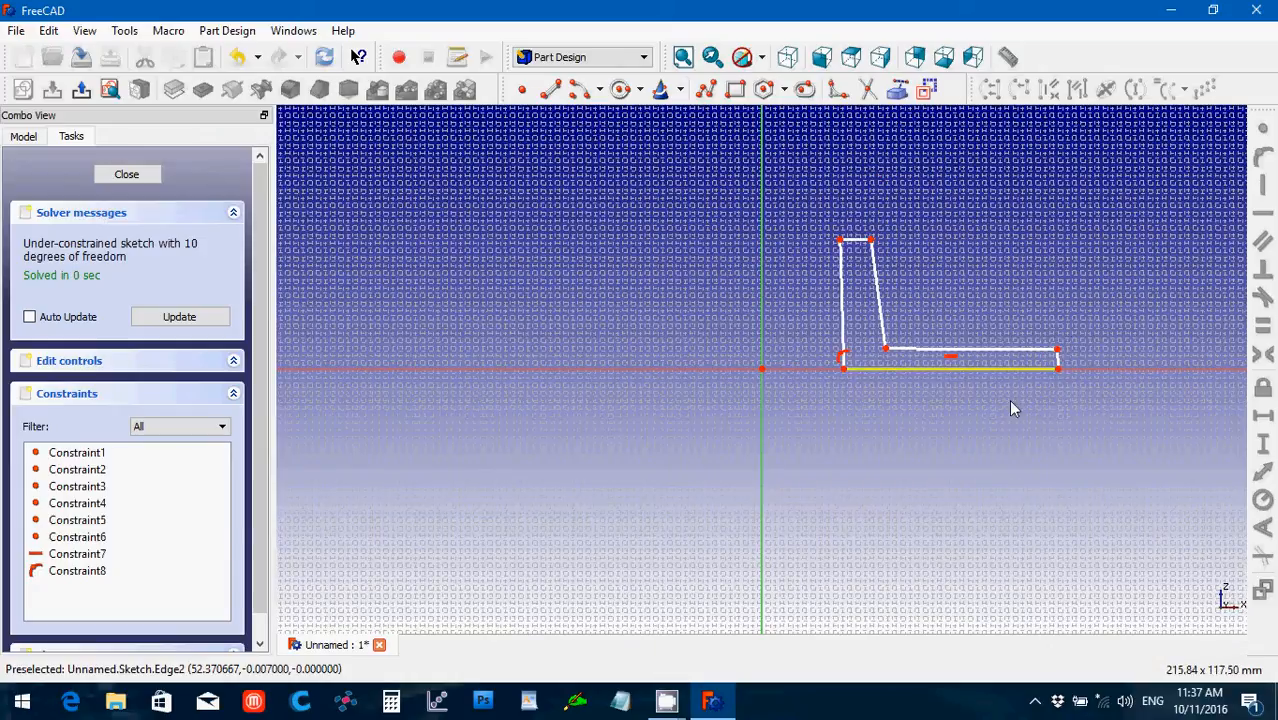
scroll(997, 425, "down", 1)
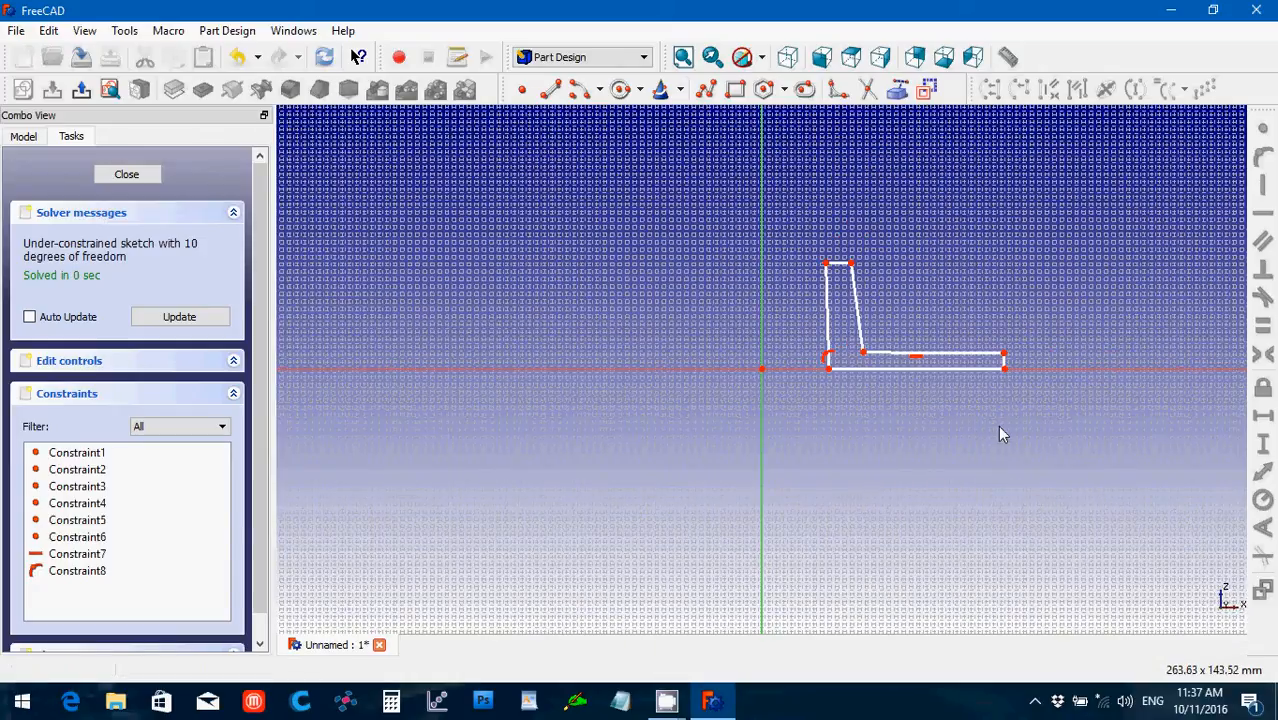
left_click(1004, 368)
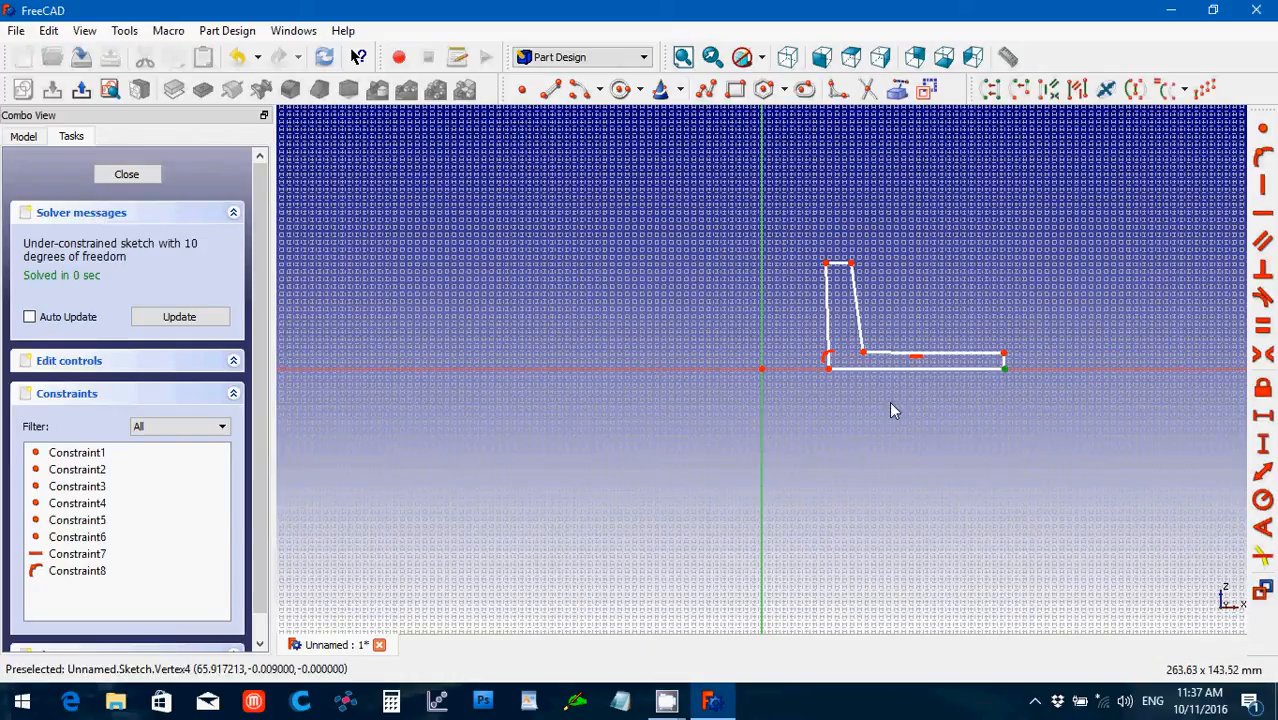
left_click(764, 405)
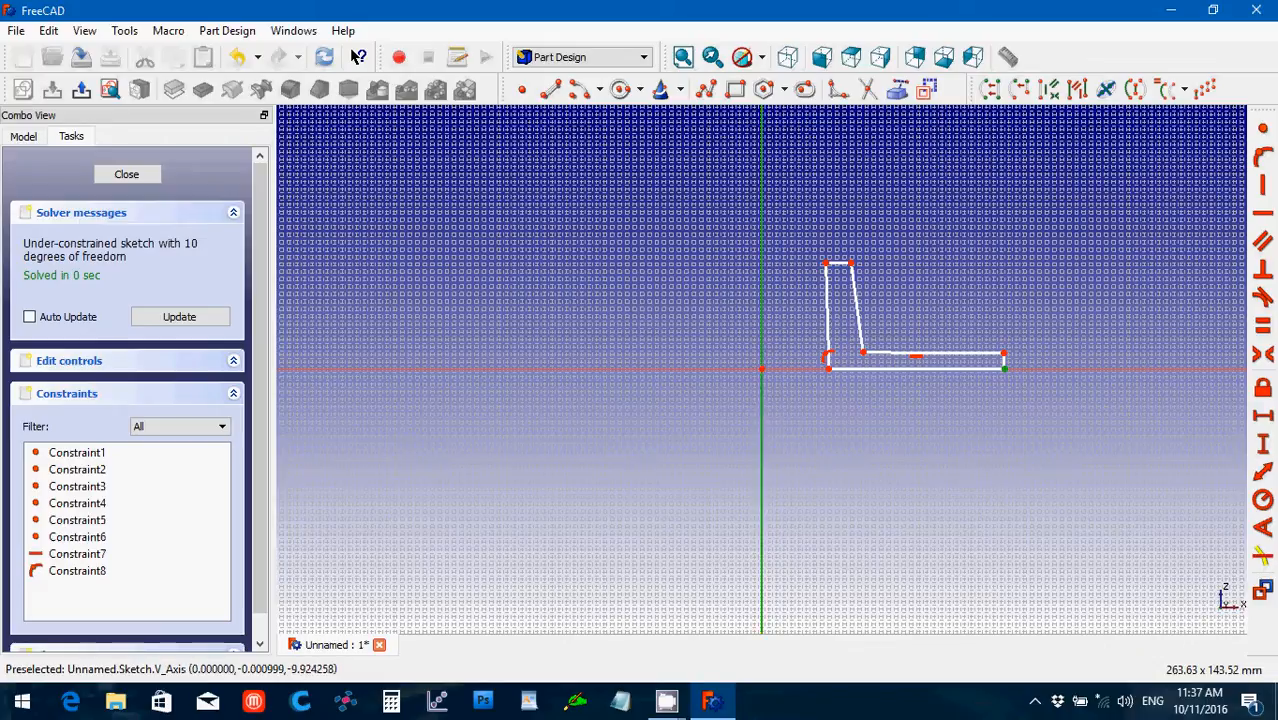
left_click(1263, 416)
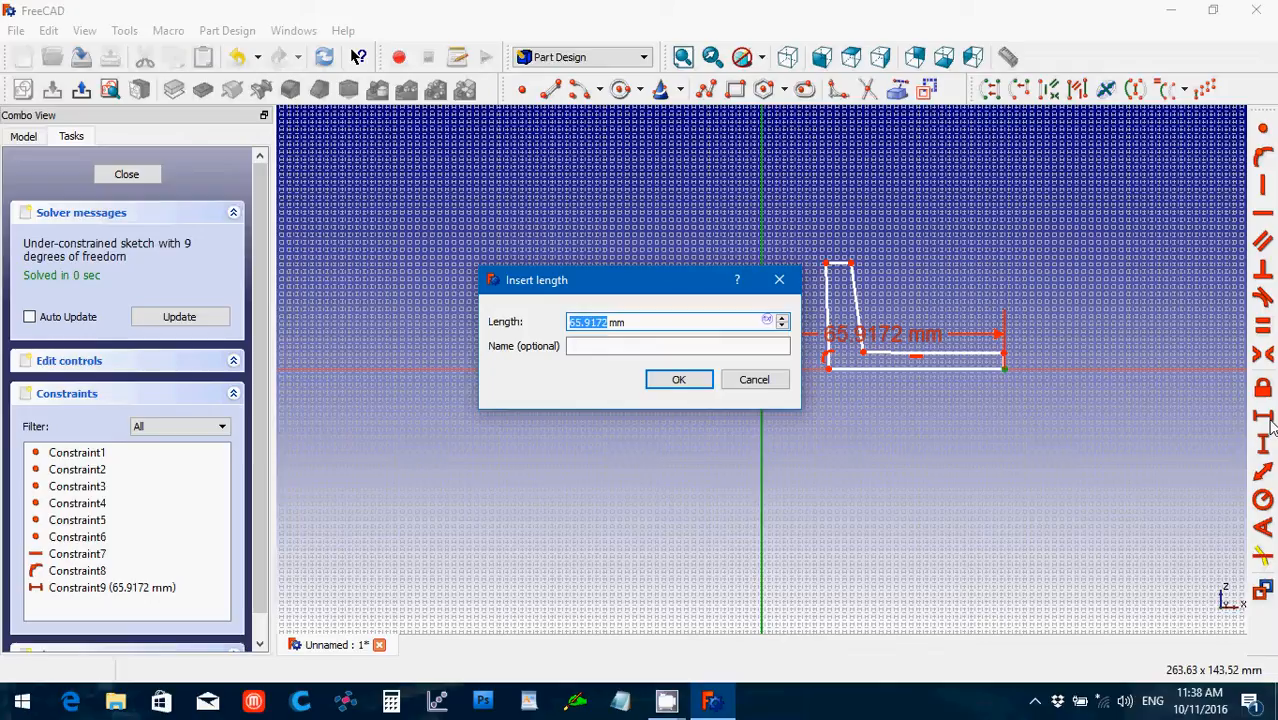
type("76.2")
key("Return")
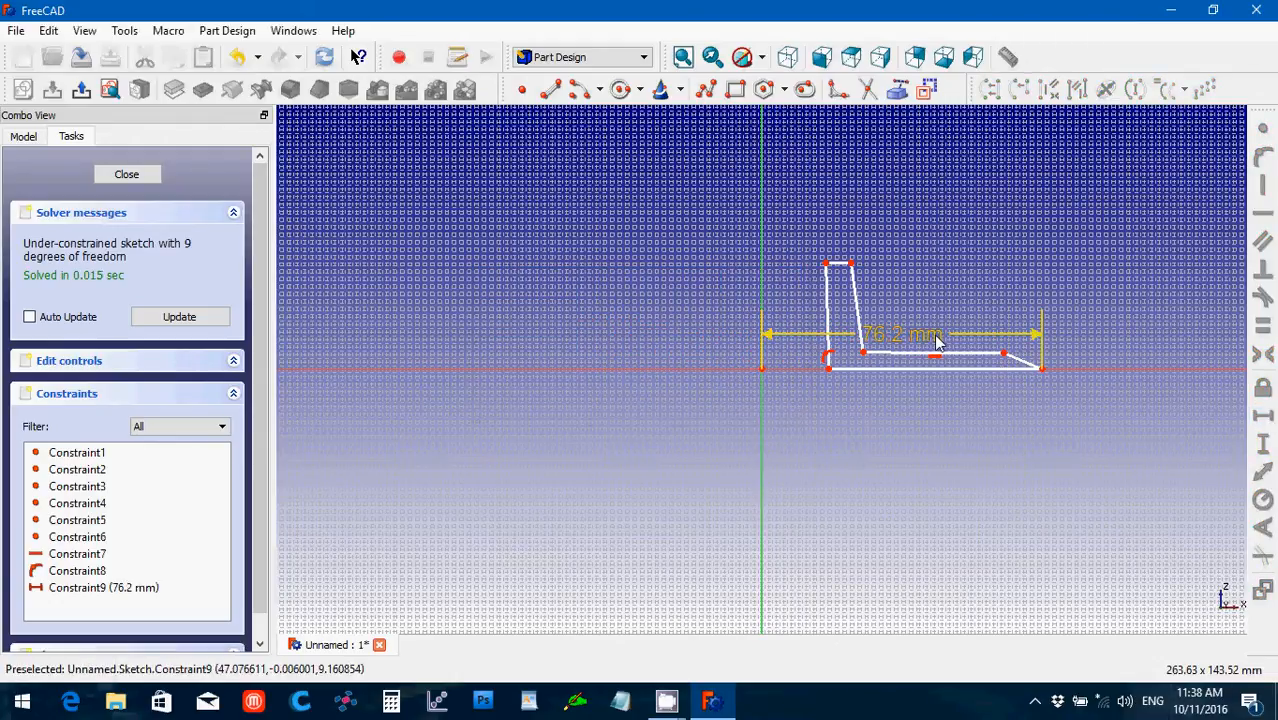
left_click_drag(937, 342, 940, 432)
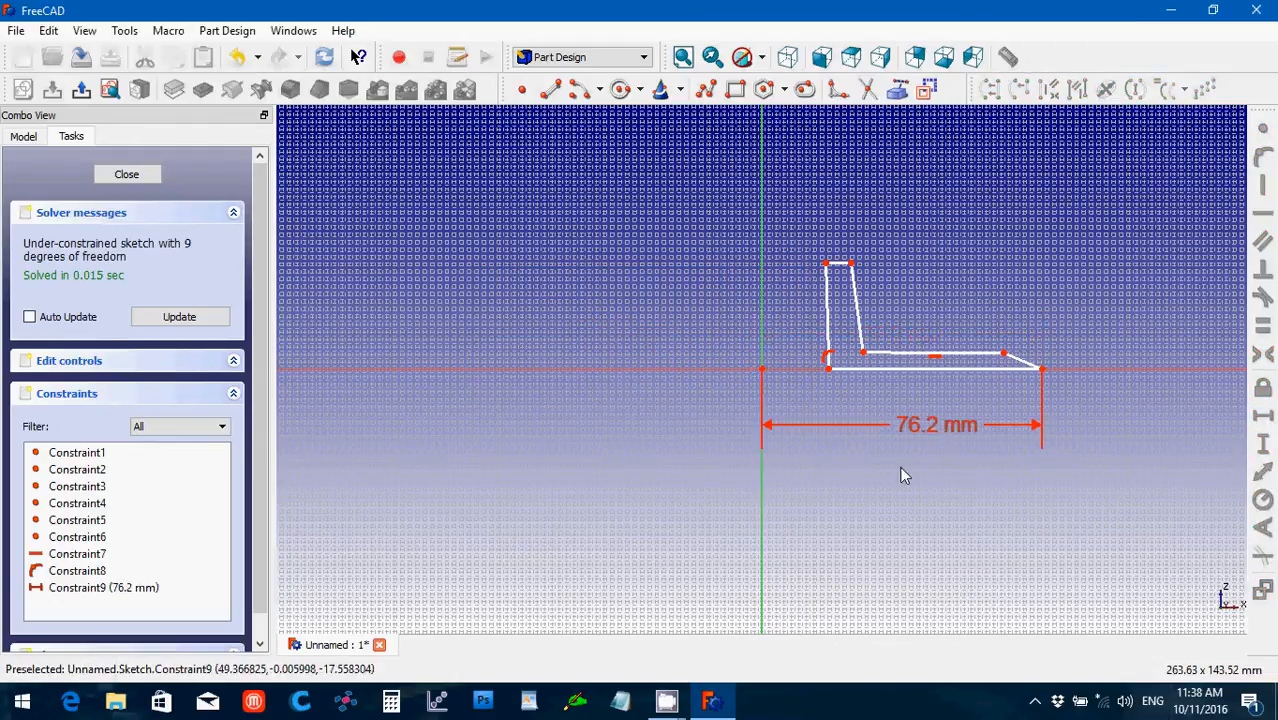
- Set the horizontal distance from the vertical axis to the upright's upper inner corner to 22.86 mm, and move its outer corner and the dimension label clear
left_click(827, 266)
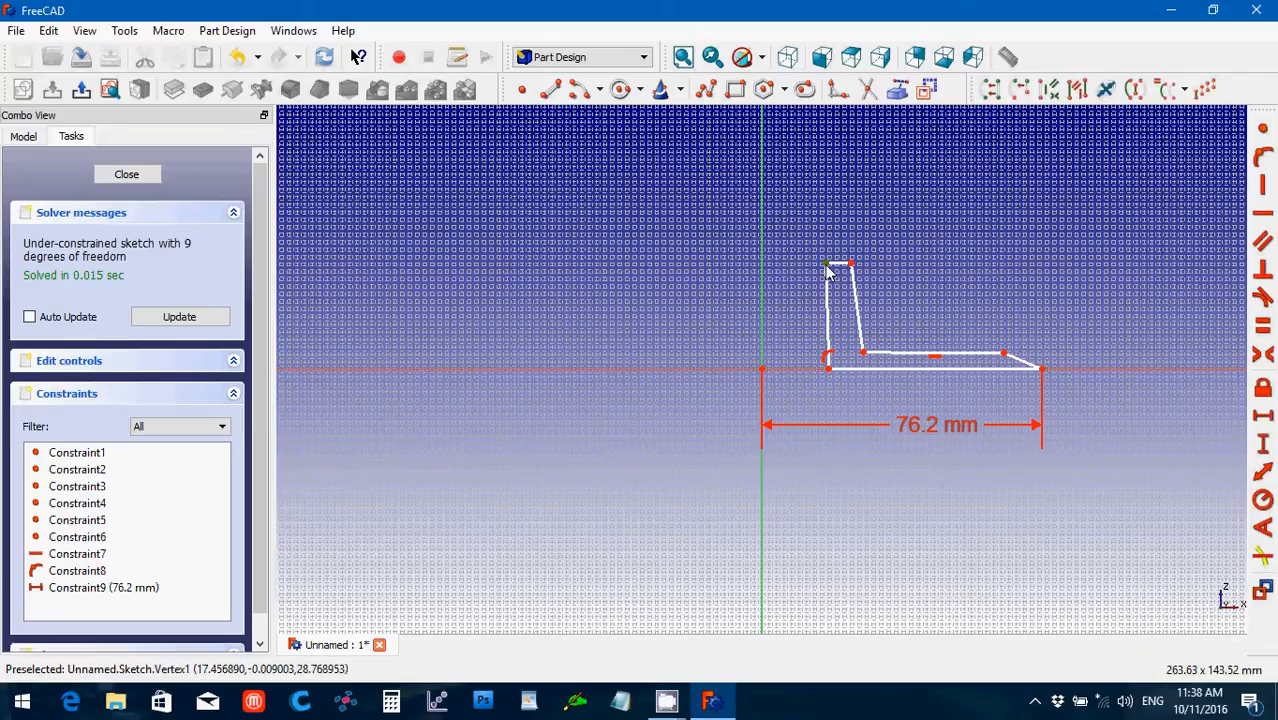
left_click(763, 265)
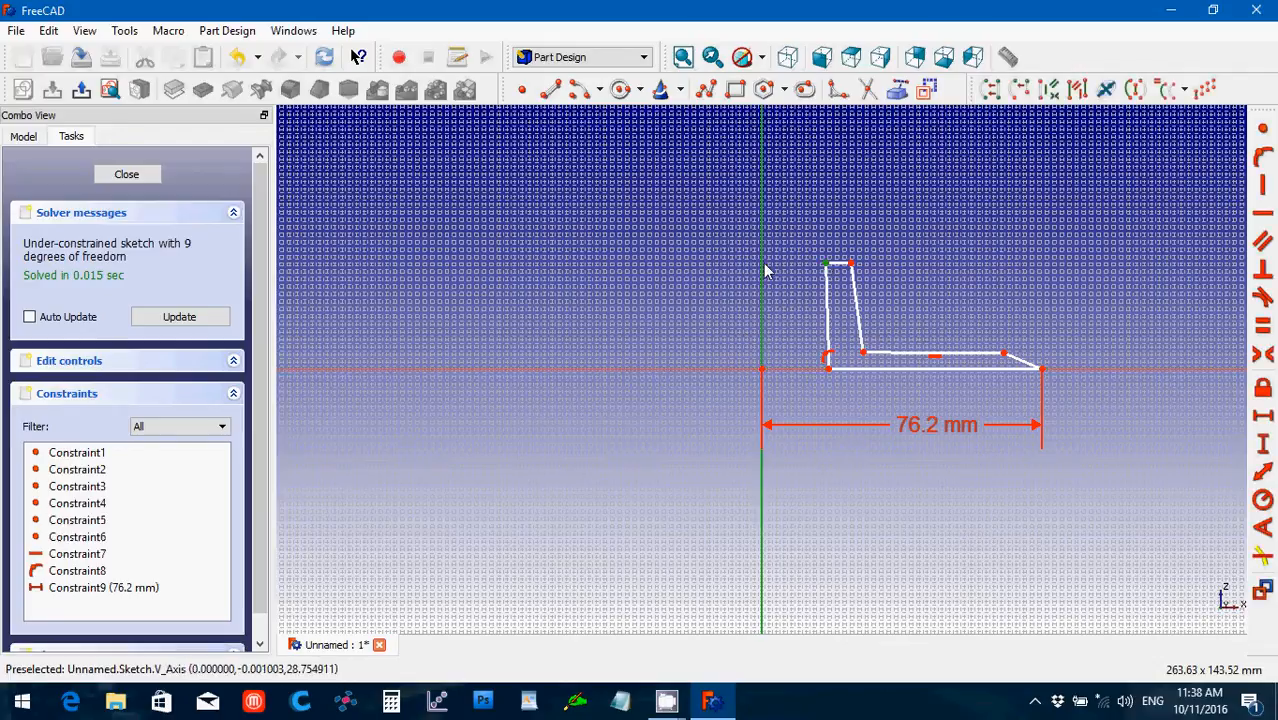
left_click(1262, 417)
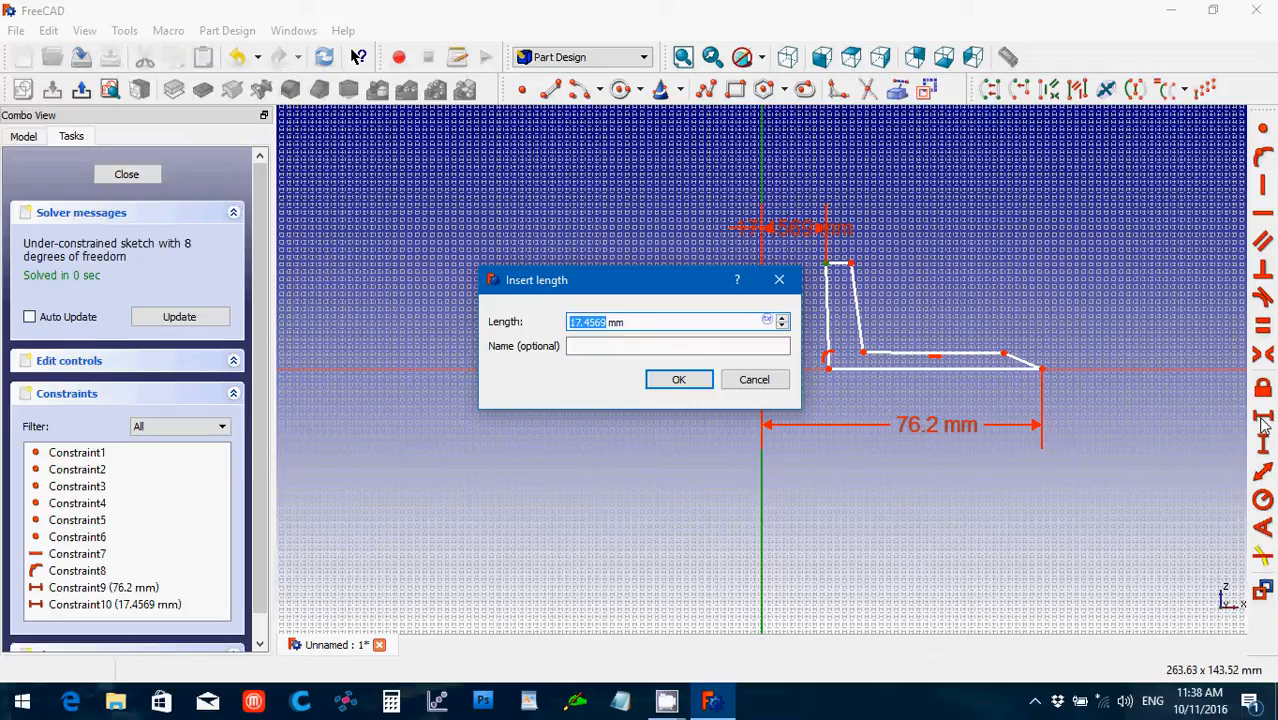
type("22.86")
key("Return")
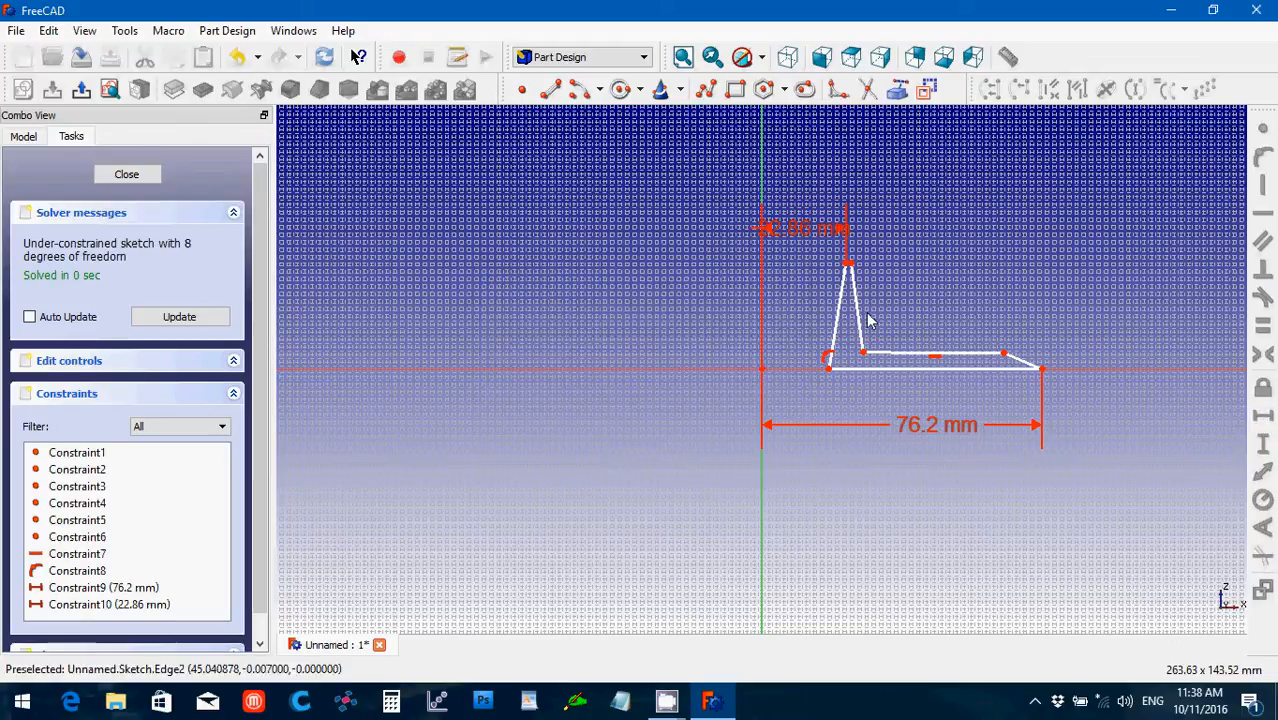
left_click_drag(853, 266, 874, 268)
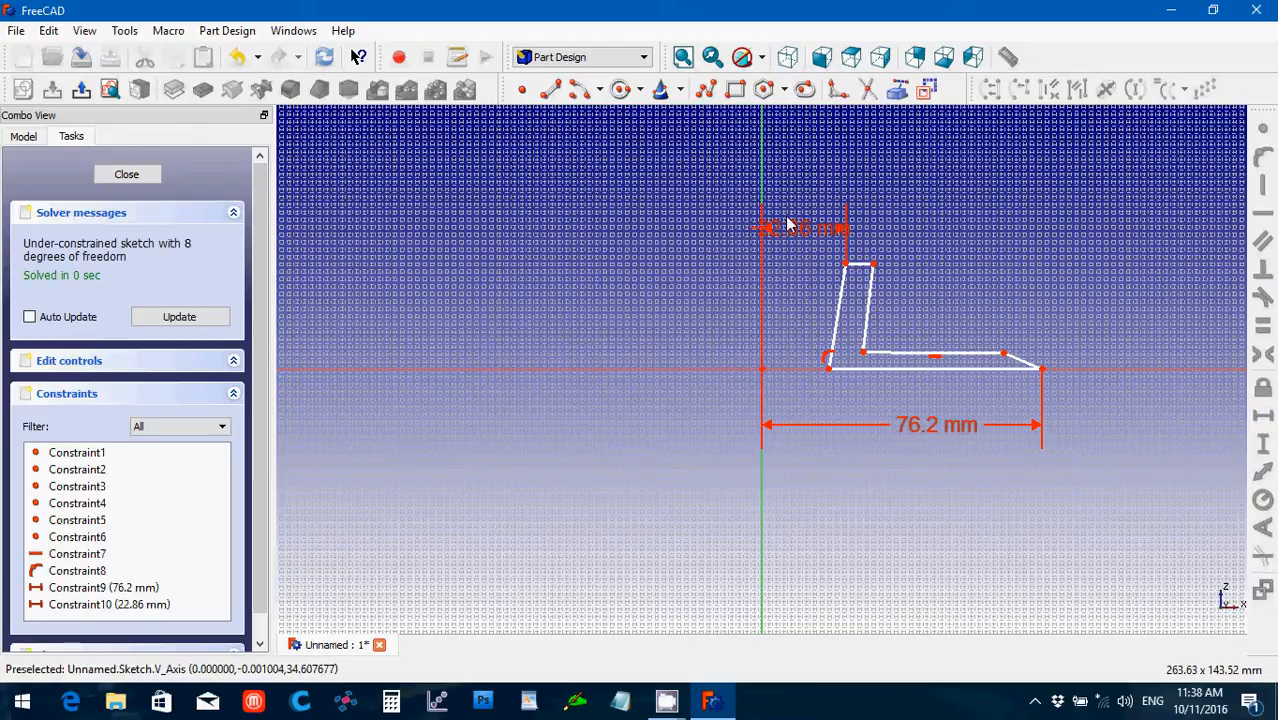
left_click_drag(790, 234, 748, 197)
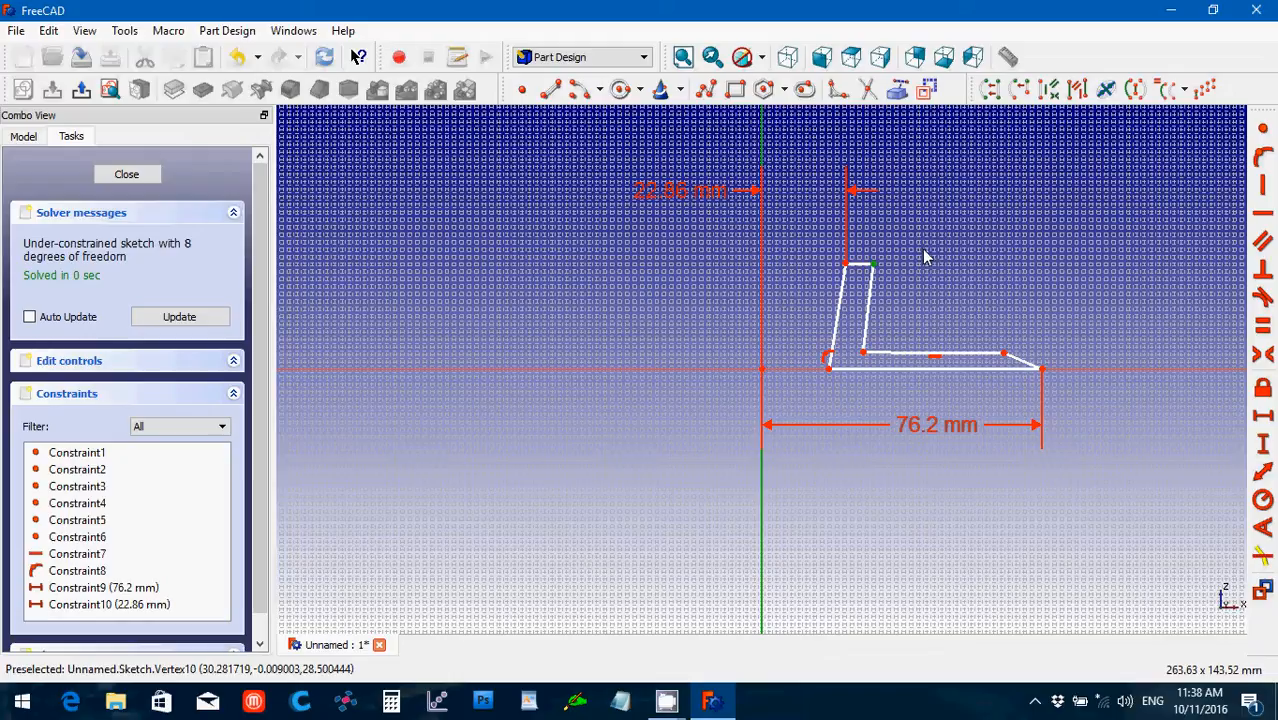
- Set the horizontal distance from the vertical axis to the upright's upper outer corner to 27.94 mm
left_click(1264, 421)
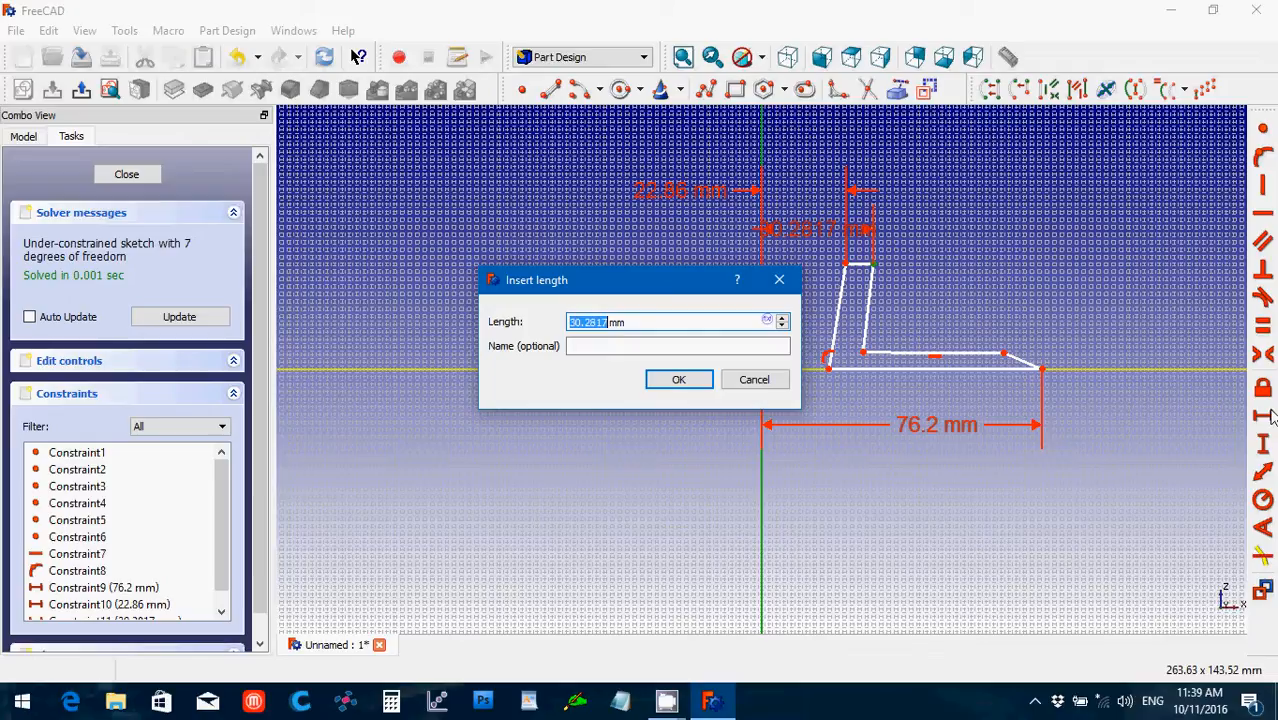
type("27.94")
key("Return")
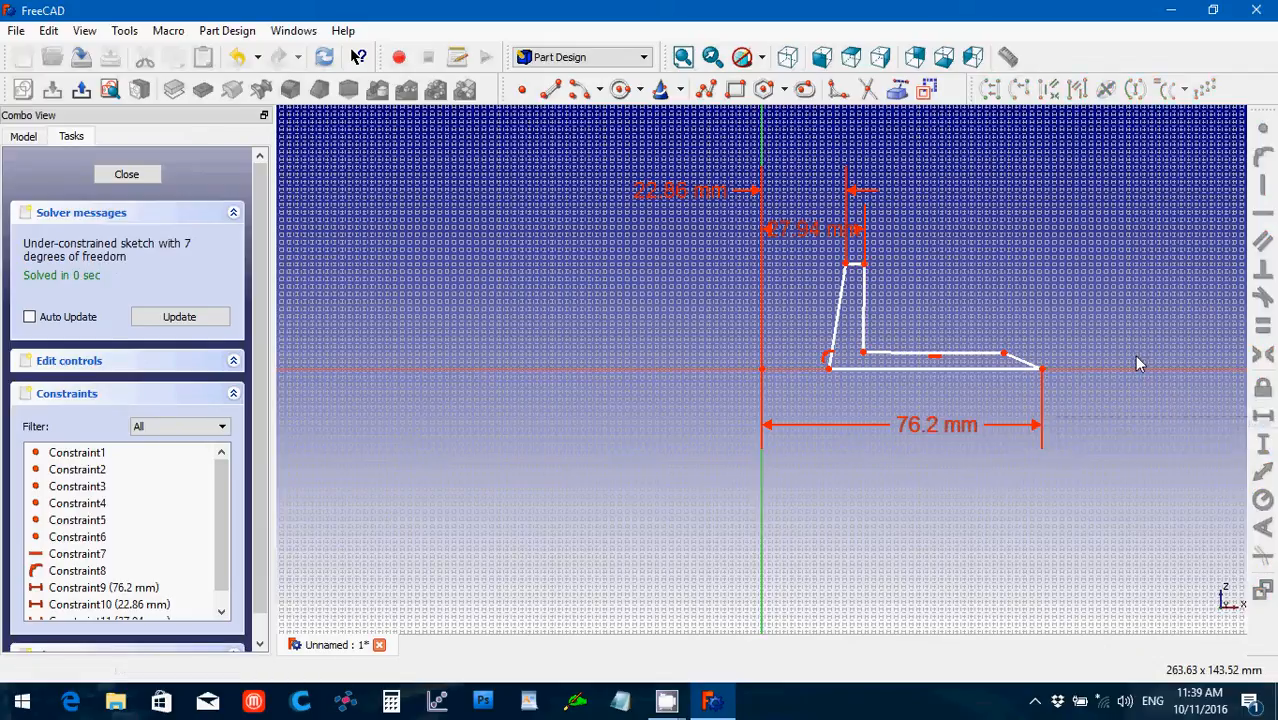
- Move the base leg's upper outer corner above its lower one and set that end edge's vertical length to 6.34 mm
left_click_drag(1004, 353, 1045, 348)
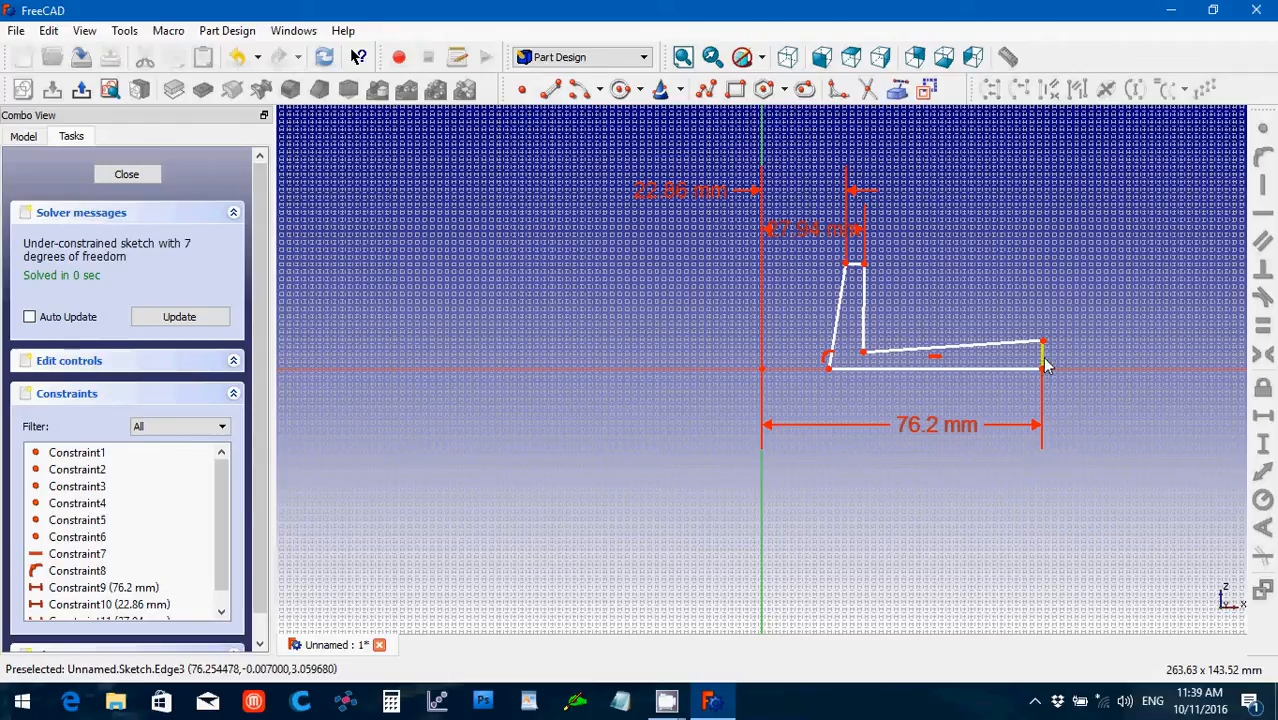
left_click(1043, 358)
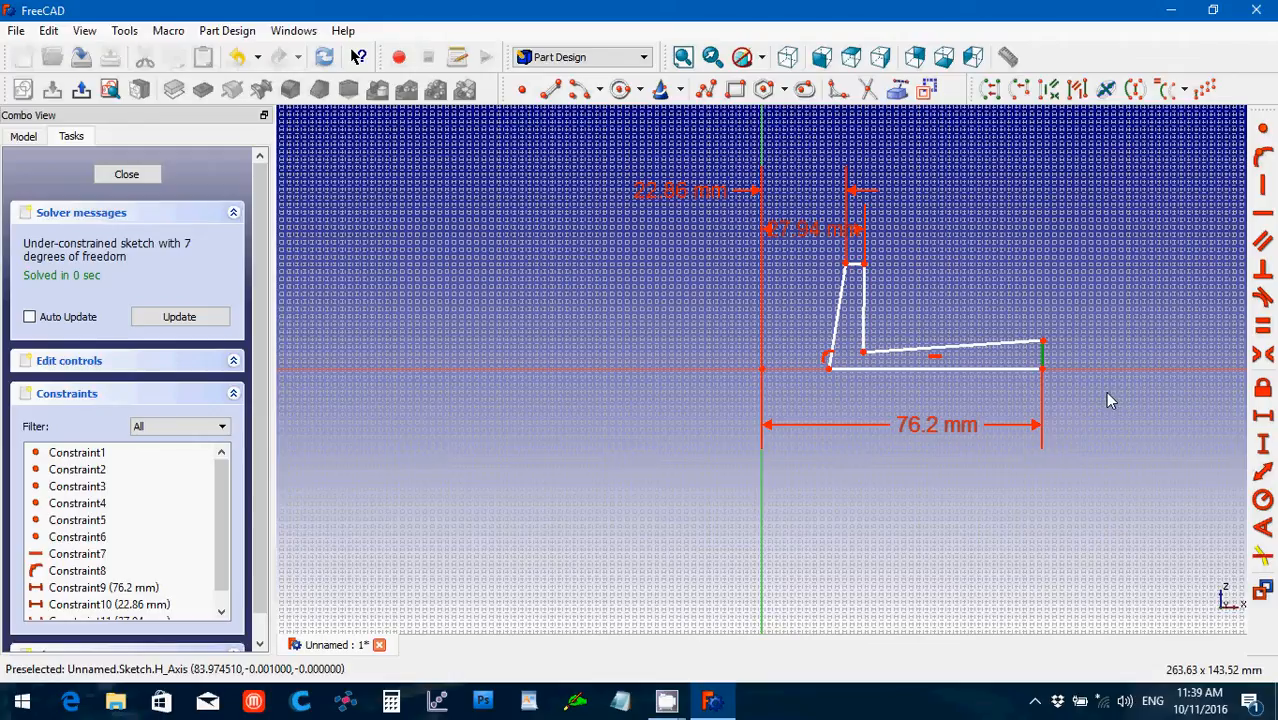
left_click(1265, 446)
type("6.")
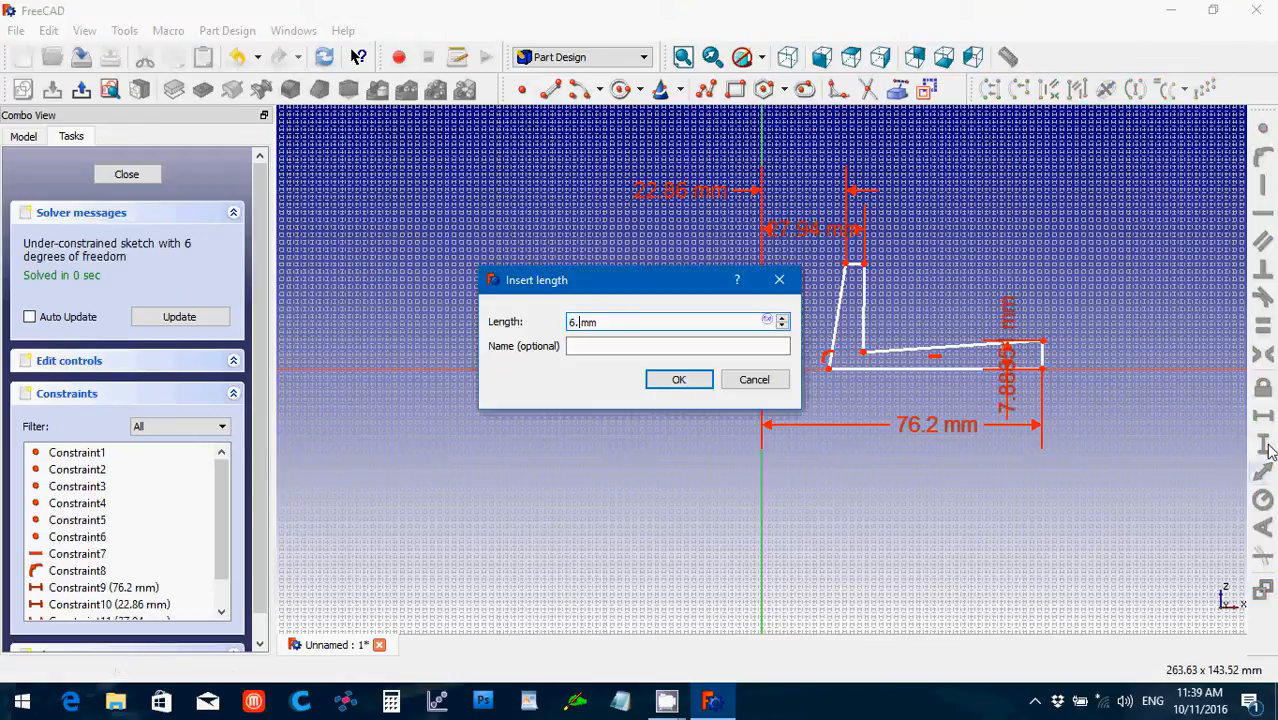
type("35")
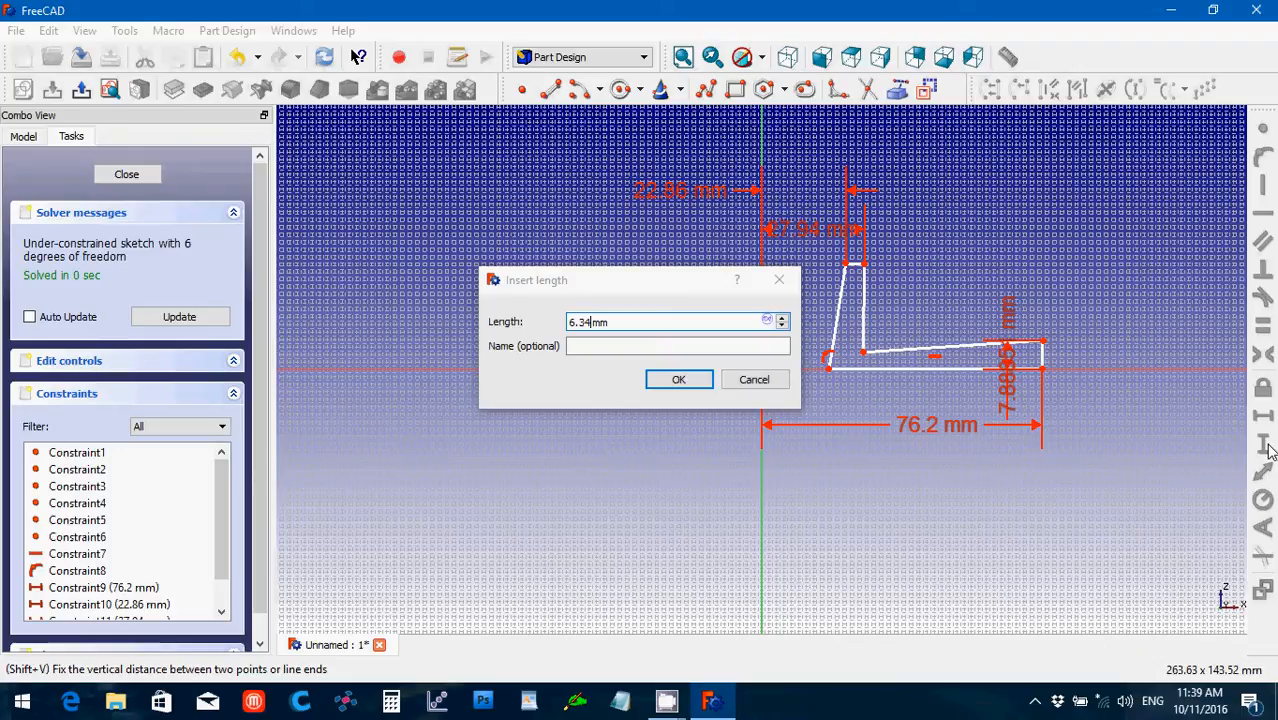
key("Return")
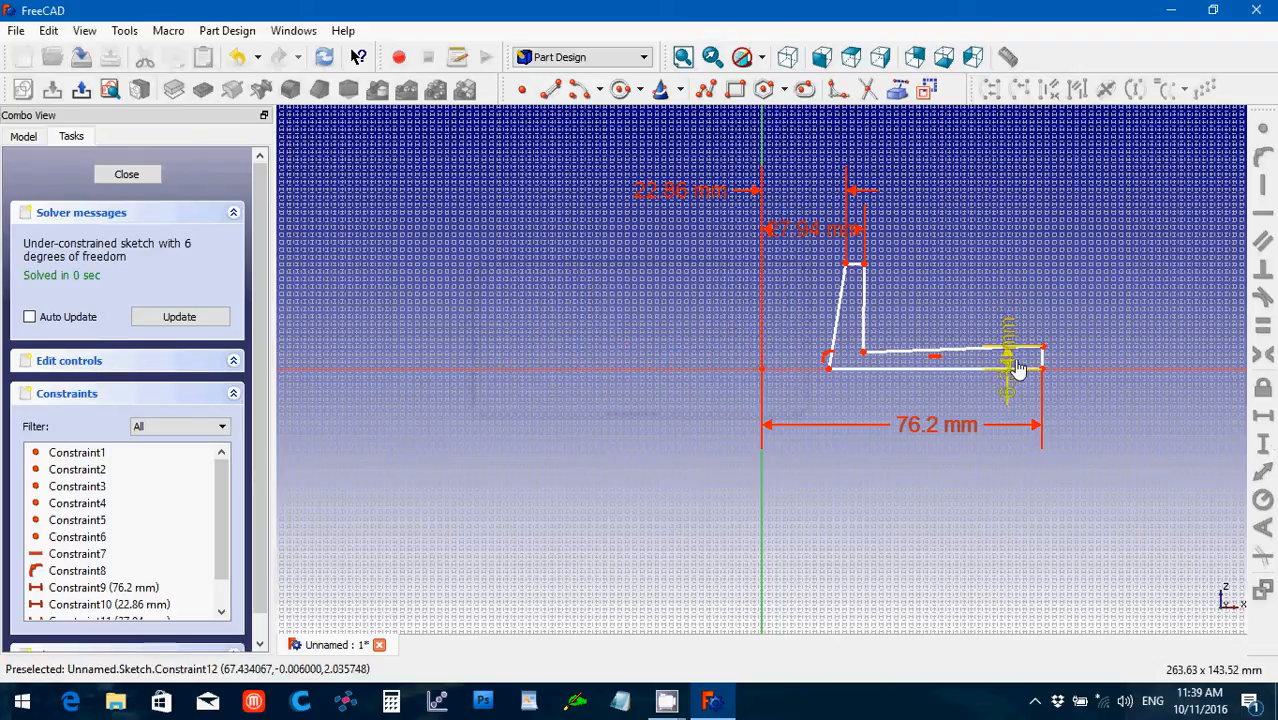
- Place the end edge's vertical dimension clear of the profile, outside its outer end, and change its value to 6.35 mm
left_click_drag(1012, 370, 1095, 447)
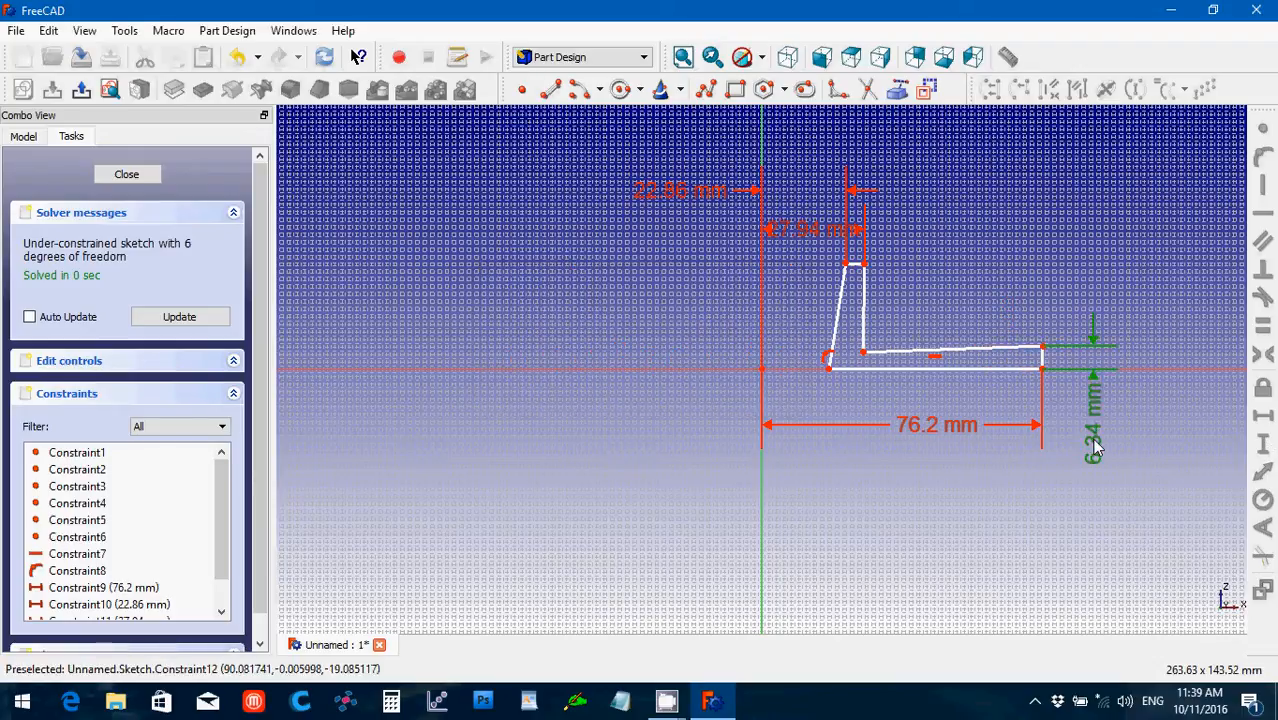
double_click(1095, 447)
type("6.35")
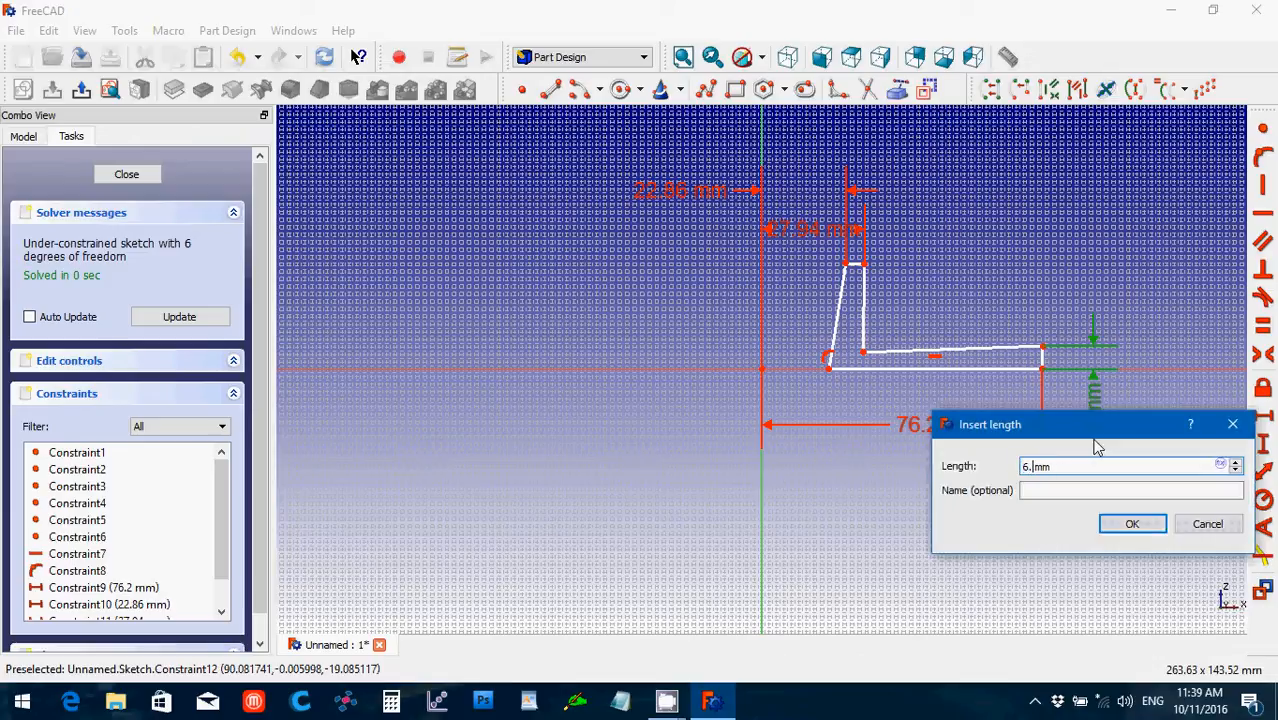
key("Return")
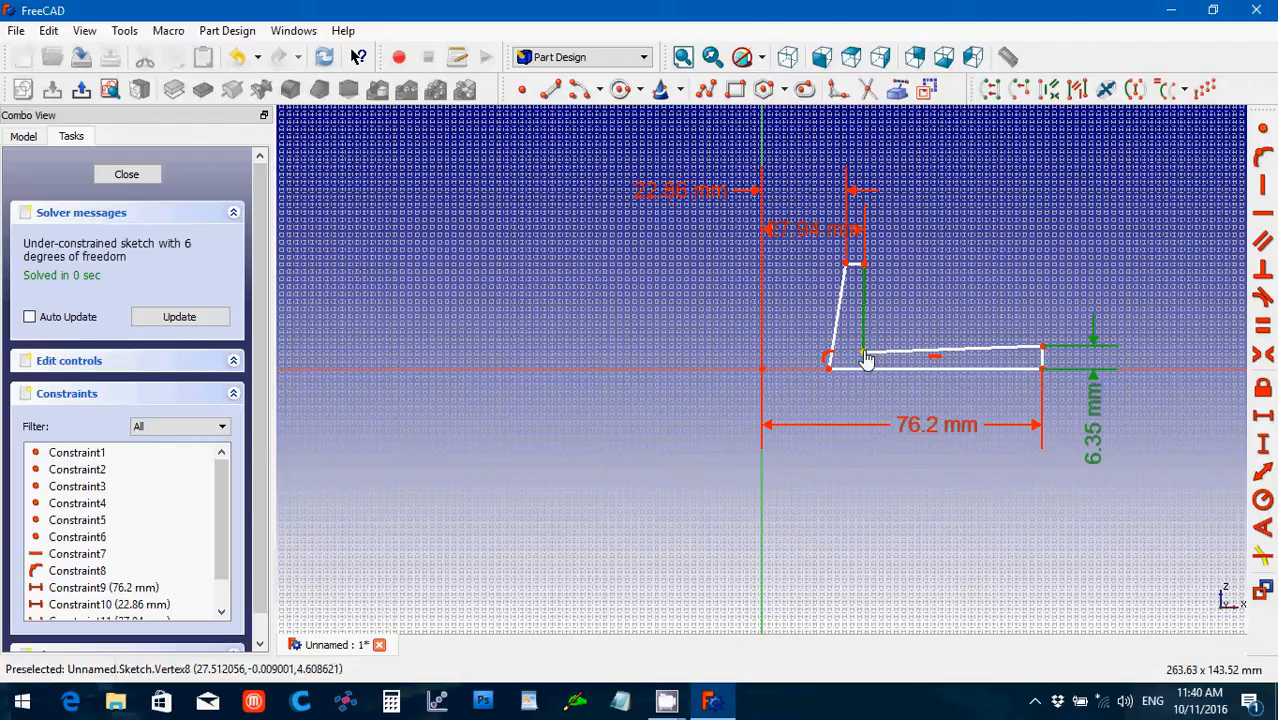
- Raise the corner where the upright meets the base leg so the leg's upper edge is nearly level
left_click_drag(866, 360, 862, 305)
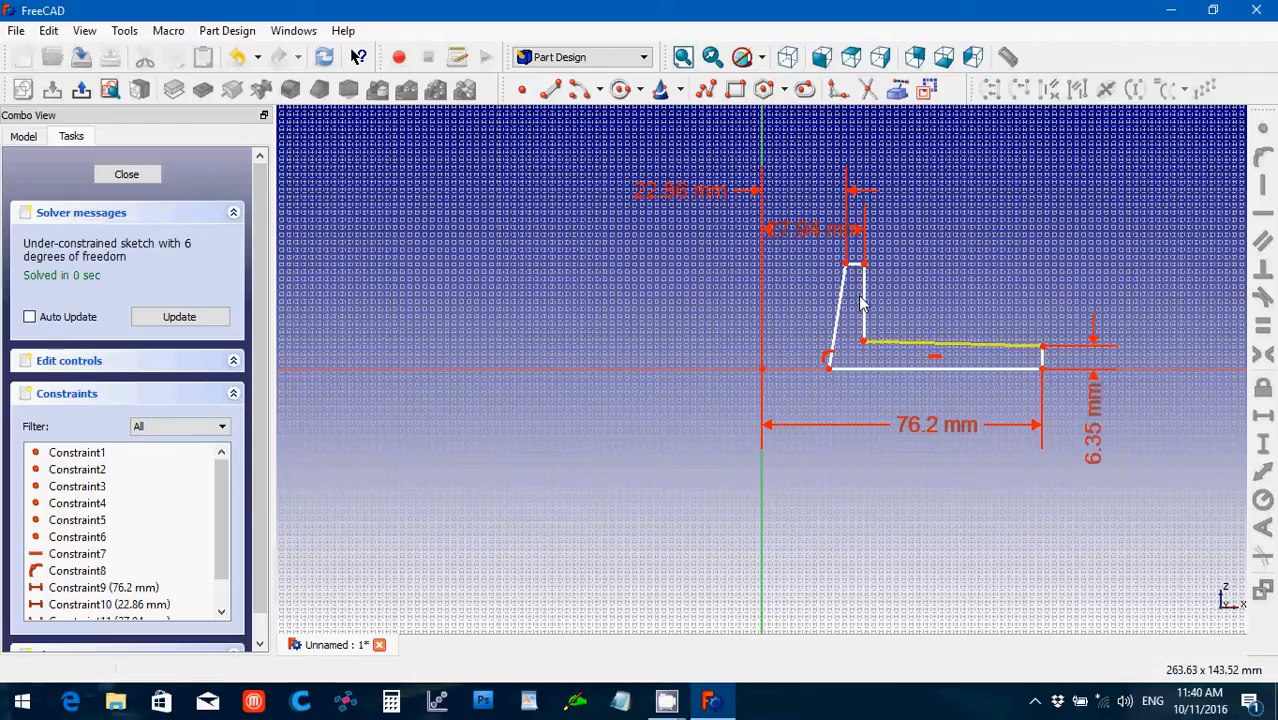
left_click_drag(867, 348, 868, 356)
- Try to apply a vertical distance constraint between the base leg's upper edge and the horizontal axis
left_click(868, 356)
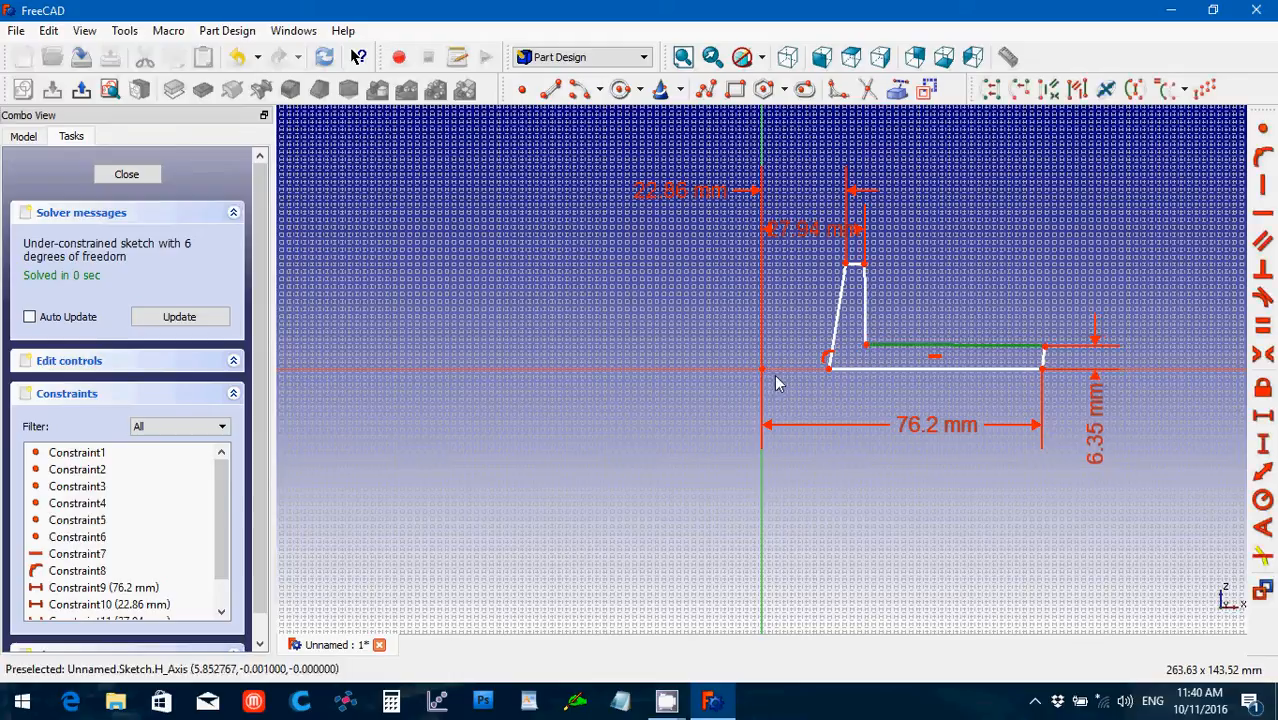
left_click(785, 374)
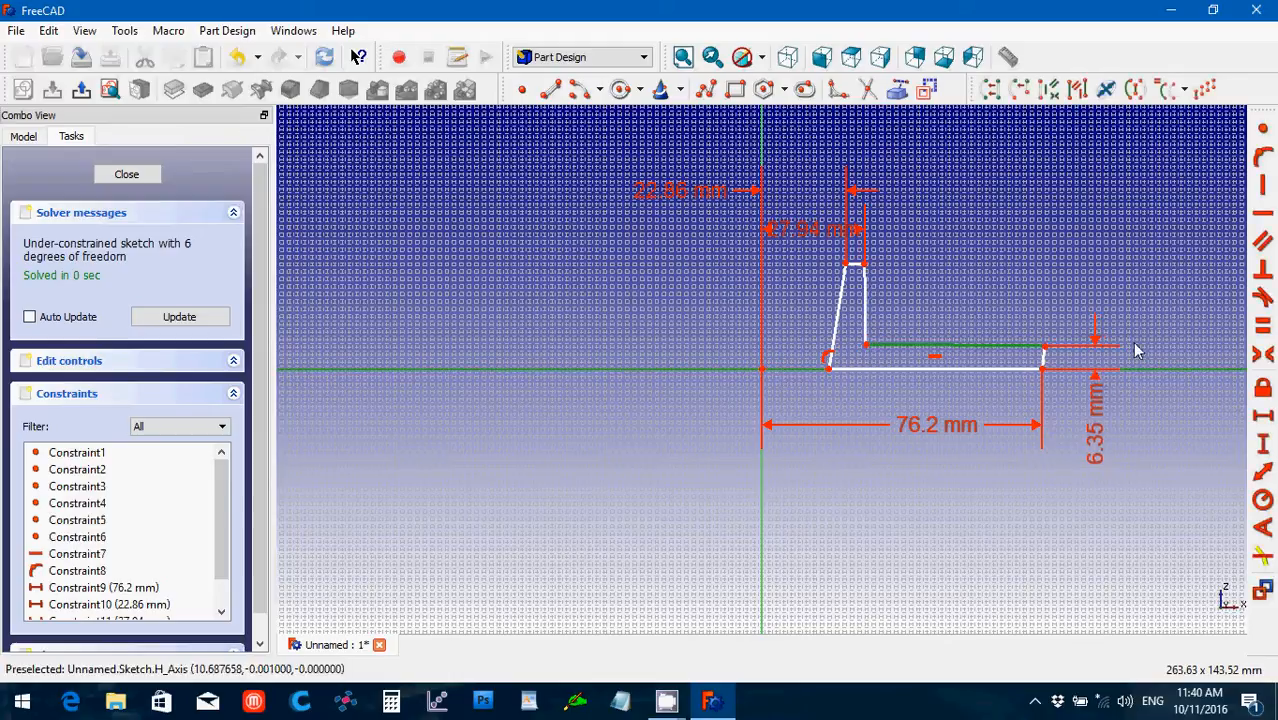
left_click(1264, 447)
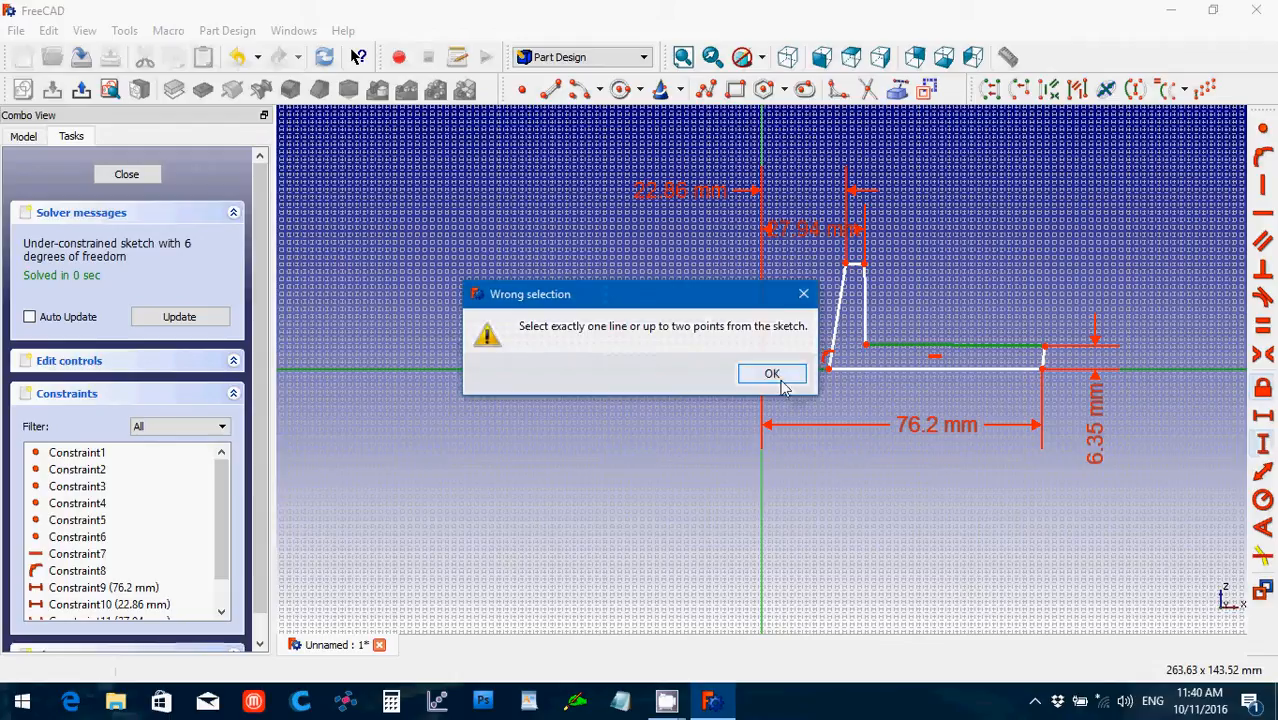
left_click(772, 373)
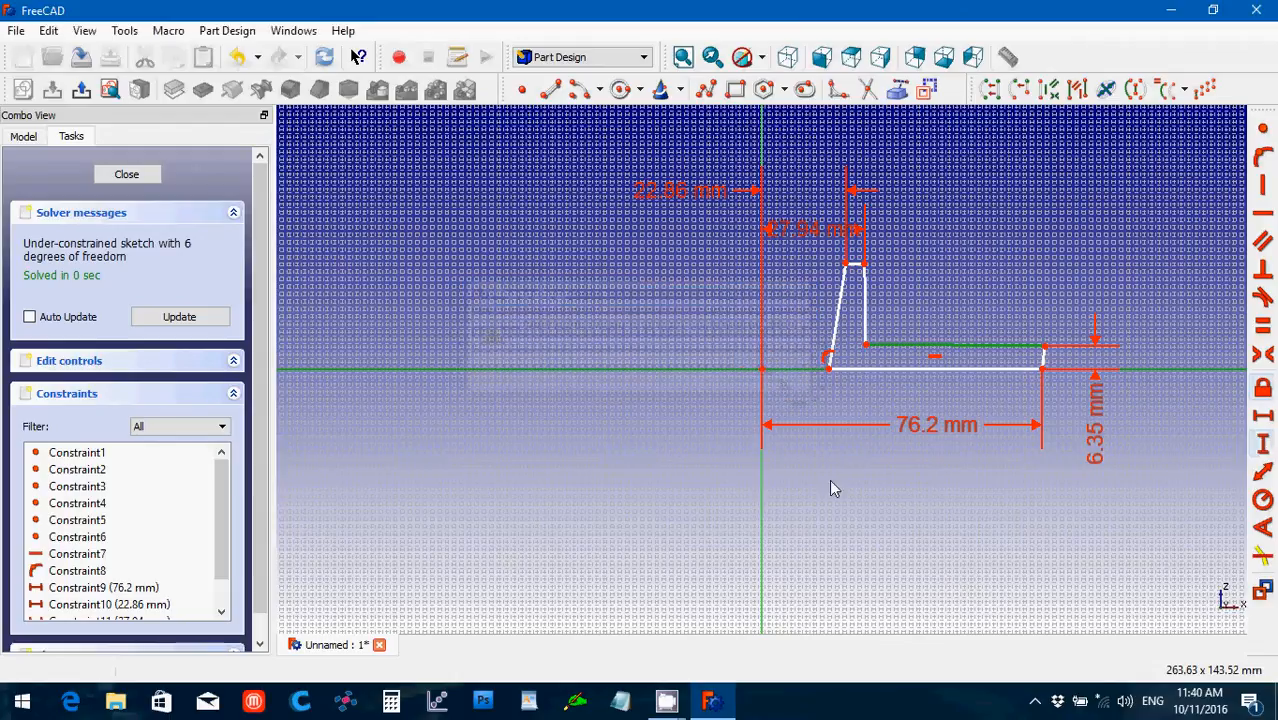
- Add a vertical distance constraint between the horizontal axis and the corner joining the upright to the base leg's upper edge
left_click(866, 347)
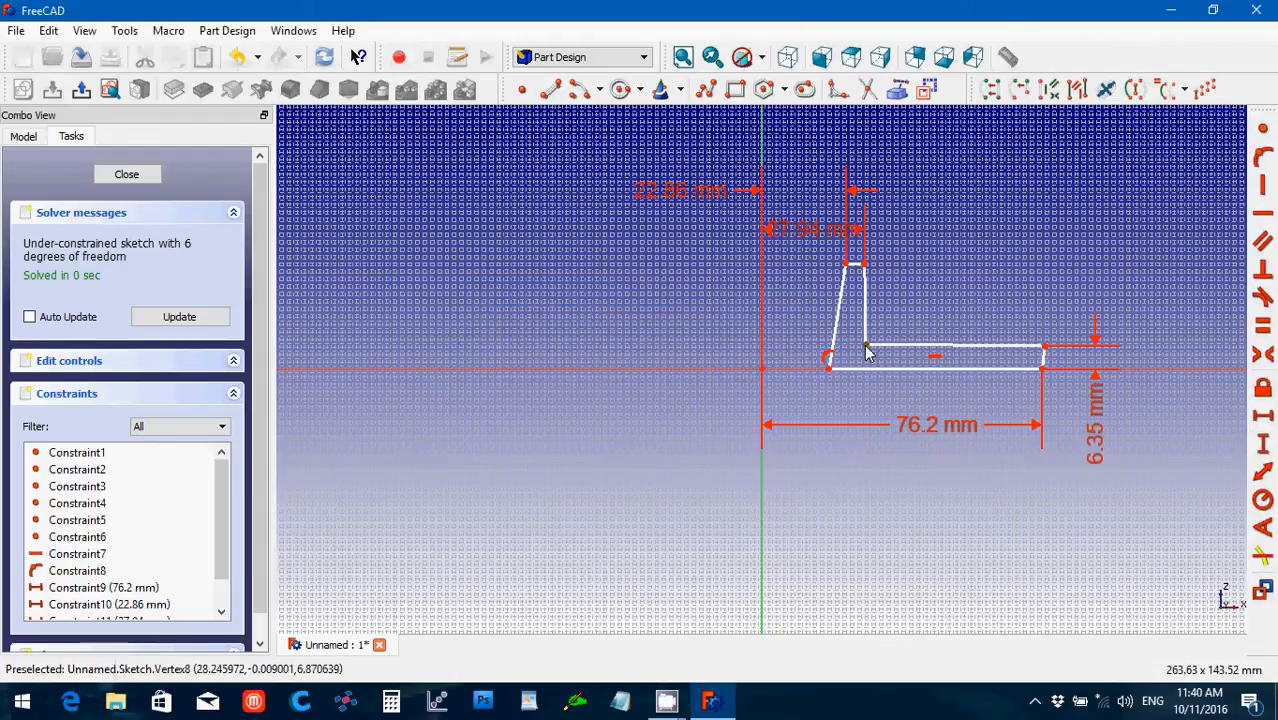
left_click(755, 374)
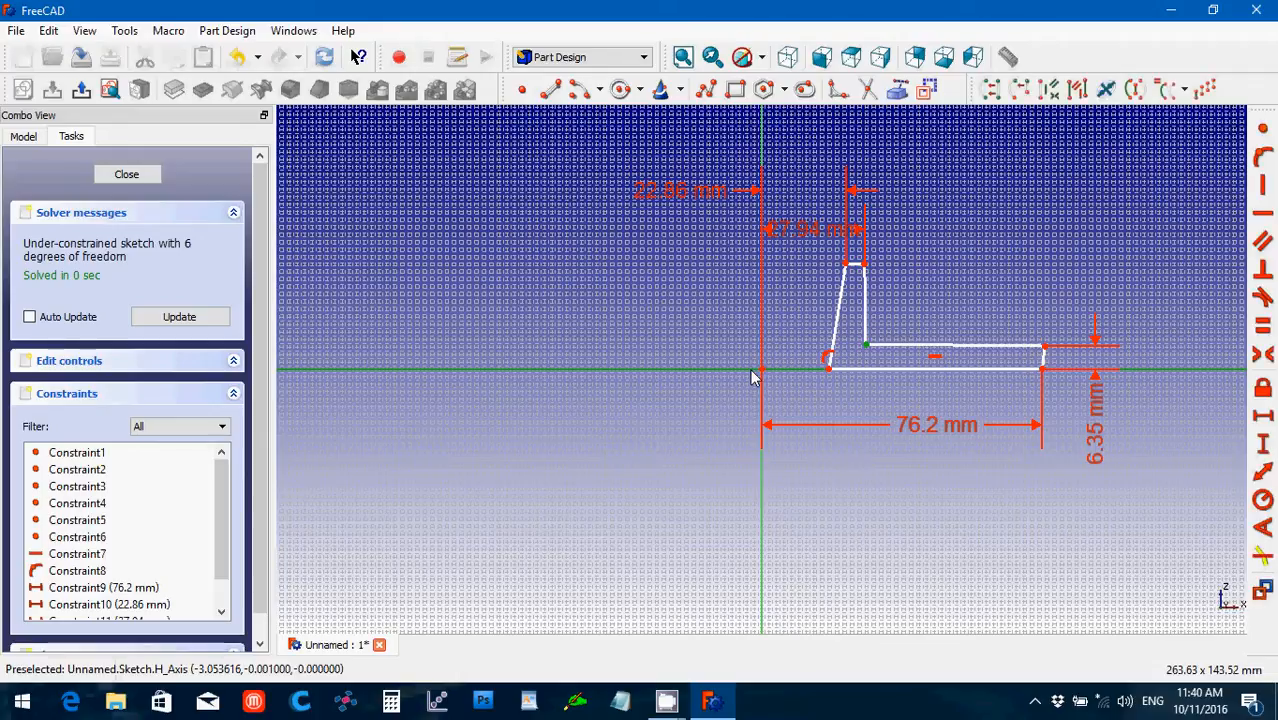
key("6")
key("3")
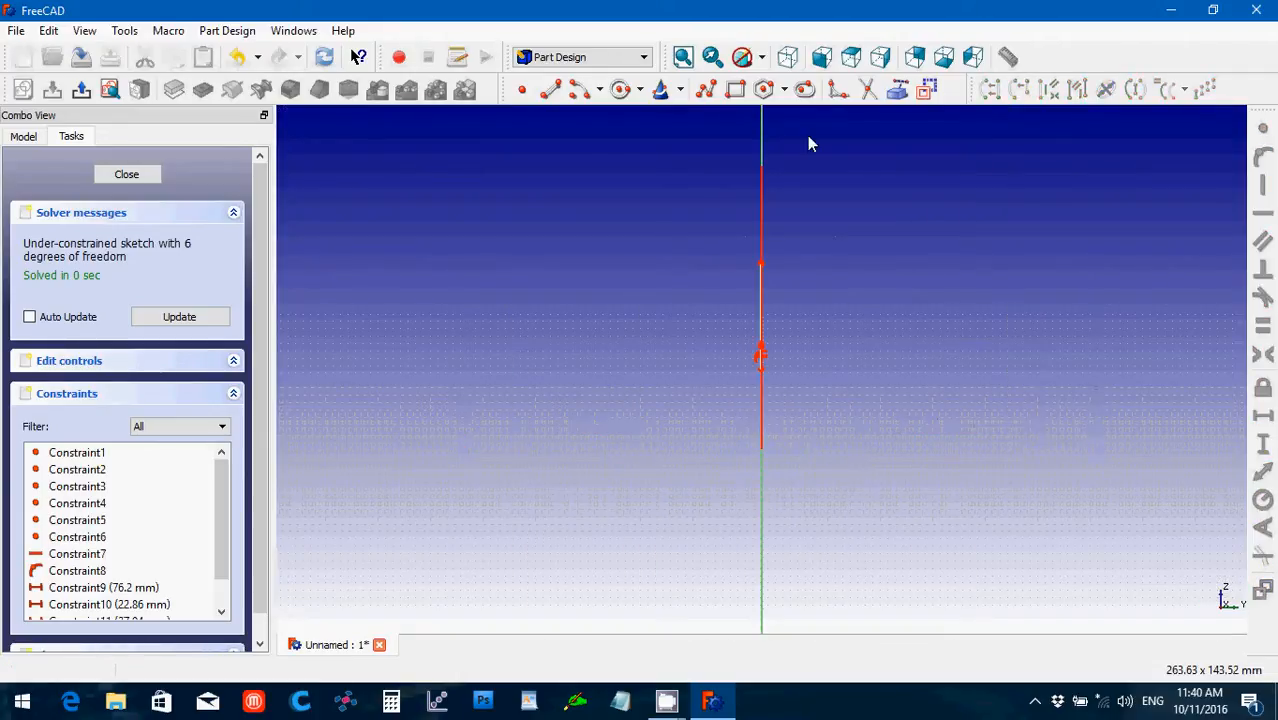
left_click(850, 57)
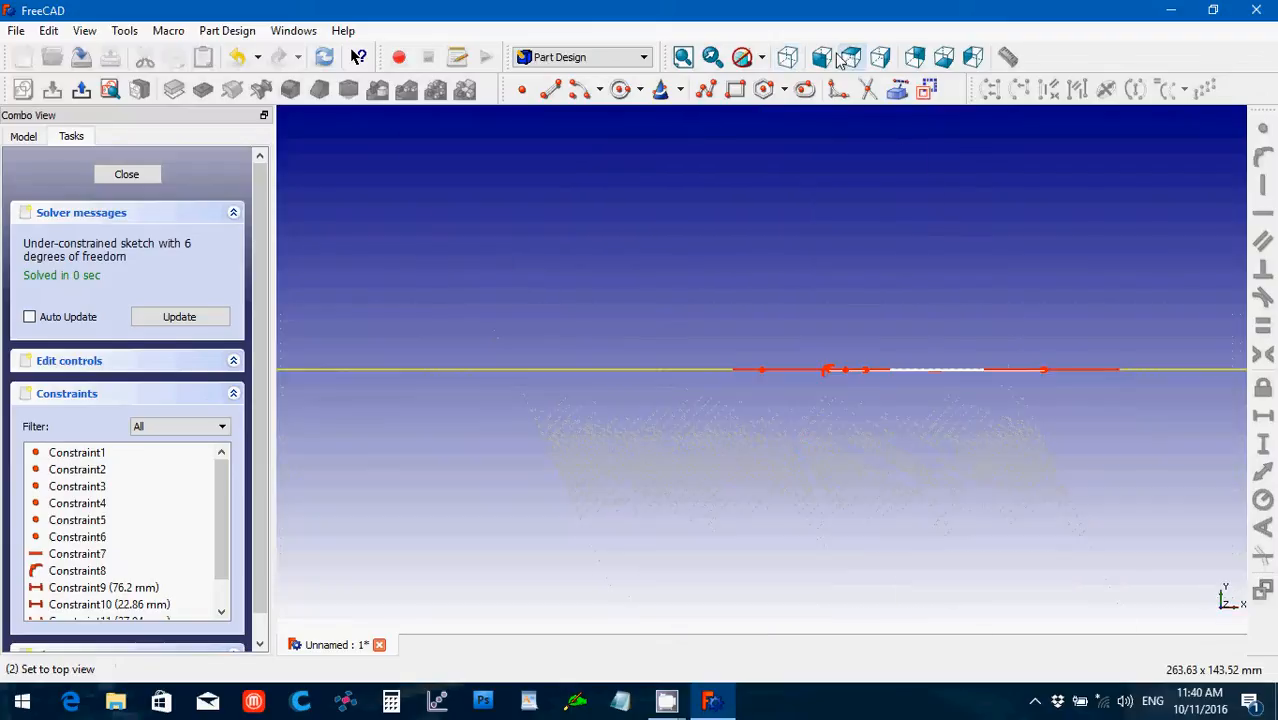
left_click(821, 57)
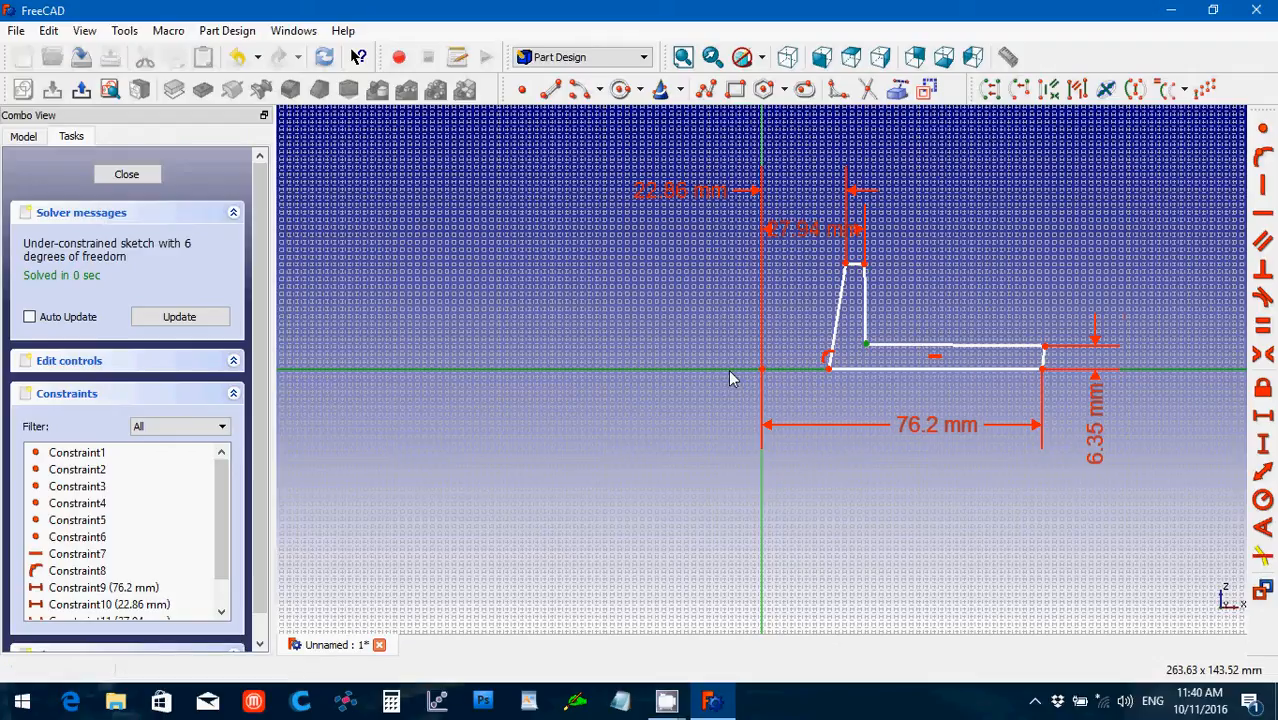
key("Left")
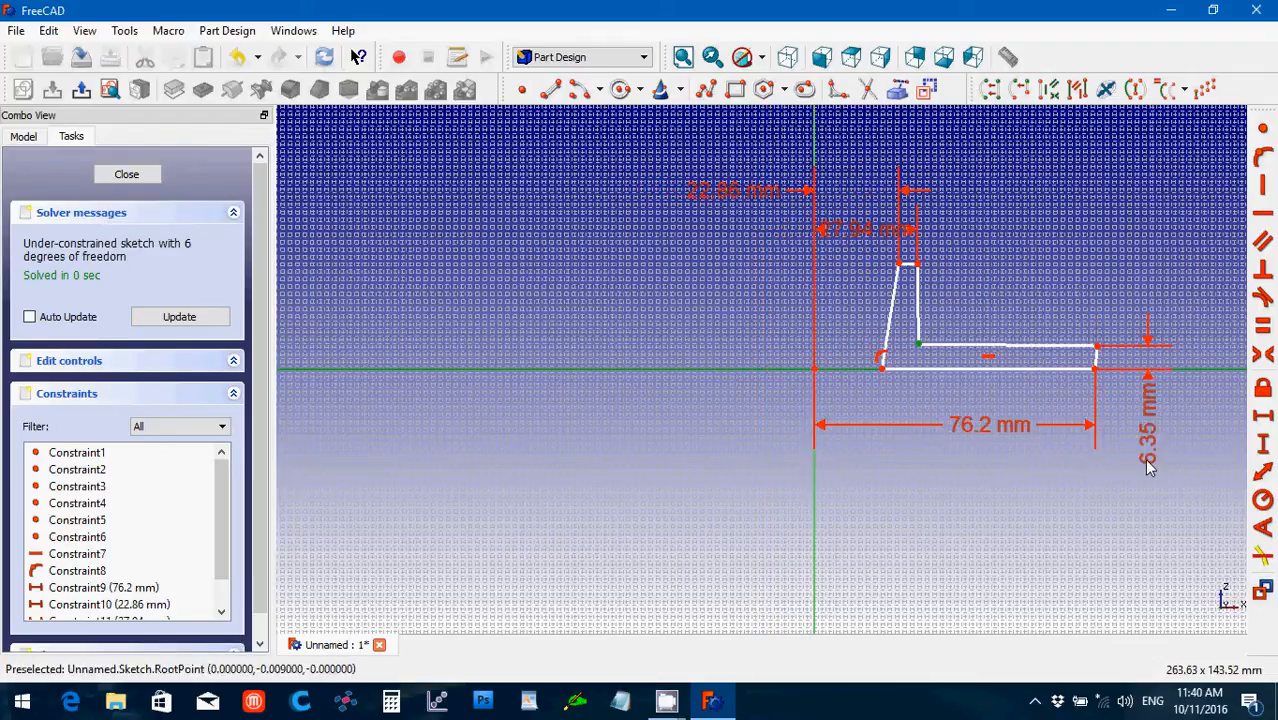
left_click(1263, 448)
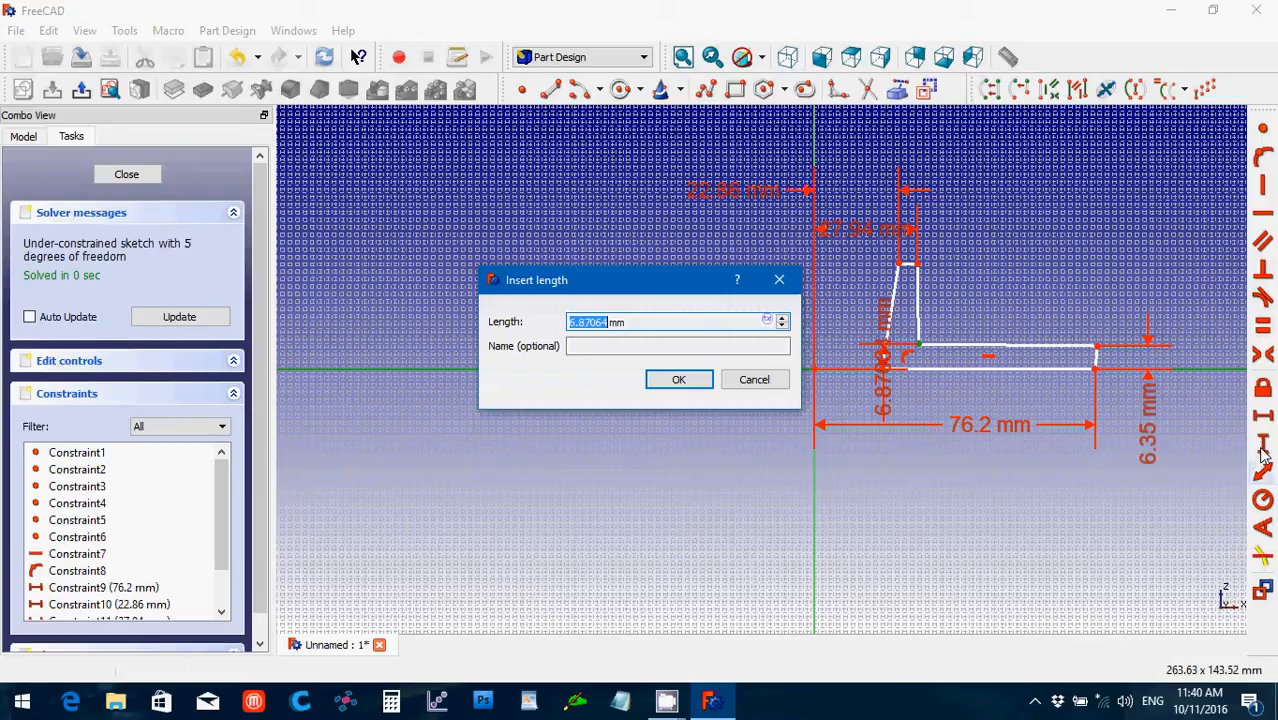
type("6.86")
key("Return")
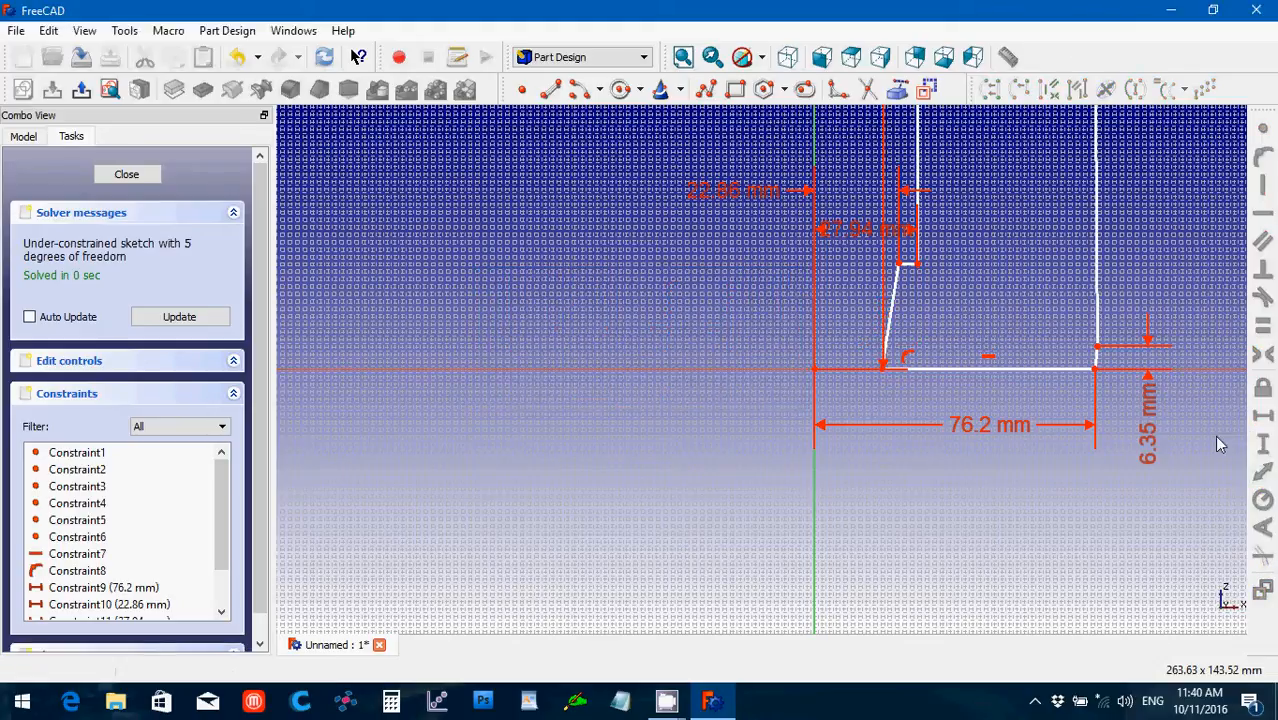
- Change the oversized vertical distance of the corner between upright and base leg to 6,350 mm
scroll(964, 561, "down", 1)
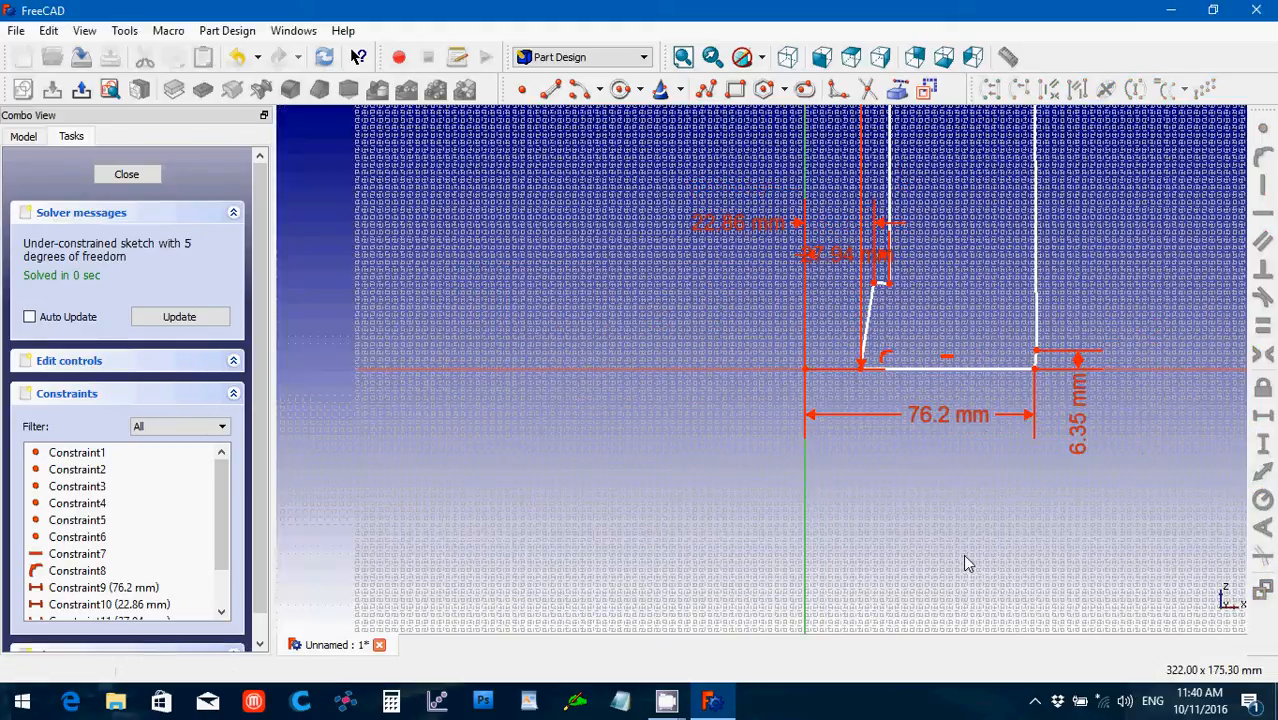
scroll(727, 515, "down", 10)
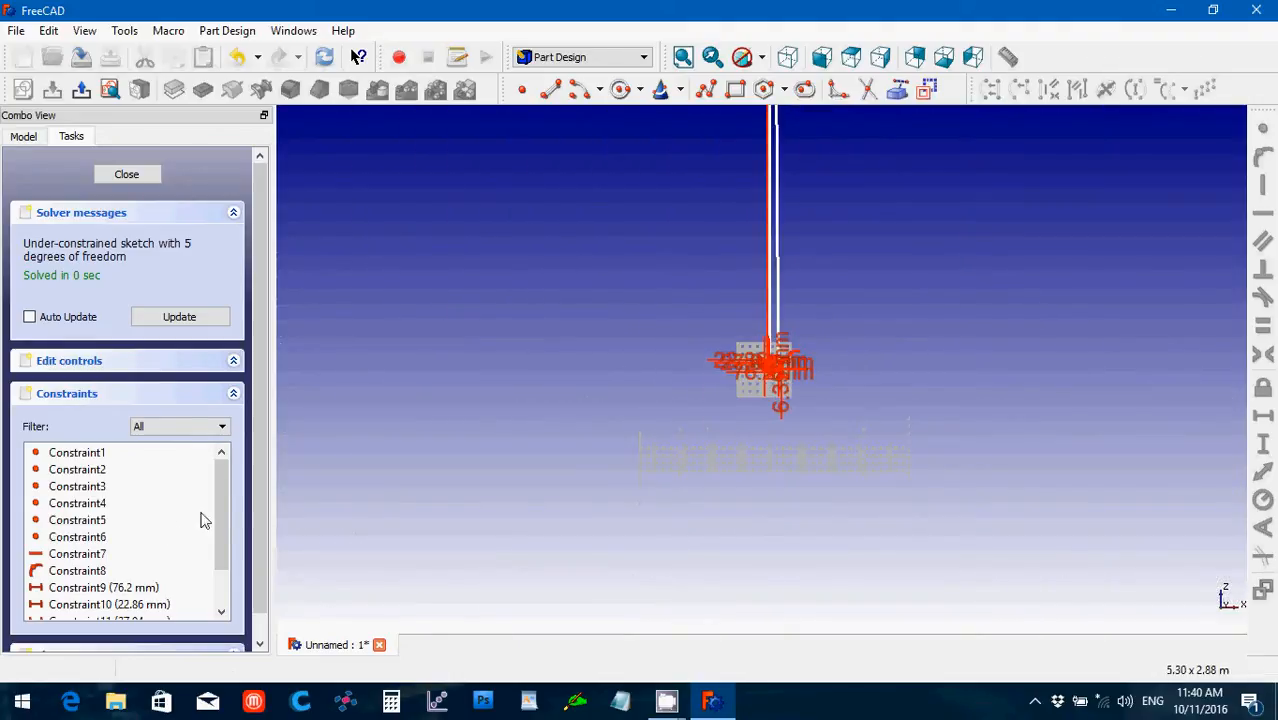
scroll(225, 530, "down", 1)
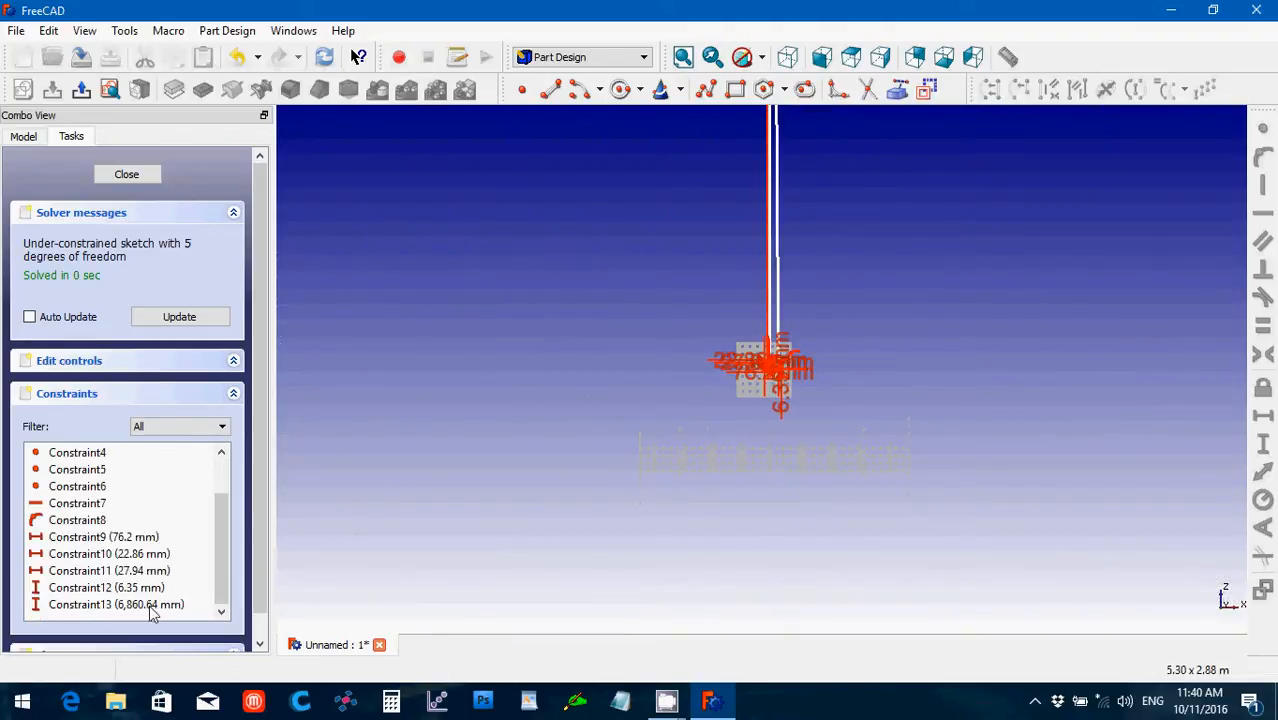
left_click(149, 605)
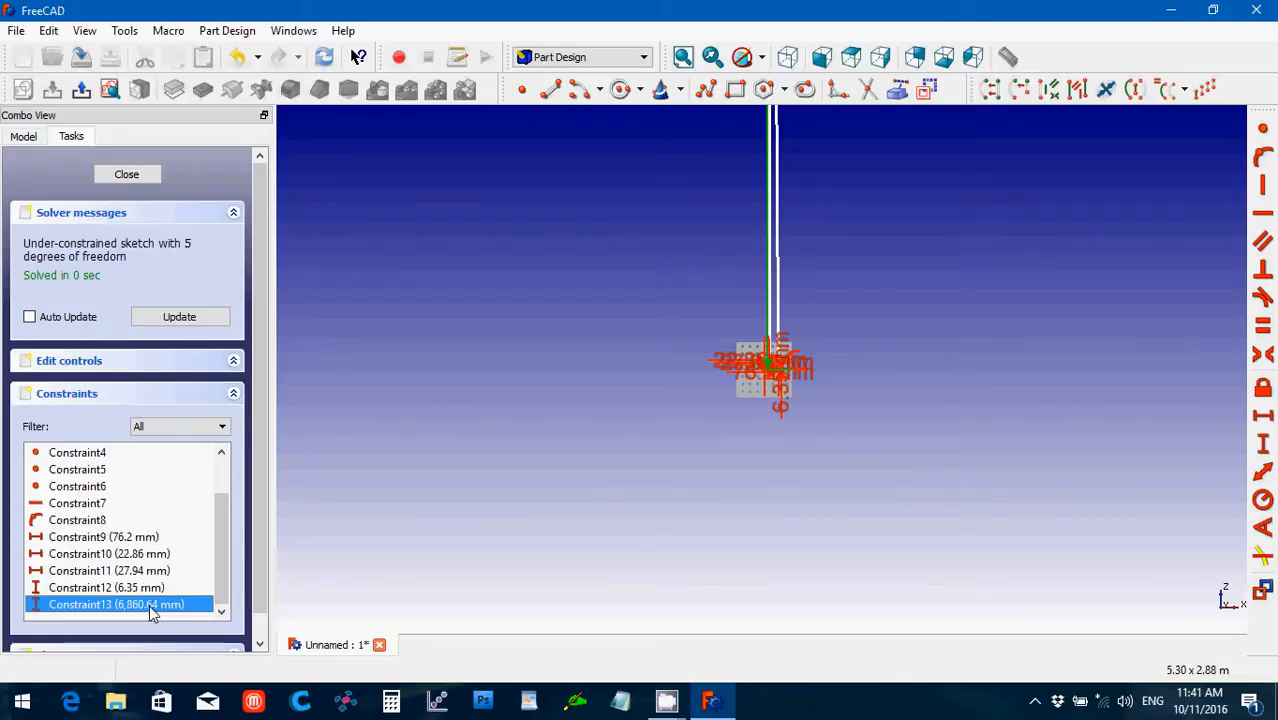
double_click(149, 605)
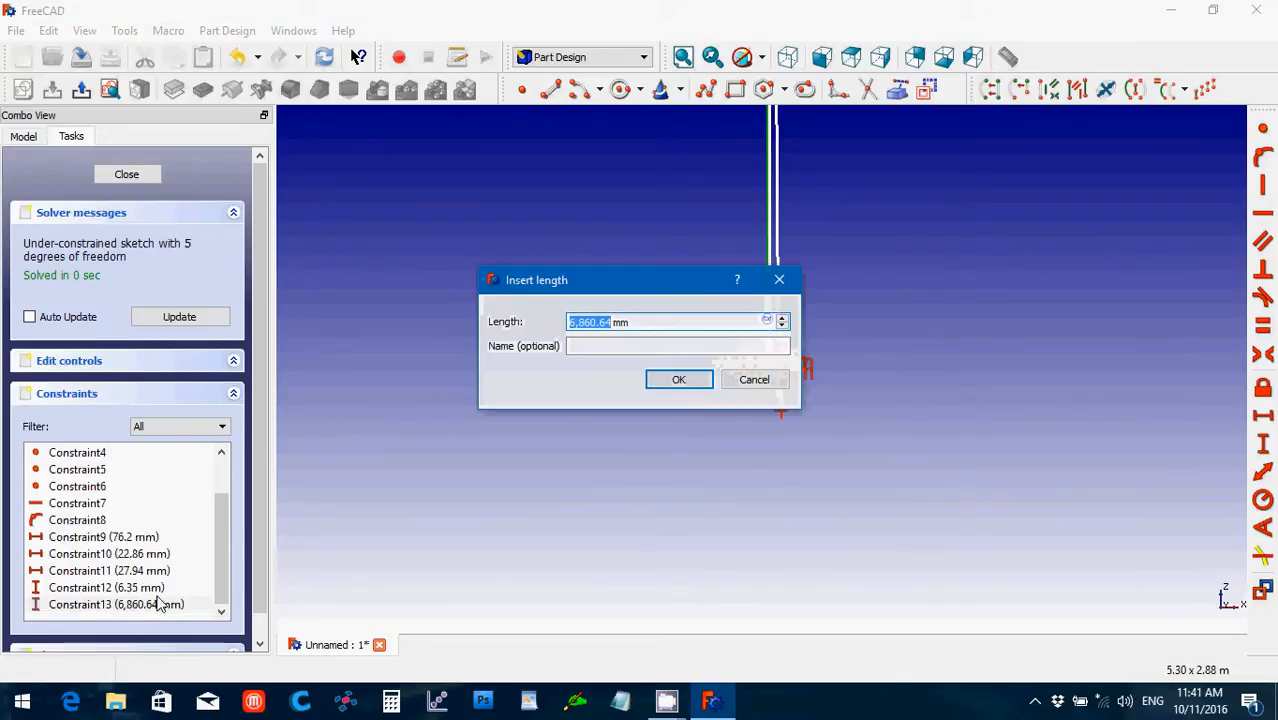
key("Delete")
key("shift+Home")
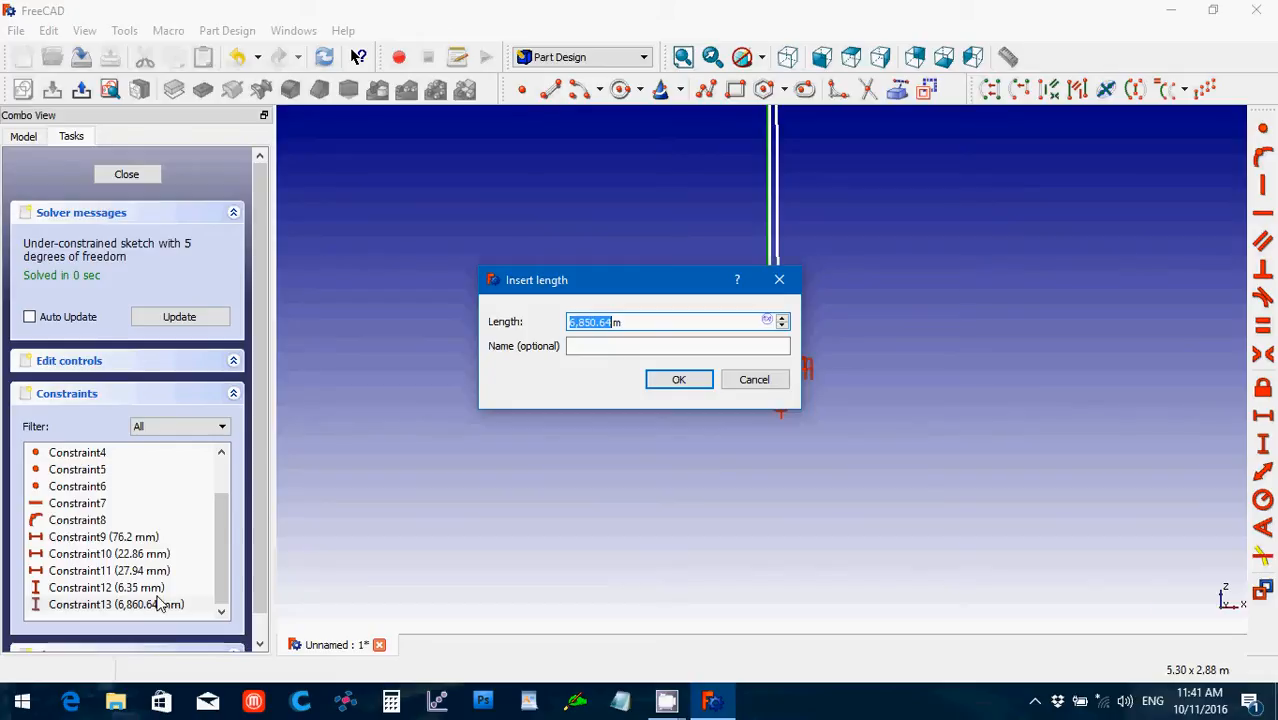
type("6.35")
key("Return")
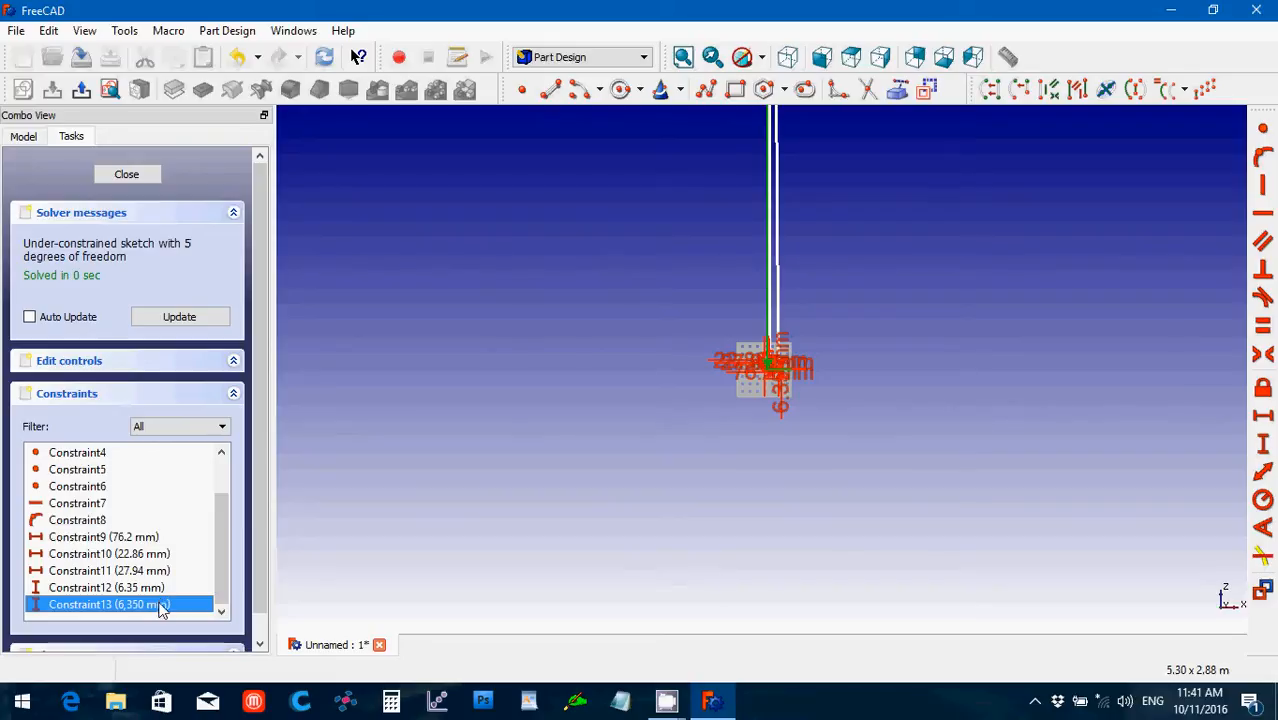
- Set the vertical distance from the horizontal axis to the corner between upright and base leg to 6.35 mm
double_click(110, 604)
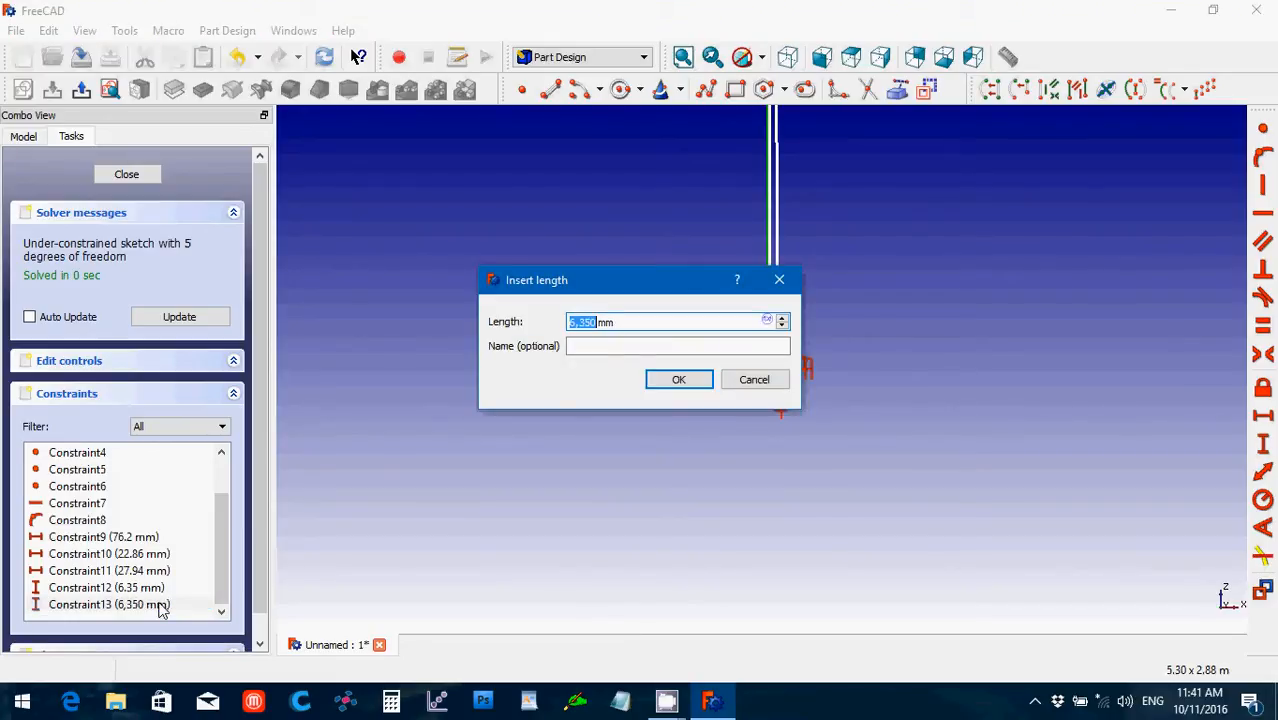
type("6.35")
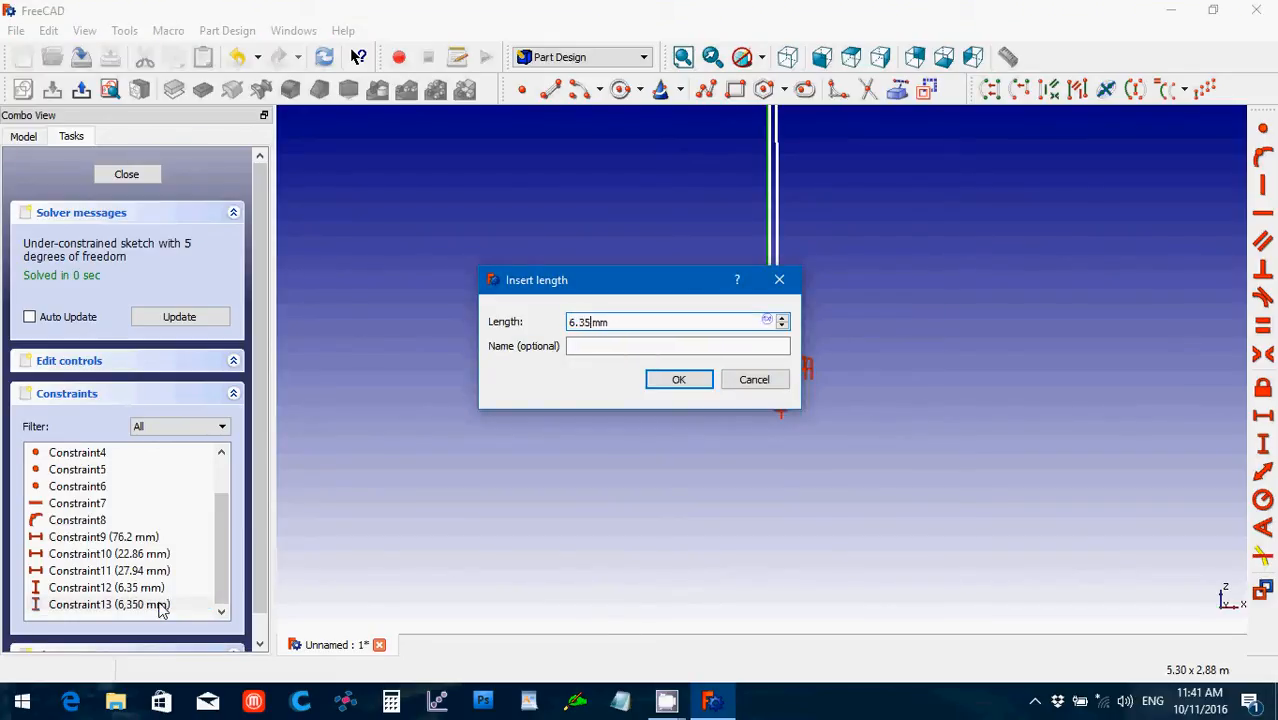
key("Return")
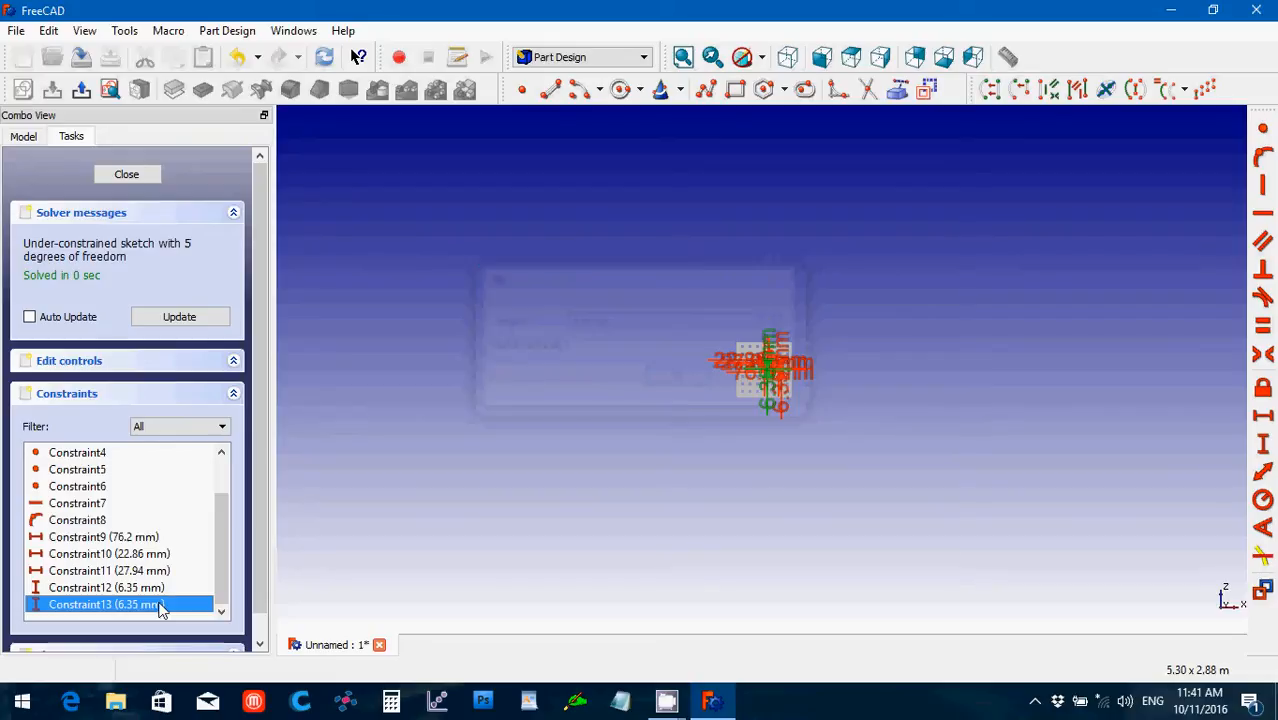
left_click(683, 57)
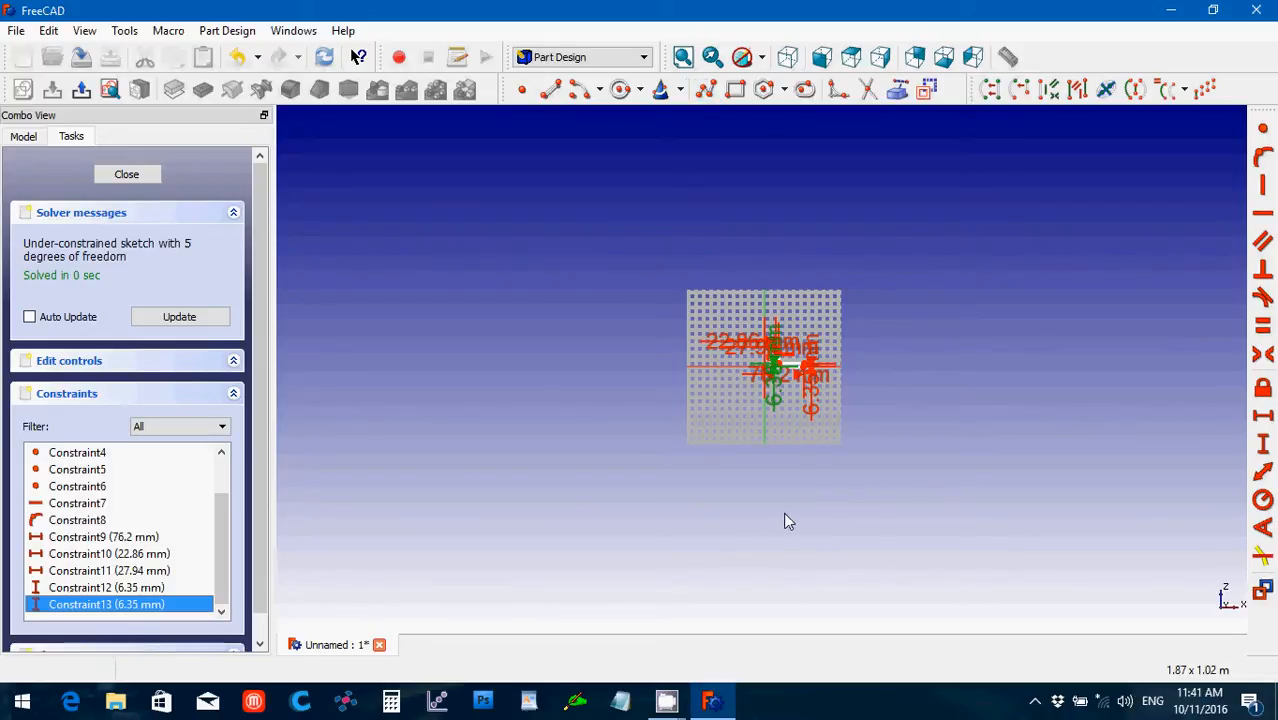
left_click(732, 519)
scroll(732, 519, "up", 1)
scroll(730, 519, "up", 10)
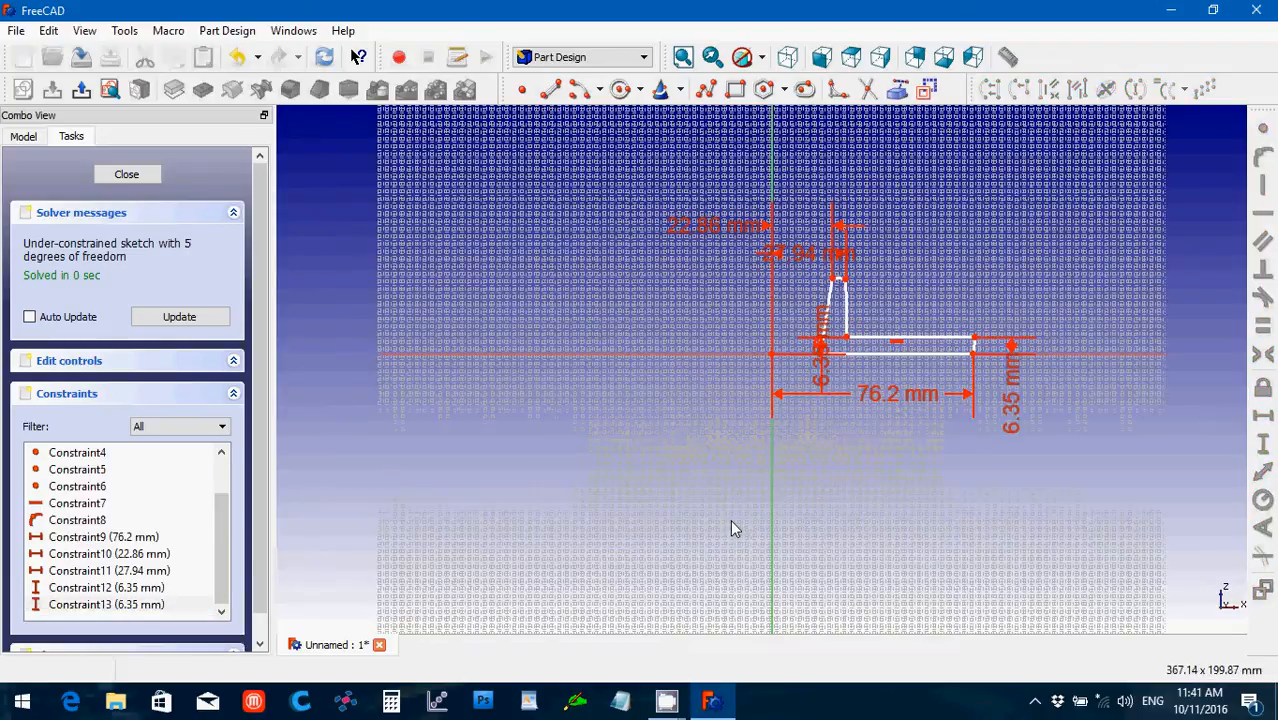
- Move the inner corner's 6.35 mm vertical dimension clear below the base leg and constrain the leg's short outer end edge to vertical
scroll(730, 519, "down", 1)
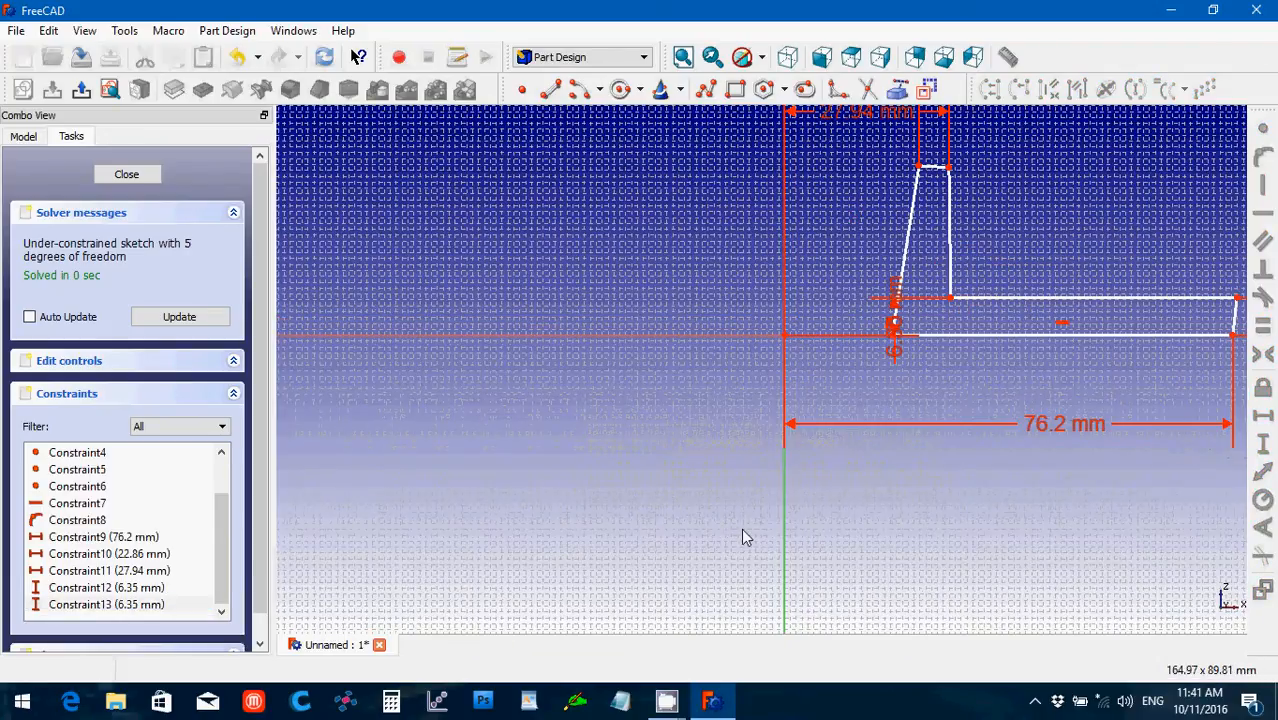
key("Left")
key("Left")
key("Left")
key("Left")
key("Left")
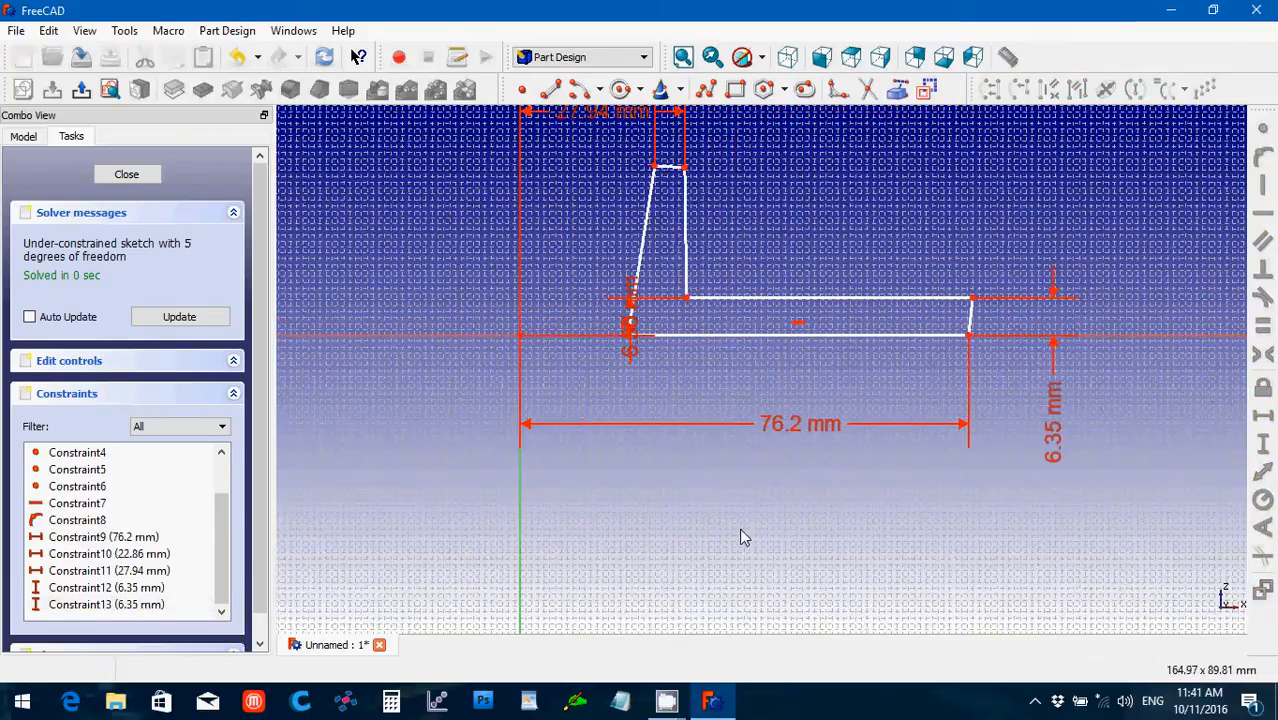
key("Down")
key("Down")
key("Down")
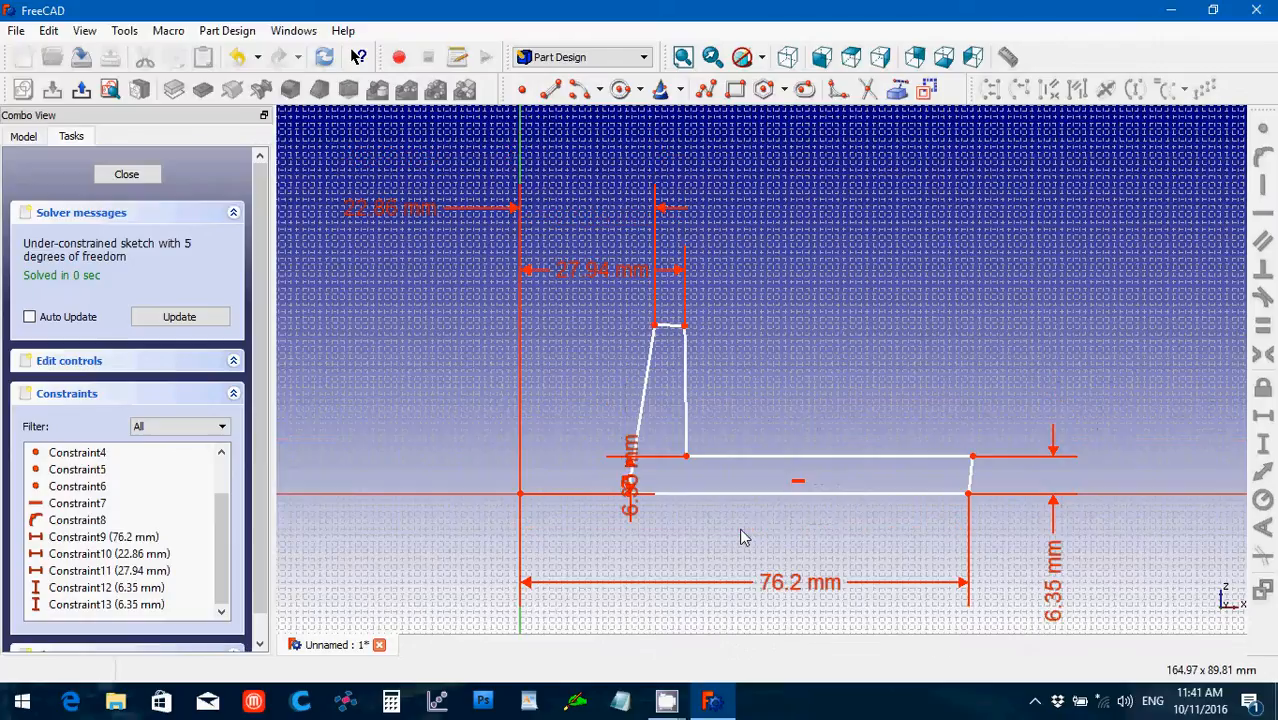
left_click_drag(633, 499, 705, 577)
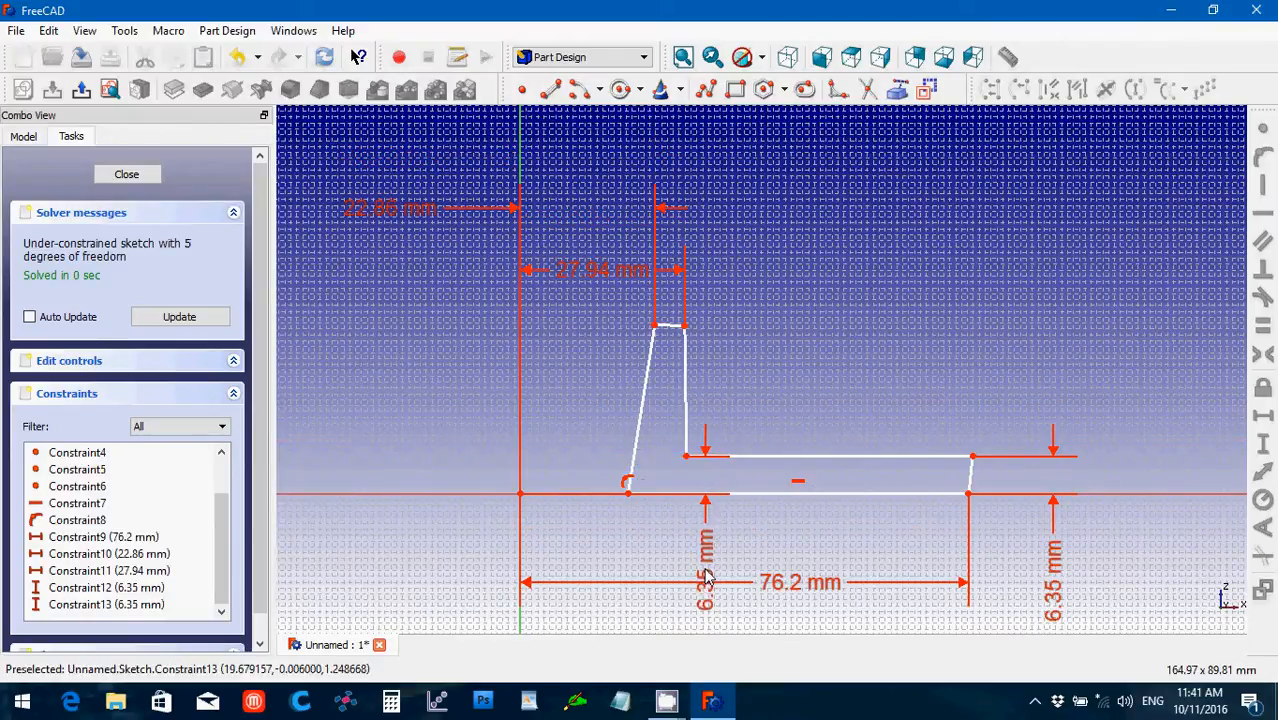
left_click(970, 475)
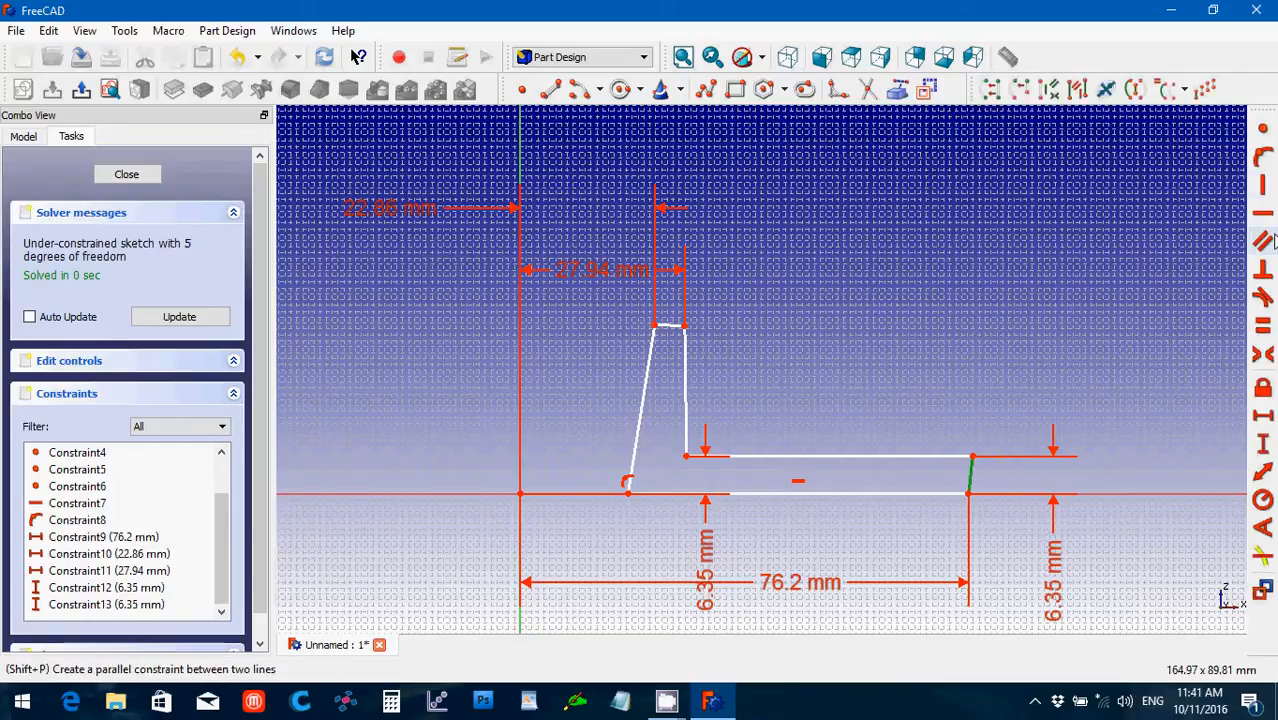
left_click(1263, 184)
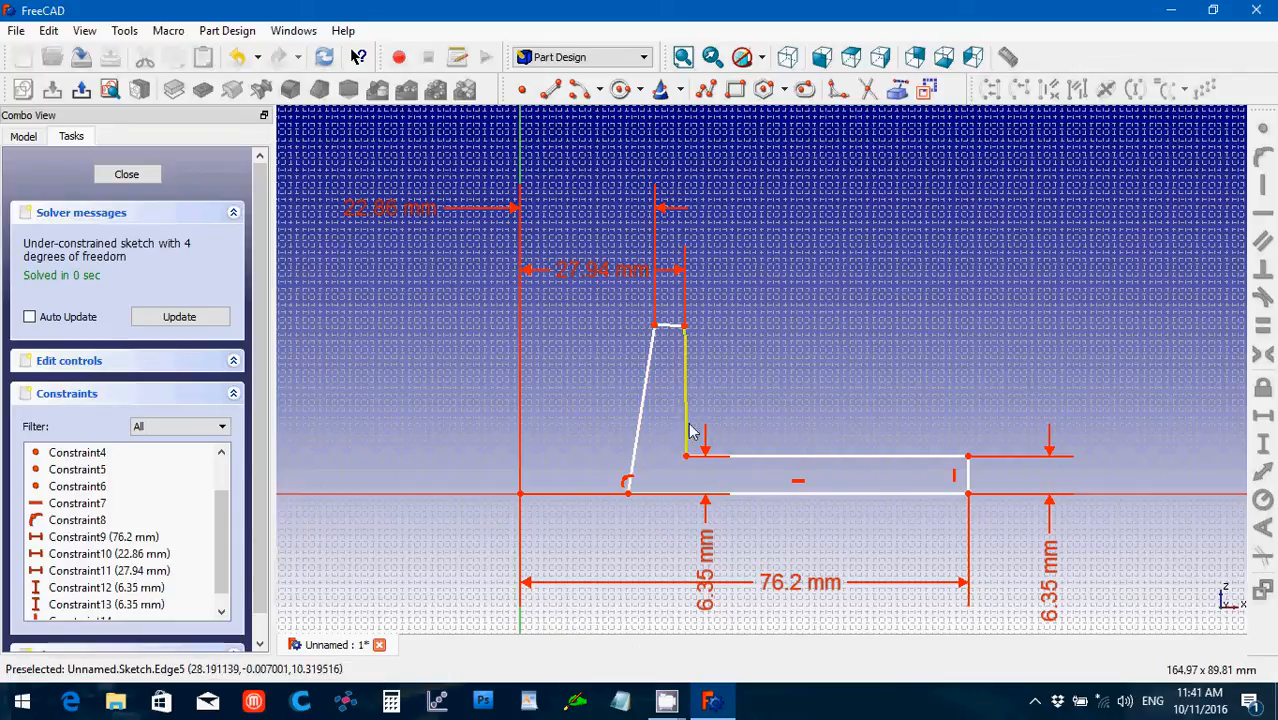
left_click(652, 360)
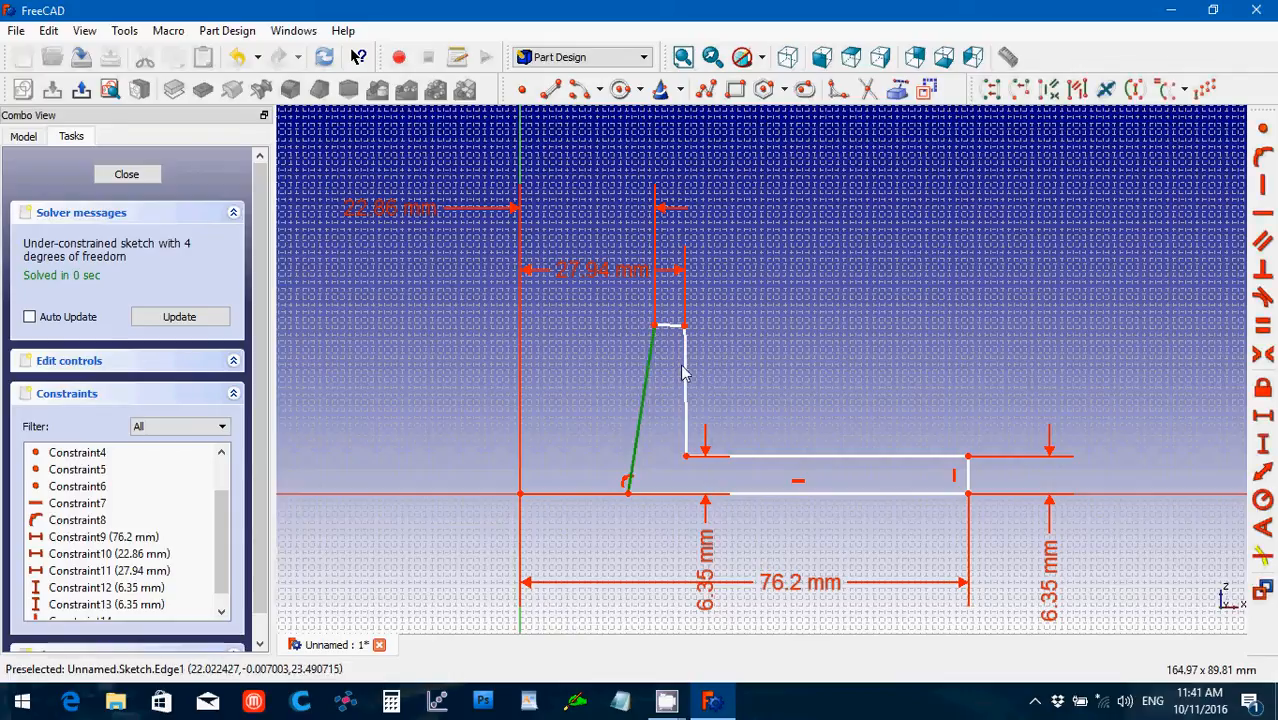
left_click(686, 372)
left_click(567, 392)
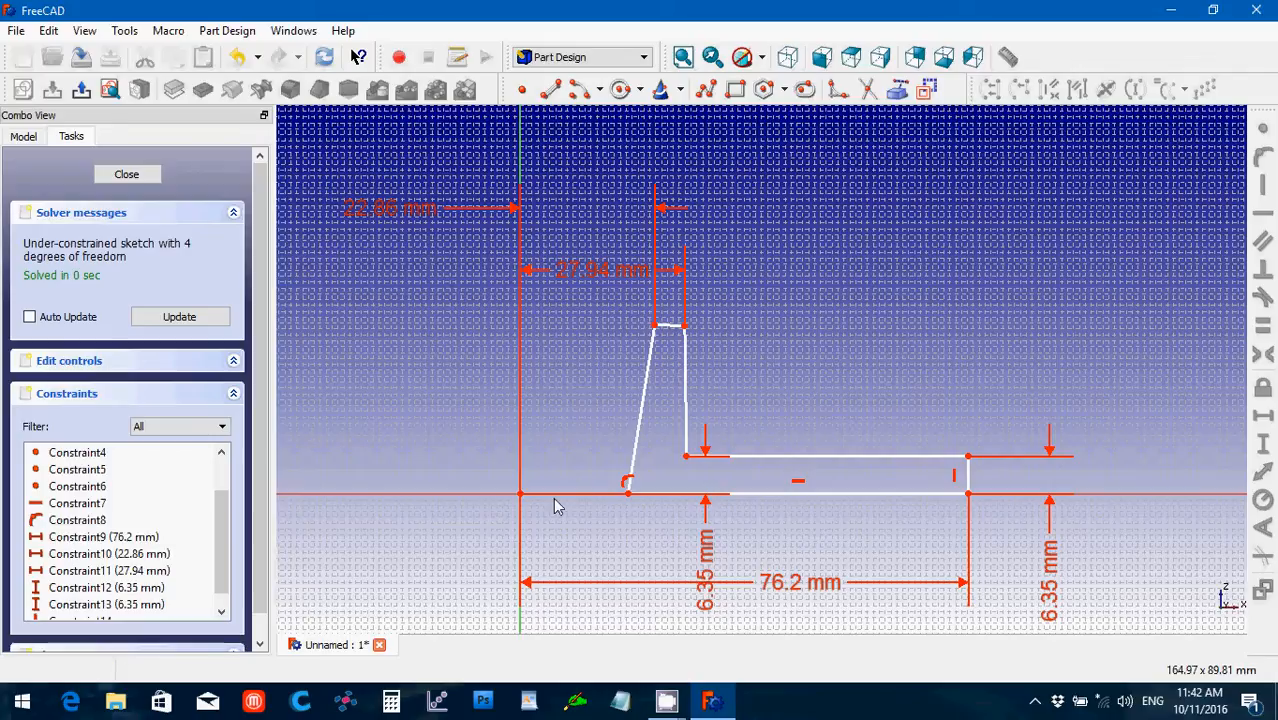
- Constrain the angle between the horizontal axis and the upright's edge nearest the vertical axis to 88°
left_click(490, 494)
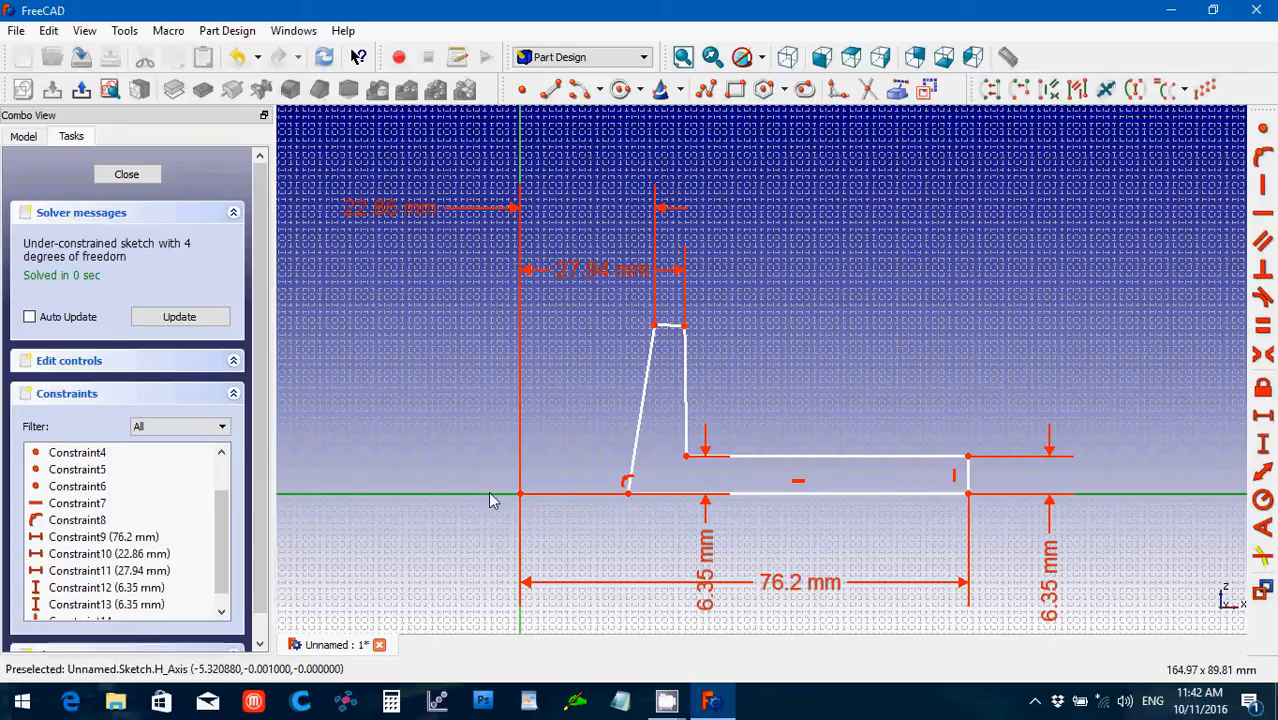
left_click(643, 418)
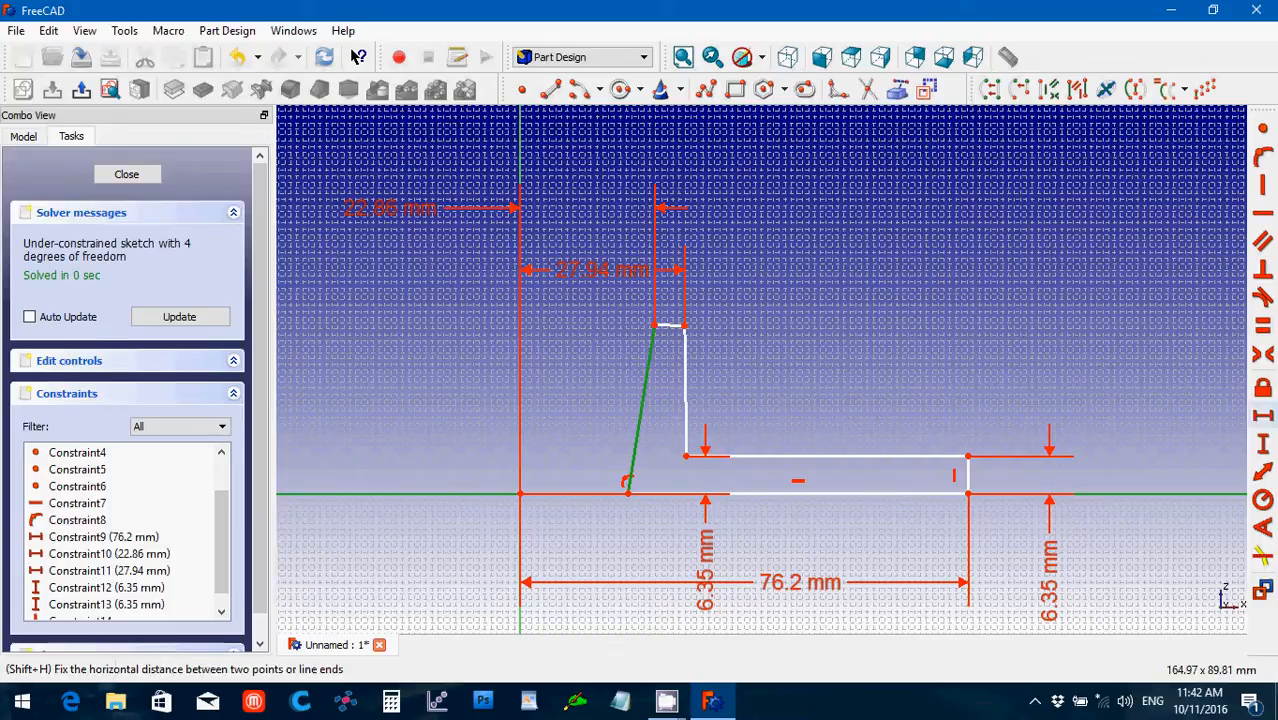
left_click(1263, 530)
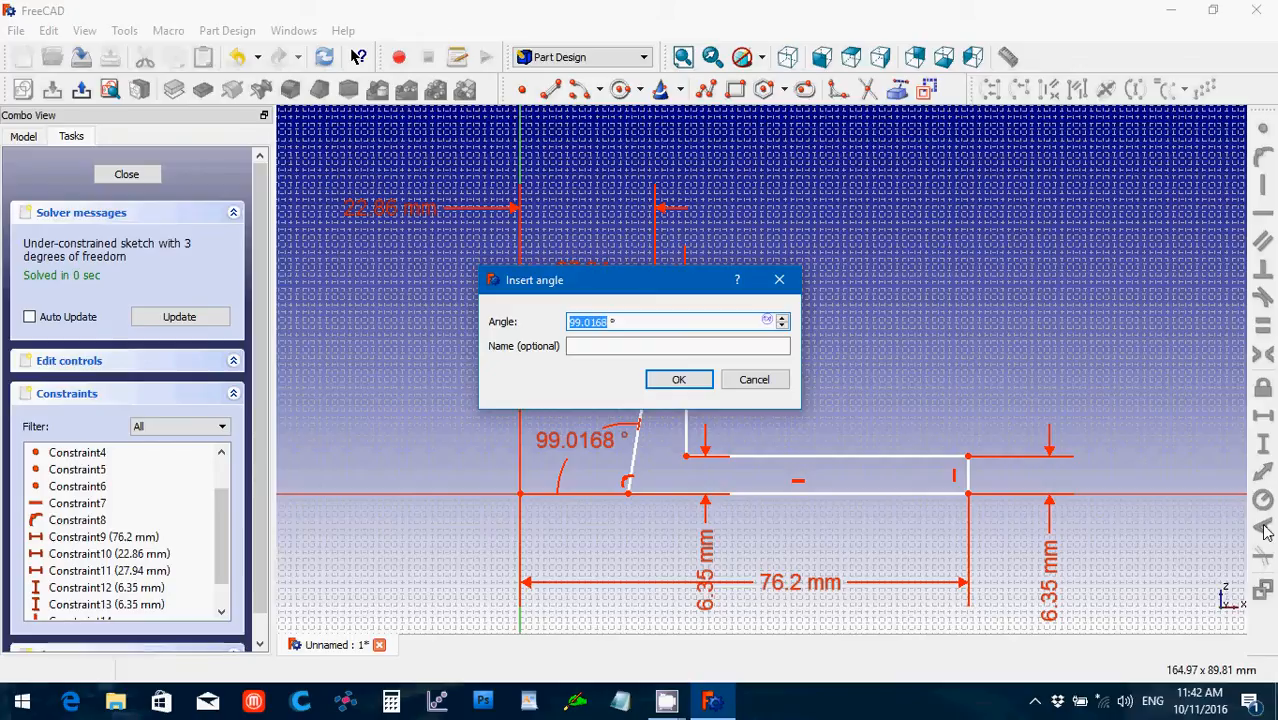
type("88")
key("Return")
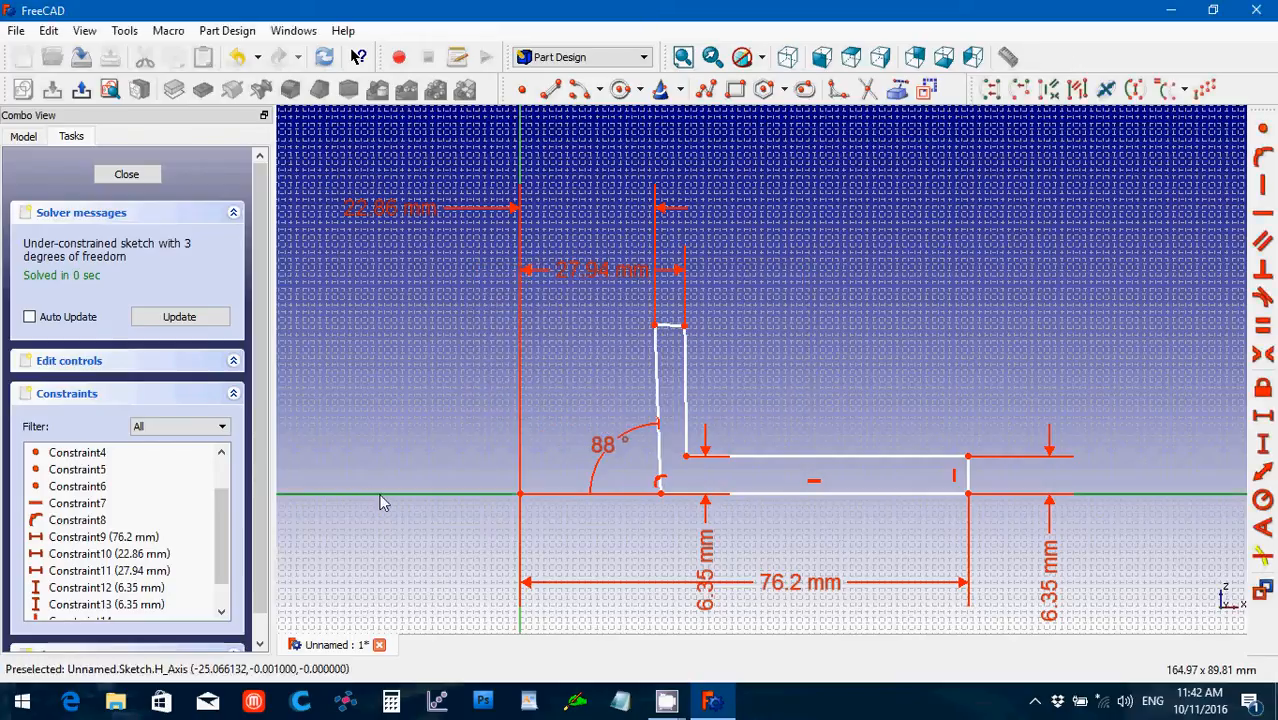
- Constrain the angle between the horizontal axis and the upright's other long edge to 88° and make the upright's top edge horizontal
left_click(686, 392)
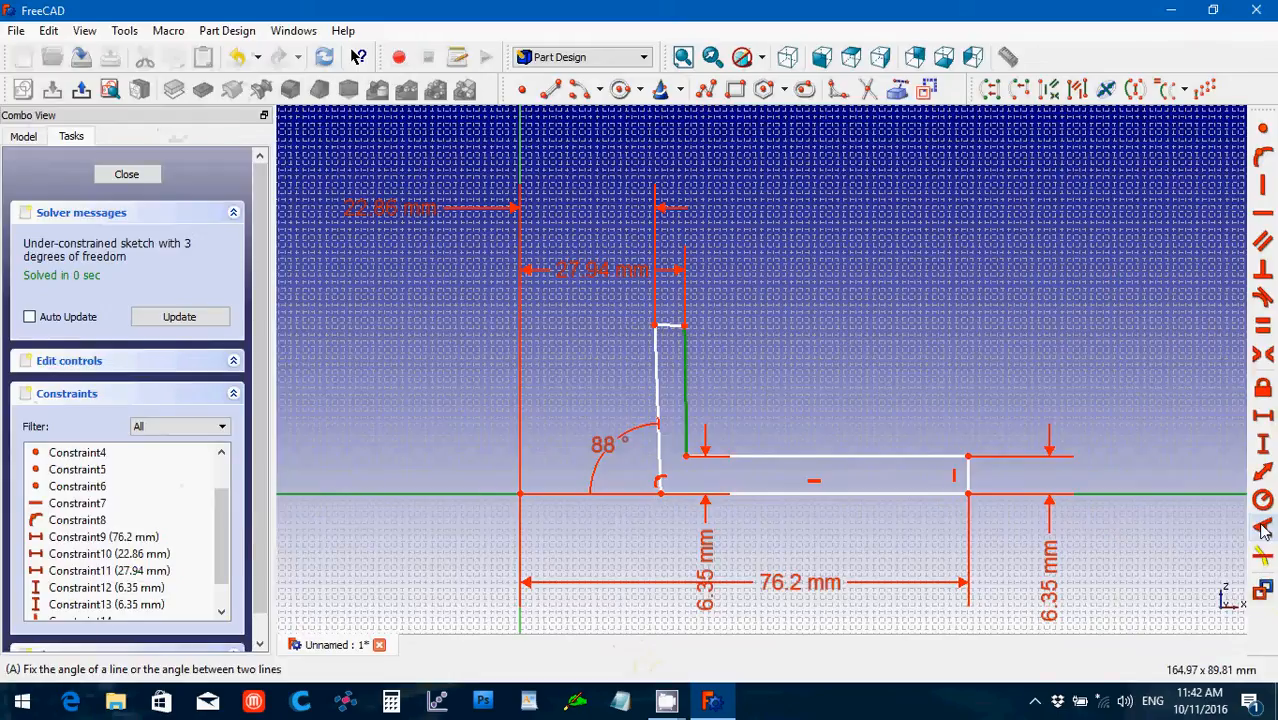
left_click(1262, 528)
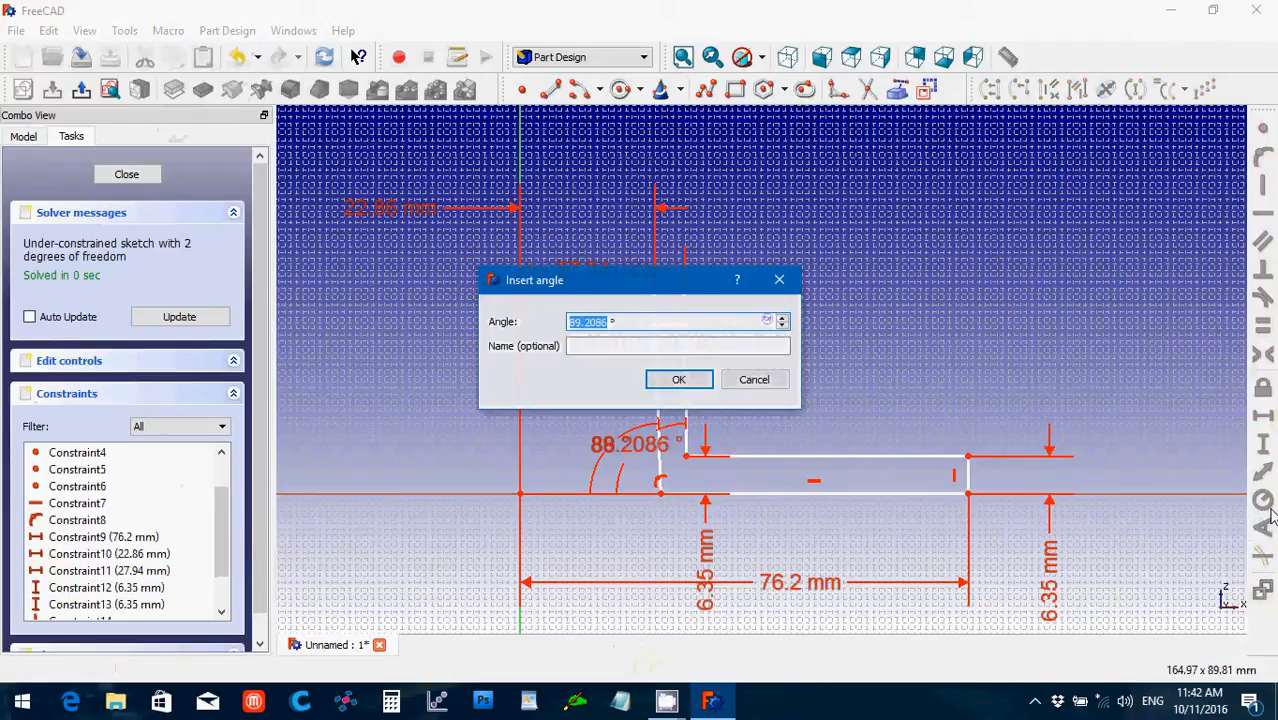
type("88")
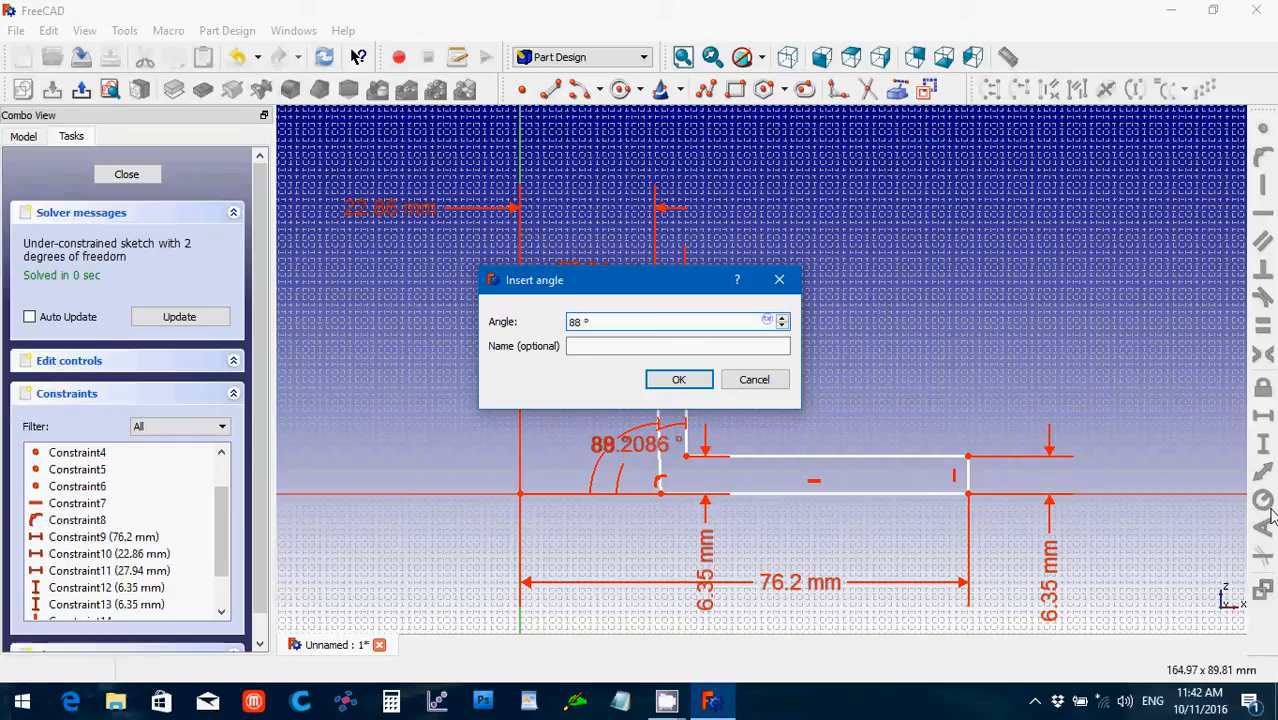
key("Return")
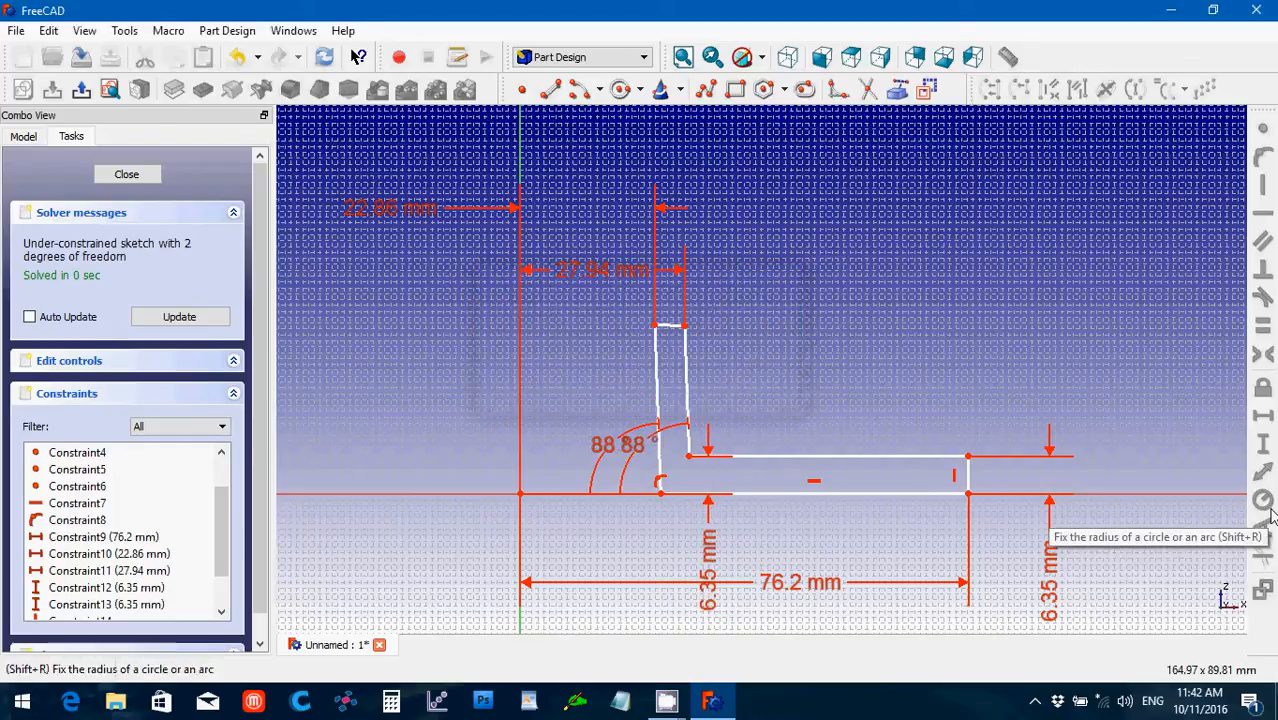
left_click(666, 326)
left_click(1263, 213)
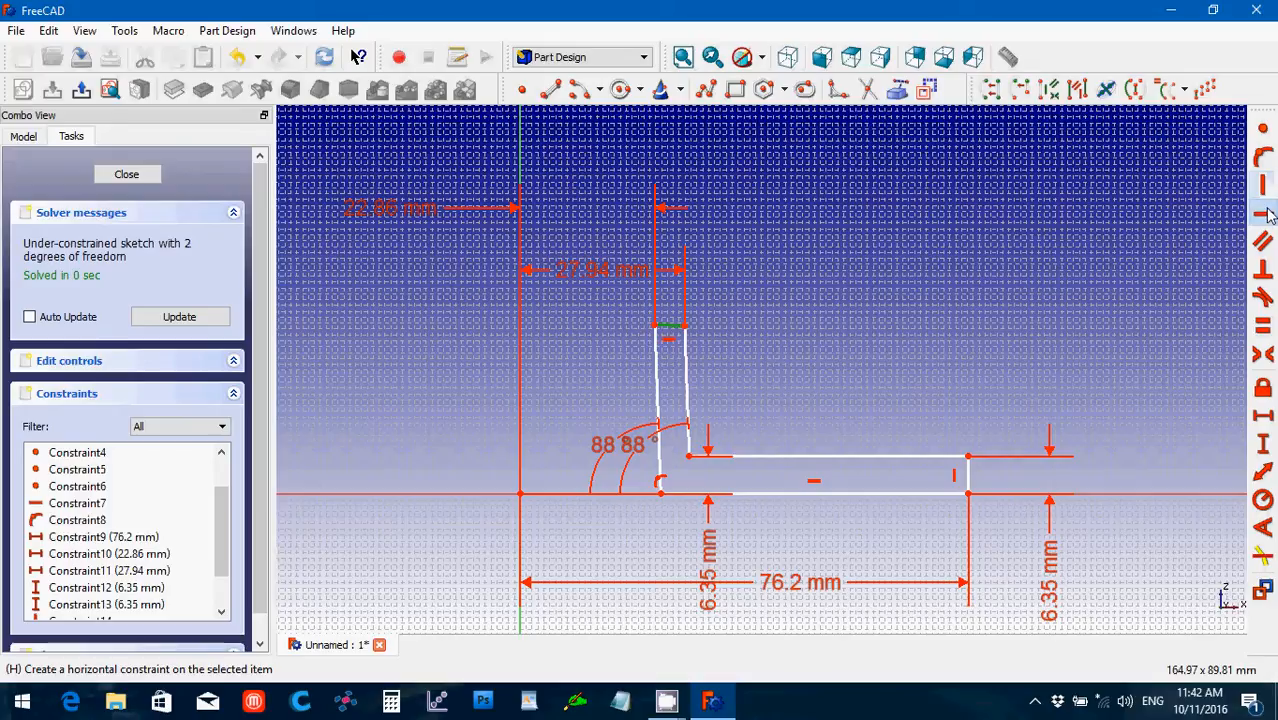
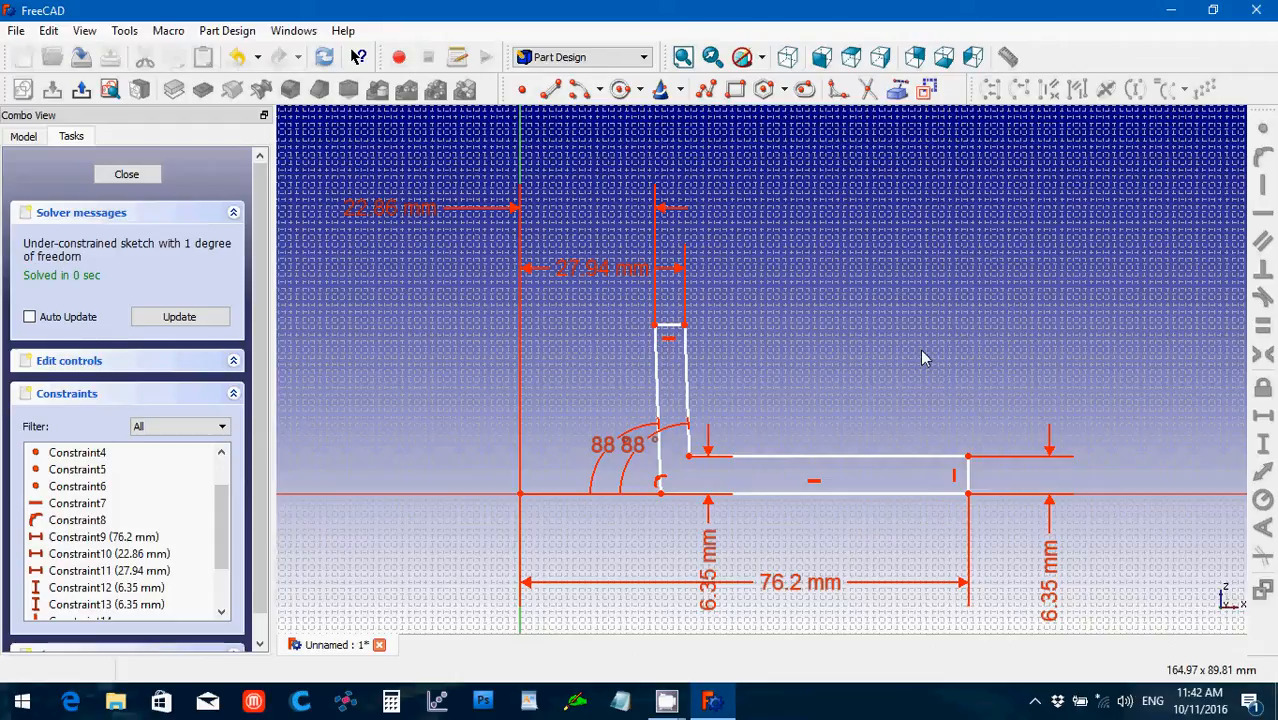
- Fillet the upright's top corner on the leg side, the base leg's upper outer corner and the inner corner between upright and leg
left_click(838, 95)
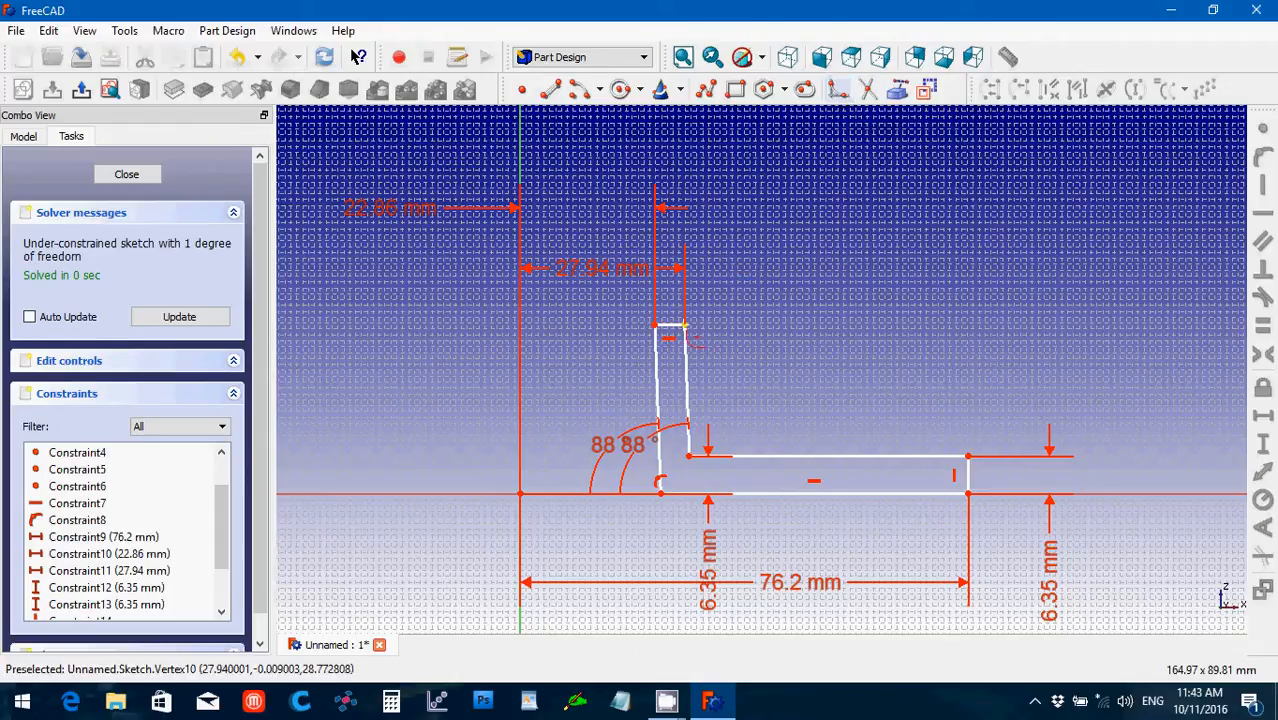
left_click(685, 326)
key("Delete")
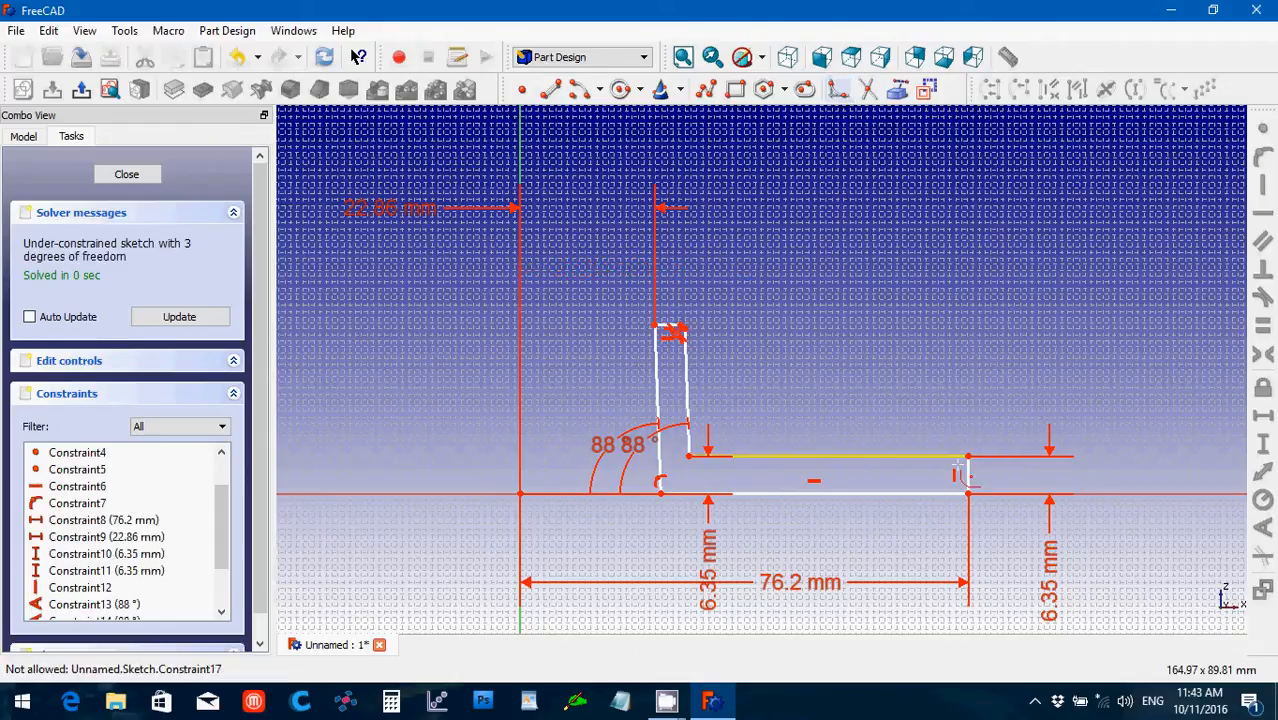
left_click(966, 458)
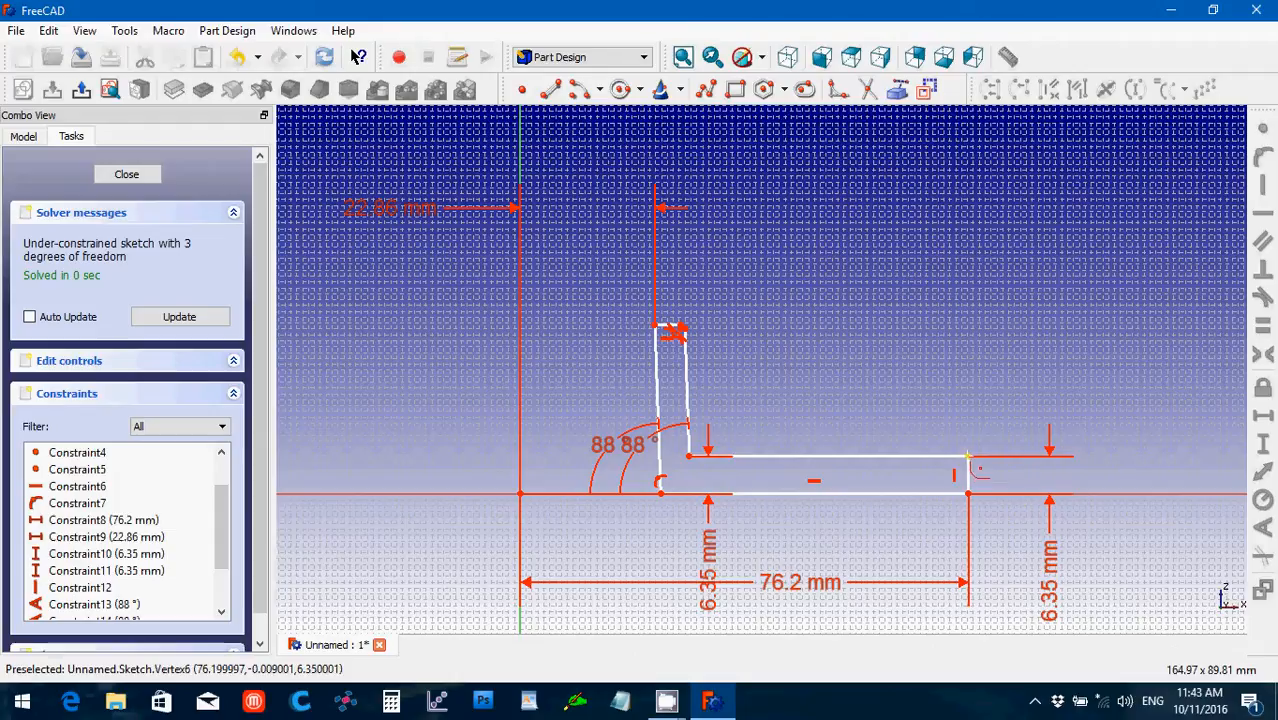
key("Delete")
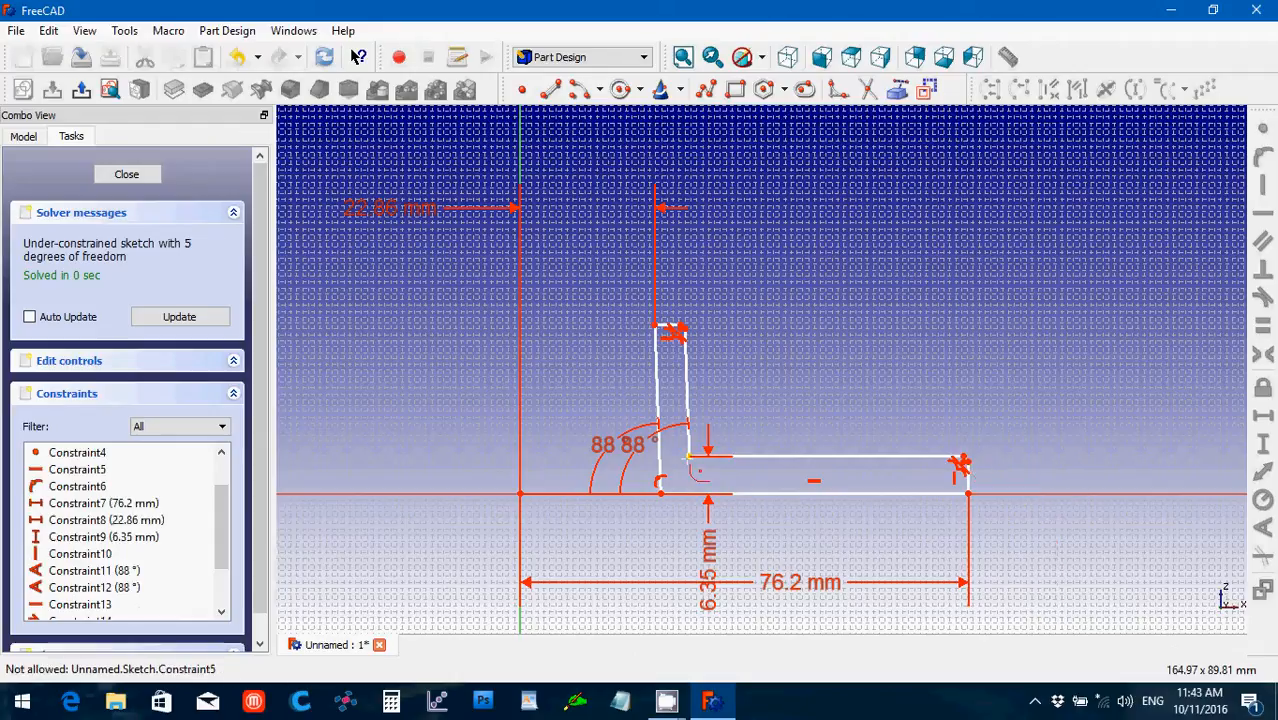
left_click(700, 450)
key("Delete")
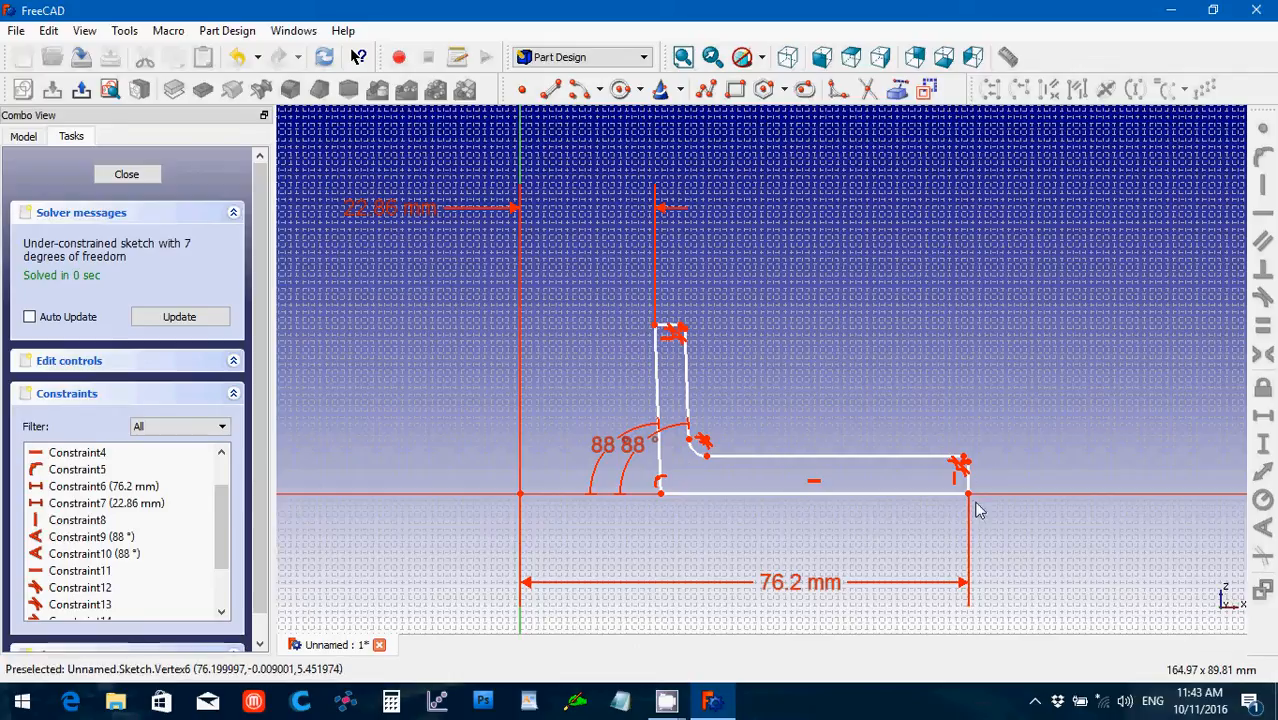
- Add a 6.35 mm vertical distance between the horizontal axis and the inner fillet's lower endpoint, placing the dimension below the base leg
left_click(706, 459)
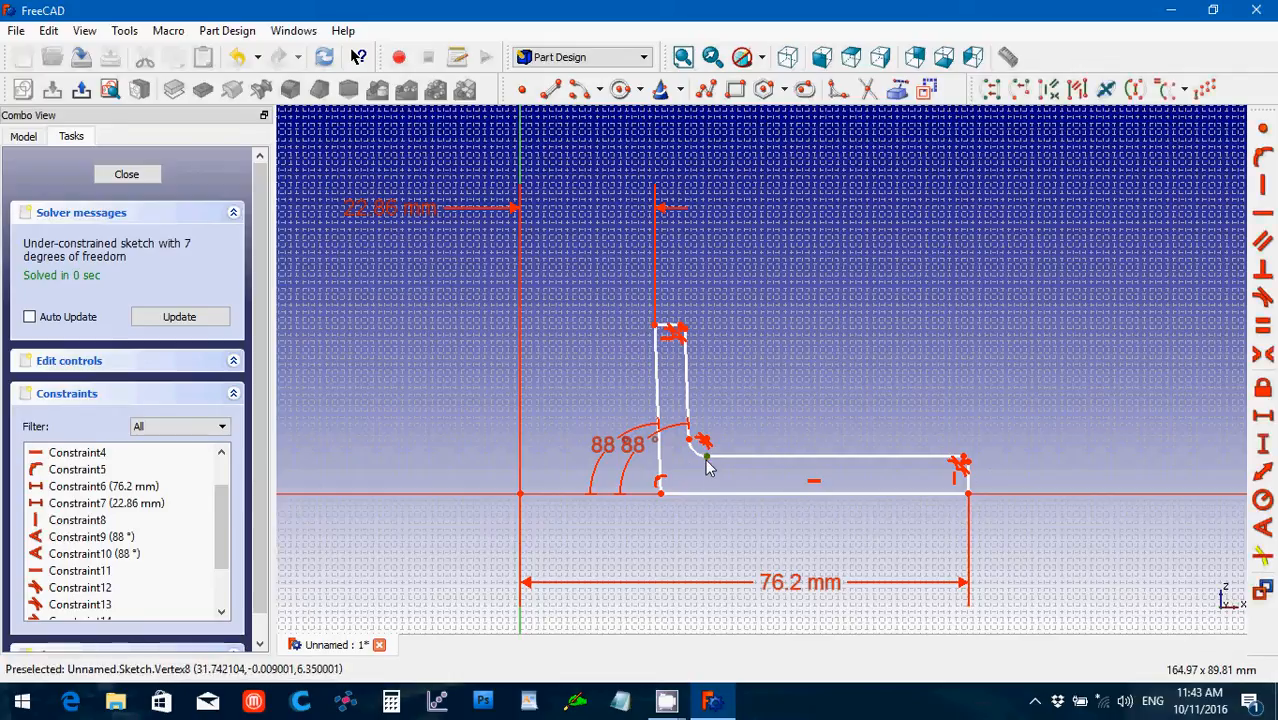
left_click(559, 496)
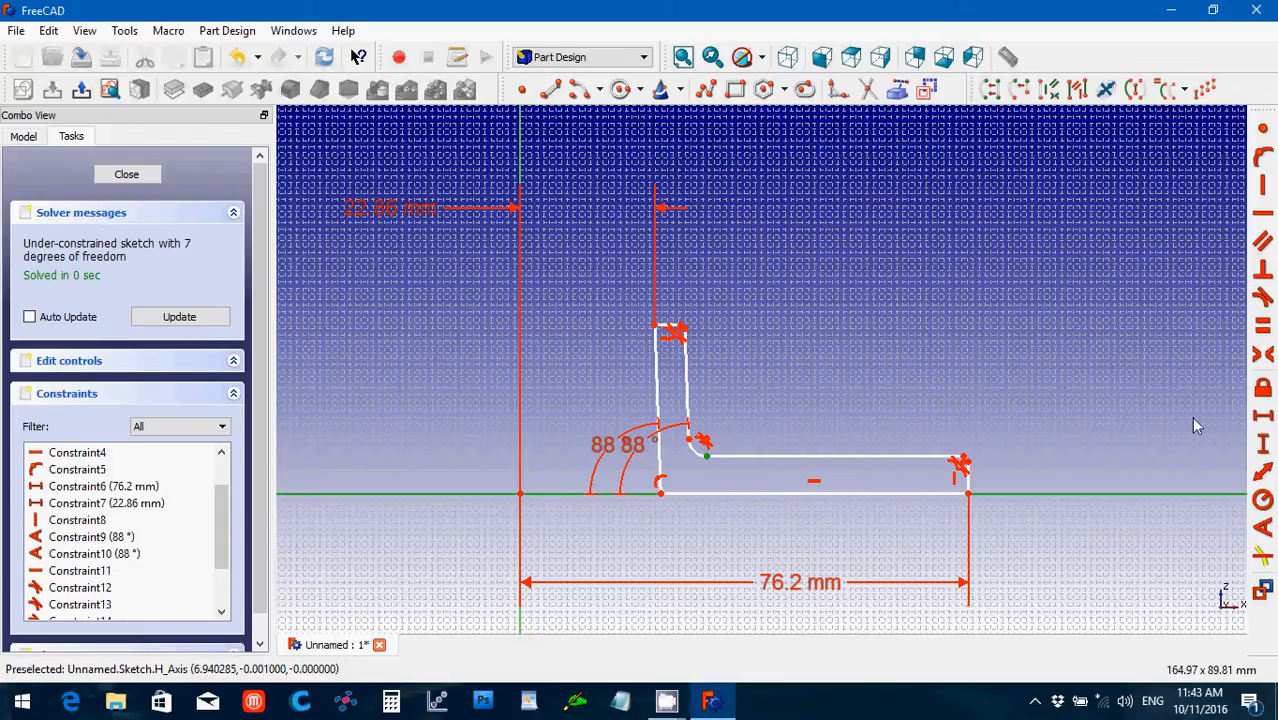
left_click(1264, 445)
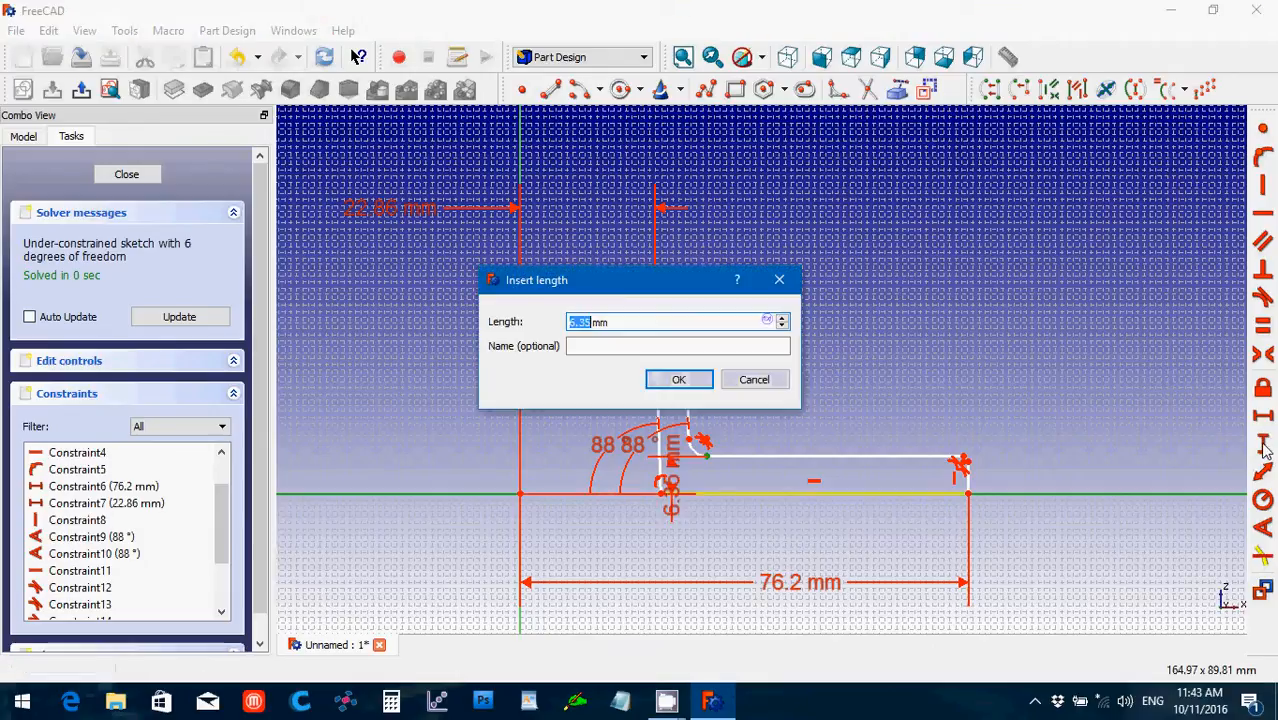
left_click(679, 380)
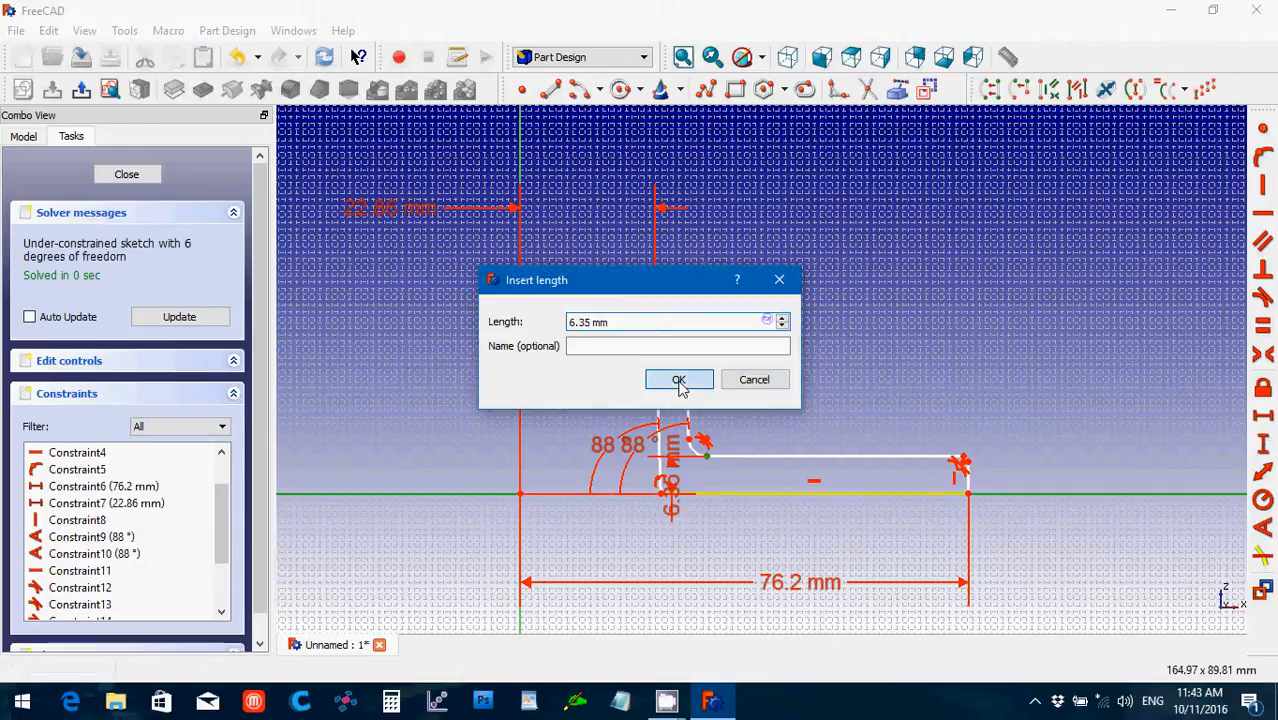
mouse_move(669, 490)
left_mouse_down()
mouse_move(705, 528)
mouse_move(714, 567)
mouse_move(737, 570)
left_mouse_up()
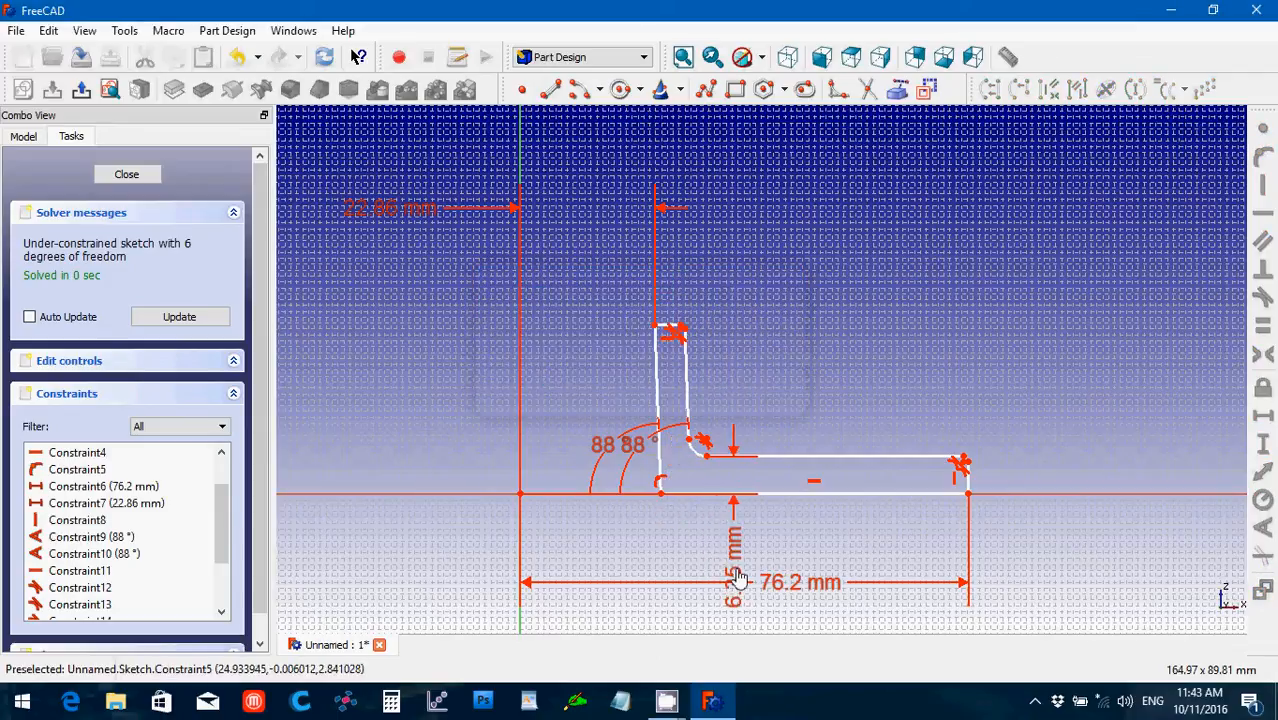
- Add a 28.6177 mm horizontal distance between the vertical axis and the inner fillet's upper endpoint, placing the dimension on the axis's far side
left_click(690, 440)
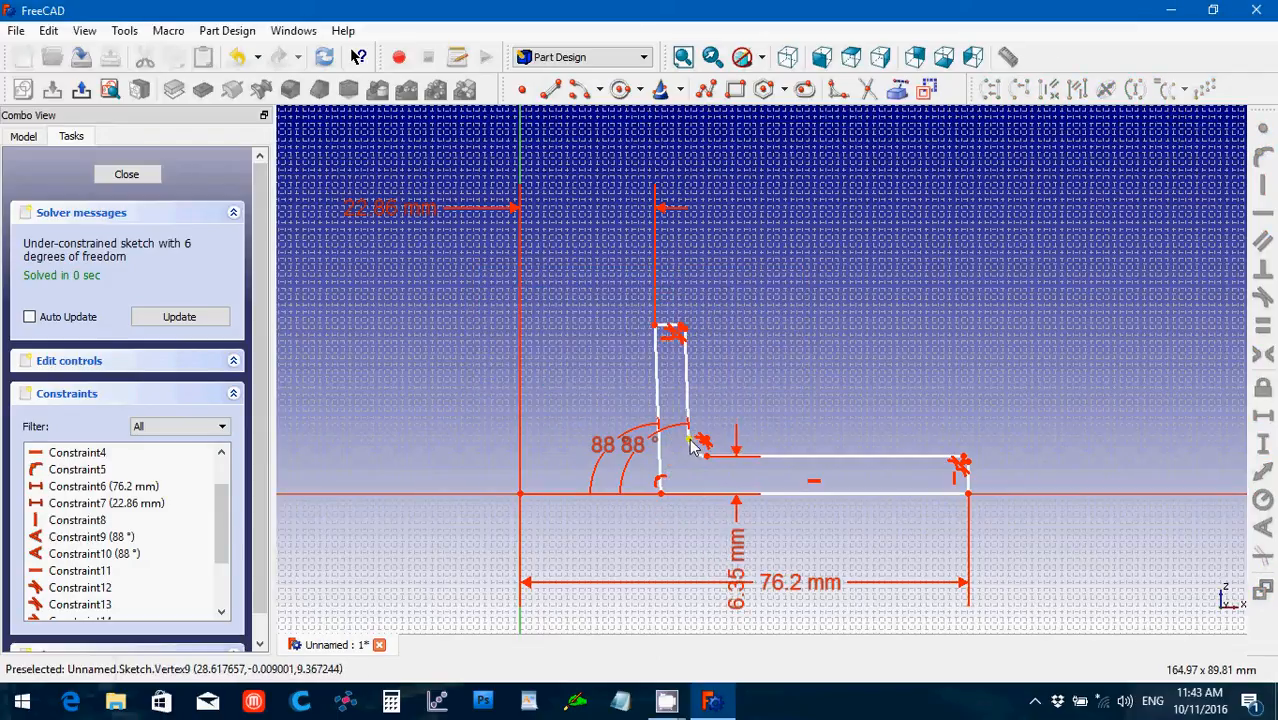
left_click(519, 452)
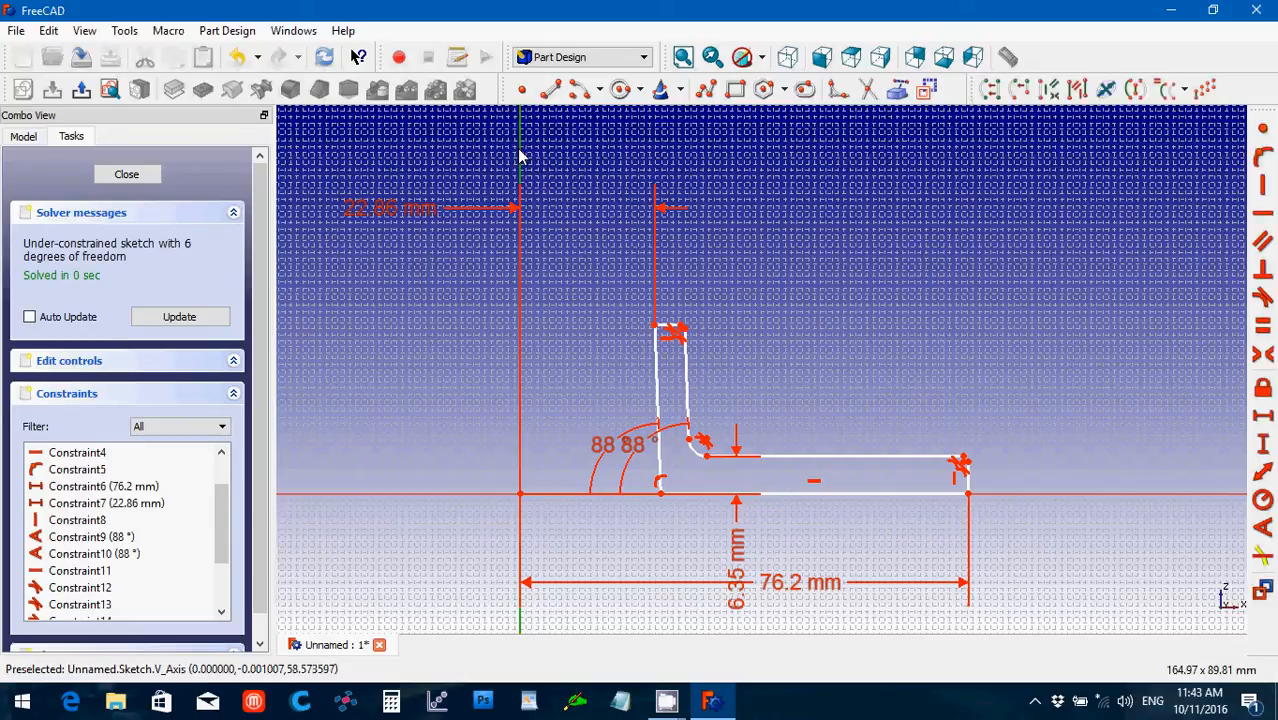
left_click(690, 441)
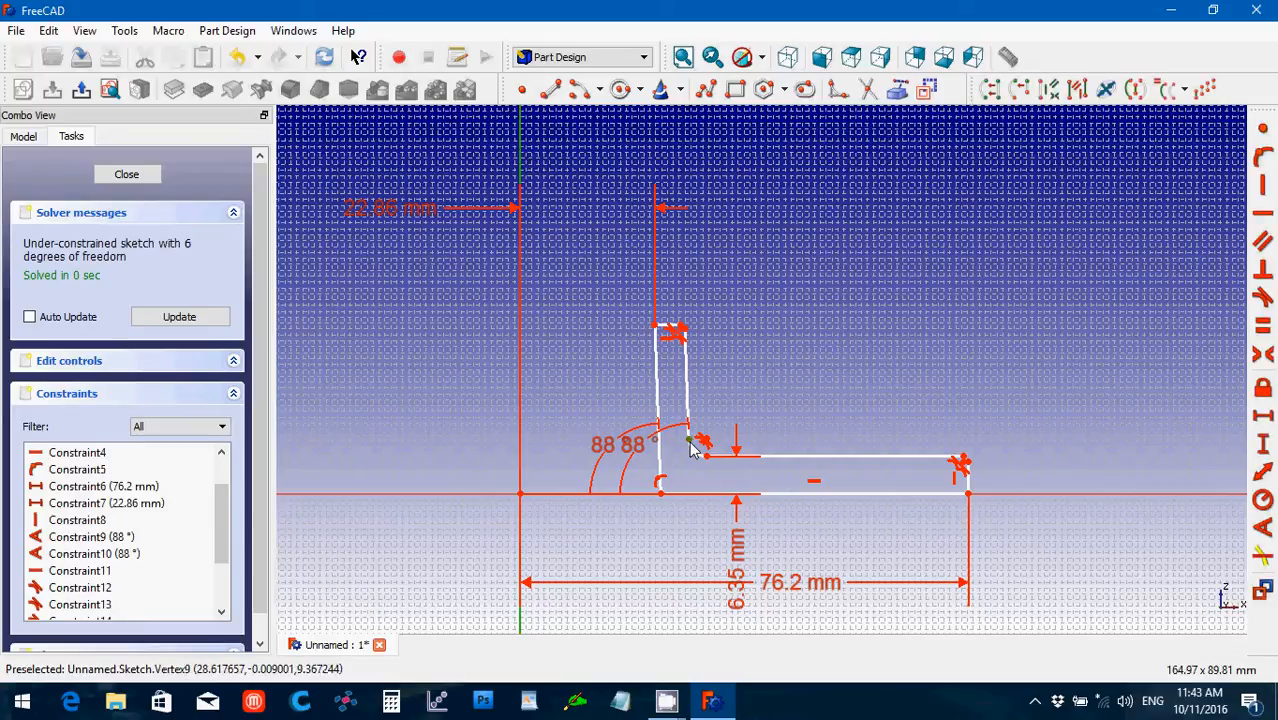
left_click(1263, 420)
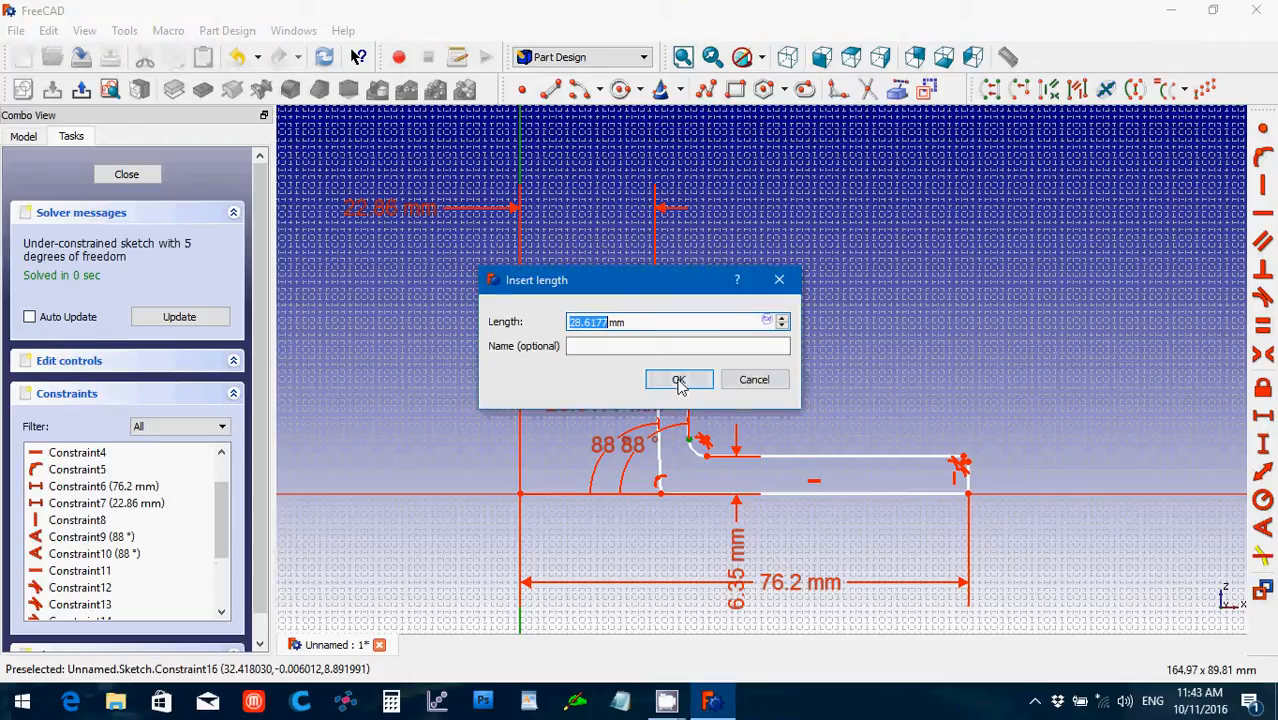
left_click(679, 381)
left_click_drag(597, 413, 382, 405)
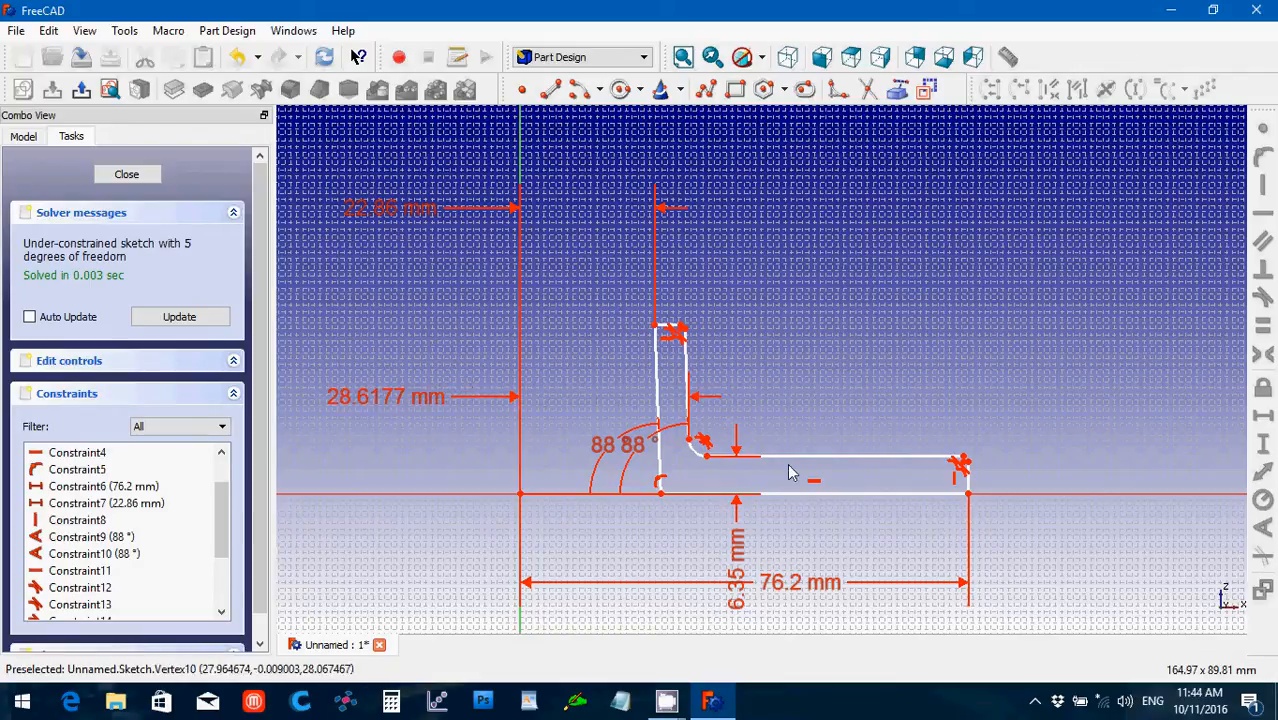
- Constrain the radius of the inner fillet between the upright and the base leg to 6.35 mm
left_click(694, 455)
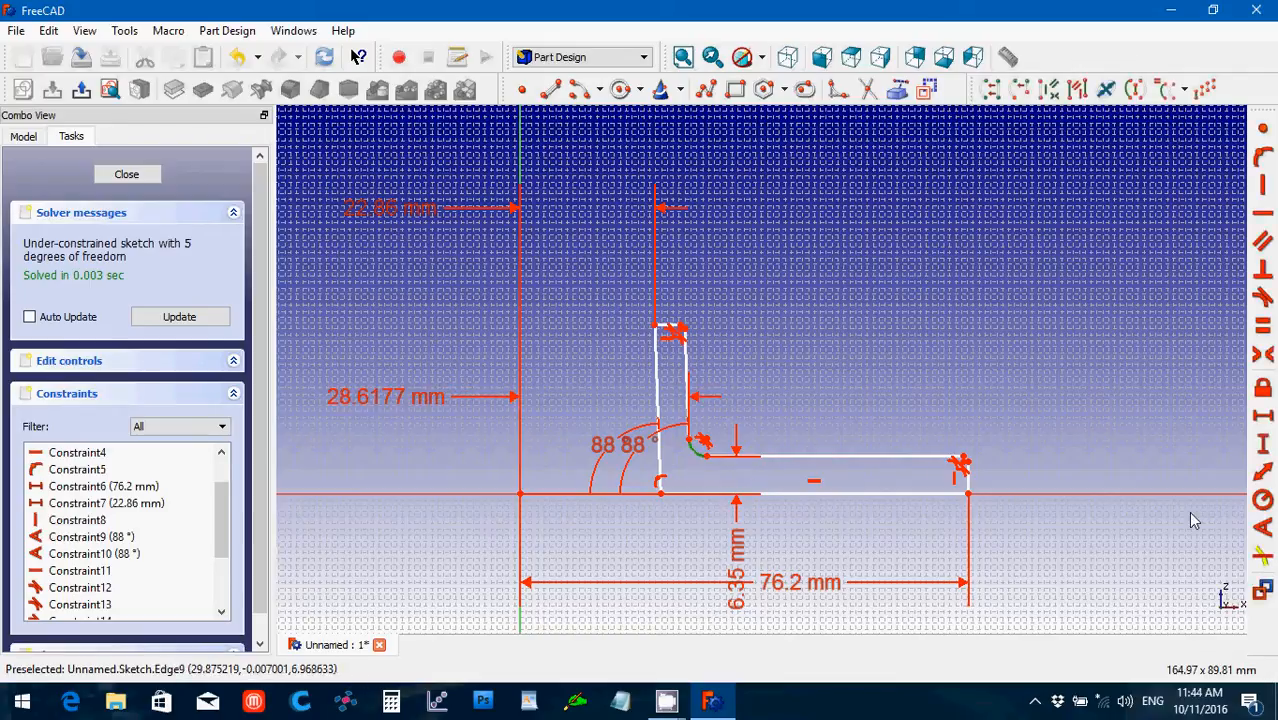
left_click(1263, 501)
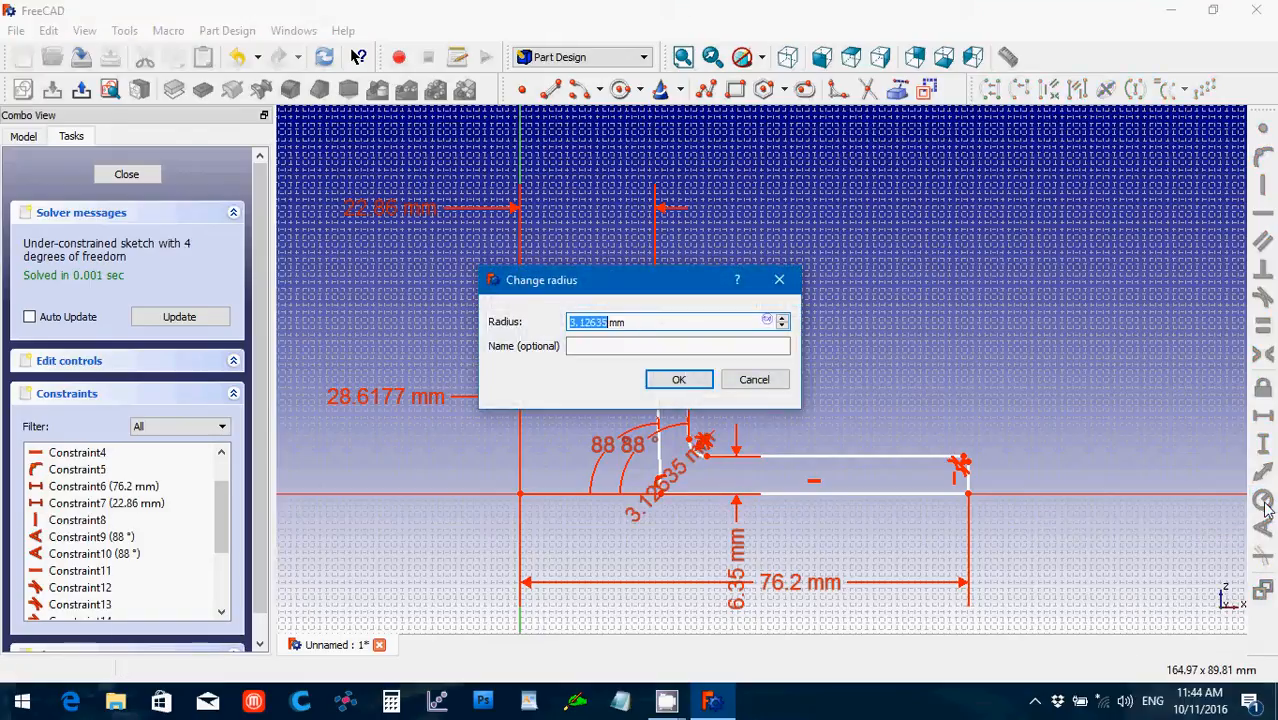
type("6.35")
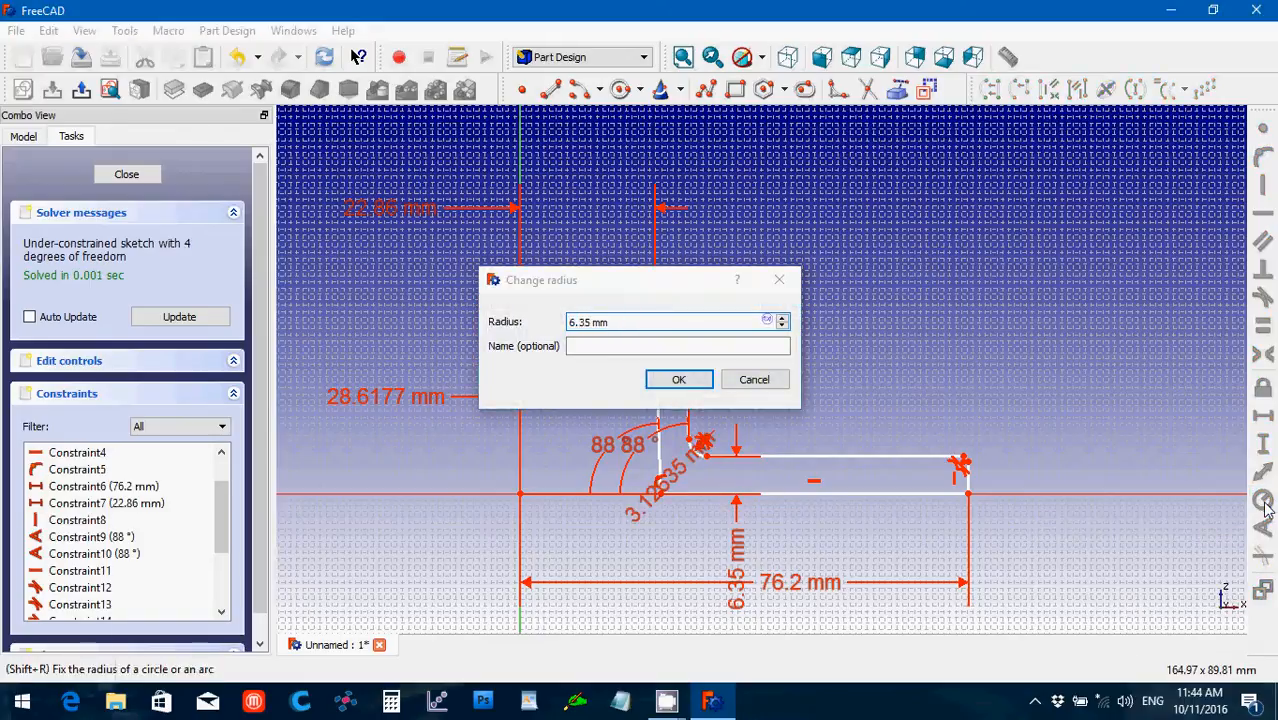
key("Return")
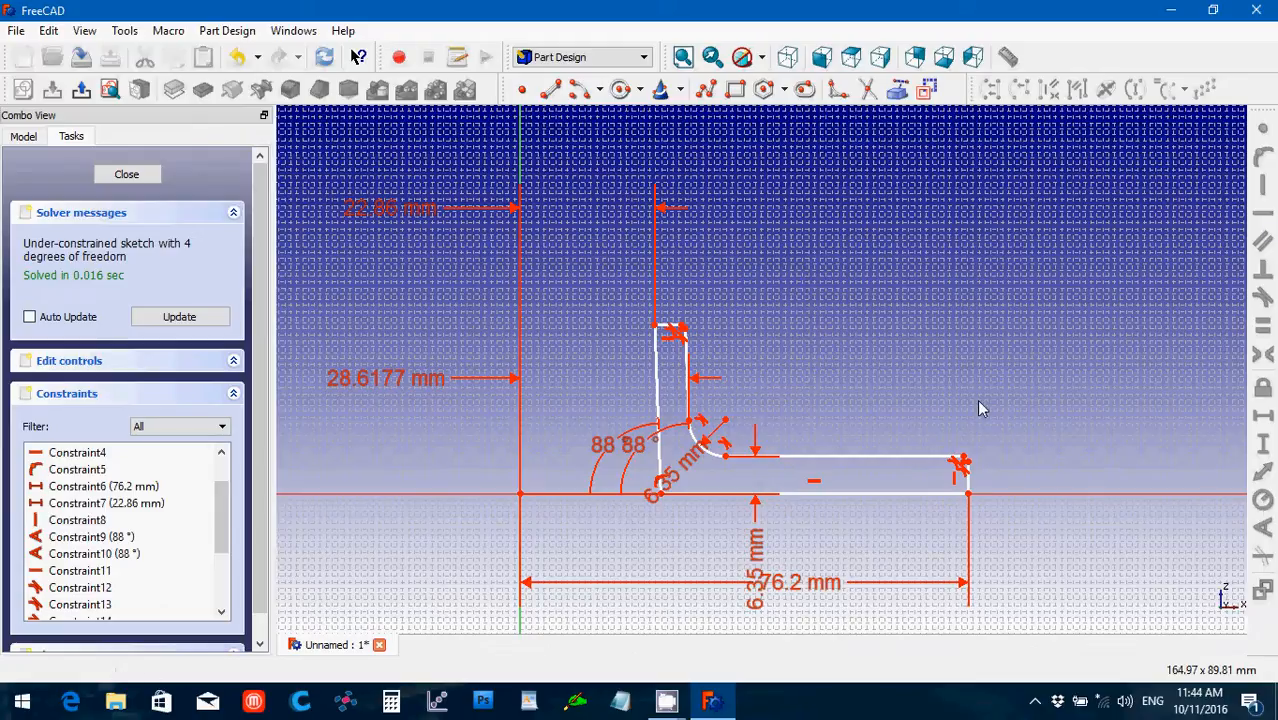
- Add a 27.94 mm horizontal distance between the vertical axis and the lower endpoint of the upright's top corner fillet
scroll(978, 409, "up", 4)
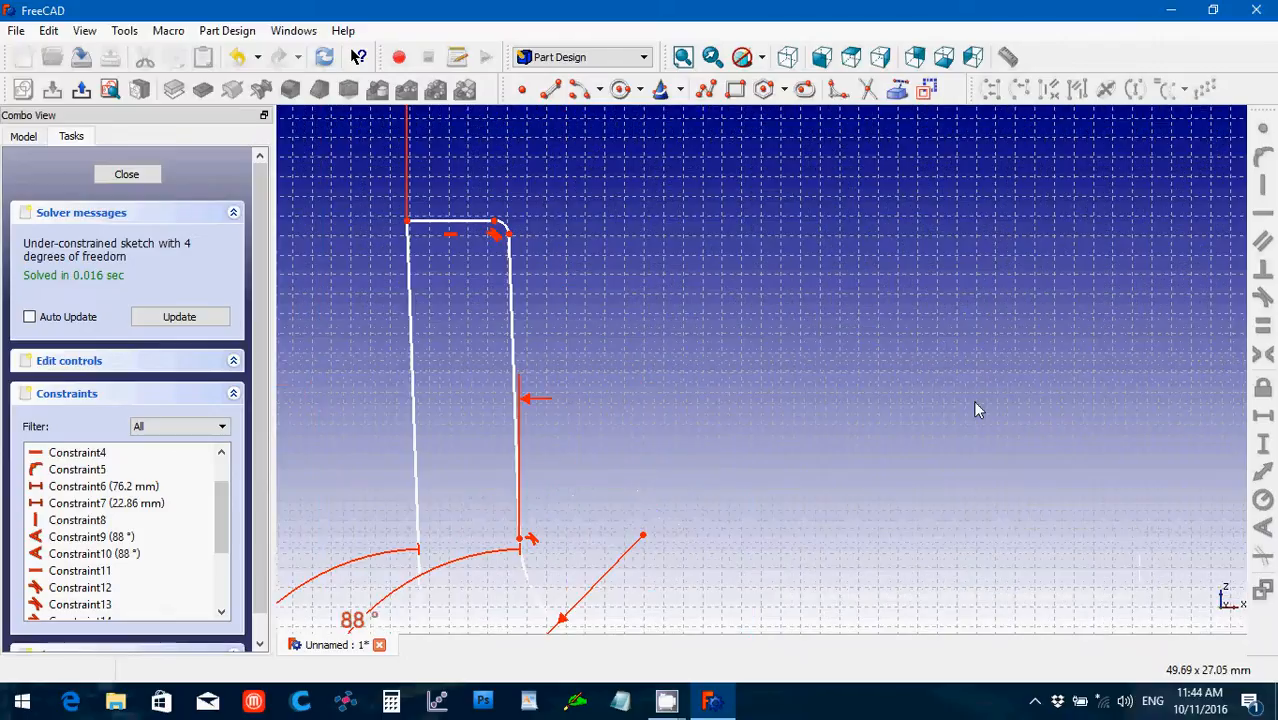
key("Right")
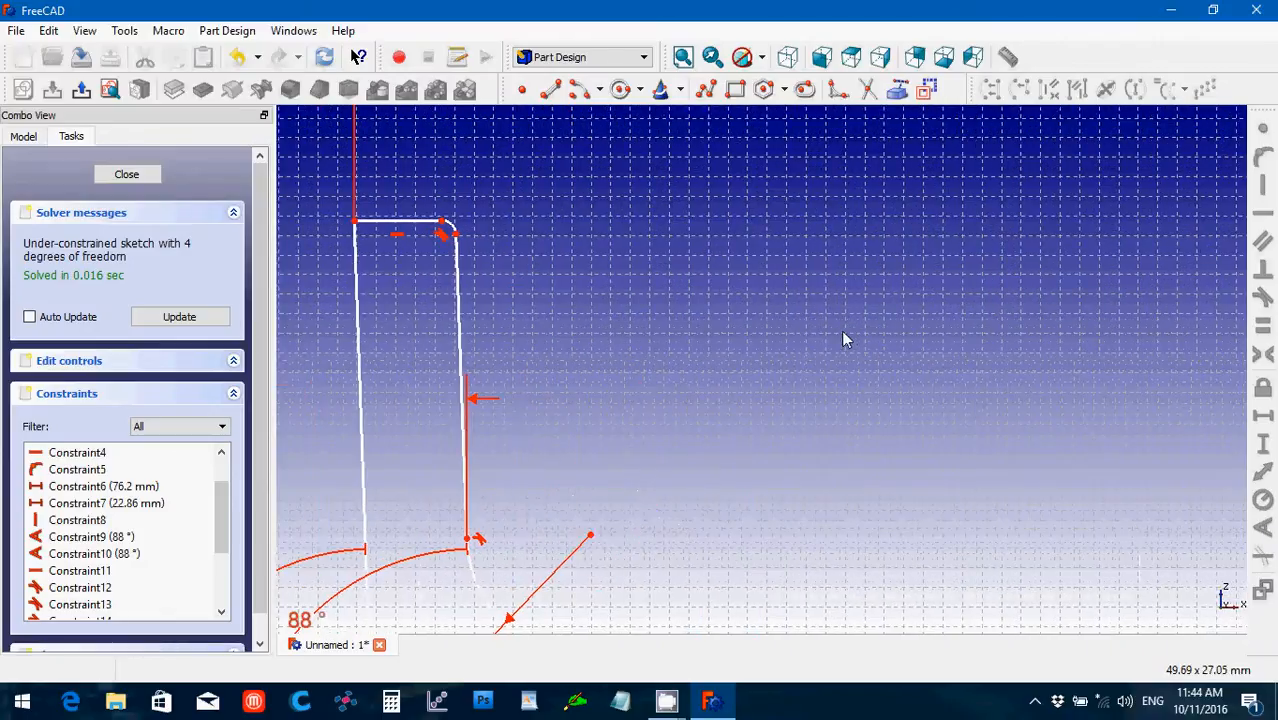
key("Right")
key("Right")
key("Up")
key("Up")
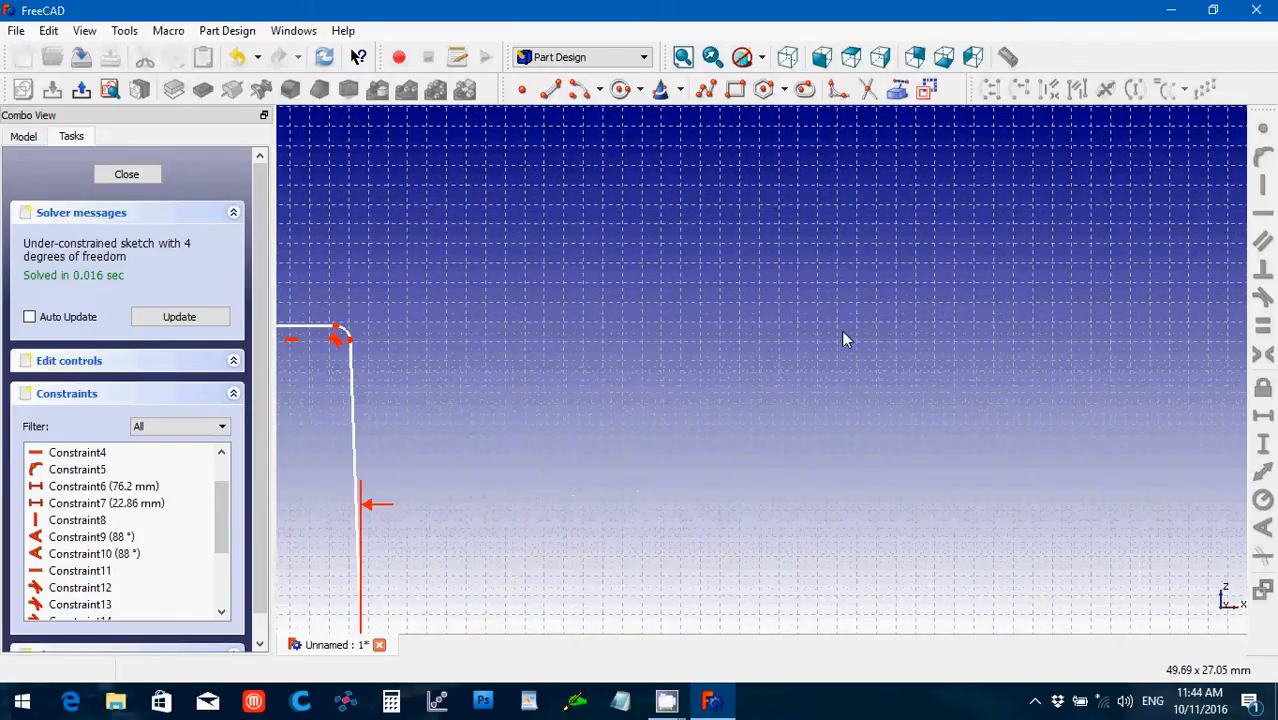
key("Left")
key("Left")
key("Left")
key("Left")
key("Left")
key("Left")
key("Left")
key("Left")
key("Left")
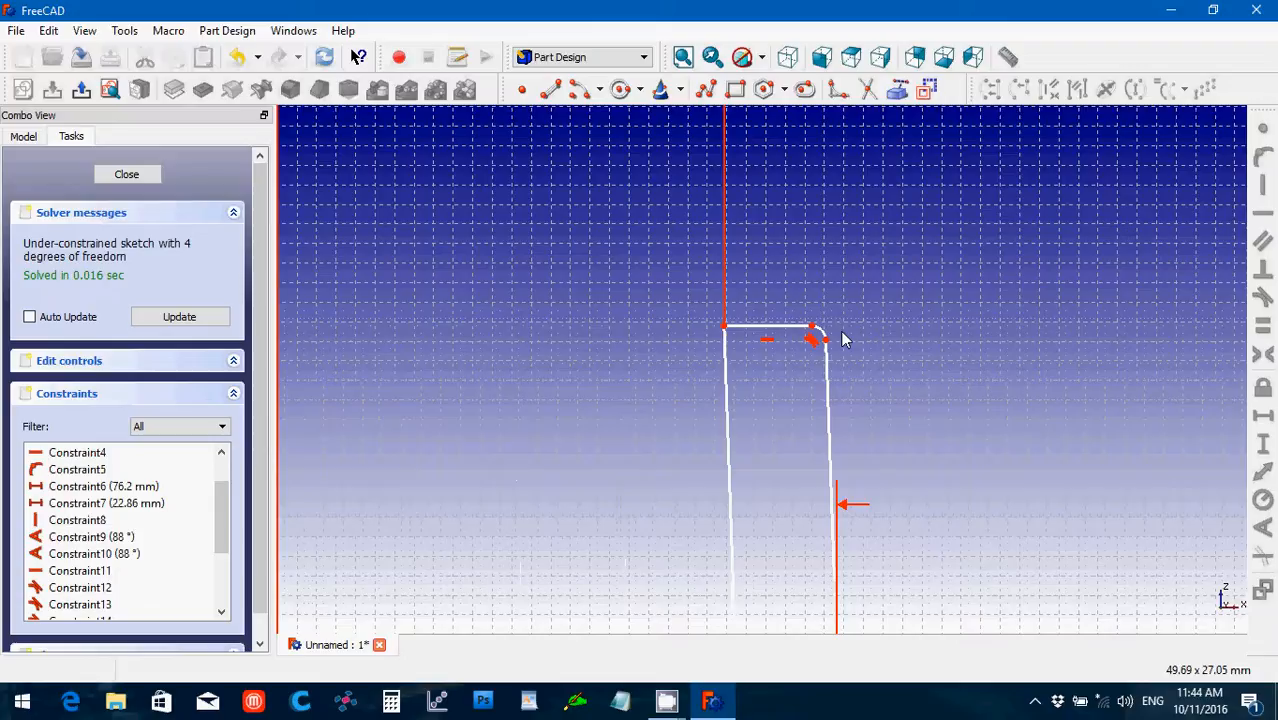
key("ctrl+minus")
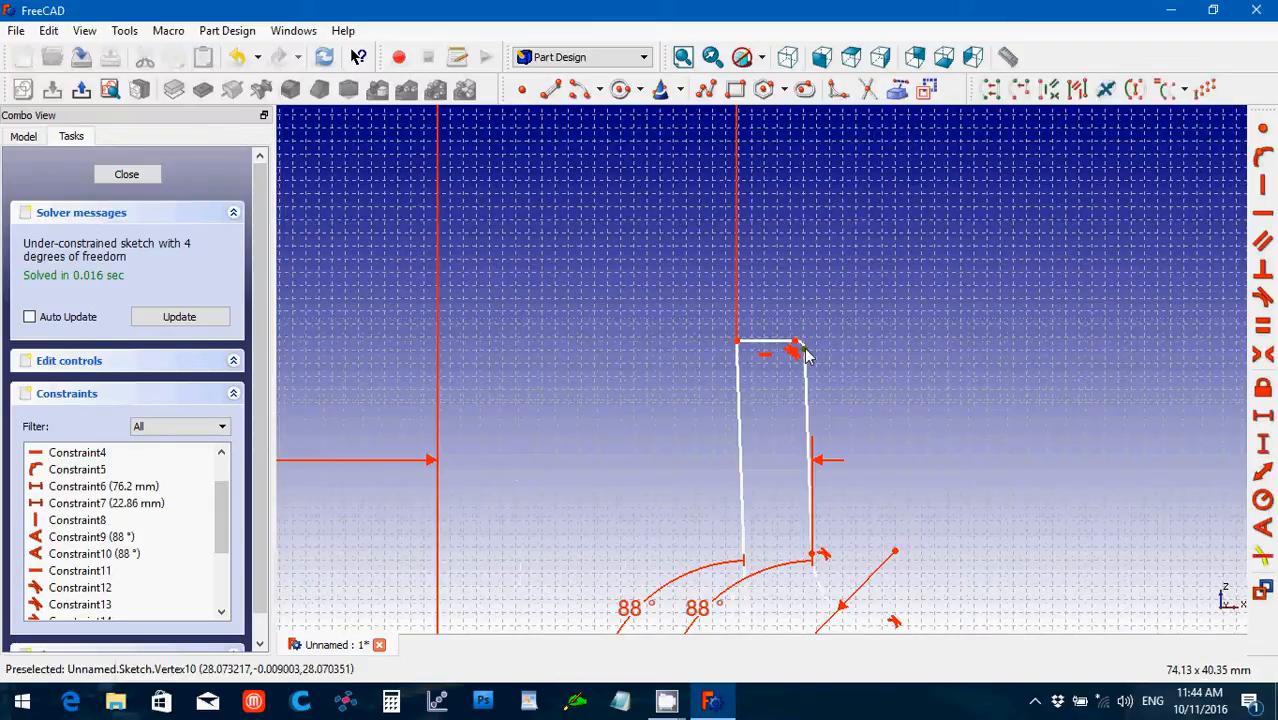
key("ctrl+minus")
key("ctrl+minus")
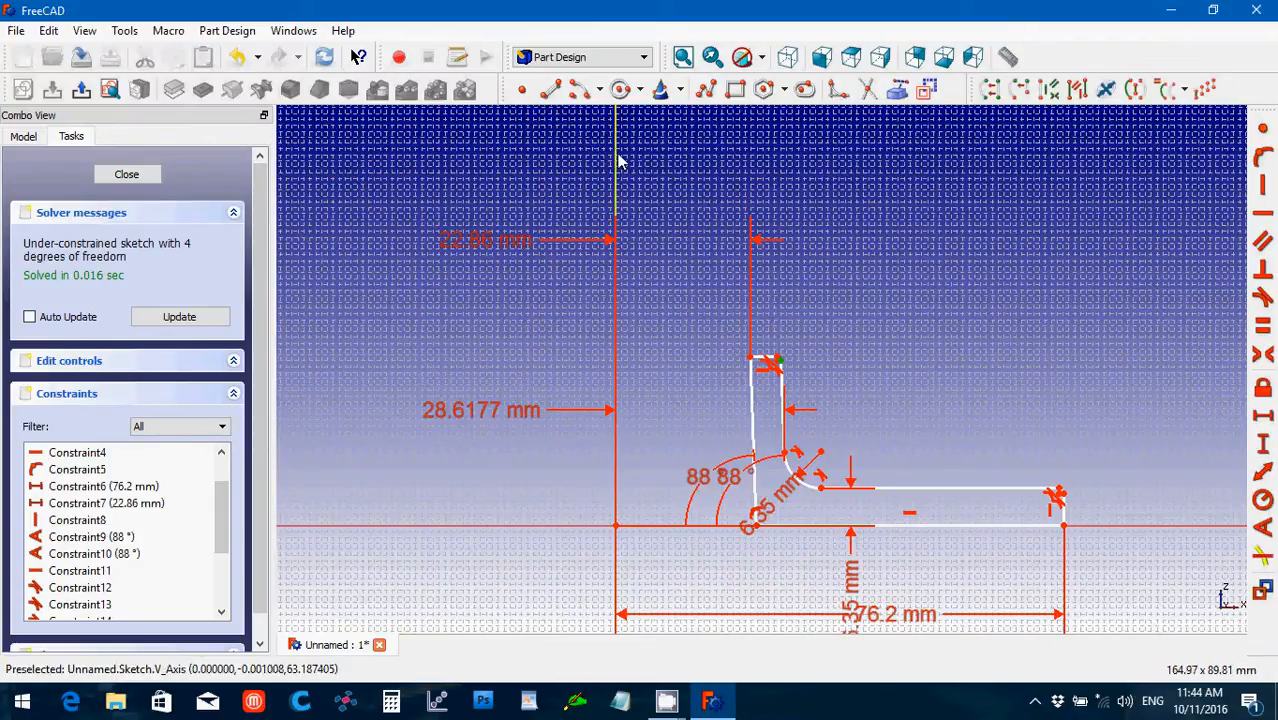
left_click(1263, 443)
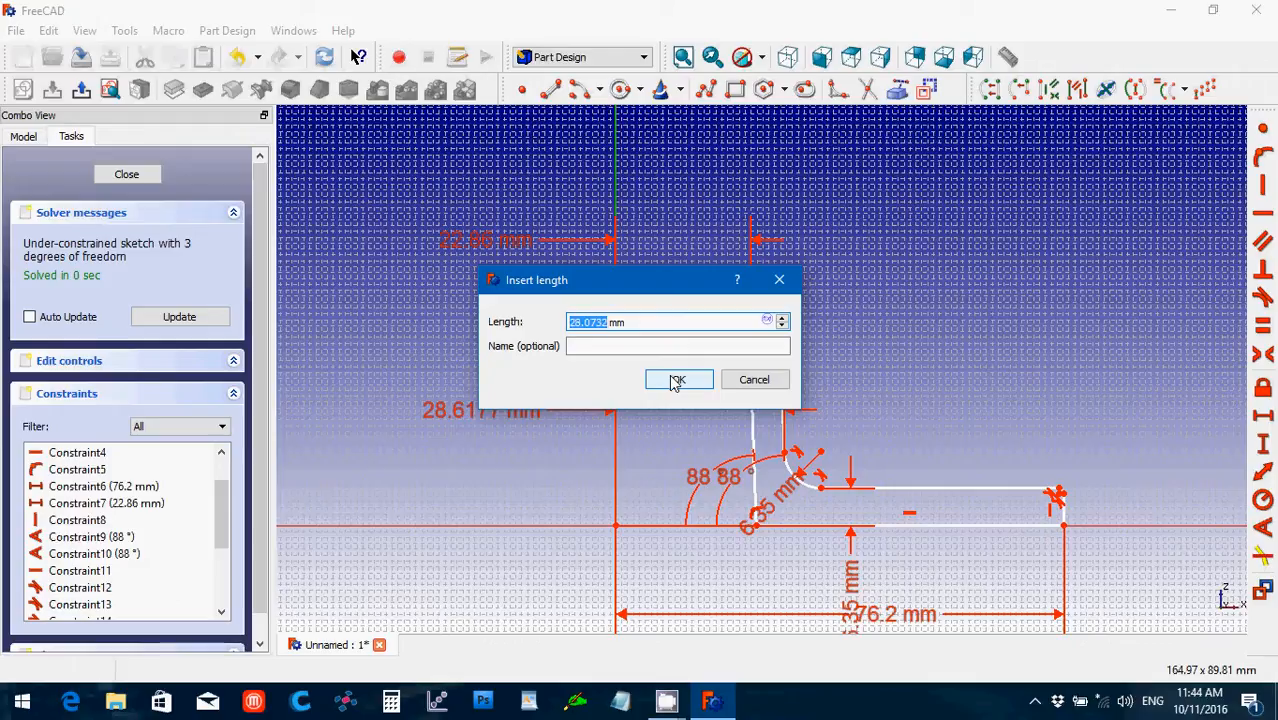
type("27.94")
left_click(676, 381)
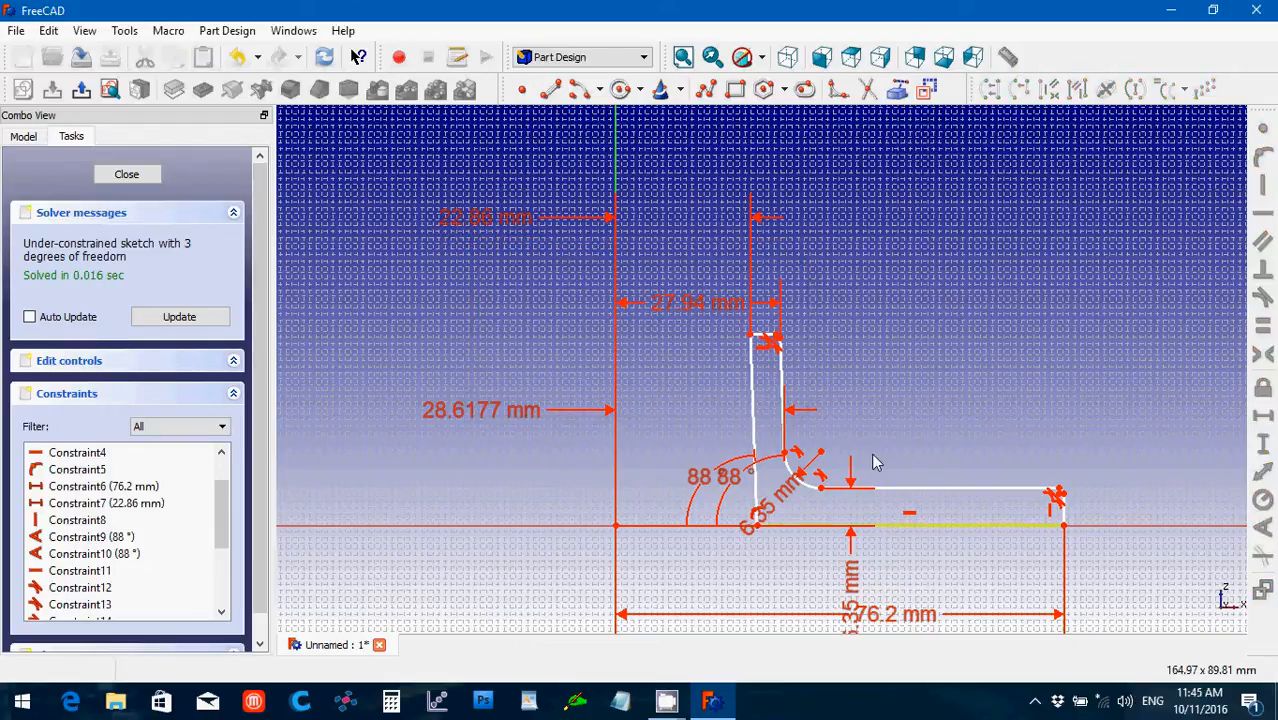
- Select the upright's top corner fillet arc for a constraint with the base leg's upper outer corner fillet
scroll(858, 410, "up", 5)
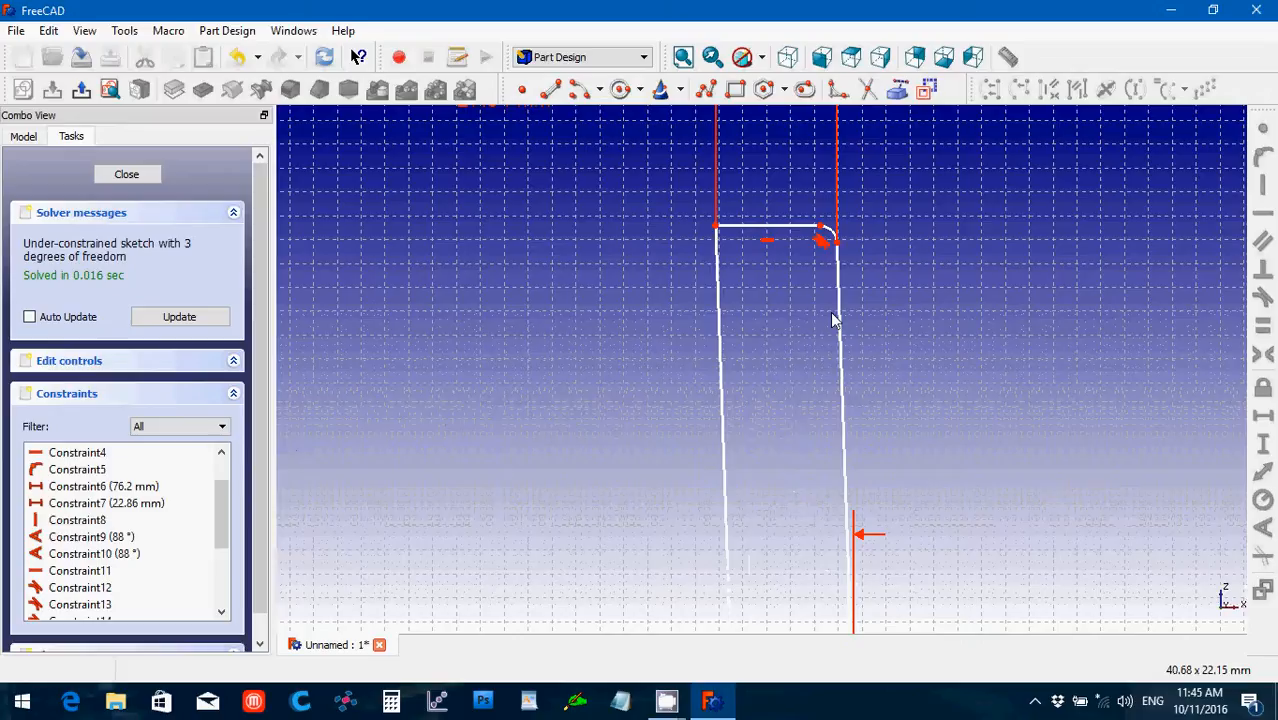
left_click(828, 232)
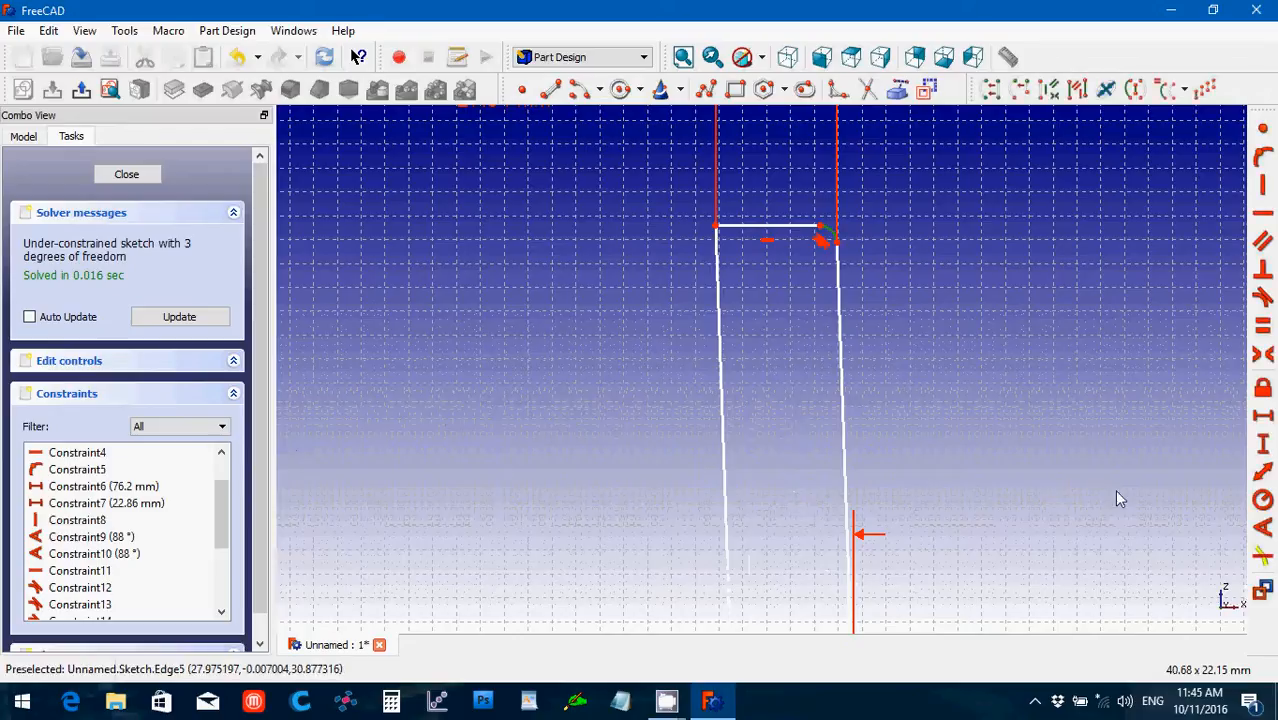
scroll(1077, 473, "down", 4)
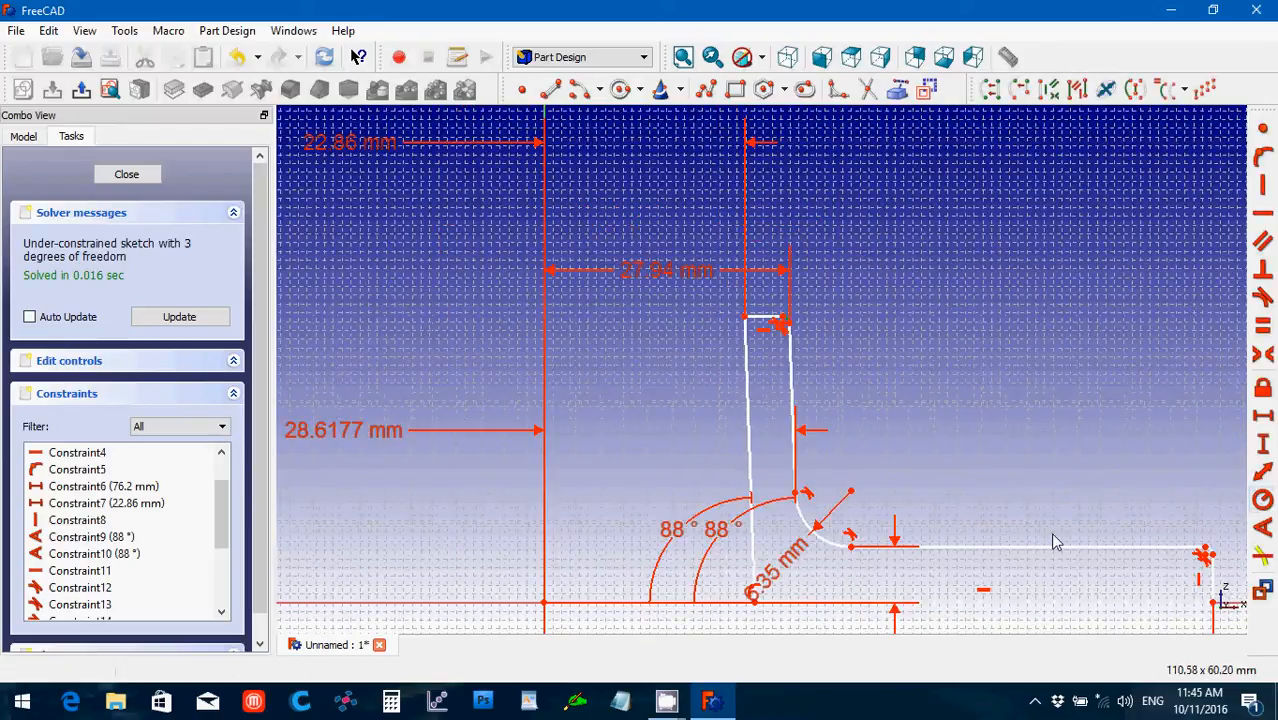
key("Right")
key("Right")
key("Right")
key("Left")
key("Left")
key("Left")
key("Left")
key("Left")
key("Left")
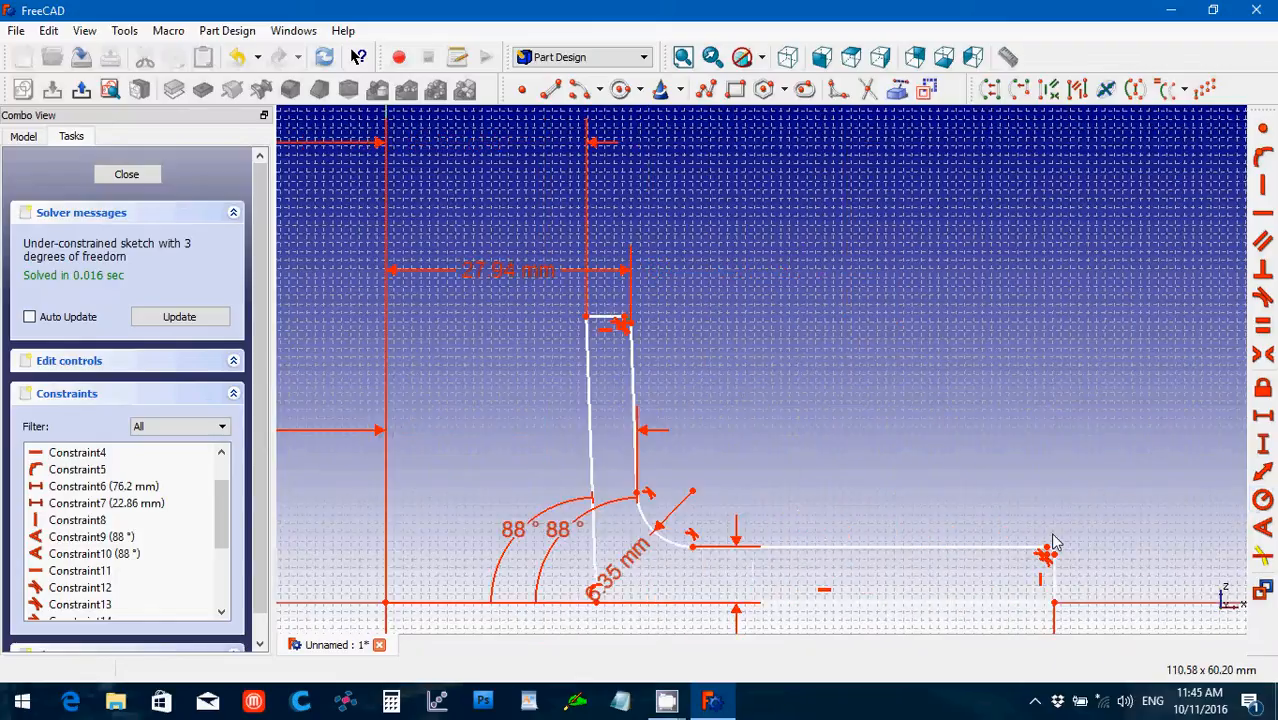
key("Left")
key("Left")
key("Up")
key("Up")
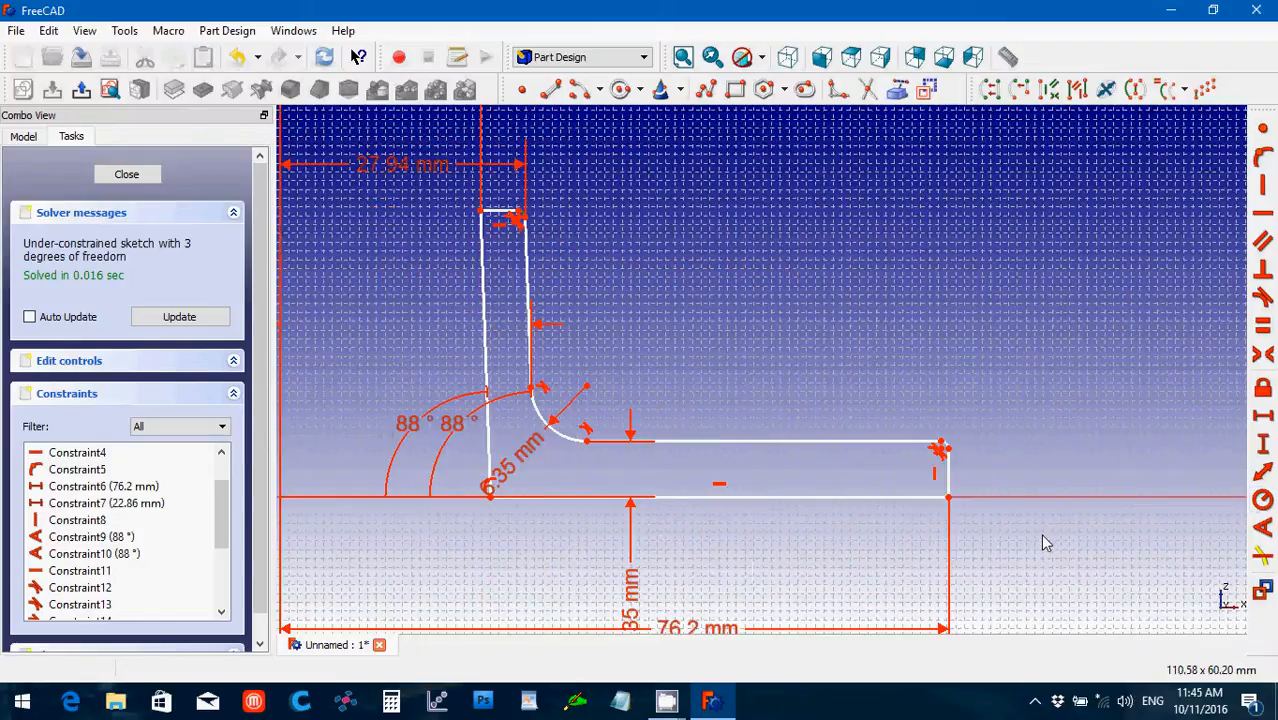
- Constrain the radius of the small corner arc at the base leg's outer end to 3.175 mm
scroll(1043, 543, "up", 4)
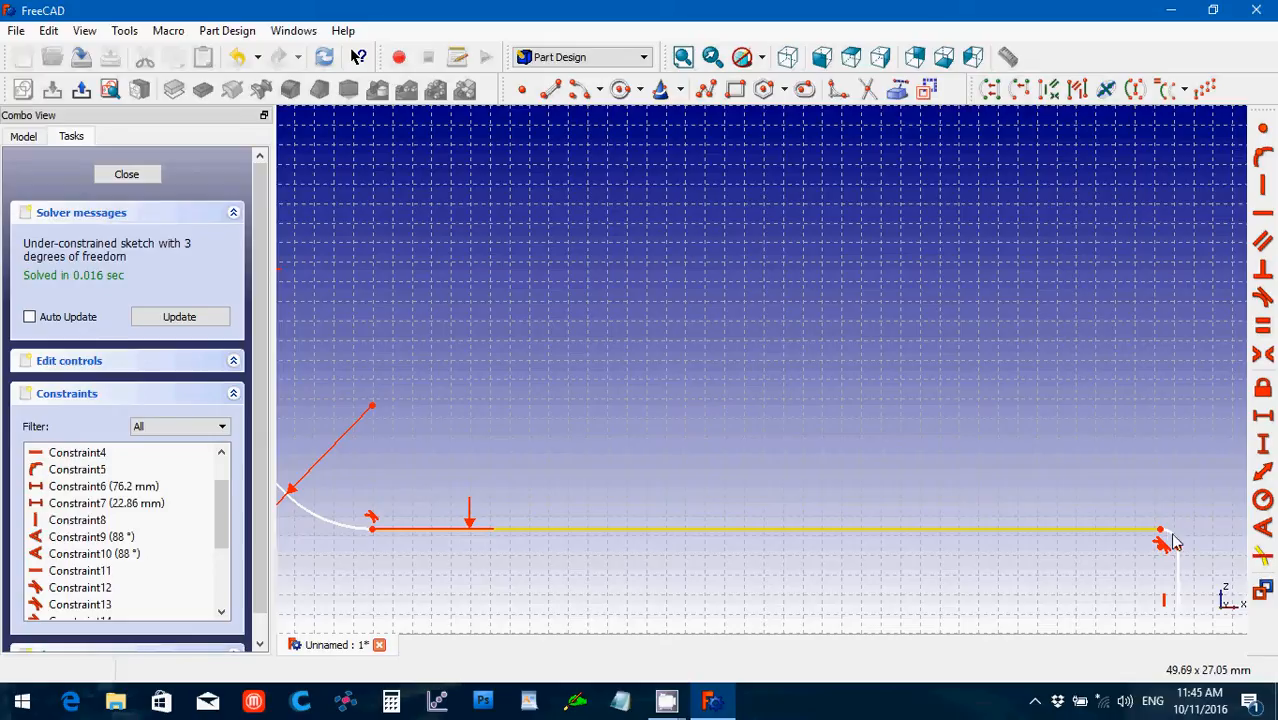
left_click(1173, 534)
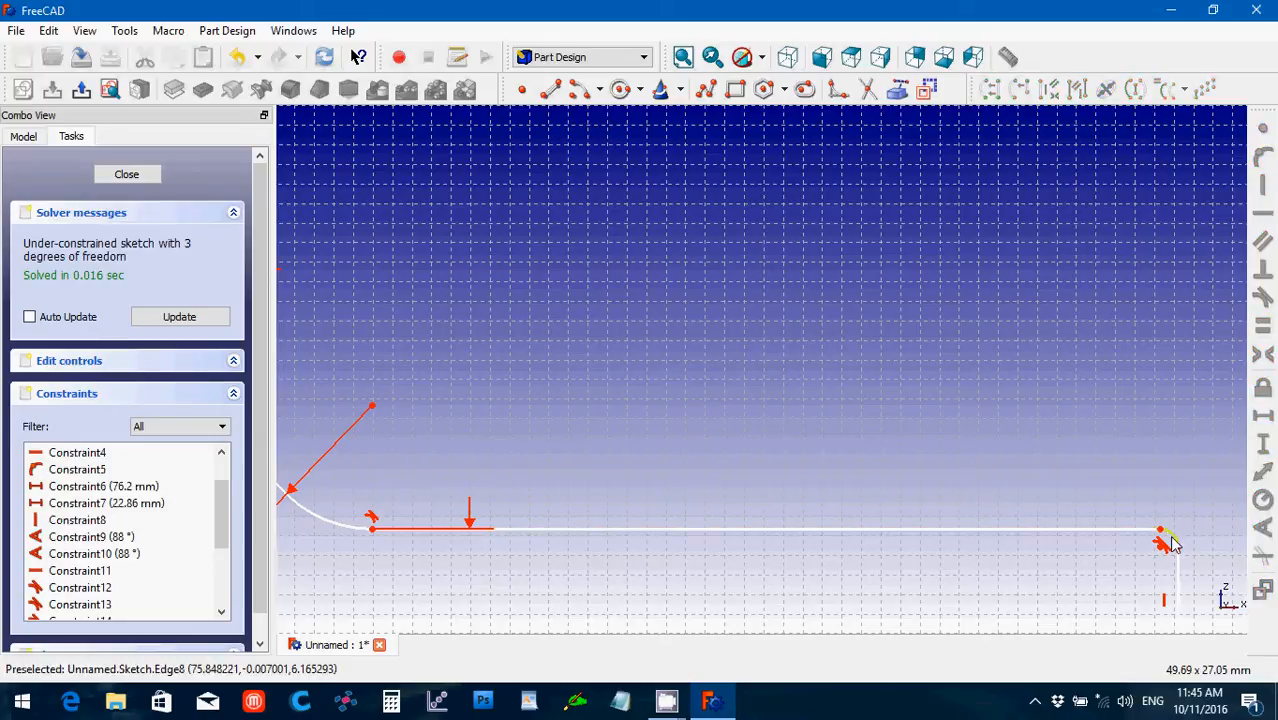
left_click(1168, 538)
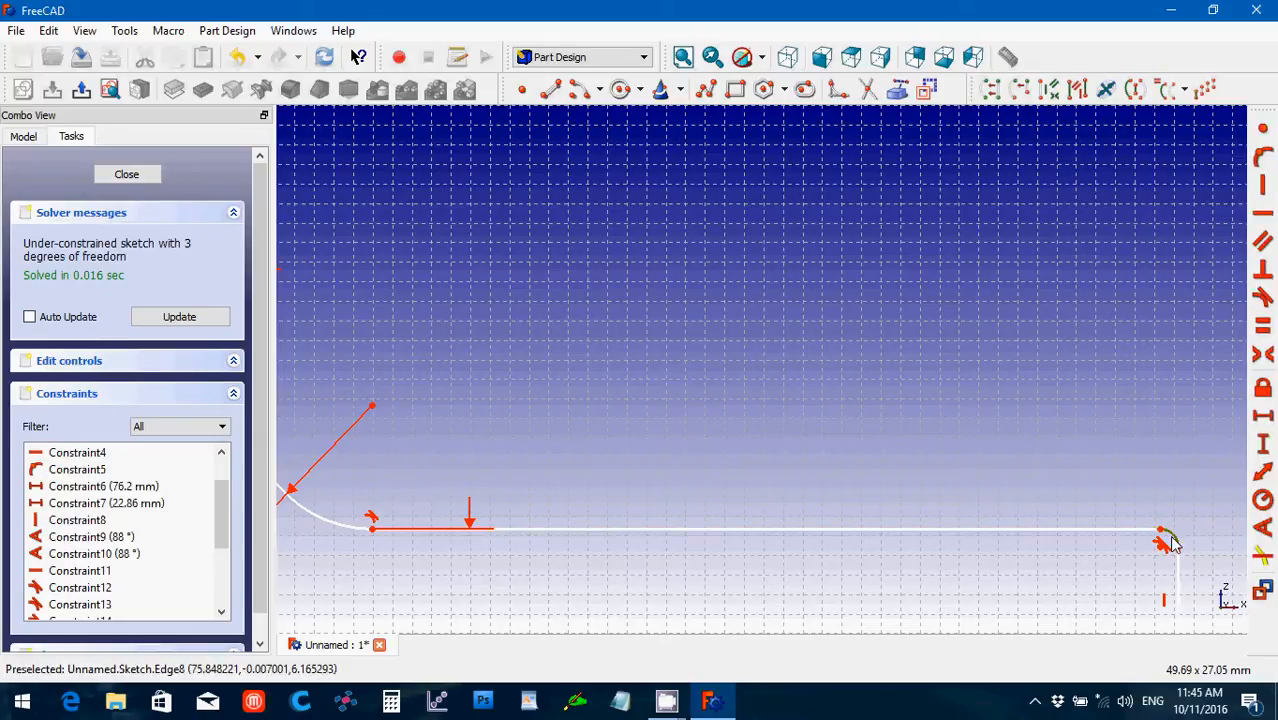
left_click(1263, 500)
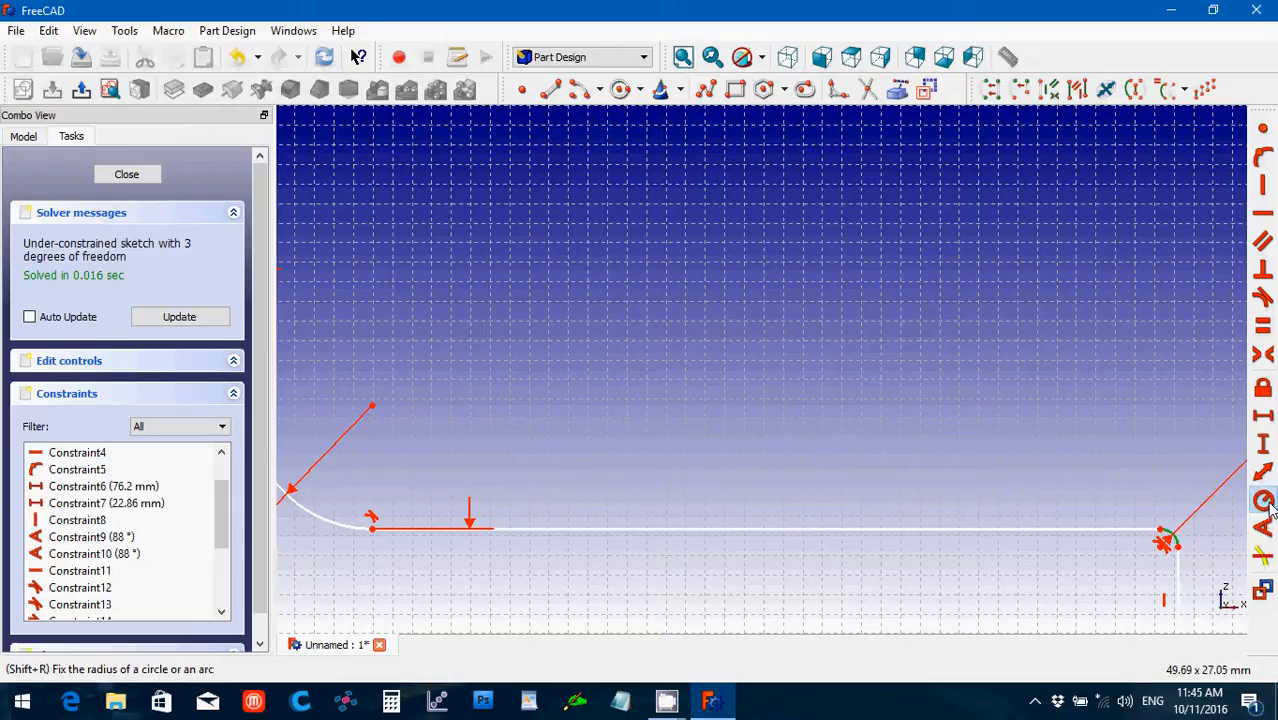
type("3.")
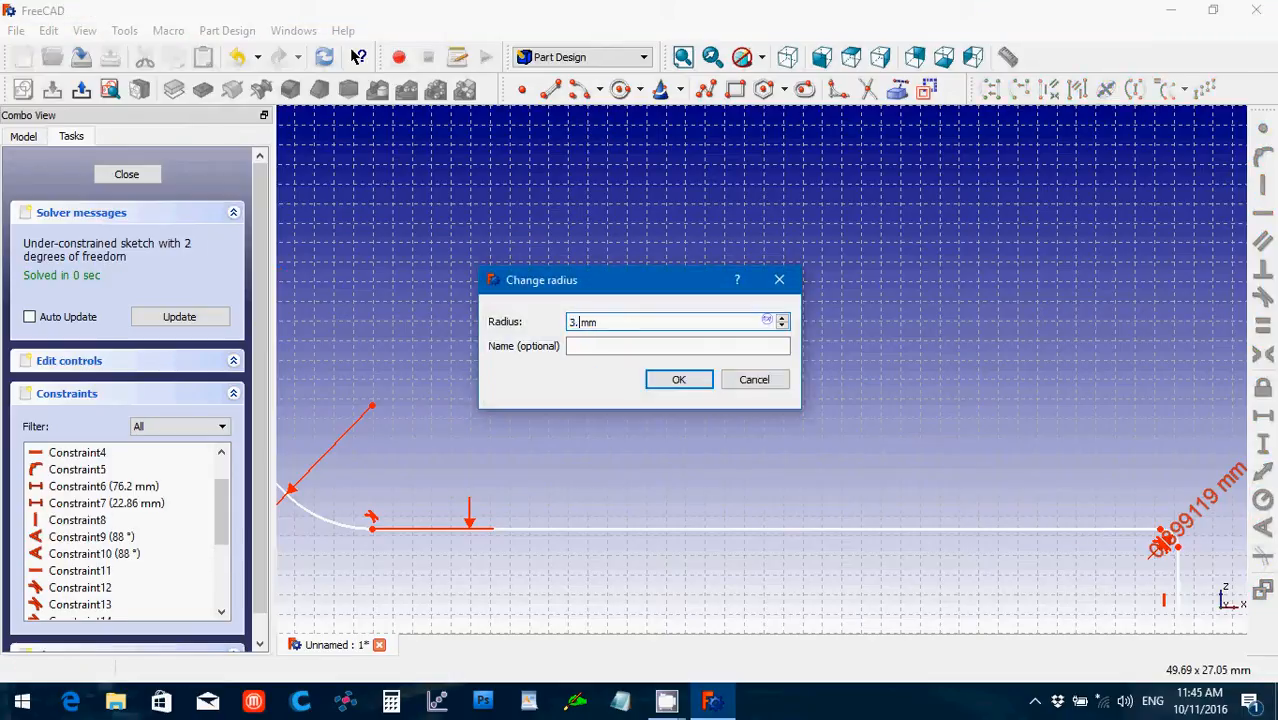
type("175")
key("Return")
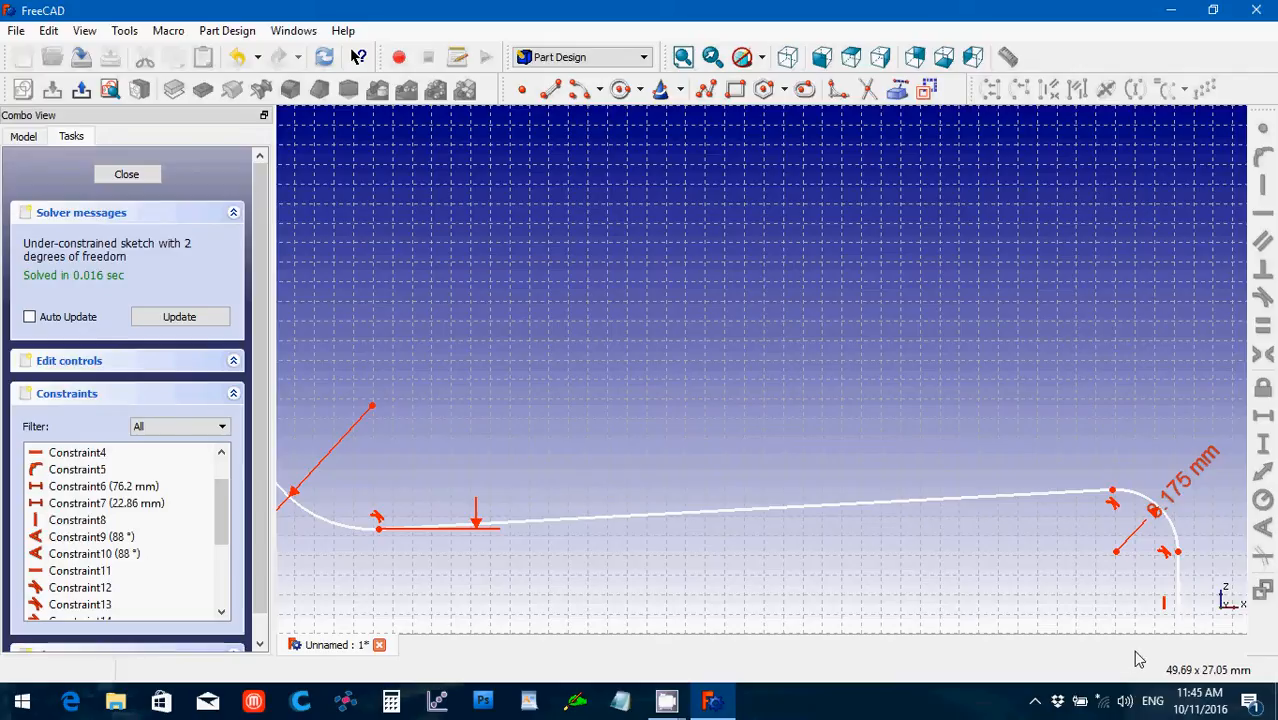
- Set a 6.35 mm vertical distance between the upper endpoint of the base leg's outer corner arc and the horizontal axis
scroll(1104, 375, "down", 4)
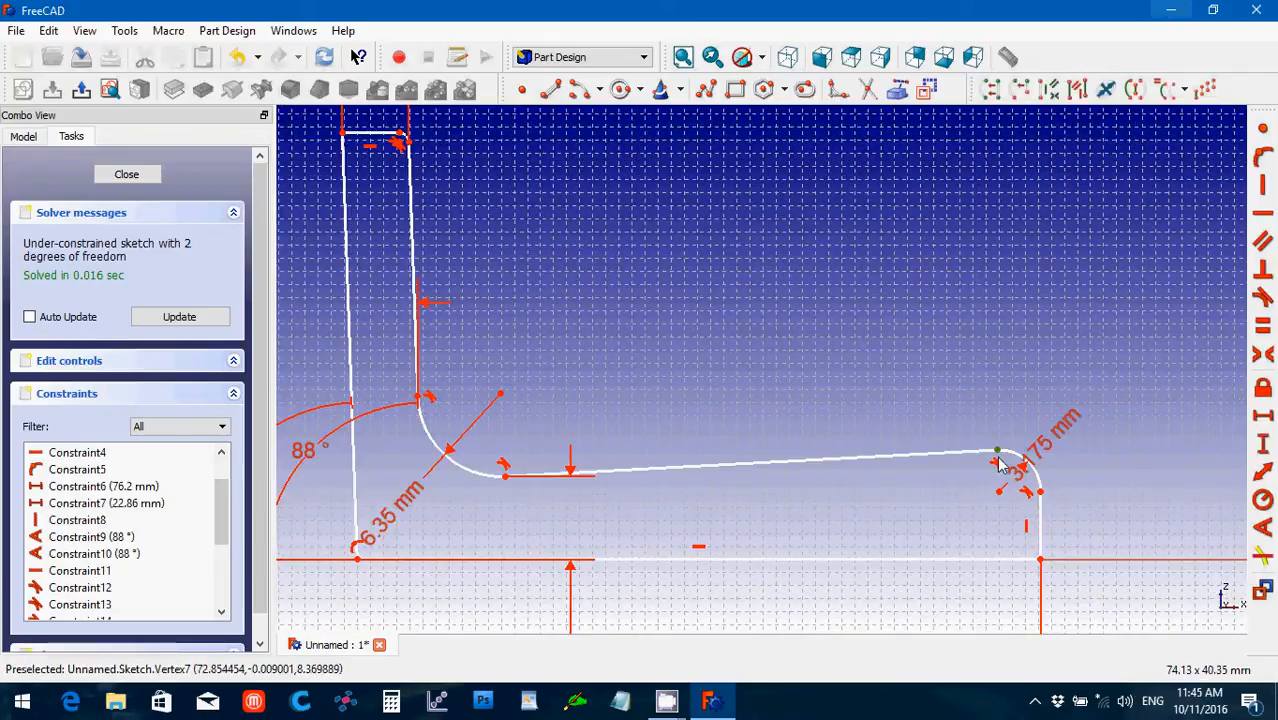
left_click(1093, 559)
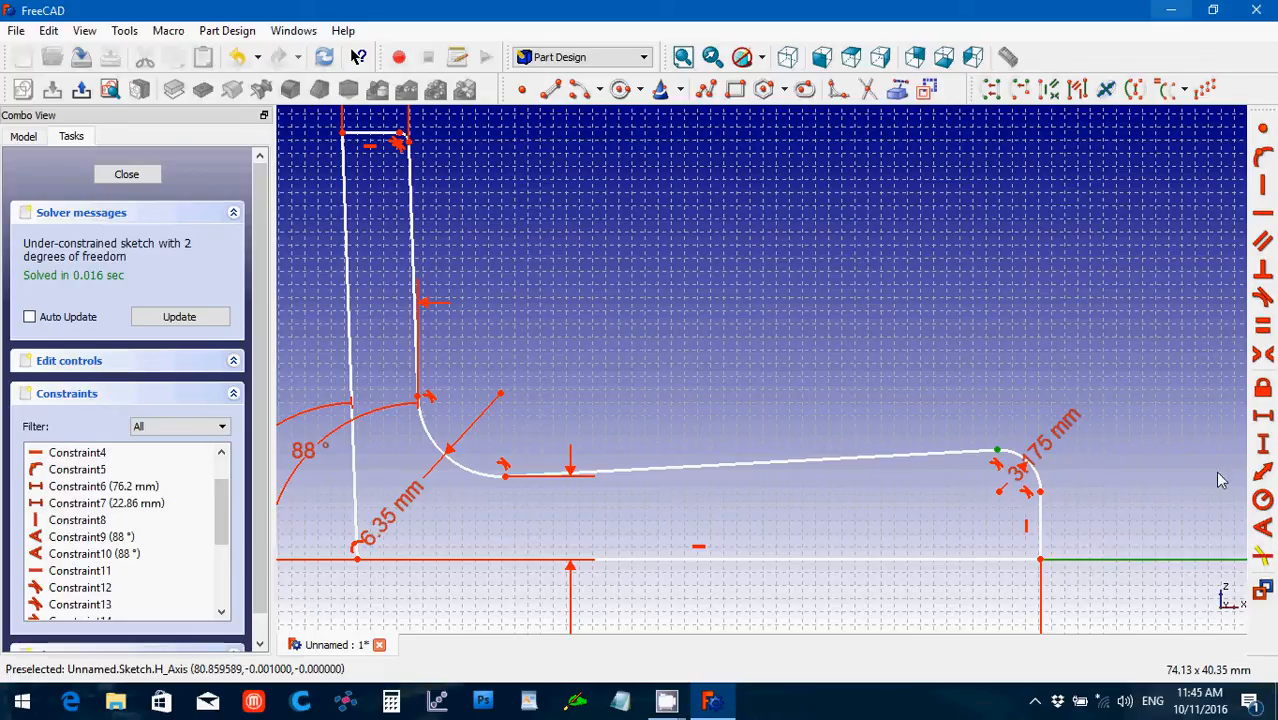
left_click(1263, 449)
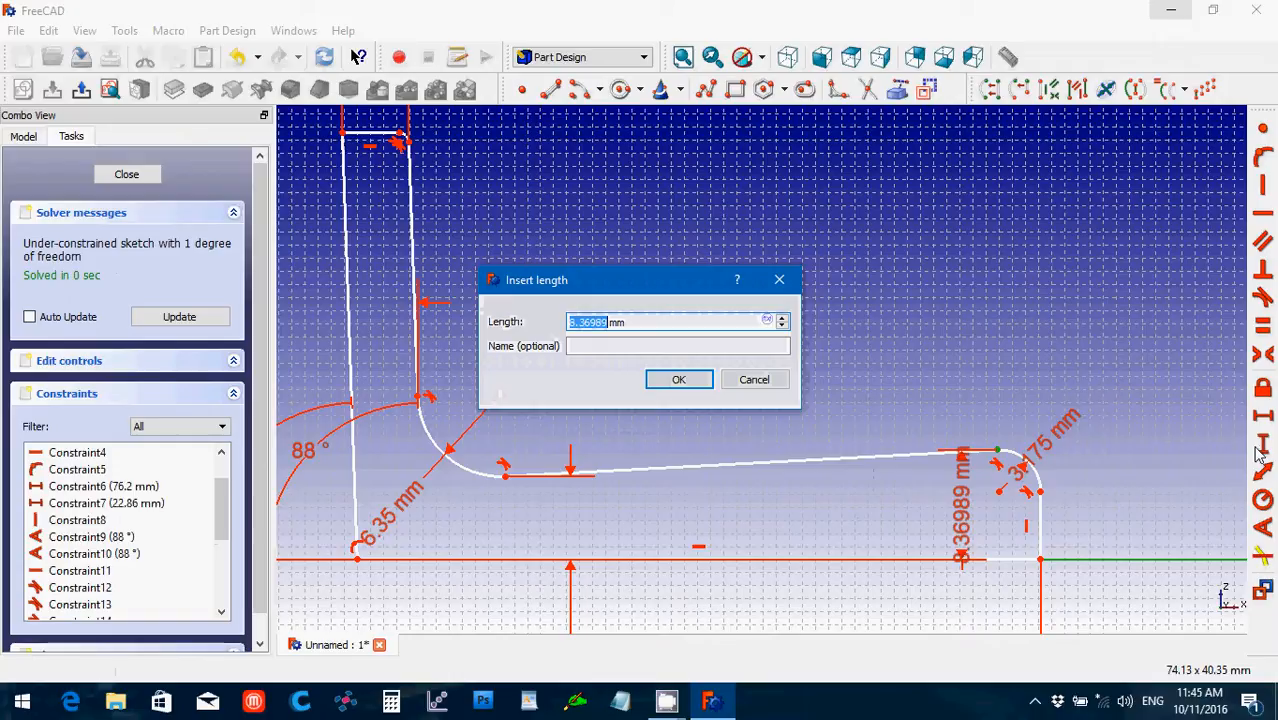
type("6.3")
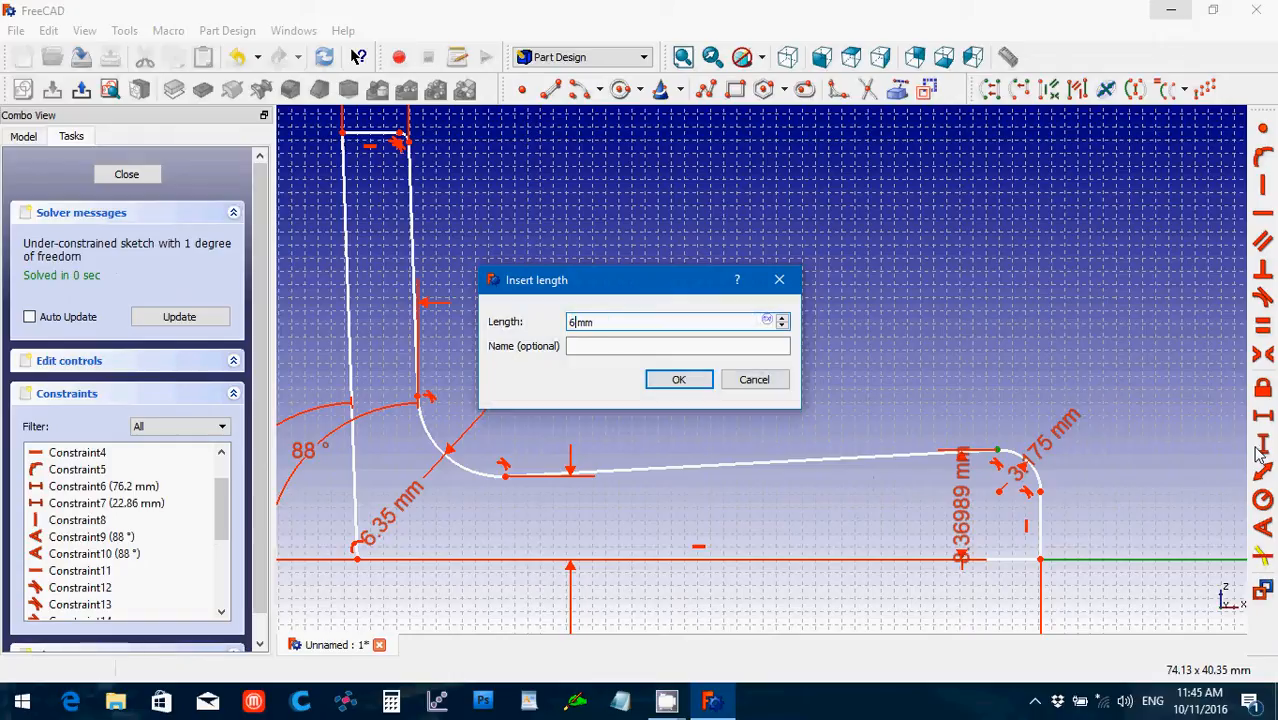
type("5")
key("Return")
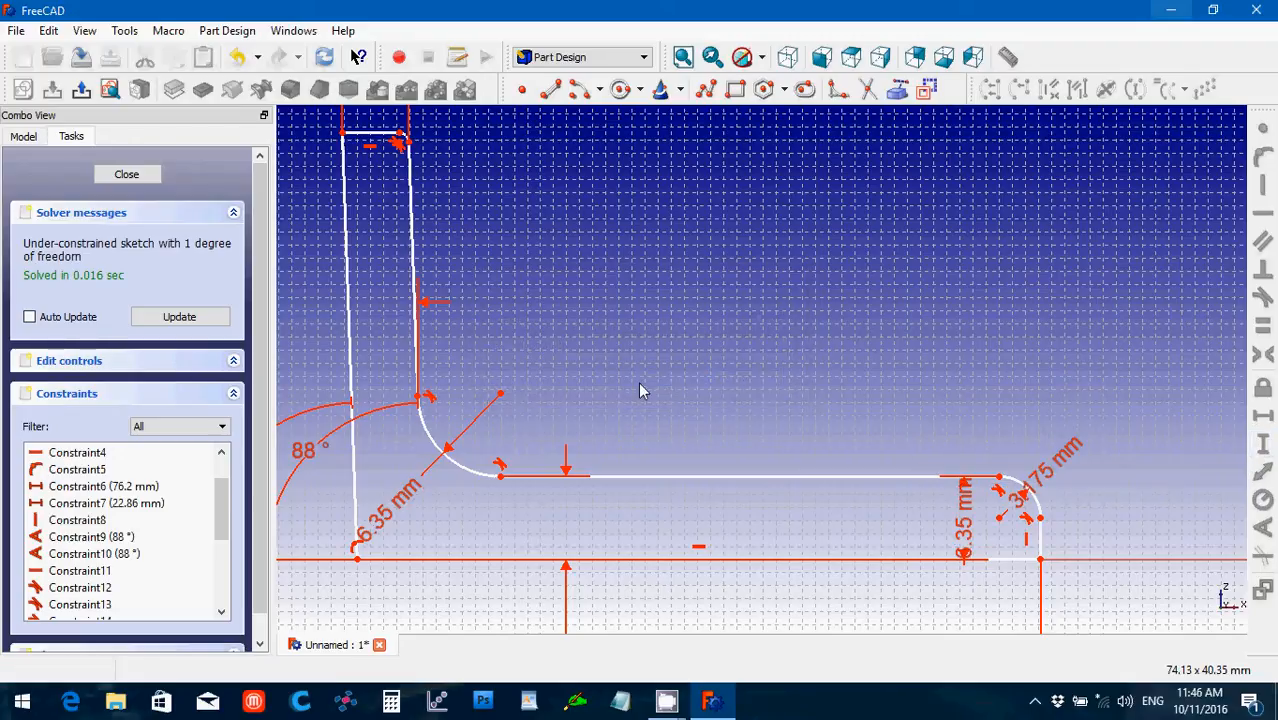
- Constrain the radius of the corner arc at the top of the upright leg to 3.175 mm
scroll(640, 391, "down", 3)
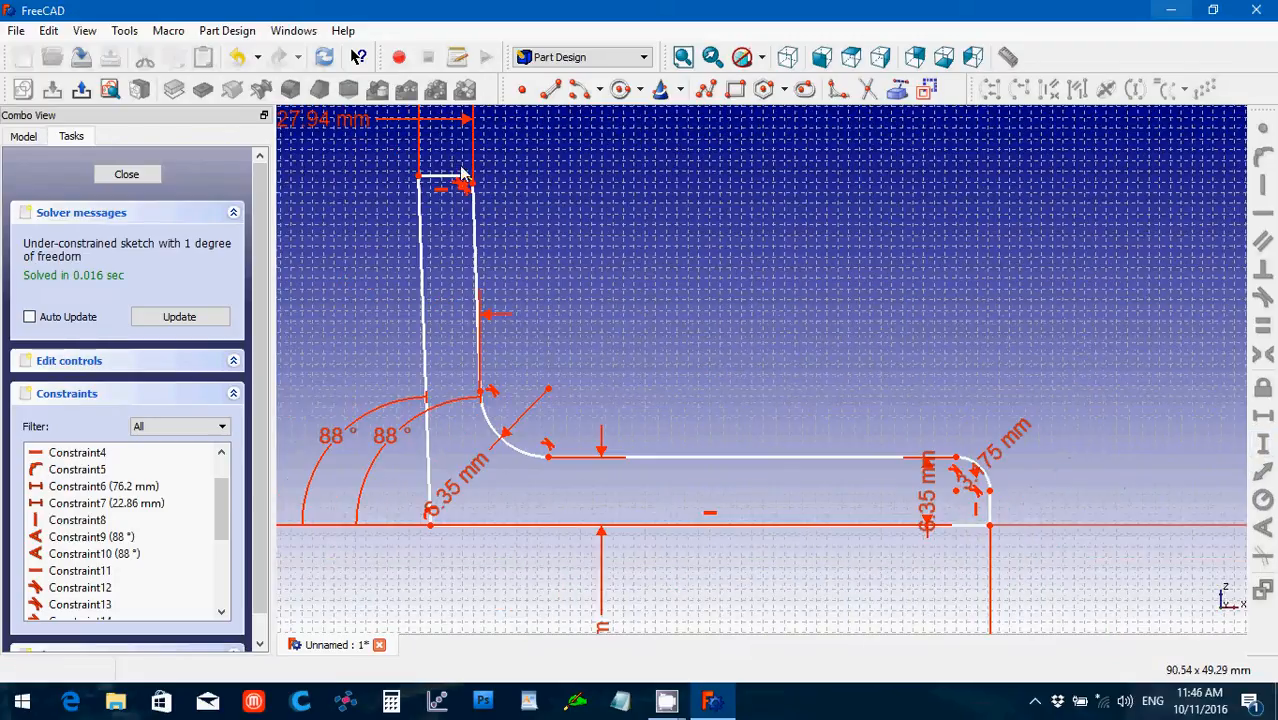
scroll(524, 280, "up", 4)
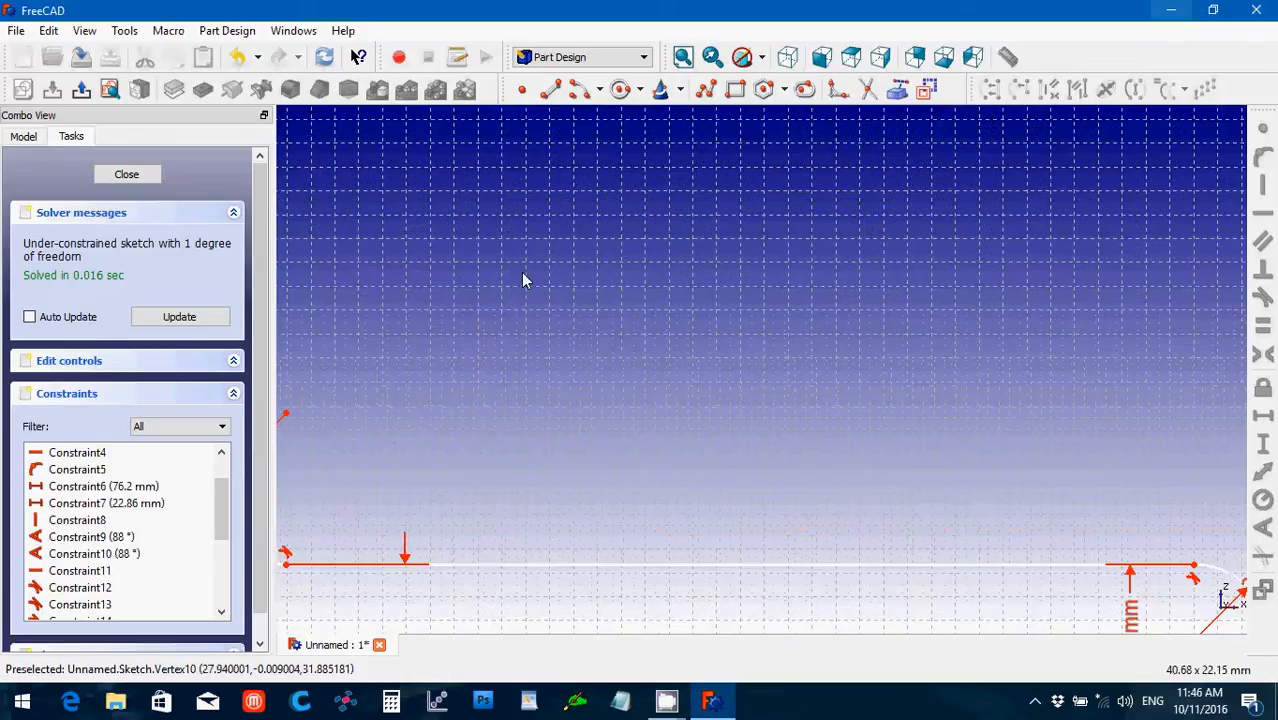
scroll(524, 280, "up", 2)
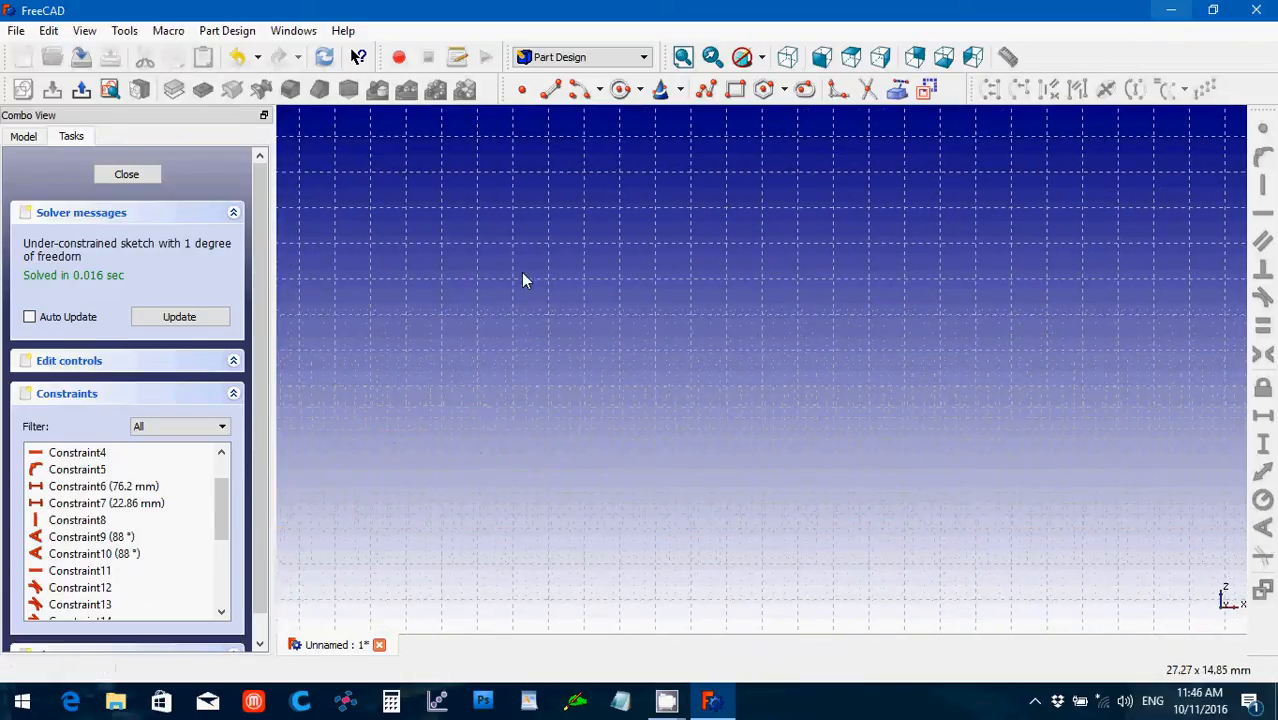
scroll(524, 280, "down", 3)
key("Right")
key("Right")
key("Right")
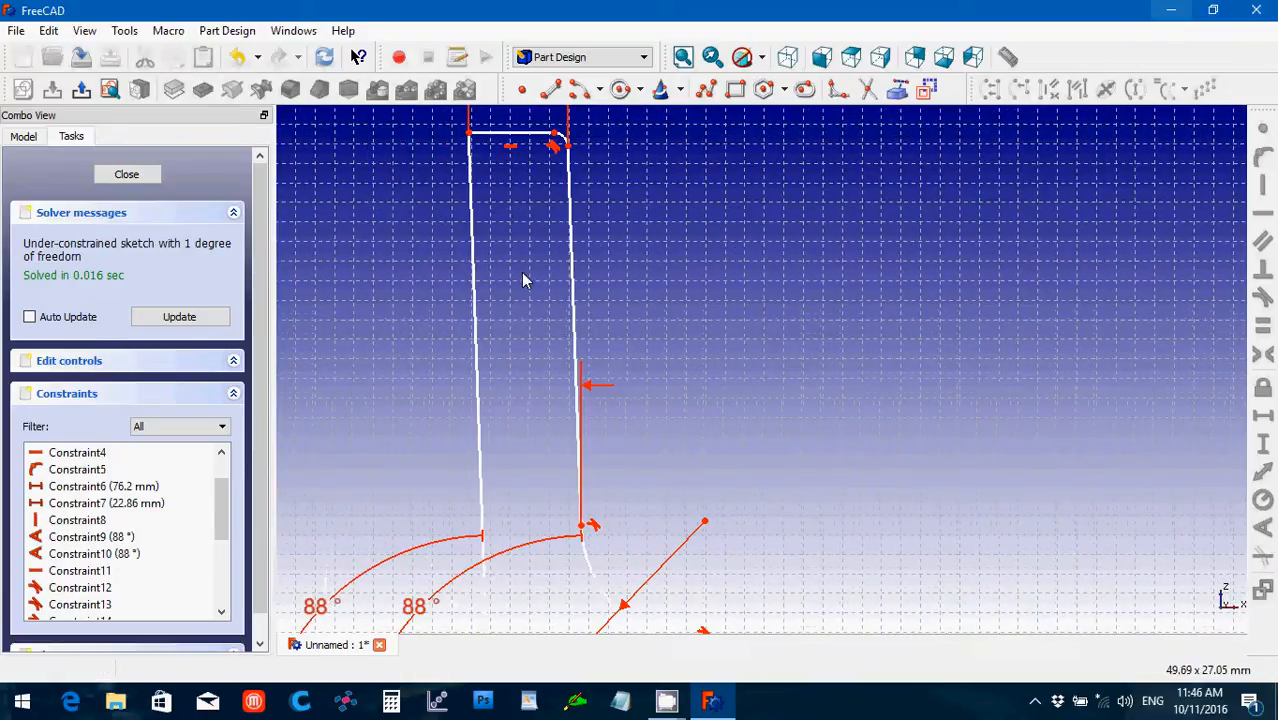
key("Down")
key("Up")
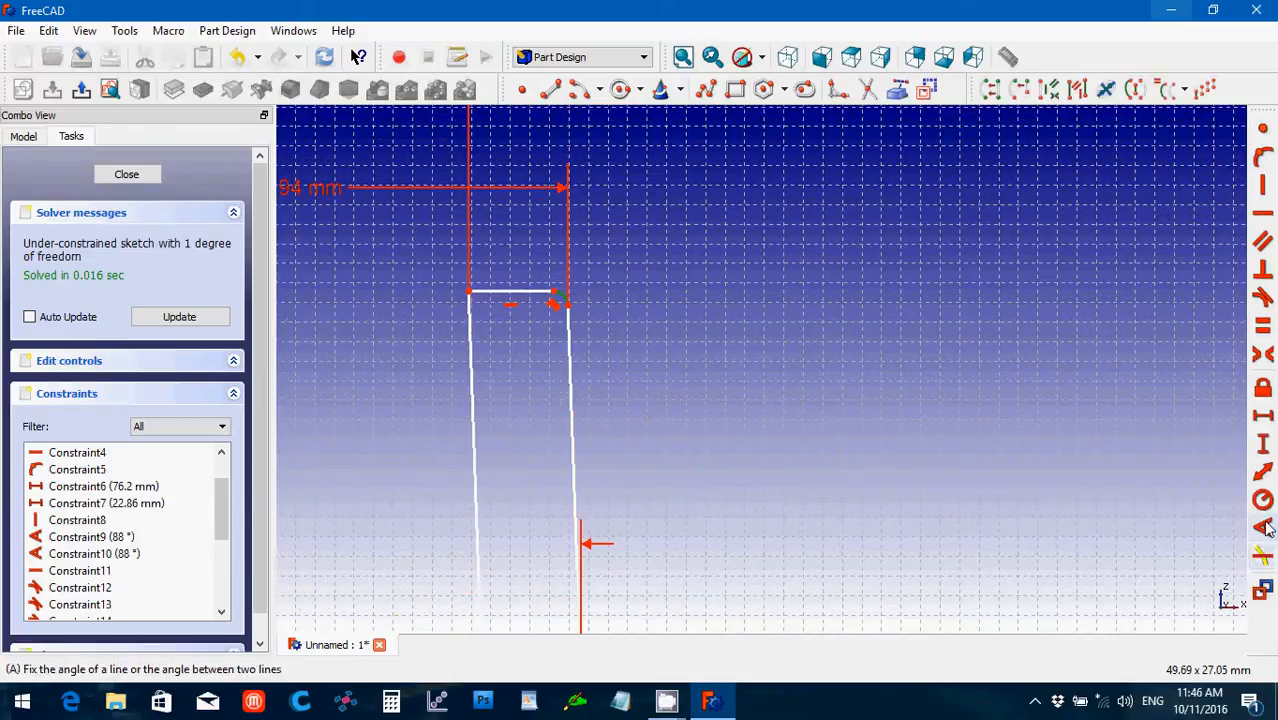
left_click(1263, 500)
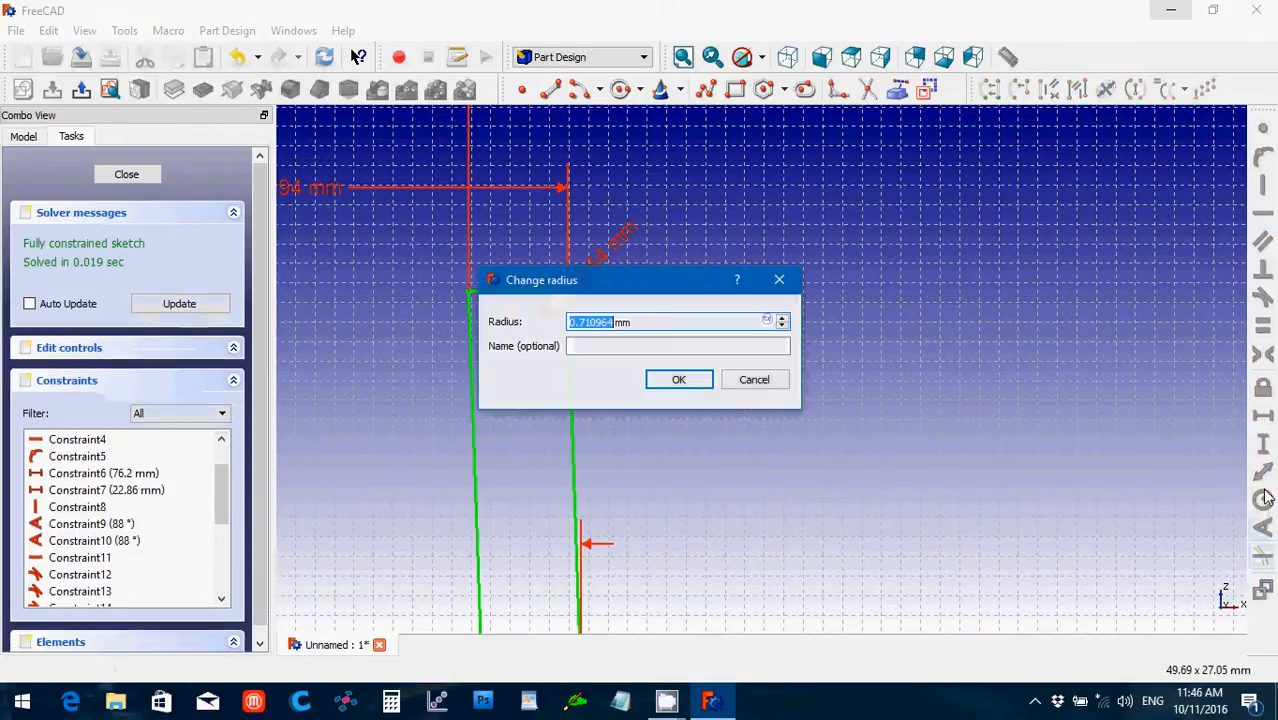
type("3.175")
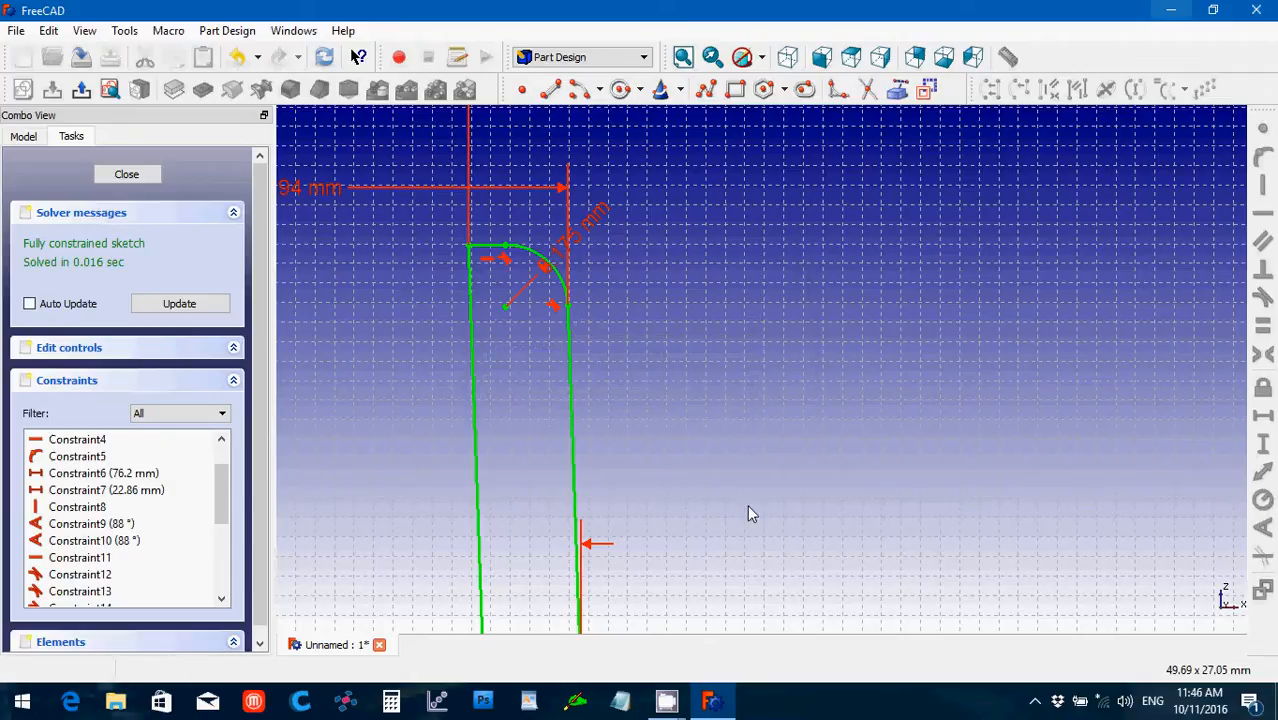
- Try to add a 38.1 mm vertical distance between the inner fillet's lower endpoint and the top edge of the upright leg
scroll(752, 512, "down", 2)
scroll(751, 507, "down", 1)
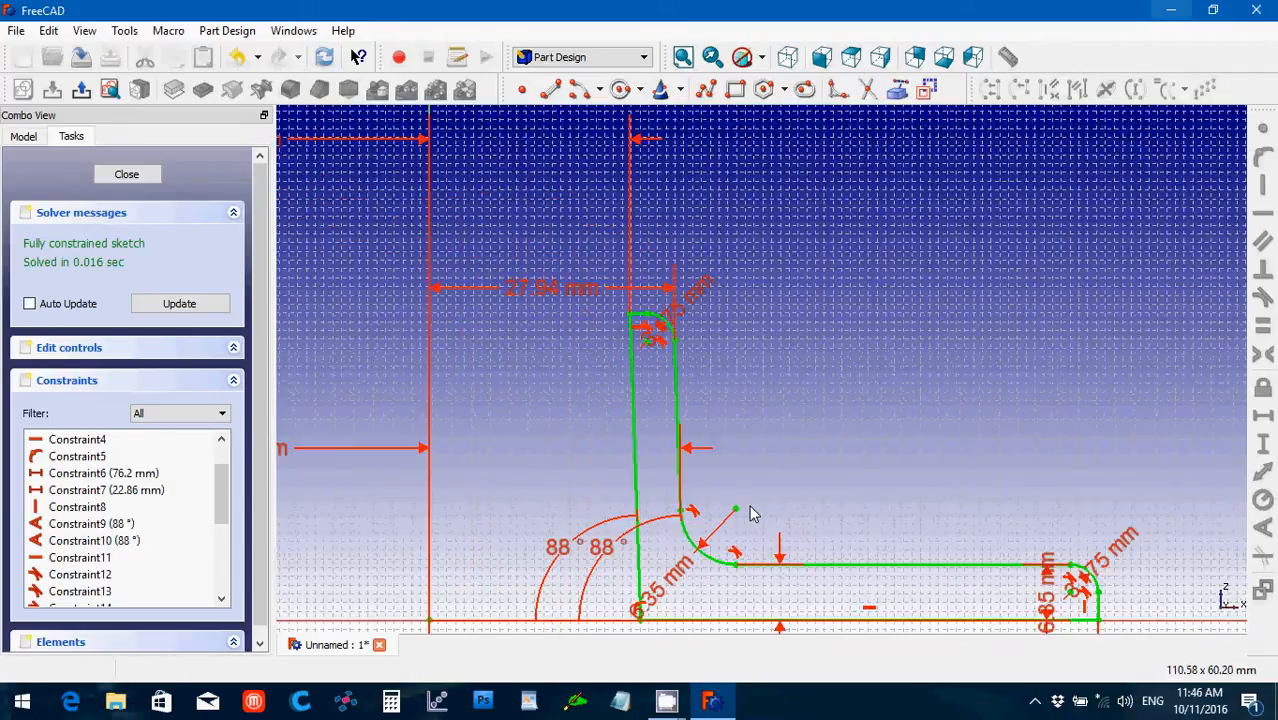
scroll(752, 513, "down", 1)
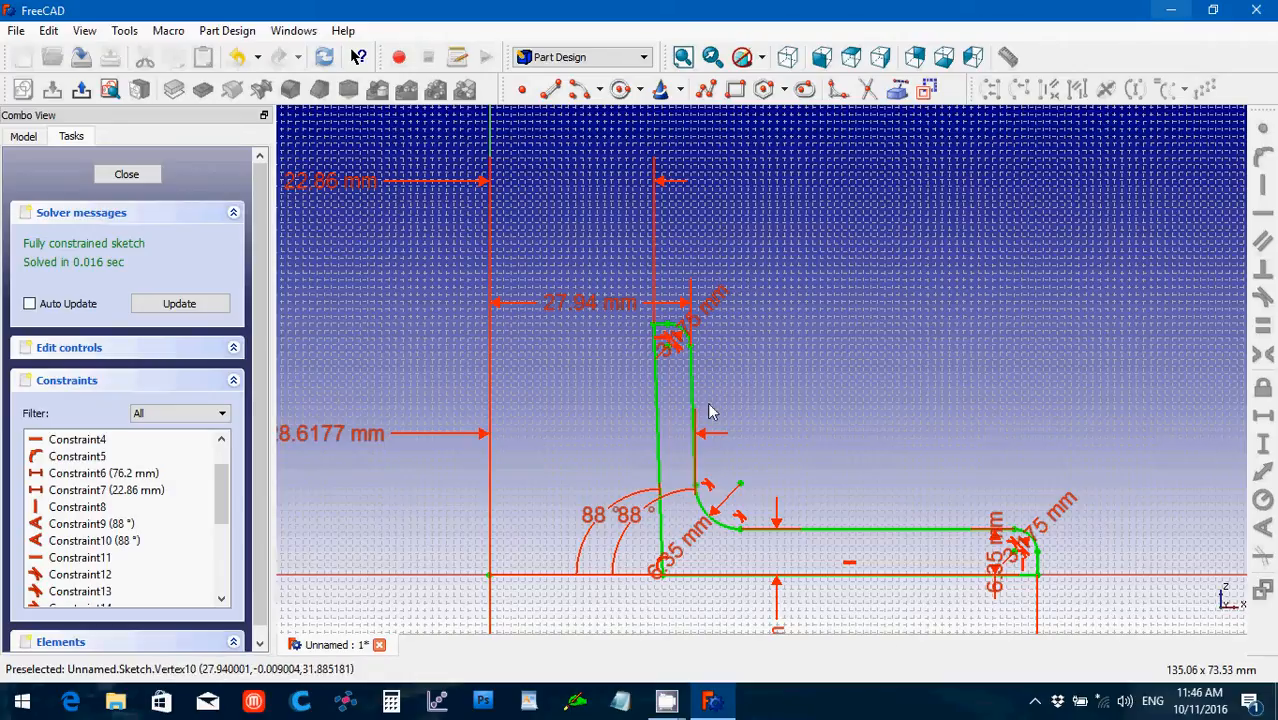
left_click(743, 538)
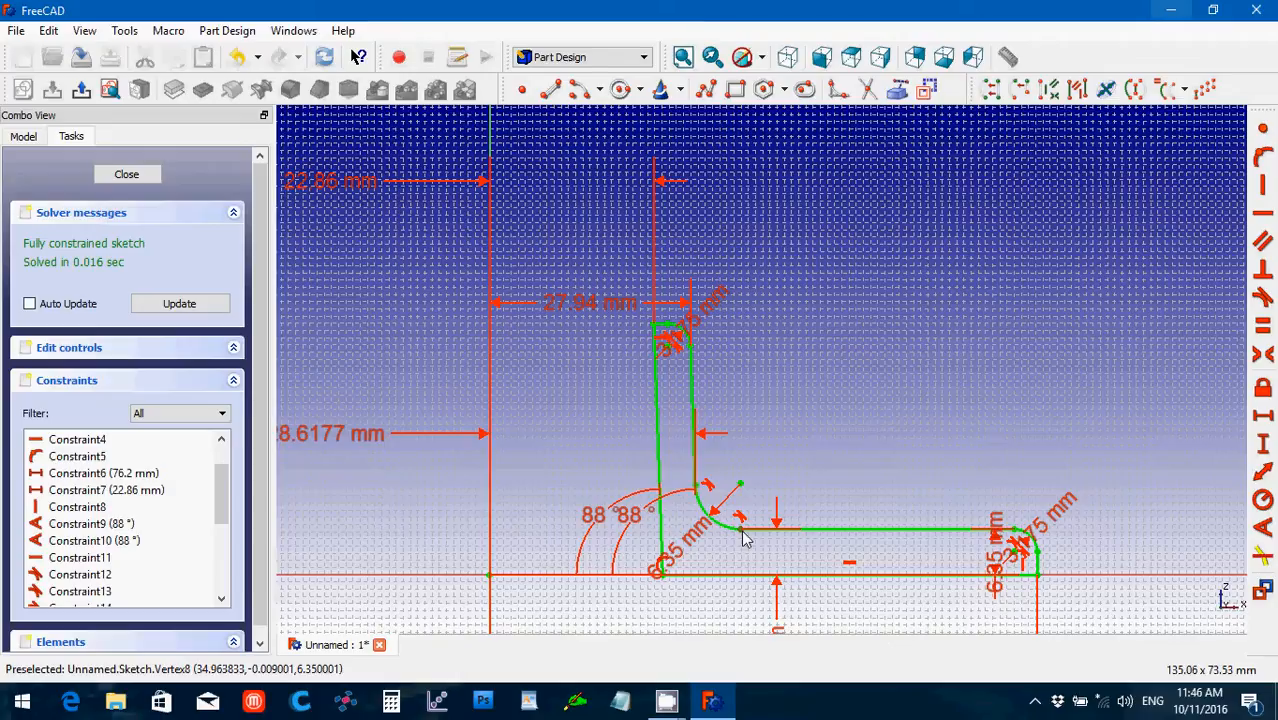
left_click(668, 327)
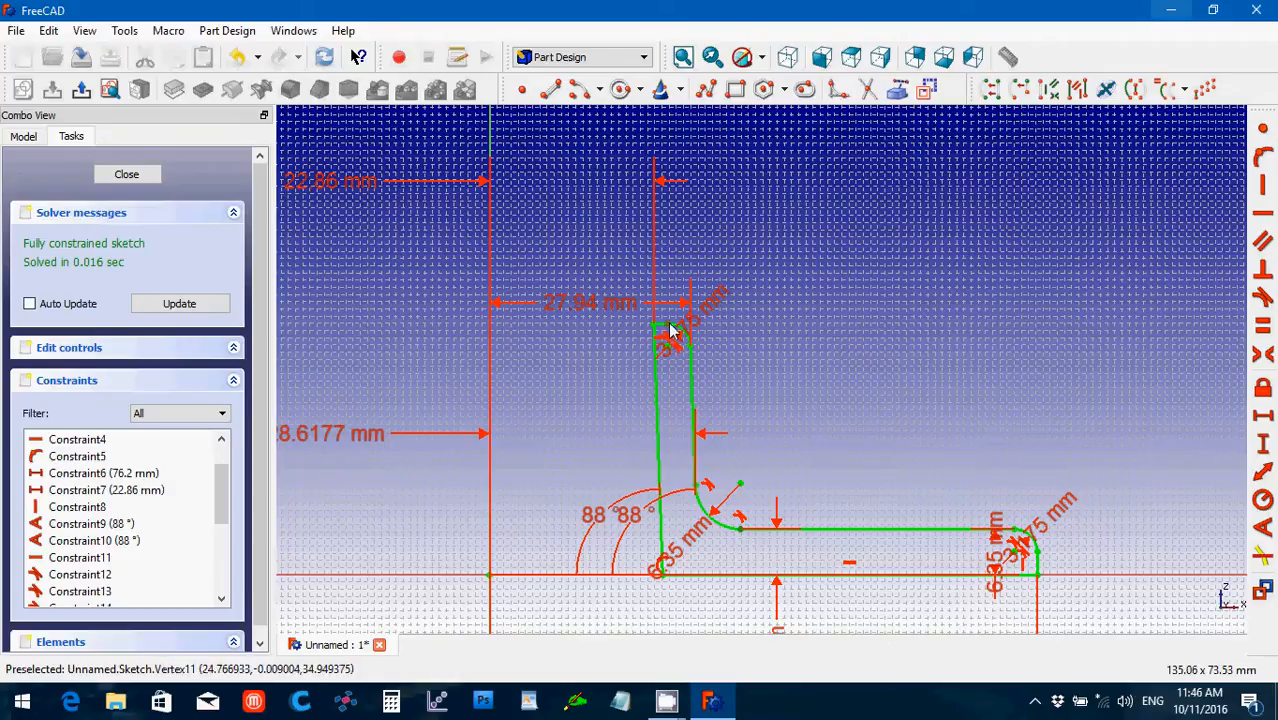
left_click(1263, 444)
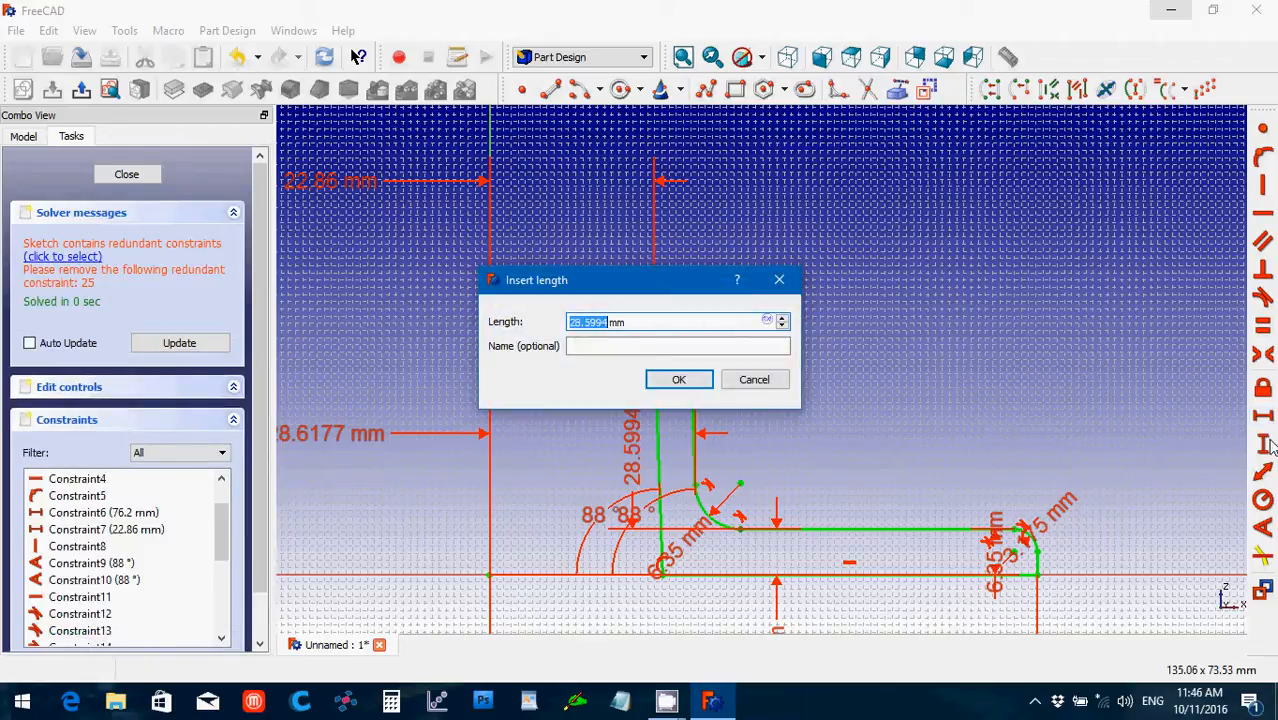
type("38.1")
key("Return")
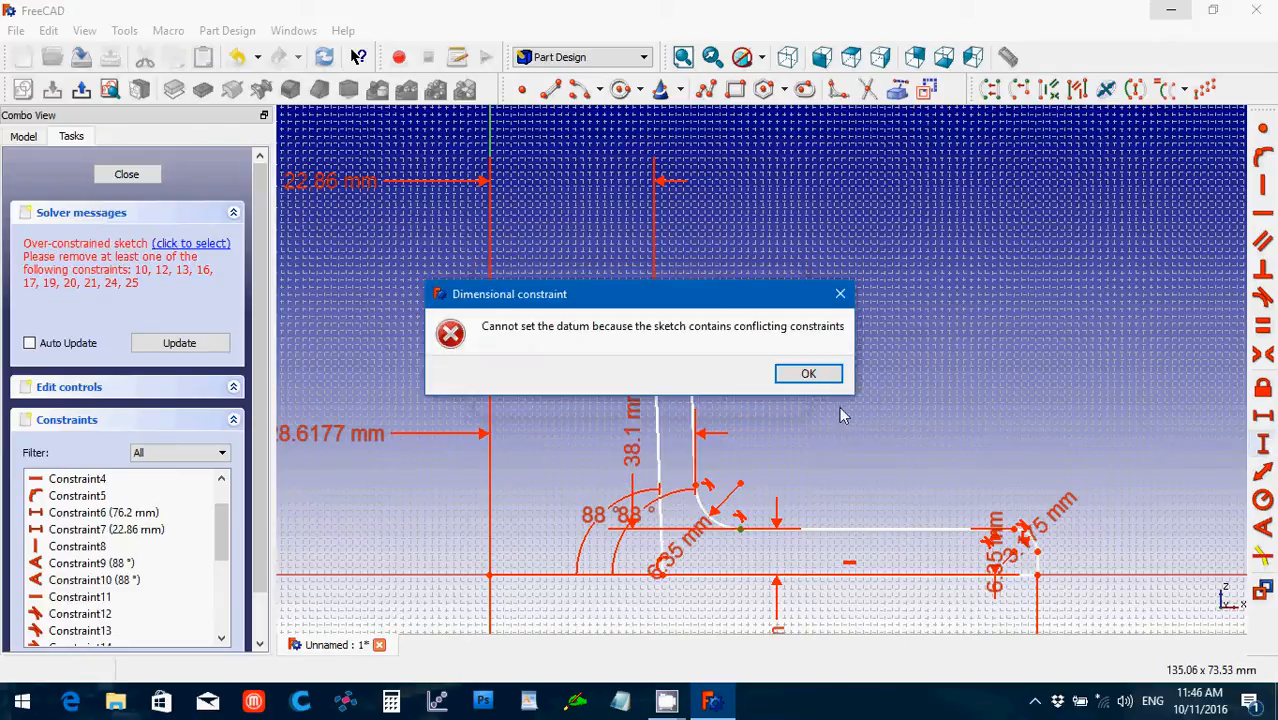
left_click(818, 376)
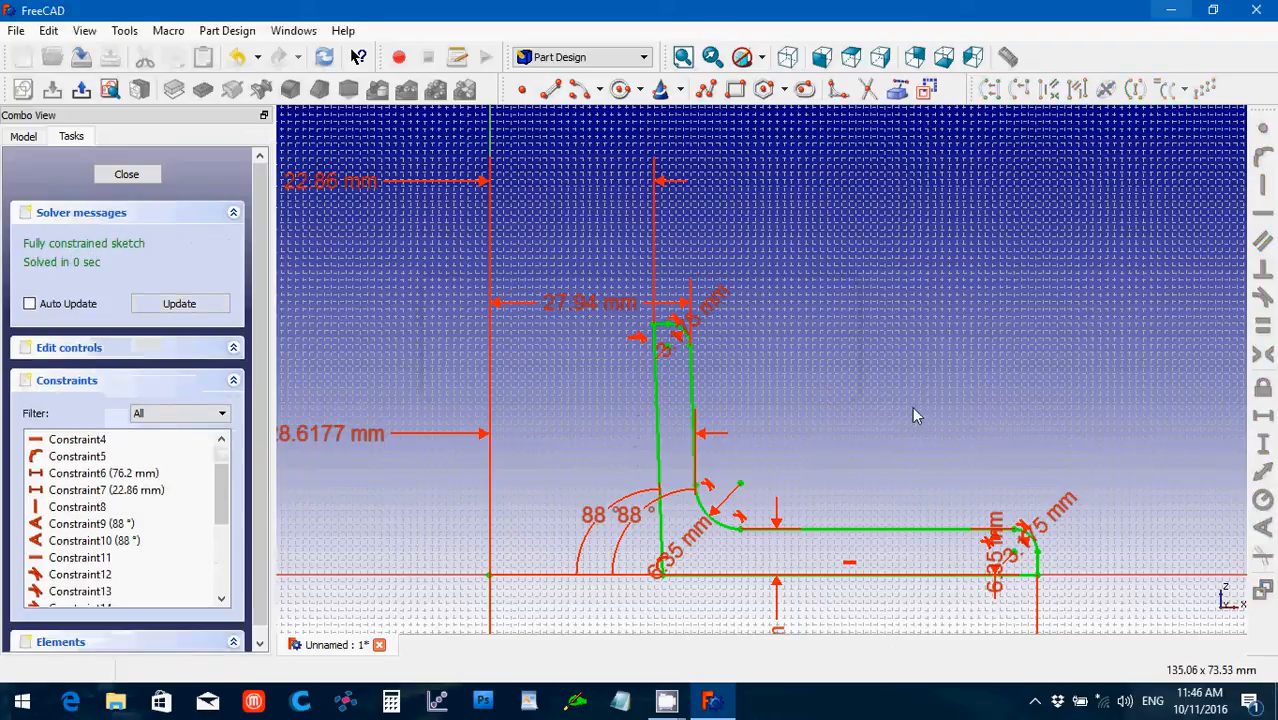
- Move the 27.94 mm dimension and the inner fillet's 6.35 mm radius dimension clear of the profile, into the open area beside the upright leg
mouse_move(562, 302)
left_mouse_down()
mouse_move(631, 320)
mouse_move(790, 234)
left_mouse_up()
scroll(763, 367, "down", 1)
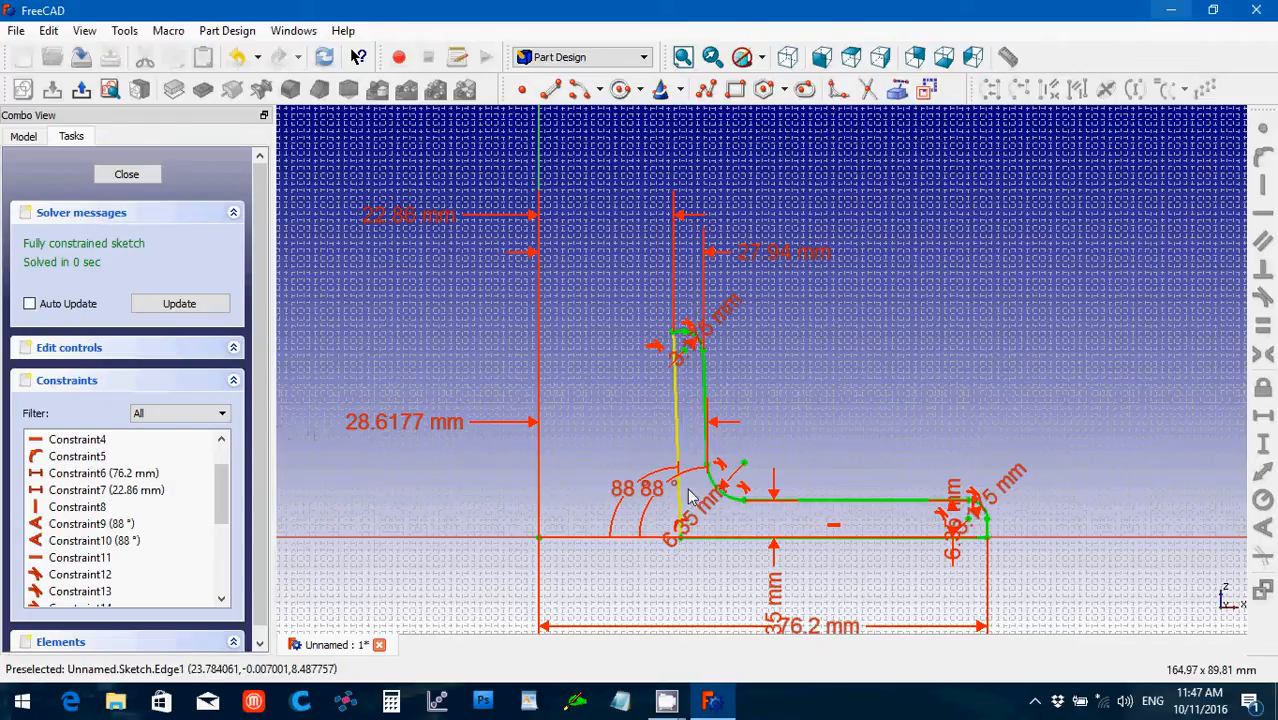
mouse_move(701, 519)
left_mouse_down()
mouse_move(756, 523)
mouse_move(813, 491)
mouse_move(831, 456)
left_mouse_up()
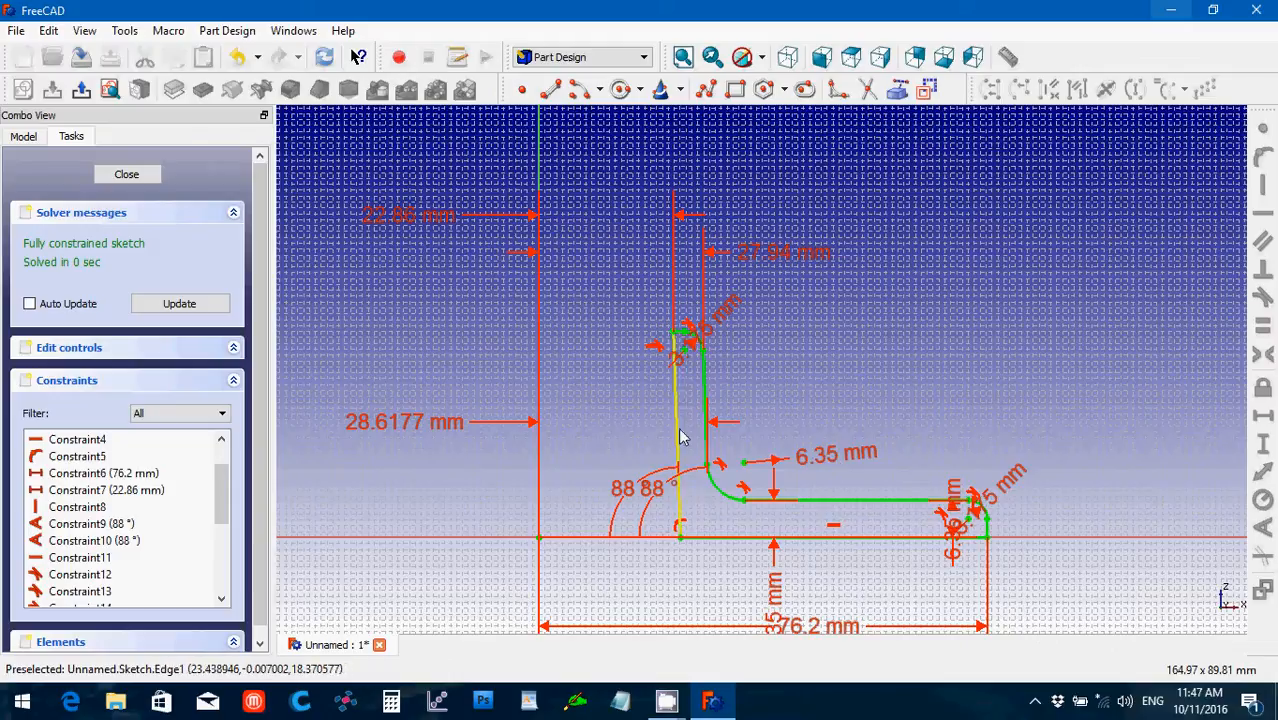
scroll(668, 449, "down", 1)
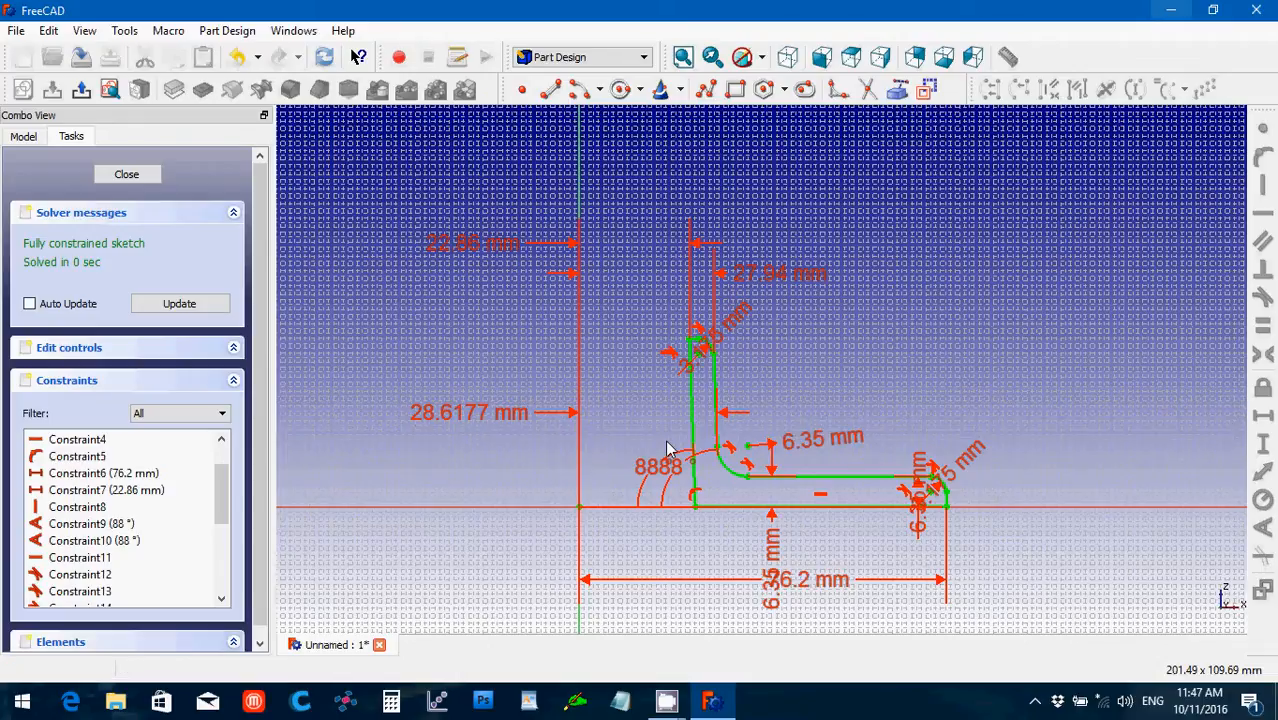
scroll(668, 449, "up", 2)
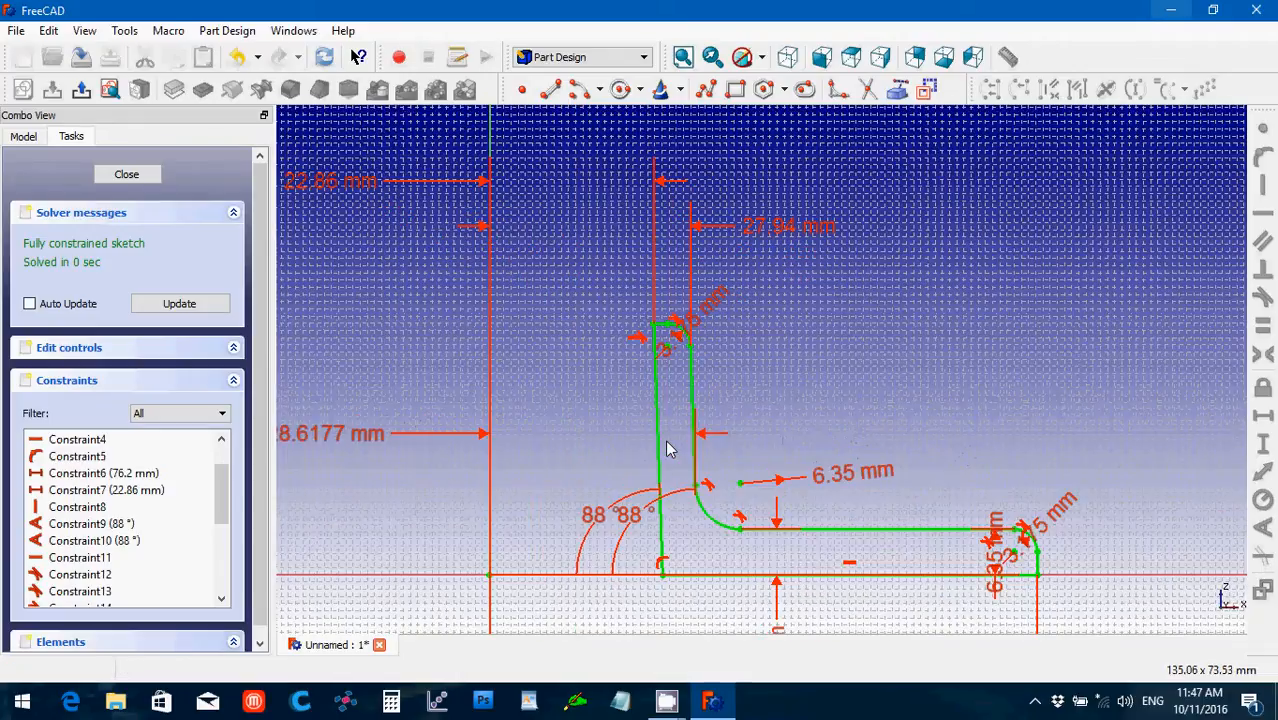
scroll(668, 449, "up", 1)
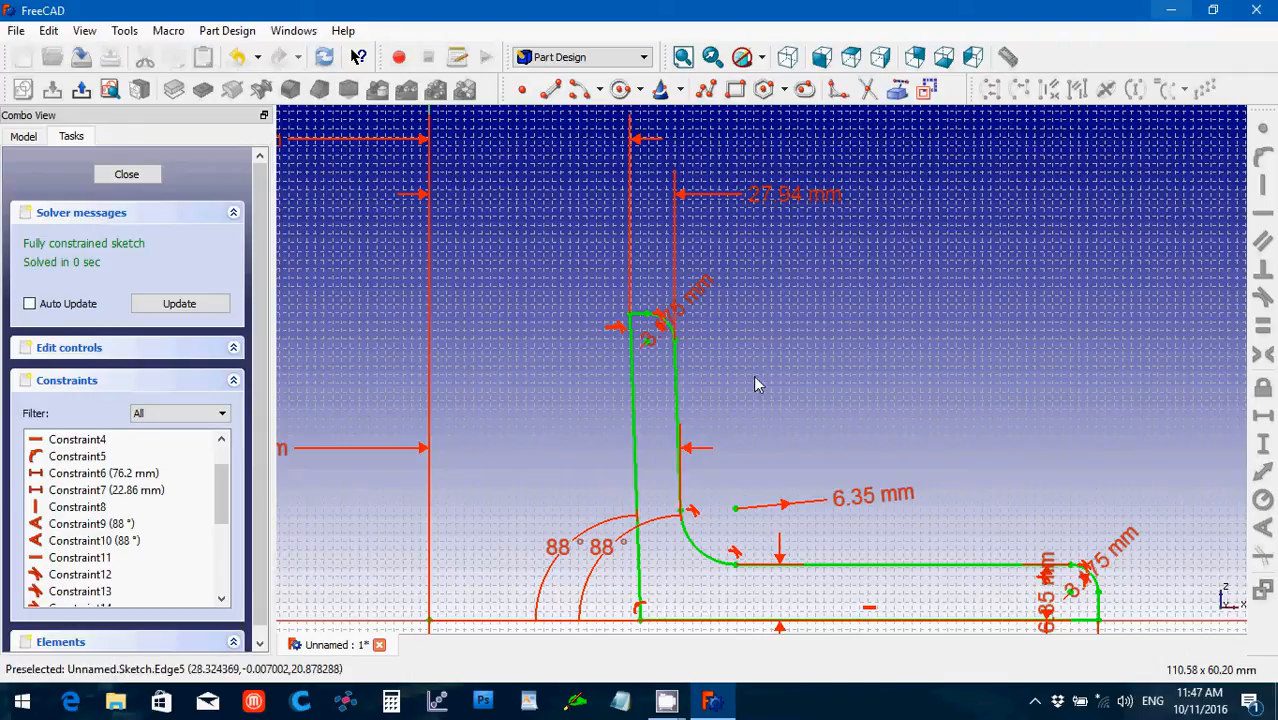
scroll(757, 385, "down", 1)
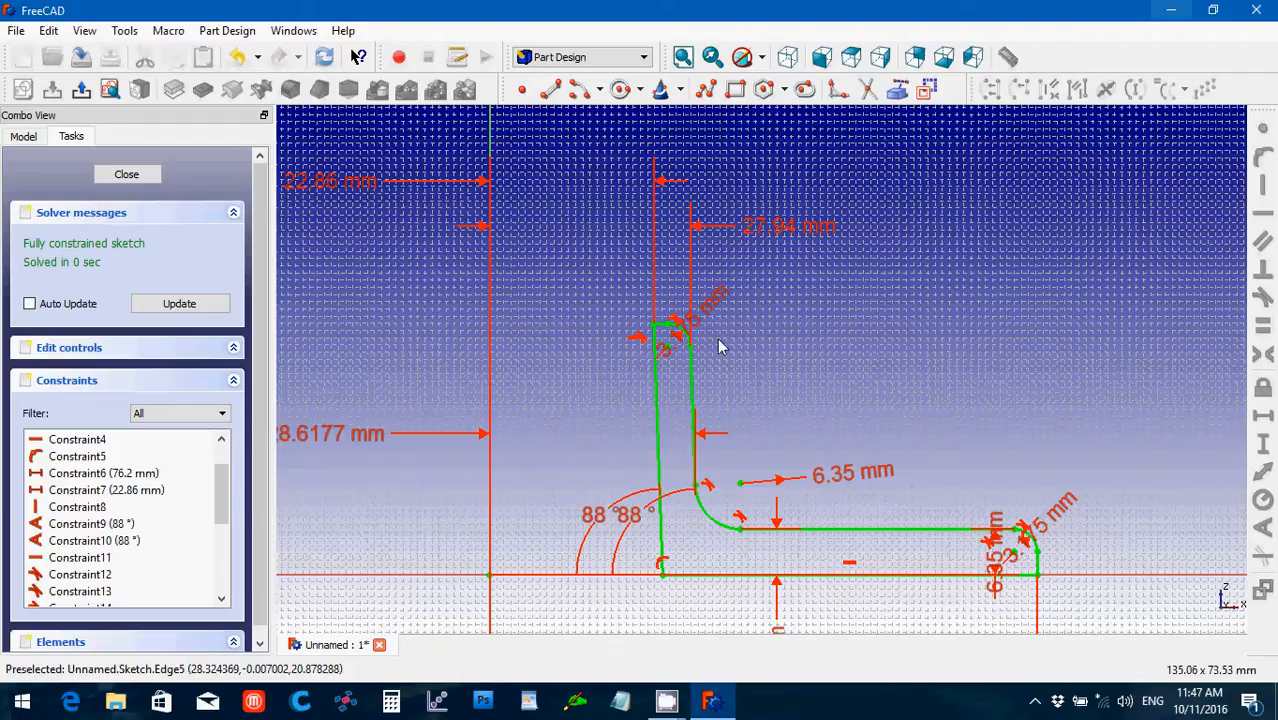
left_click_drag(672, 330, 765, 417)
scroll(759, 414, "down", 1)
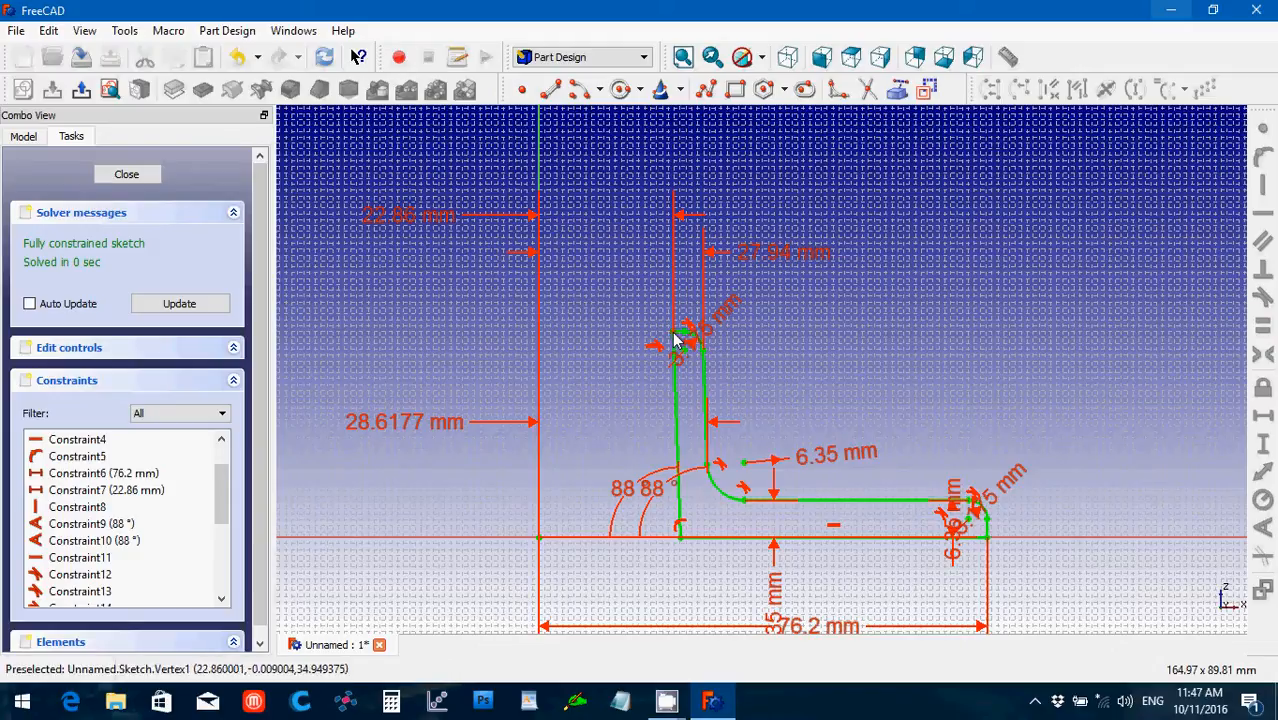
left_click(463, 541)
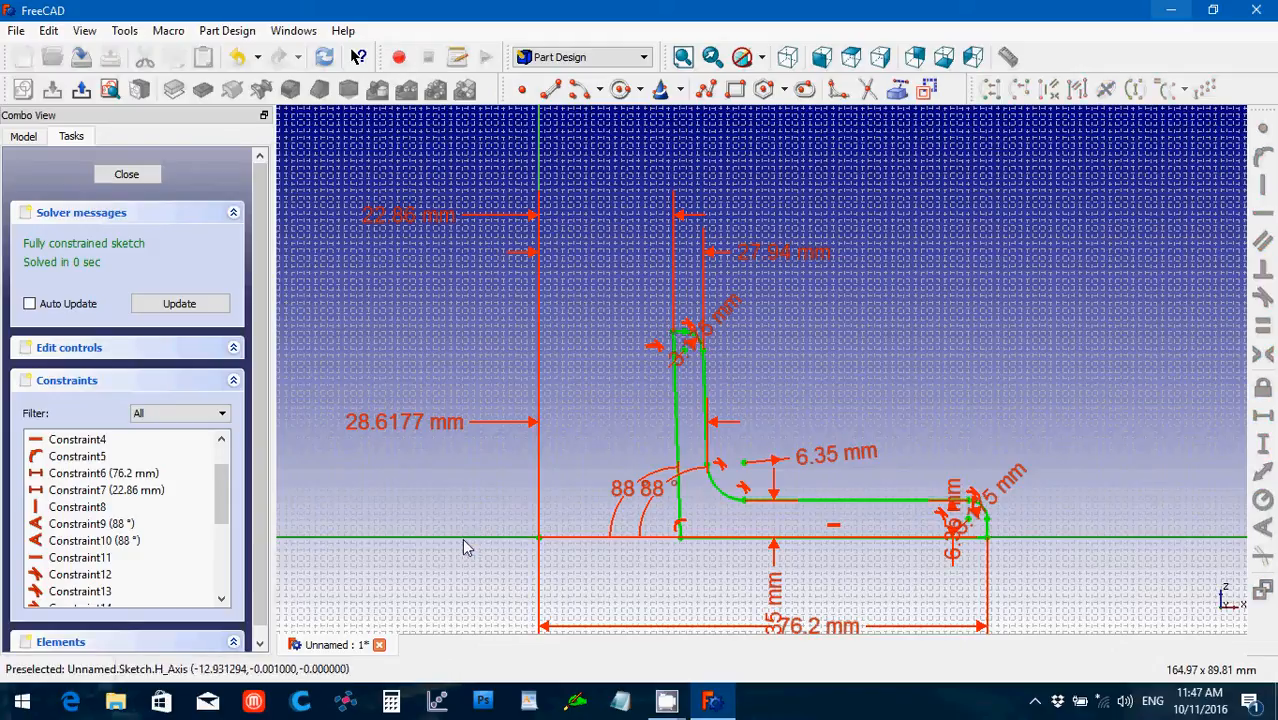
left_click(1264, 444)
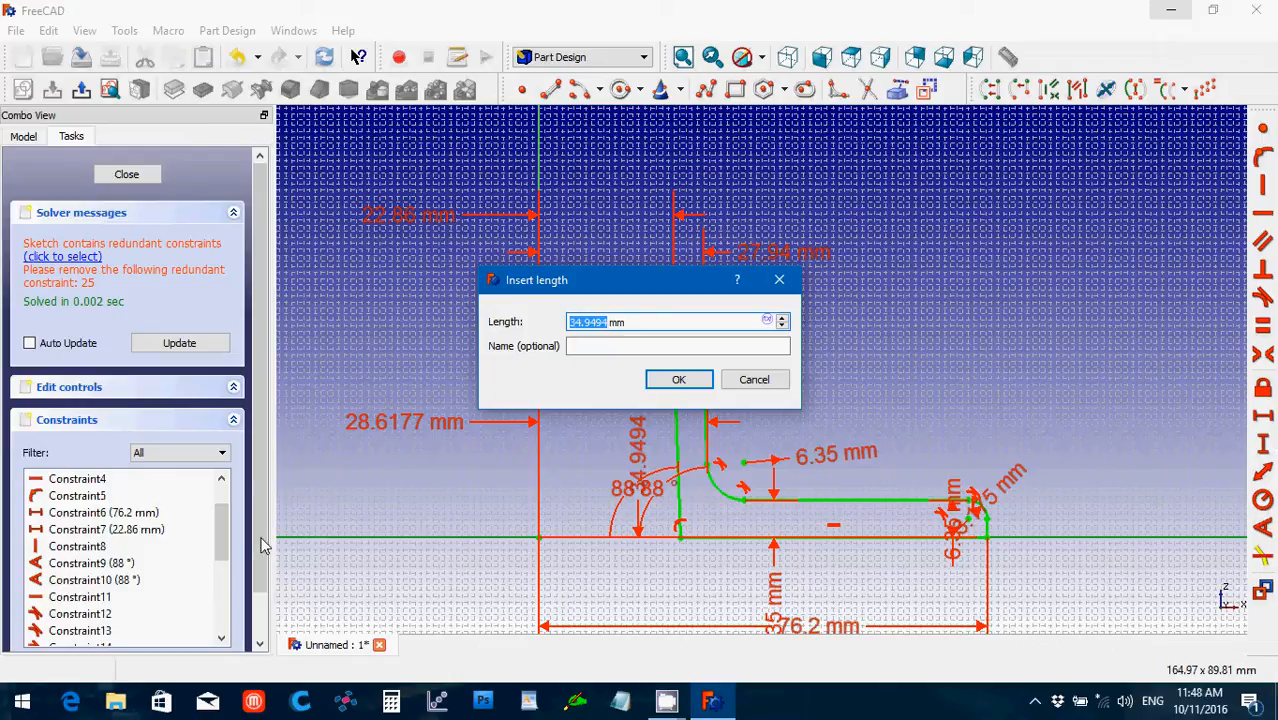
left_click(229, 518)
left_click(754, 381)
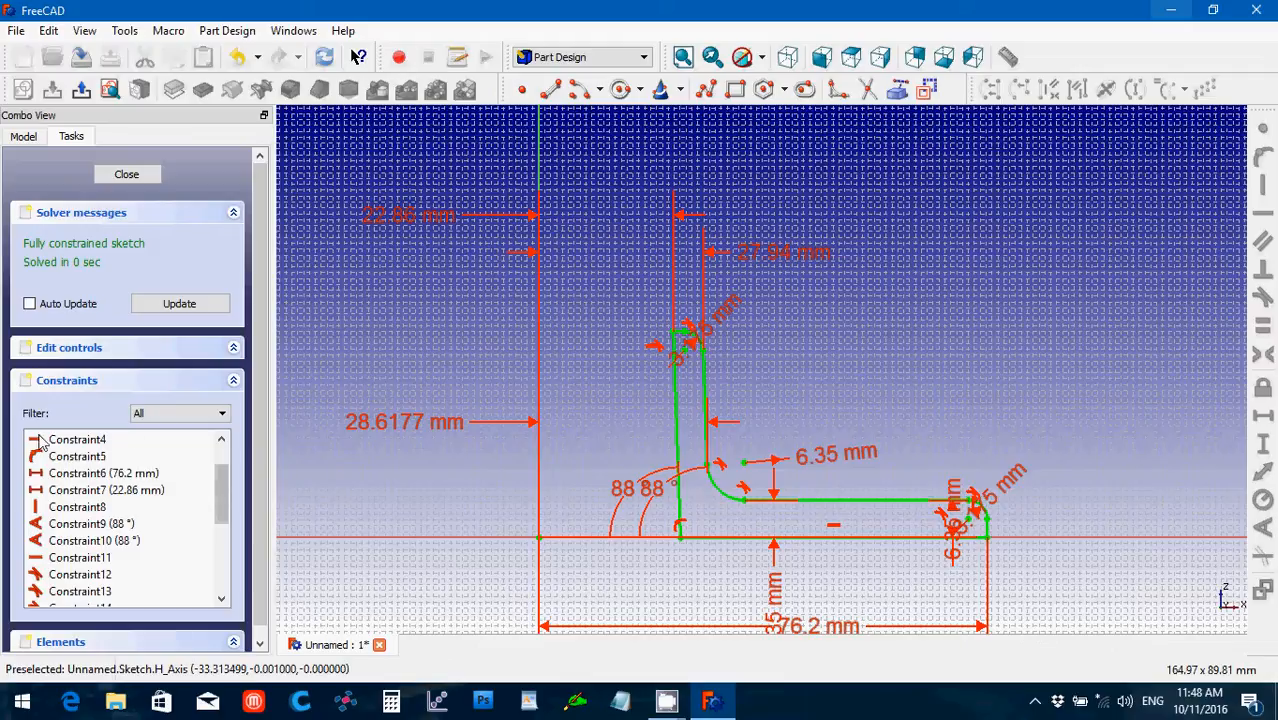
- Move the 3.175 mm radius dimension of the upright leg's top corner arc clear of the profile, into the open area beside it
left_click(225, 518)
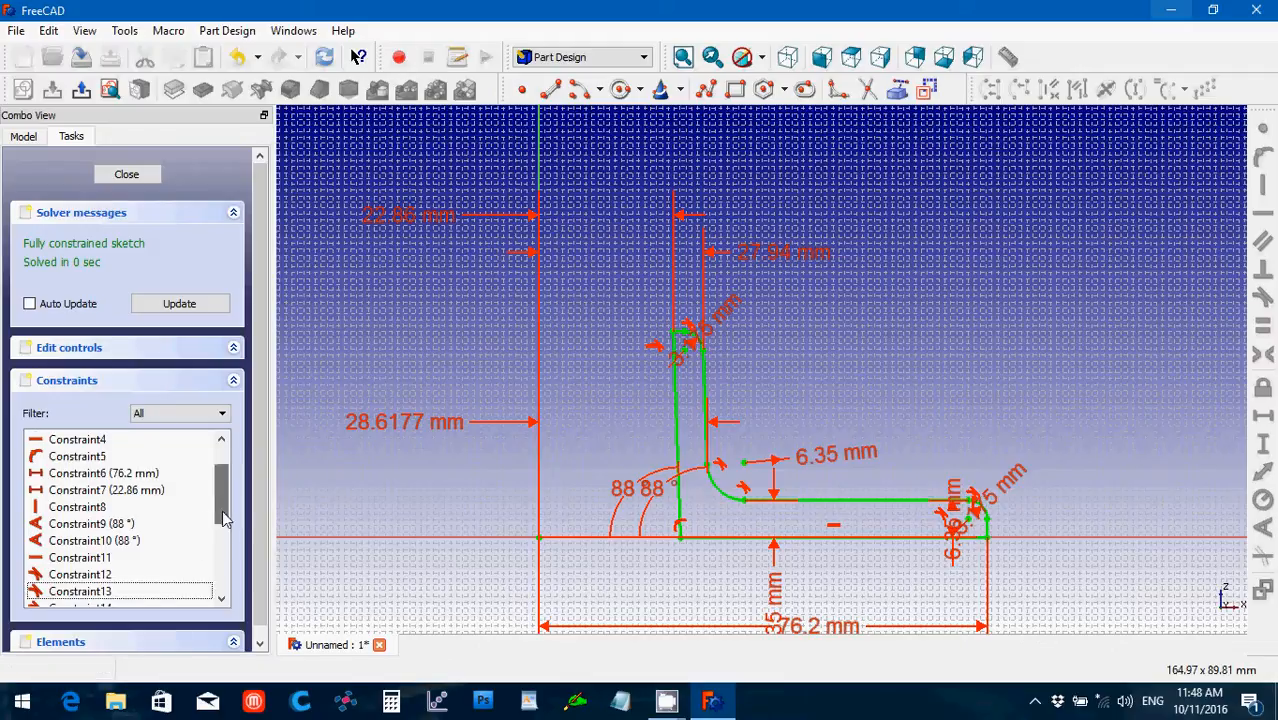
left_click_drag(225, 518, 237, 579)
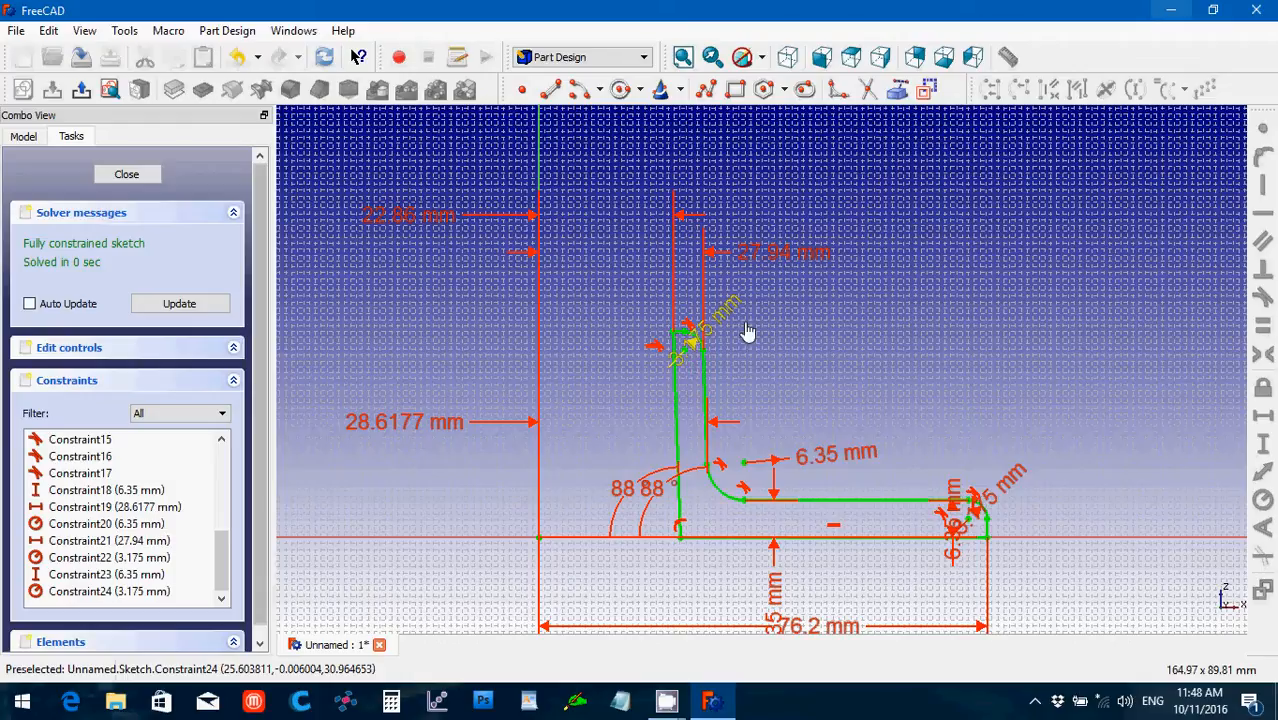
left_click_drag(748, 332, 819, 322)
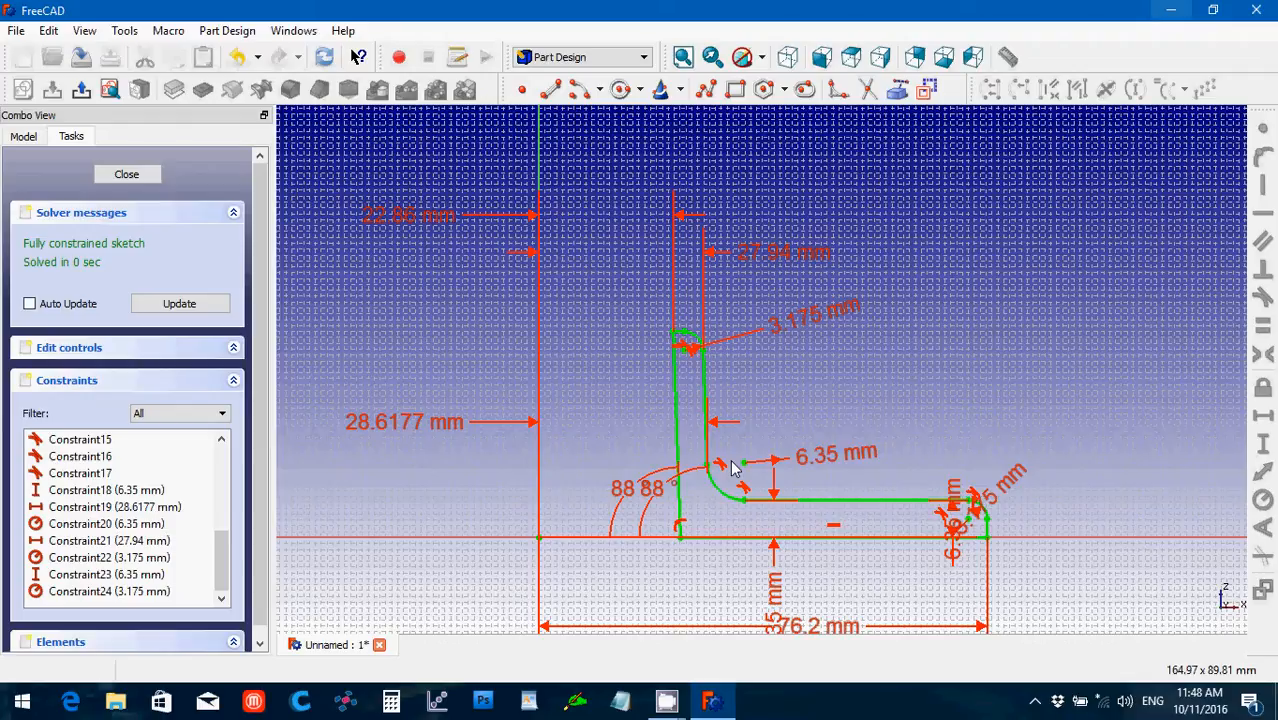
- Move the 76.2 mm horizontal dimension farther below the base leg, clear of the 6.35 mm vertical dimension
scroll(733, 472, "up", 2)
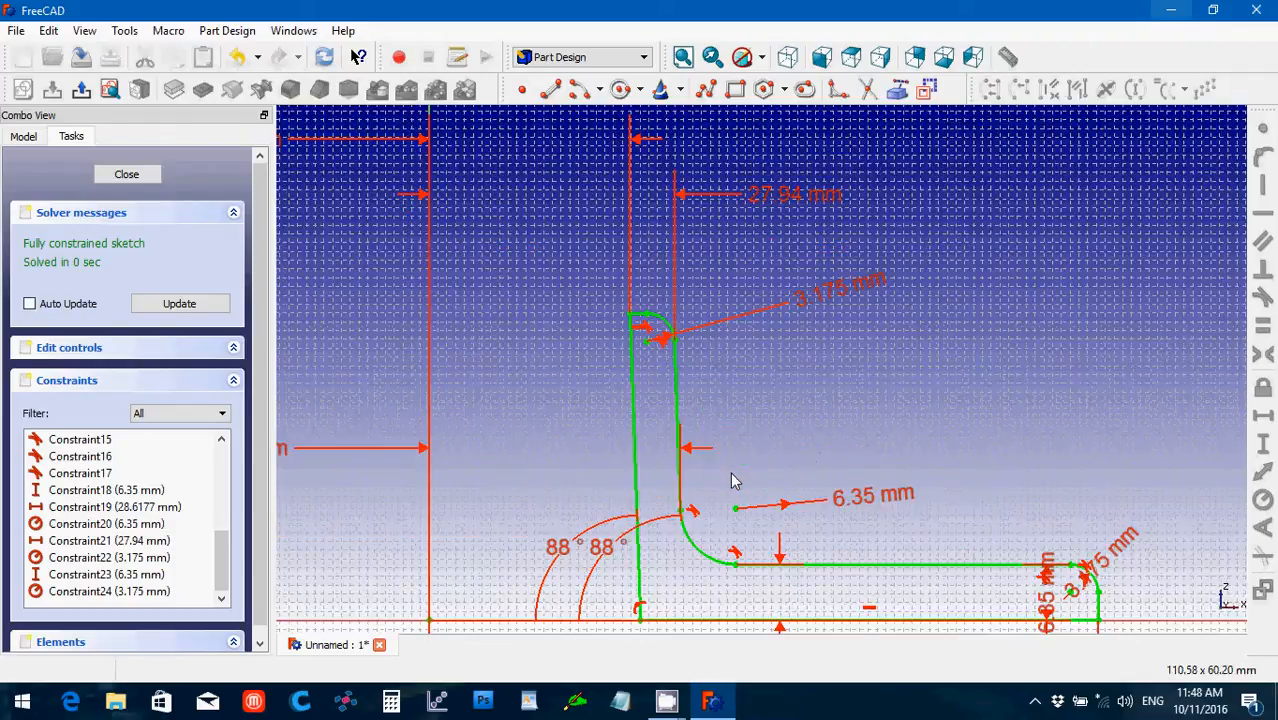
scroll(732, 481, "up", 3)
scroll(730, 483, "down", 1)
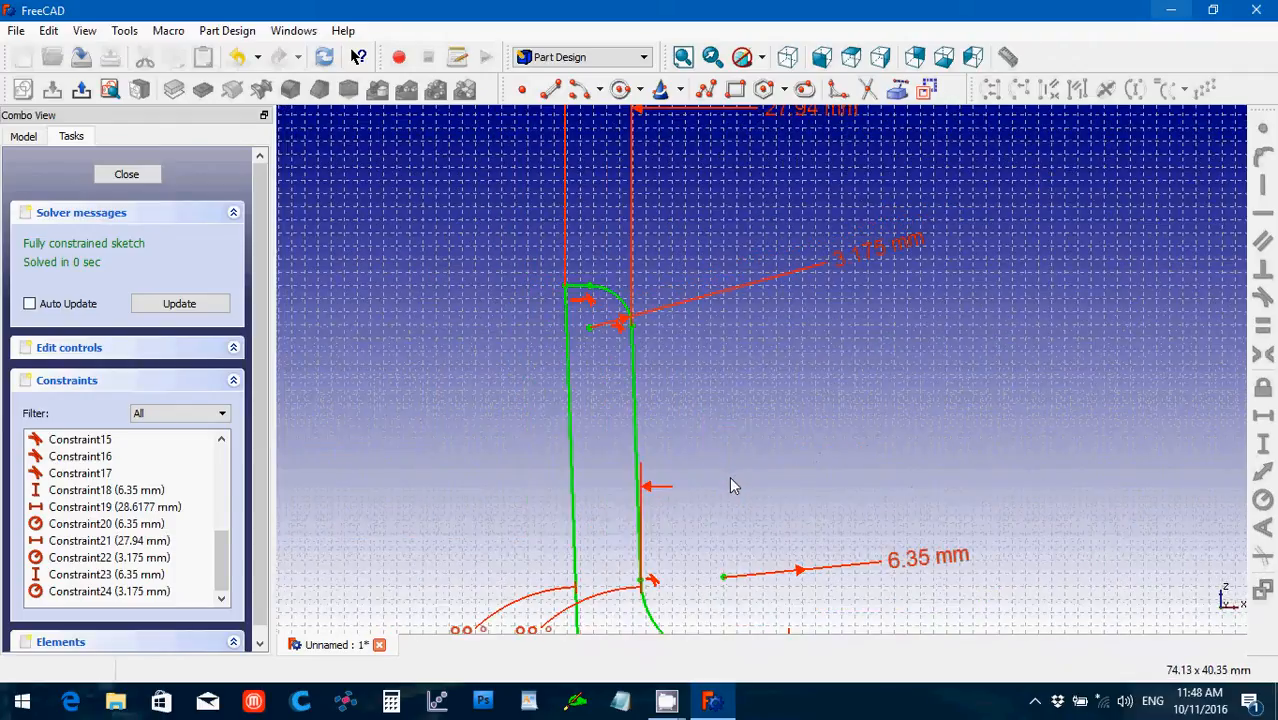
scroll(730, 485, "down", 2)
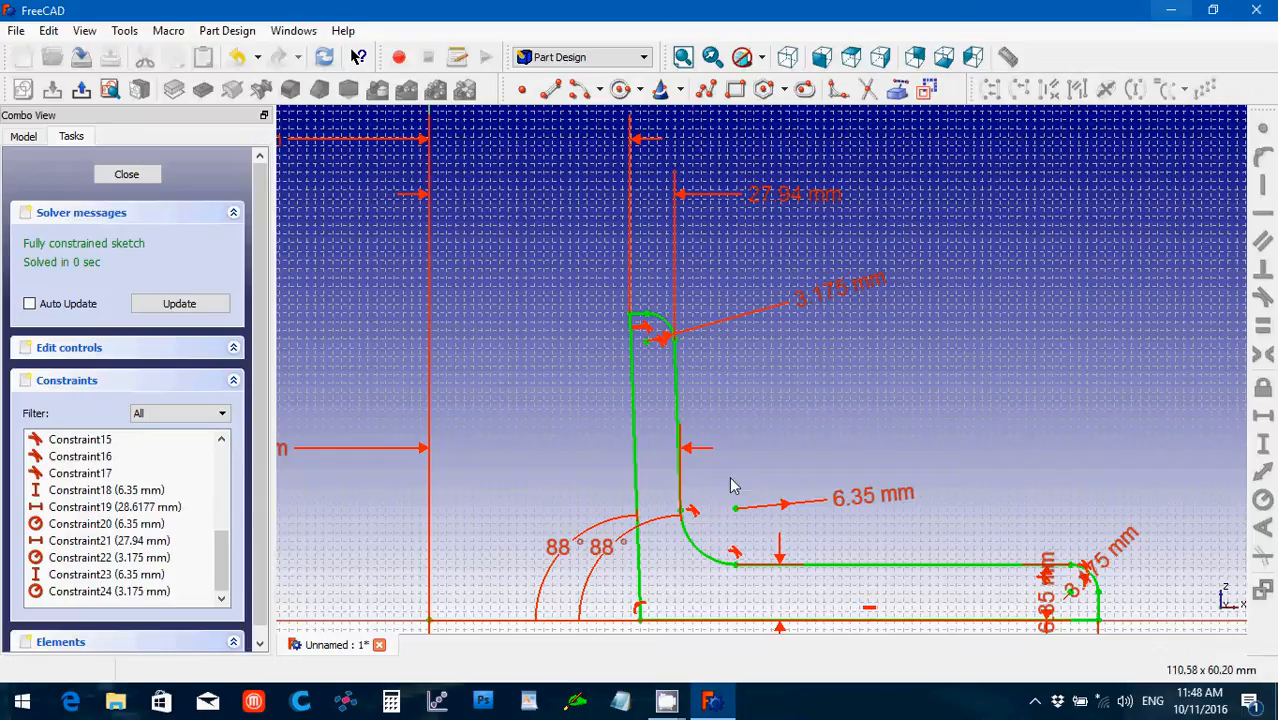
scroll(731, 486, "down", 1)
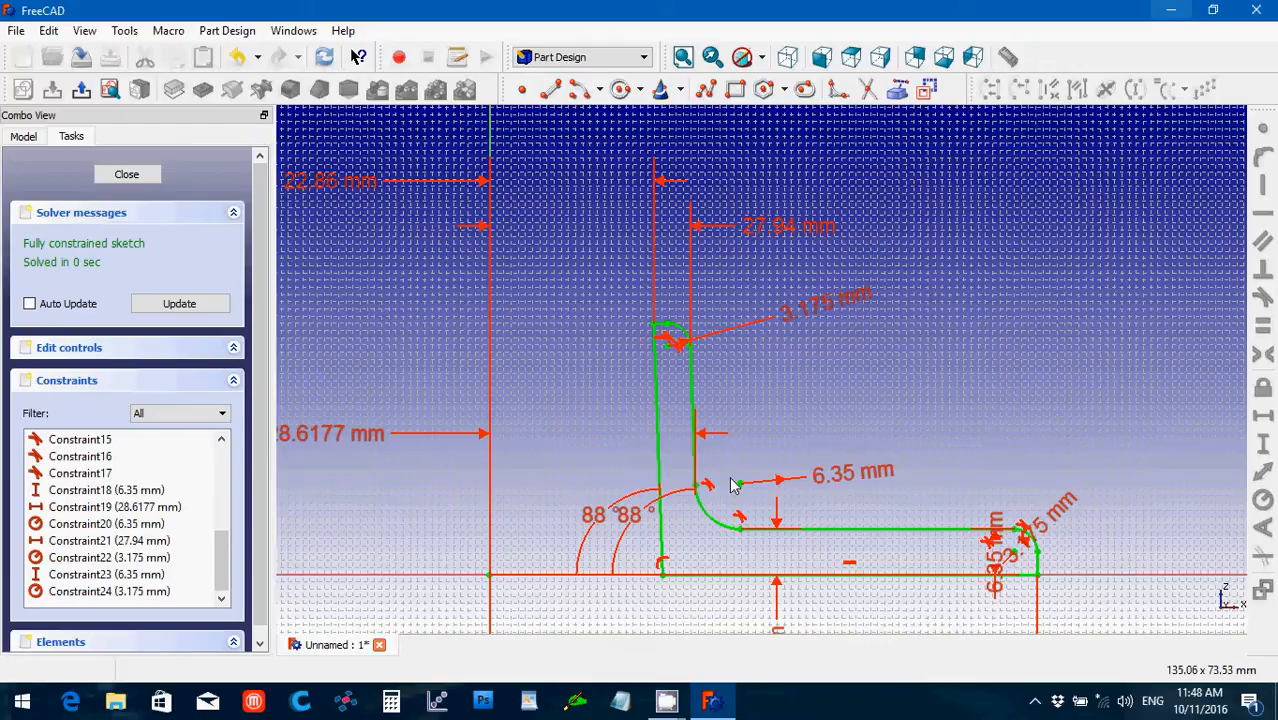
scroll(735, 485, "down", 1)
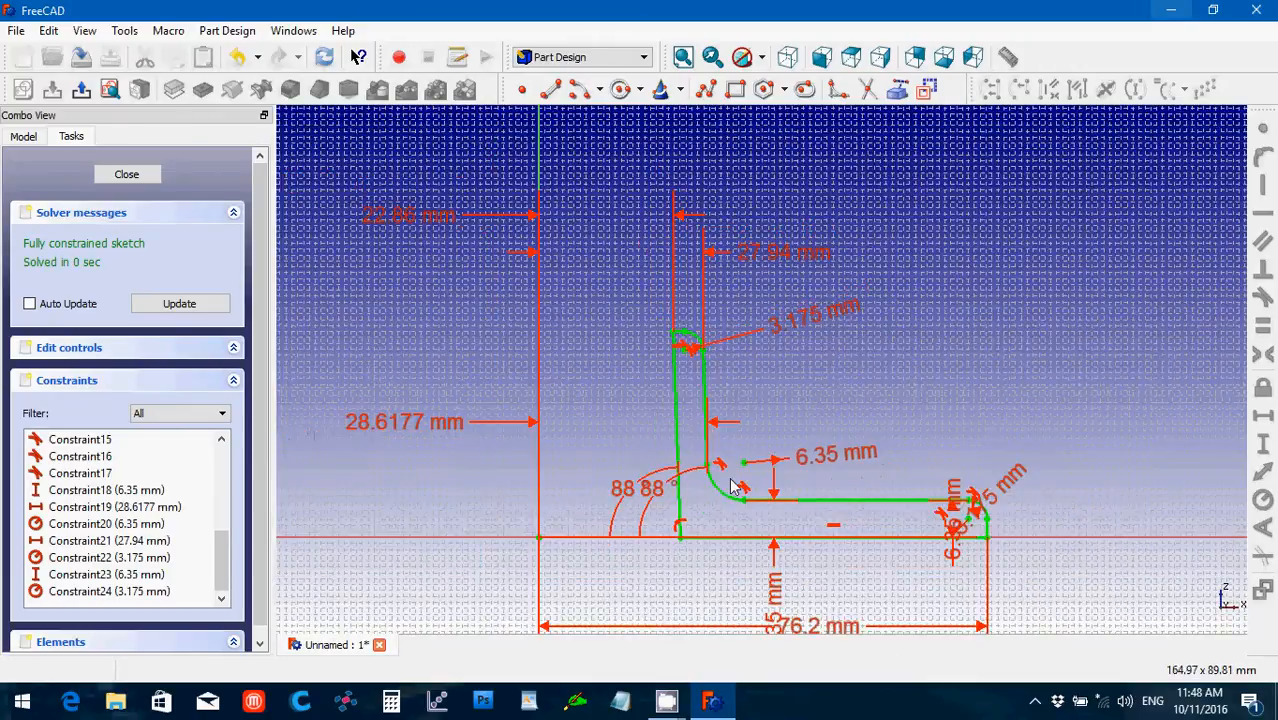
scroll(731, 481, "down", 1)
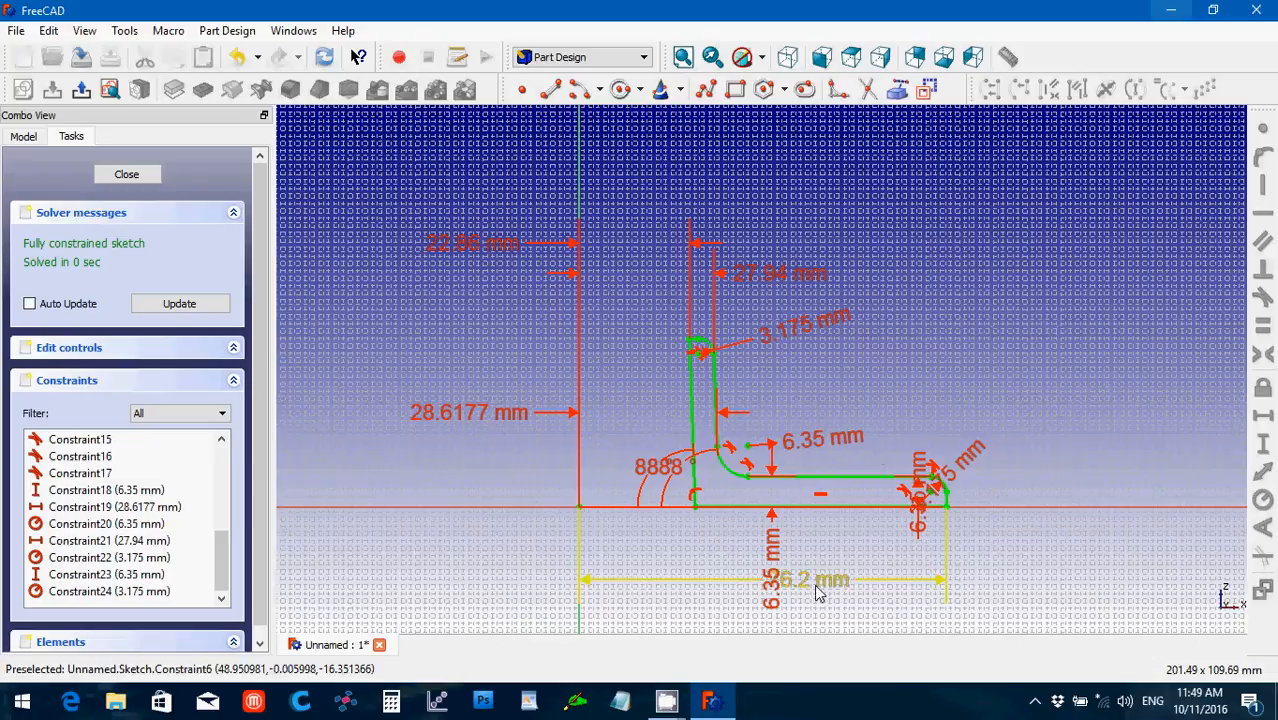
left_click_drag(816, 592, 816, 626)
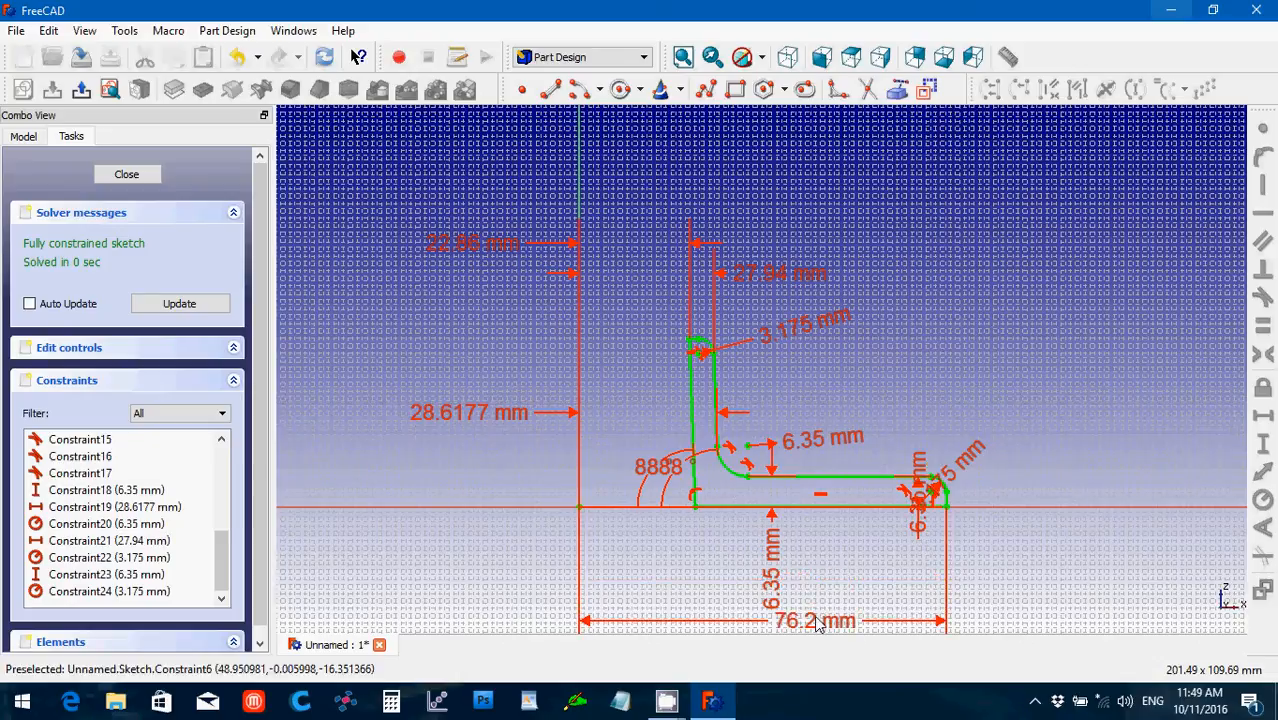
- Move the 6.35 mm vertical and 3.175 mm radius dimensions at the base leg's outer end clear of the profile
scroll(761, 369, "up", 3)
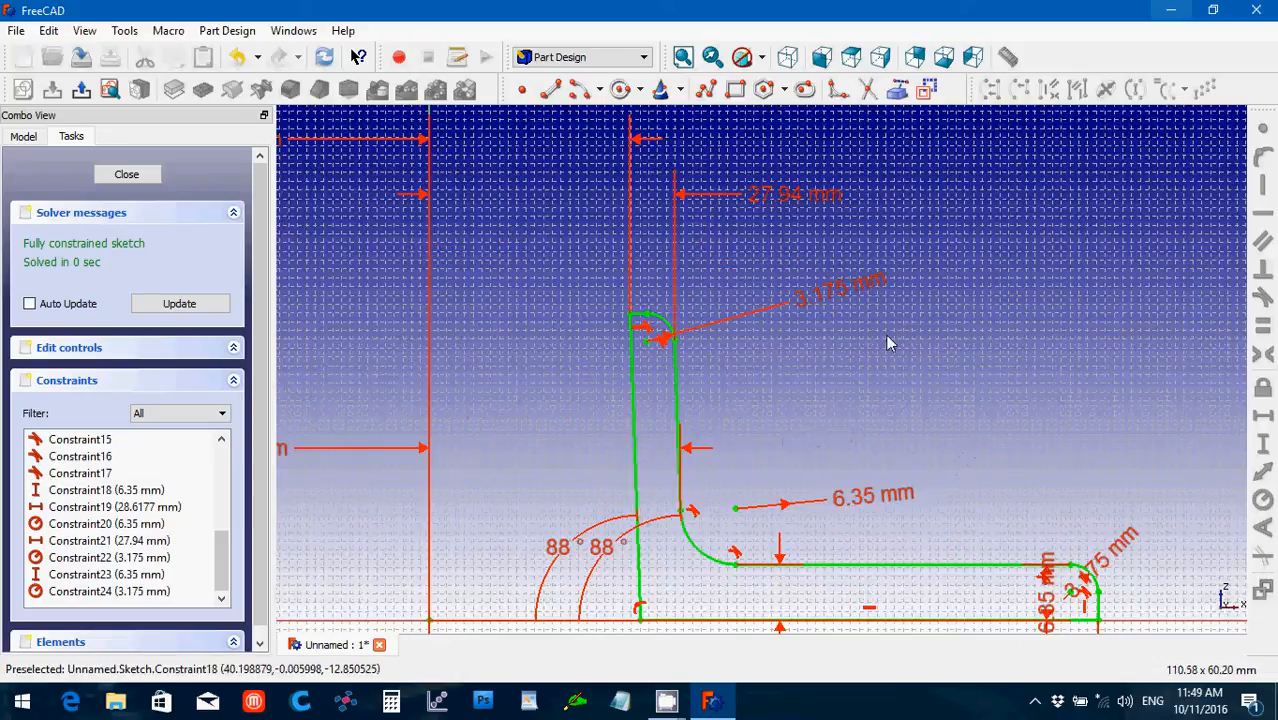
key("Down")
key("Down")
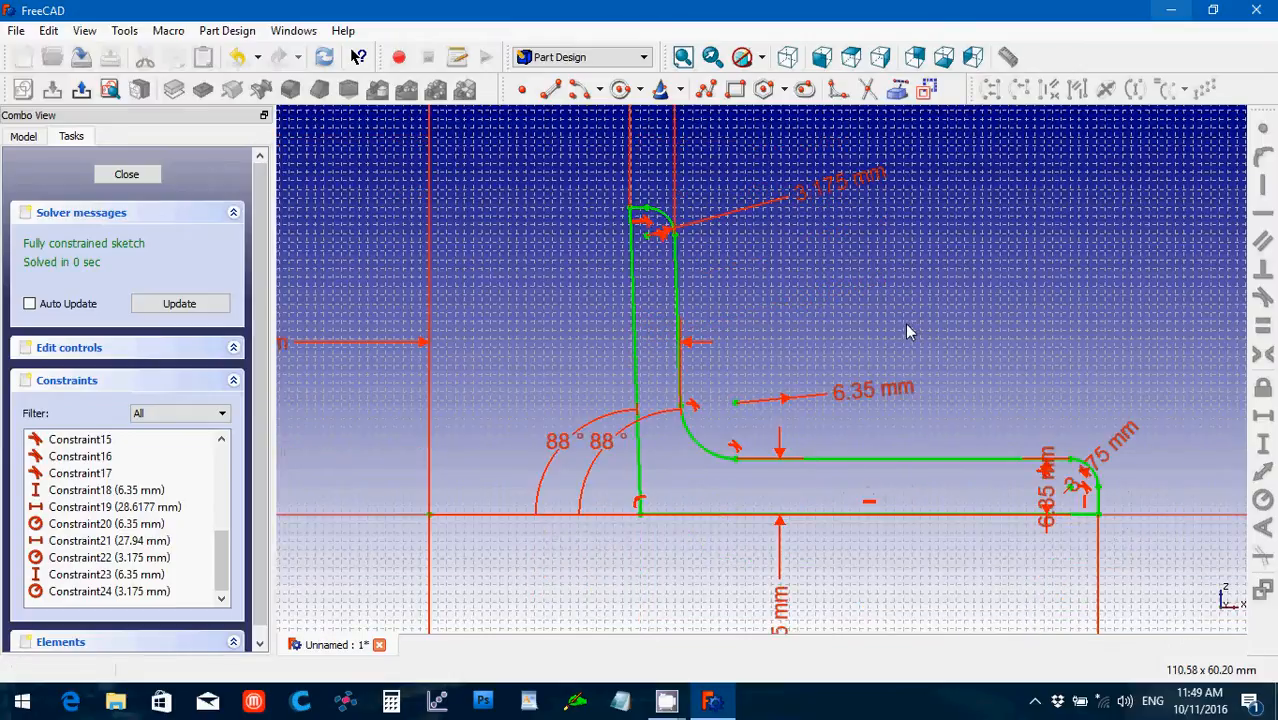
scroll(905, 335, "down", 2)
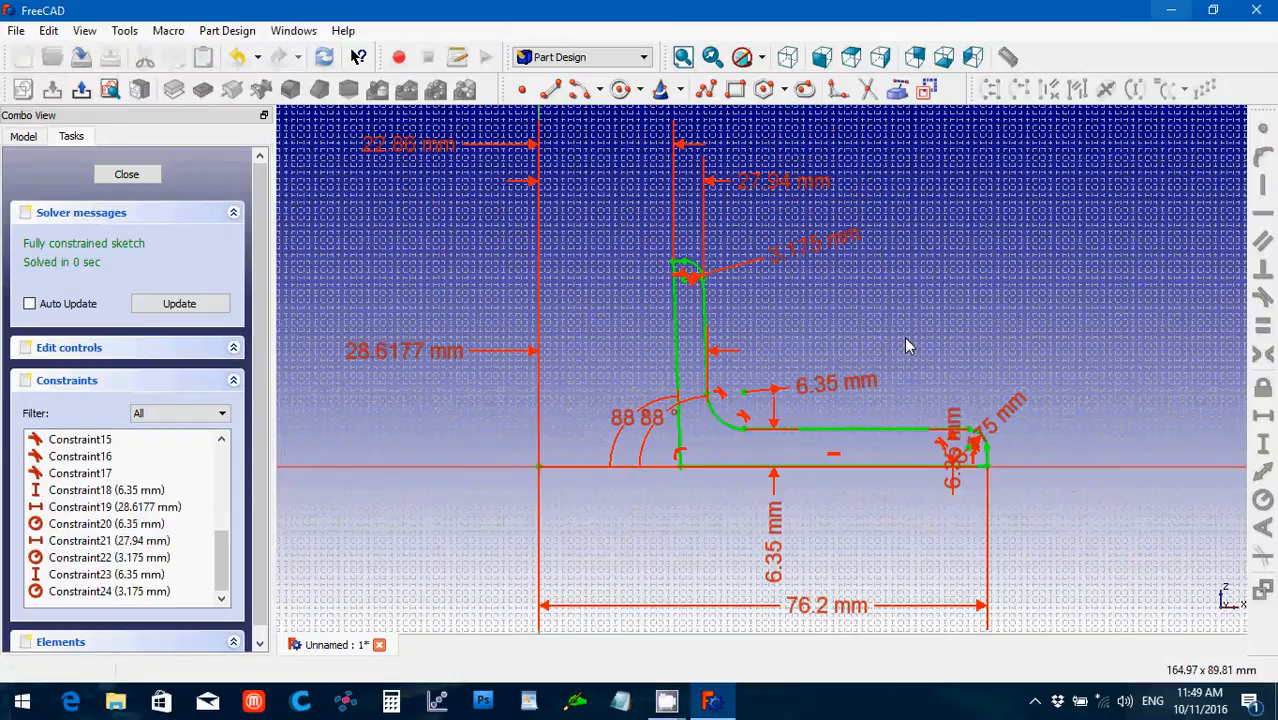
scroll(906, 348, "down", 1)
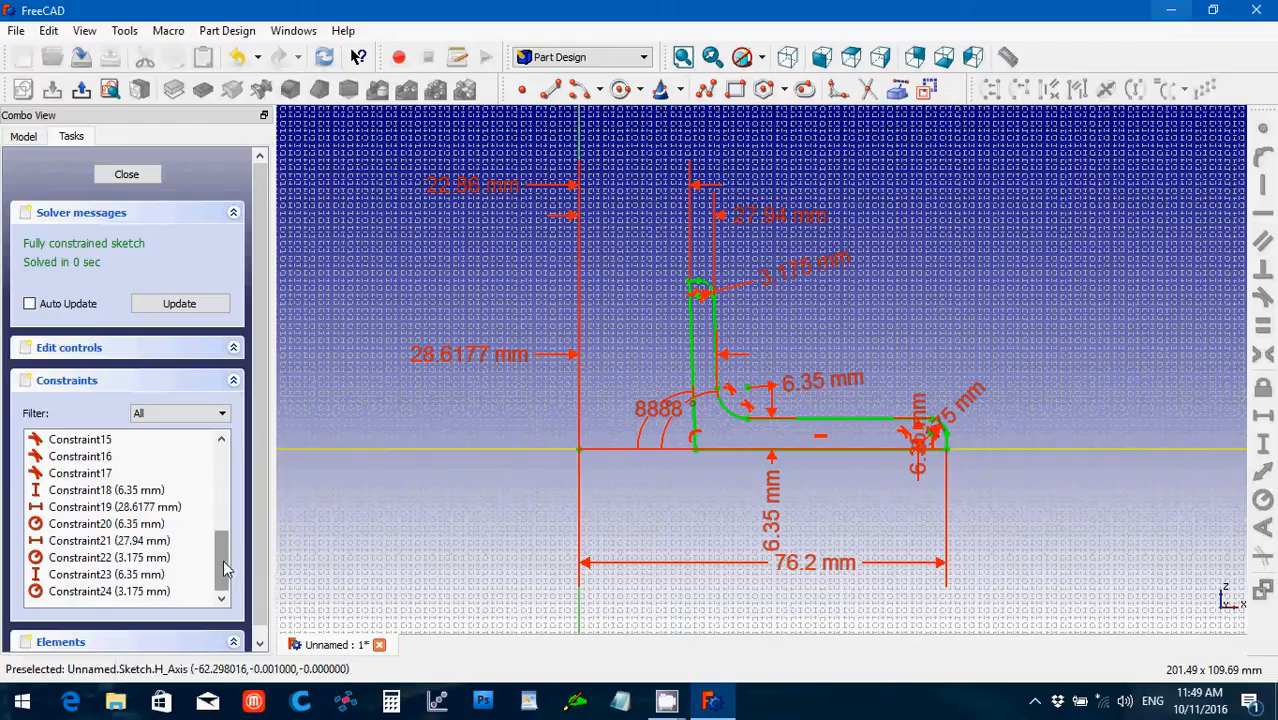
left_click(114, 491)
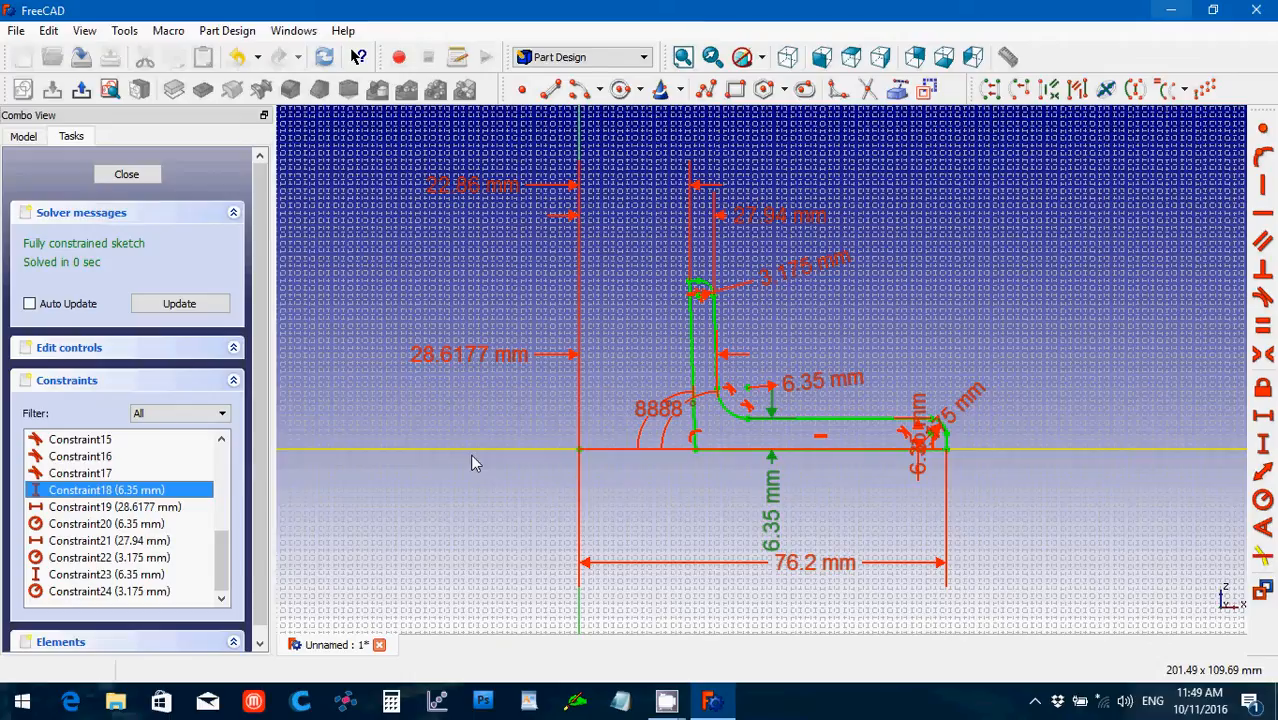
left_click(936, 431)
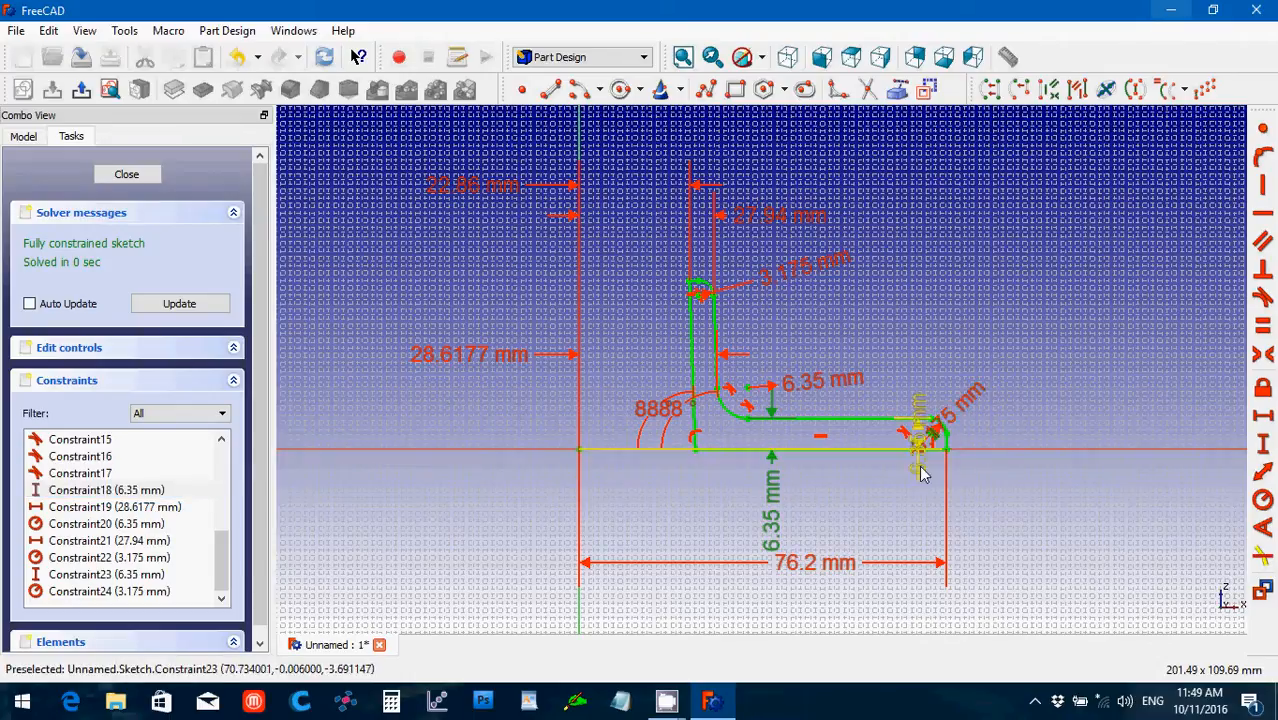
left_click_drag(928, 477, 1056, 499)
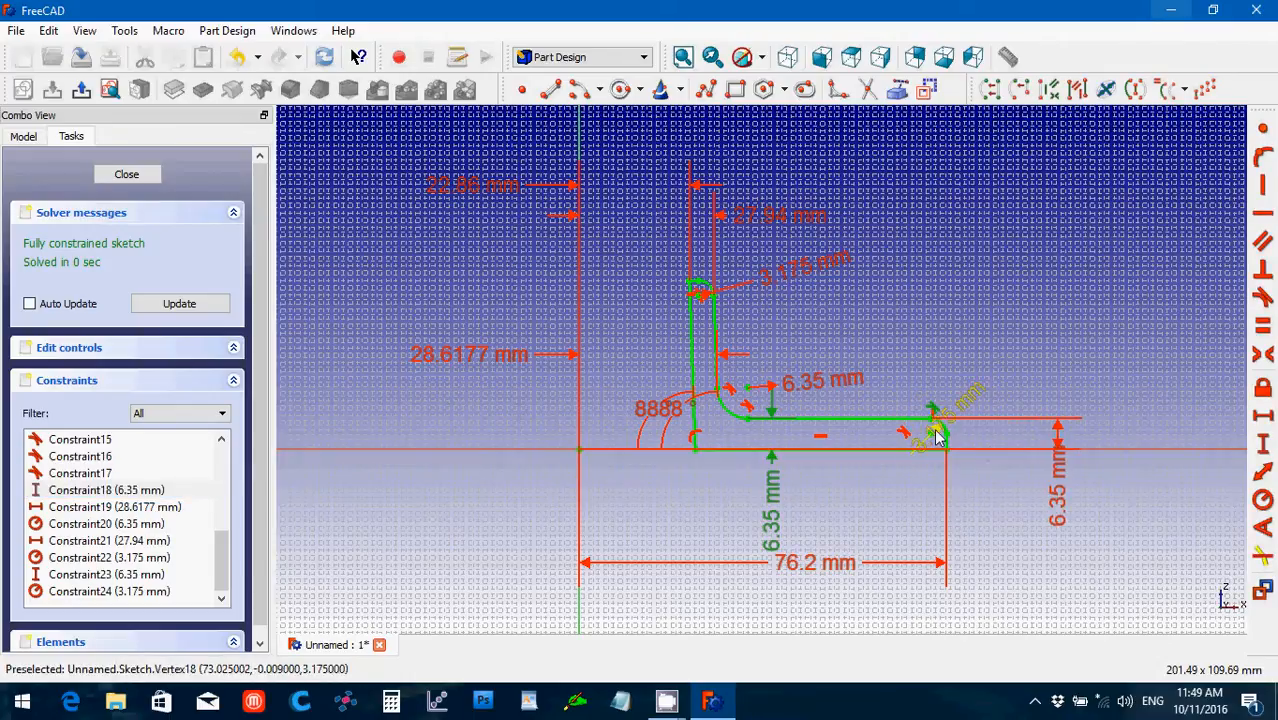
left_click_drag(948, 426, 1072, 338)
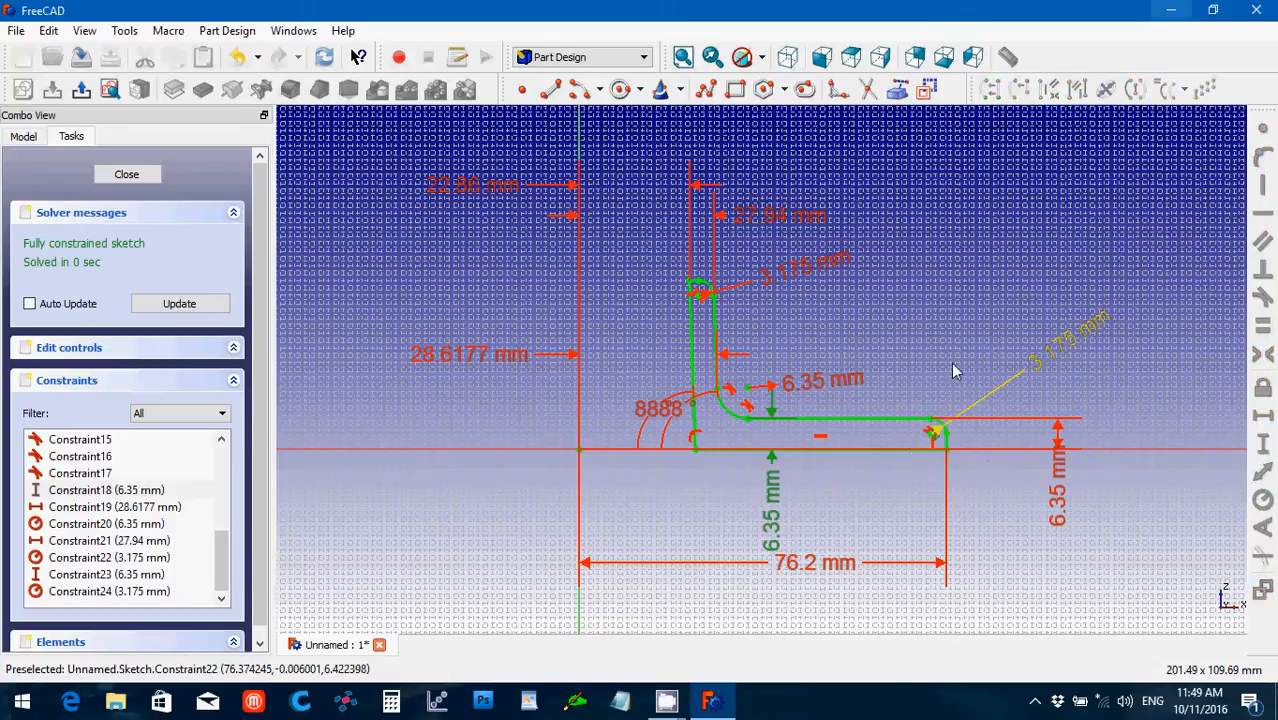
- Pull the inner fillet's 6.35 mm radius dimension farther out and move the fillet endpoint's 6.35 mm vertical dimension above the base leg
left_click_drag(790, 382, 897, 333)
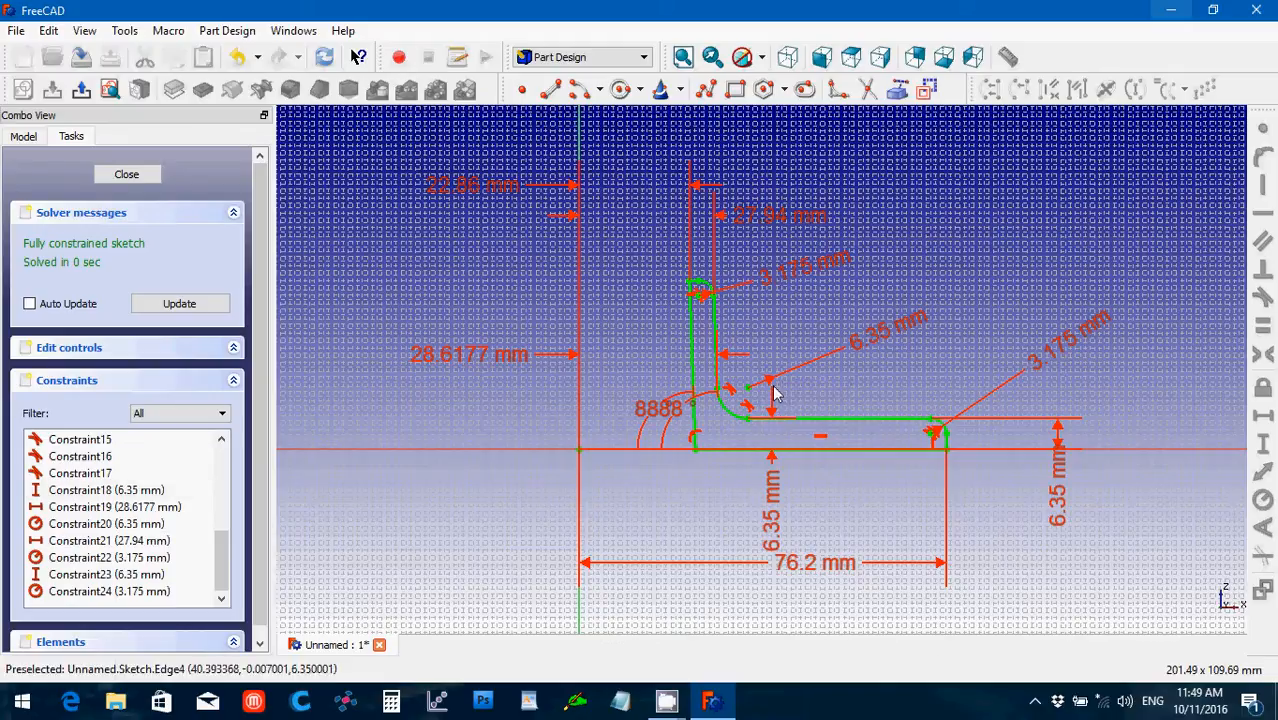
scroll(768, 282, "down", 1)
scroll(771, 287, "down", 1)
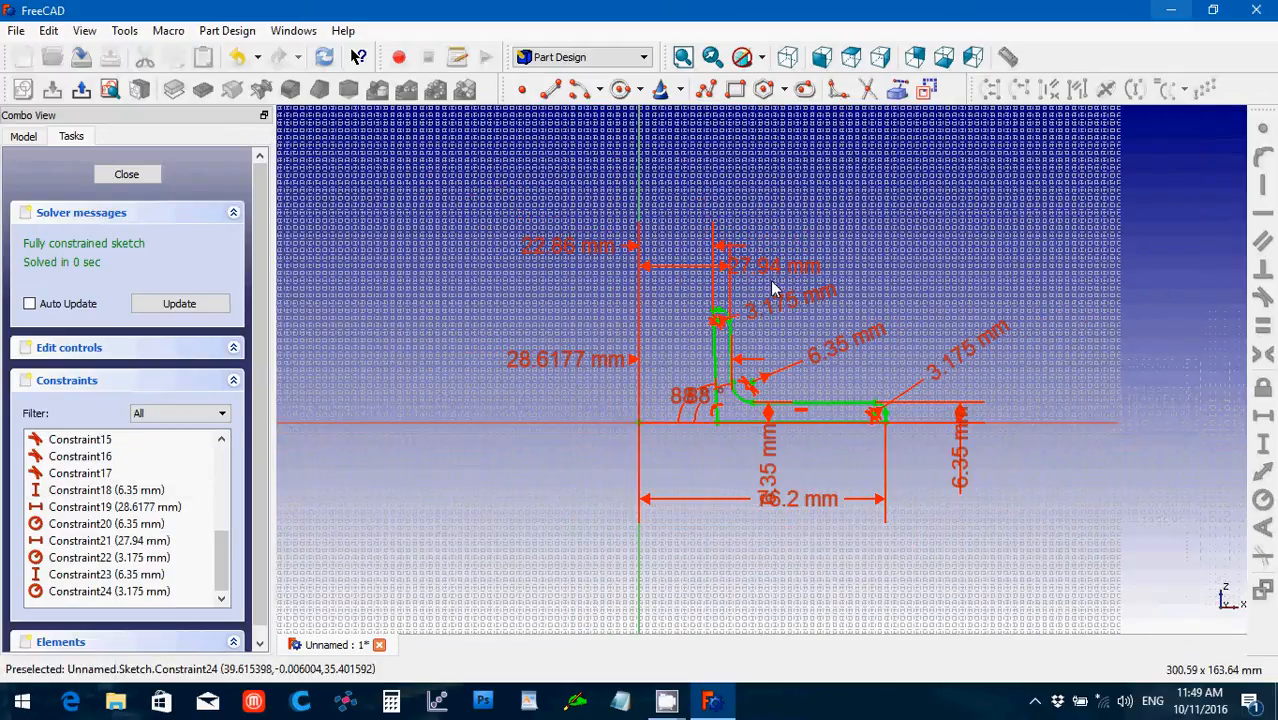
scroll(771, 287, "up", 1)
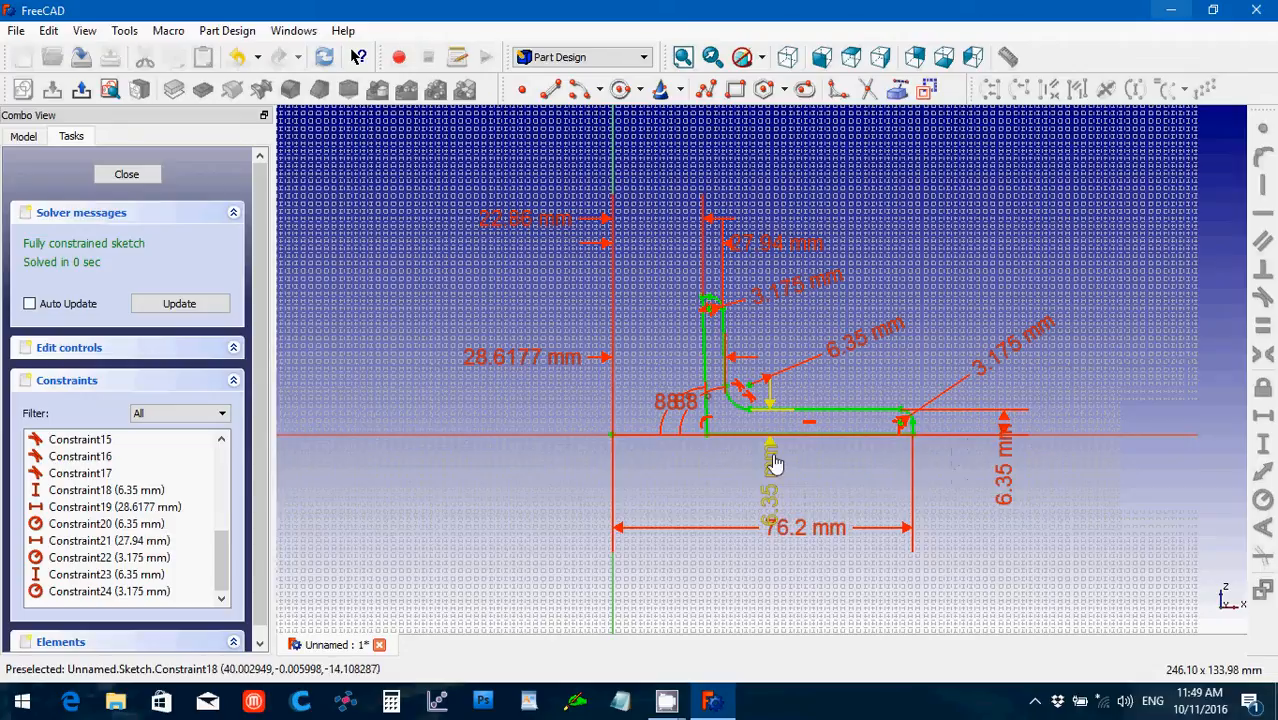
left_click_drag(772, 342, 890, 328)
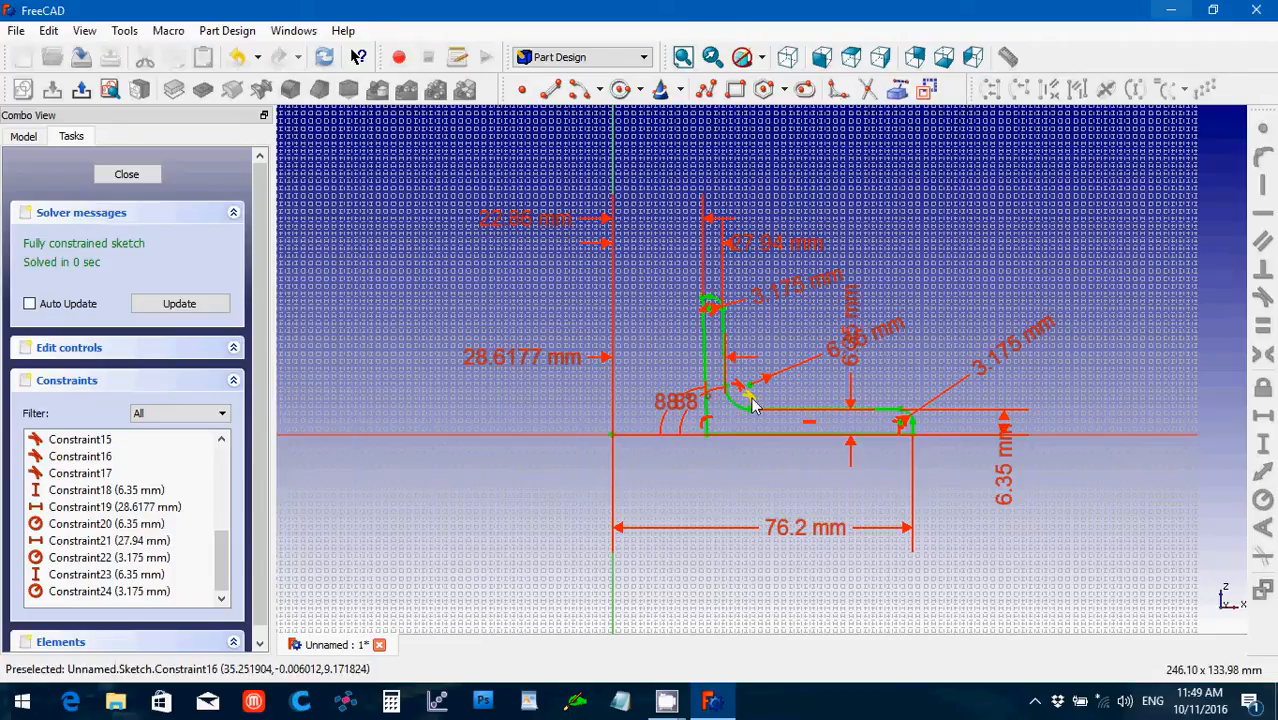
- Examine the inner fillet's lower endpoint and centre point and the upright leg's top corner, testing whether the fillet points can move
scroll(748, 459, "up", 4)
scroll(748, 459, "up", 2)
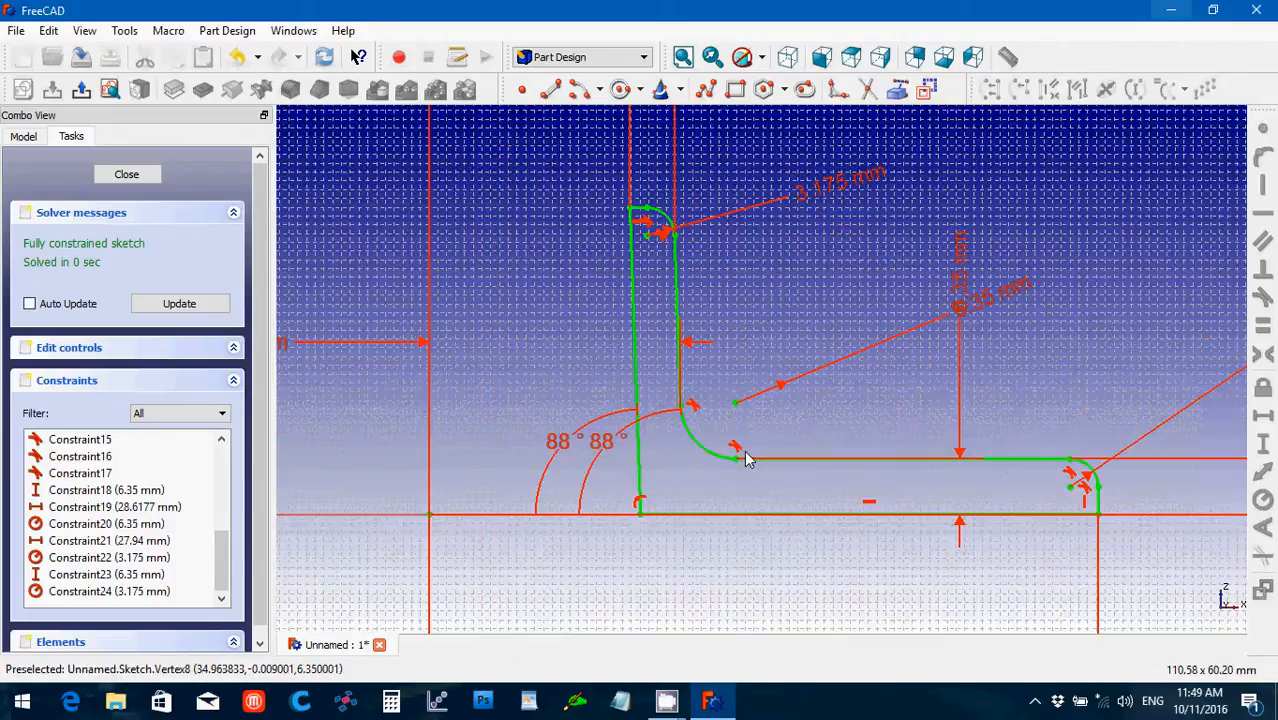
scroll(748, 459, "up", 1)
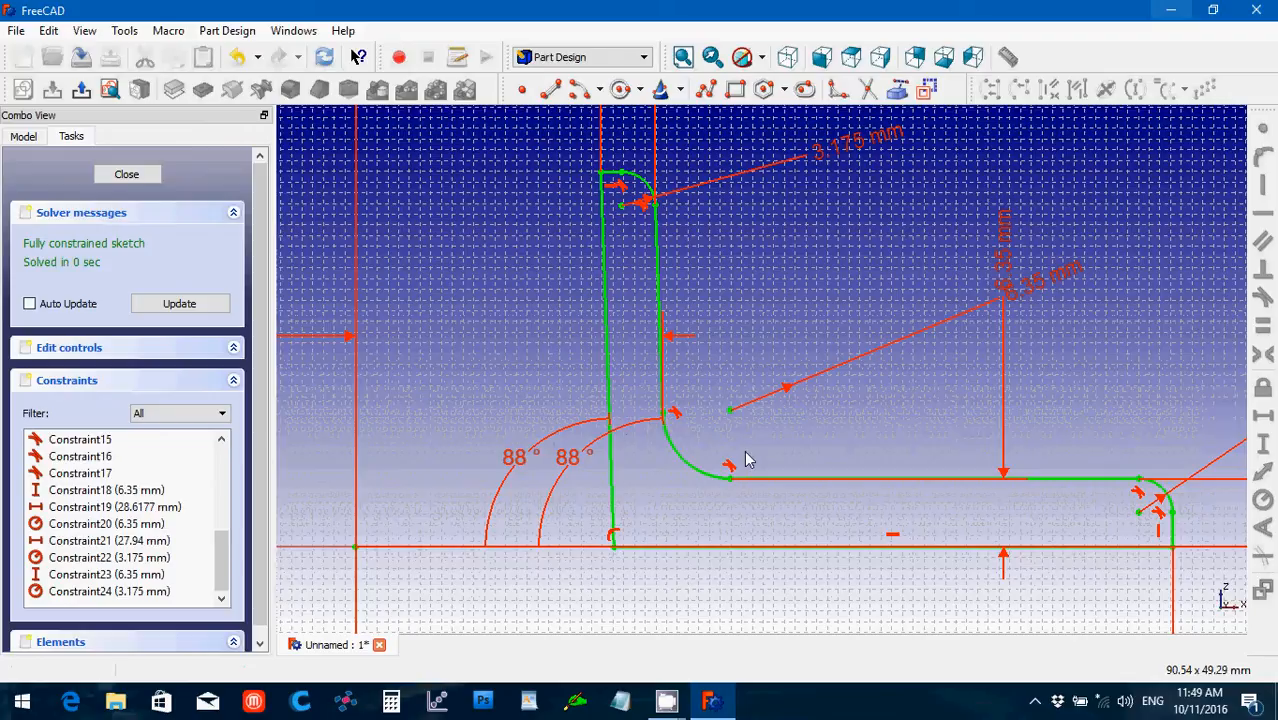
scroll(748, 459, "down", 4)
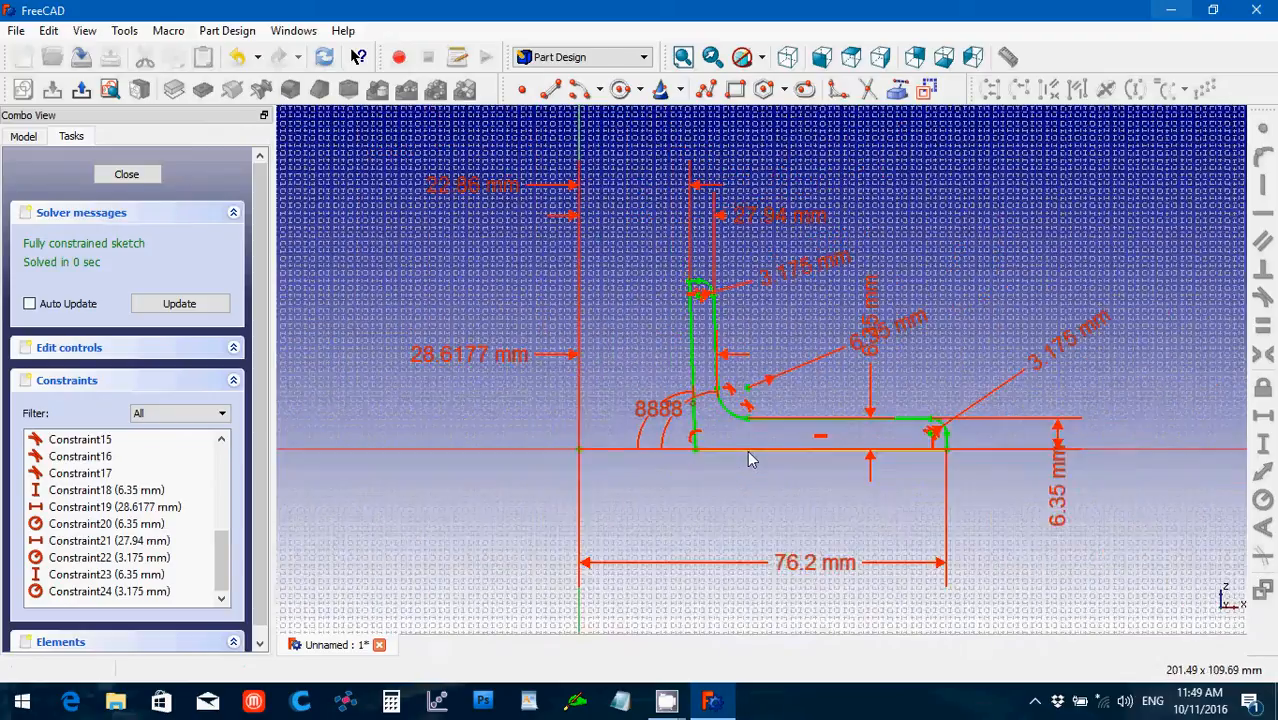
scroll(750, 459, "up", 1)
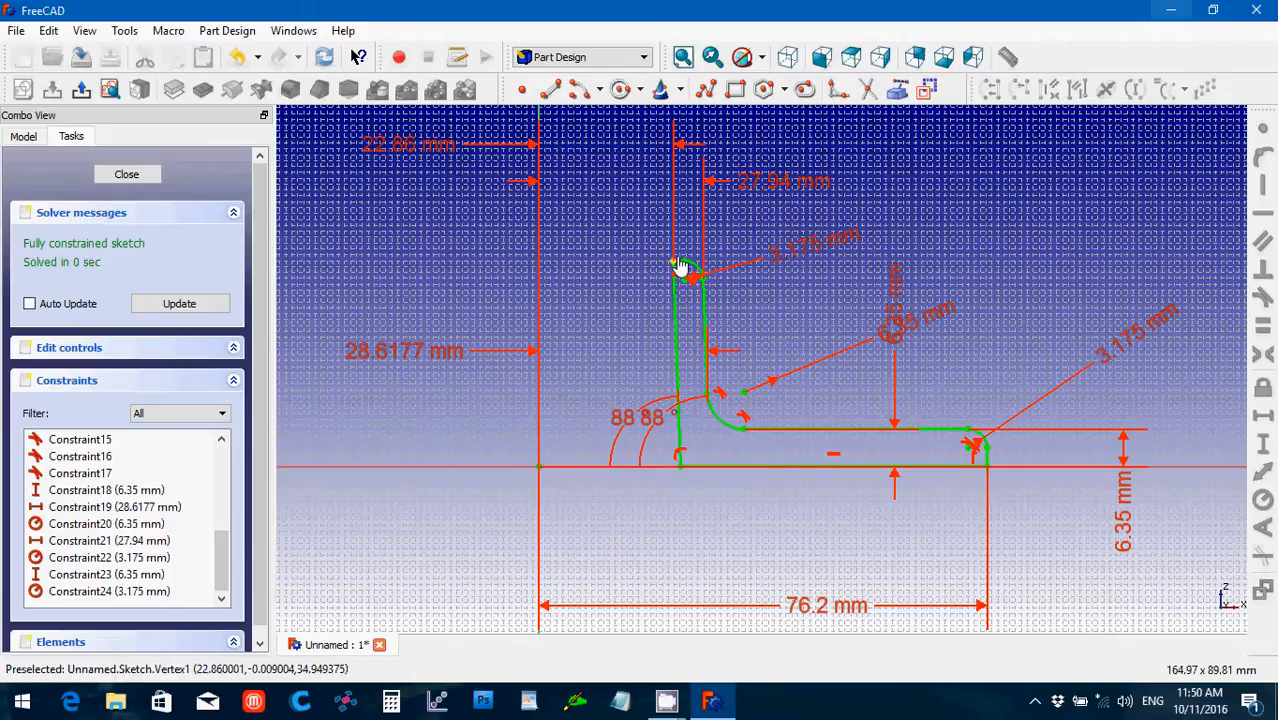
scroll(750, 312, "down", 1)
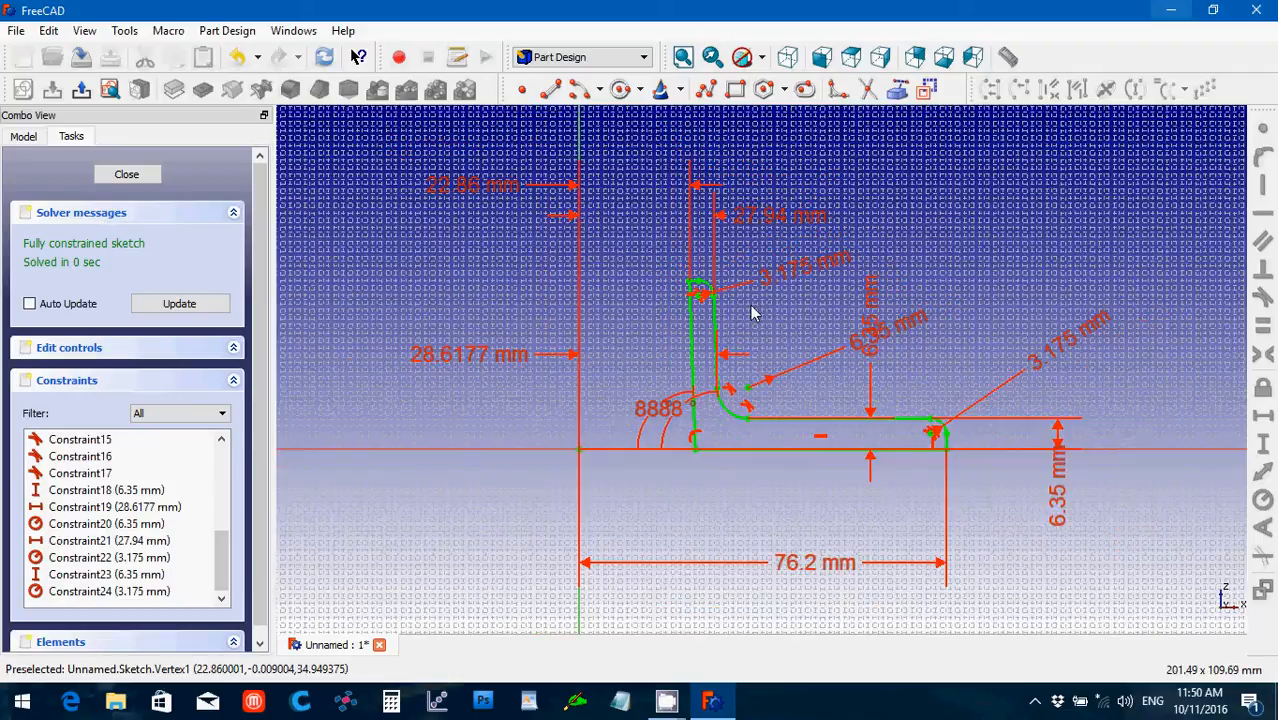
scroll(753, 315, "up", 1)
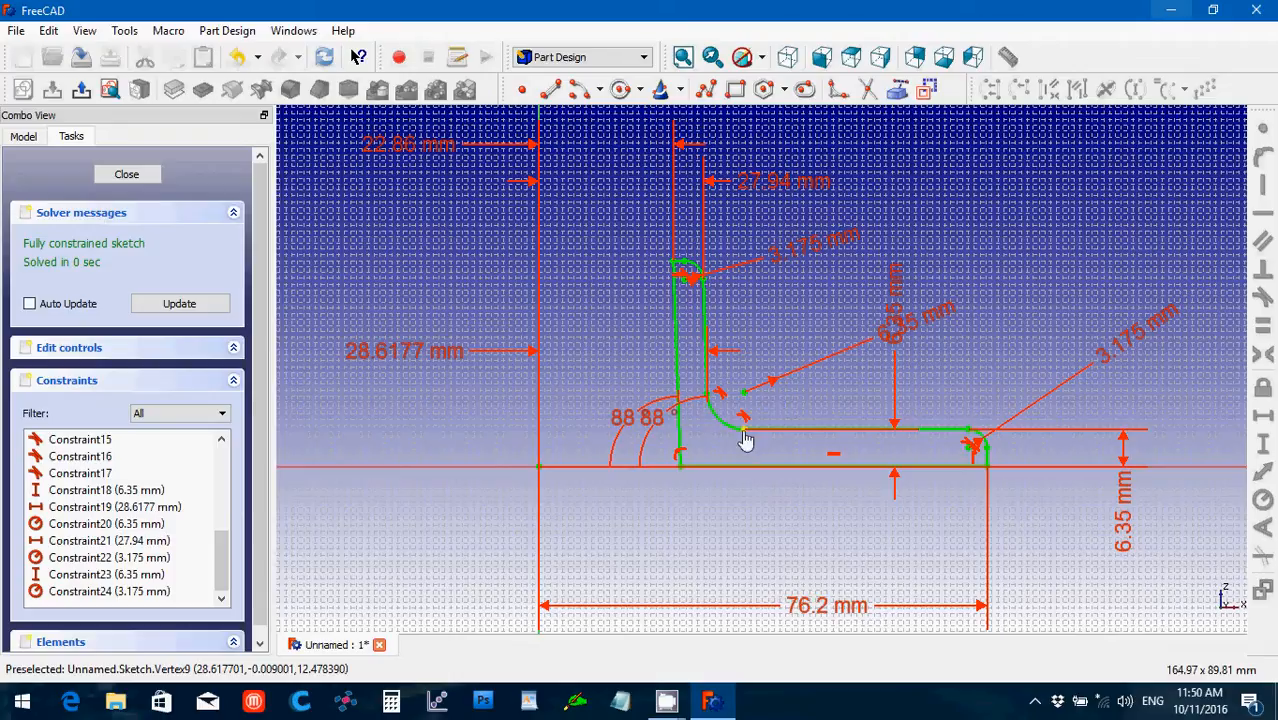
left_click_drag(743, 431, 758, 428)
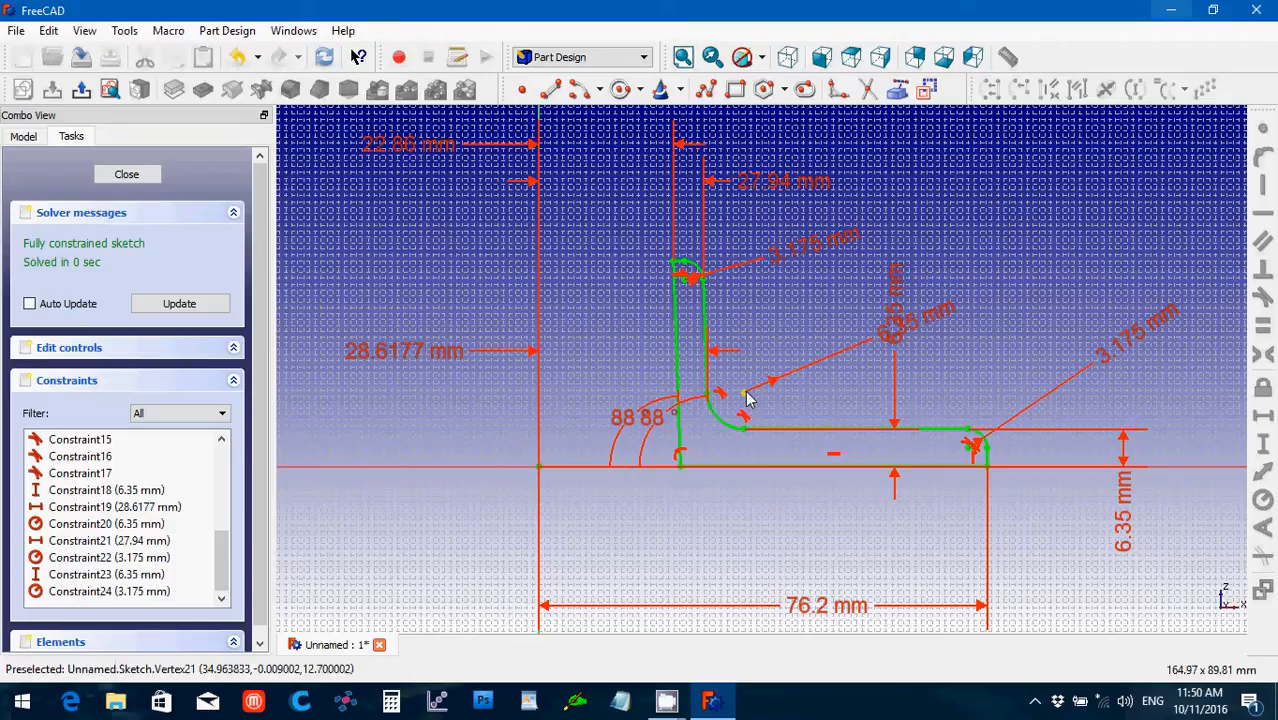
mouse_move(750, 398)
left_mouse_down()
mouse_move(765, 399)
mouse_move(738, 391)
left_mouse_up()
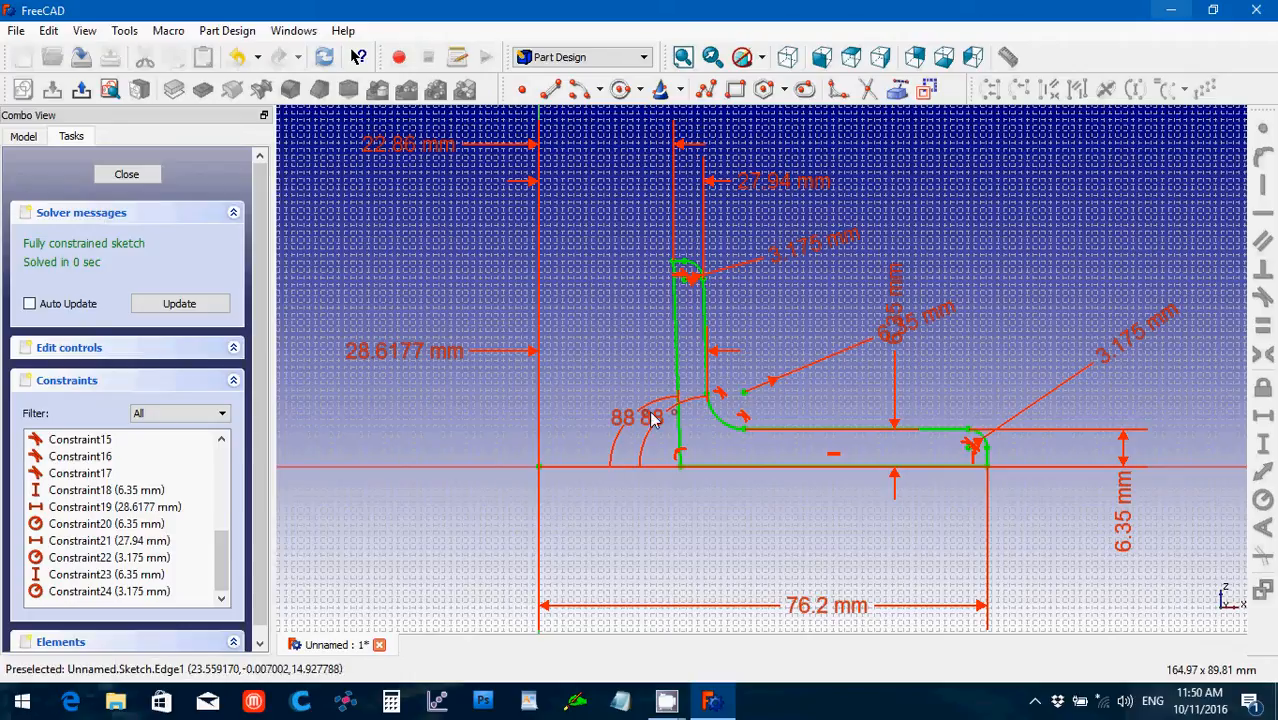
- Separate the two 88° angle dimensions and reposition the 27.94 mm and 22.86 mm horizontal dimensions above the upright leg for readability
left_click_drag(650, 435, 608, 377)
mouse_move(621, 437)
left_mouse_down()
mouse_move(588, 420)
mouse_move(611, 431)
left_mouse_up()
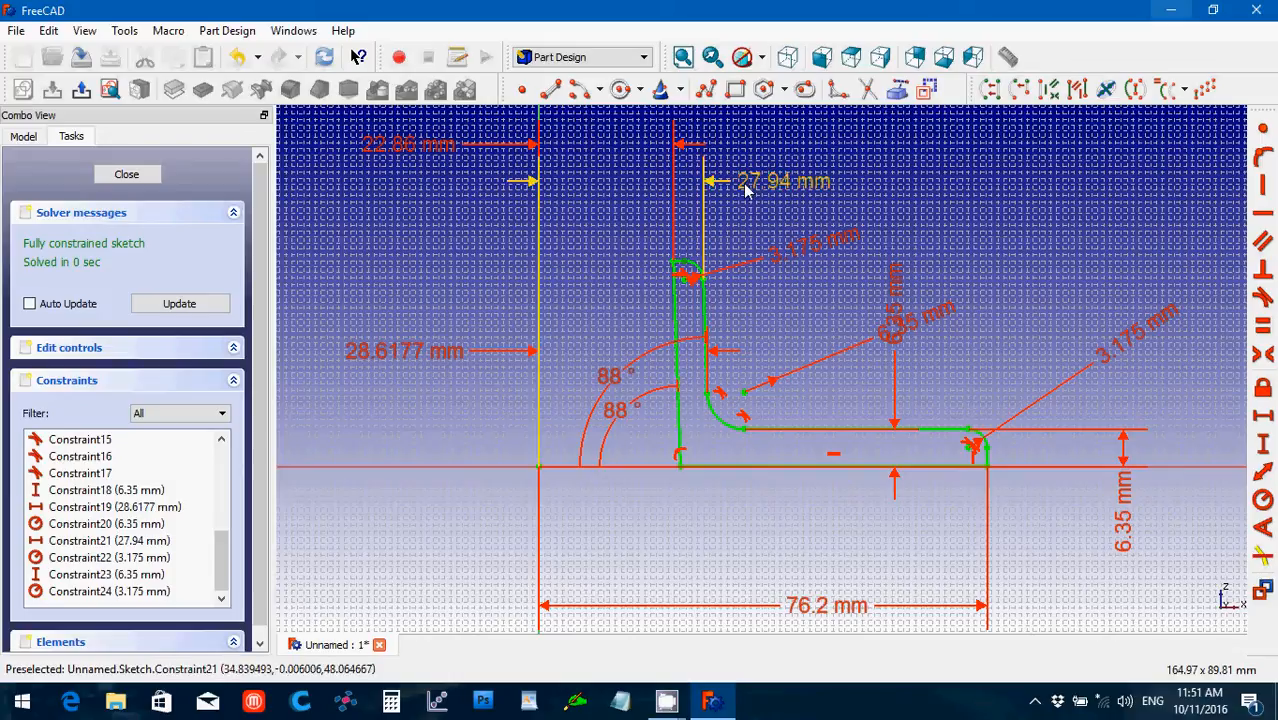
left_click_drag(747, 188, 912, 205)
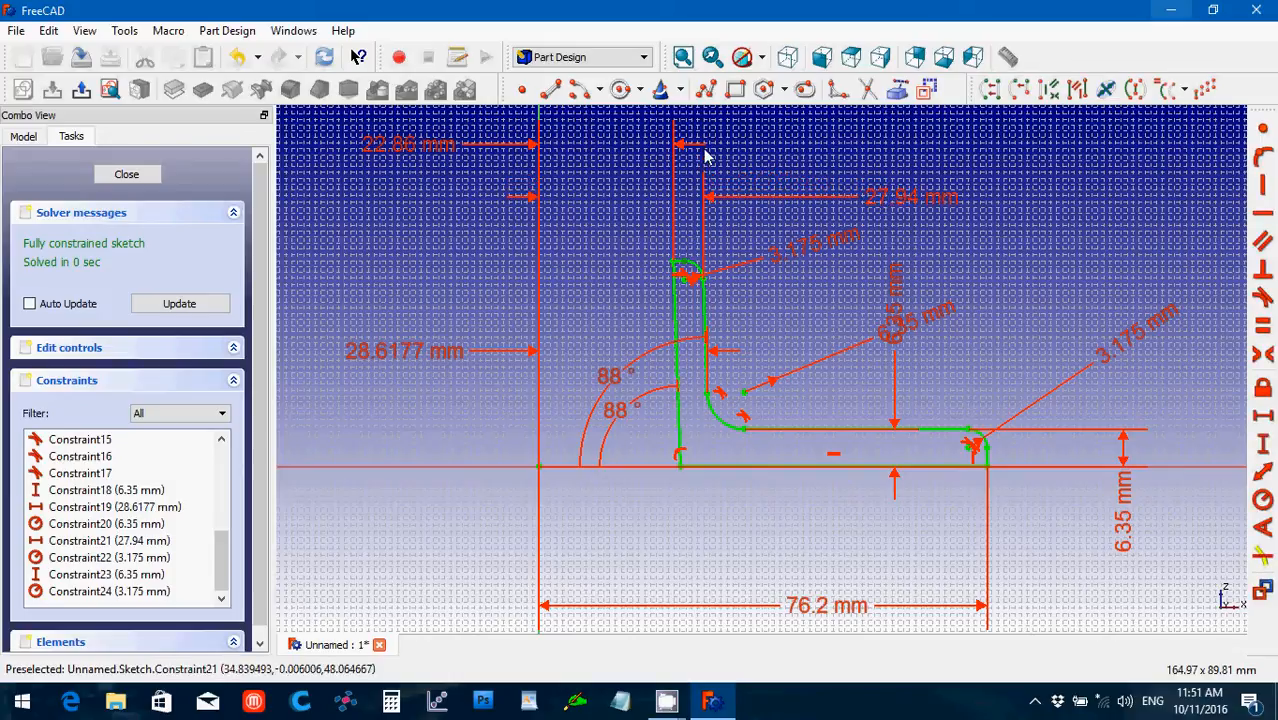
left_click_drag(408, 148, 436, 188)
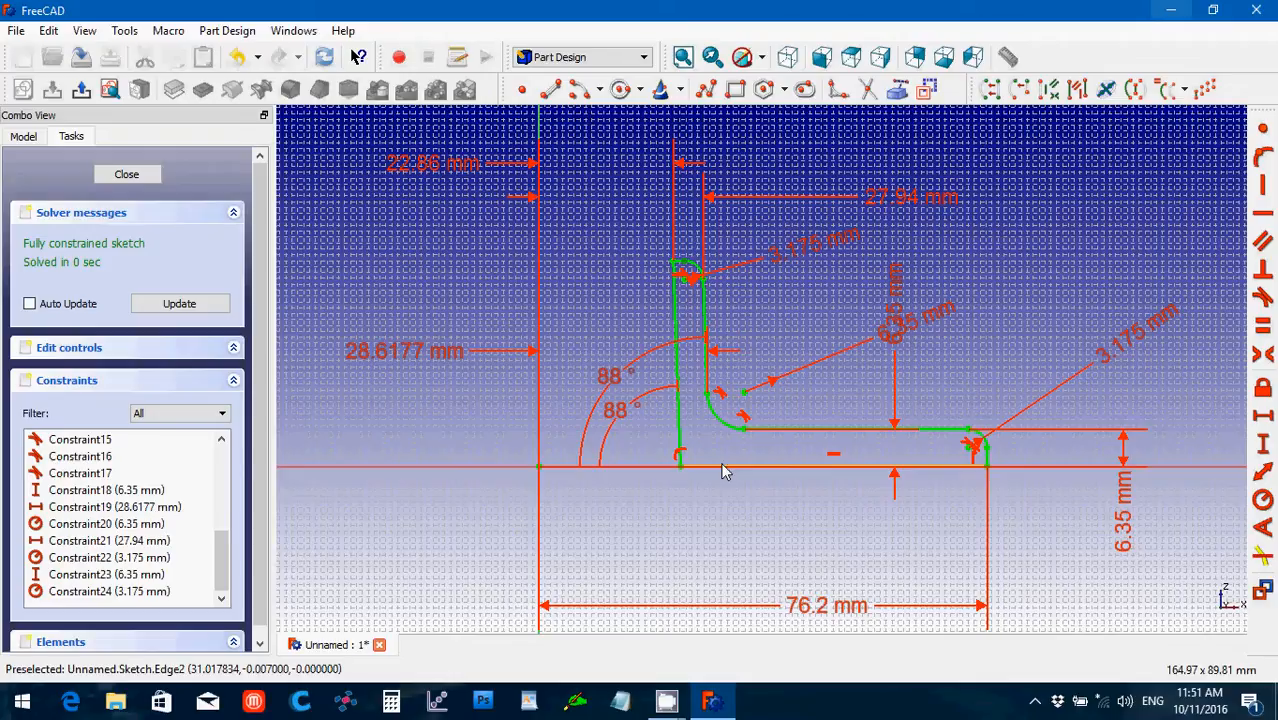
- Update the sketch and close it to return to the model
left_click(171, 308)
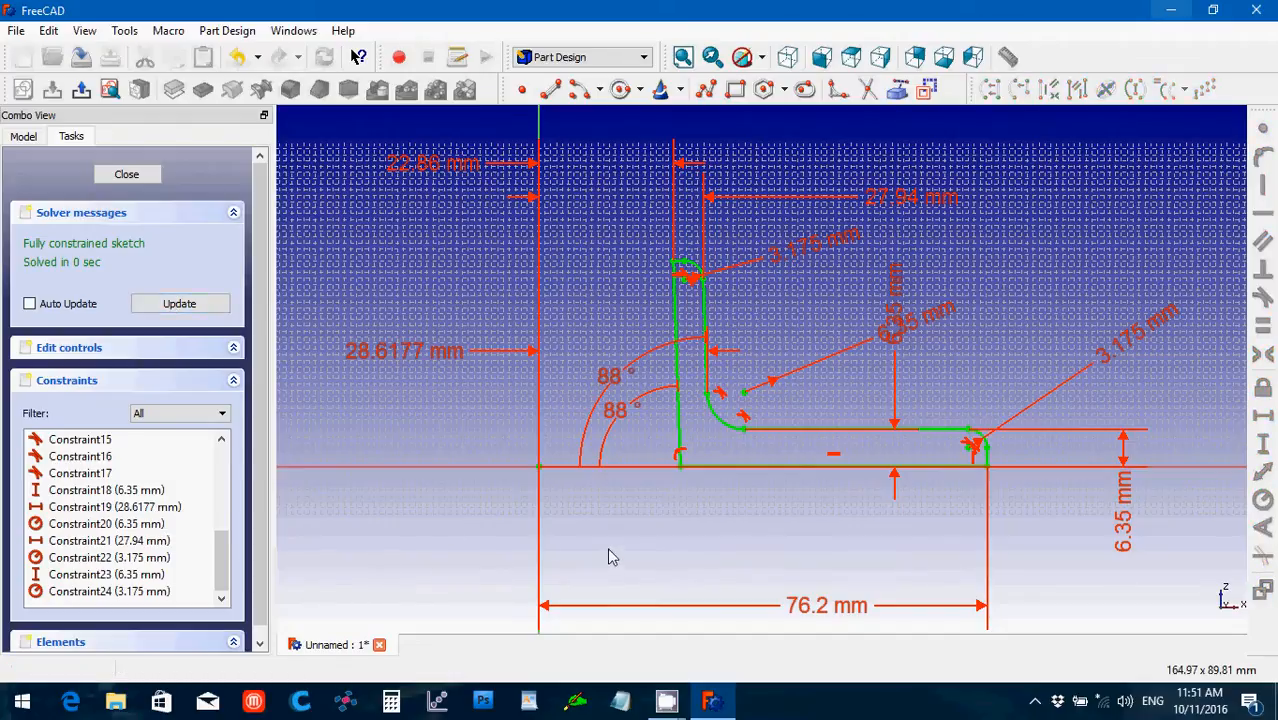
left_click(124, 178)
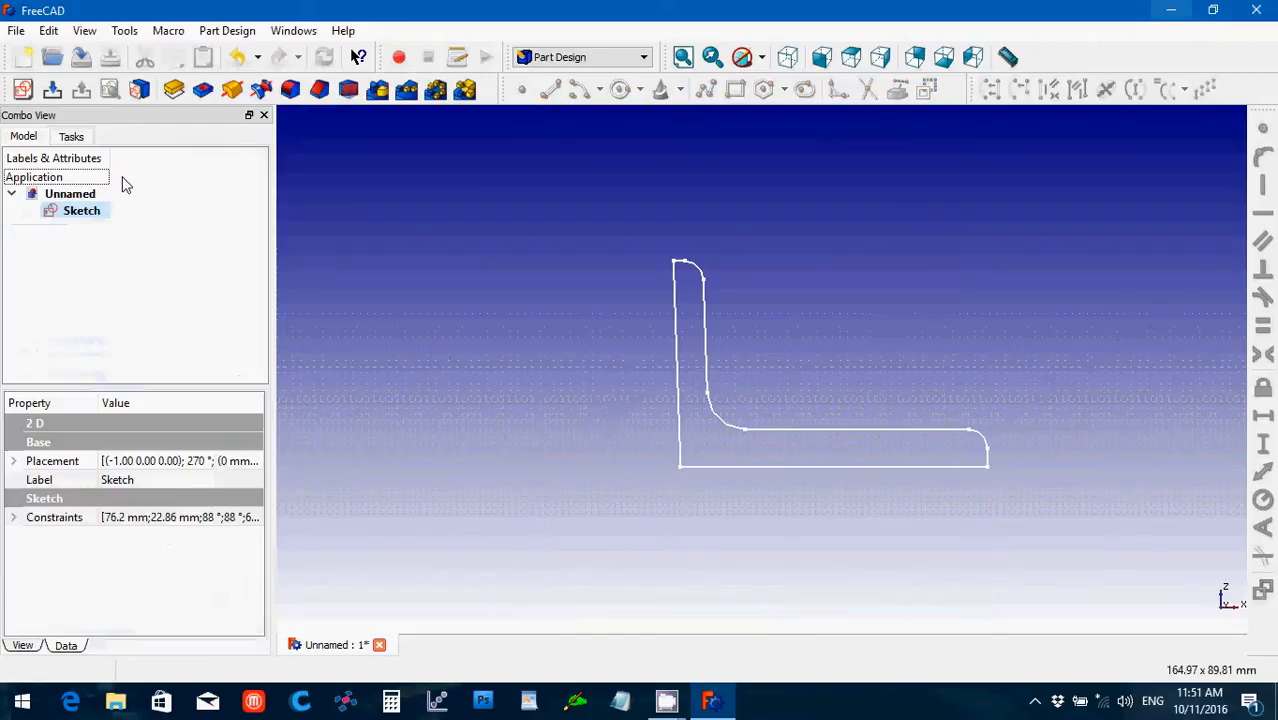
- Create a new sketch on the XZ plane with no offset
left_click(432, 450)
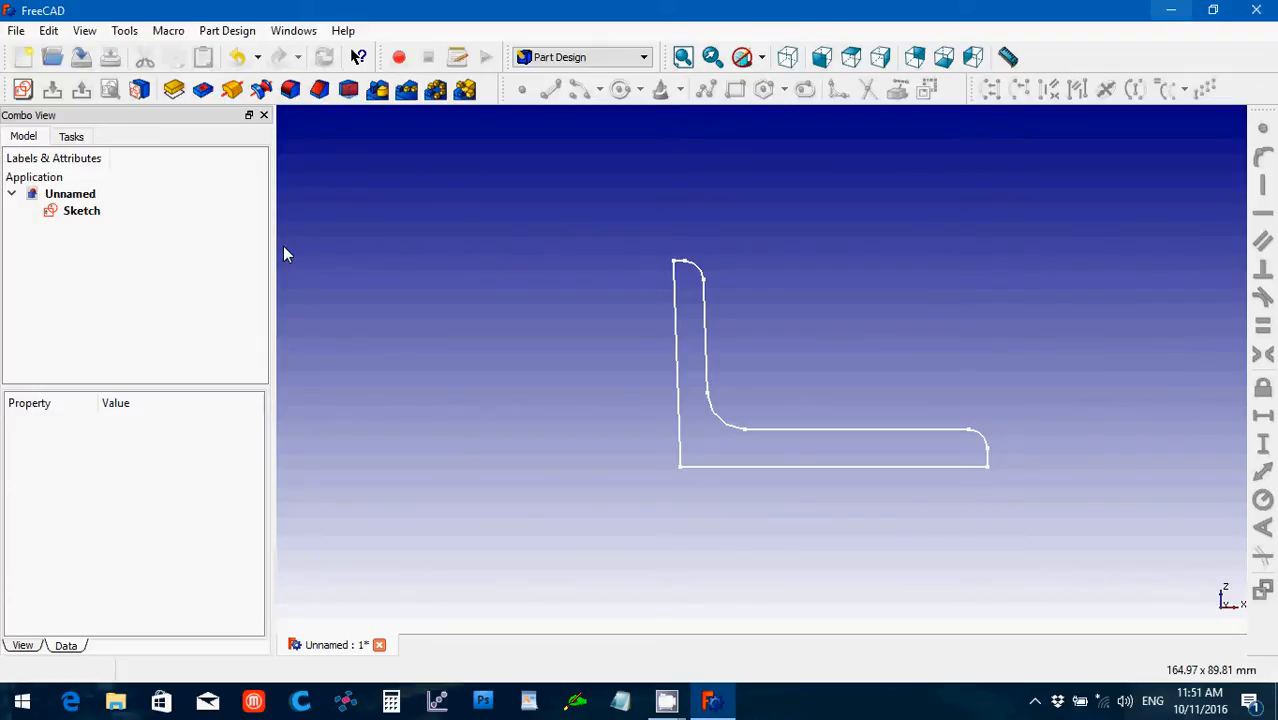
left_click(23, 90)
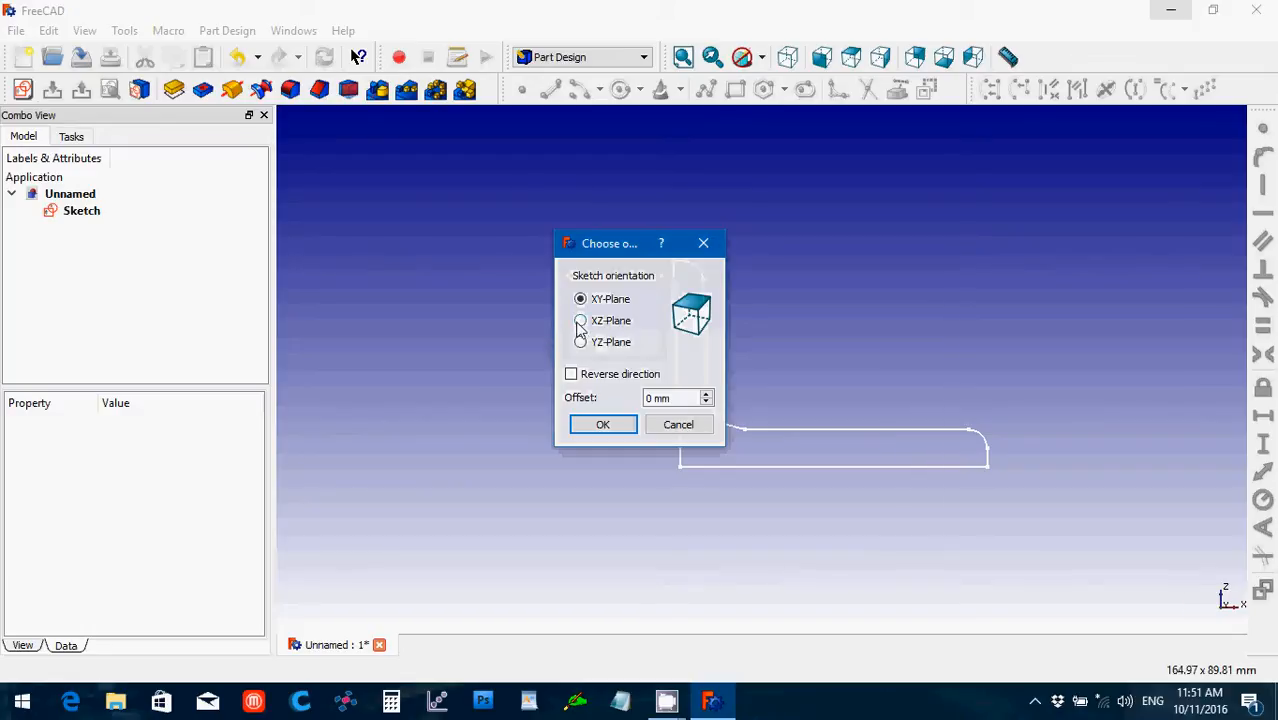
left_click(580, 321)
left_click(603, 427)
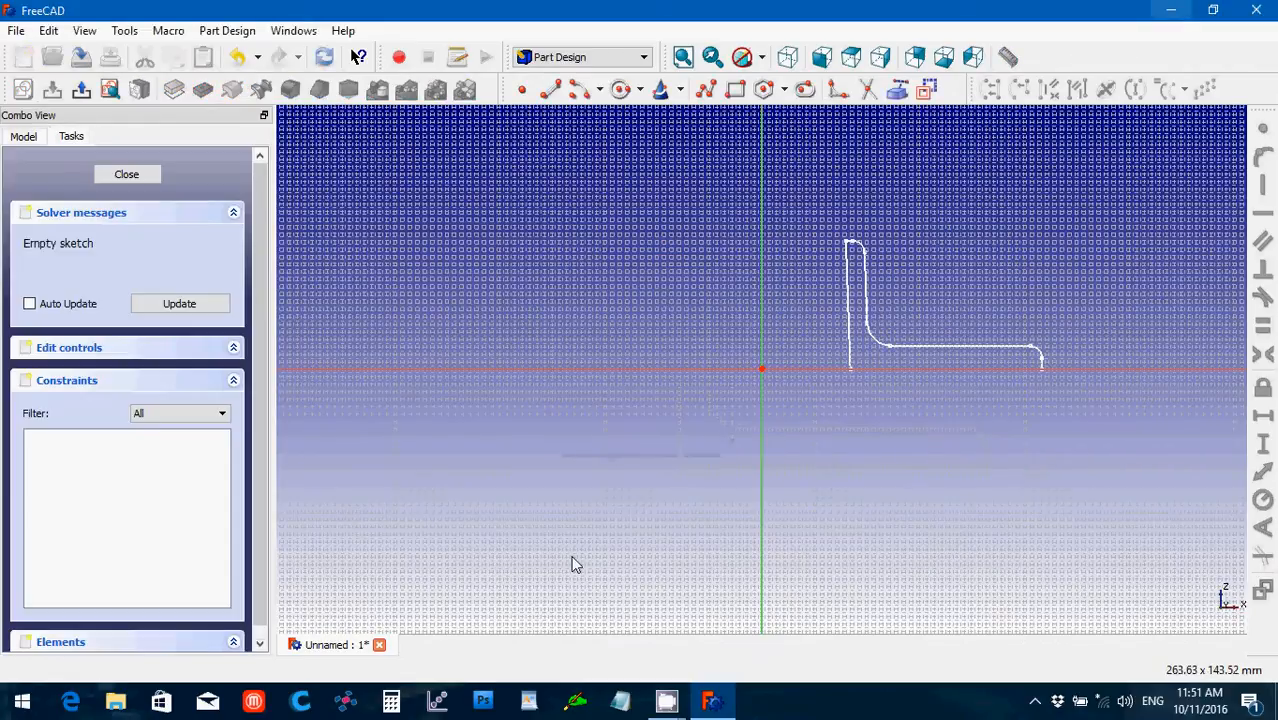
- Sketch a closed right triangle with a polyline, placing its upright side along the upright leg and its about 49 mm base along the base leg
scroll(712, 525, "up", 7)
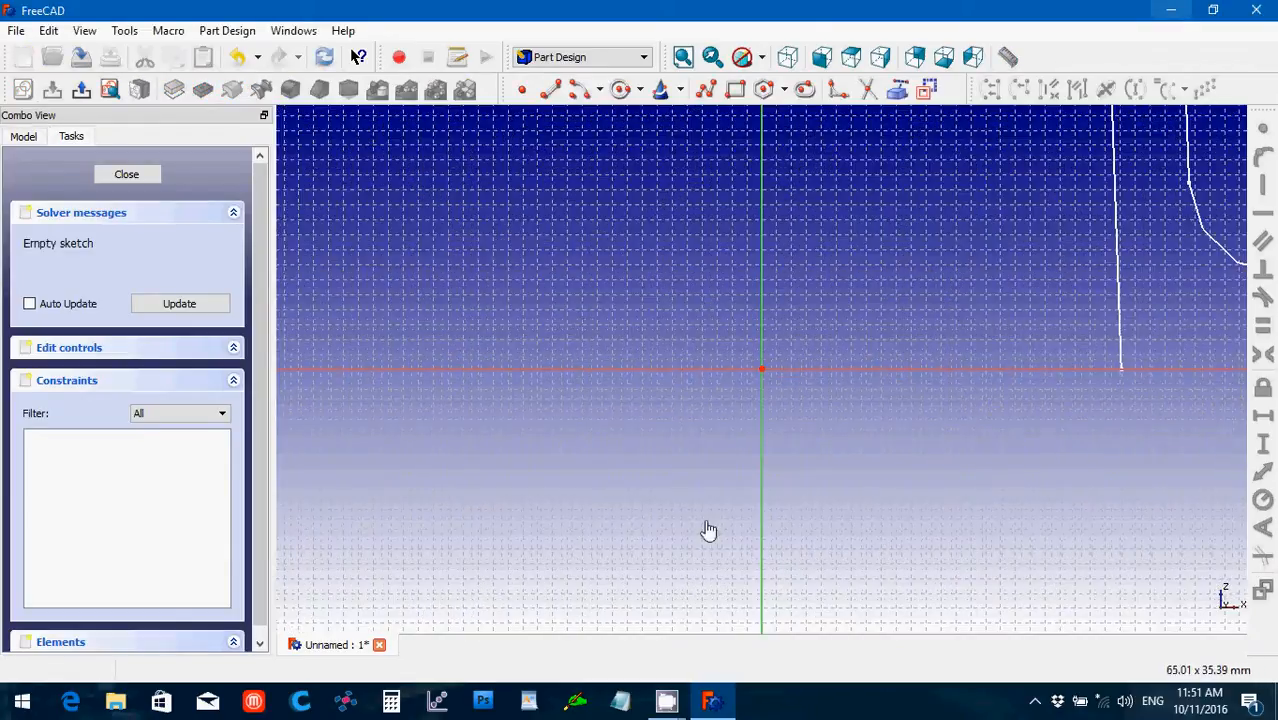
key("Left")
key("Left")
key("Left")
key("Left")
key("Left")
key("Left")
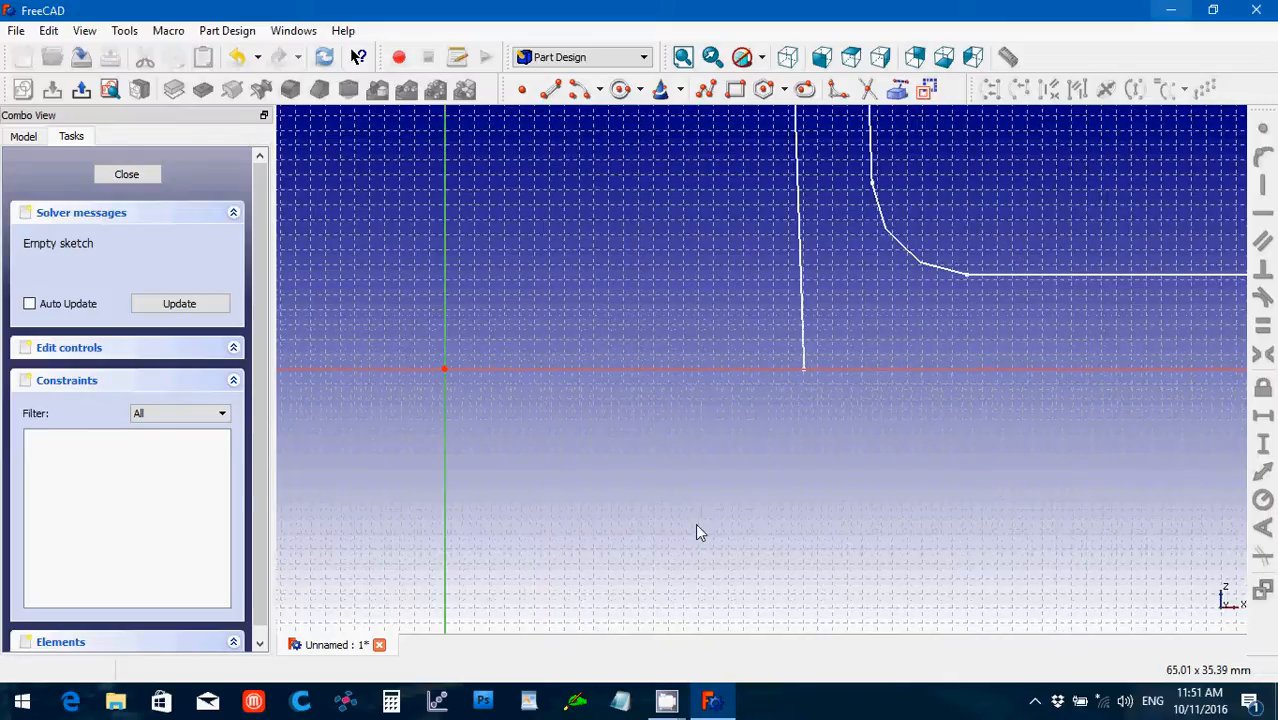
scroll(697, 525, "down", 3)
key("Down")
key("Down")
key("Left")
key("Left")
key("Left")
key("Left")
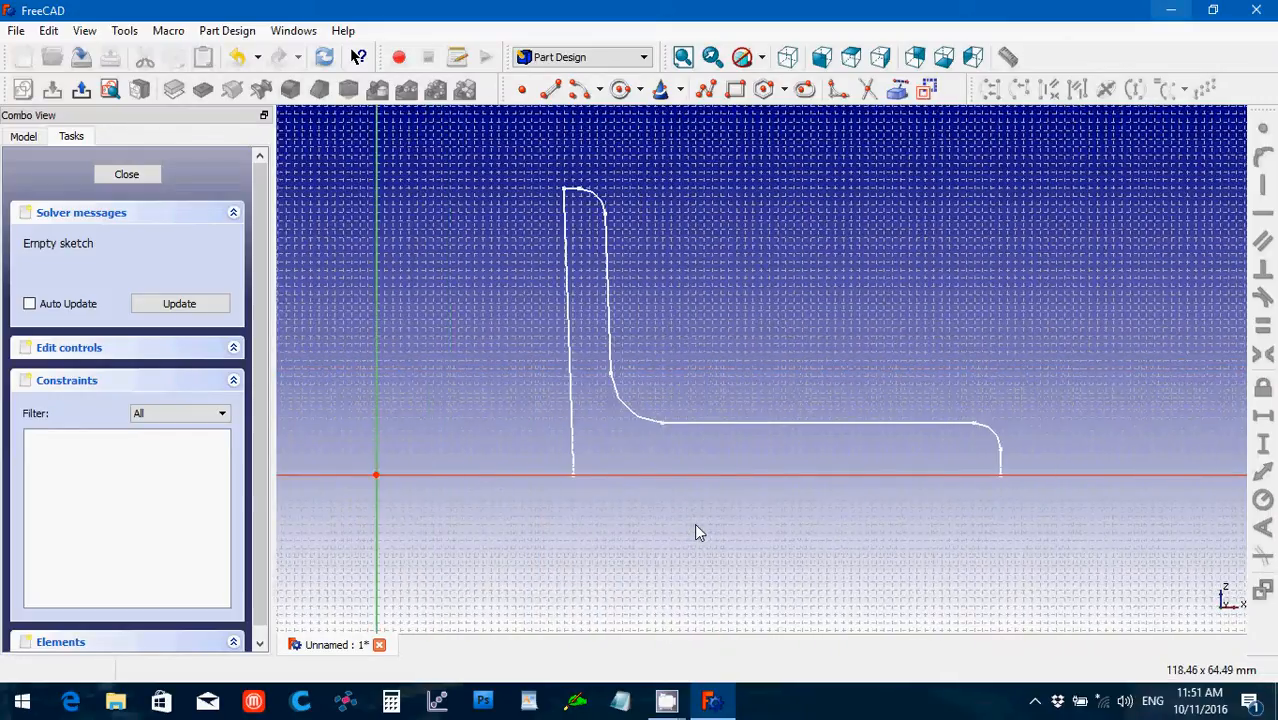
left_click(707, 91)
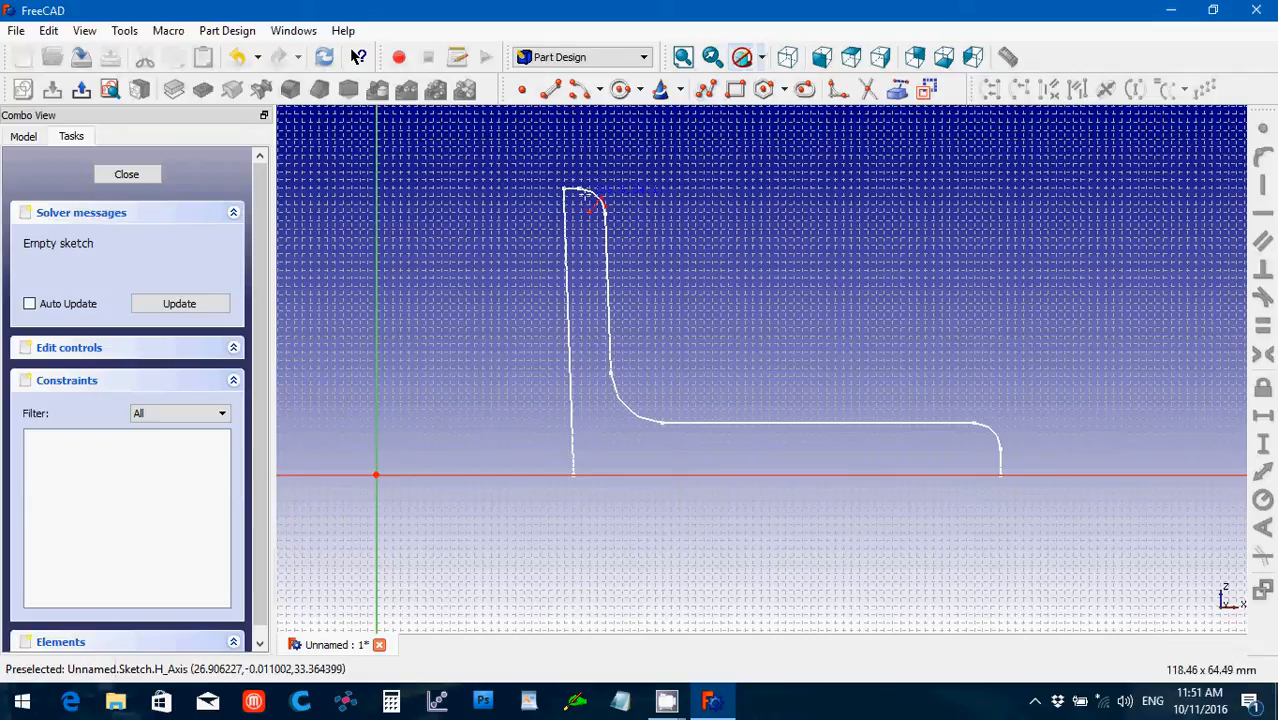
left_click(586, 196)
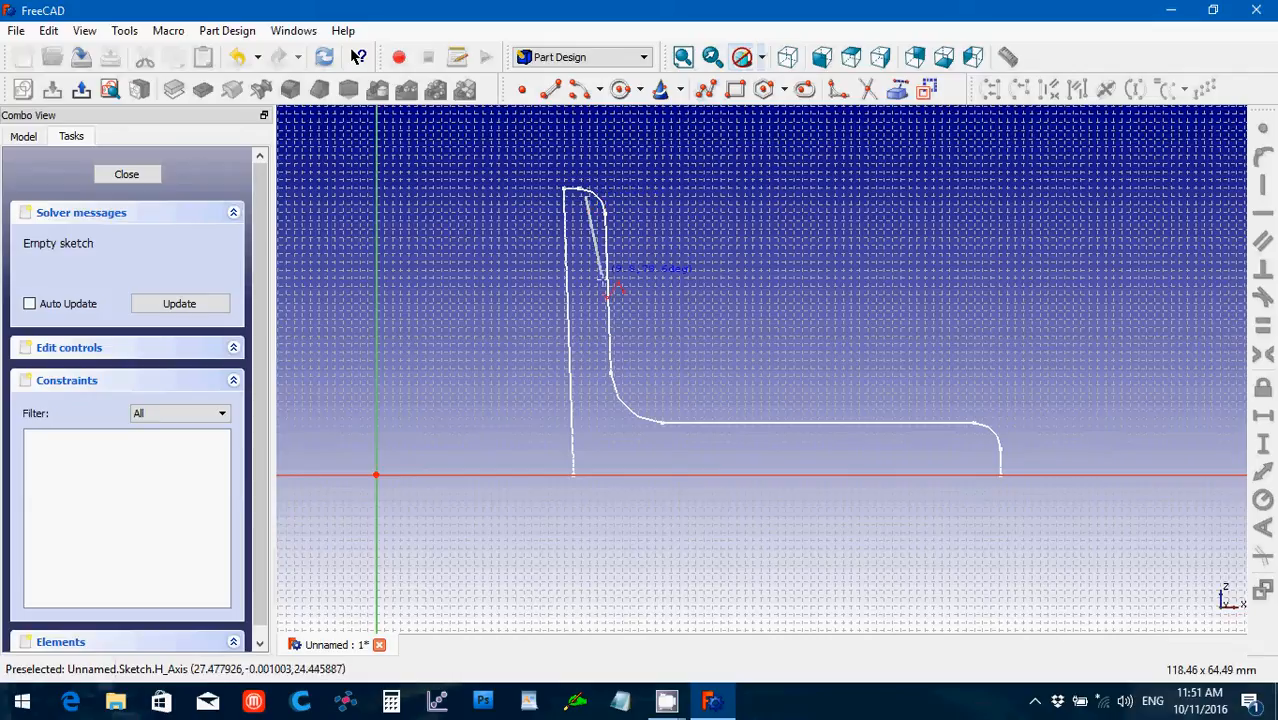
left_click(586, 430)
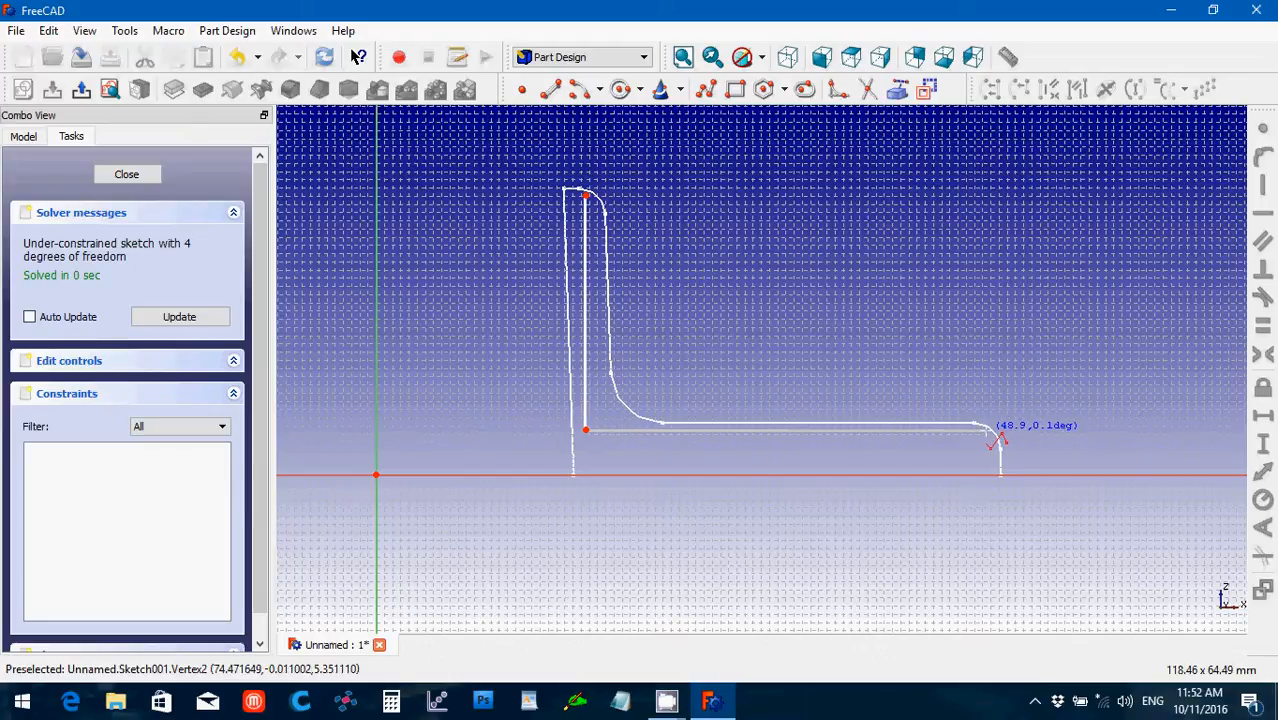
left_click(990, 431)
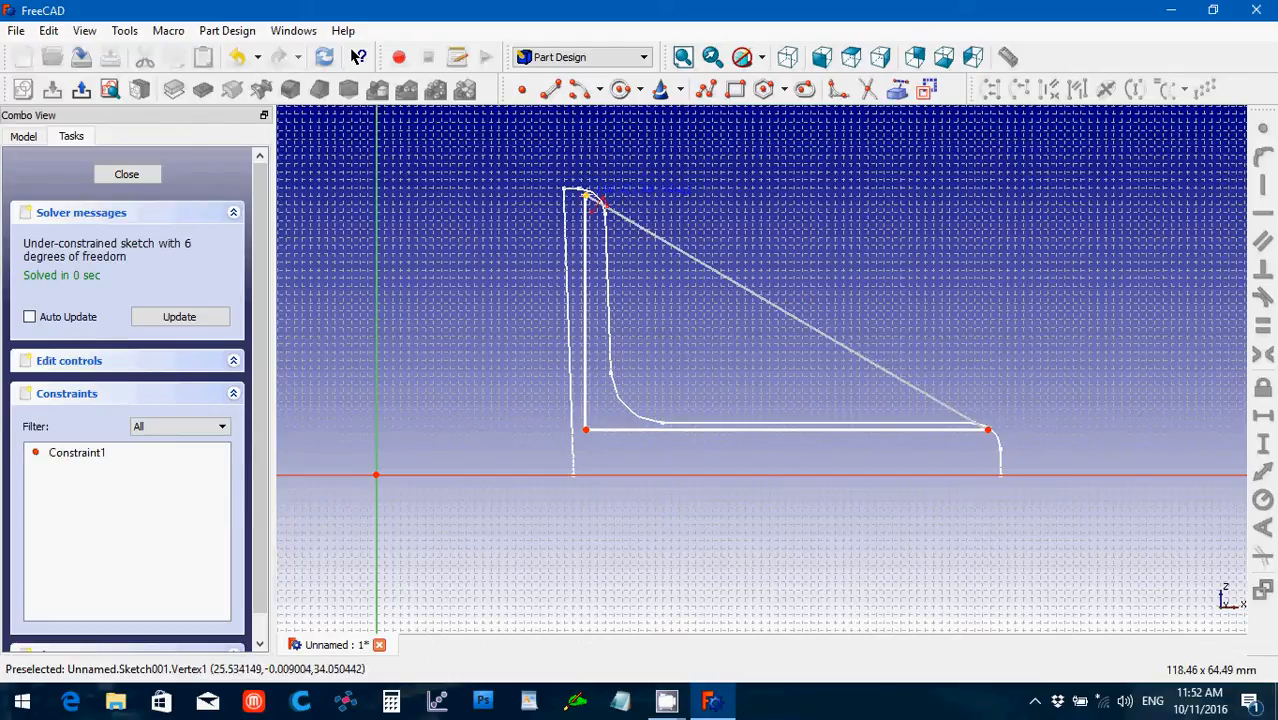
left_click(589, 196)
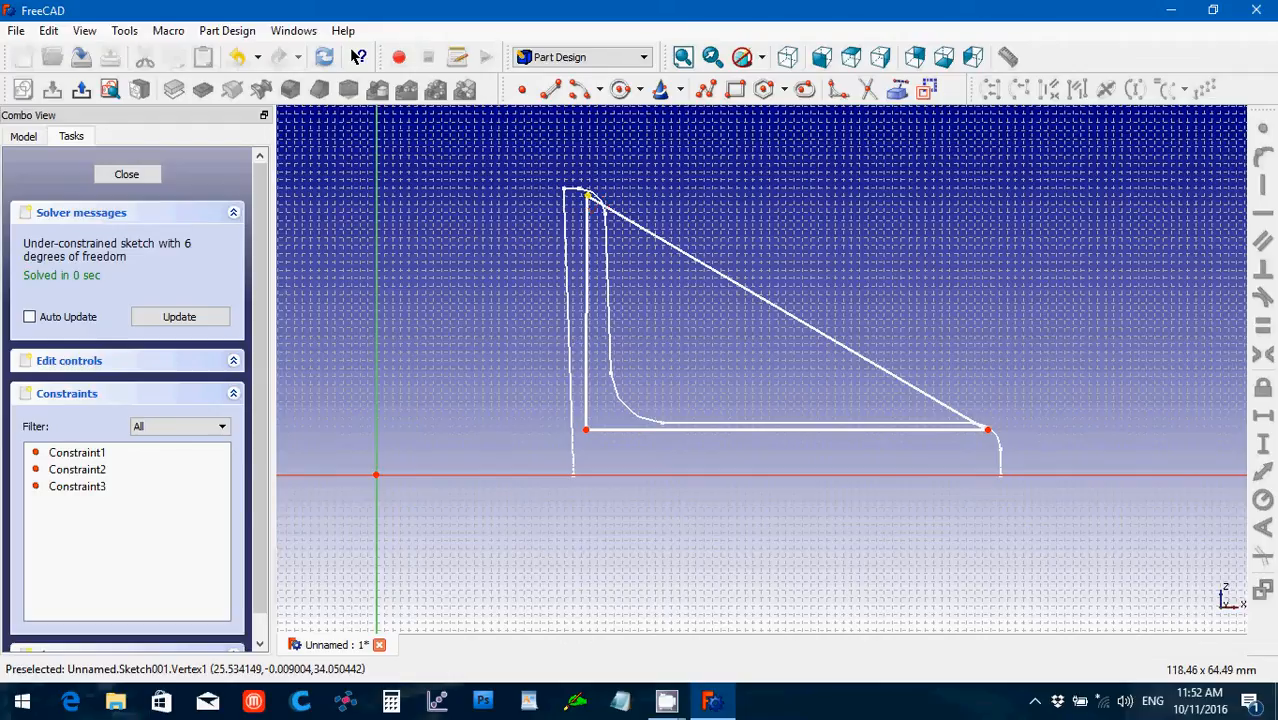
- Shift the triangle's upright and base edges slightly, constrain the upright edge vertical, and nudge it toward the upright leg's inner face
left_click_drag(586, 298, 597, 304)
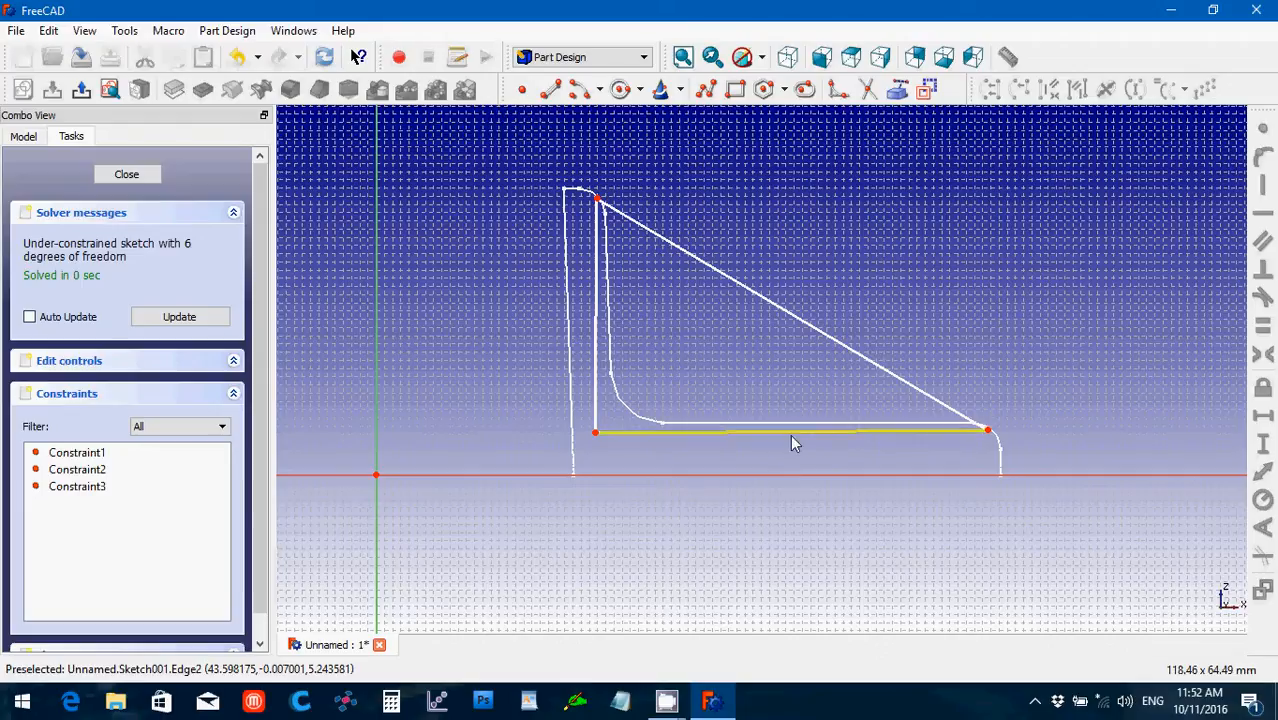
left_click_drag(790, 443, 785, 437)
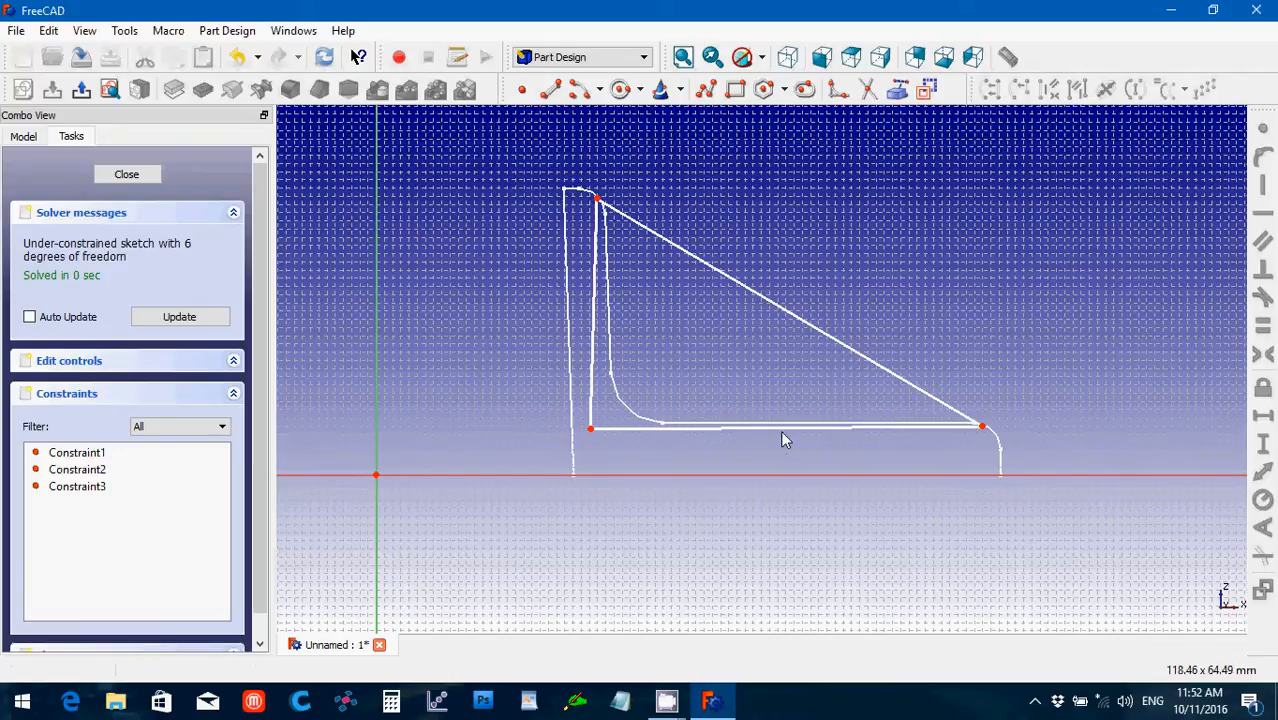
left_click(597, 414)
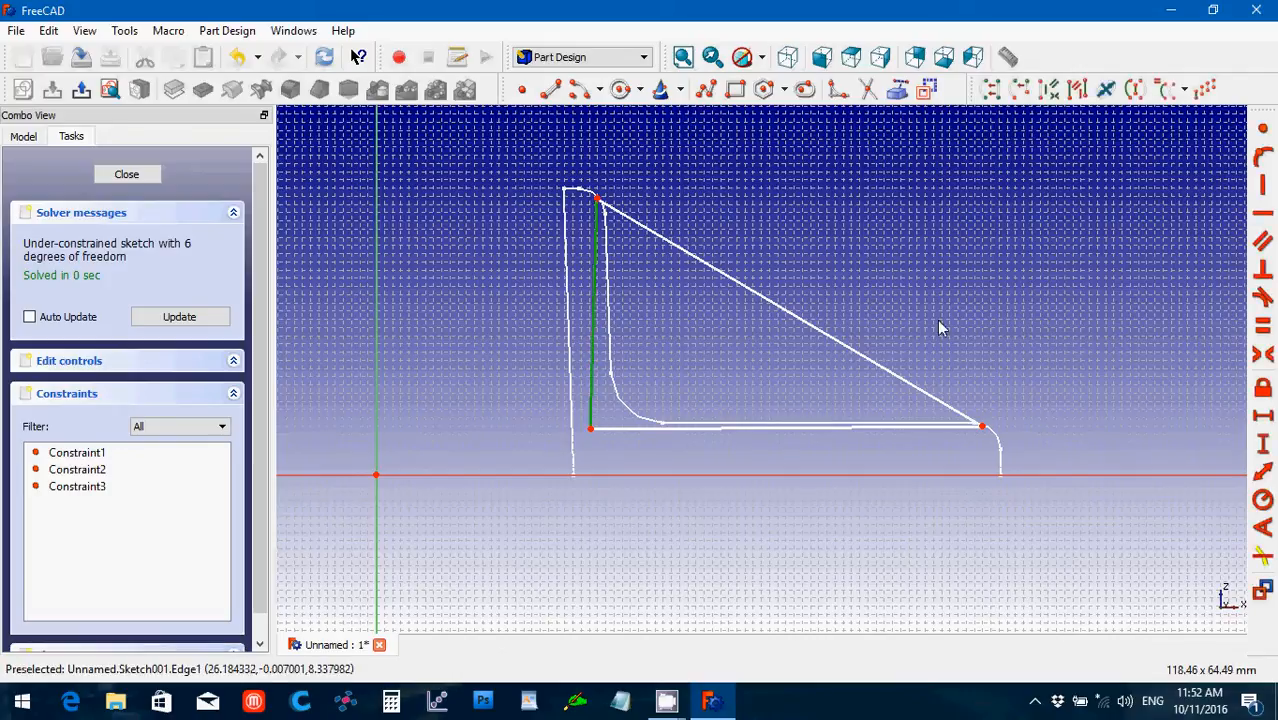
left_click(1262, 196)
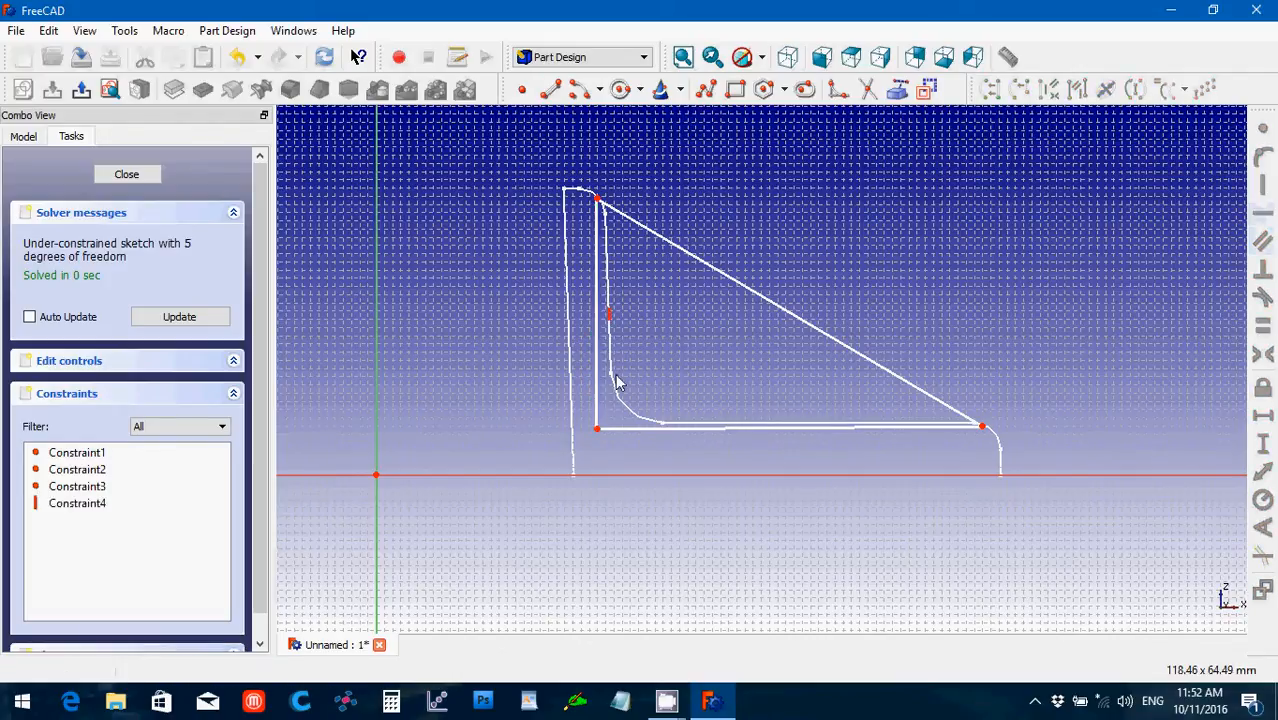
left_click_drag(598, 400, 601, 401)
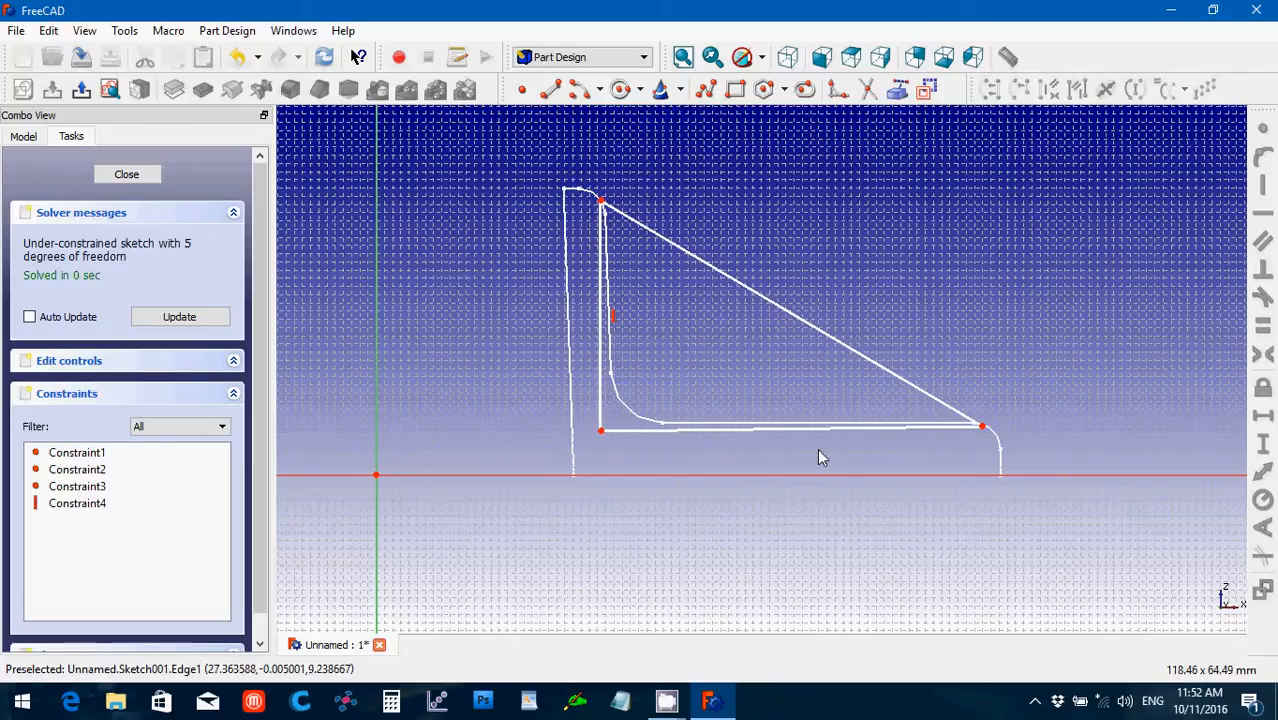
- Move the triangle's outer base corner onto the start of the rounded end of the profile's base leg
scroll(965, 464, "up", 6)
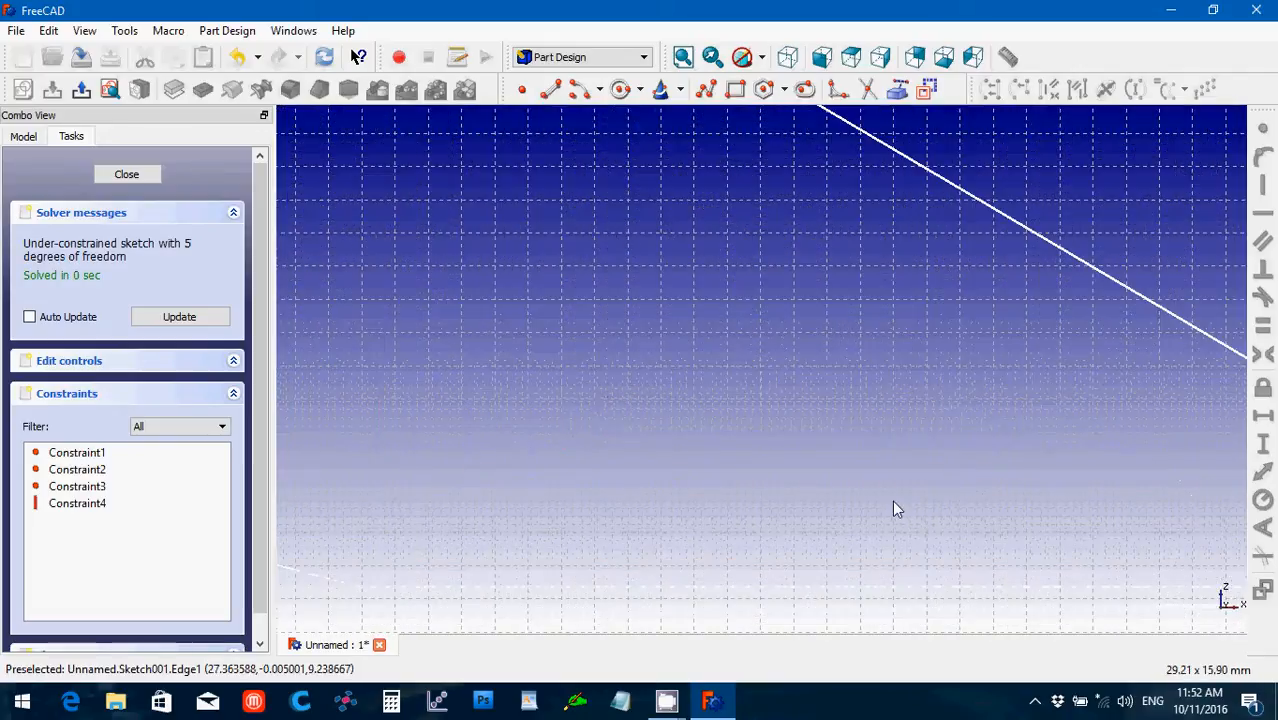
key("Down")
key("Down")
key("Down")
key("Up")
key("Up")
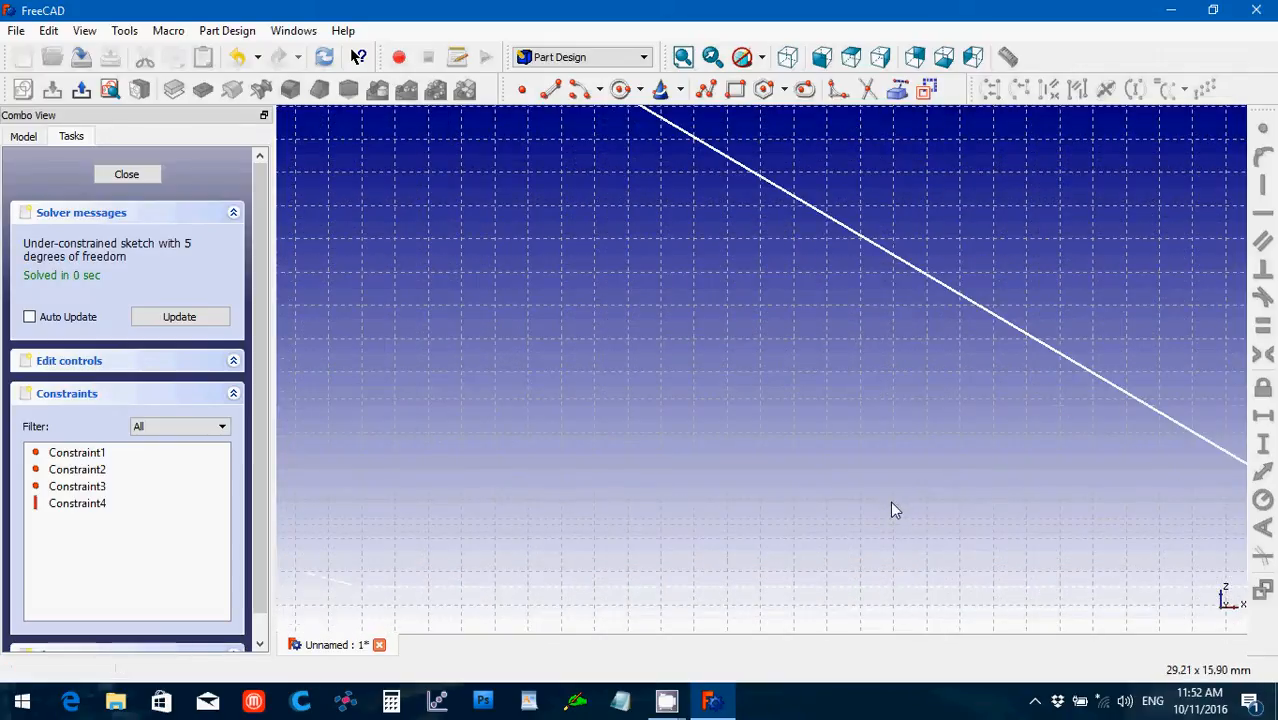
key("Up")
key("Up")
key("Left")
key("Left")
key("Left")
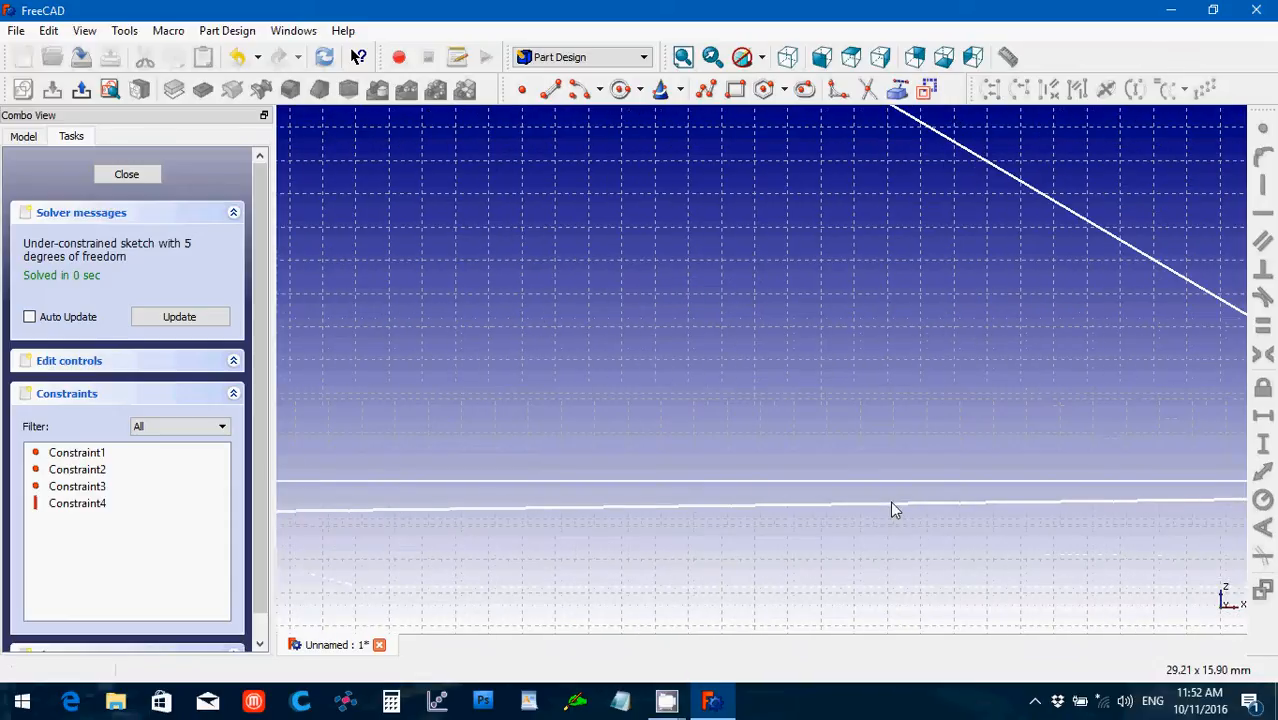
key("Left")
key("Left")
key("Left")
key("Left")
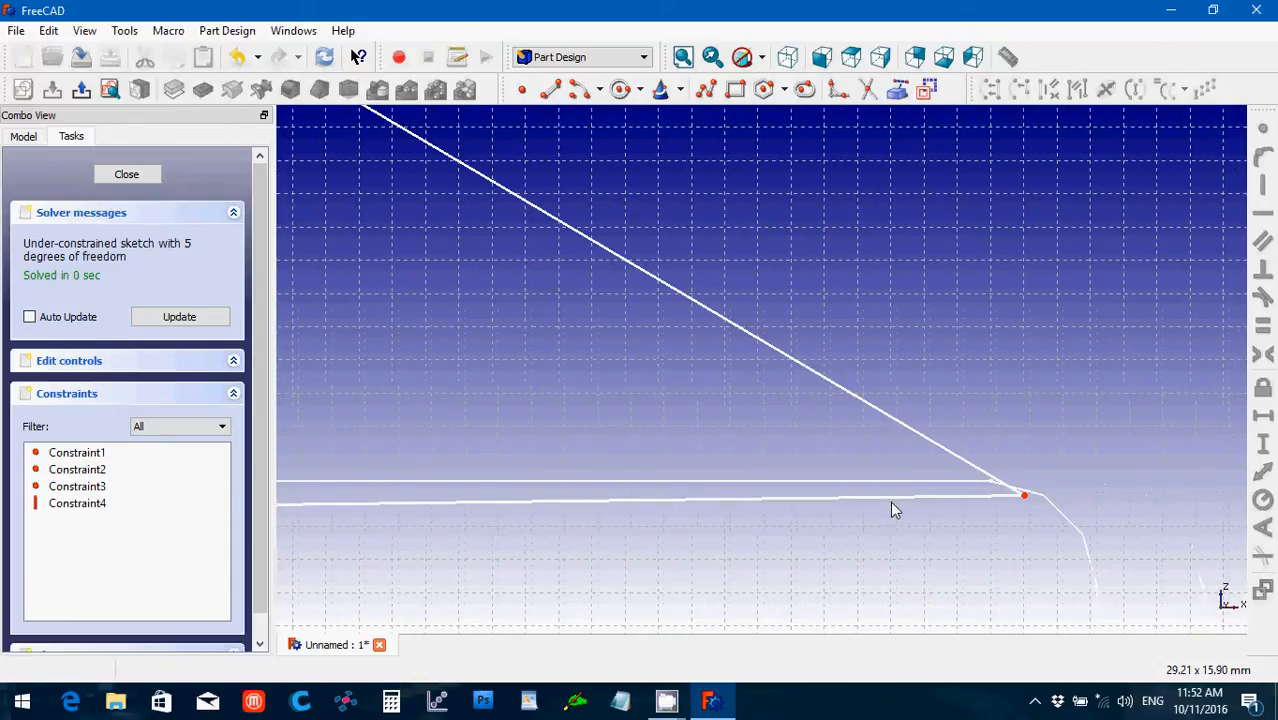
key("ctrl+plus")
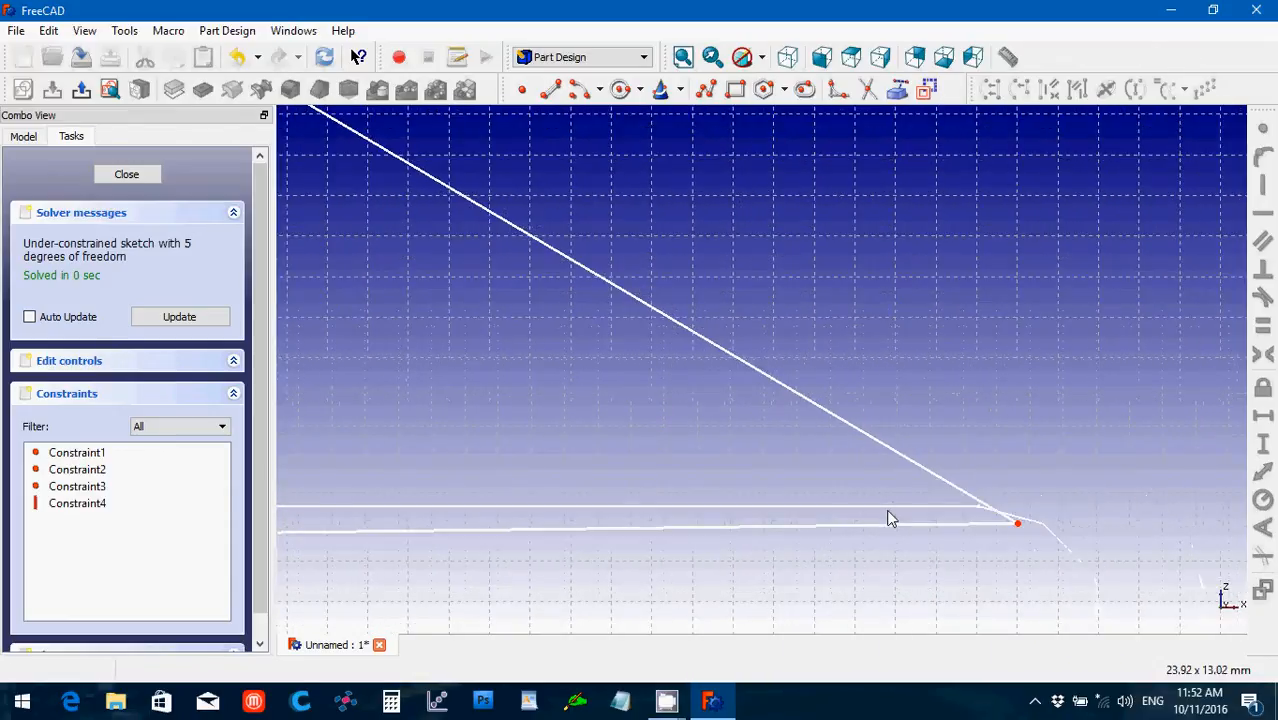
key("Up")
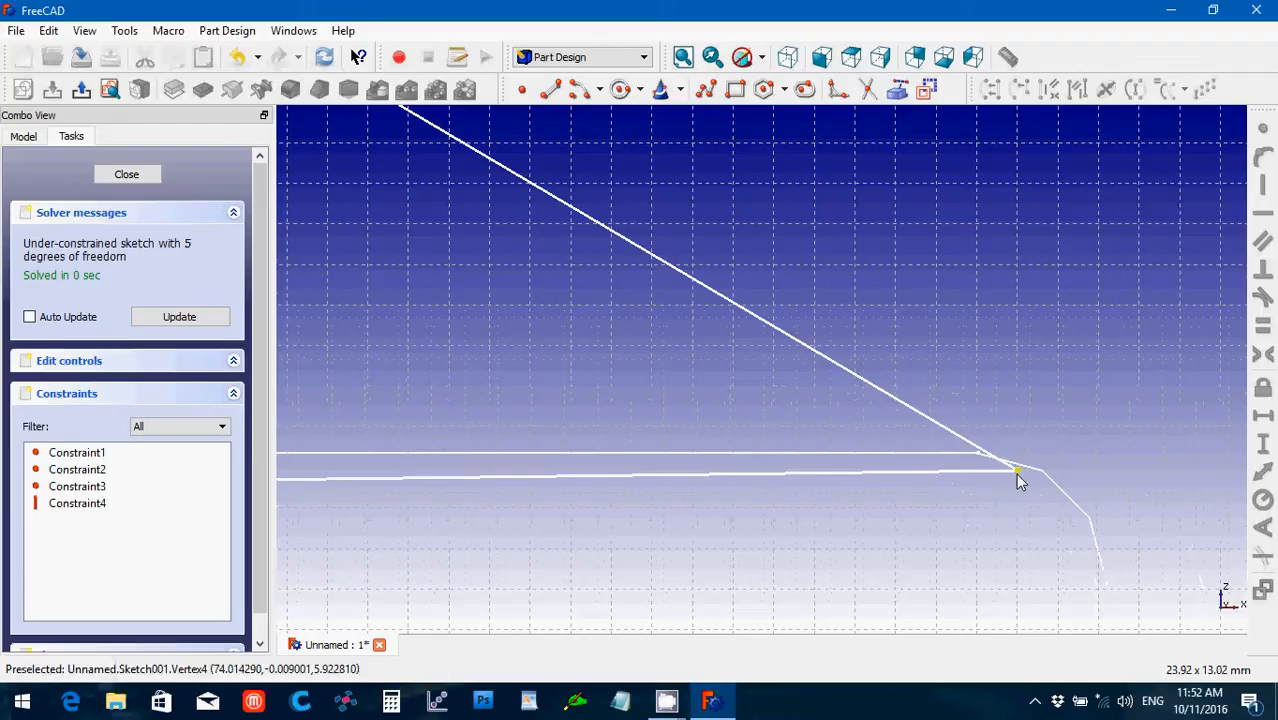
left_click_drag(1018, 470, 981, 464)
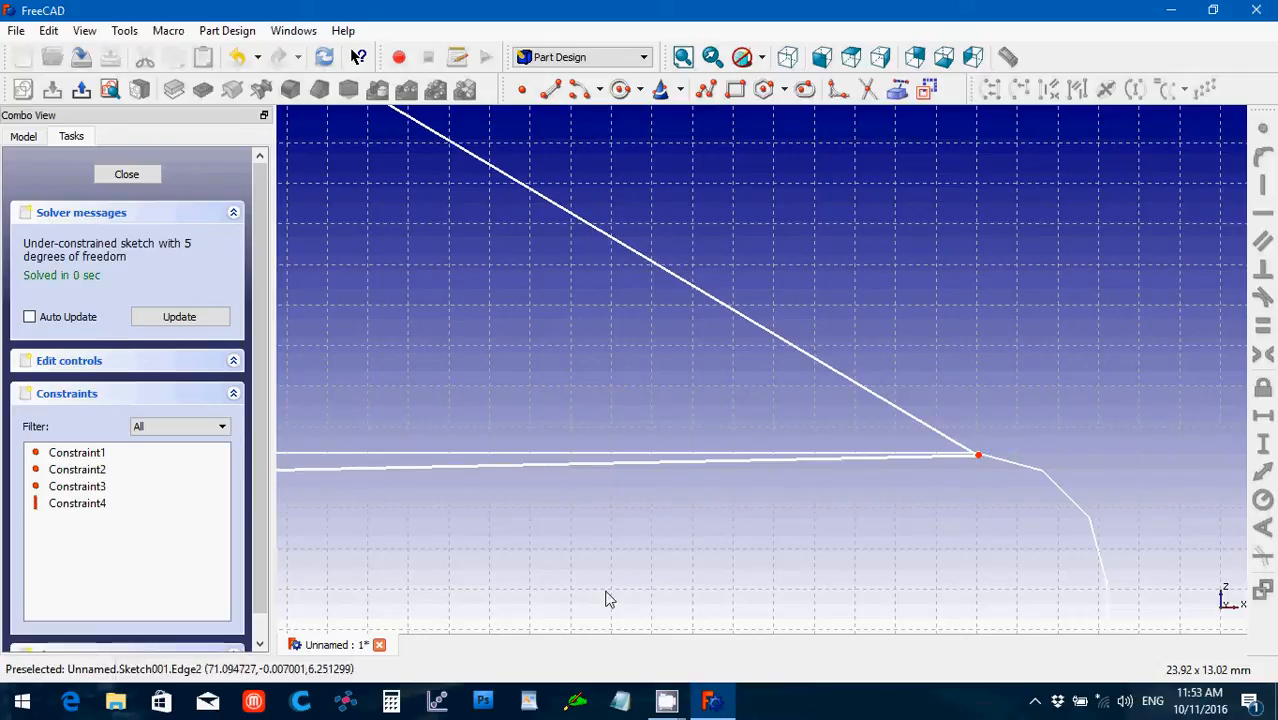
- Constrain the triangle's base edge horizontal
key("Left")
key("Left")
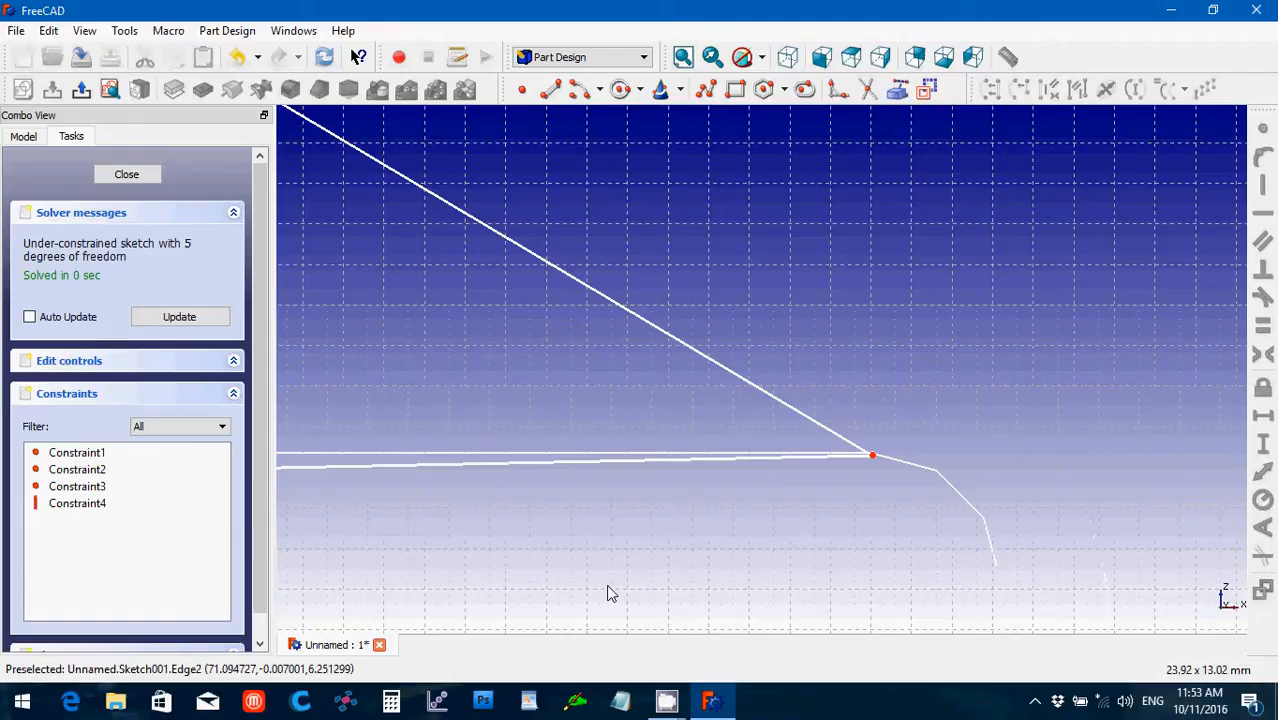
key("Right")
key("Right")
key("Right")
key("Right")
key("Right")
key("Right")
key("Right")
key("Right")
key("Right")
key("Right")
left_click(676, 486)
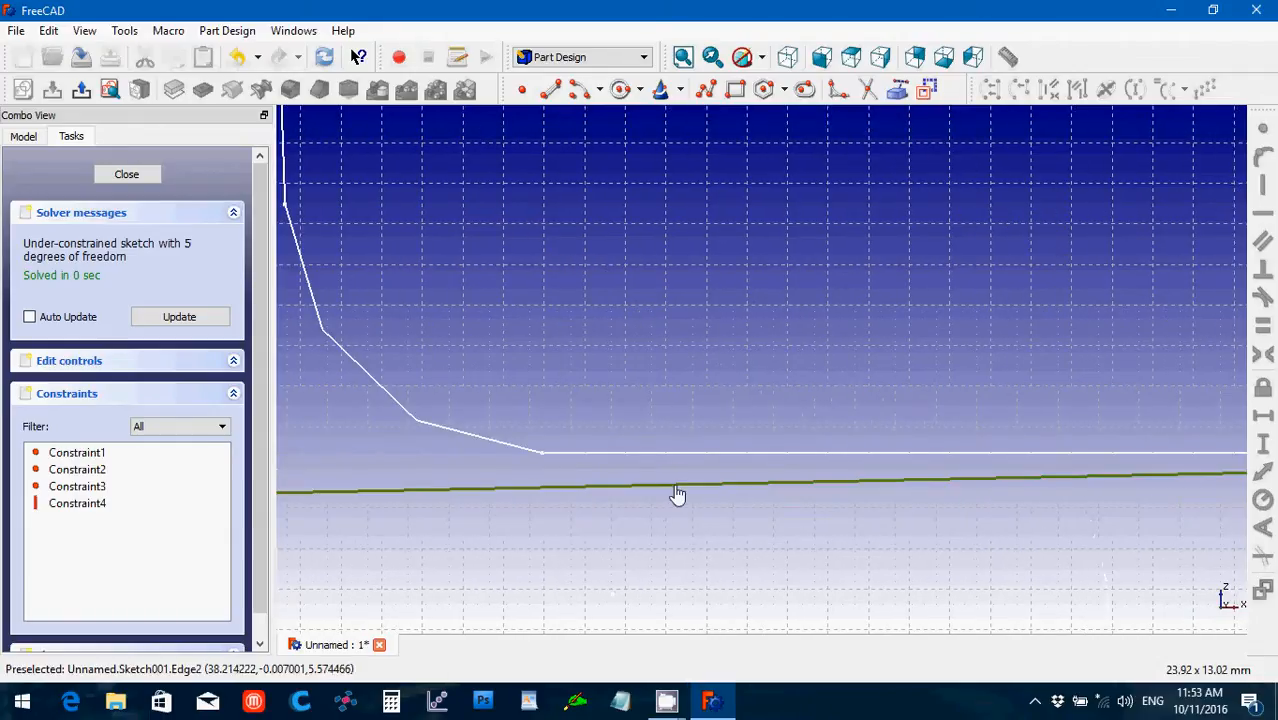
left_click(1263, 213)
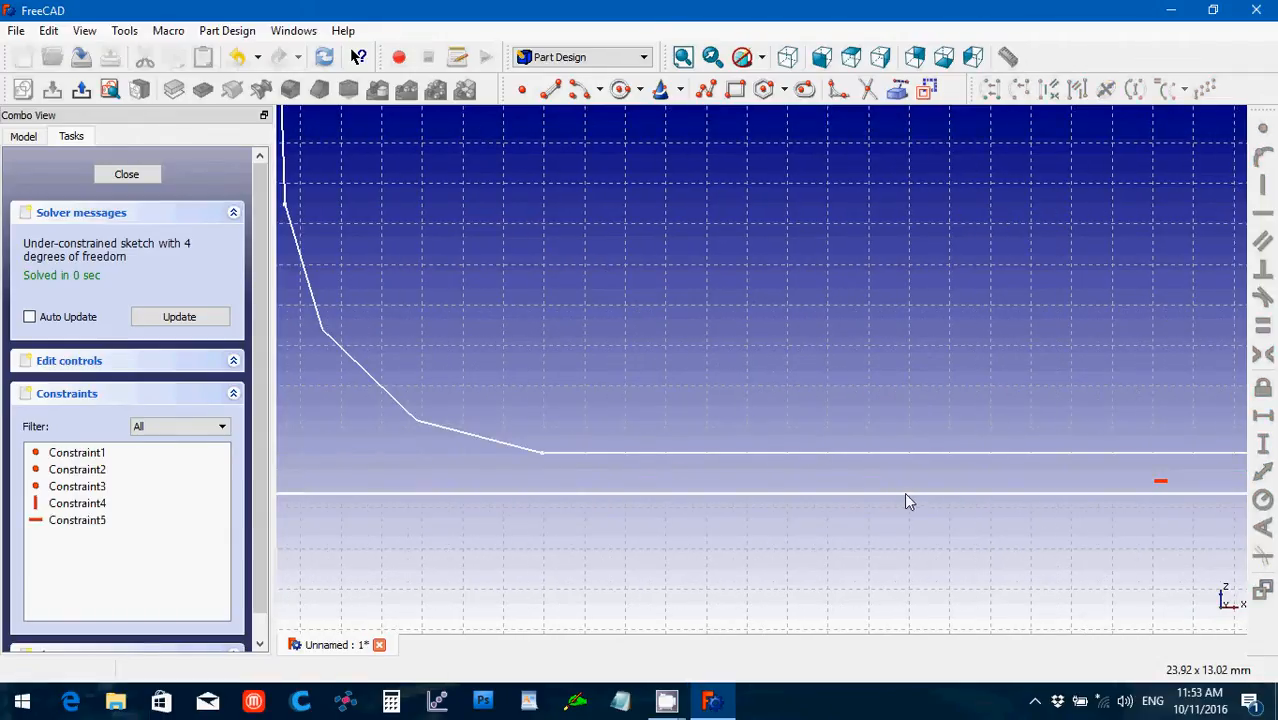
- Move the outer corner of the horizontal base edge back up to where the base leg's top face meets its end fillet
key("Right")
key("Right")
key("Right")
key("Right")
key("Right")
key("Right")
key("Right")
key("Right")
key("Right")
key("Right")
key("Right")
key("Right")
key("Right")
key("Right")
key("Right")
key("Right")
key("Right")
key("Right")
key("Right")
key("Right")
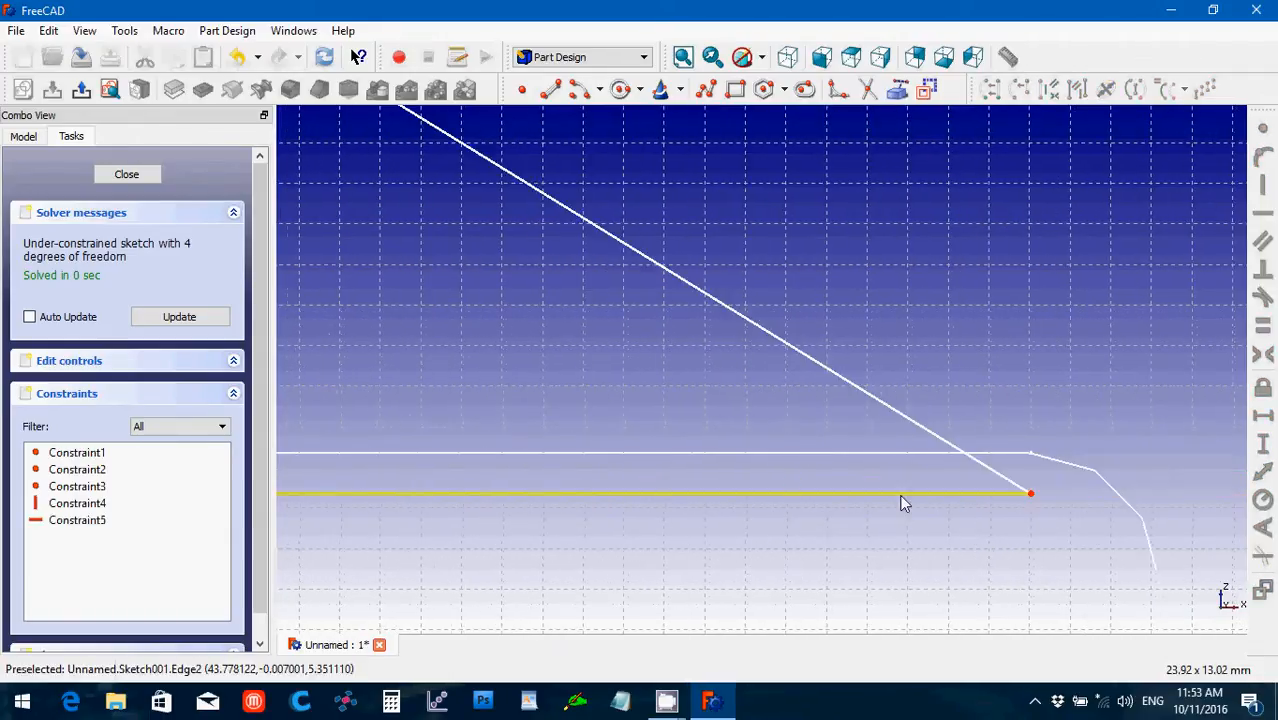
left_click_drag(977, 492, 981, 462)
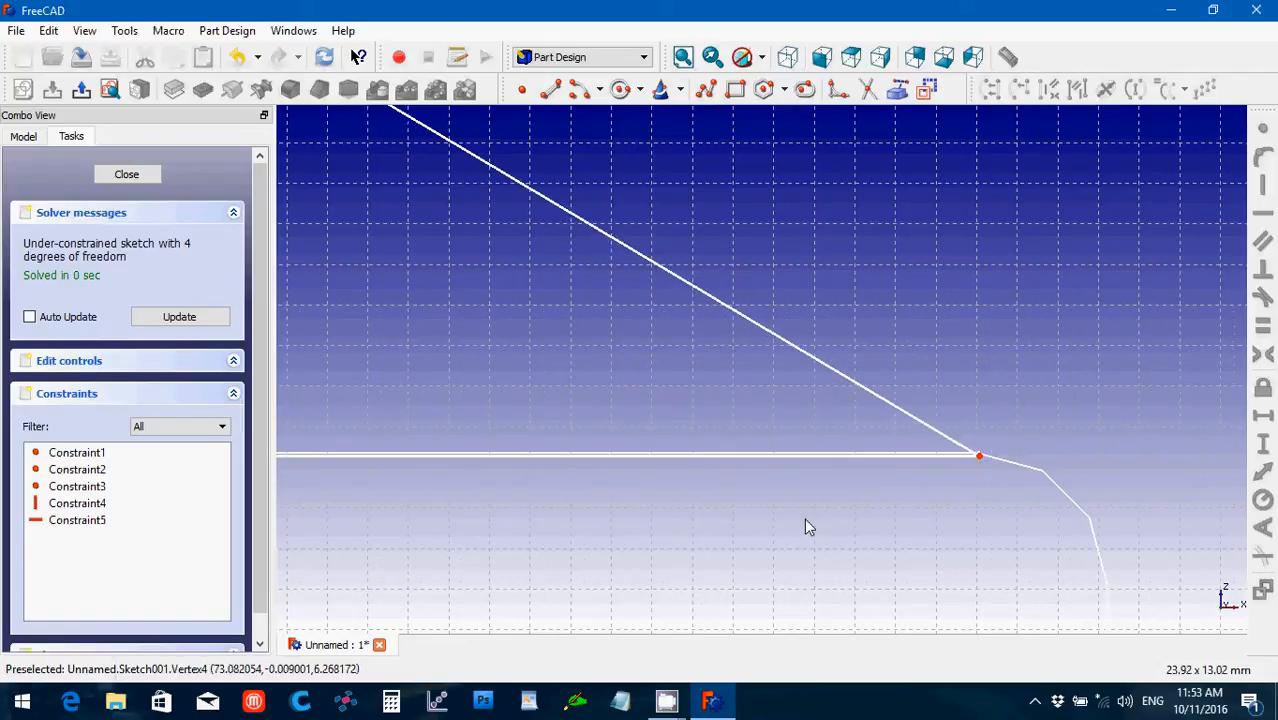
- Move the triangle's top corner up along the rounded corner at the top of the profile's upright leg
key("Left")
key("Left")
key("Left")
key("Left")
key("Left")
key("Left")
key("Left")
key("Left")
key("Left")
key("Left")
key("Left")
key("Left")
key("Left")
key("Left")
key("Left")
key("Left")
key("Left")
key("Left")
key("Left")
key("Left")
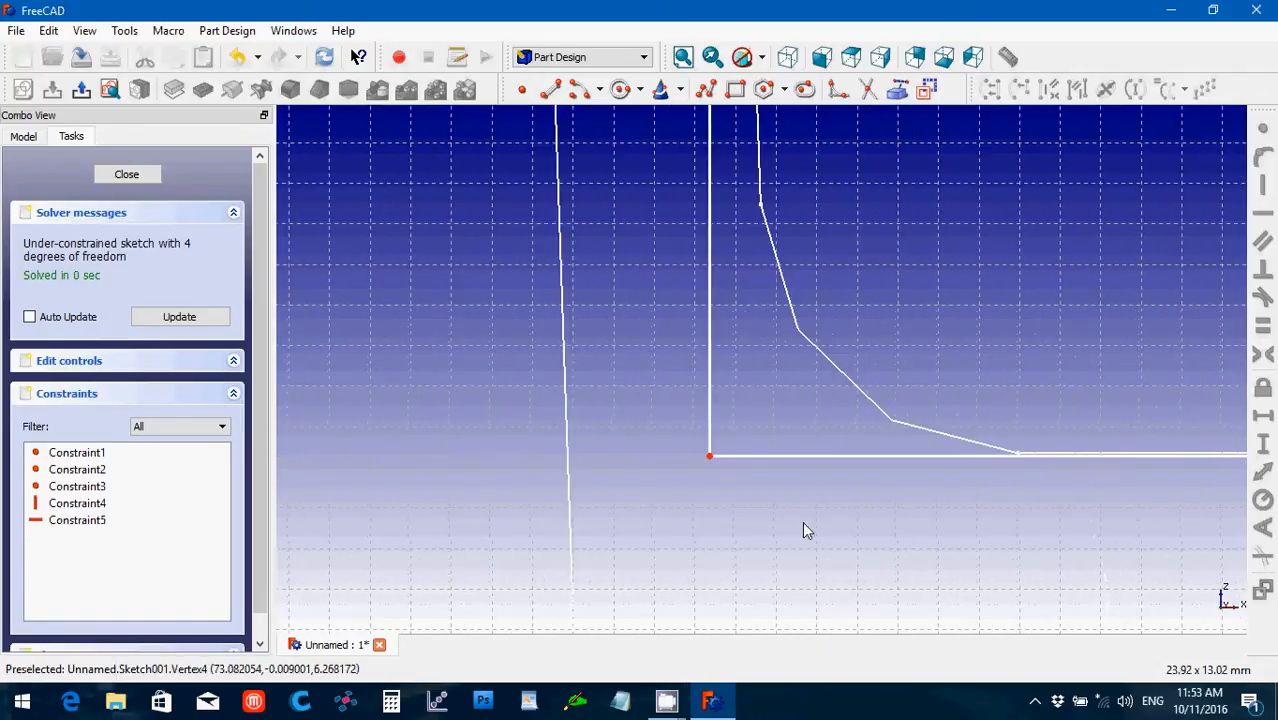
key("Down")
key("Down")
key("Up")
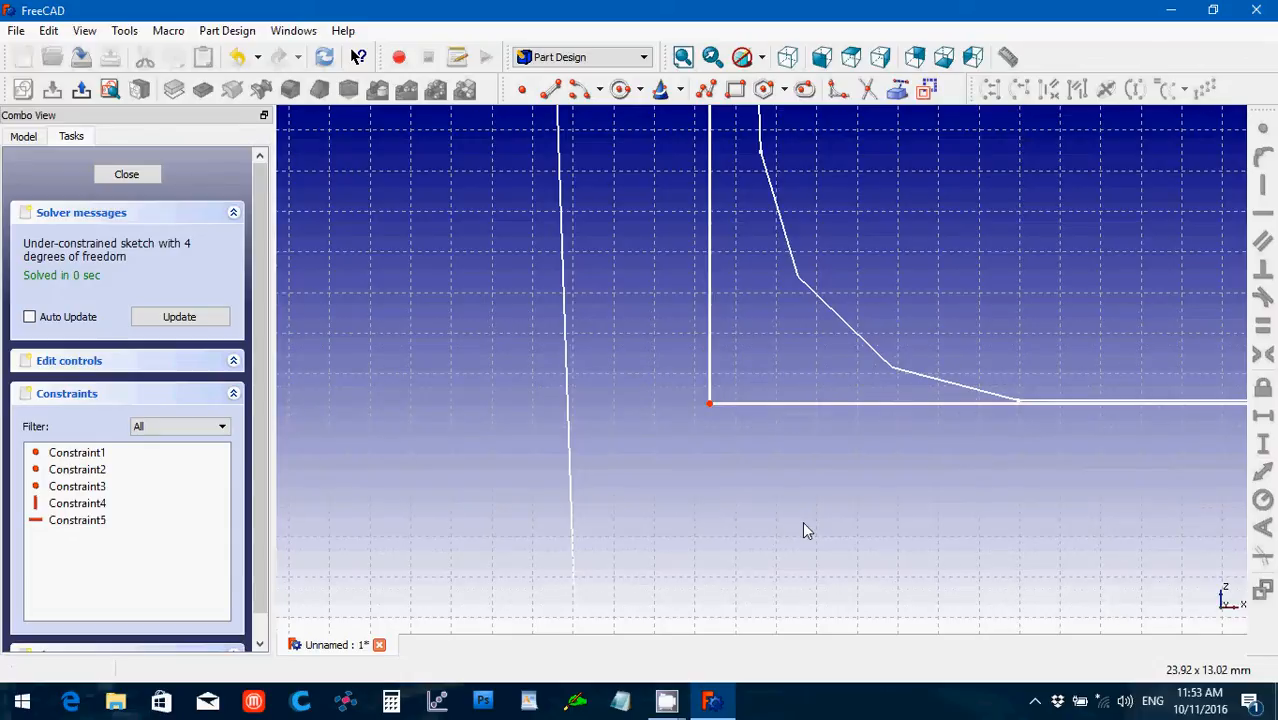
key("Up")
key("Up")
key("Up")
key("Up")
key("Up")
key("Up")
key("Up")
key("Up")
key("Up")
key("Up")
key("Up")
key("Up")
key("Up")
key("Up")
key("Up")
key("Up")
key("Up")
key("Up")
key("Up")
key("Up")
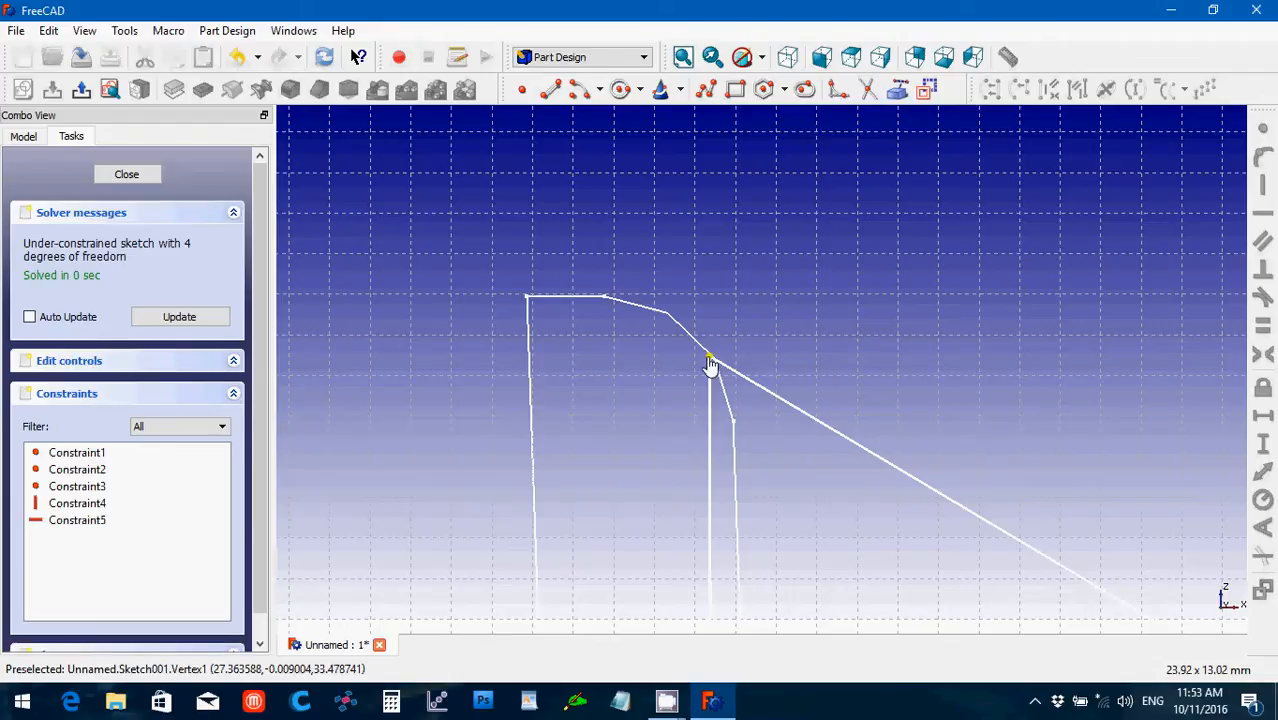
left_click_drag(710, 365, 698, 356)
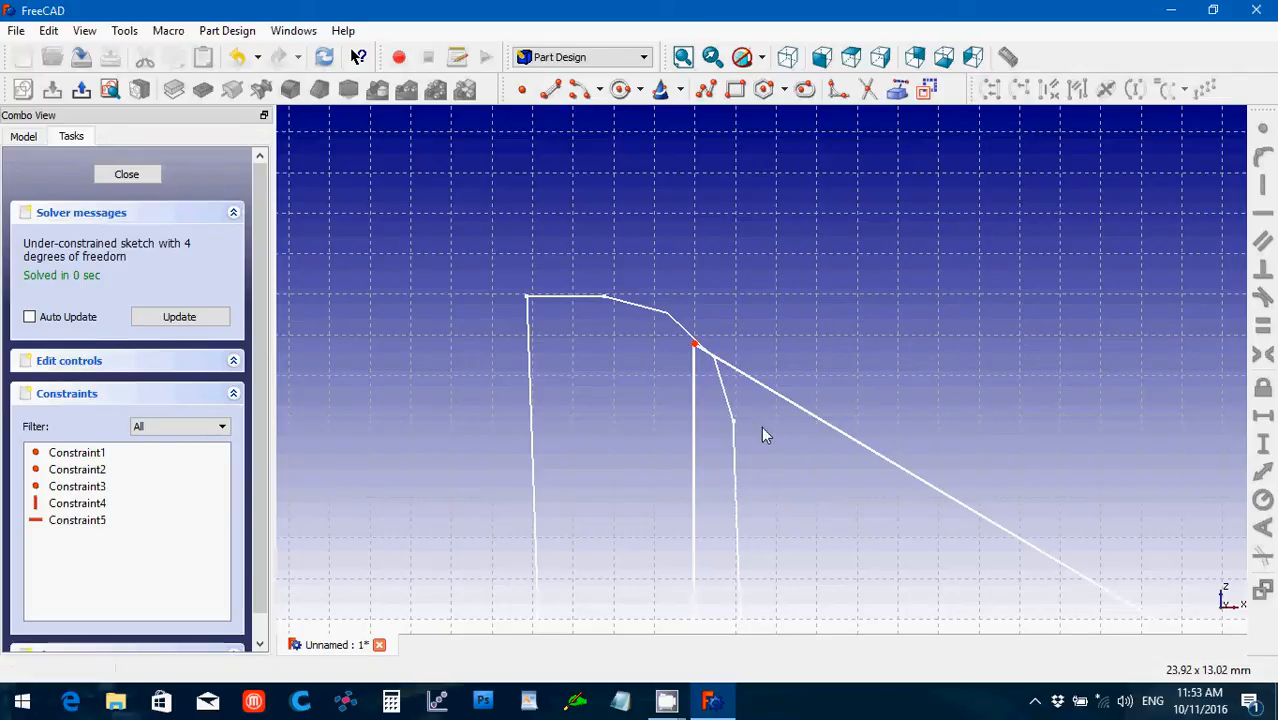
- Close the triangle sketch and return to the model
scroll(755, 421, "down", 10)
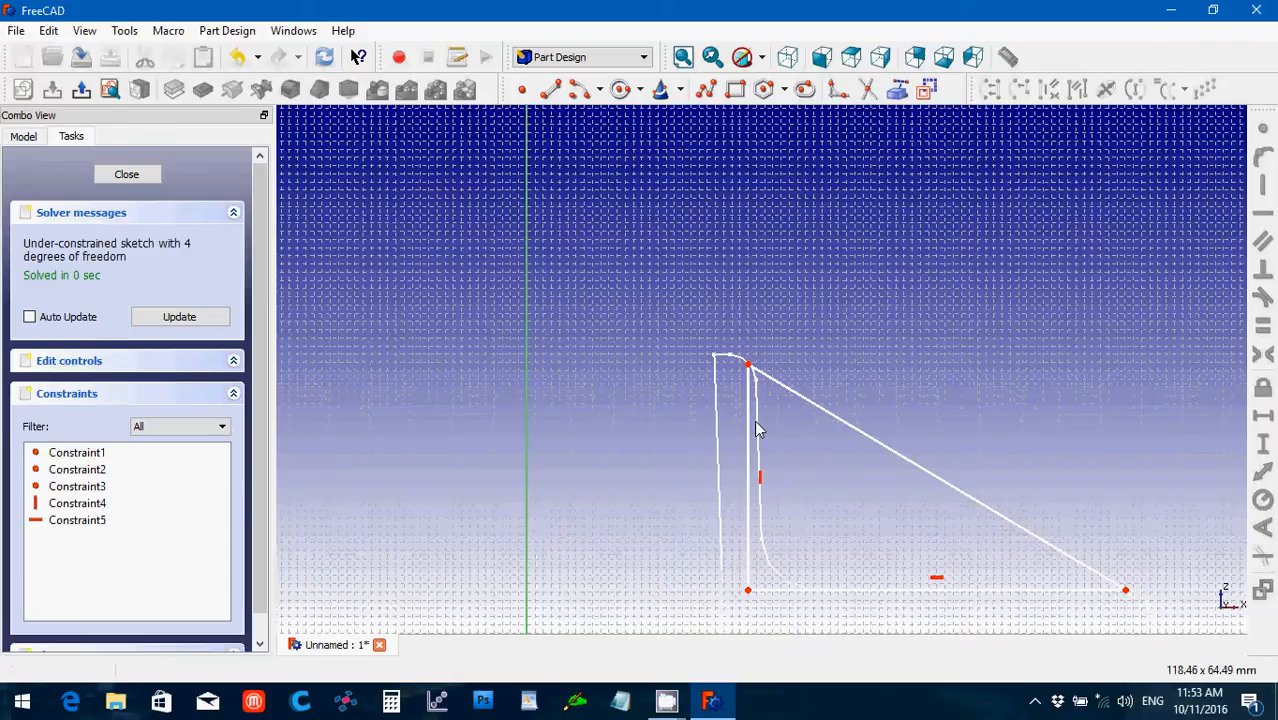
middle_click_drag(757, 428, 757, 270)
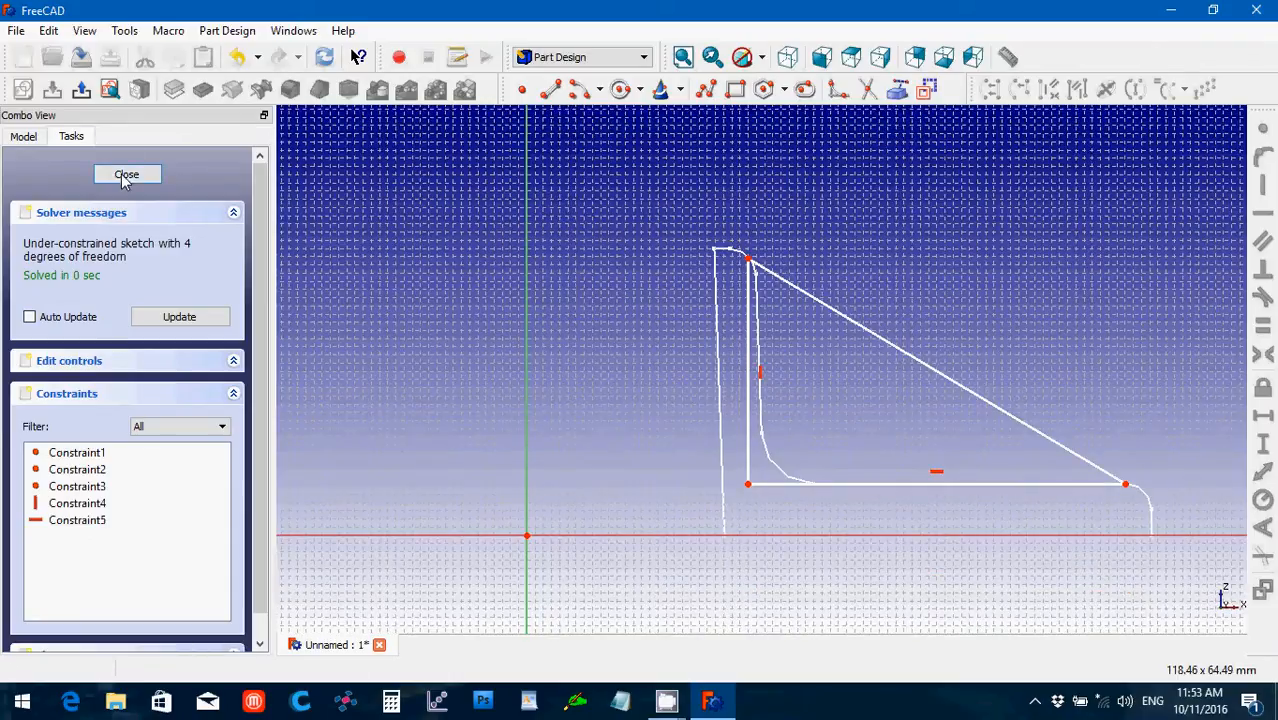
left_click(126, 176)
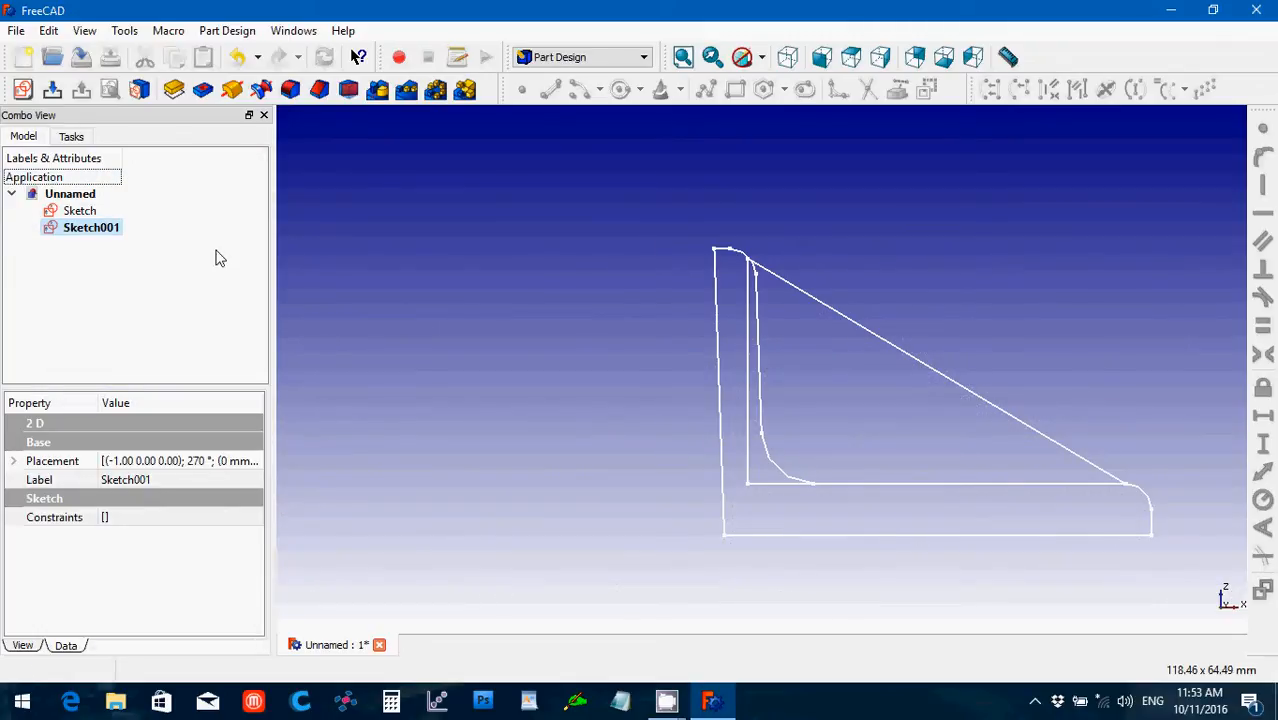
- Pad the triangular web sketch to a length of 3.175 mm, symmetric to its plane
left_click(70, 229)
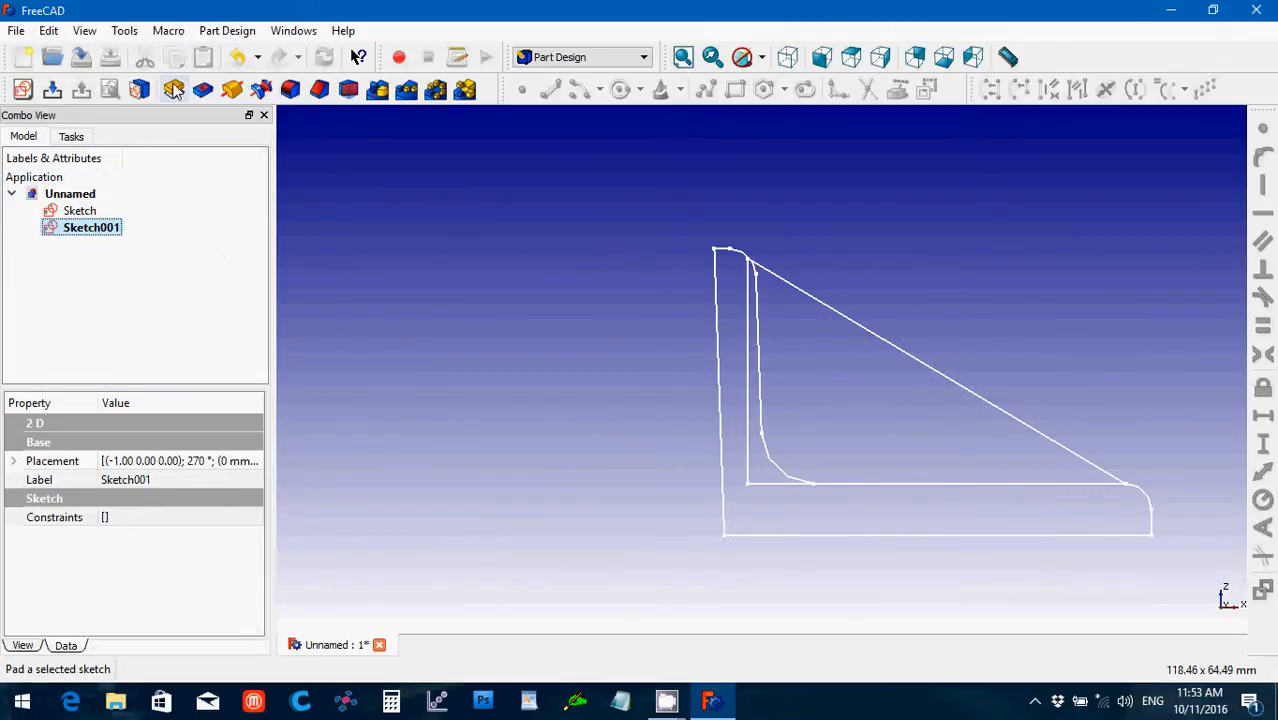
left_click(173, 89)
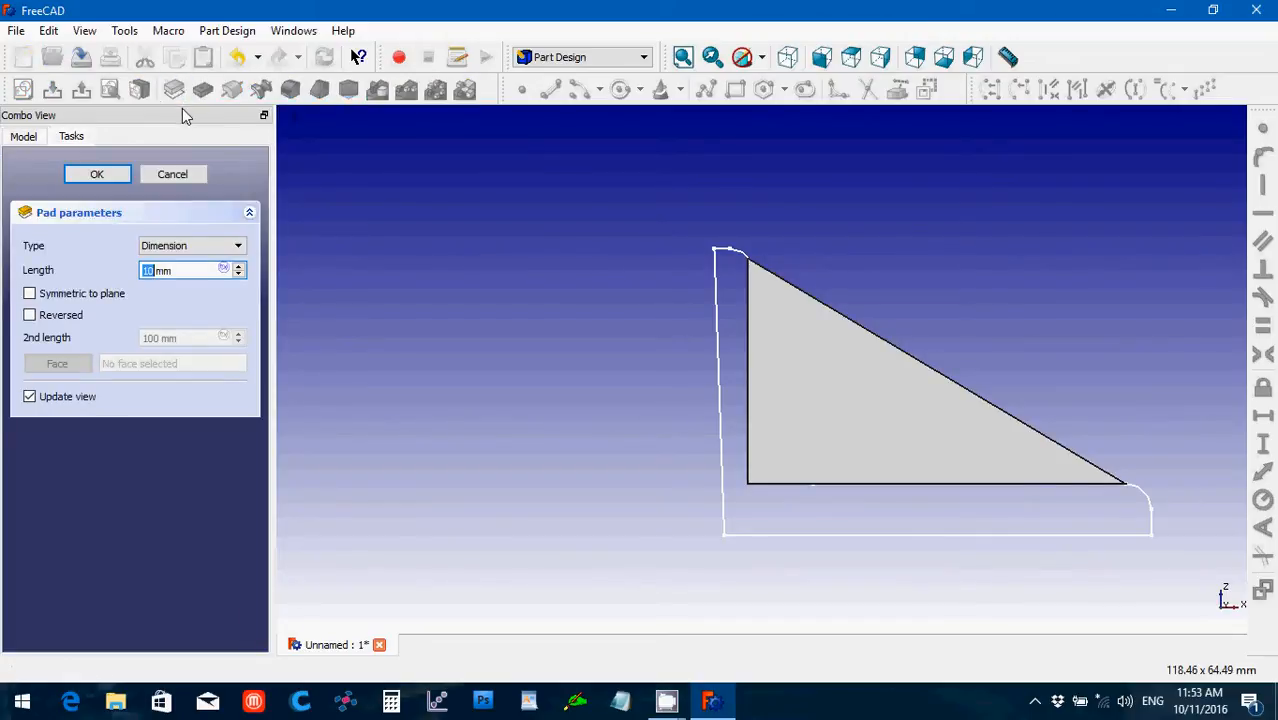
type("3.175")
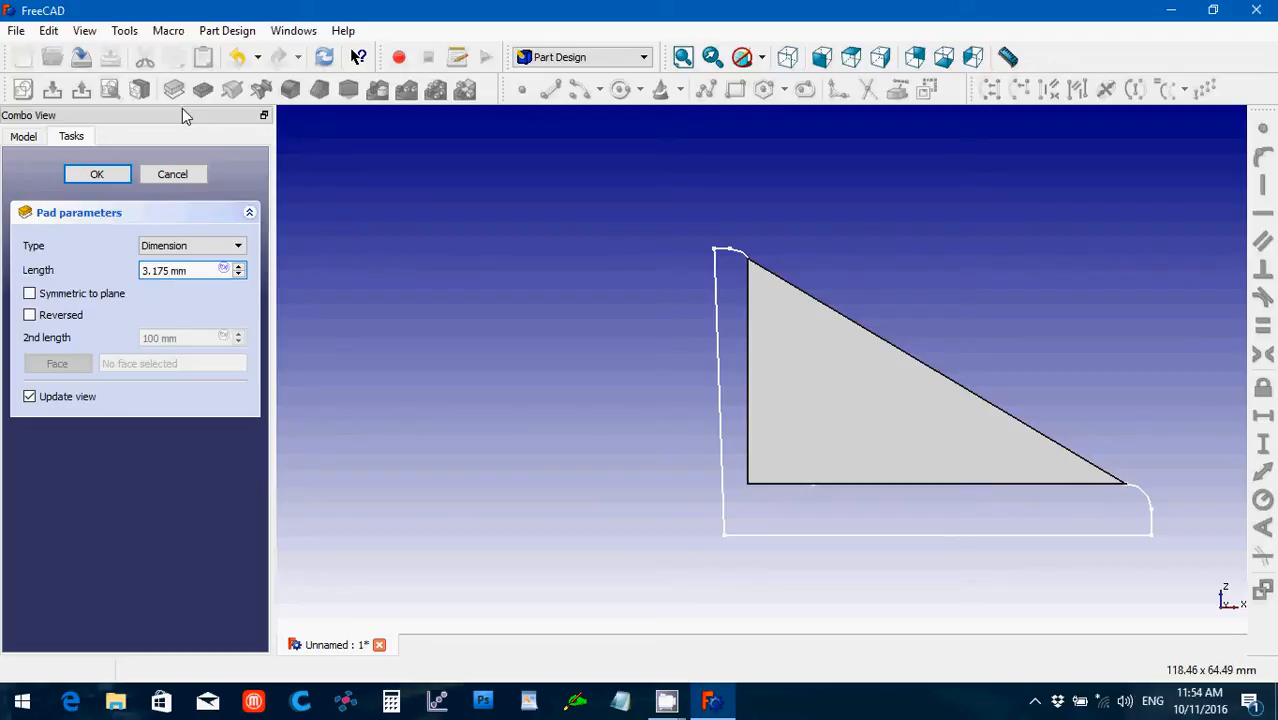
left_click(29, 295)
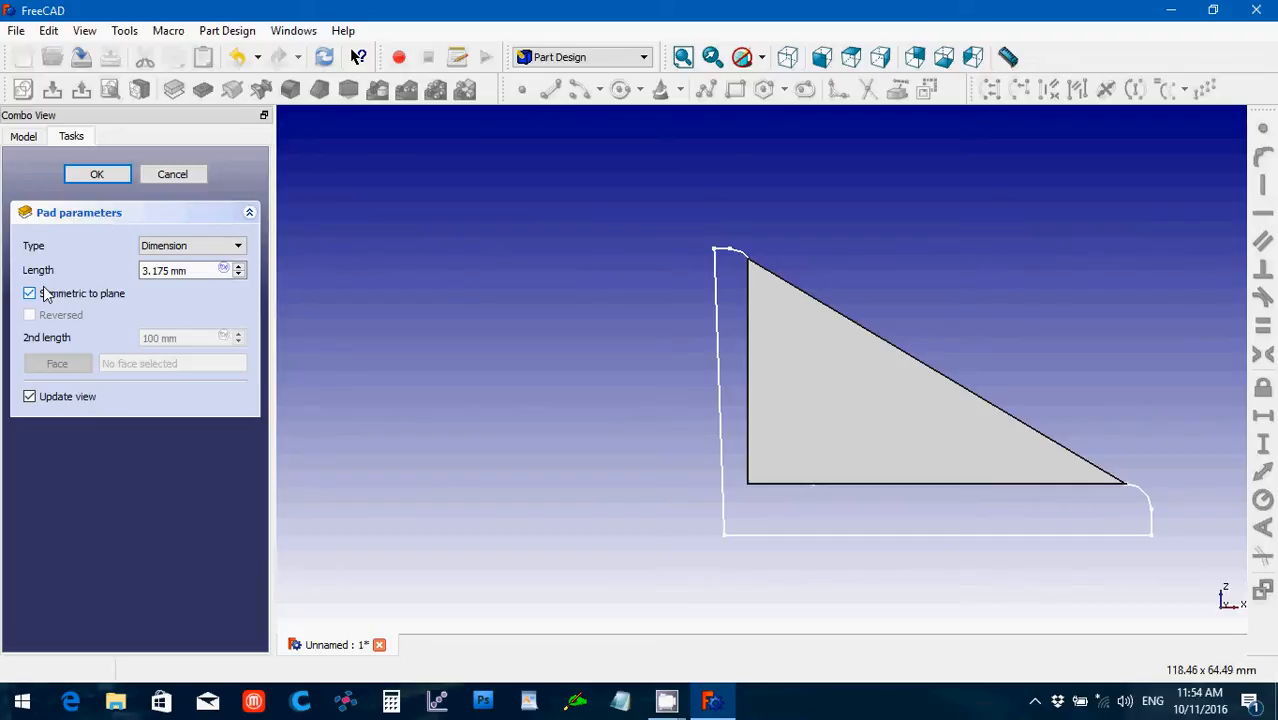
left_click(97, 174)
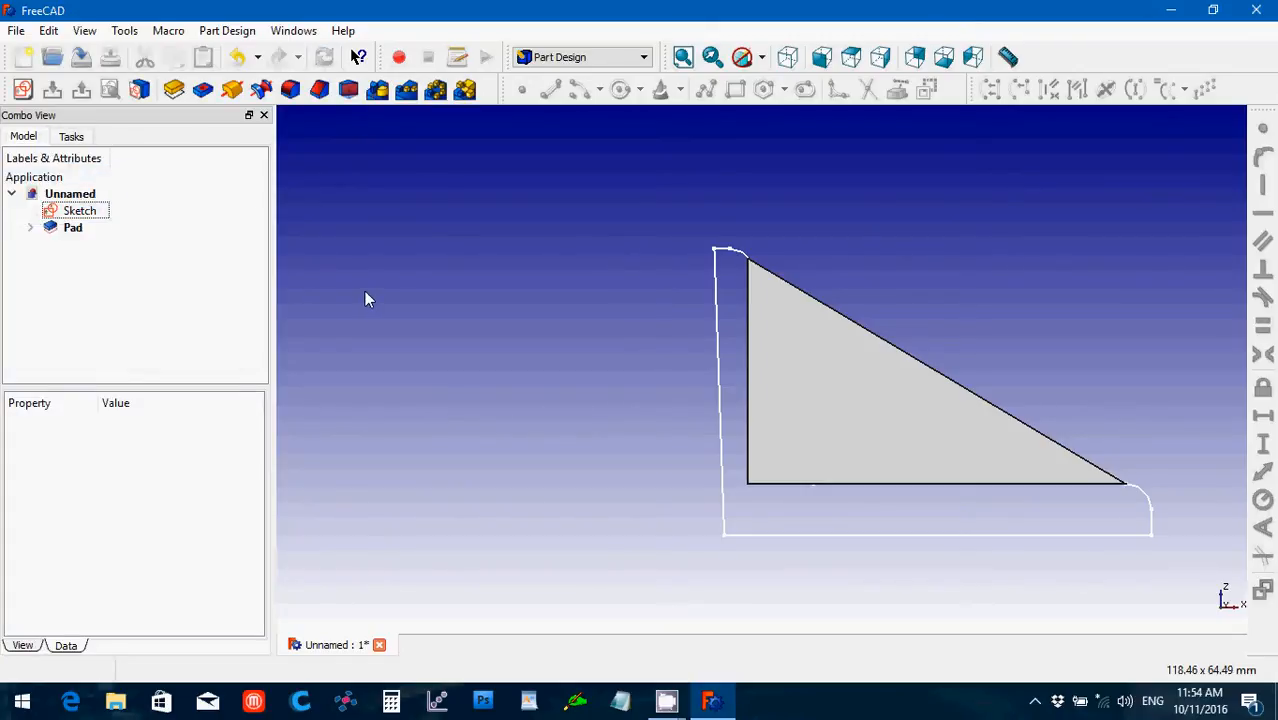
- Revolve the L-shaped profile sketch 360° about the vertical sketch axis with the Reversed option on
left_click(90, 214)
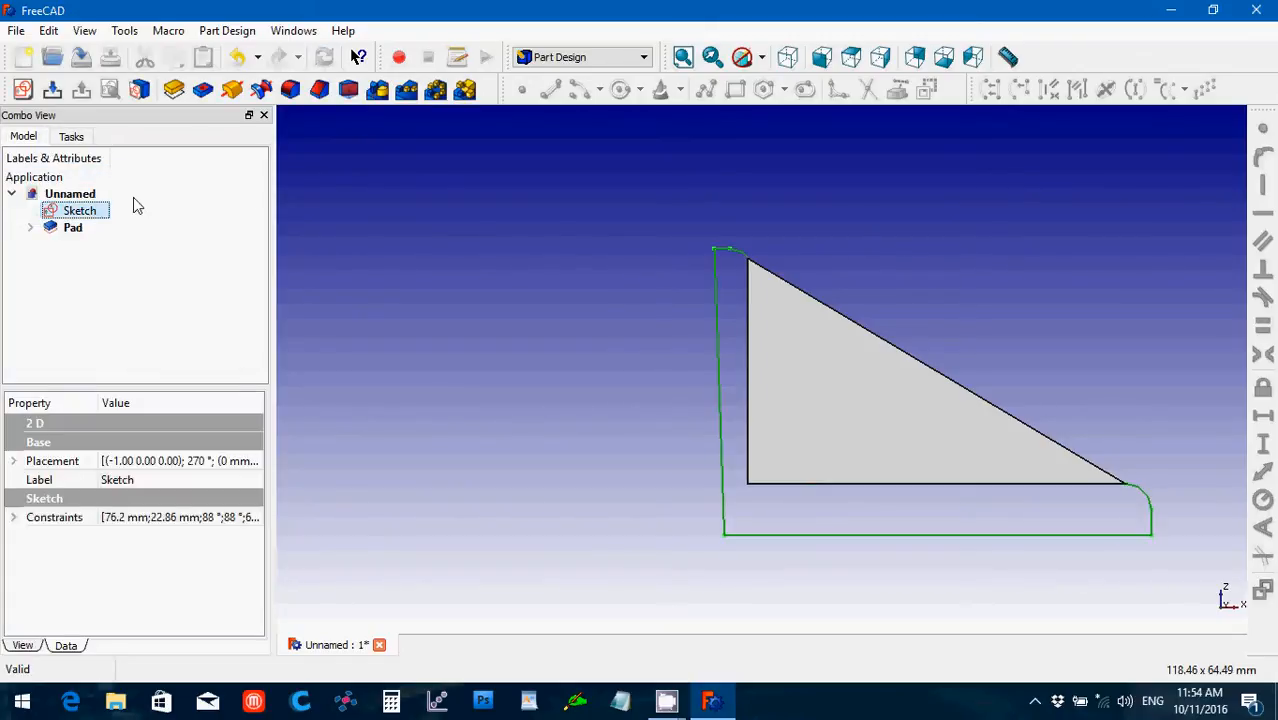
left_click(232, 90)
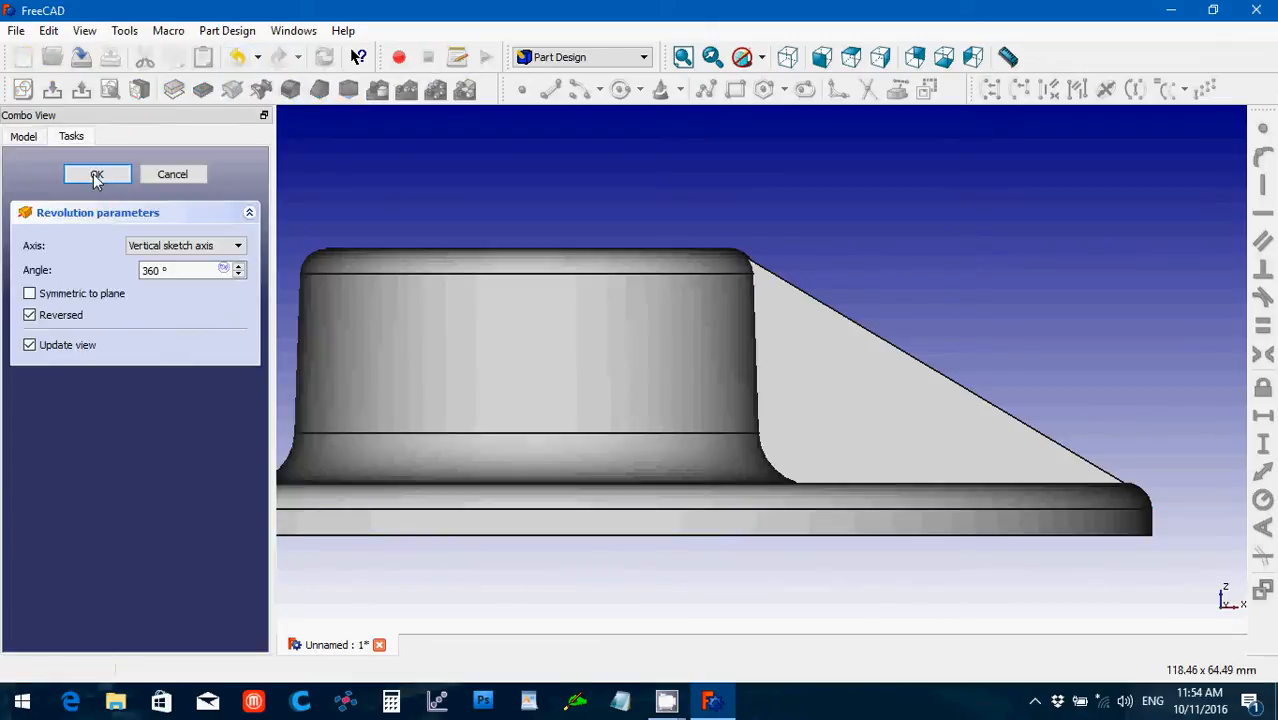
left_click(96, 176)
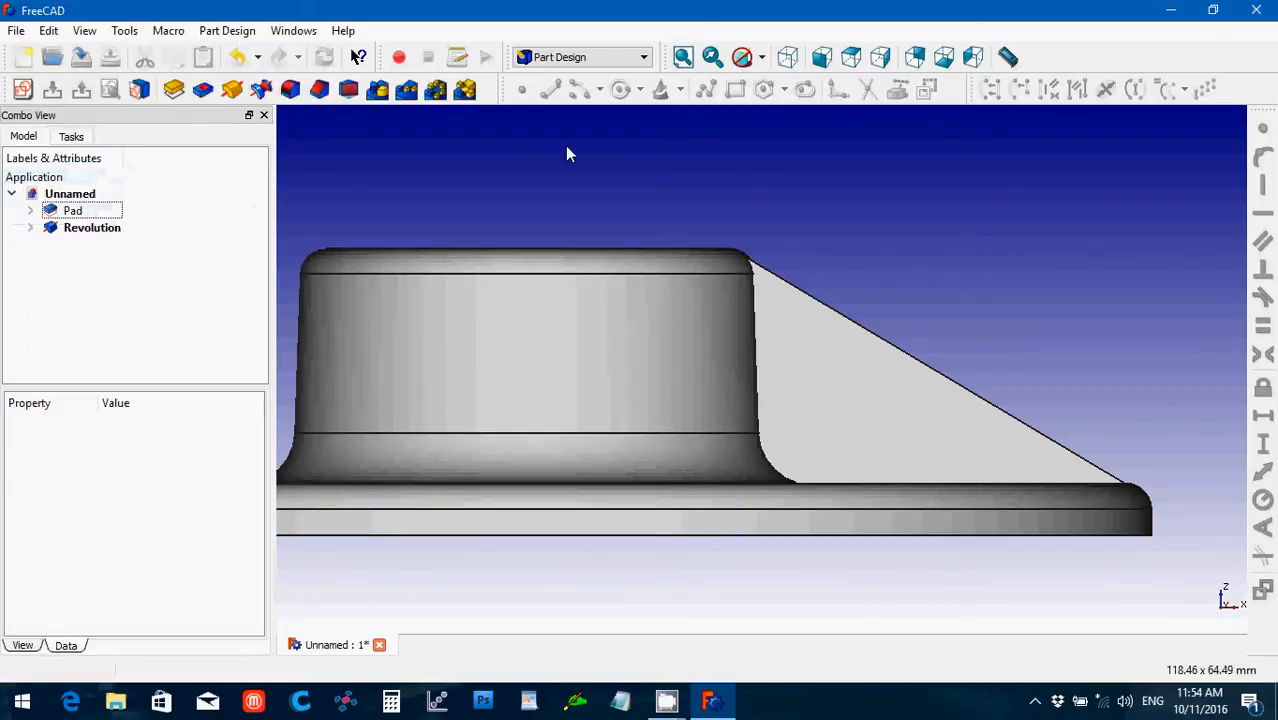
left_click(683, 57)
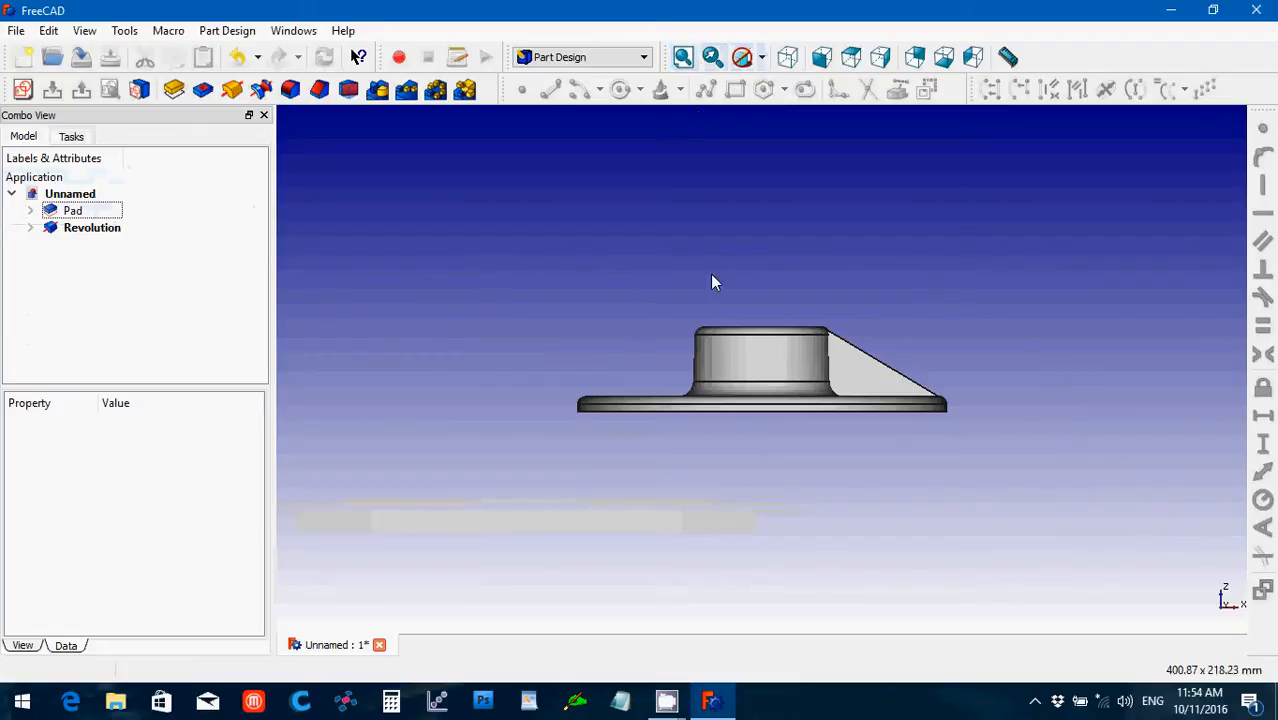
middle_click_drag(819, 220, 550, 301)
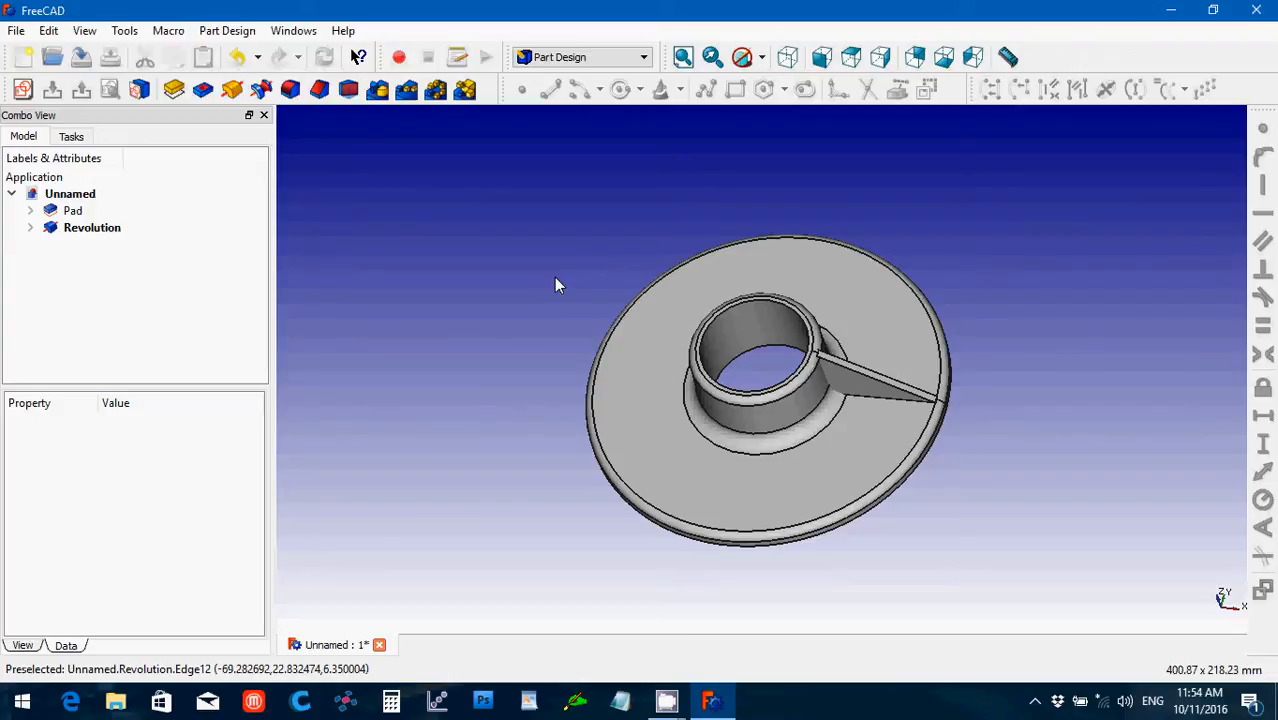
- Try to polar-pattern the web pad about the normal sketch axis with a 360° angle and 2 occurrences
left_click(90, 212)
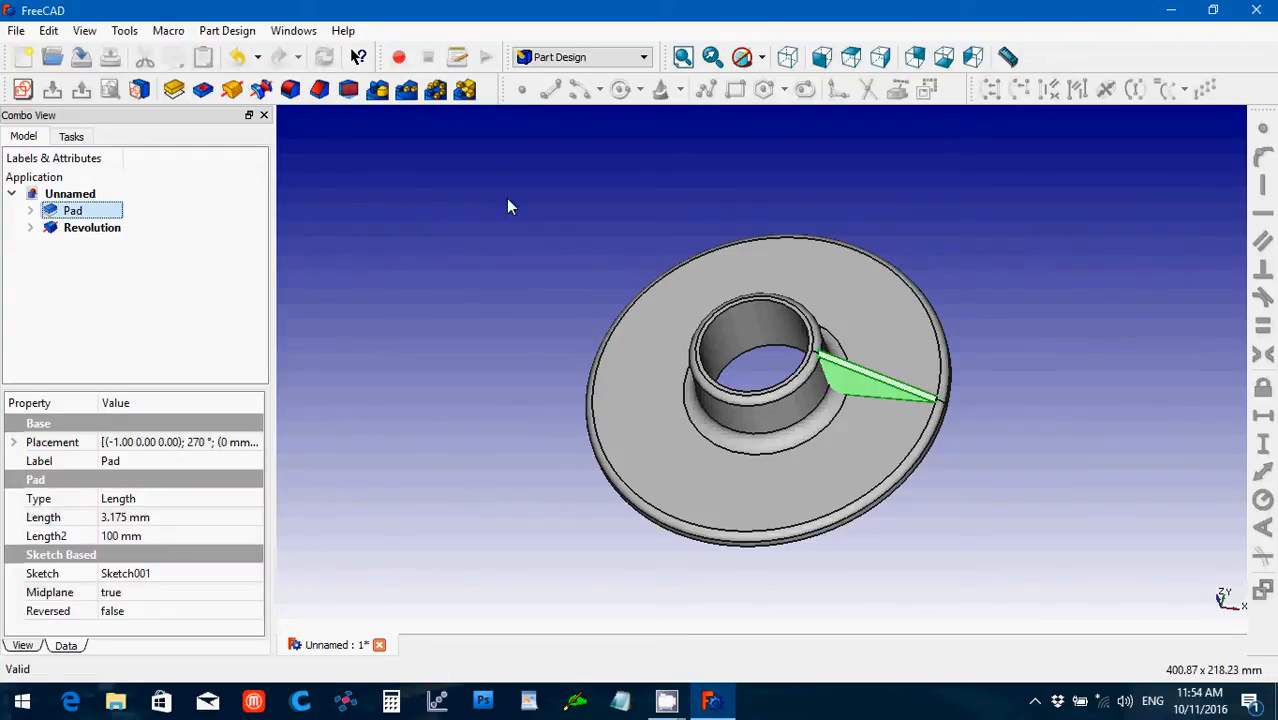
left_click(436, 91)
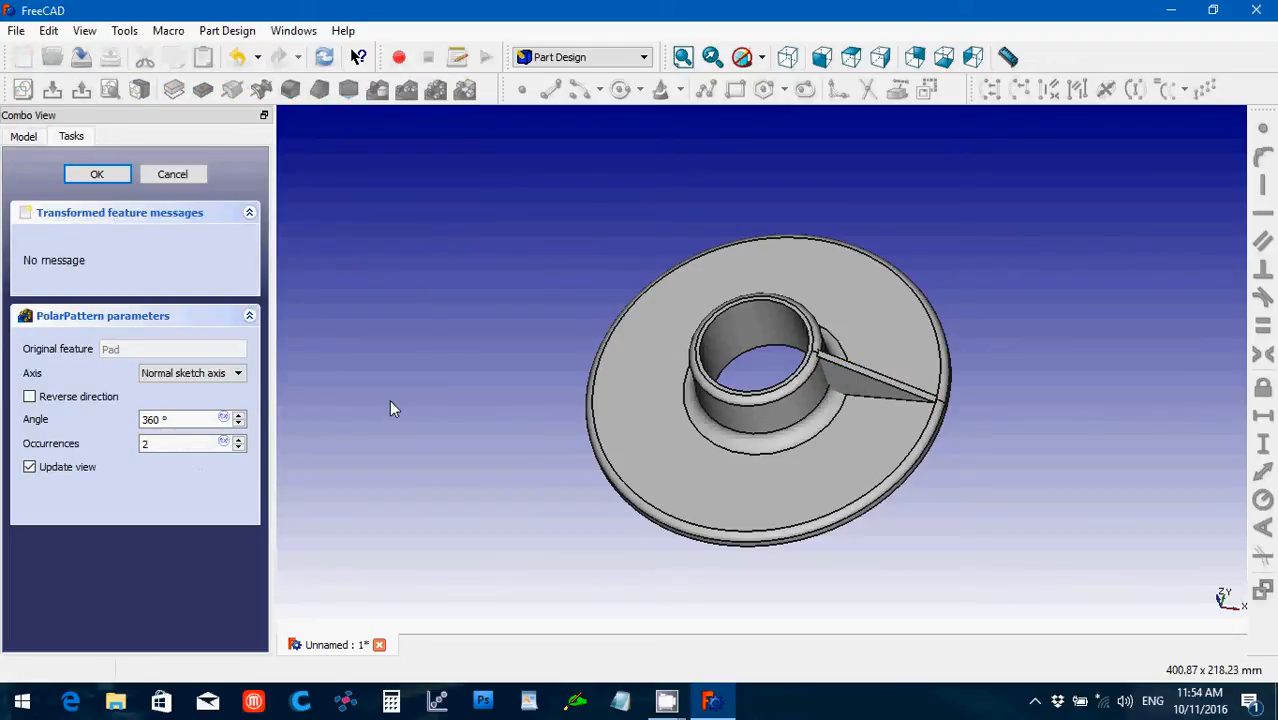
left_click(211, 375)
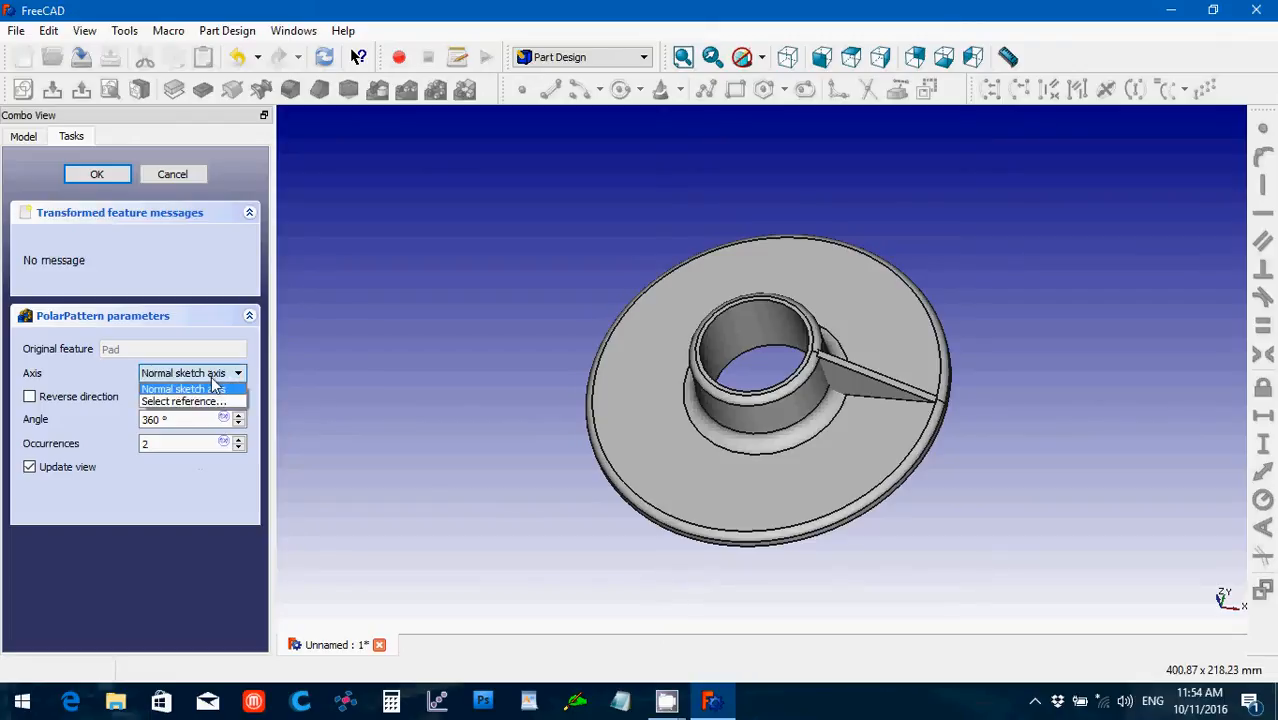
left_click(367, 368)
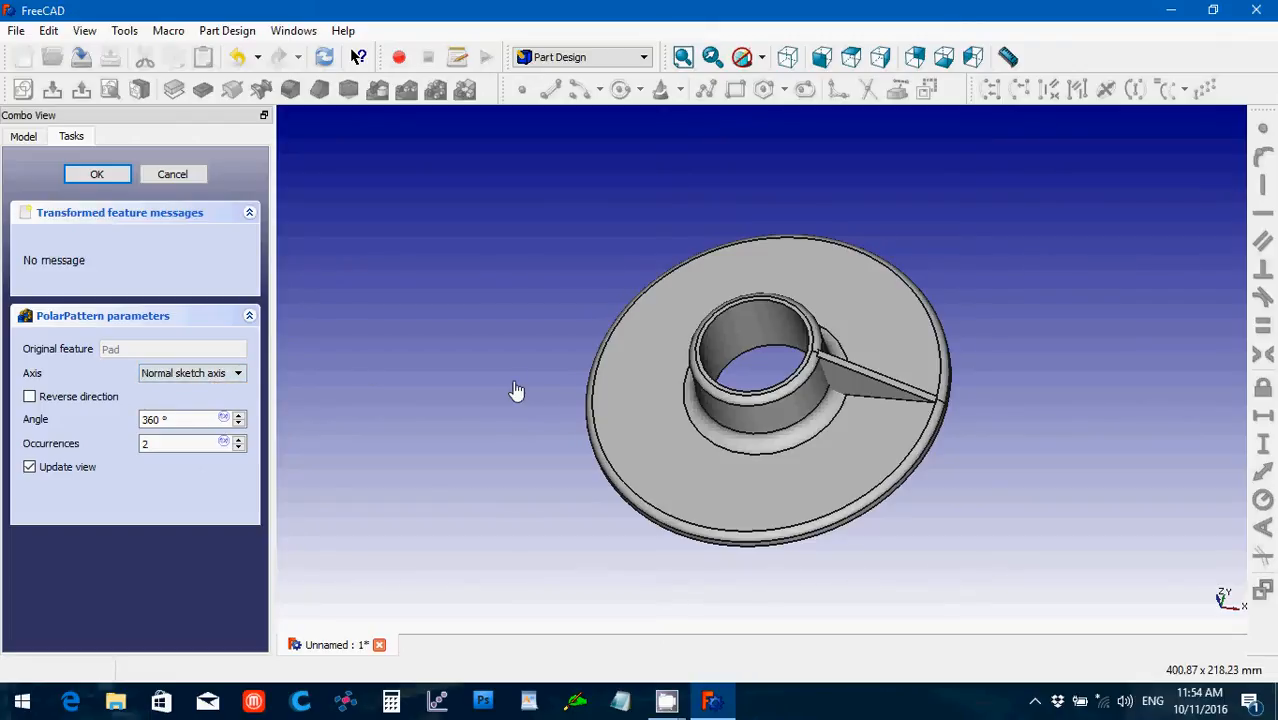
scroll(508, 433, "up", 3)
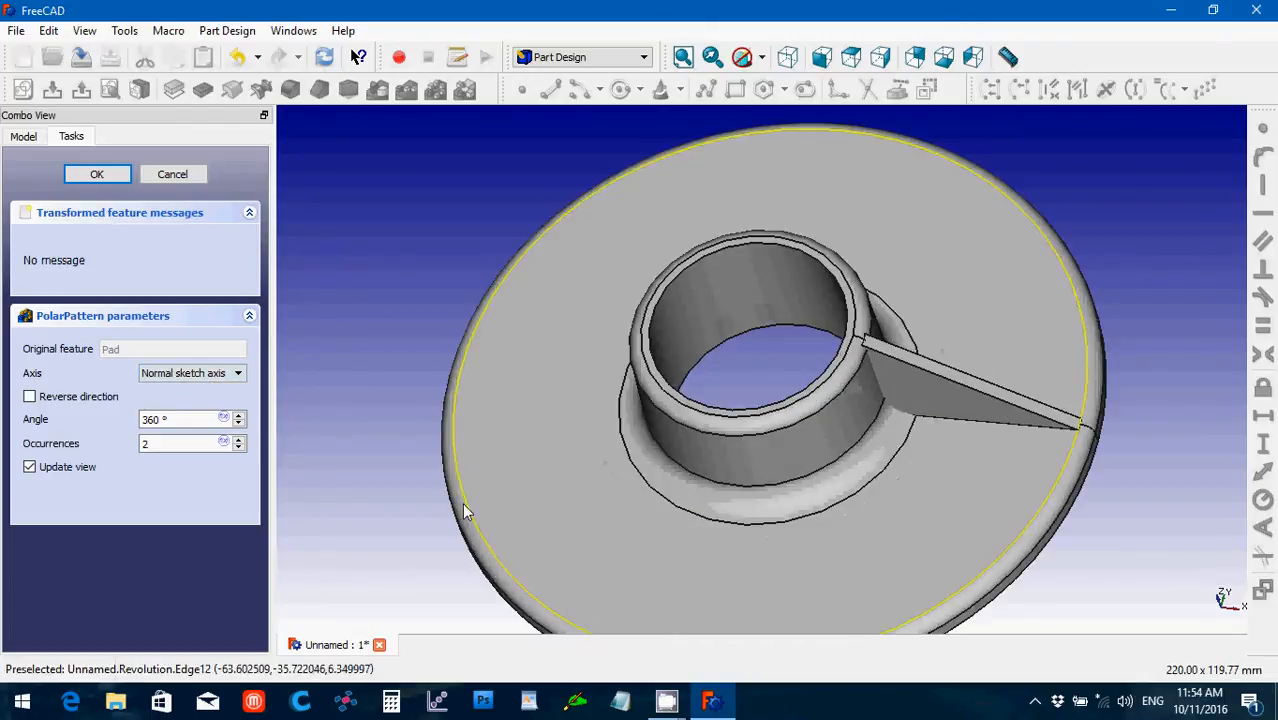
middle_click_drag(471, 467, 511, 348)
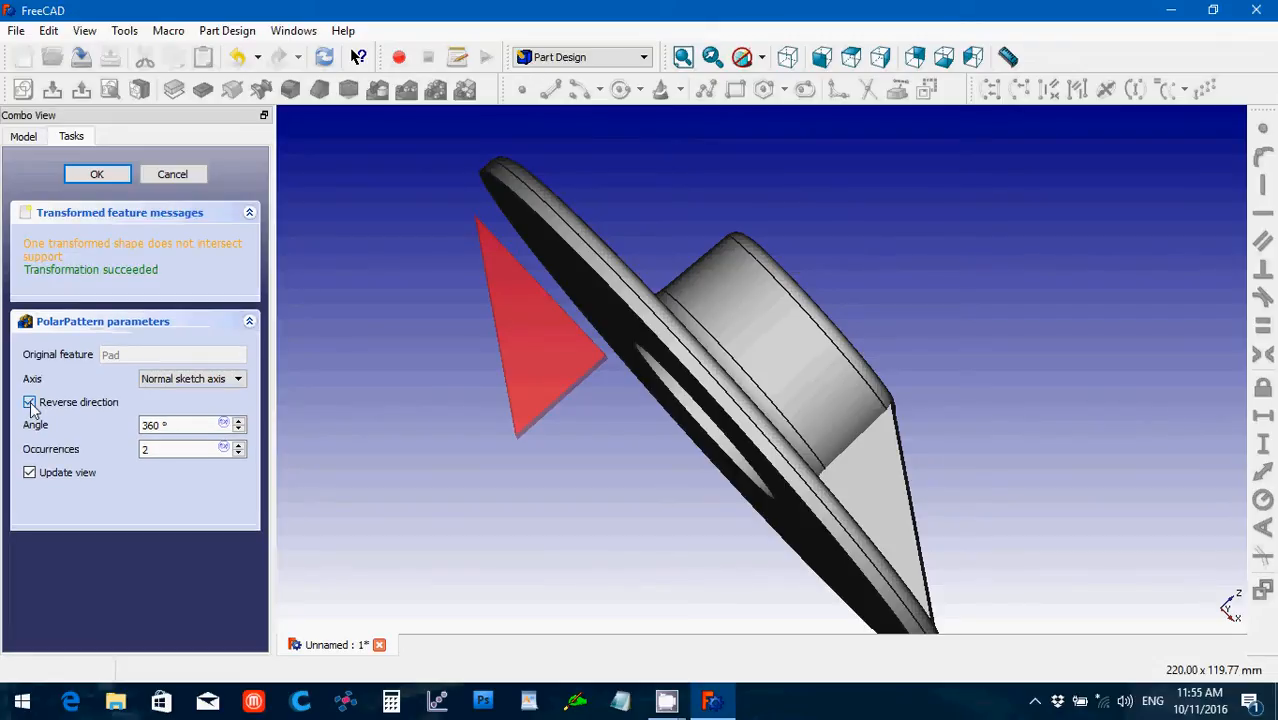
left_click(30, 402)
left_click(216, 380)
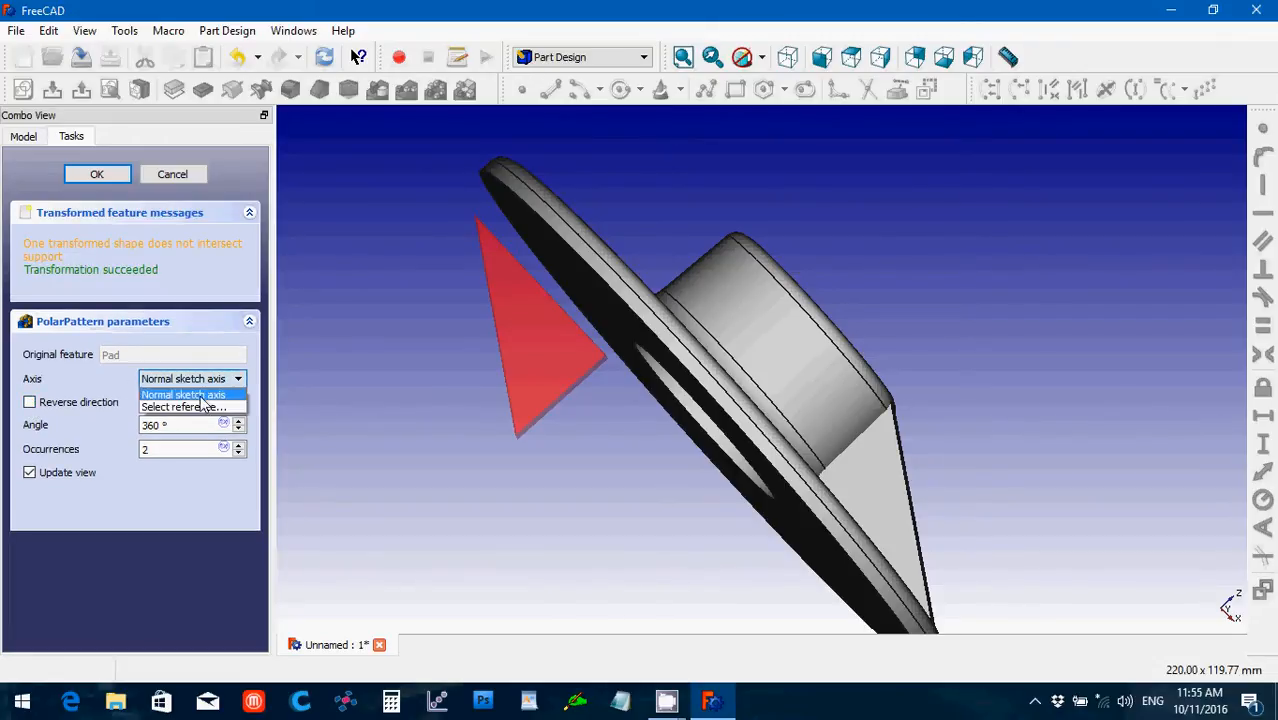
left_click(284, 372)
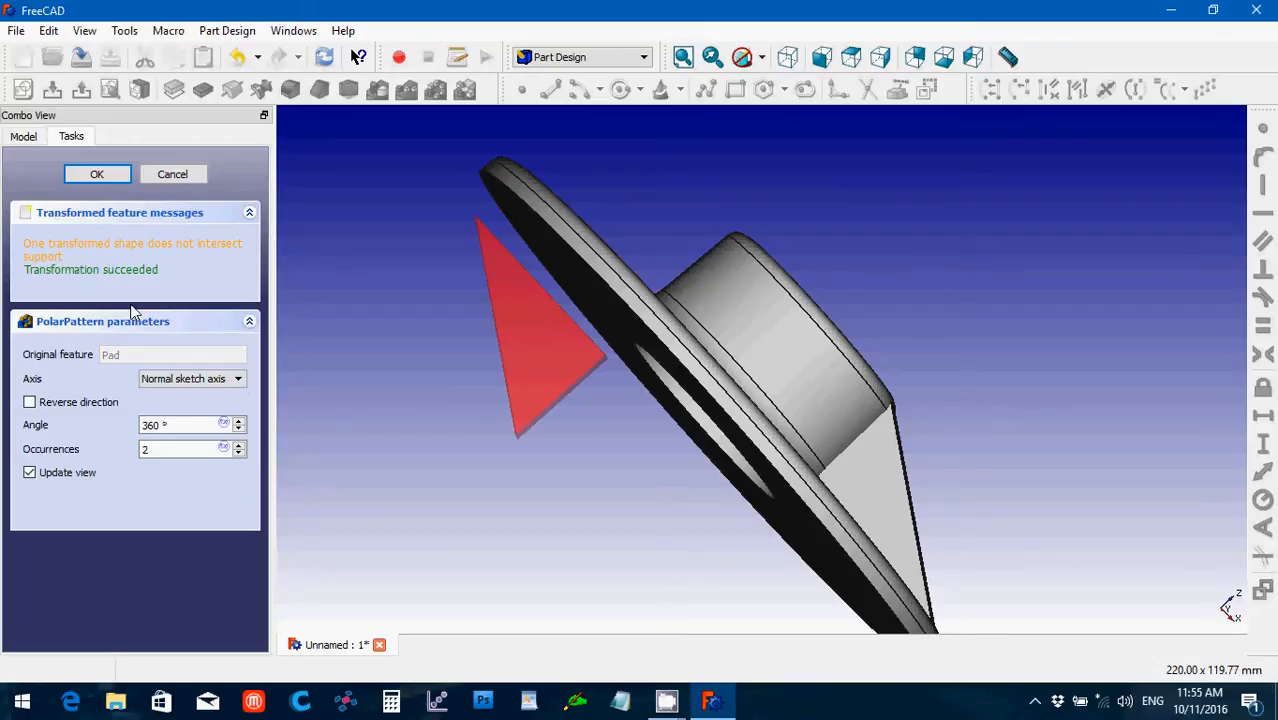
left_click(106, 177)
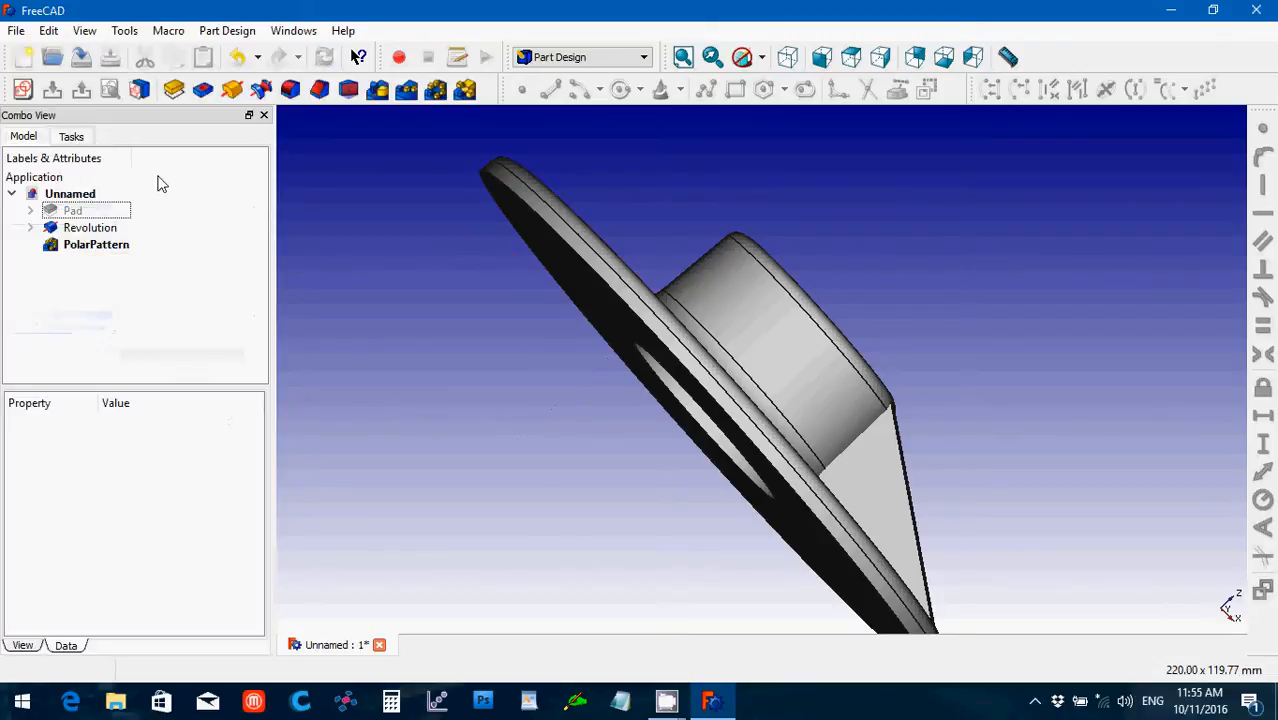
- Delete the polar pattern of the web, keeping the pad and the revolution
left_click(100, 246)
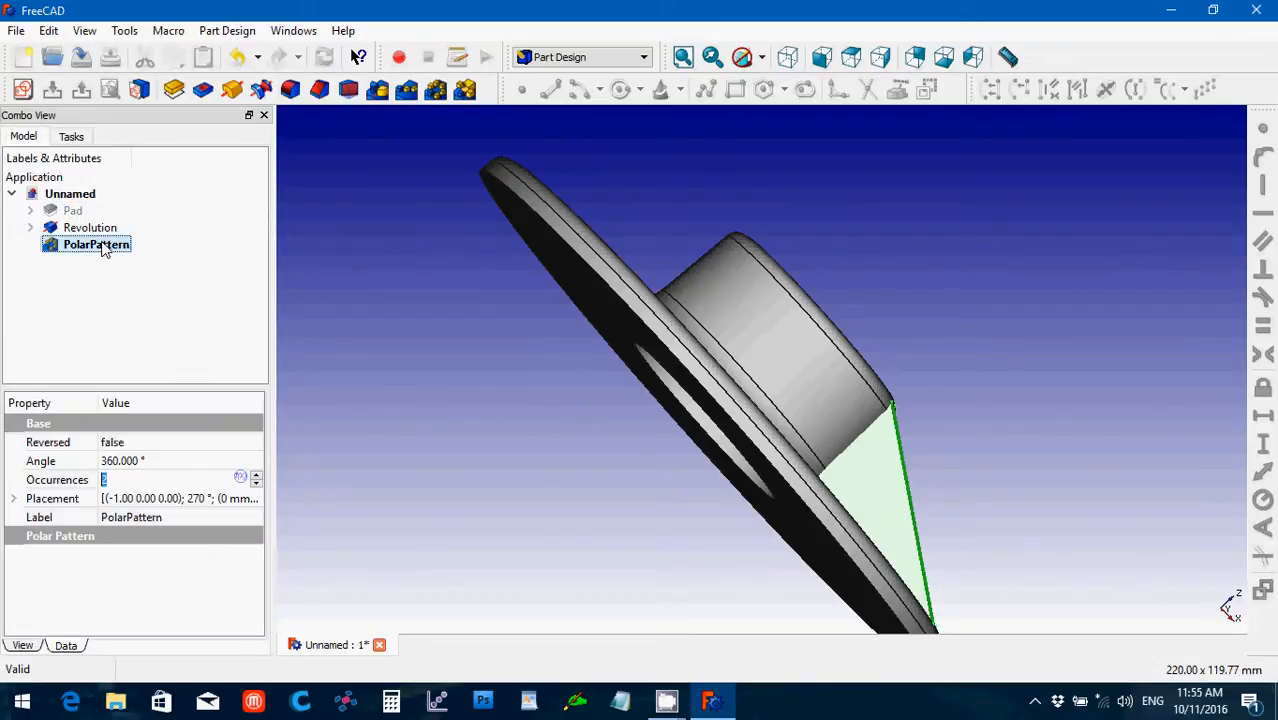
key("Delete")
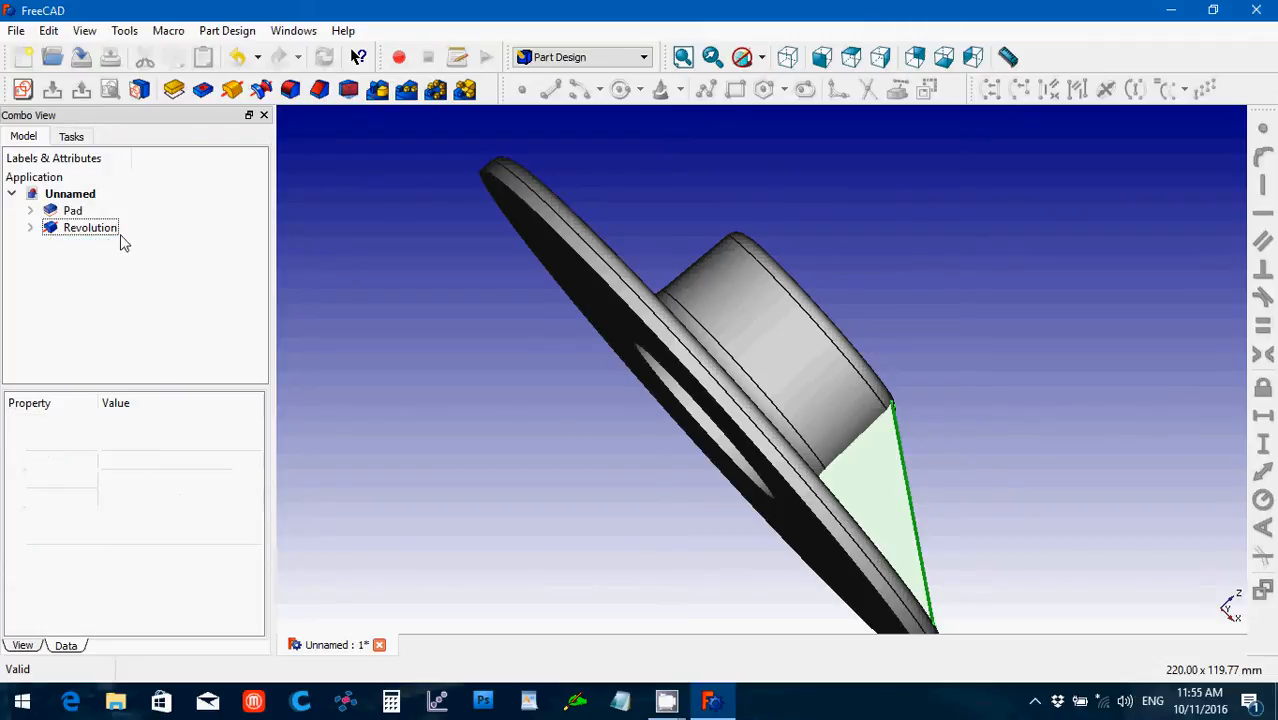
left_click(683, 57)
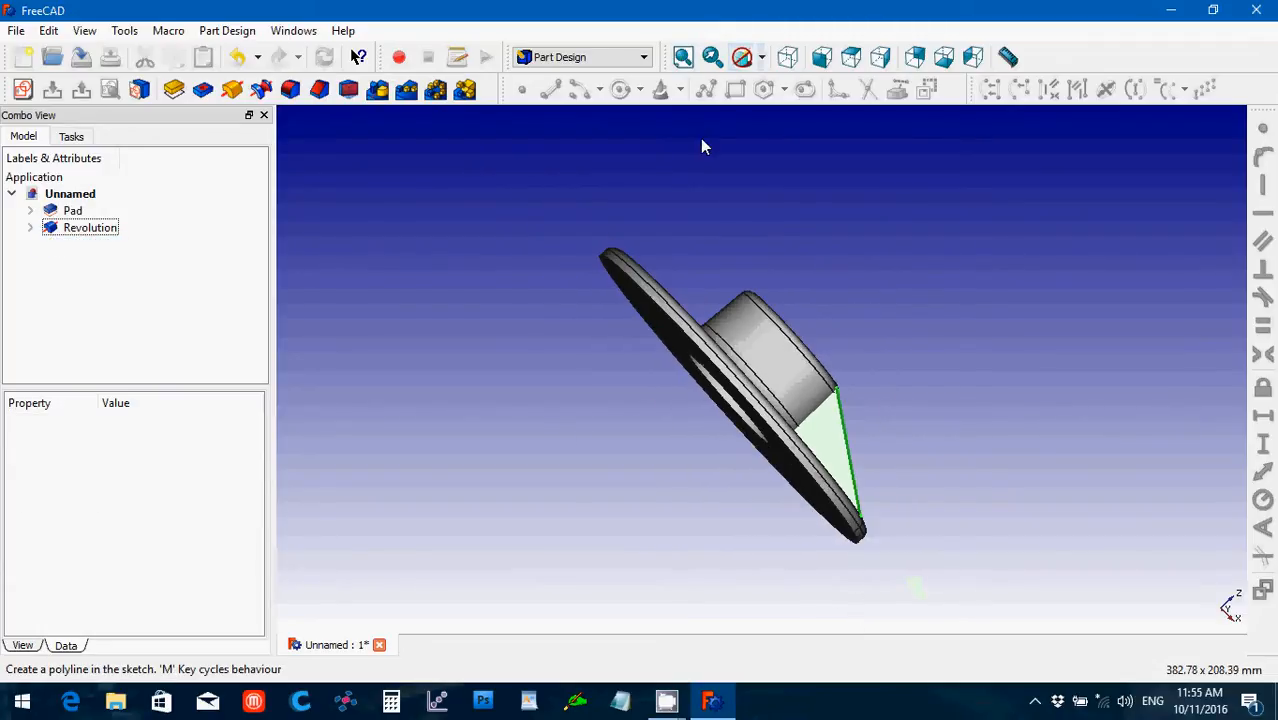
left_click(822, 60)
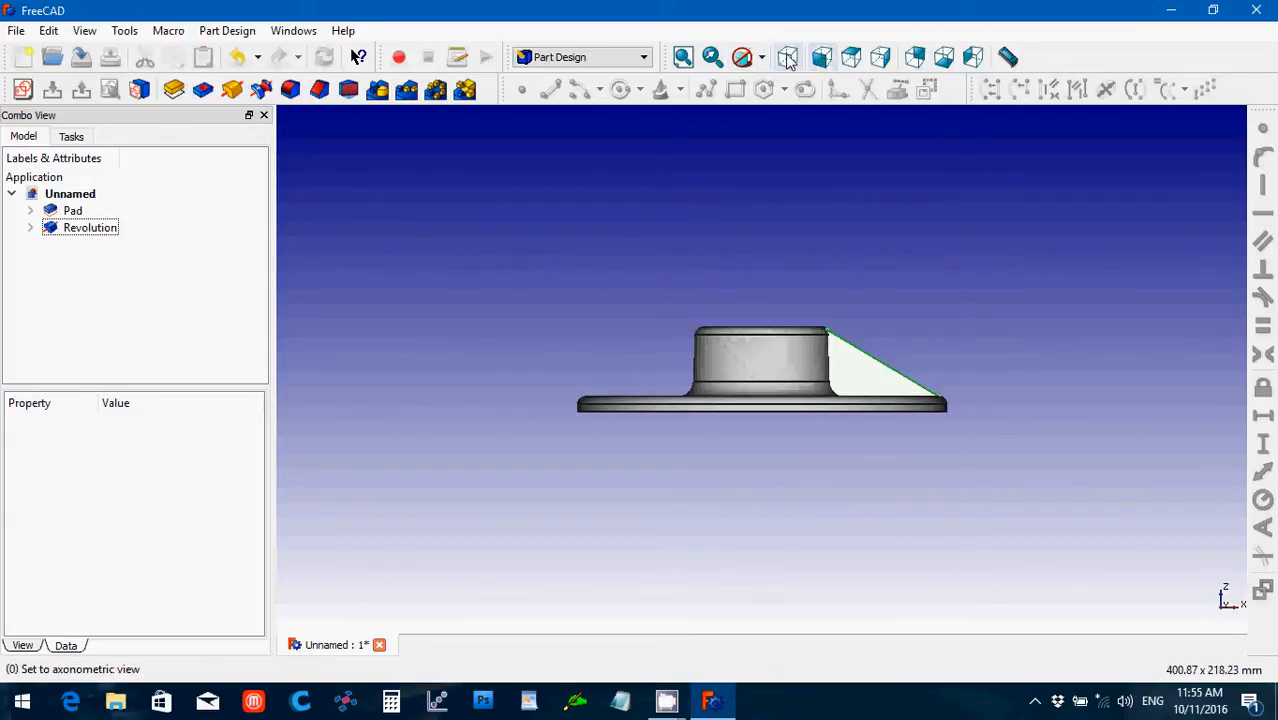
left_click(788, 58)
left_click(484, 344)
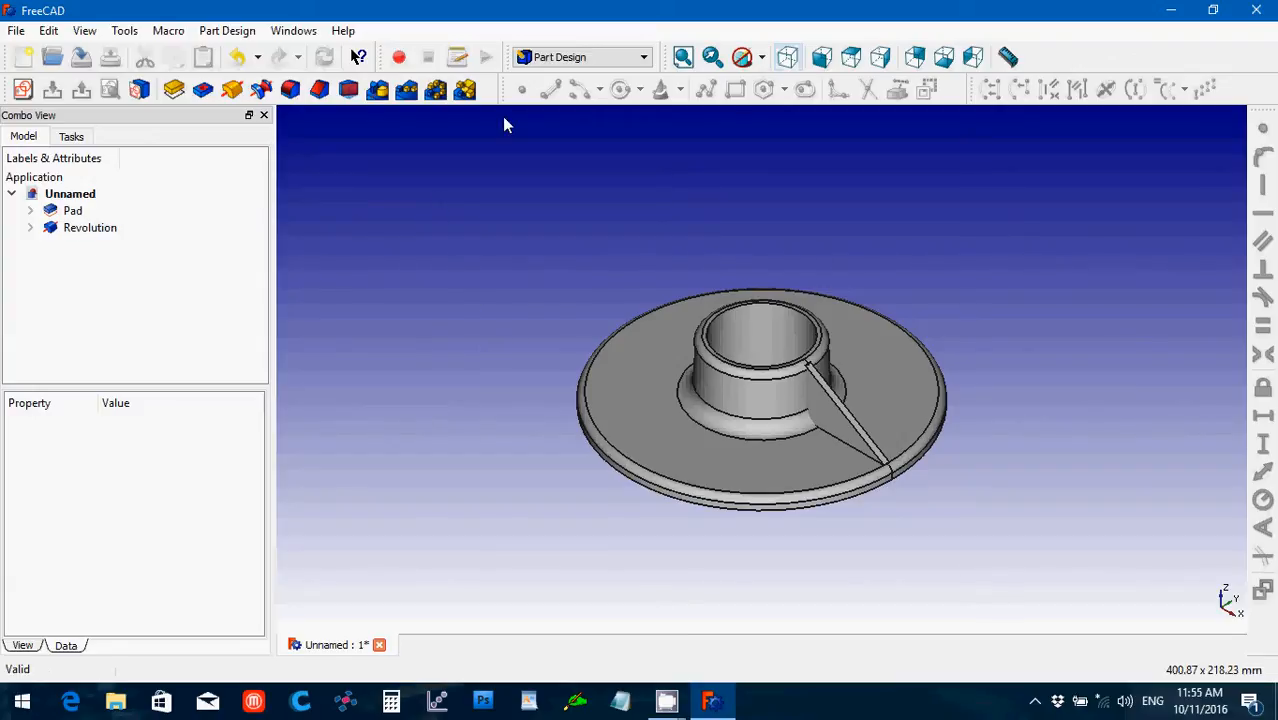
- Switch to the Draft workbench and create an array from the triangular web pad
left_click(559, 56)
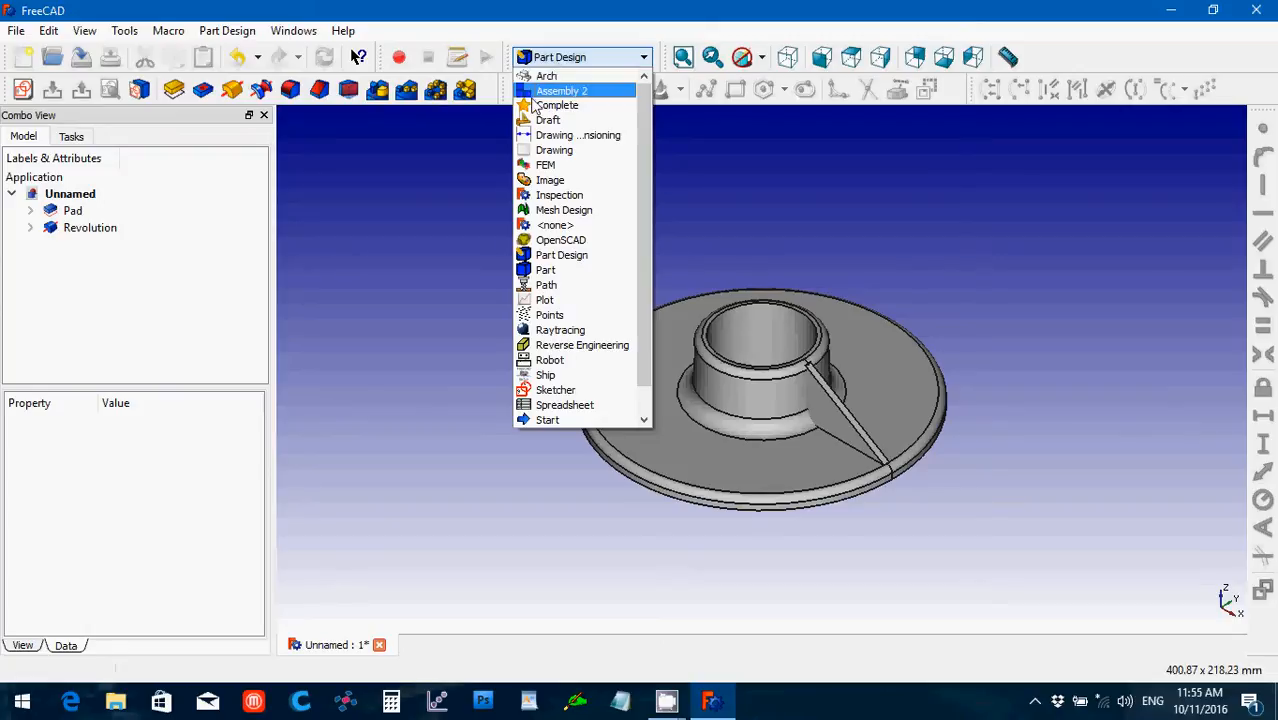
left_click(560, 121)
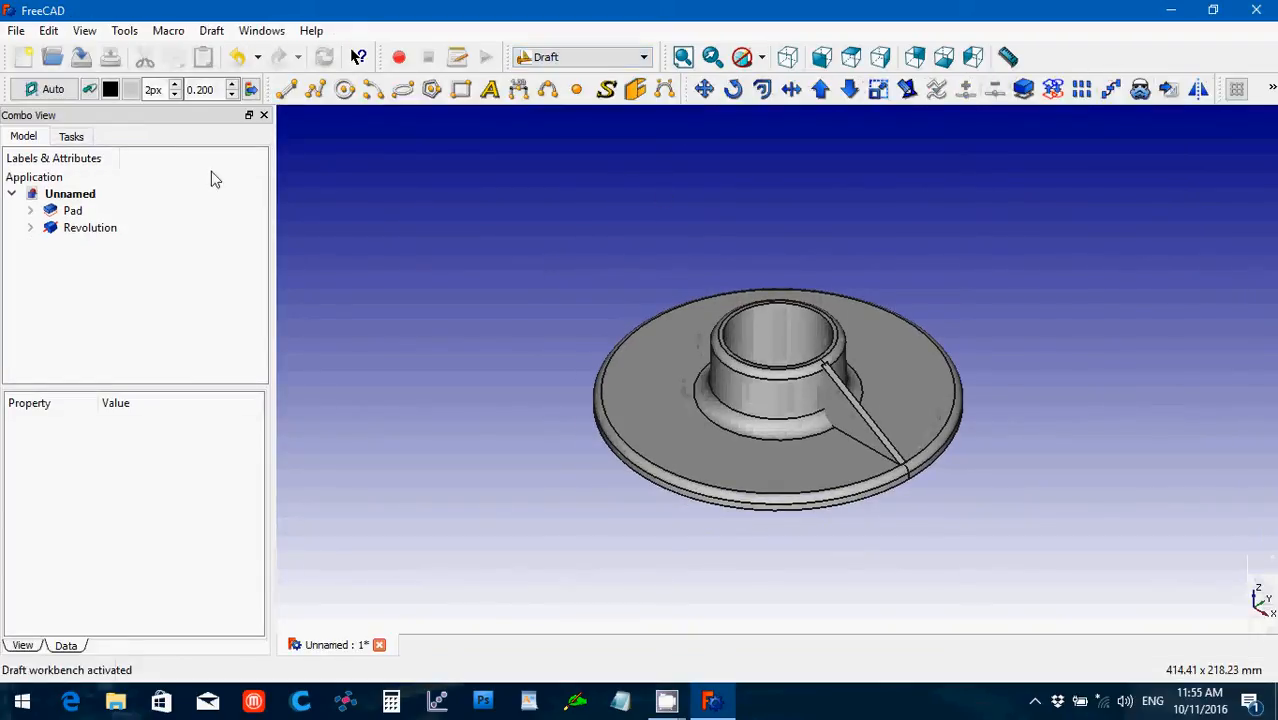
left_click(106, 216)
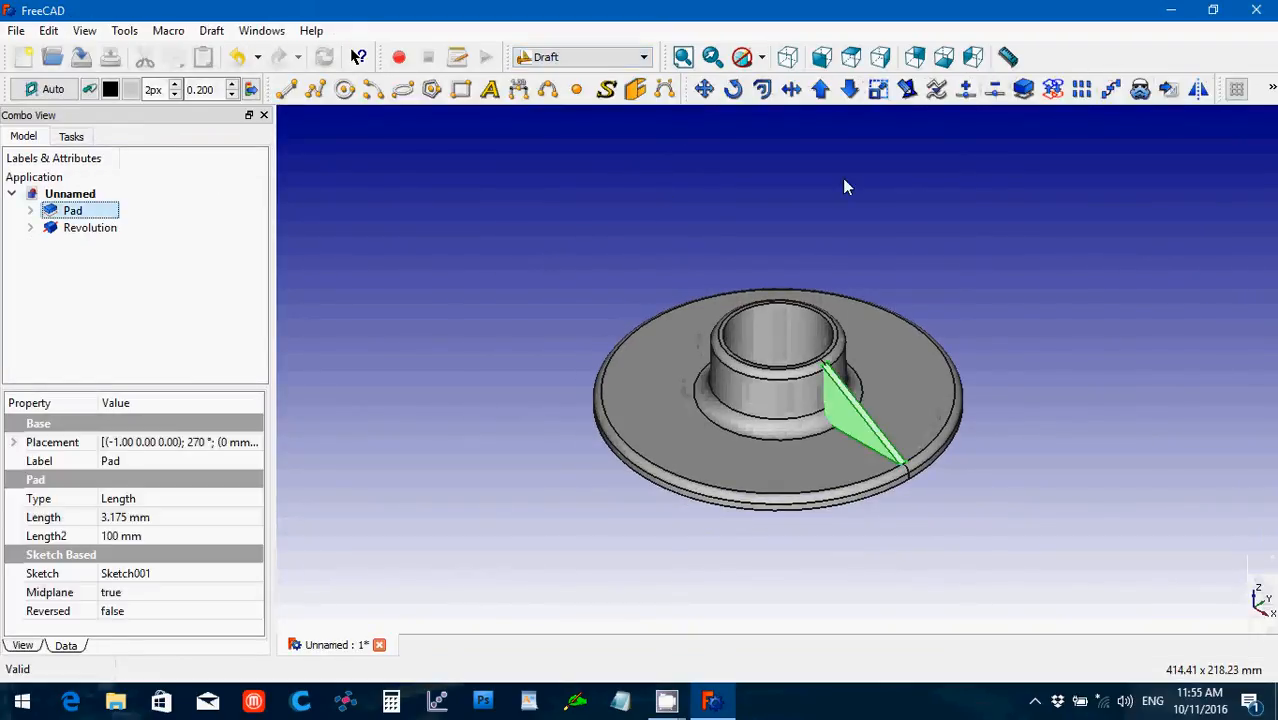
left_click(1086, 91)
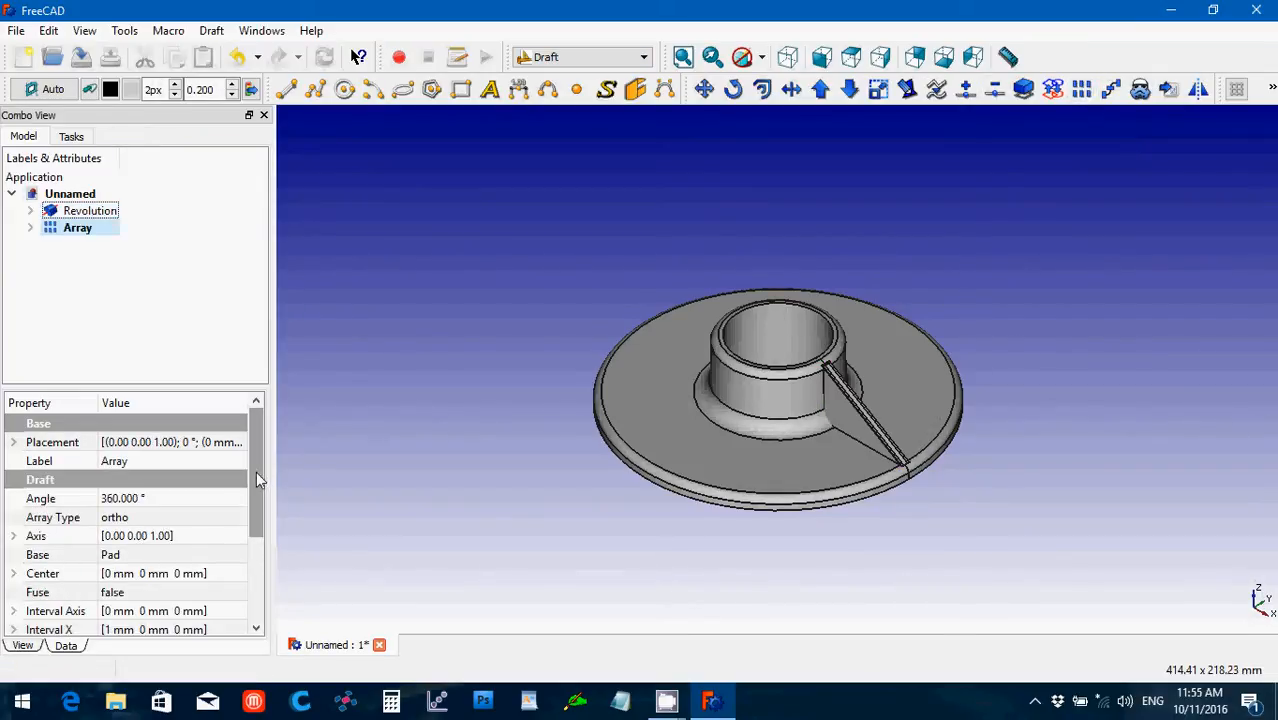
- Set the web array's Number Polar to 6 and its Array Type to polar
left_click_drag(256, 471, 213, 575)
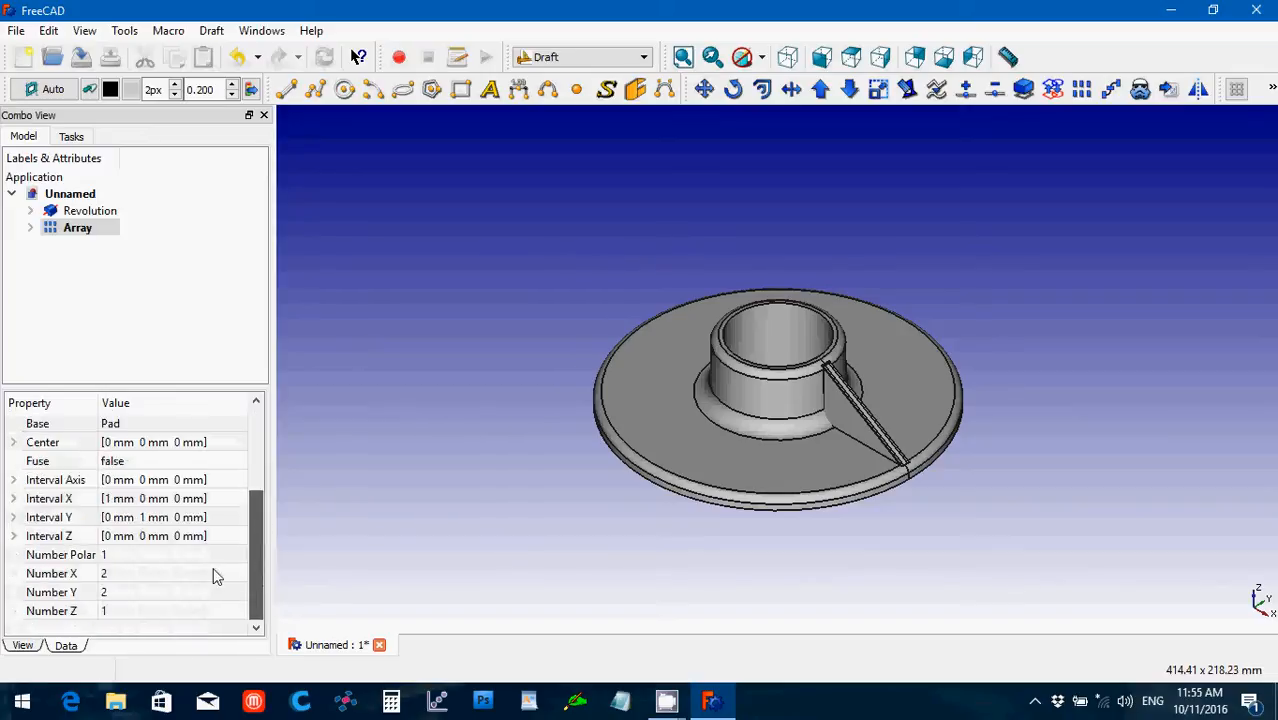
left_click(157, 554)
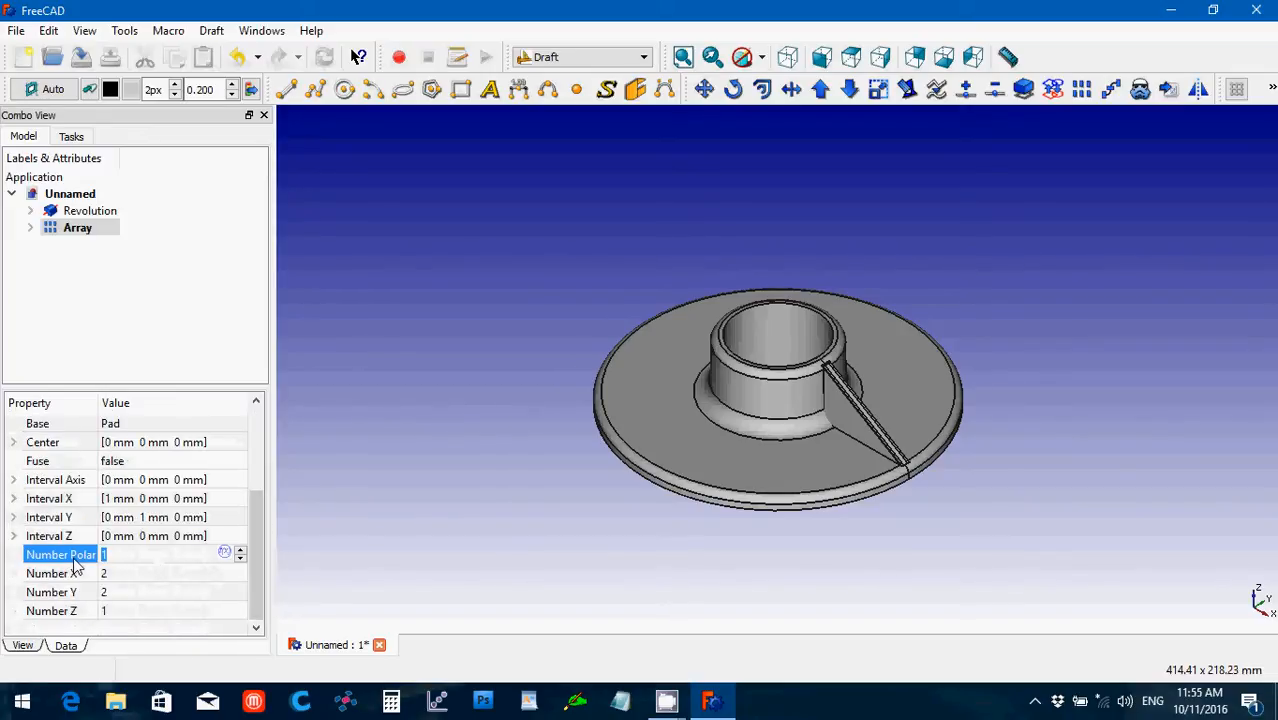
left_click(342, 507)
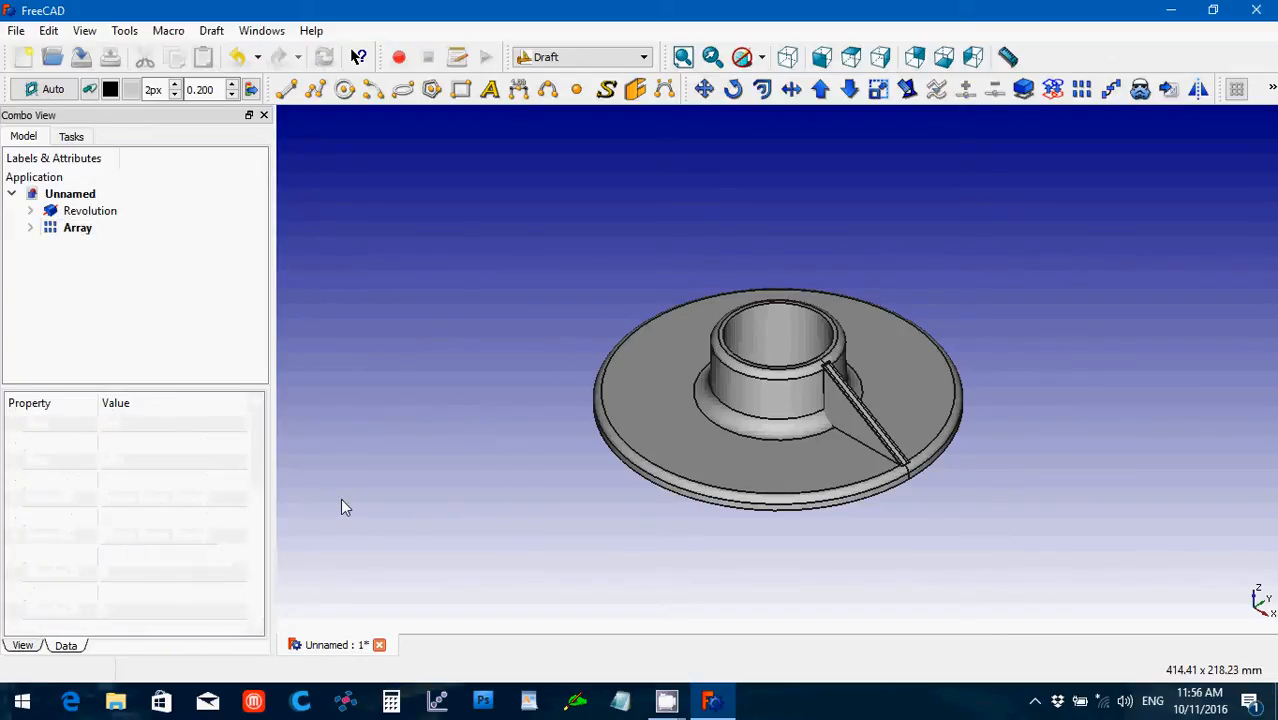
left_click(77, 228)
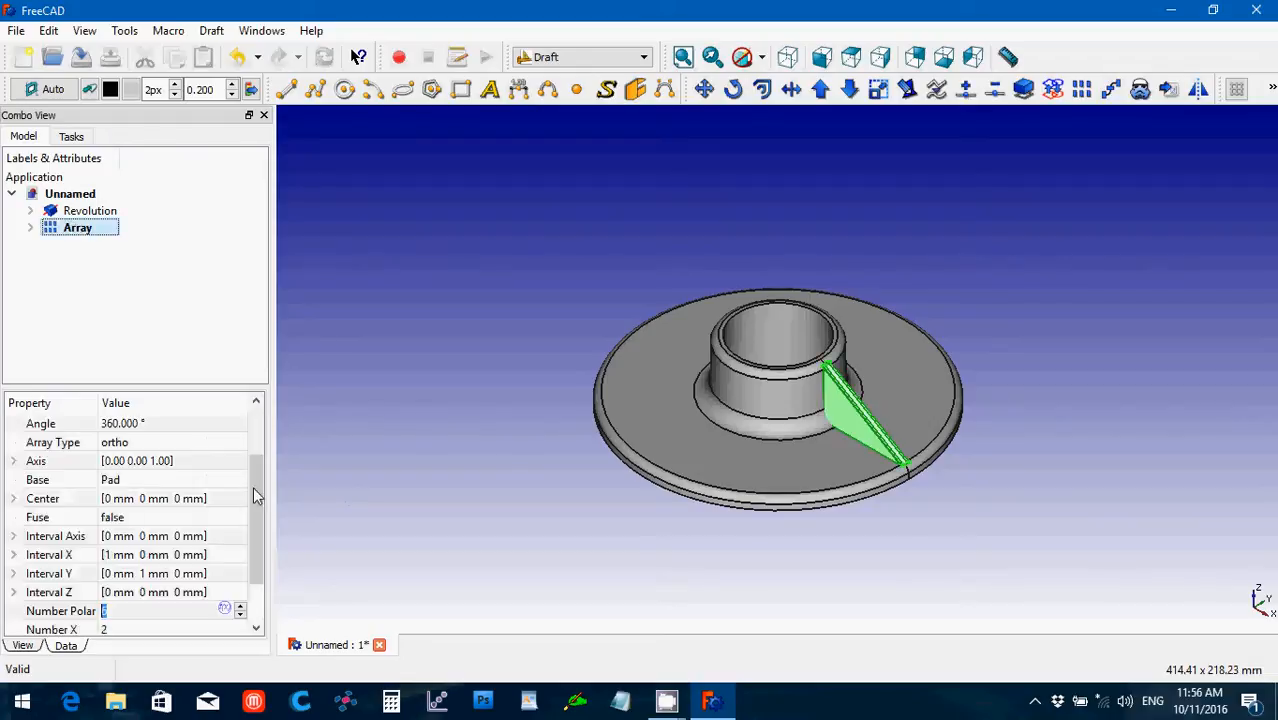
left_click(222, 443)
left_click(224, 443)
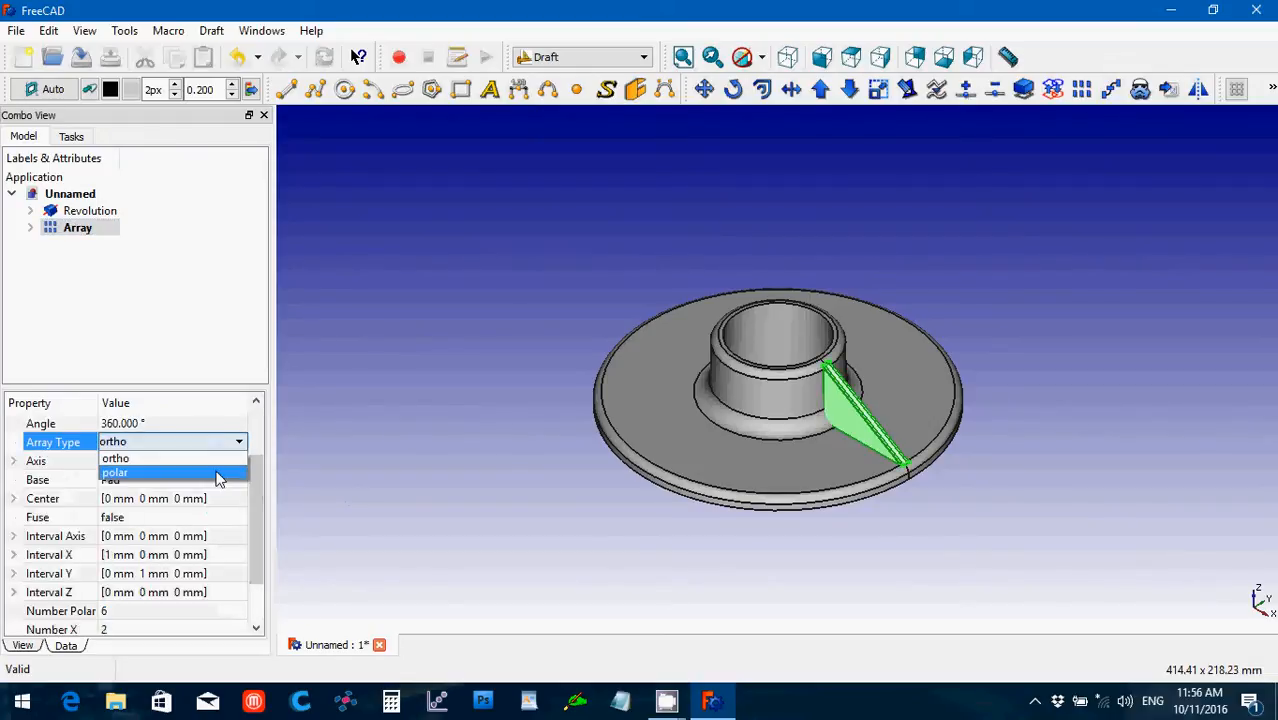
left_click(218, 474)
left_click(393, 420)
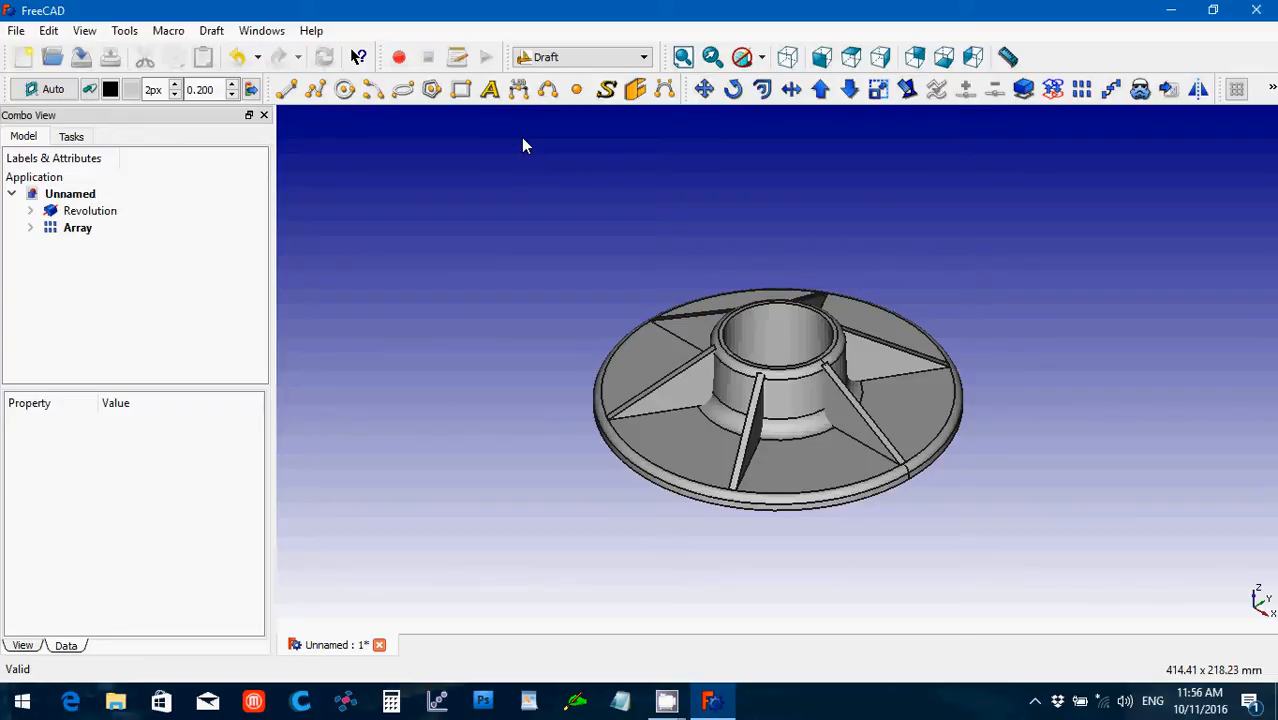
- Switch to the Part Design workbench and bring the model tree back into view
left_click(559, 57)
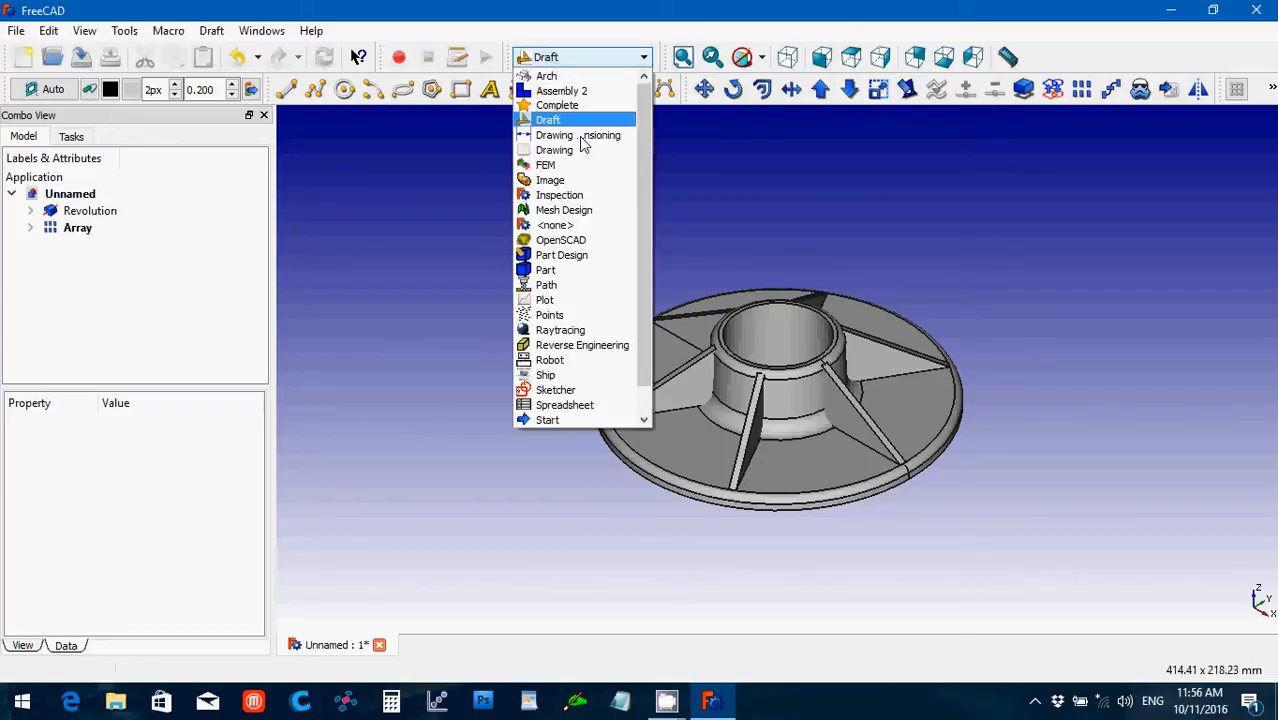
left_click(576, 256)
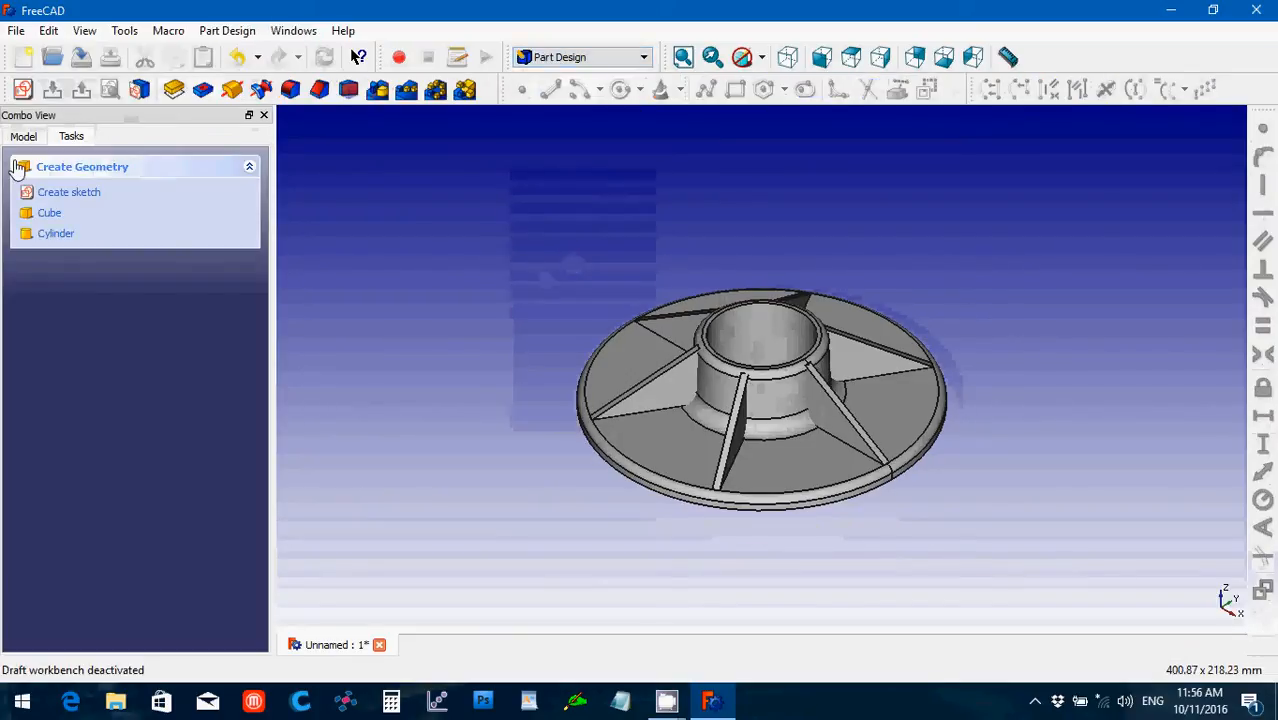
left_click(22, 138)
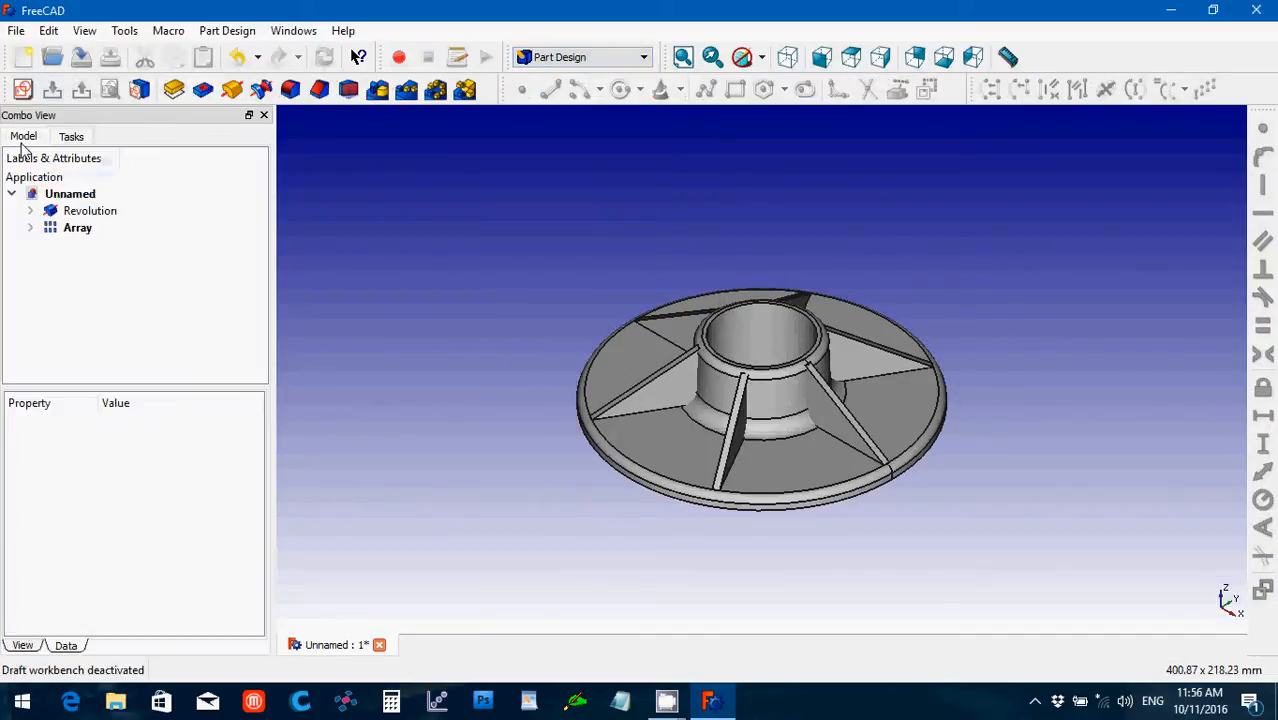
- Rotate the web array about the hub axis by setting its placement angle to 30°
left_click(65, 228)
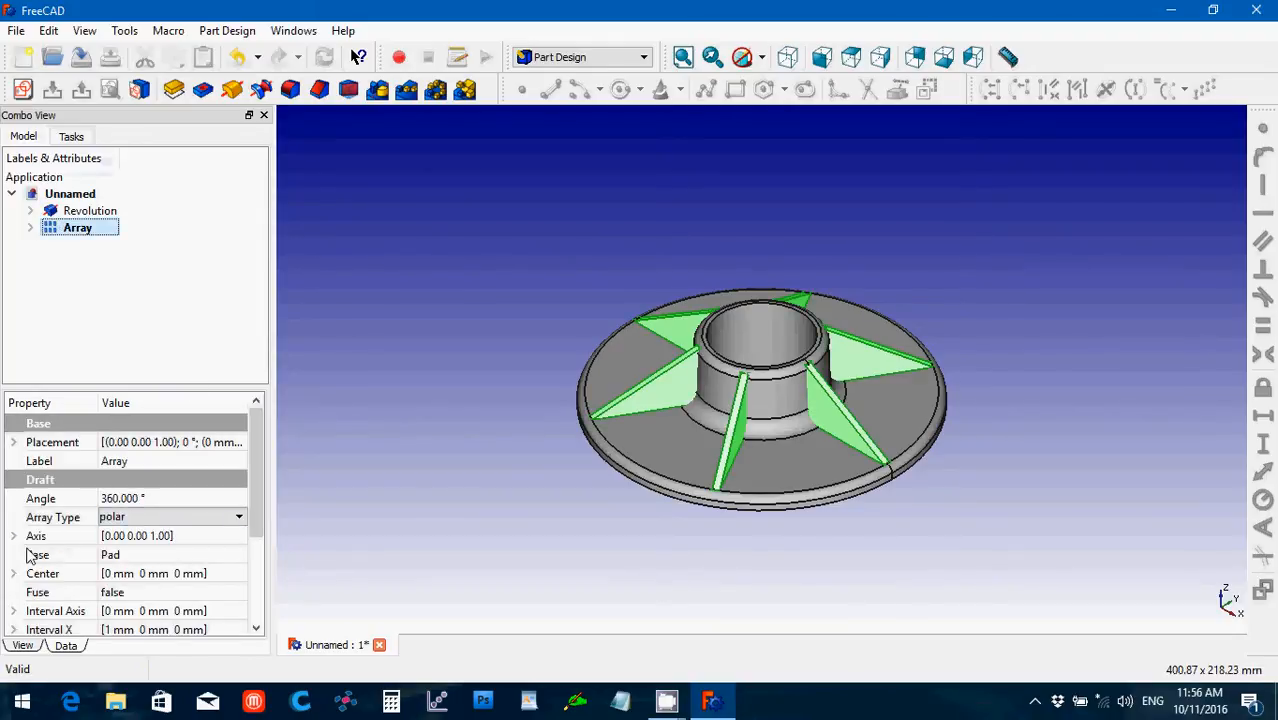
left_click(13, 442)
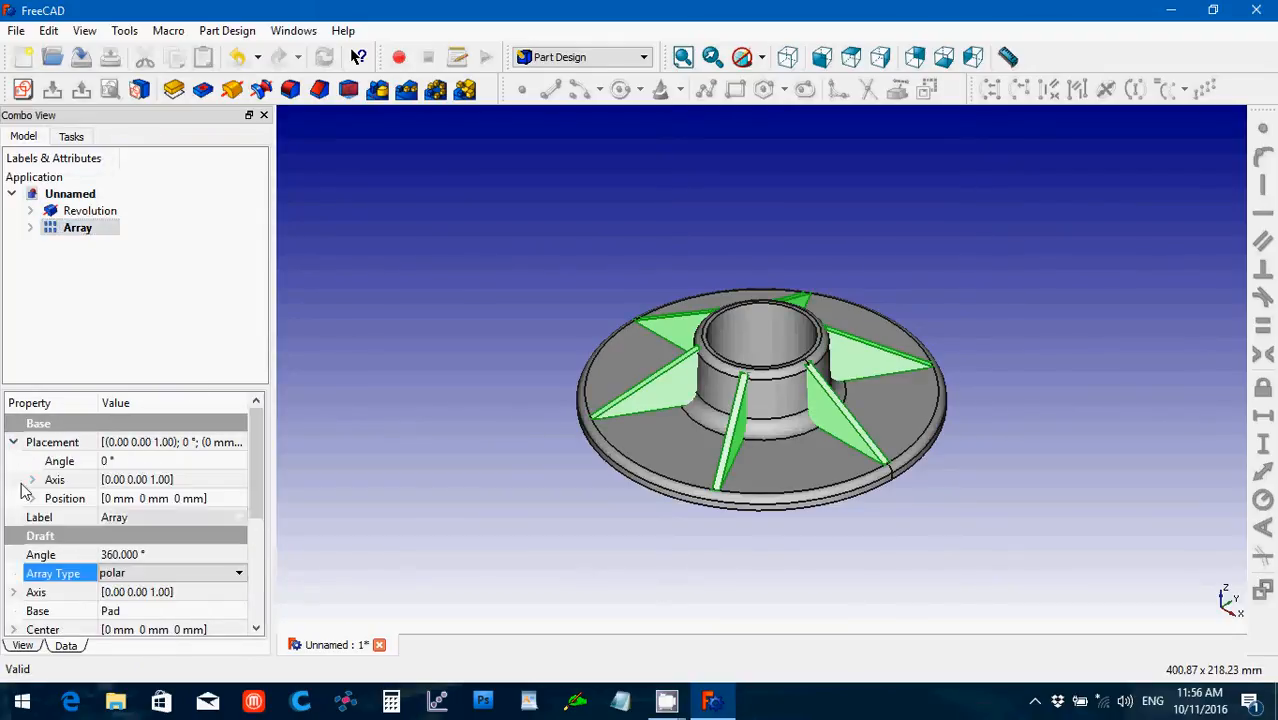
left_click(31, 498)
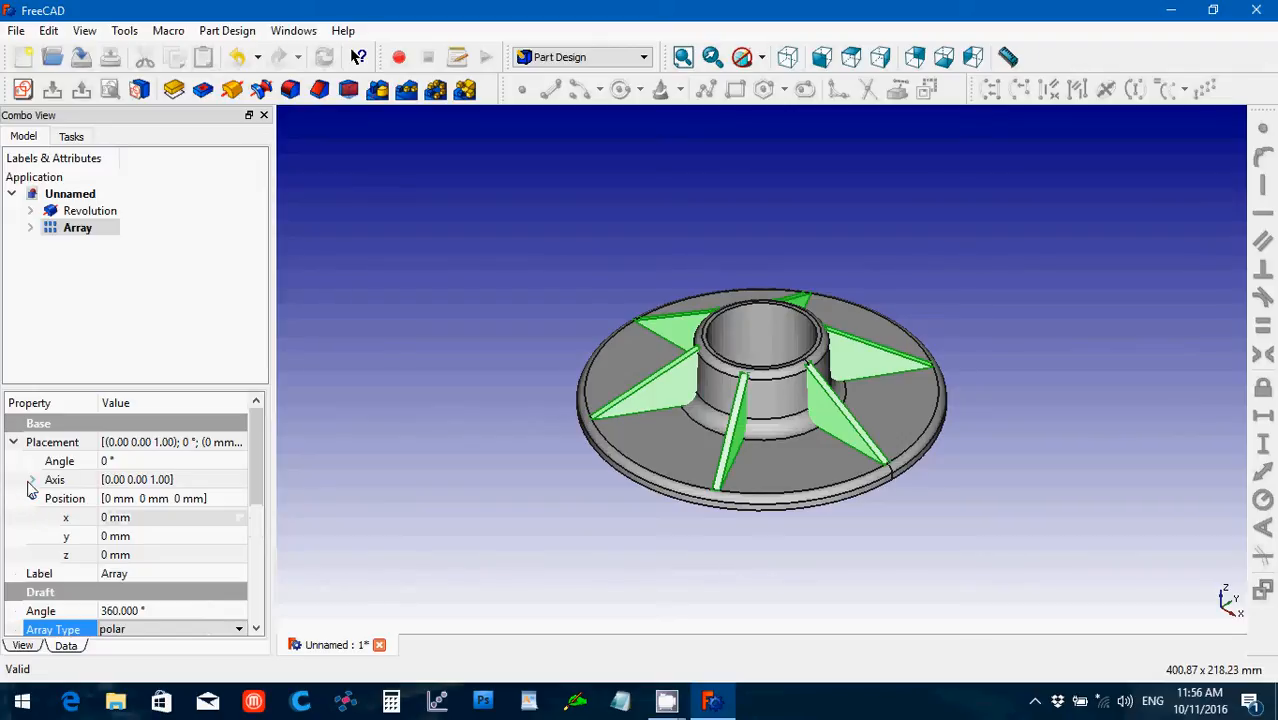
left_click(120, 460)
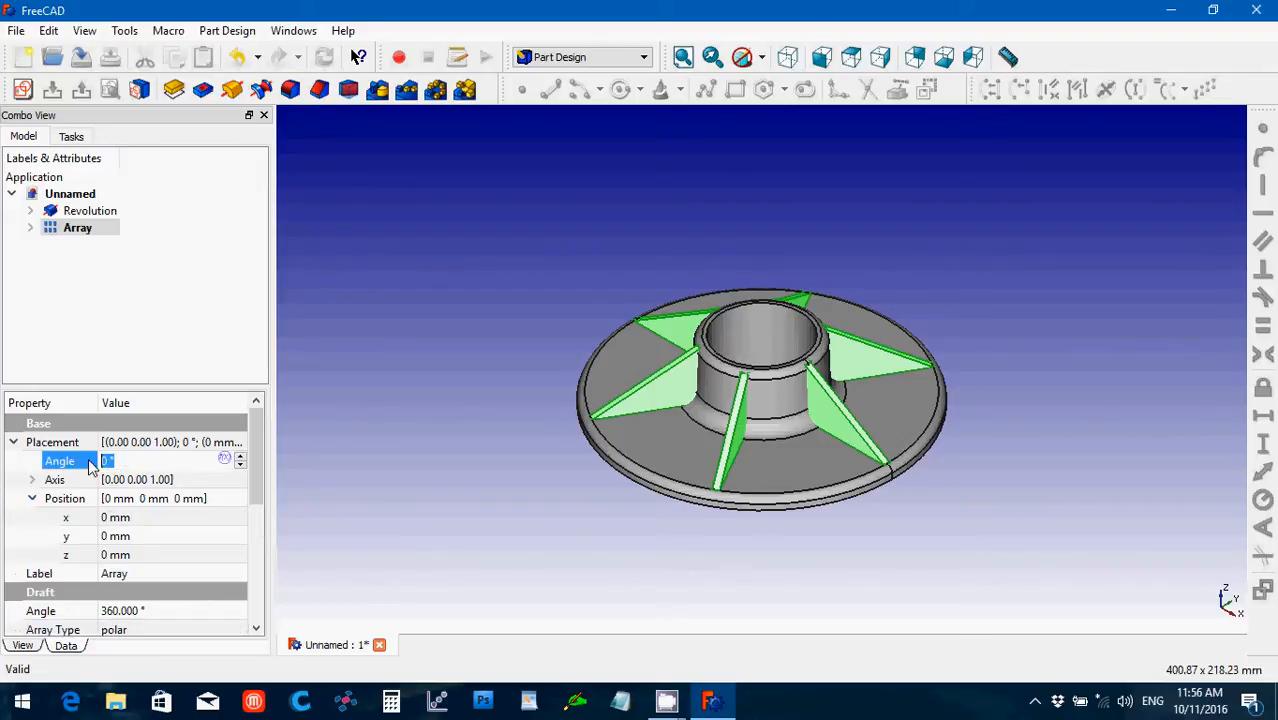
type("30")
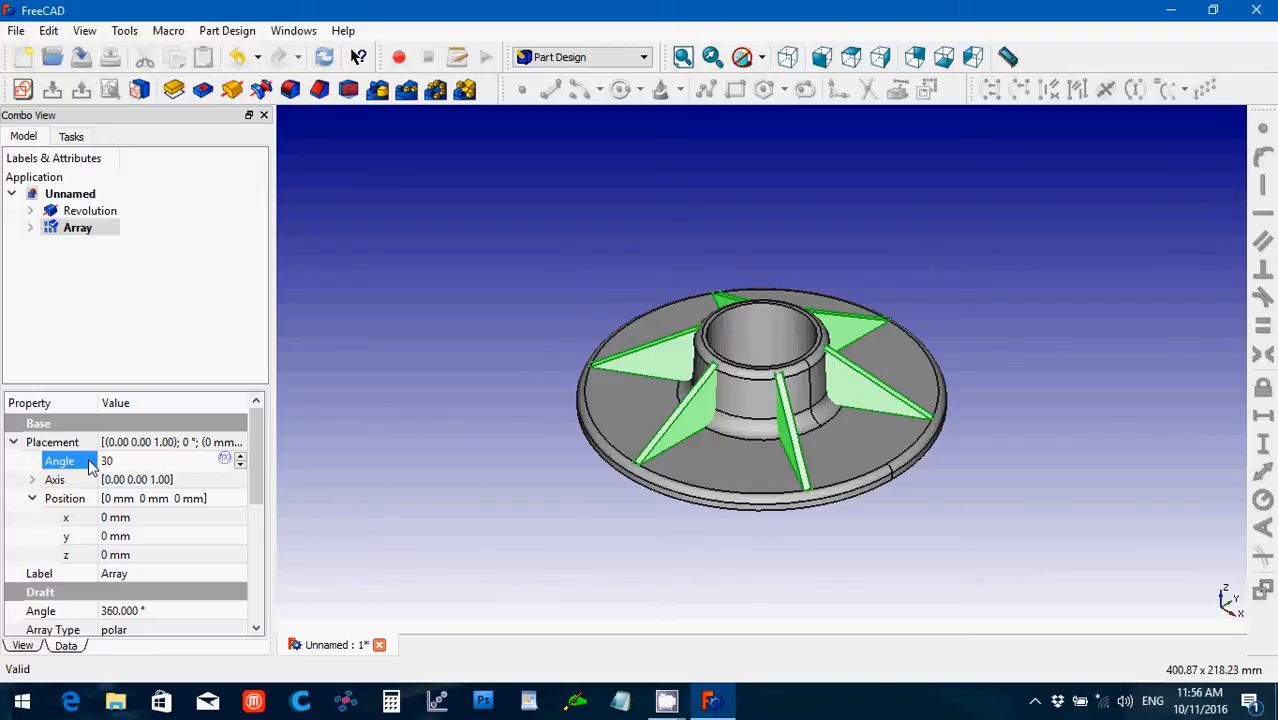
left_click(427, 446)
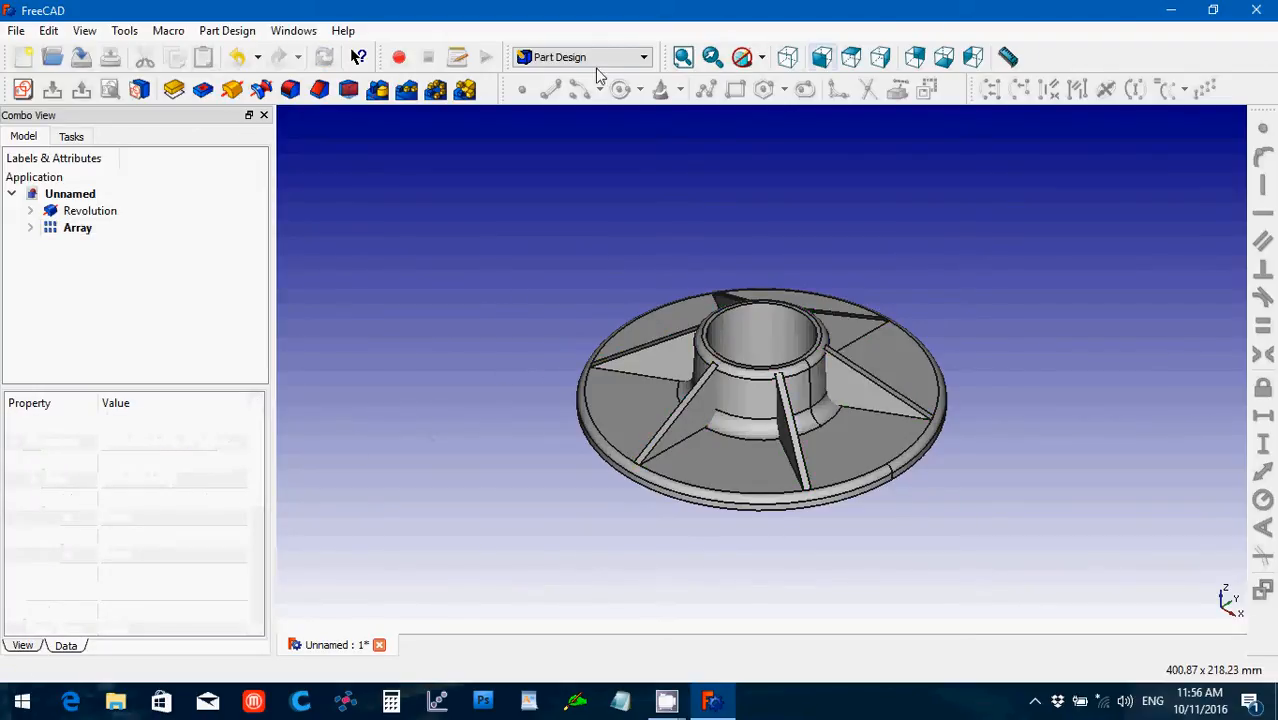
- Start a sketch on the flange's upper face and draw a circle of about 4.85 mm radius near the horizontal axis, about 57.65 mm from the origin
left_click(848, 455)
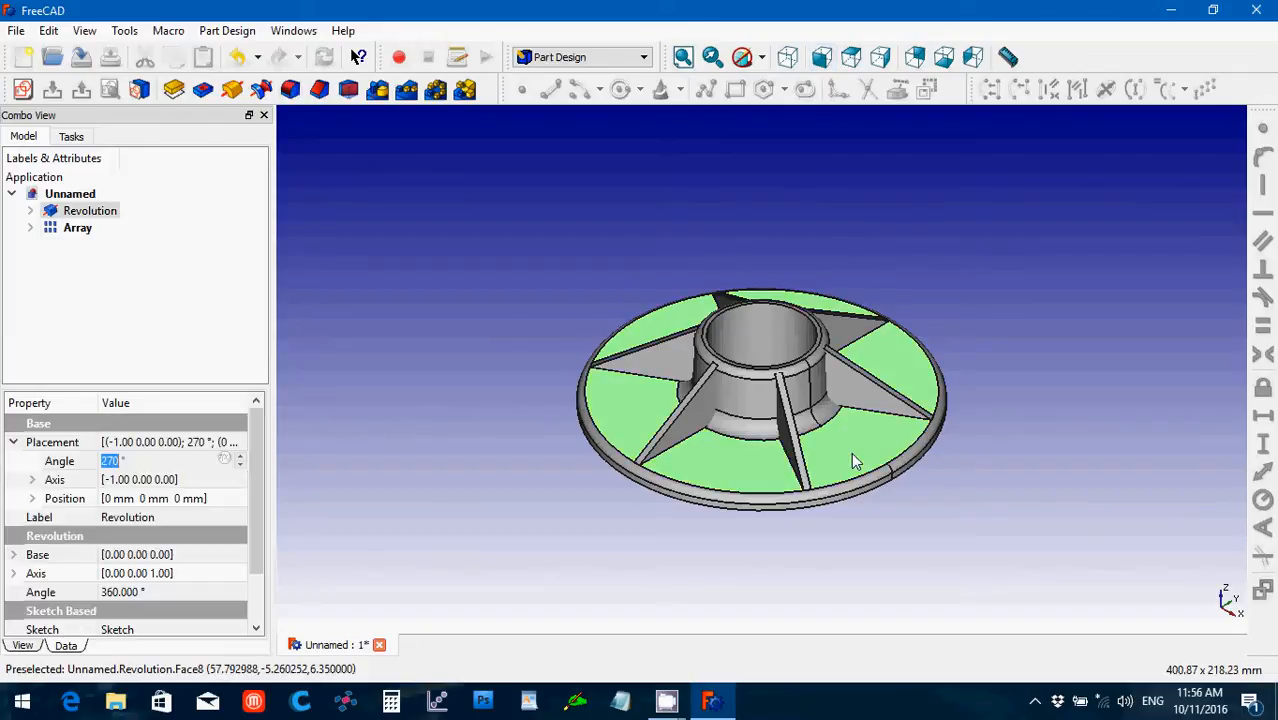
left_click(22, 89)
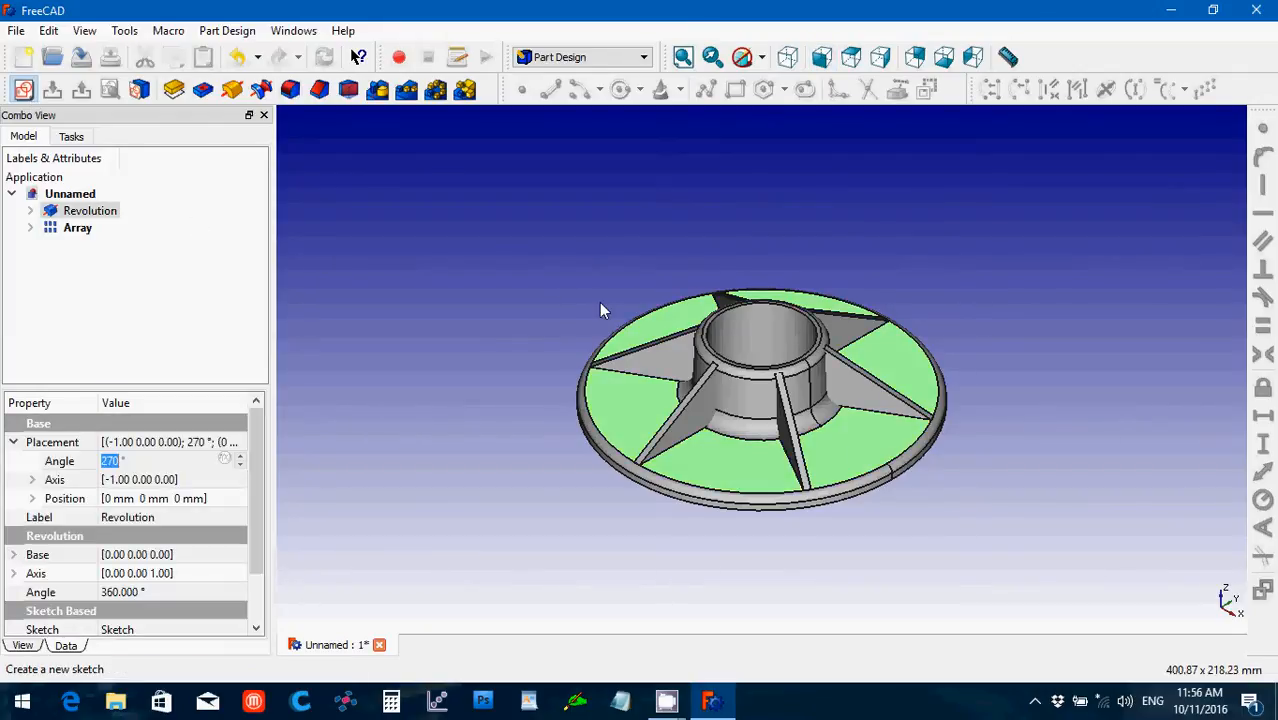
scroll(704, 459, "down", 5)
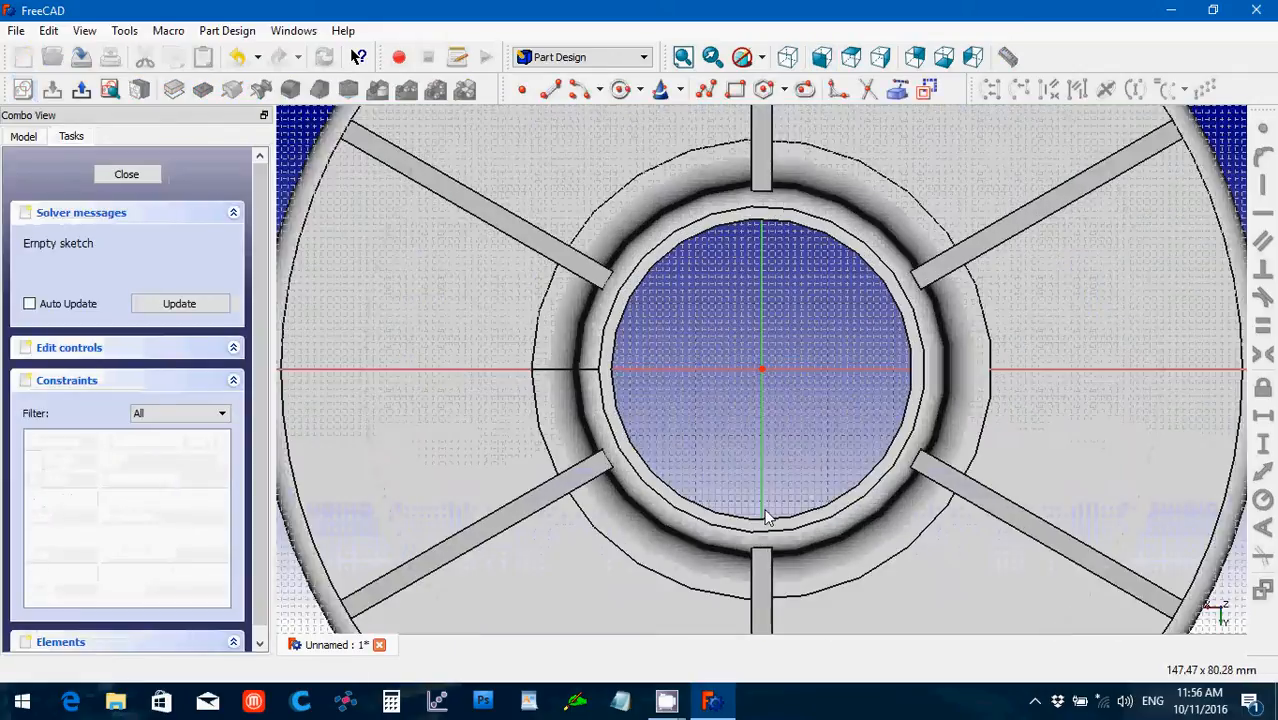
left_click(621, 90)
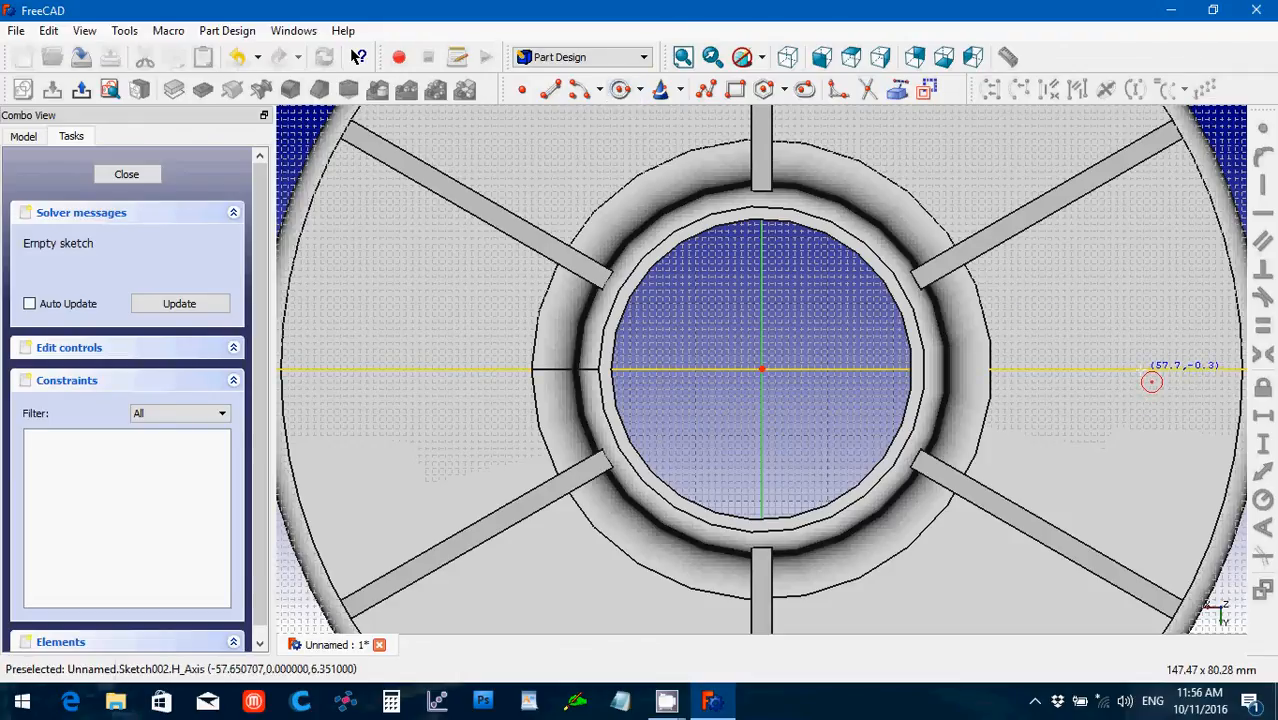
left_click(1141, 370)
left_click(1118, 352)
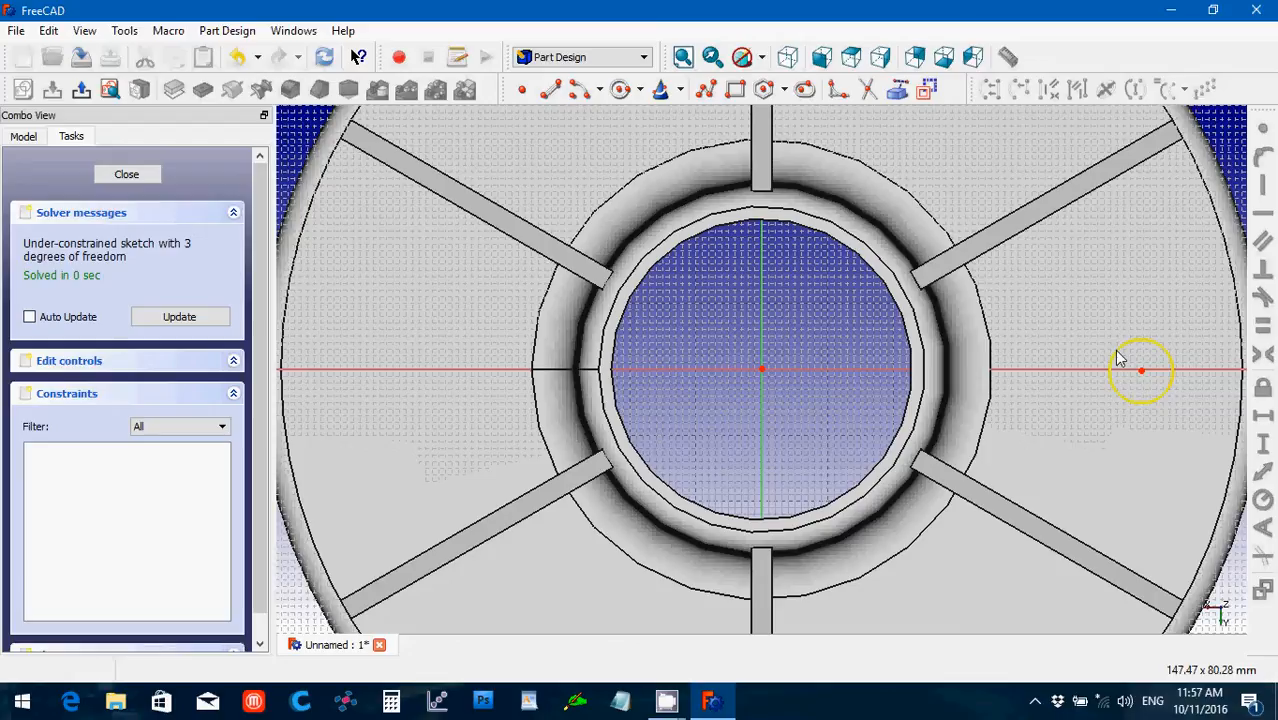
- Try to add a horizontal distance constraint between the sketch origin and the circle's centre
left_click(763, 371)
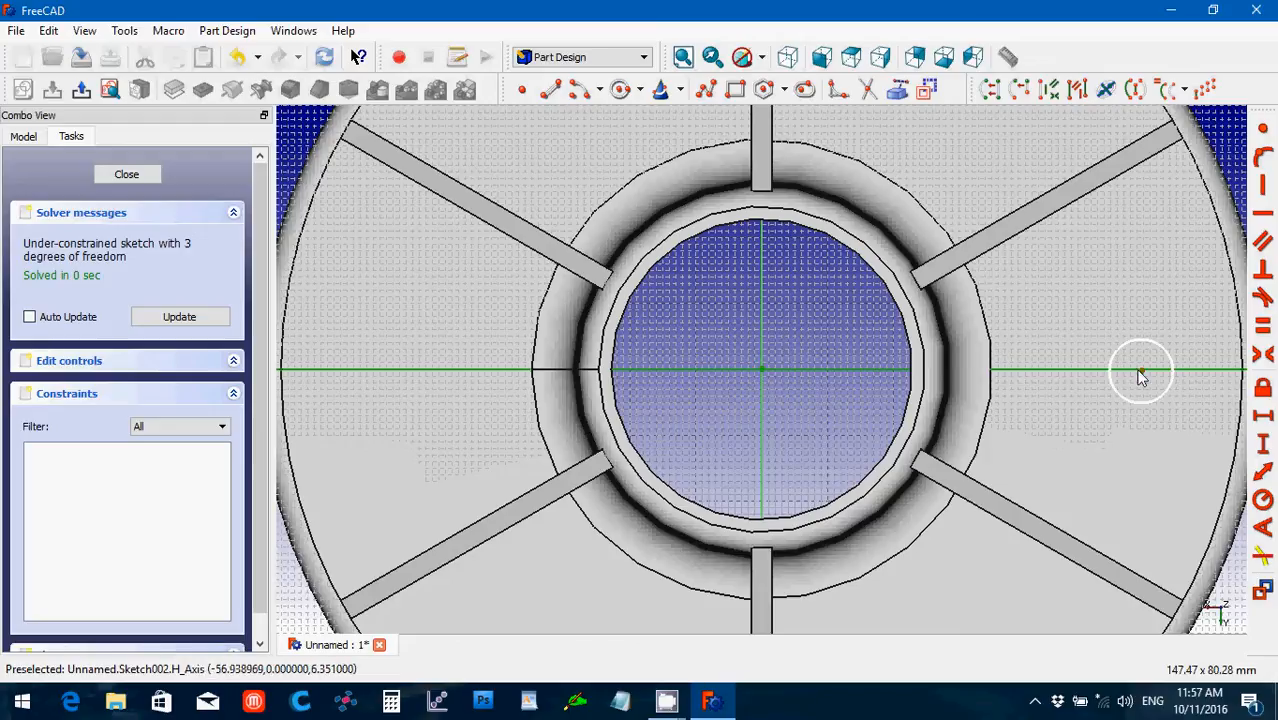
left_click(1141, 372)
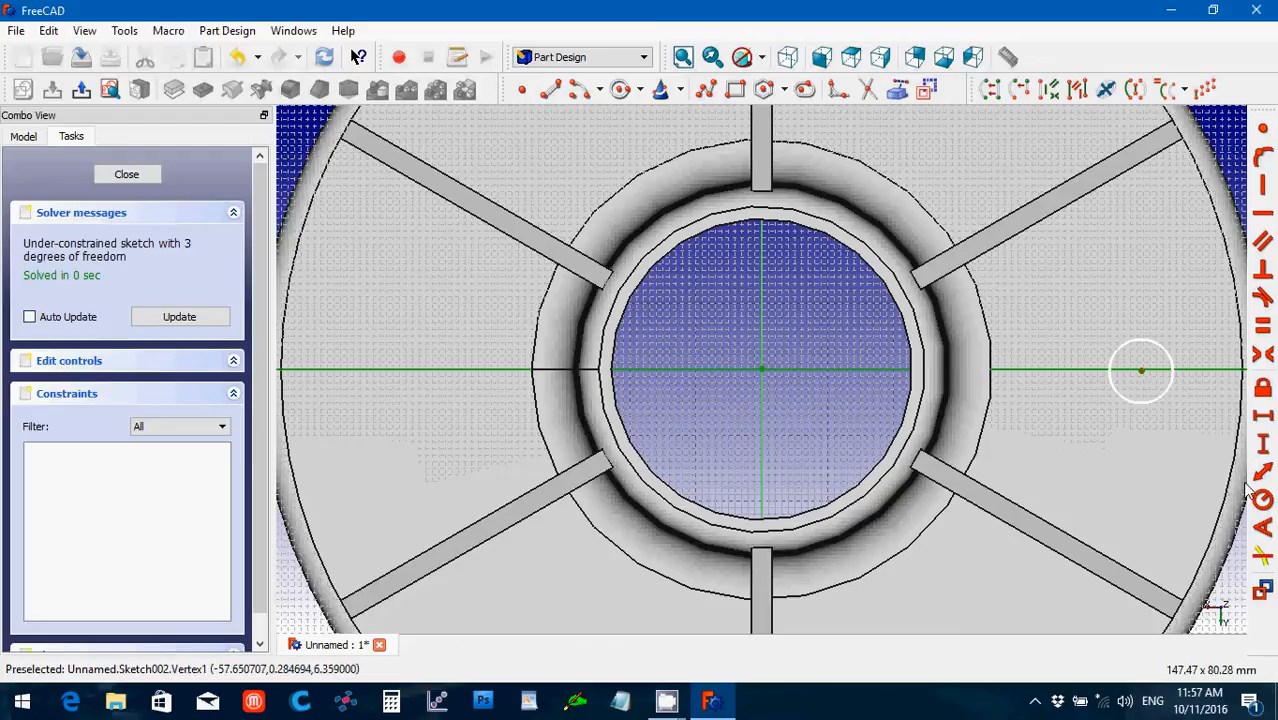
left_click(1264, 422)
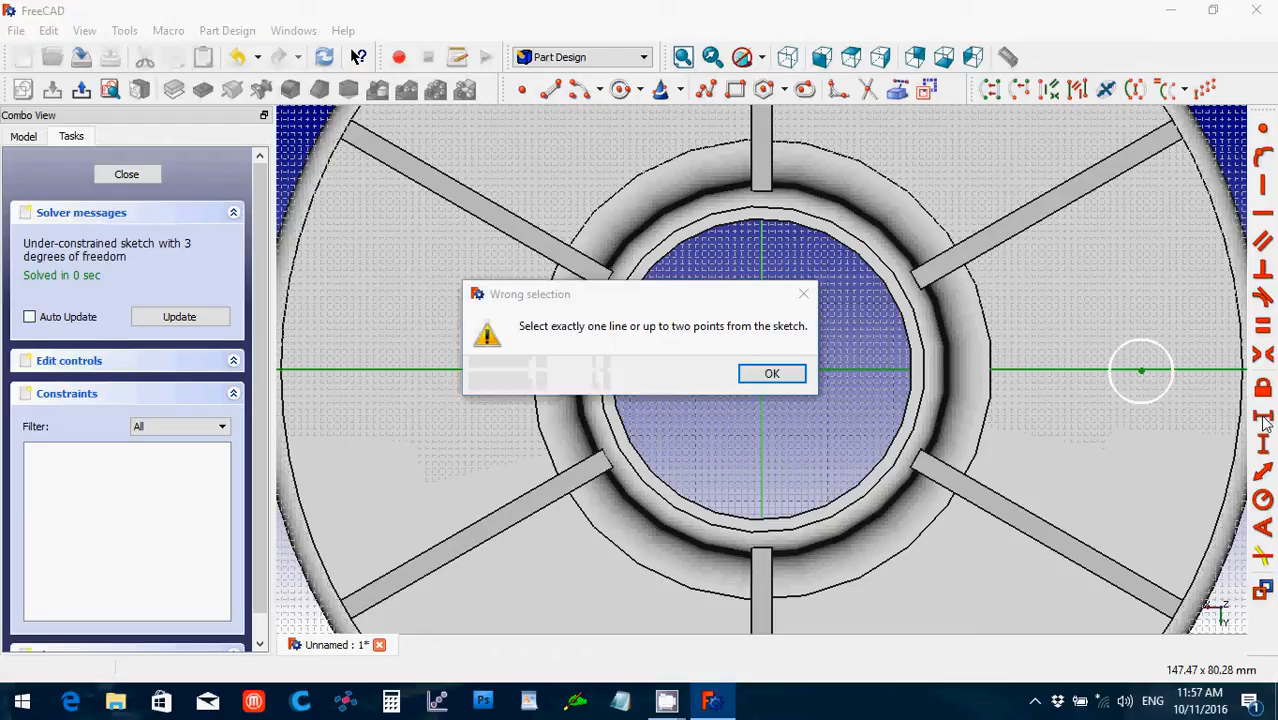
left_click(770, 374)
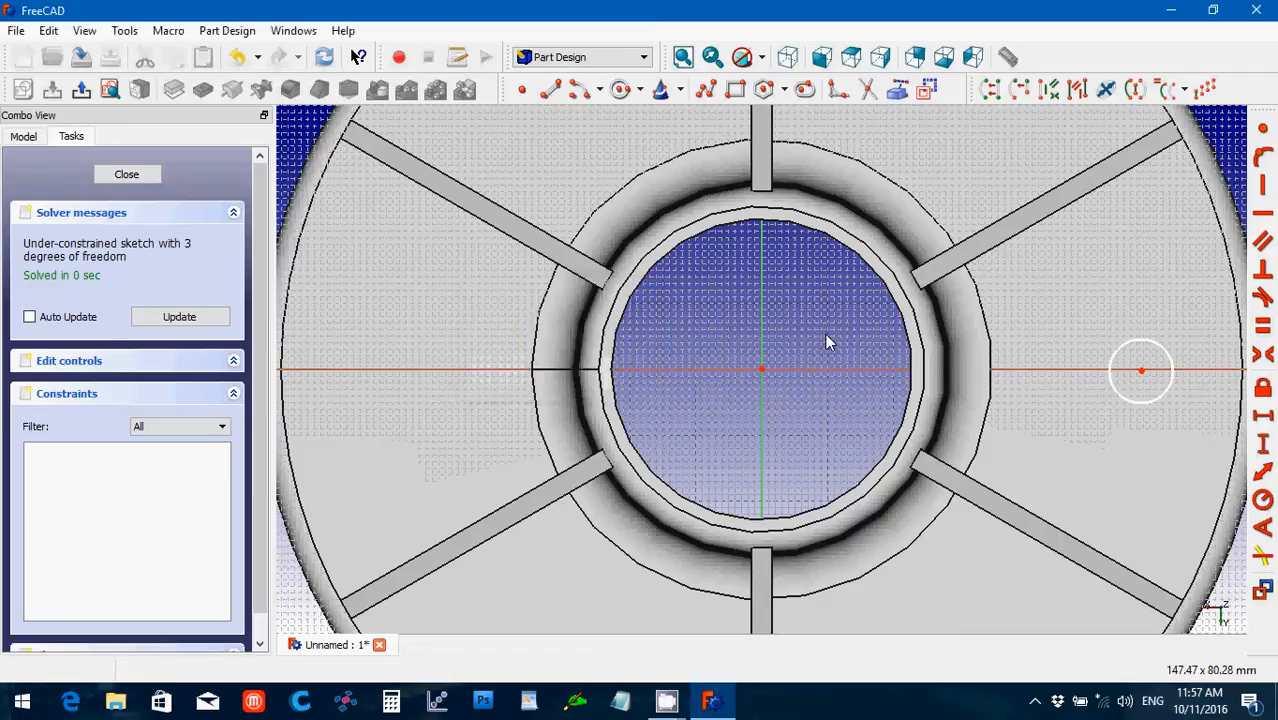
- Constrain the horizontal distance from the sketch origin to the circle's centre to 57.15 mm
left_click(764, 376)
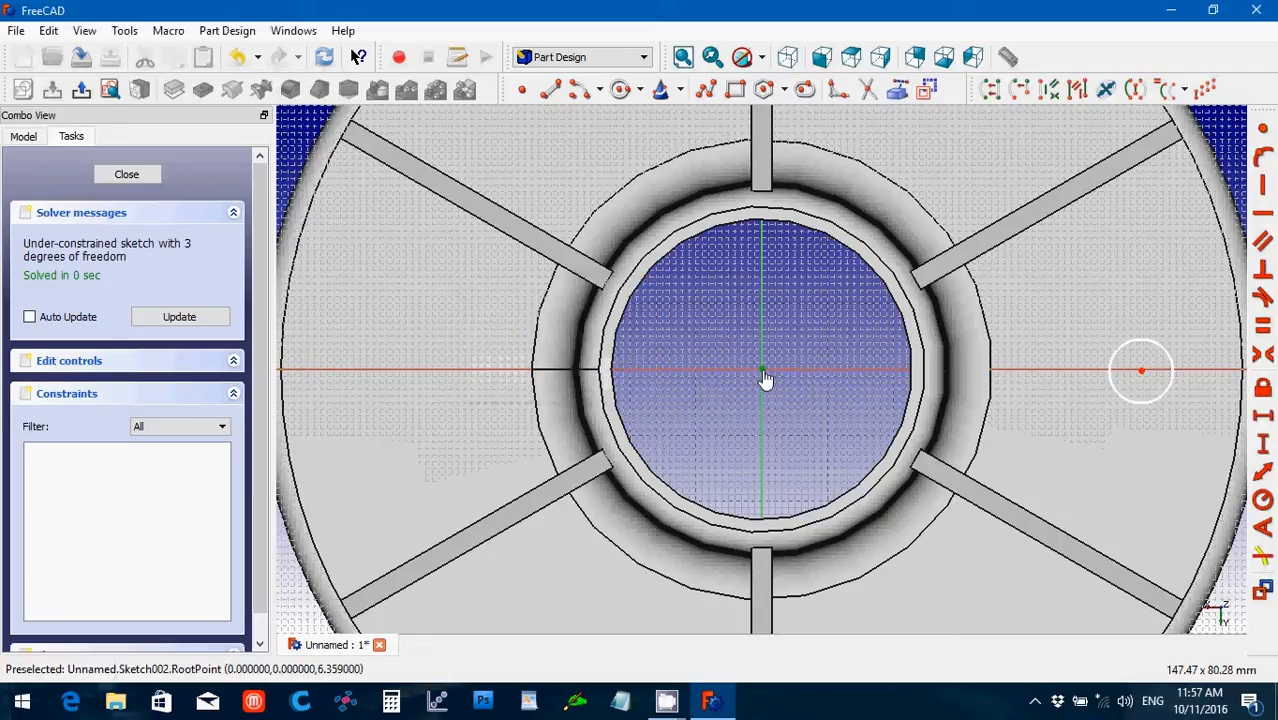
left_click(1152, 378)
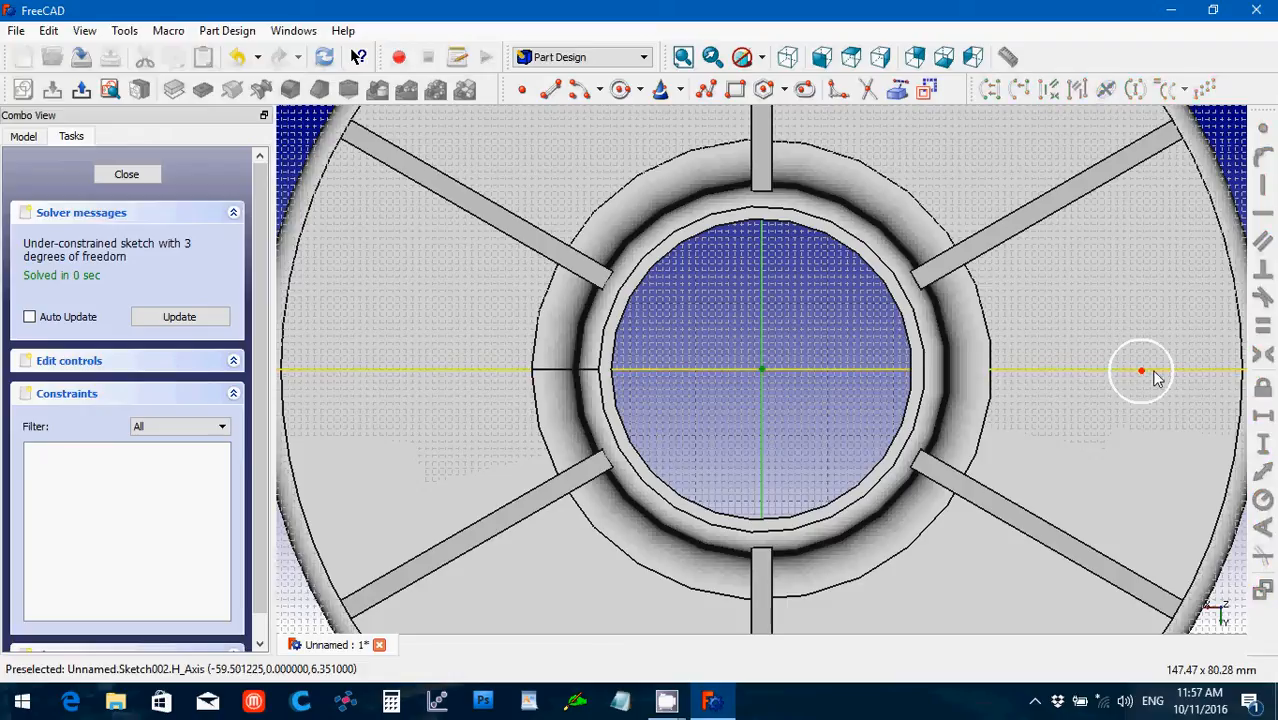
left_click(1142, 372)
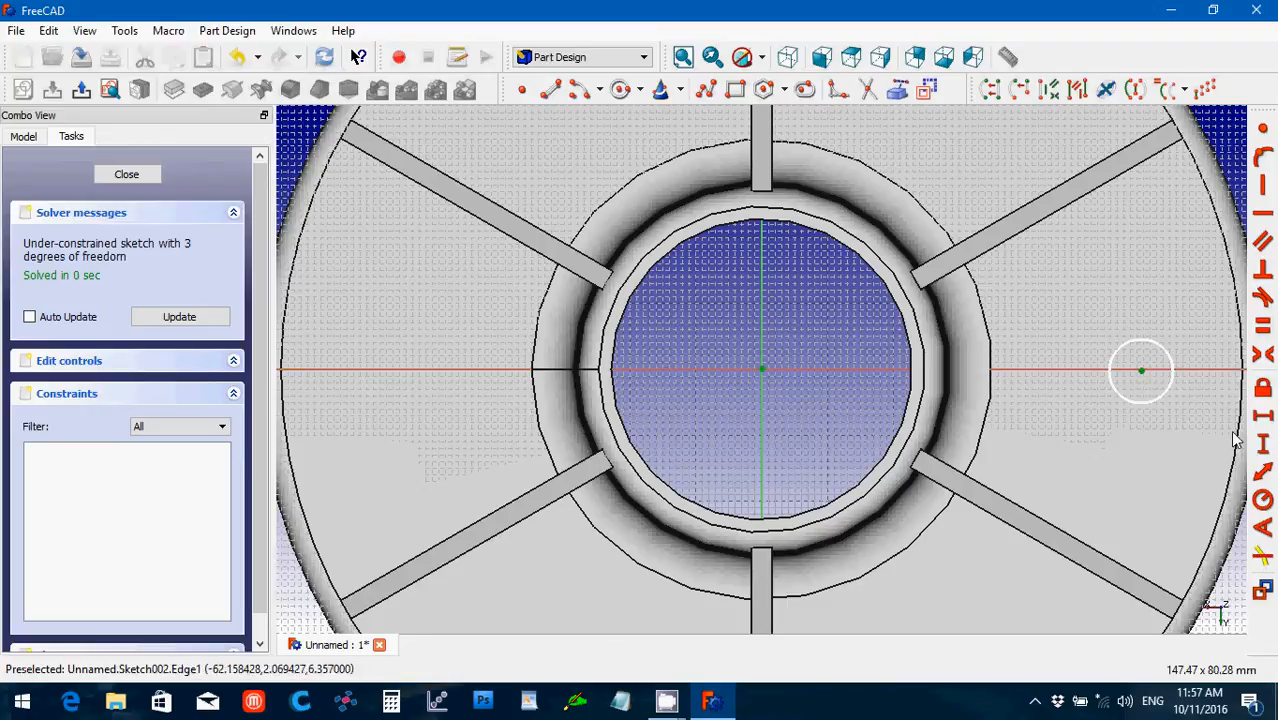
left_click(1263, 418)
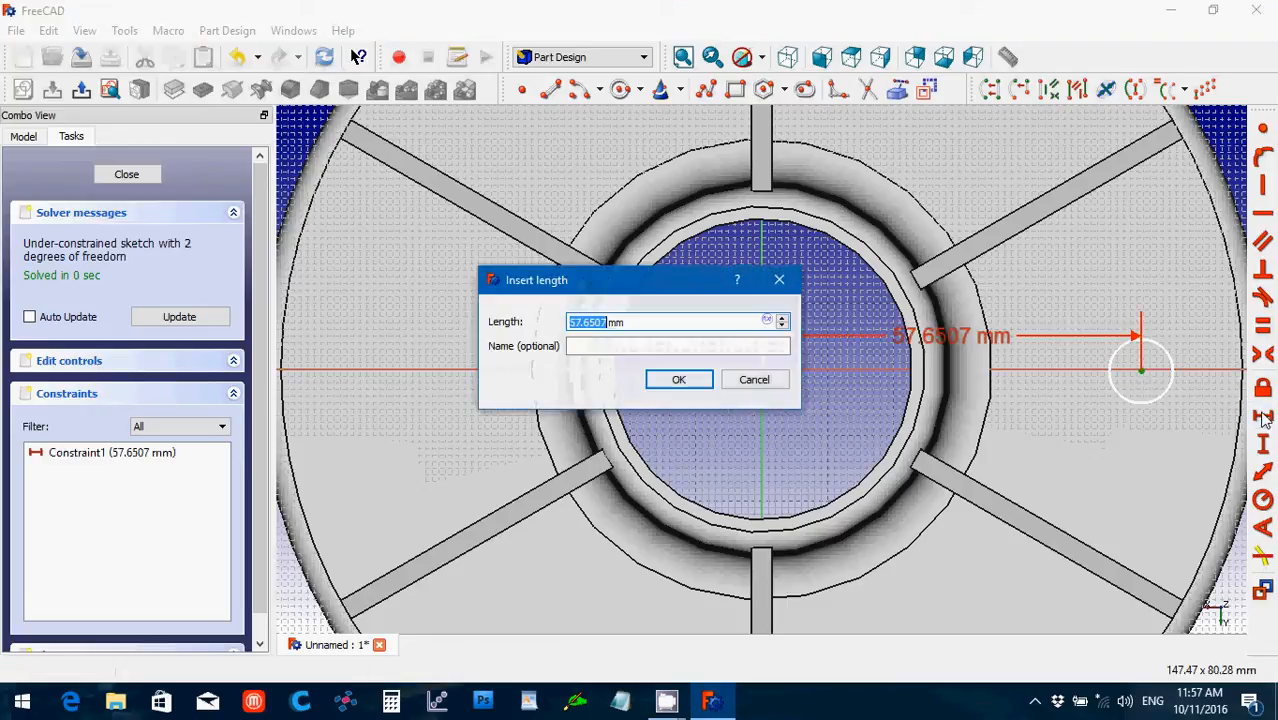
type("57.")
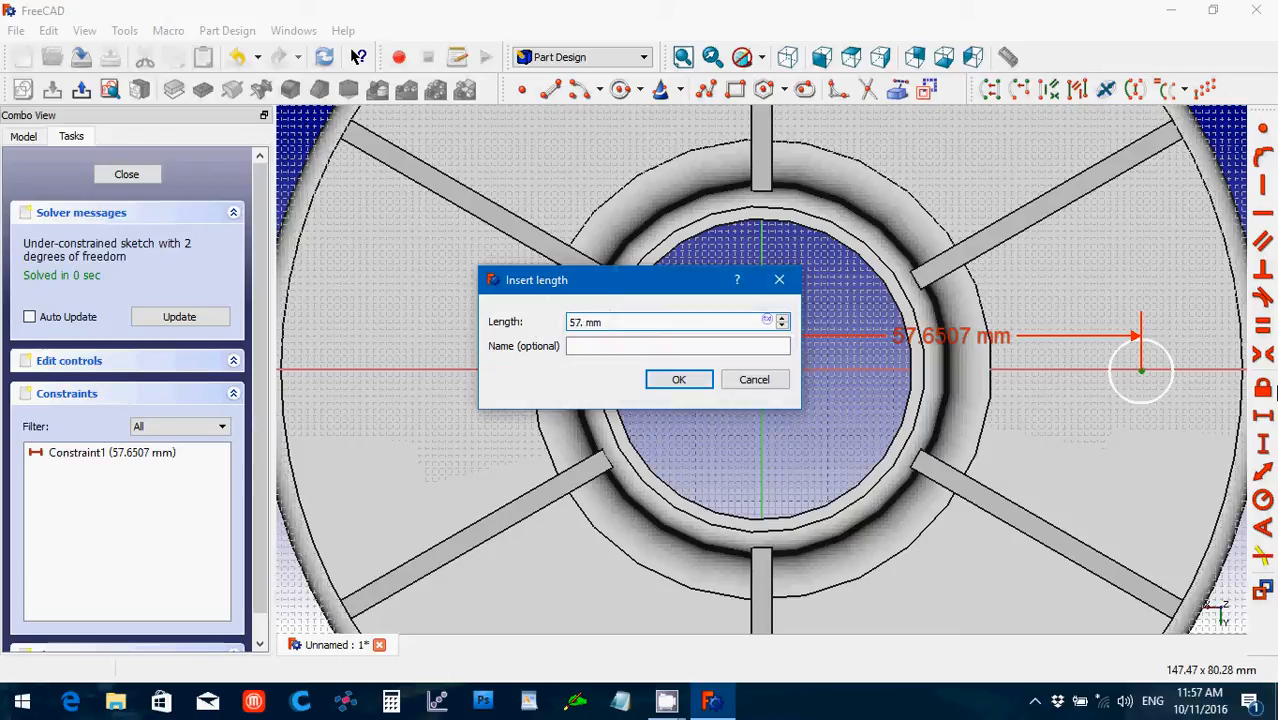
type("15")
key("Return")
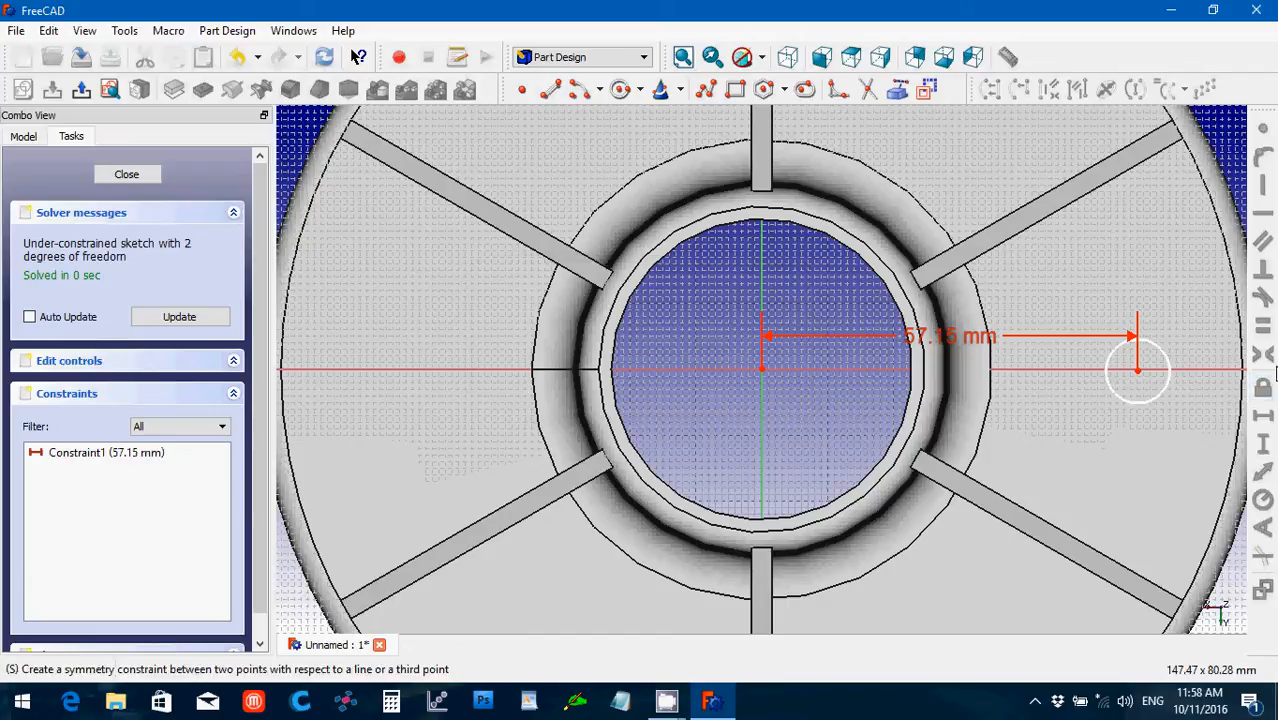
- Constrain the circle's radius to 4.7625 mm and close the sketch
left_click(1140, 401)
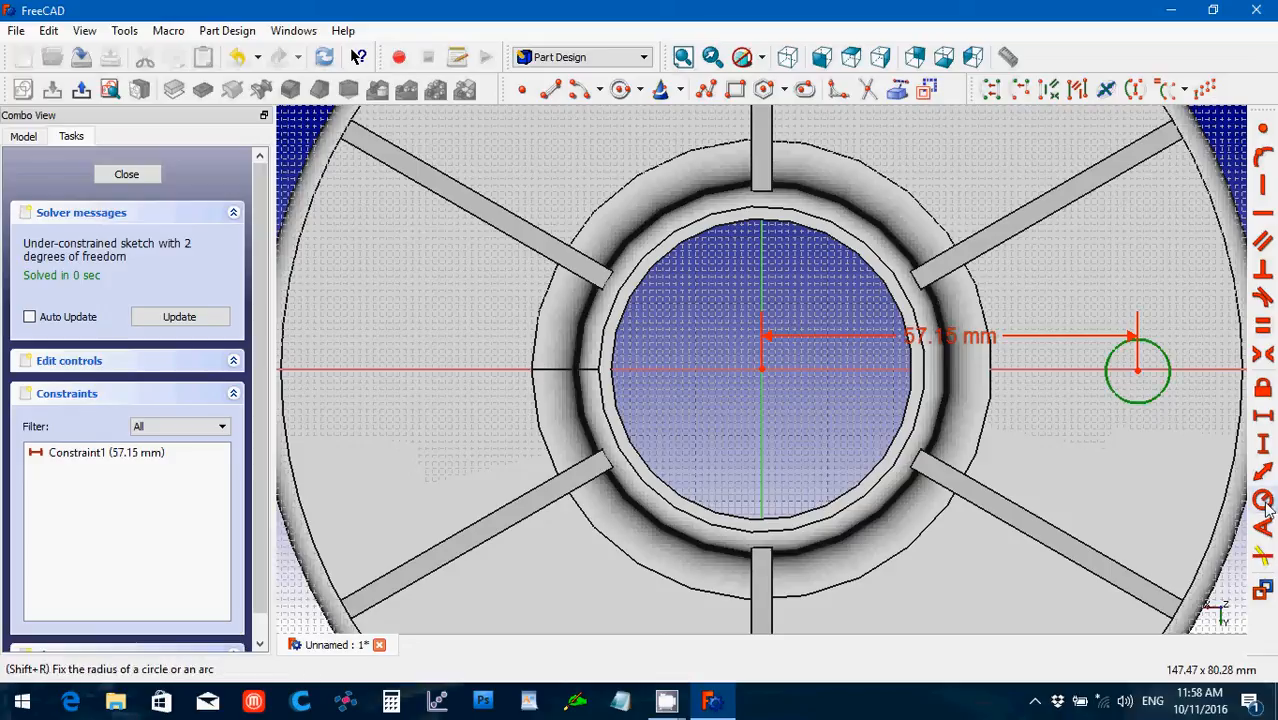
left_click(1264, 502)
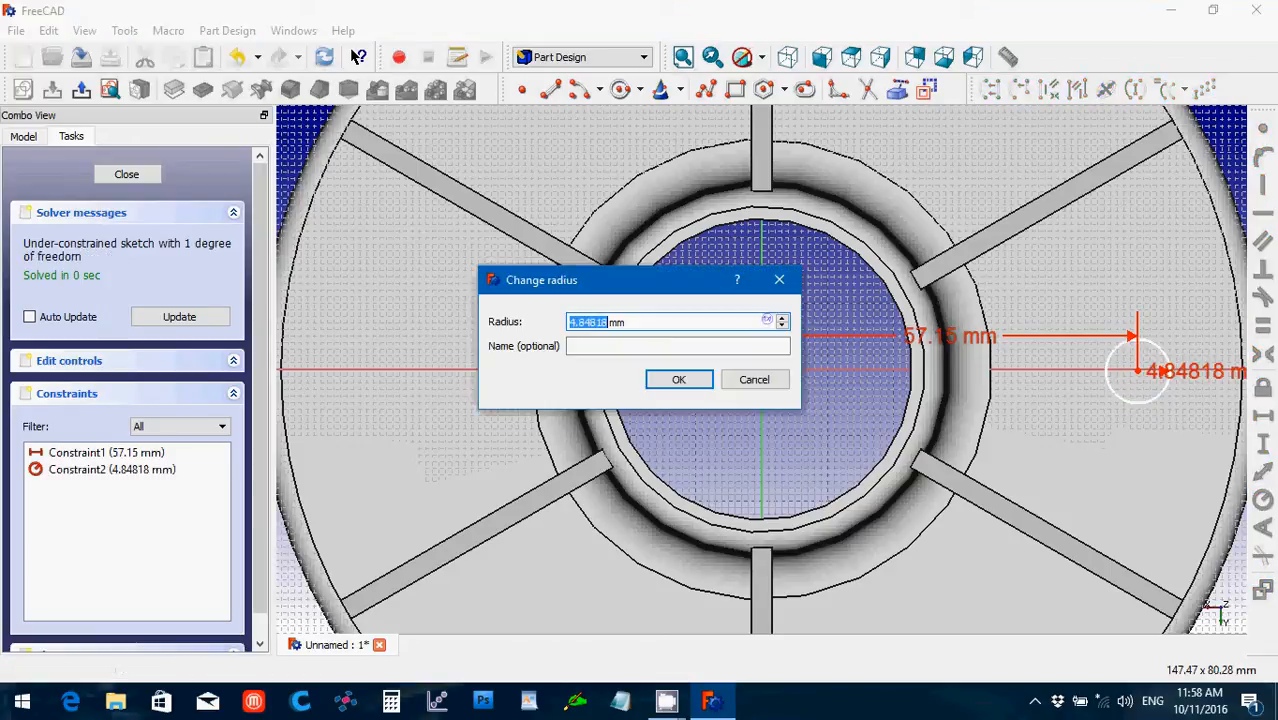
type("4.")
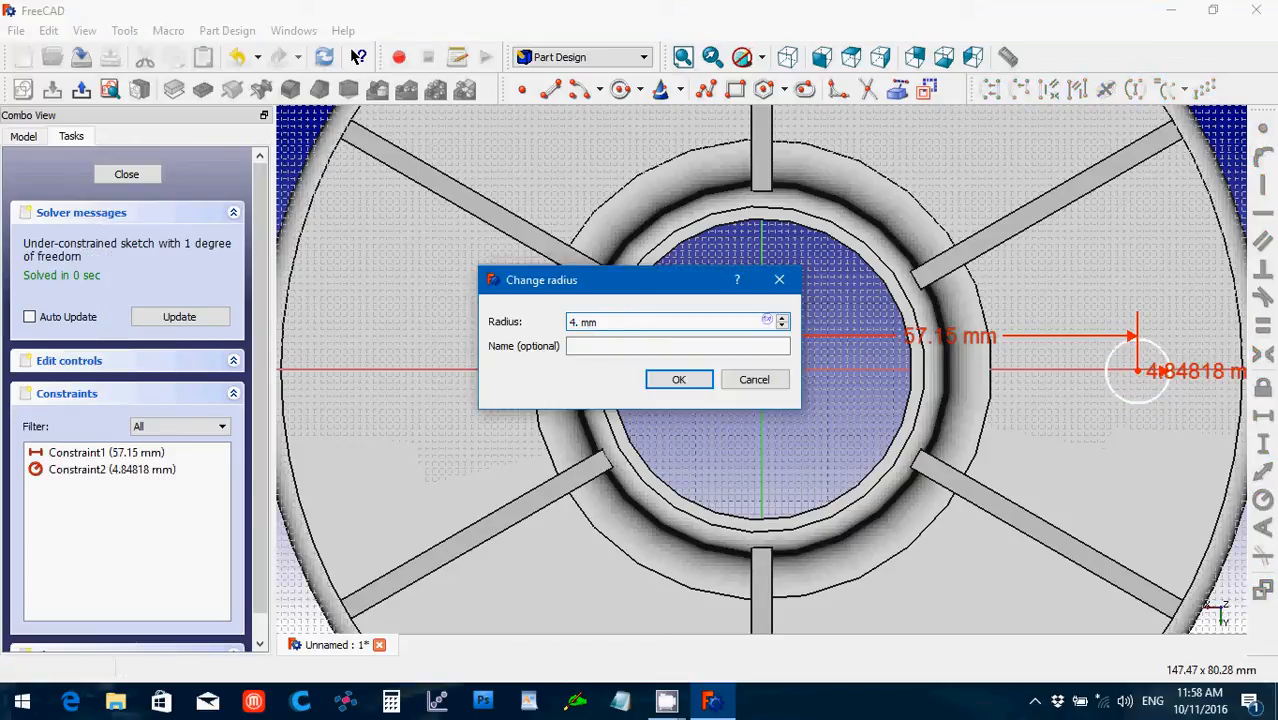
type("7625")
key("Return")
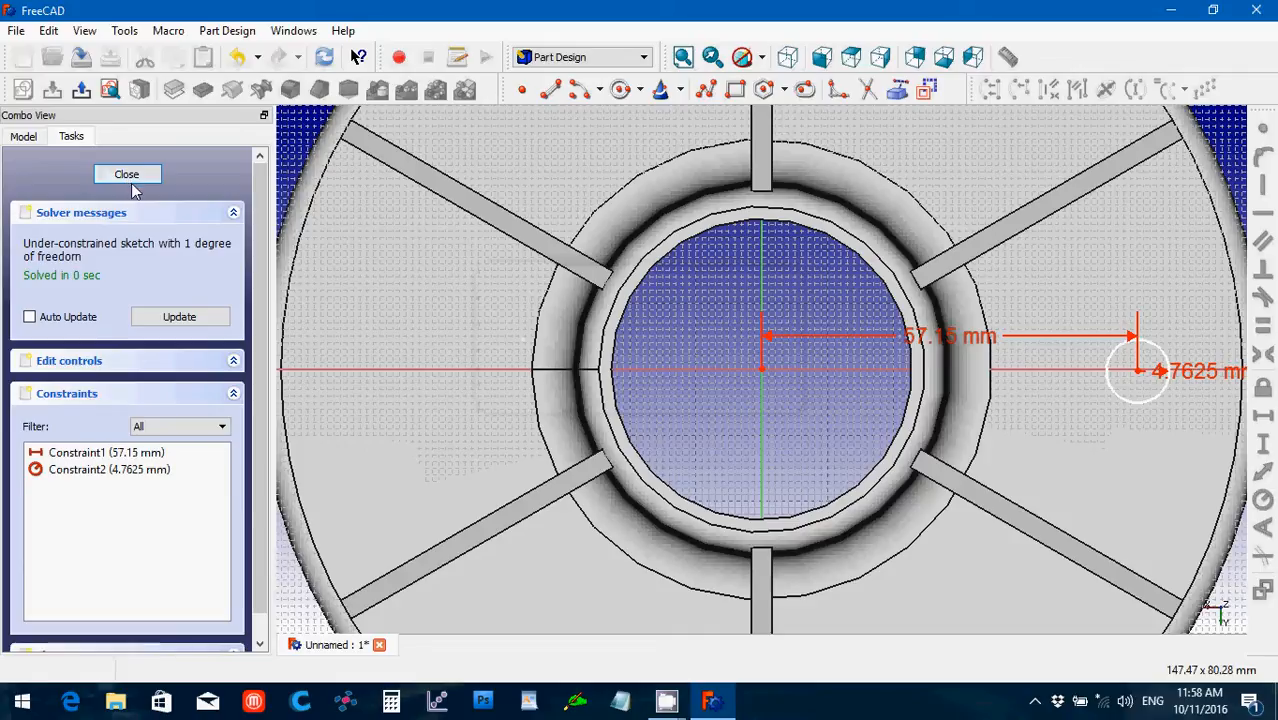
left_click(129, 178)
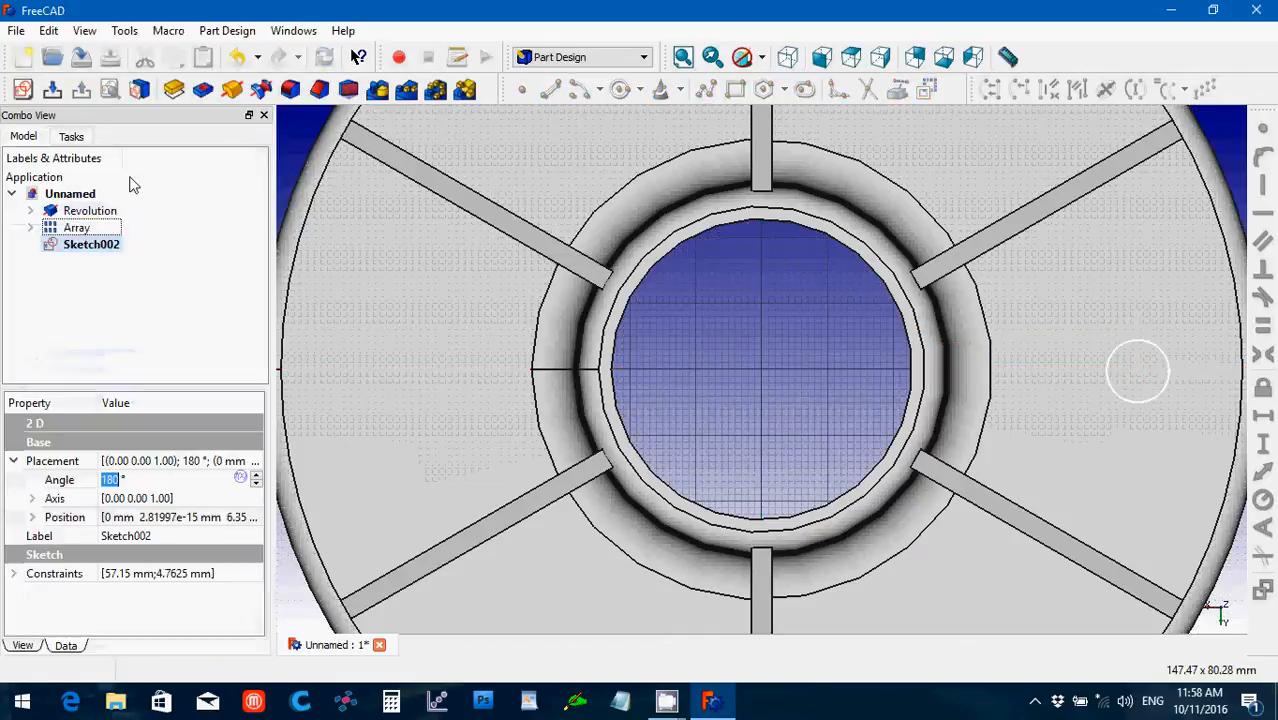
- Cut the circle sketch through the flange as a pocket of type Through all
left_click(98, 248)
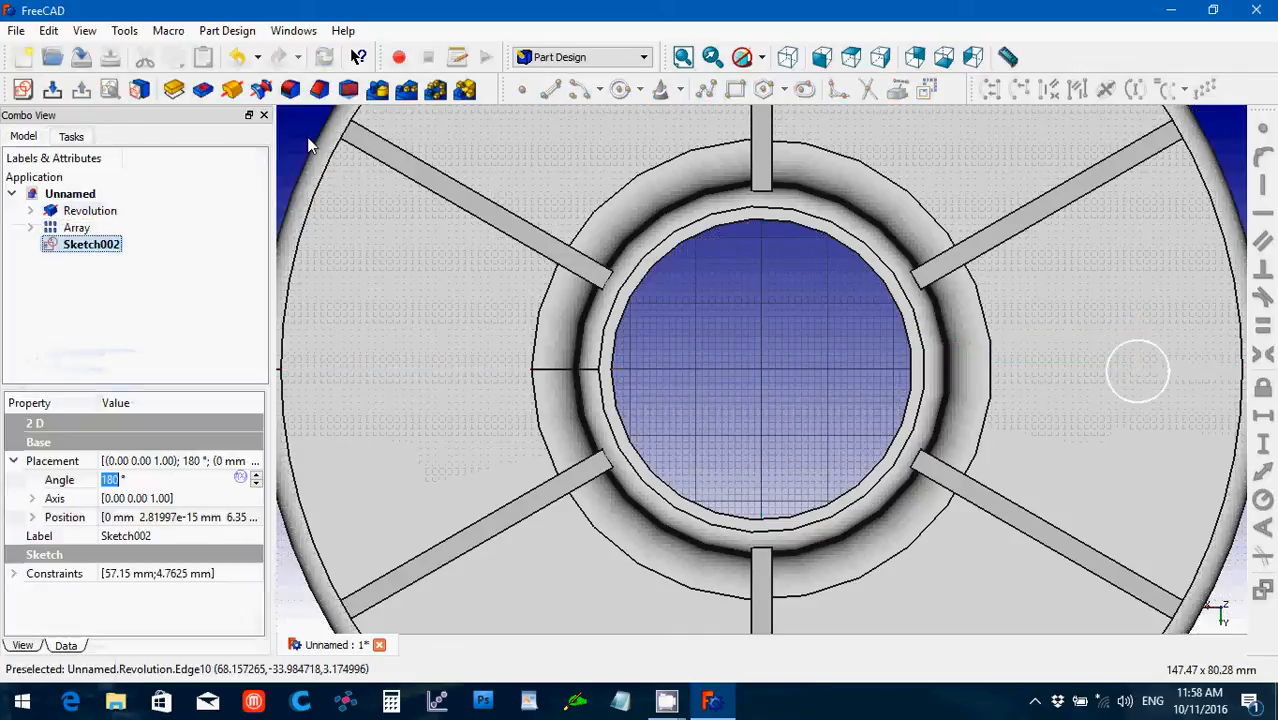
left_click(203, 89)
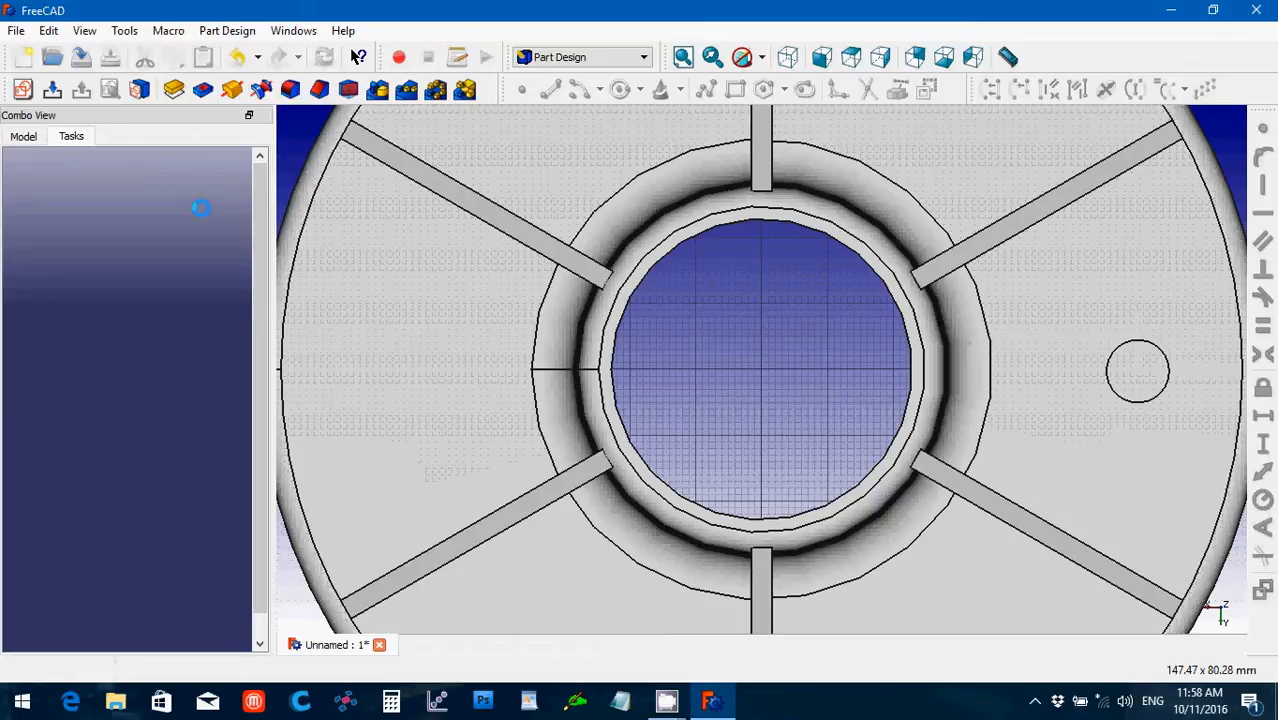
left_click(174, 247)
left_click(178, 270)
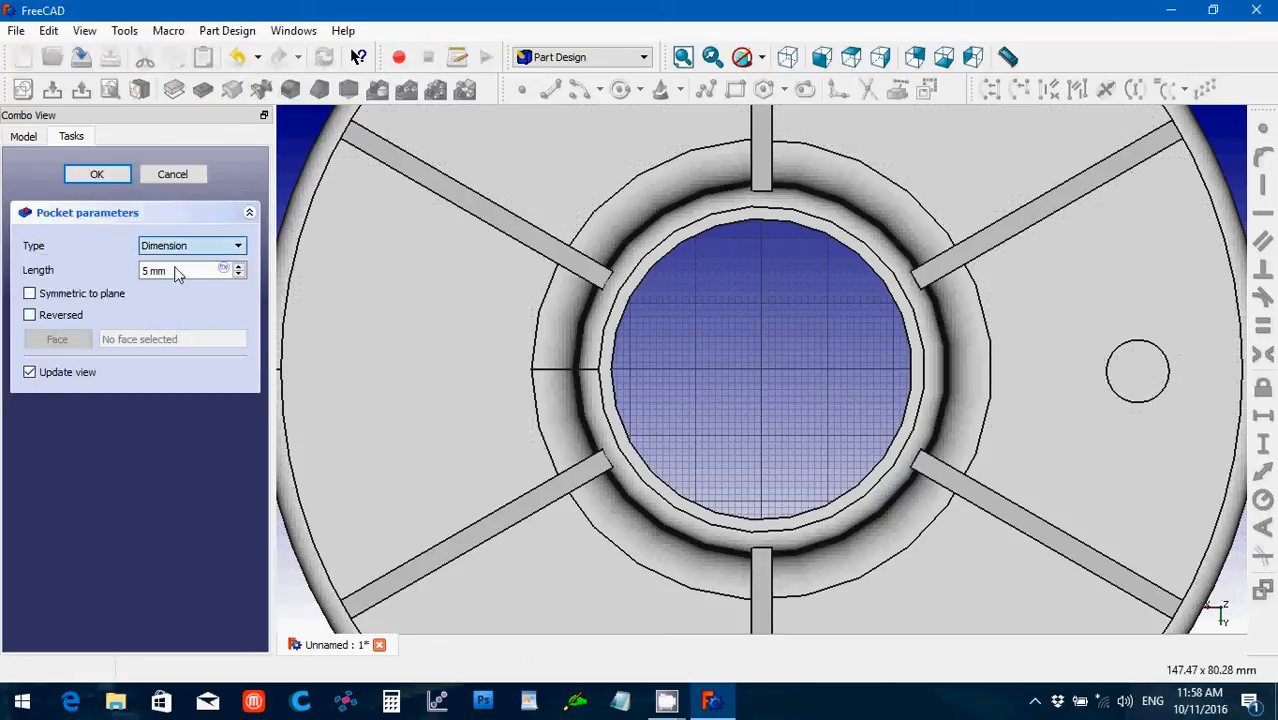
left_click(97, 175)
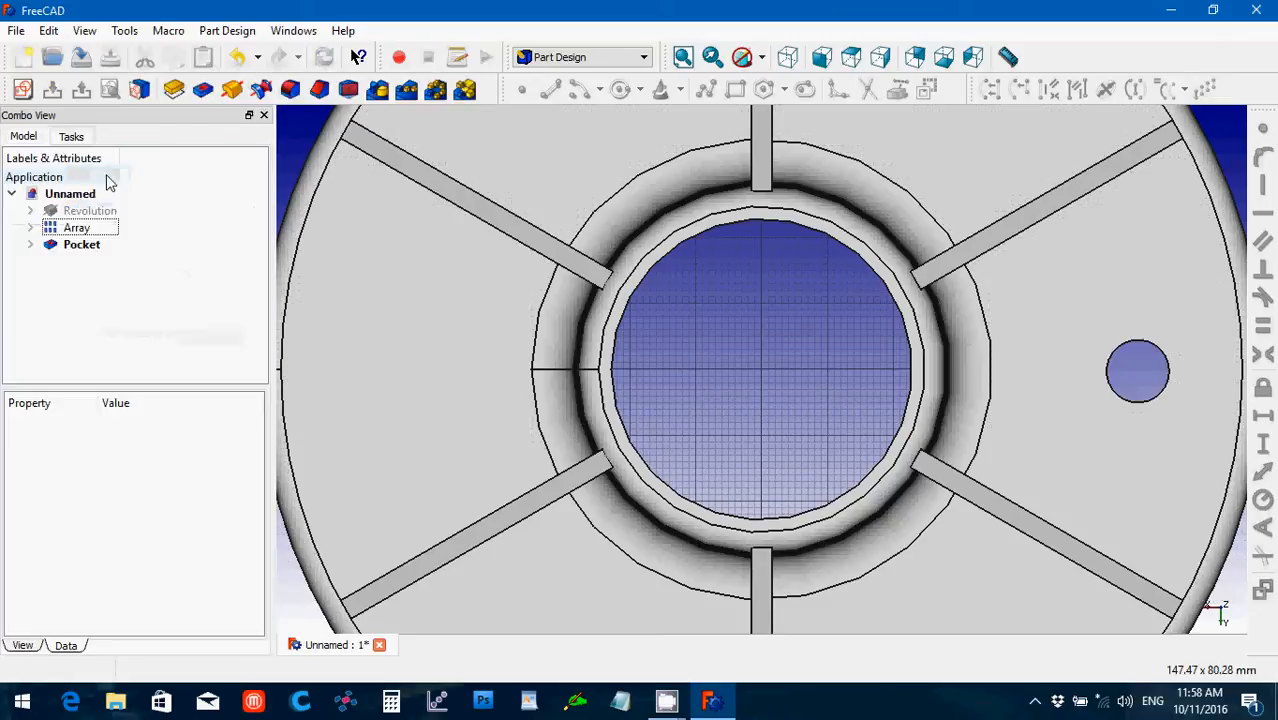
- Create a polar pattern of the pocket hole about the normal sketch axis, with 6 occurrences over 360°
left_click(88, 245)
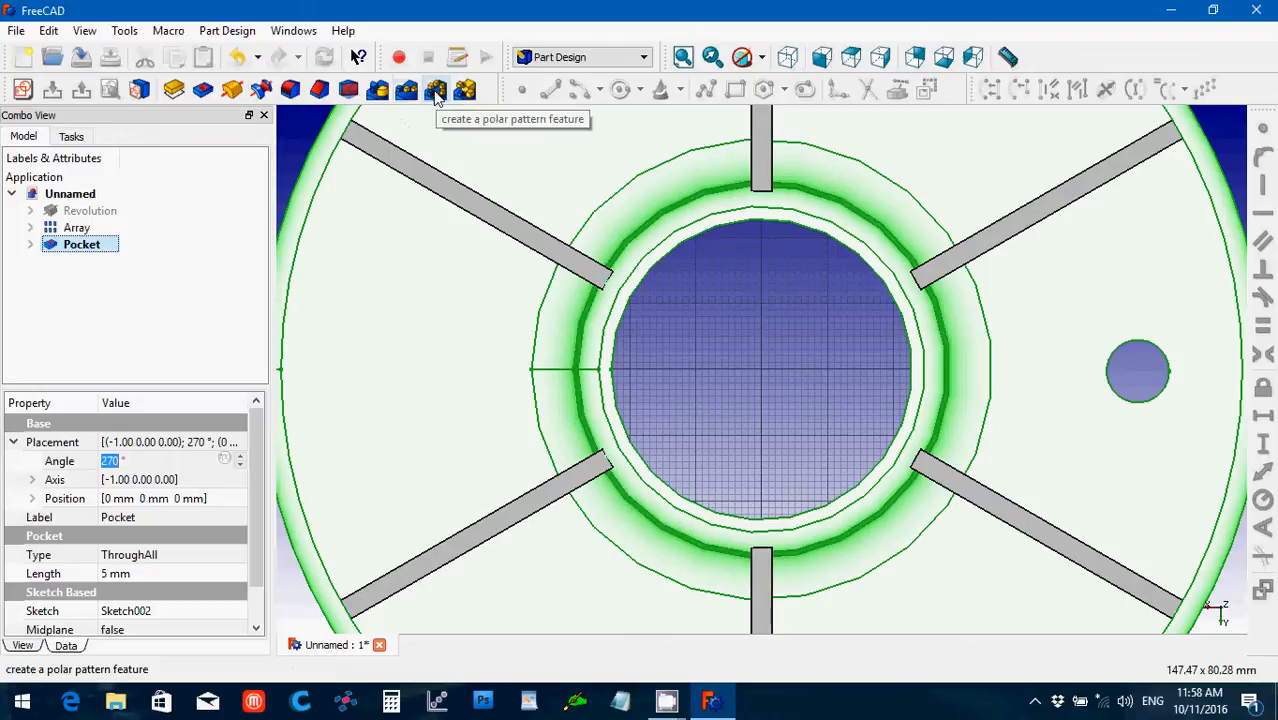
left_click(436, 92)
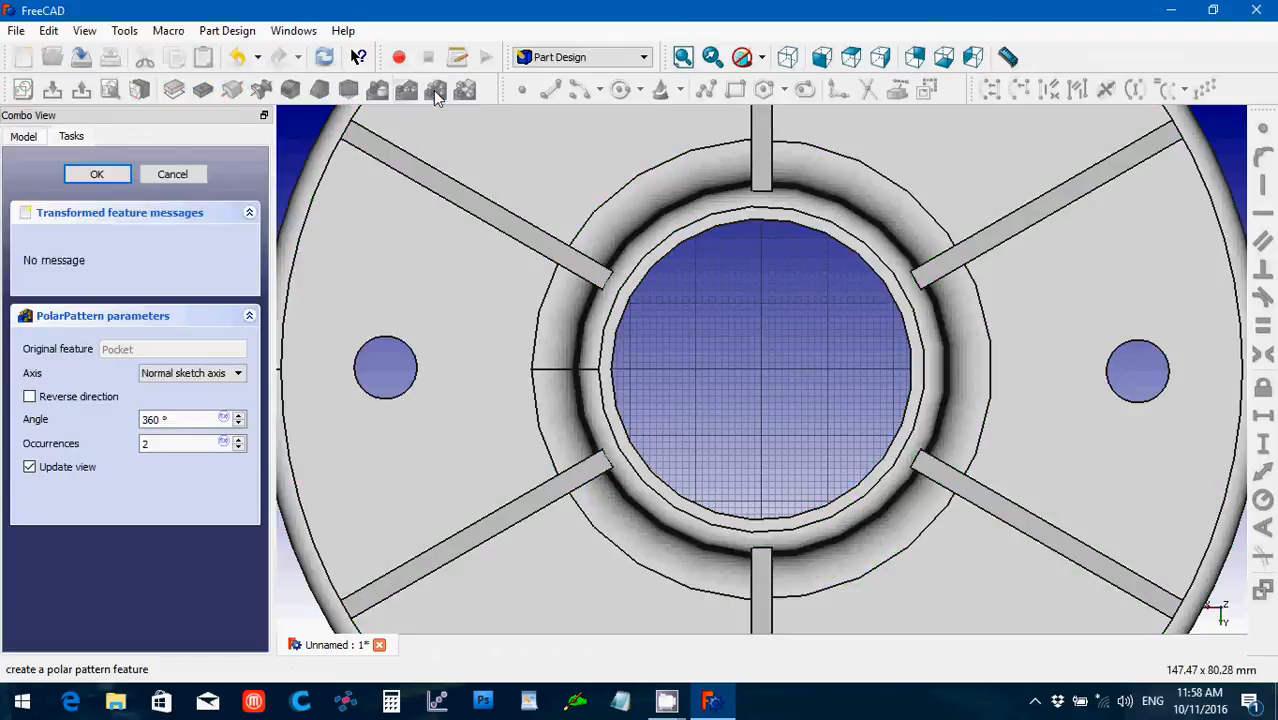
double_click(169, 441)
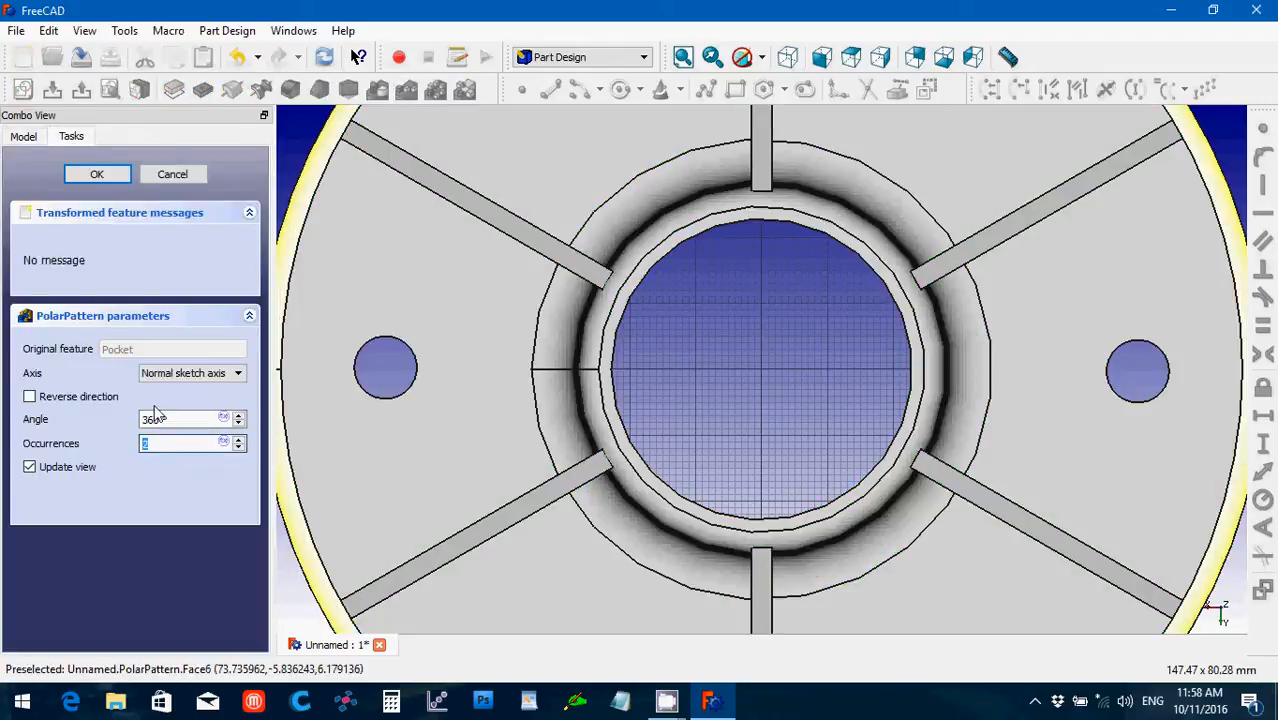
type("6")
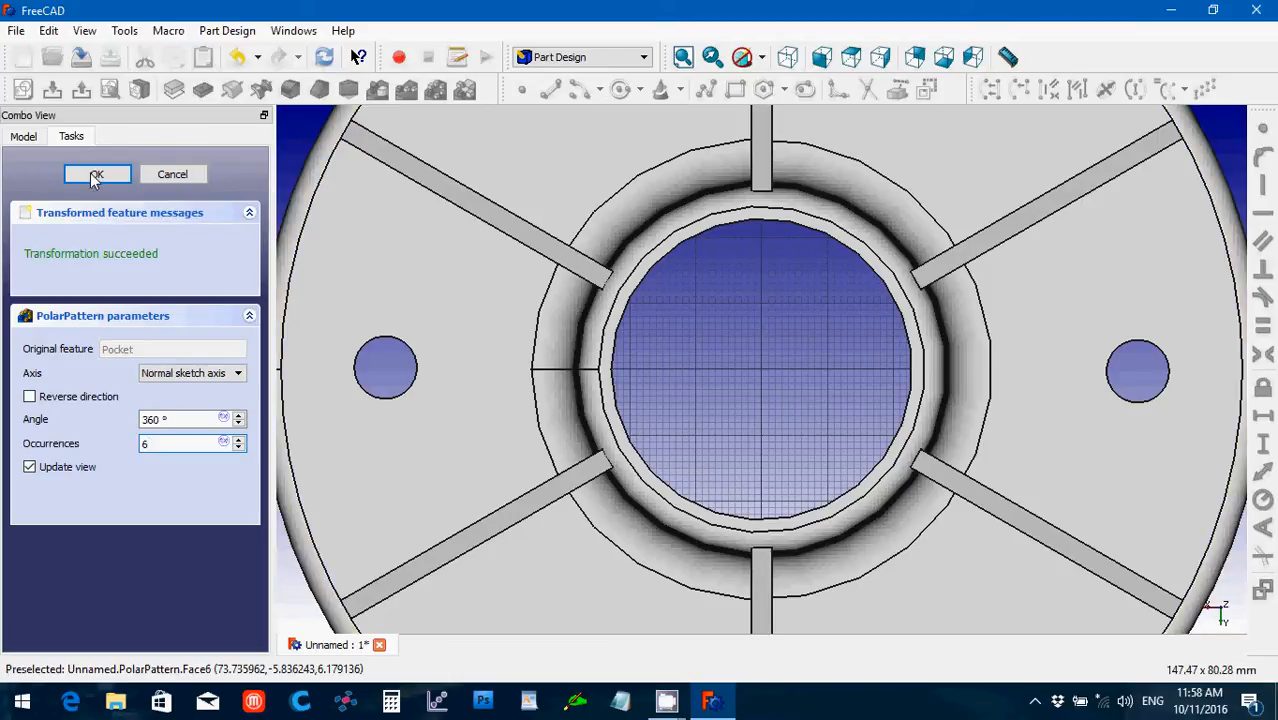
left_click(96, 175)
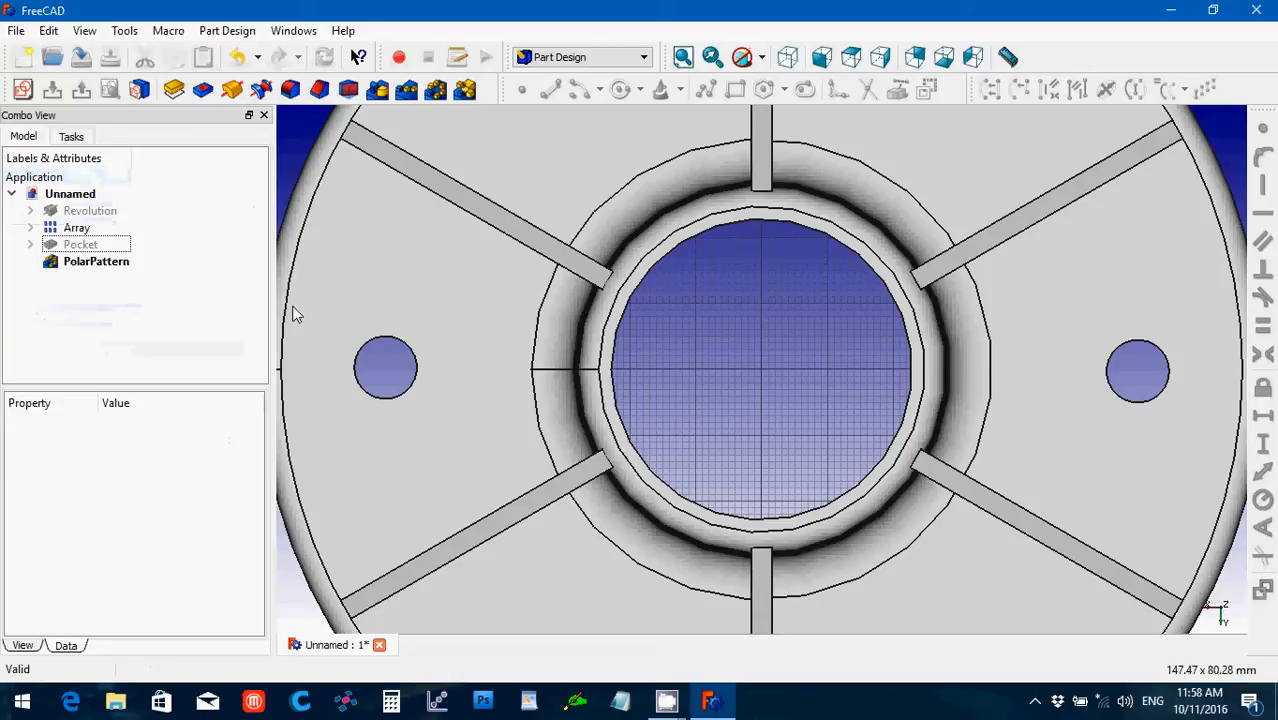
key("v")
key("f")
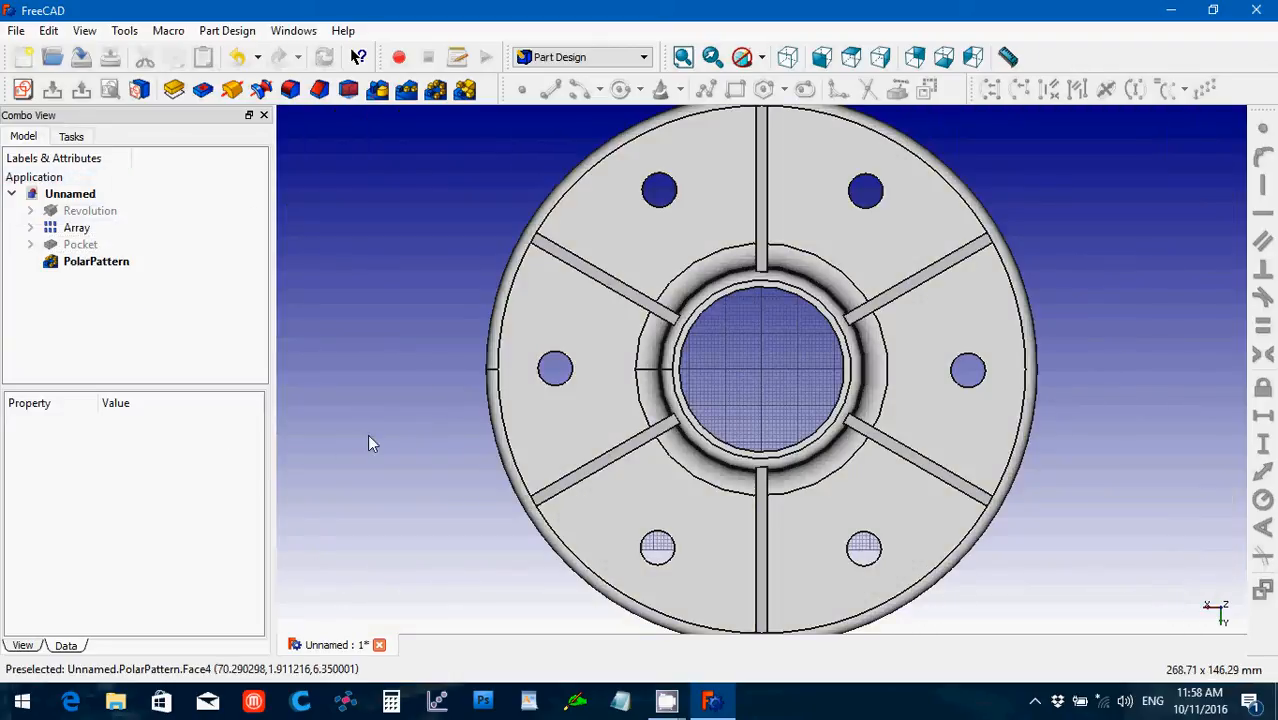
scroll(368, 438, "down", 1)
scroll(368, 438, "up", 1)
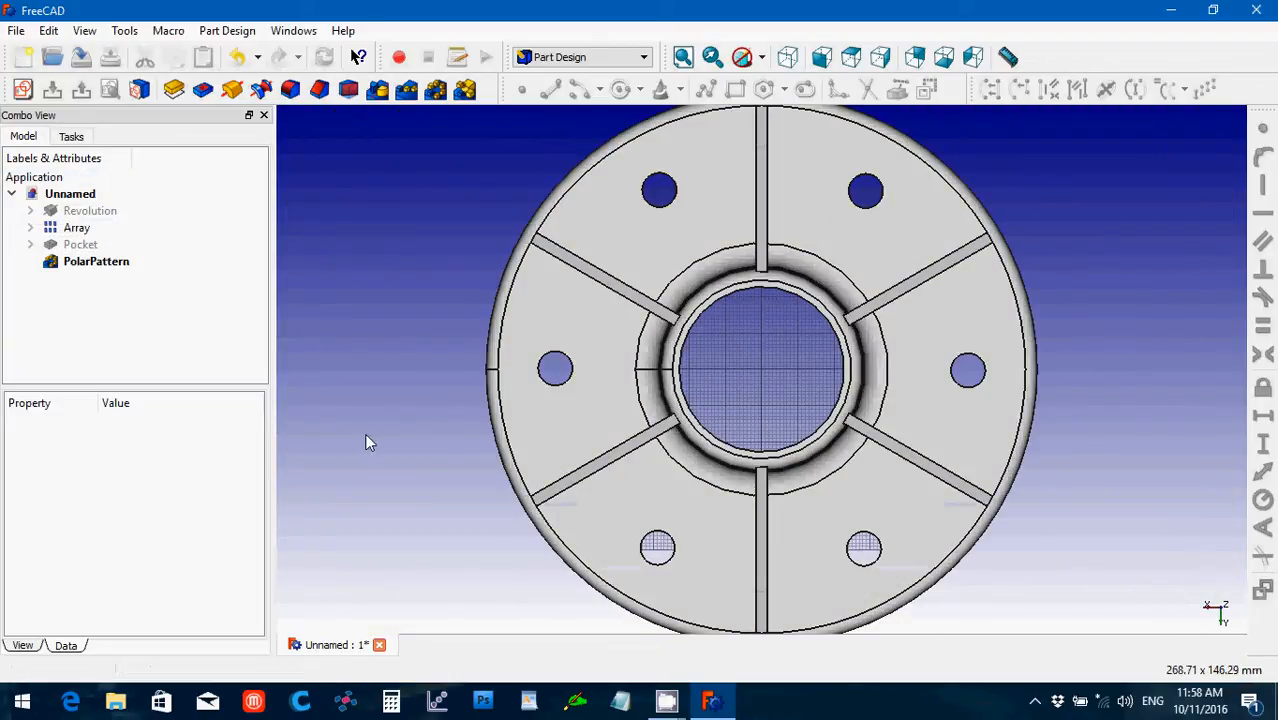
- Fuse the web array and the polar-patterned flange into one solid with a Boolean union in the Part workbench
left_click(788, 57)
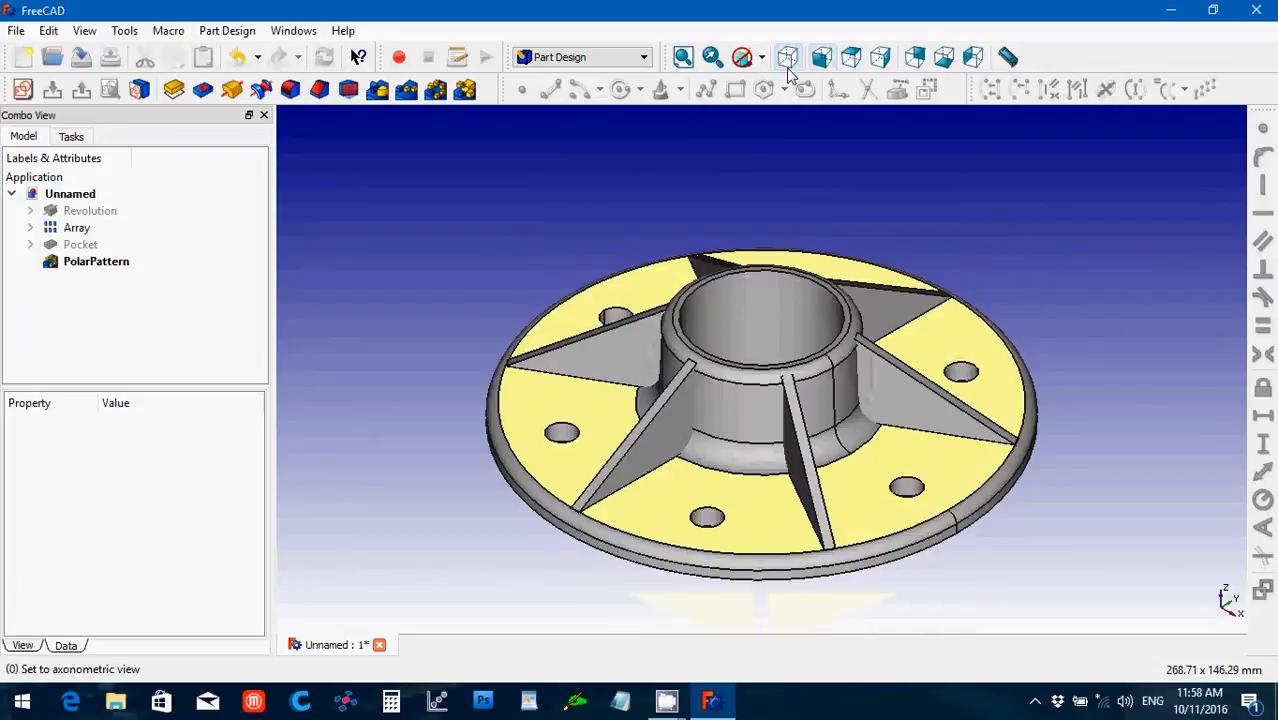
left_click(66, 230)
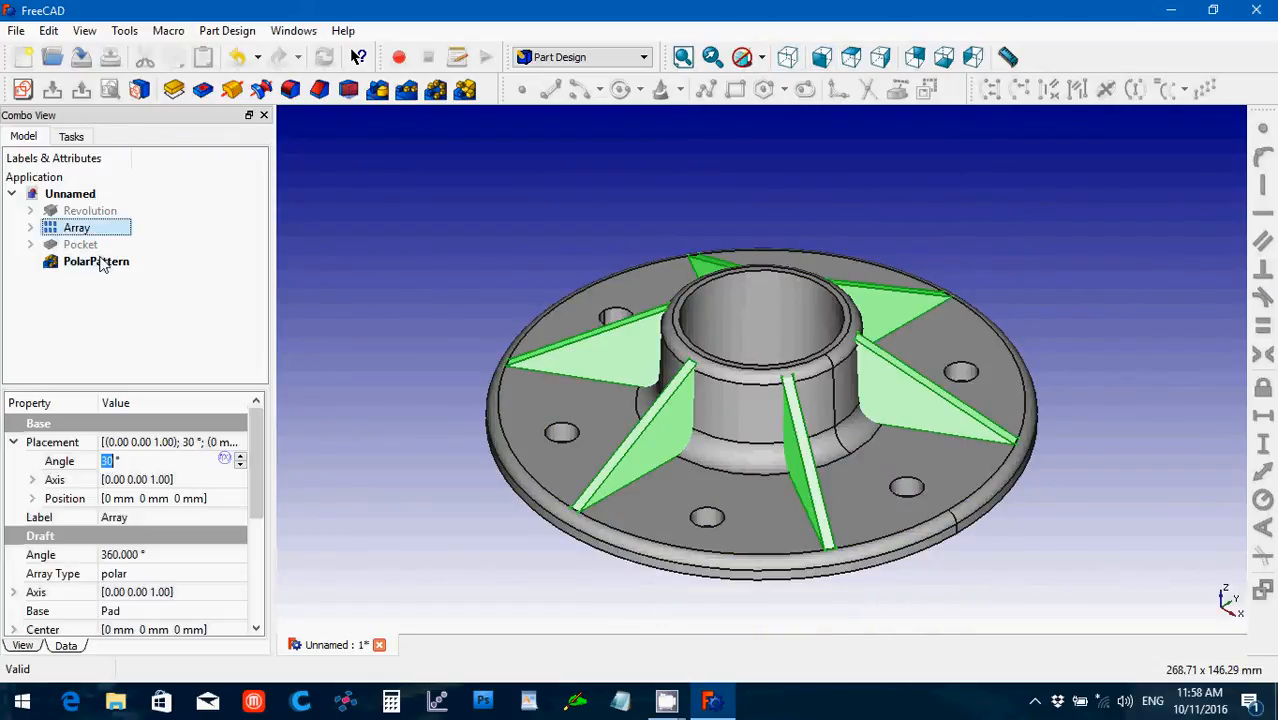
left_click(97, 261, "ctrl")
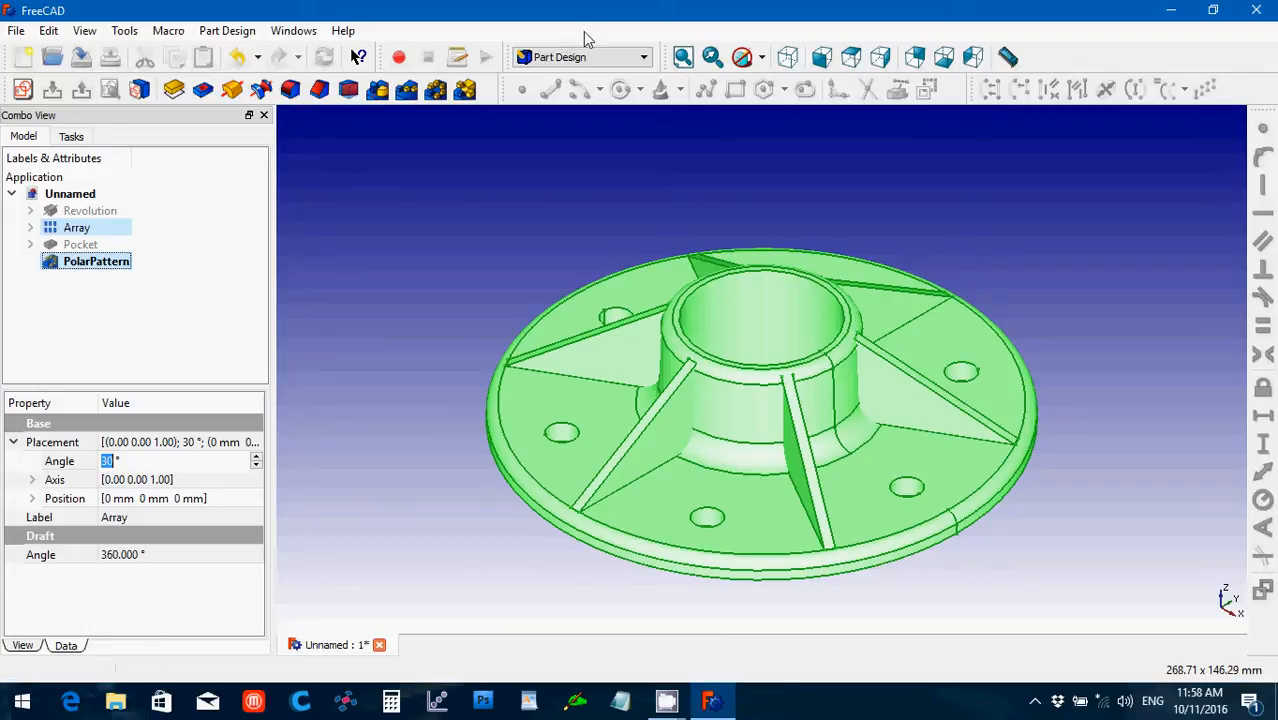
left_click(570, 60)
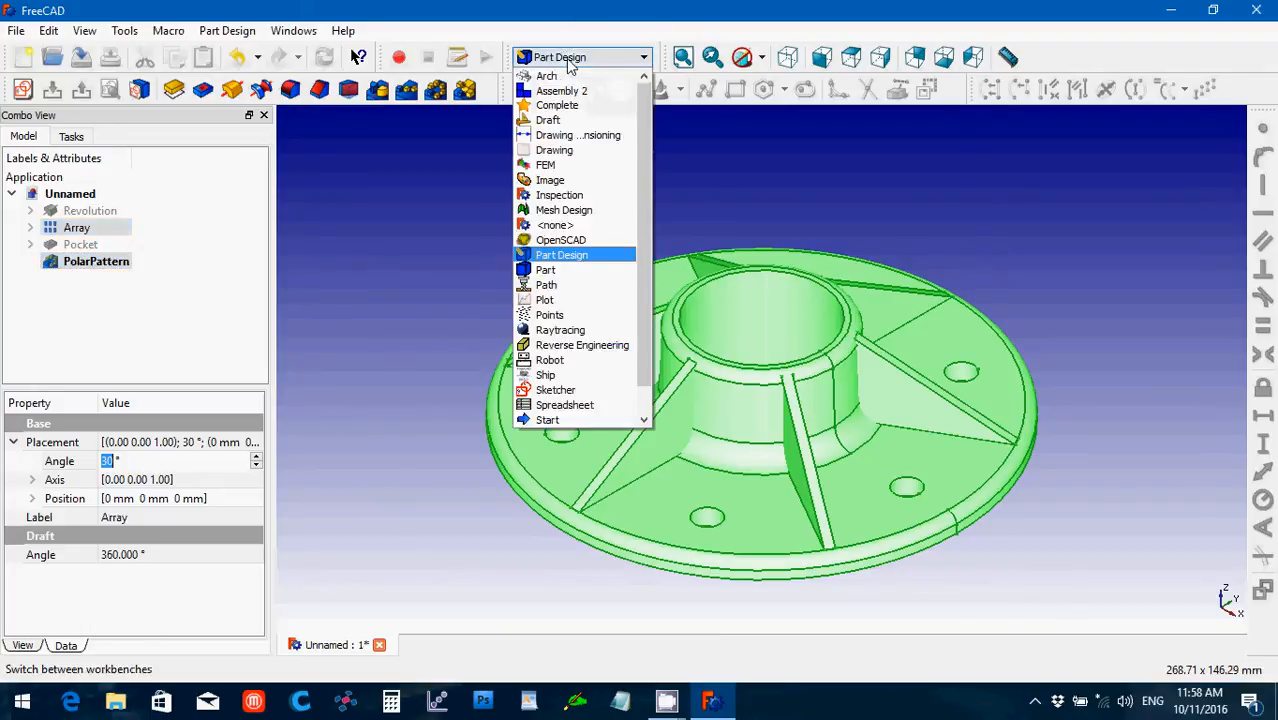
left_click(575, 272)
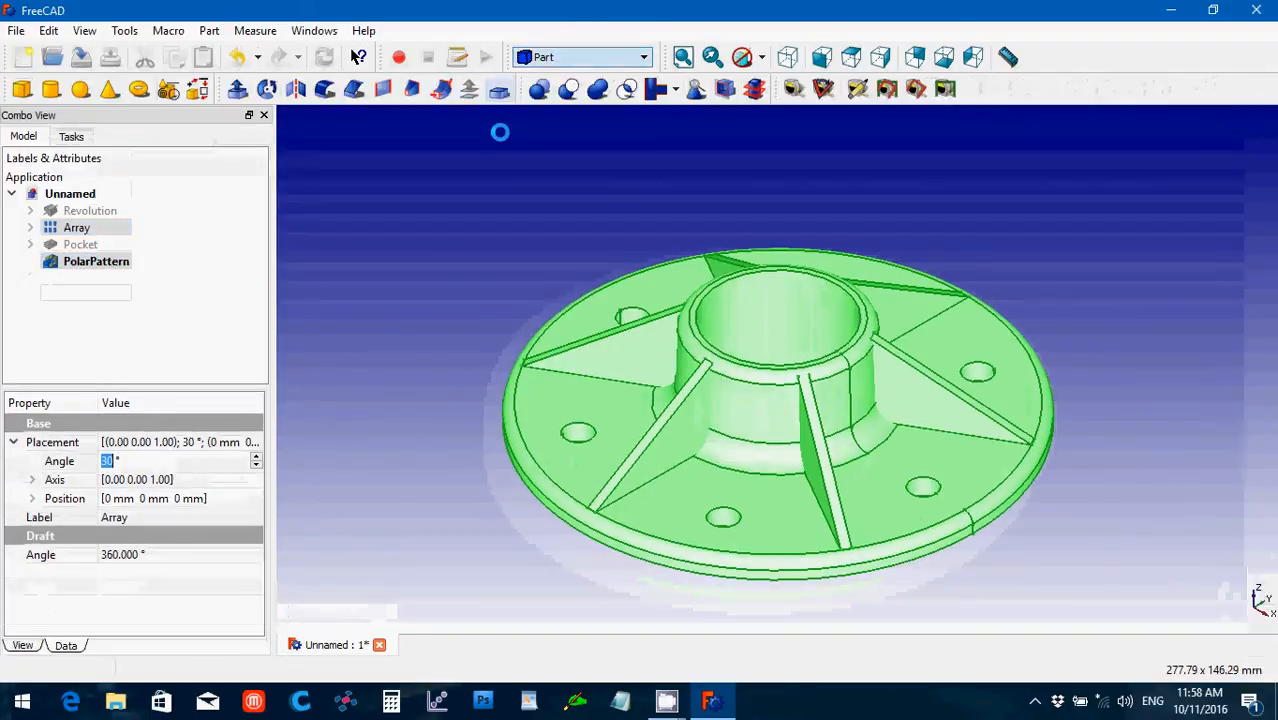
left_click(597, 91)
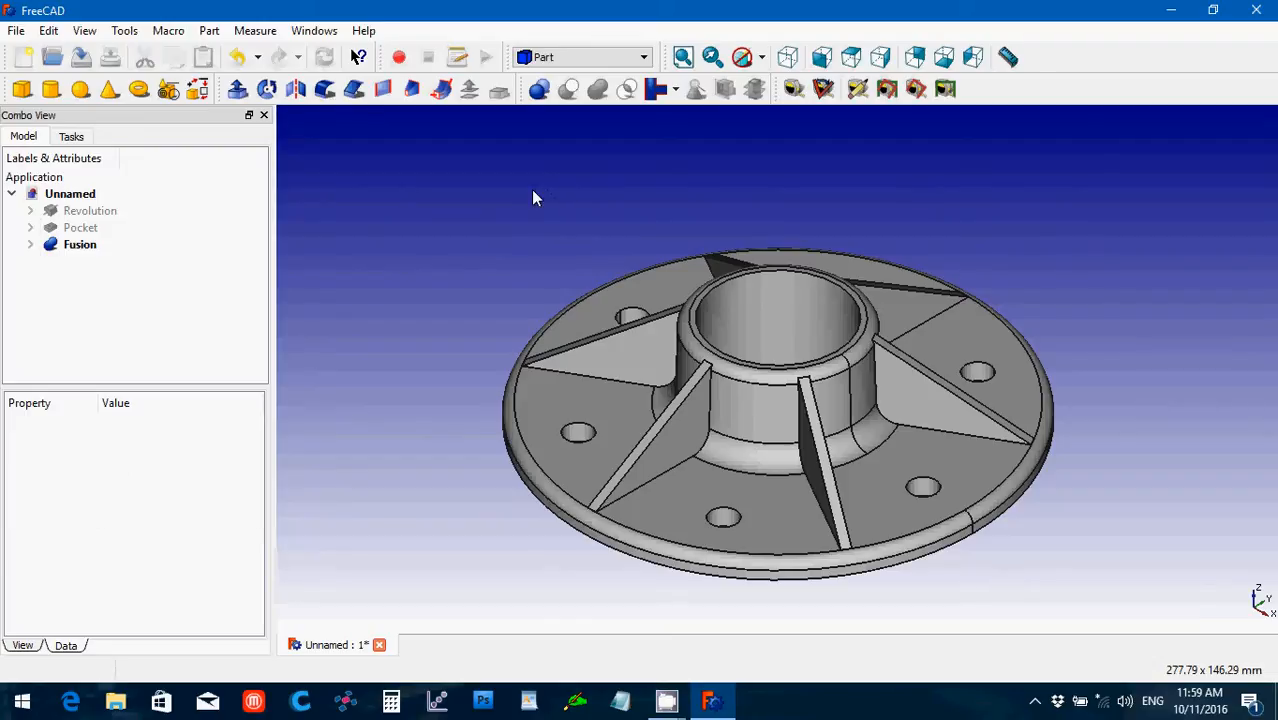
middle_click_drag(505, 248, 590, 259)
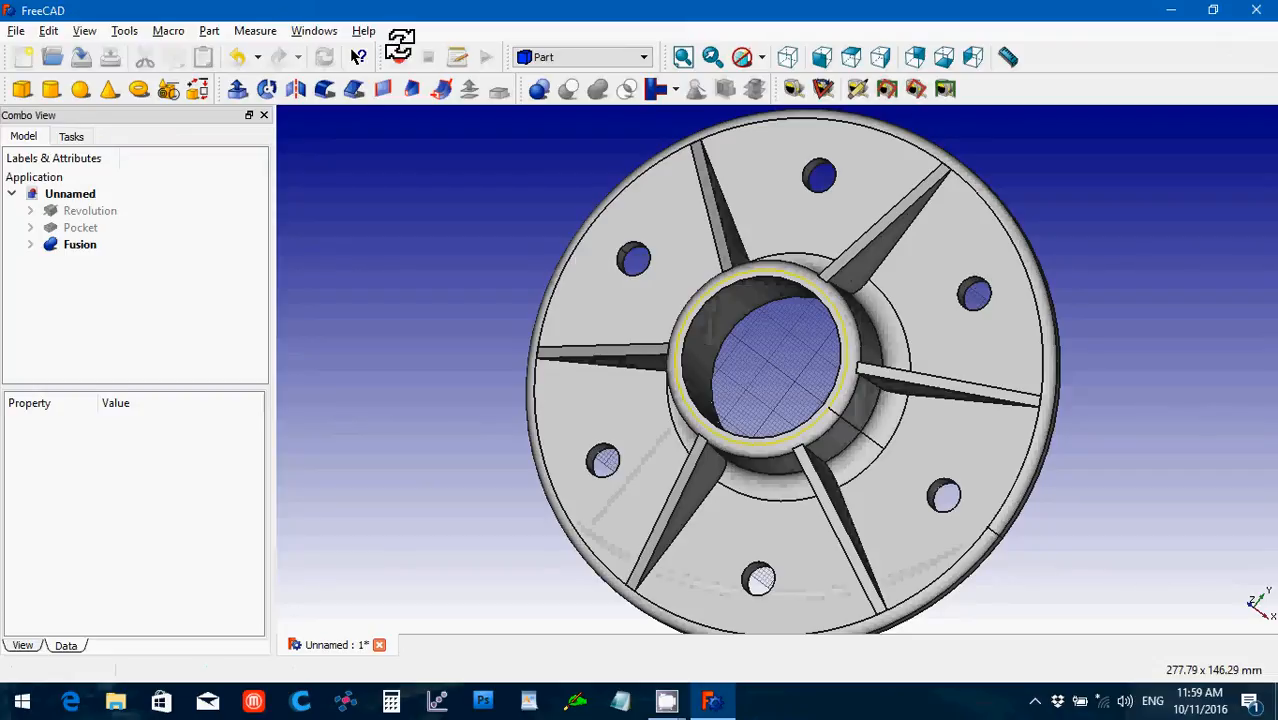
- Switch to the Draft workbench and turn off the grid display
left_click(580, 57)
left_click(548, 120)
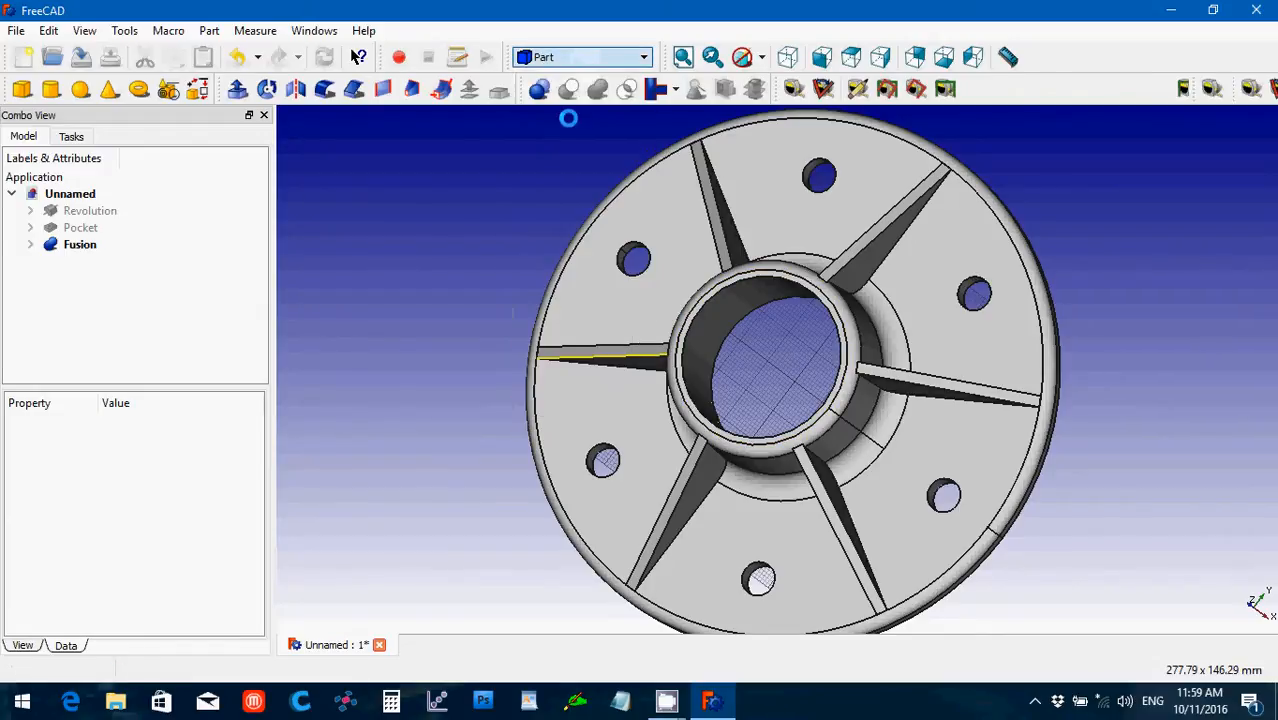
left_click(211, 30)
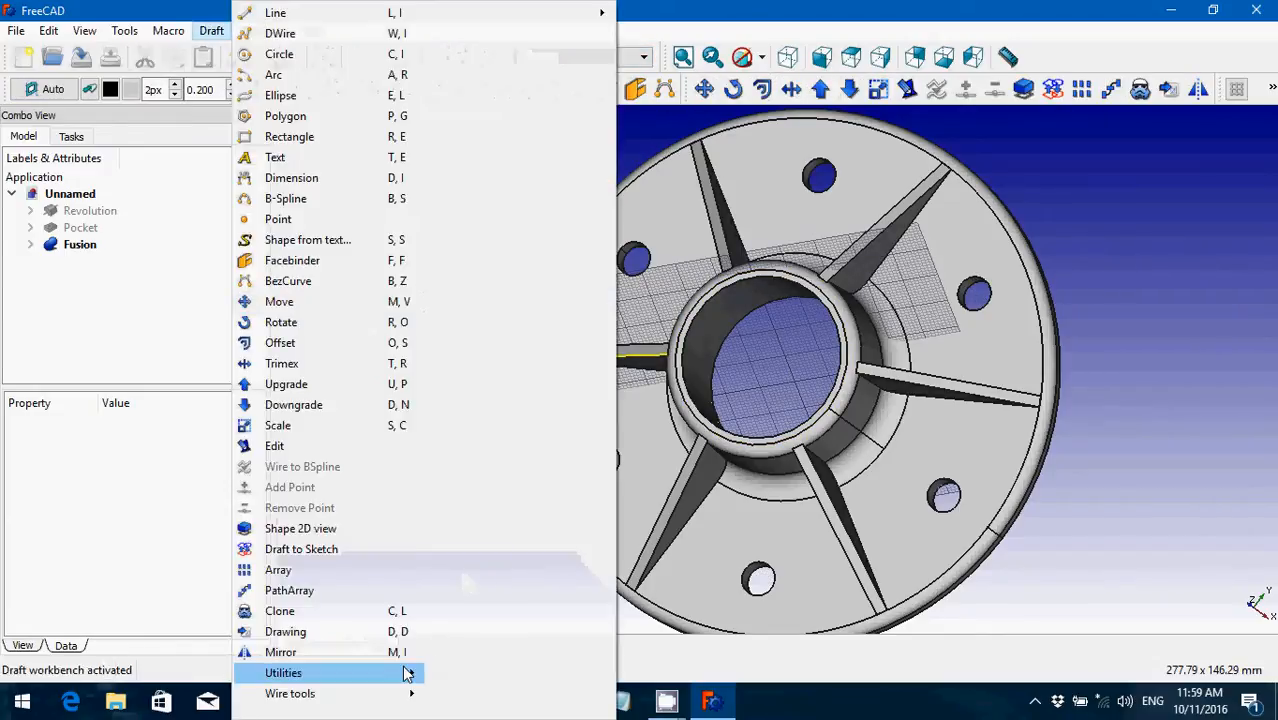
mouse_move(408, 673)
left_click(700, 699)
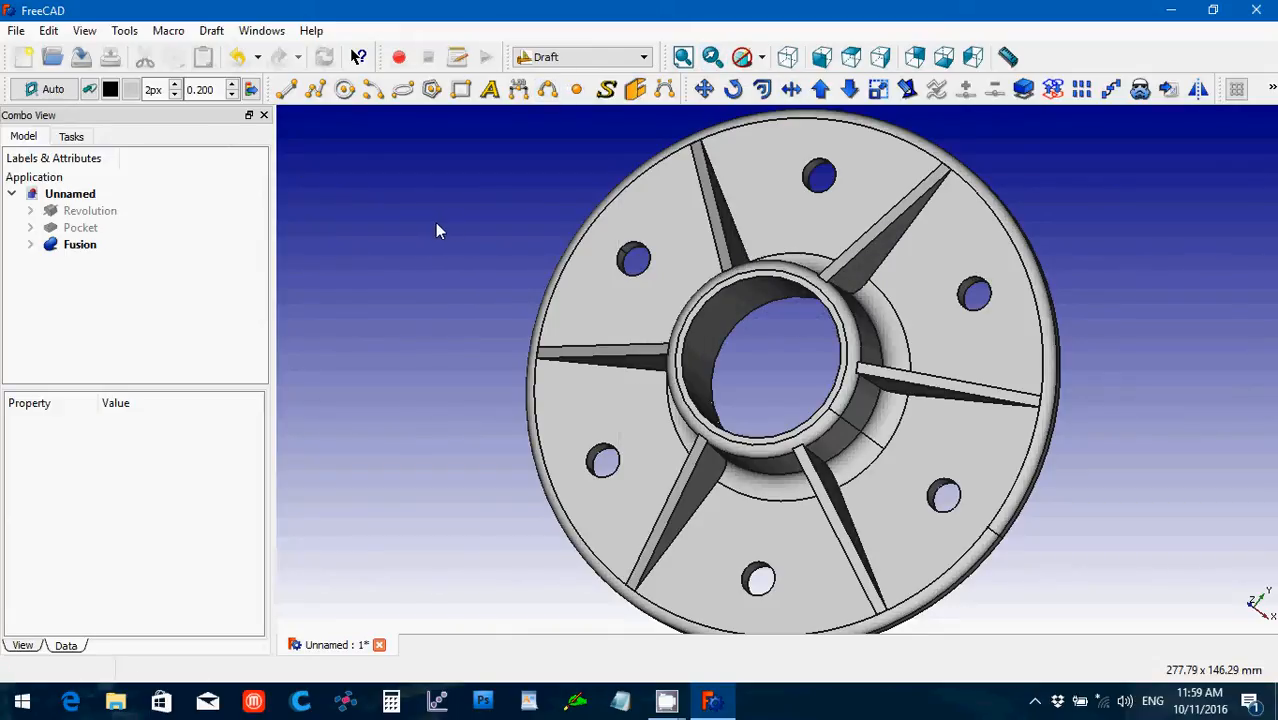
- Set the occurrences of the hole polar pattern inside the fusion to 3
left_click(30, 245)
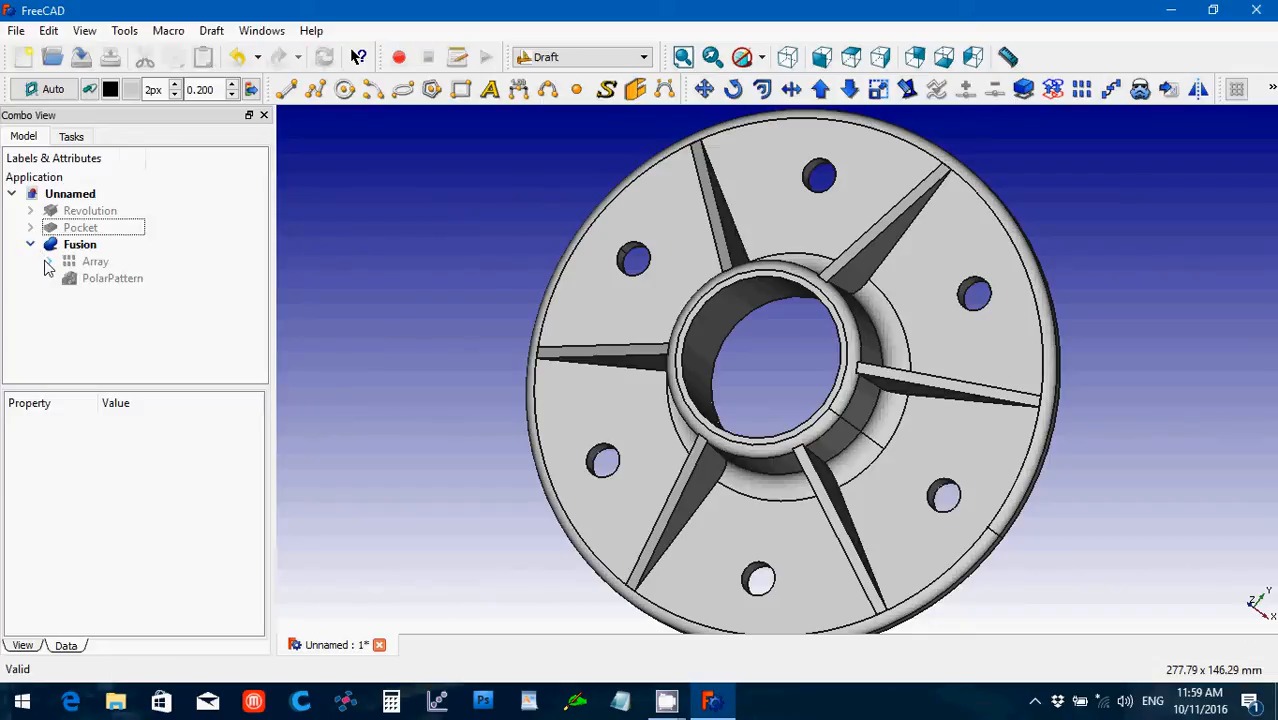
left_click(48, 262)
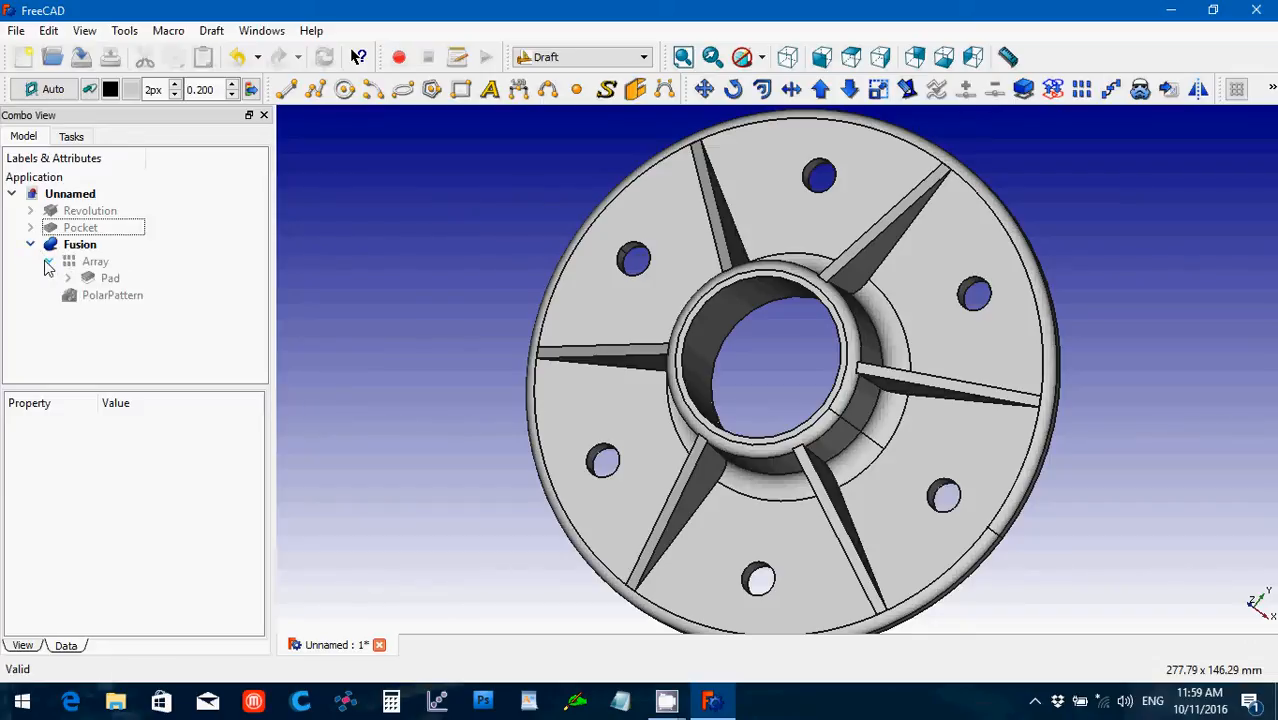
left_click(85, 299)
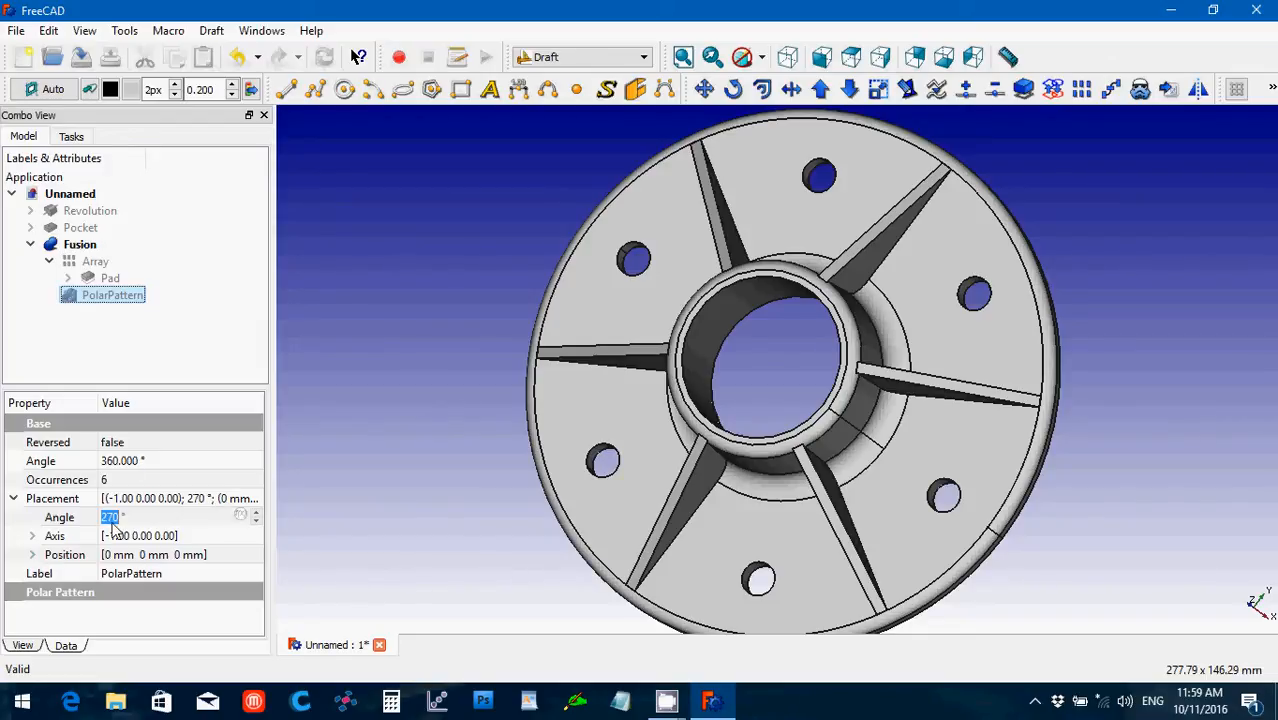
left_click(131, 477)
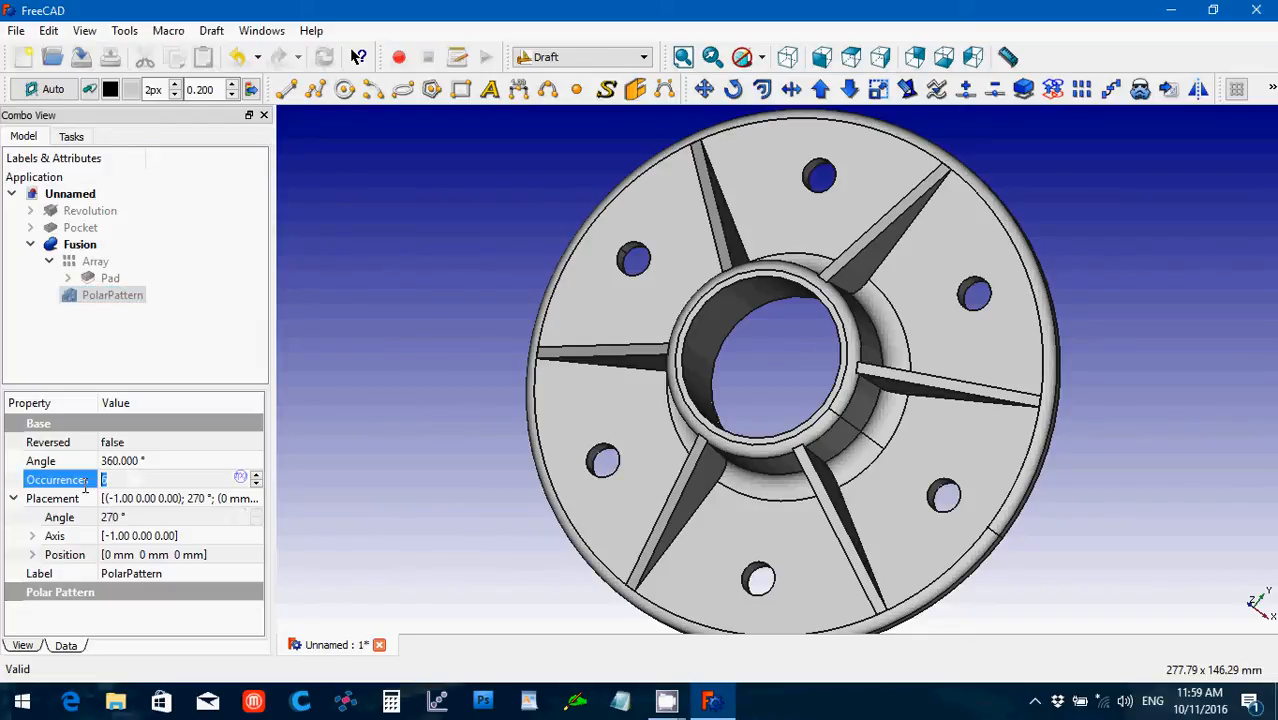
type("3")
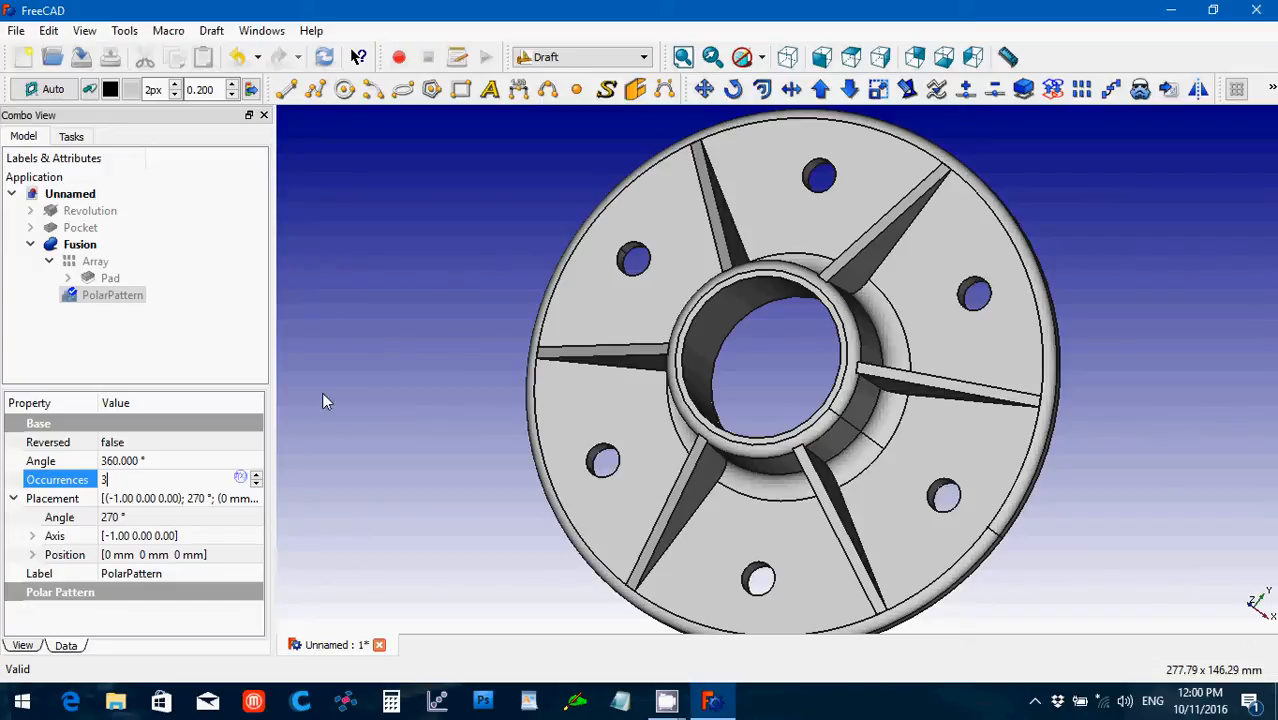
key("Return")
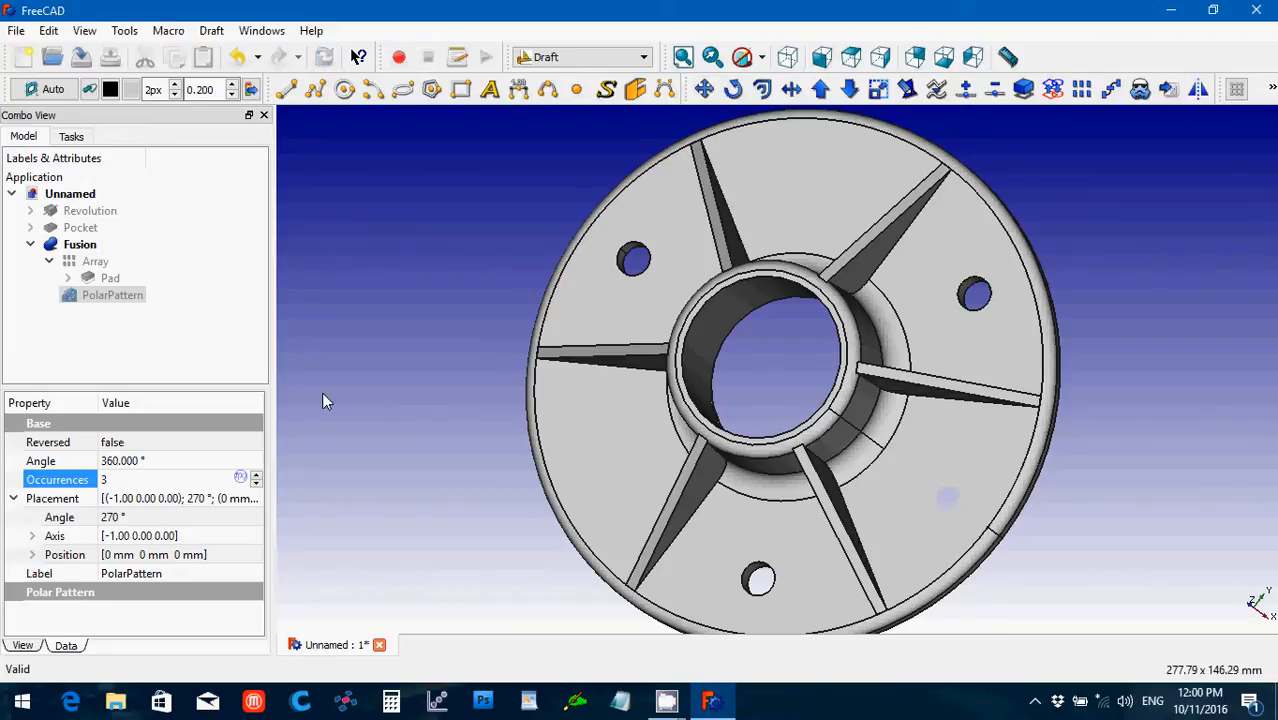
- Set the polar number of the web array inside the fusion to 3
left_click(51, 263)
left_click(68, 263)
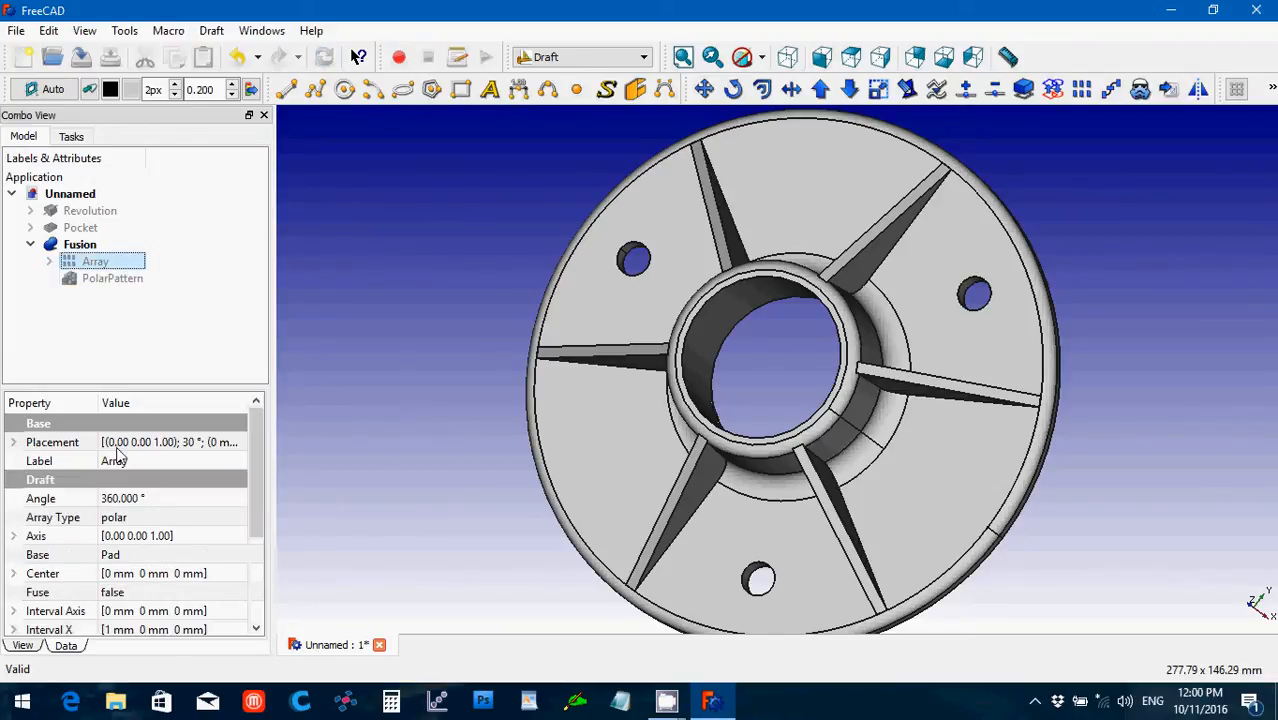
left_click_drag(257, 496, 249, 564)
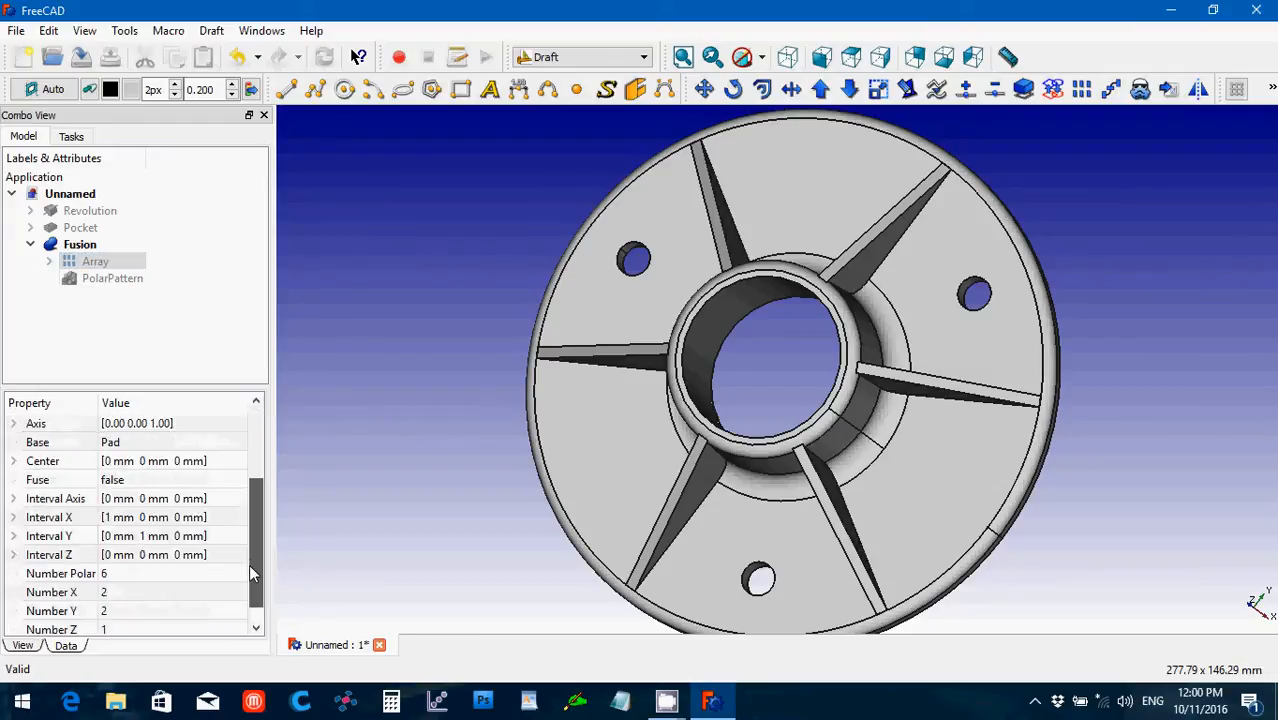
left_click(147, 573)
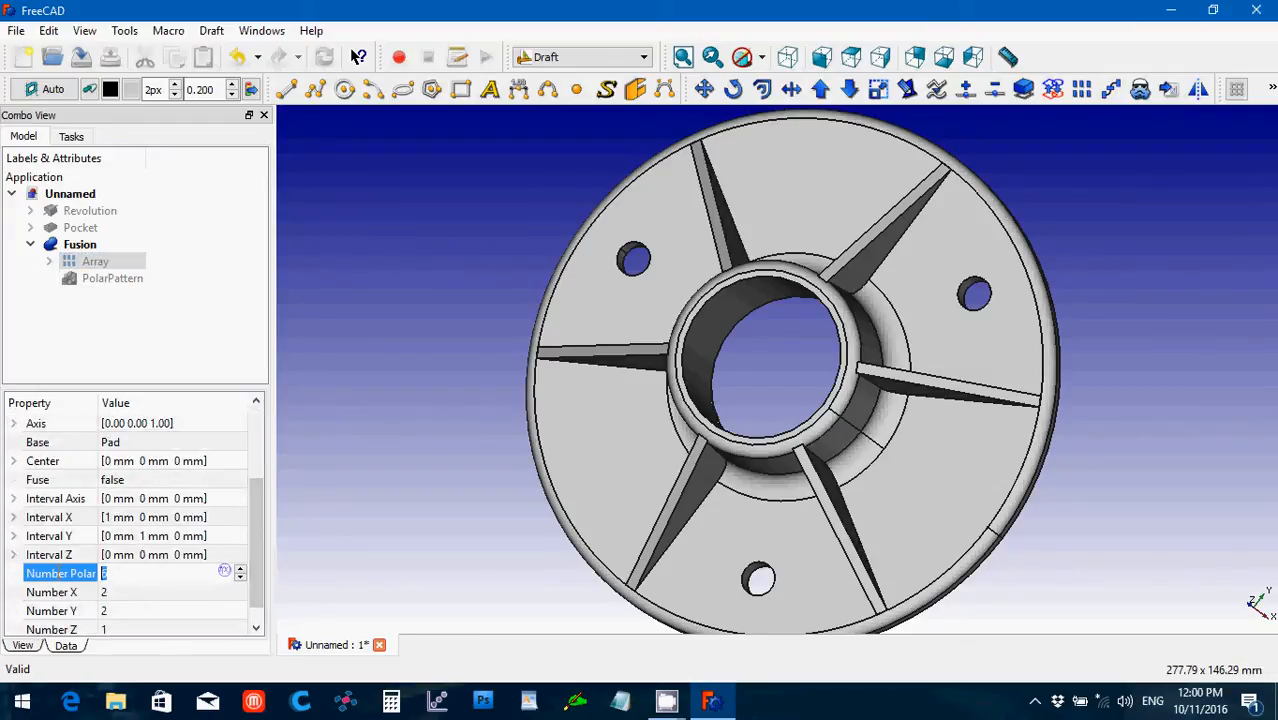
type("3")
key("Return")
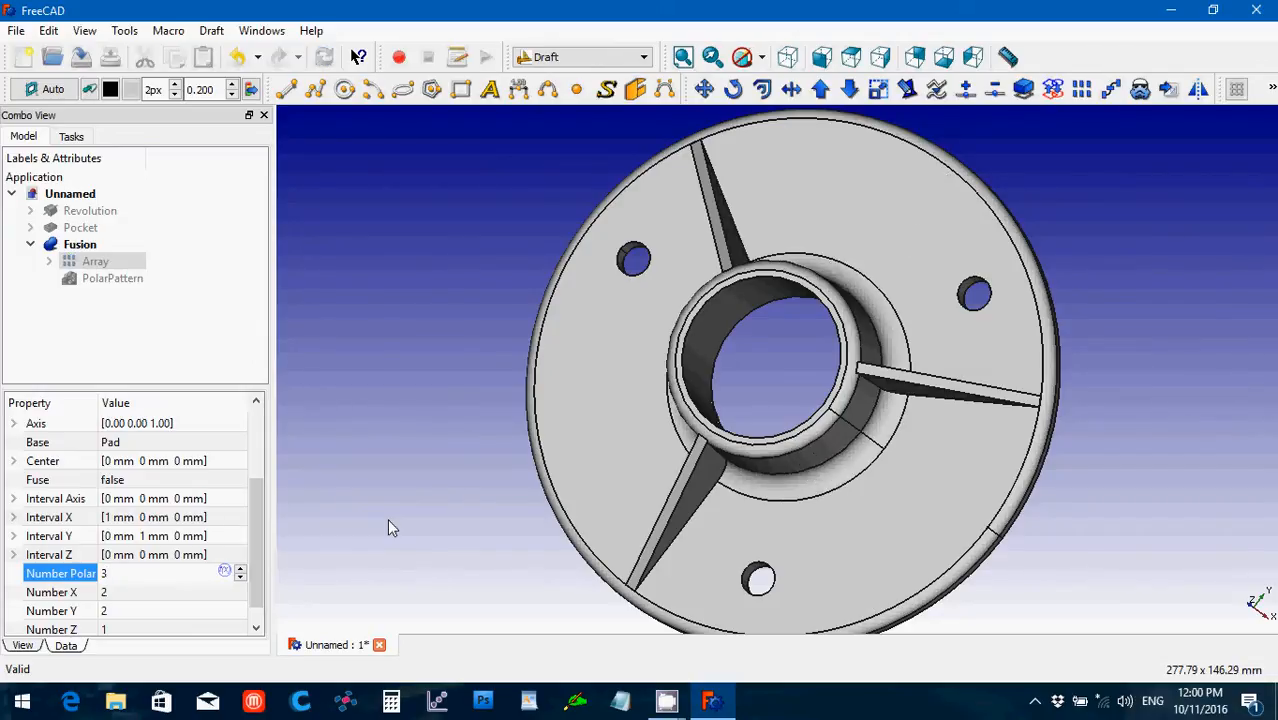
left_click(390, 528)
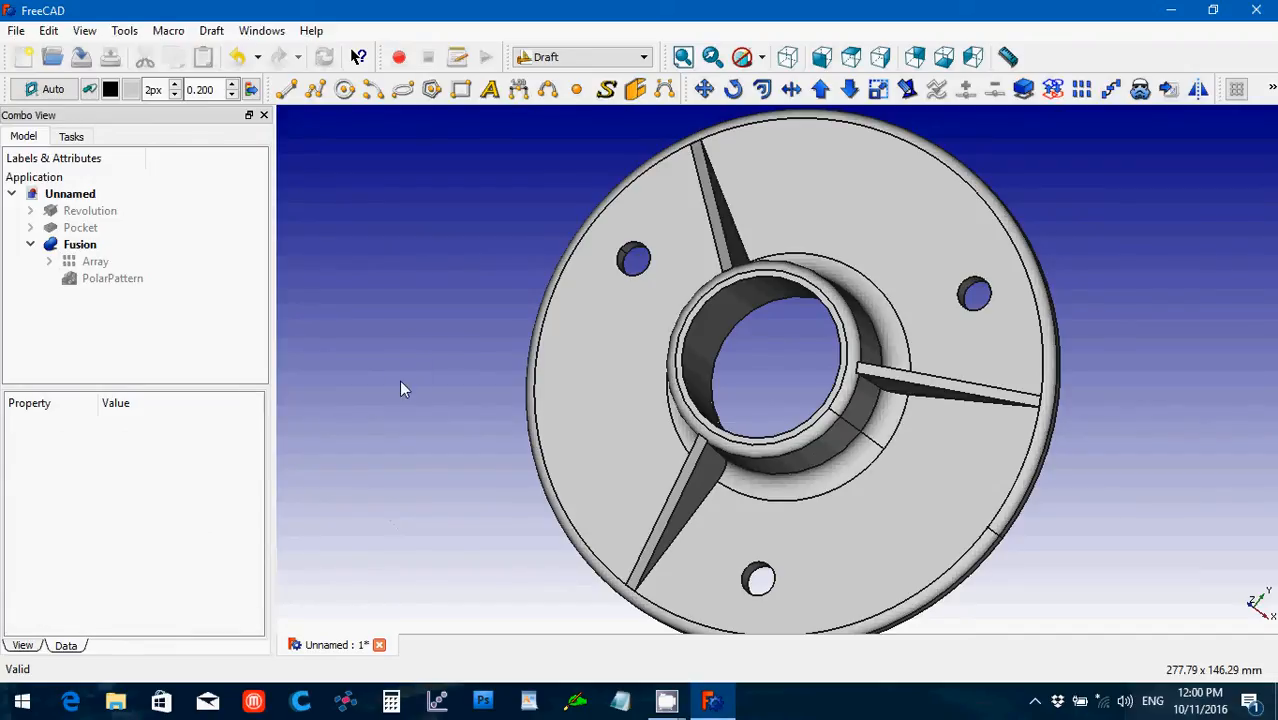
- Save the document as Ch5Flange in the SolidWorks2010Examples folder
middle_click_drag(399, 380, 514, 525)
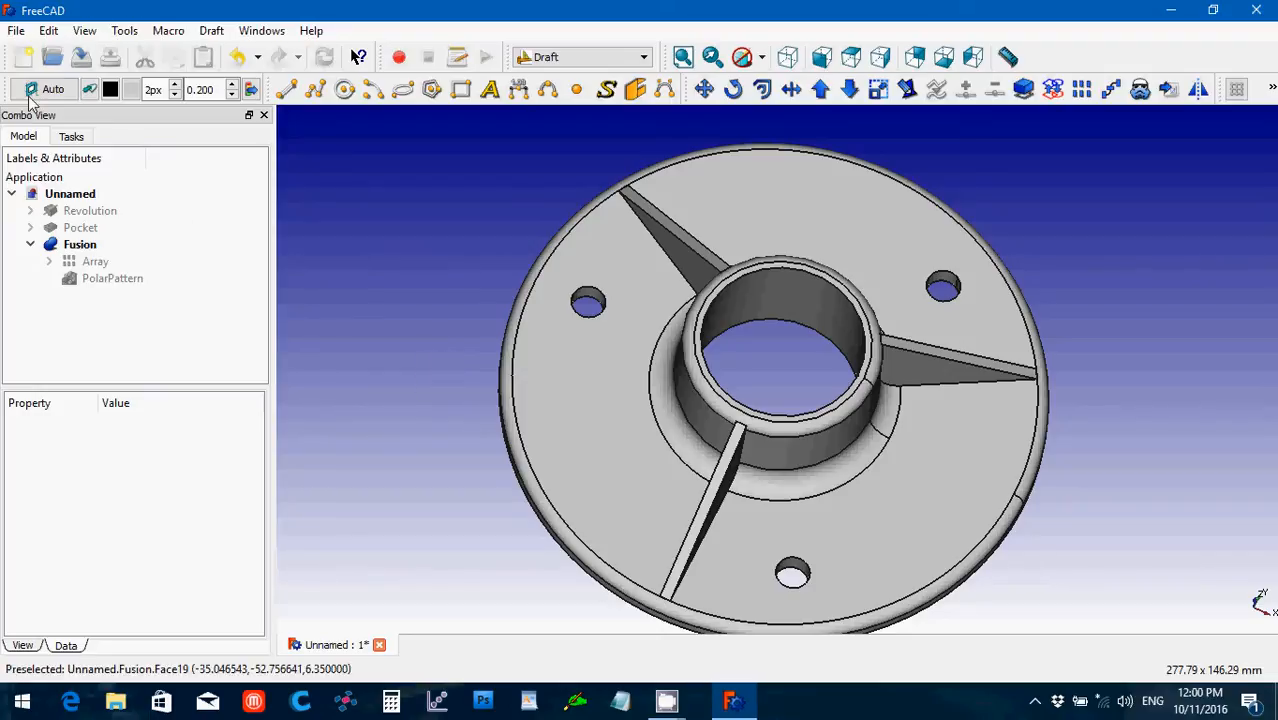
left_click(16, 30)
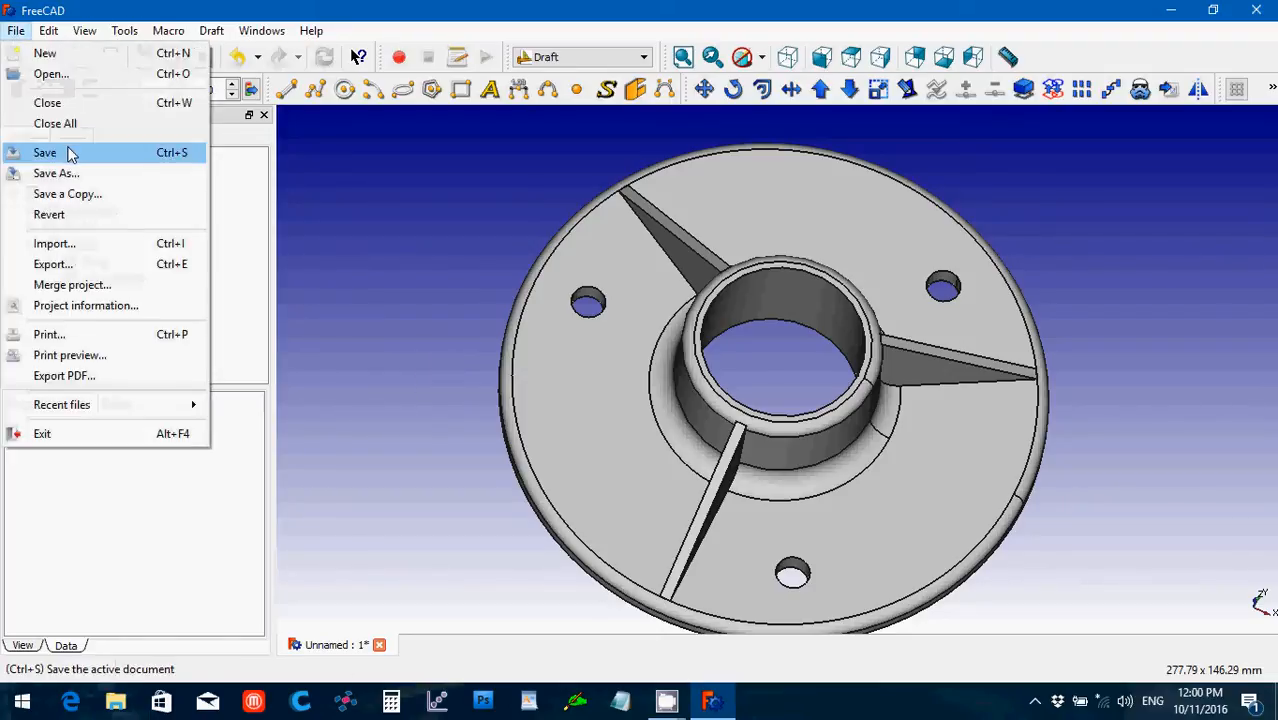
left_click(70, 153)
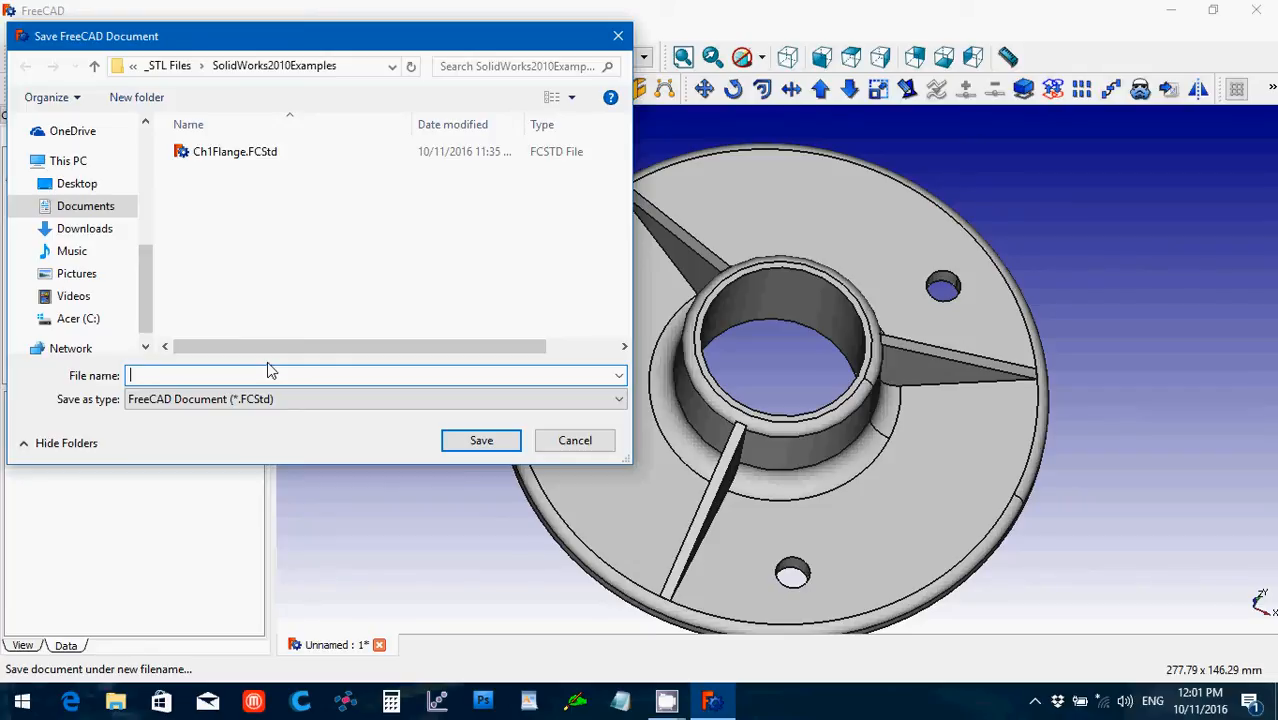
type("Ch")
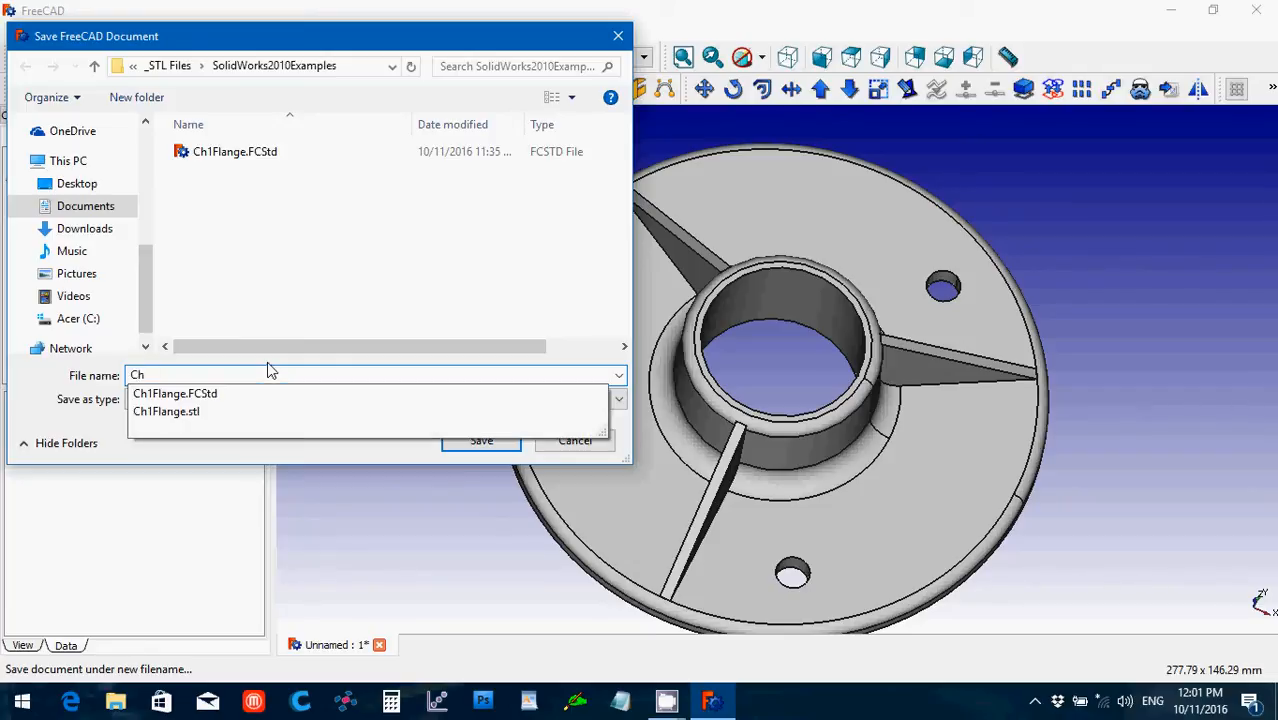
type("5Flange")
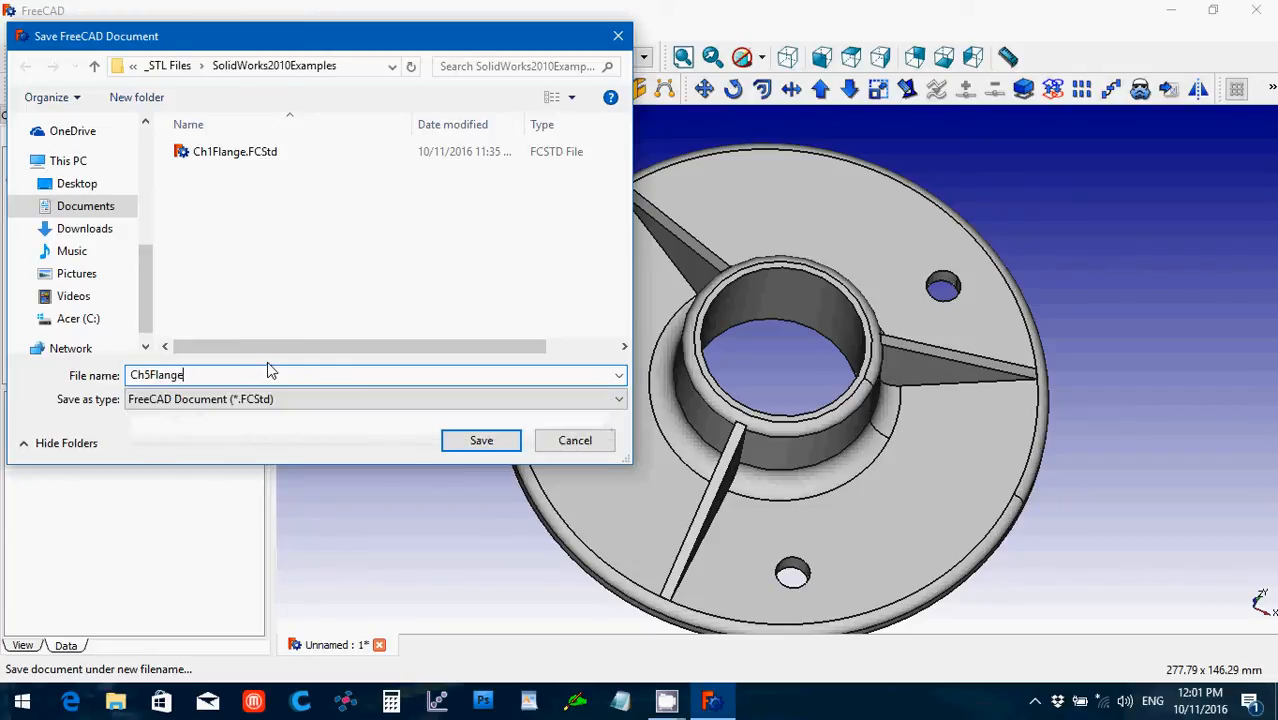
key("Return")
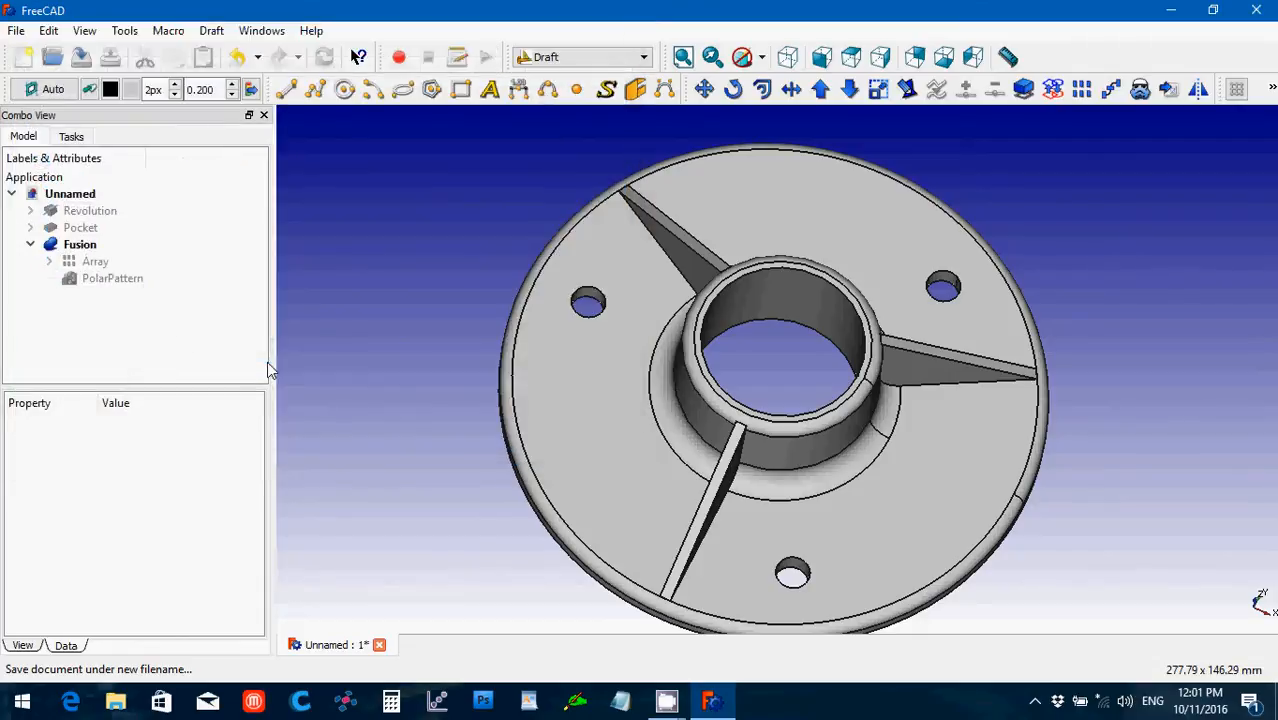
- Export the Fusion object as an STL mesh named Ch5Flange in the SolidWorks2010Examples folder of _STL Files
left_click(28, 246)
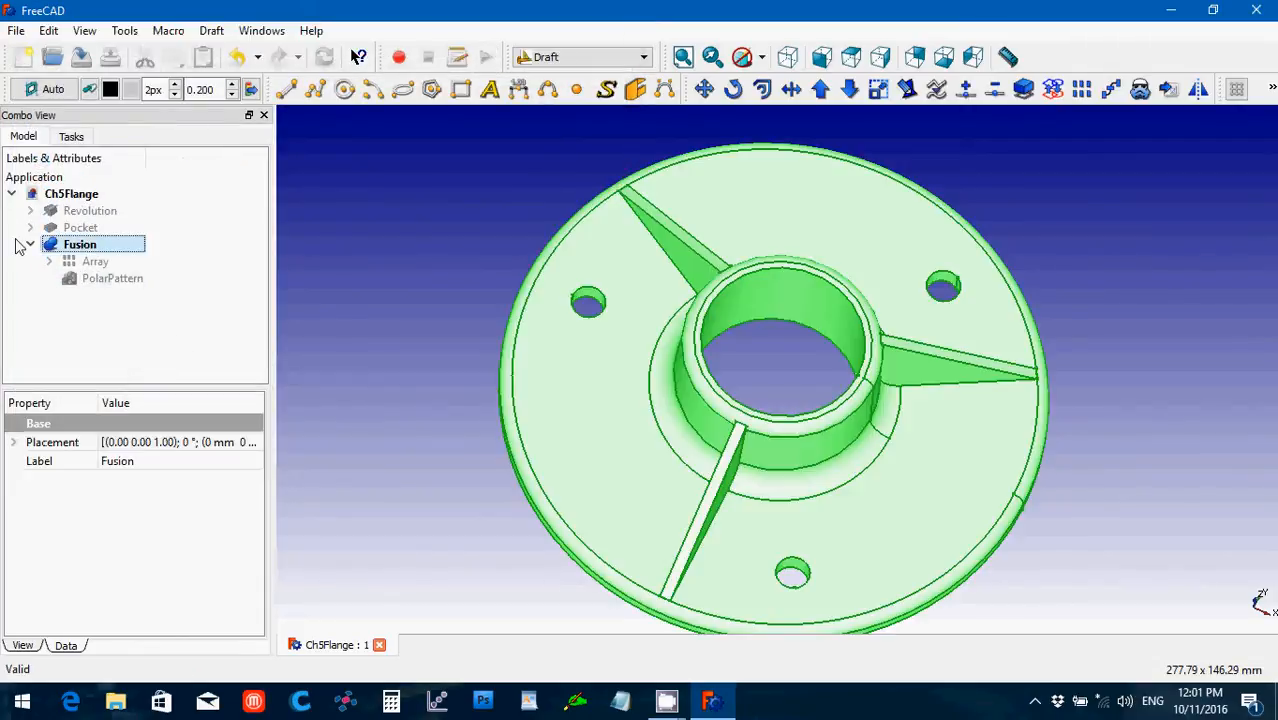
left_click(30, 245)
left_click(16, 30)
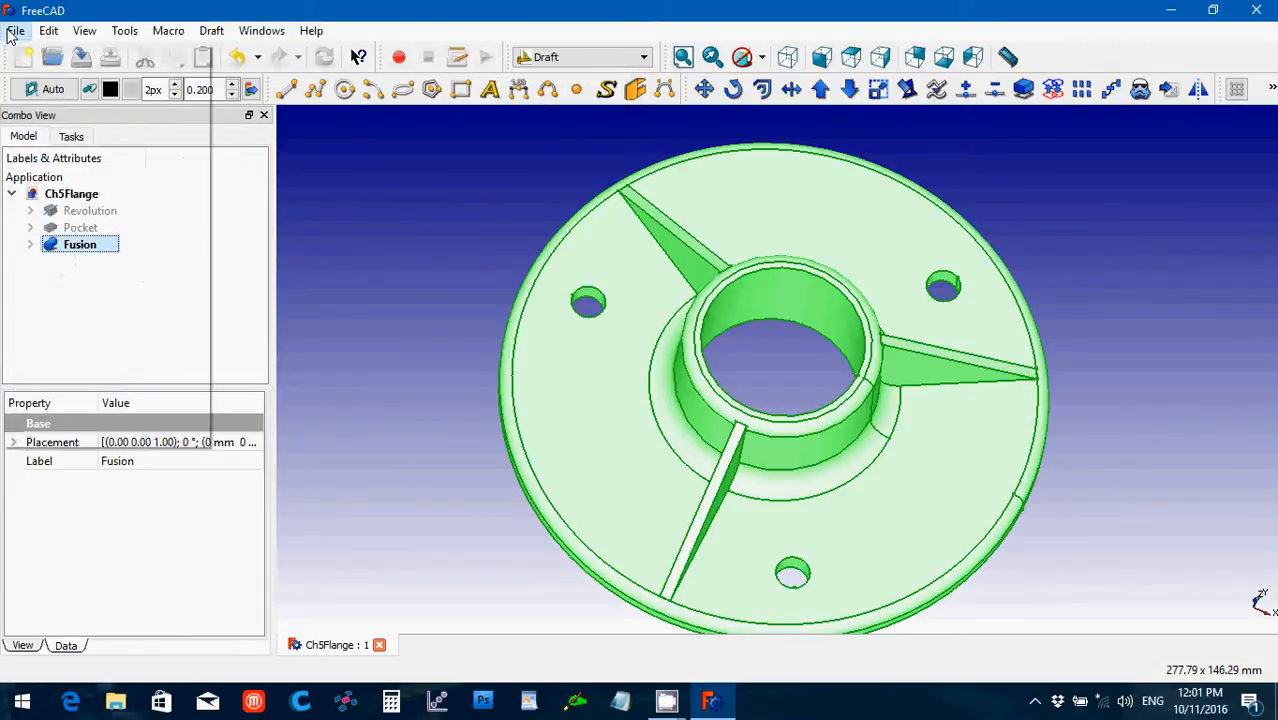
left_click(123, 264)
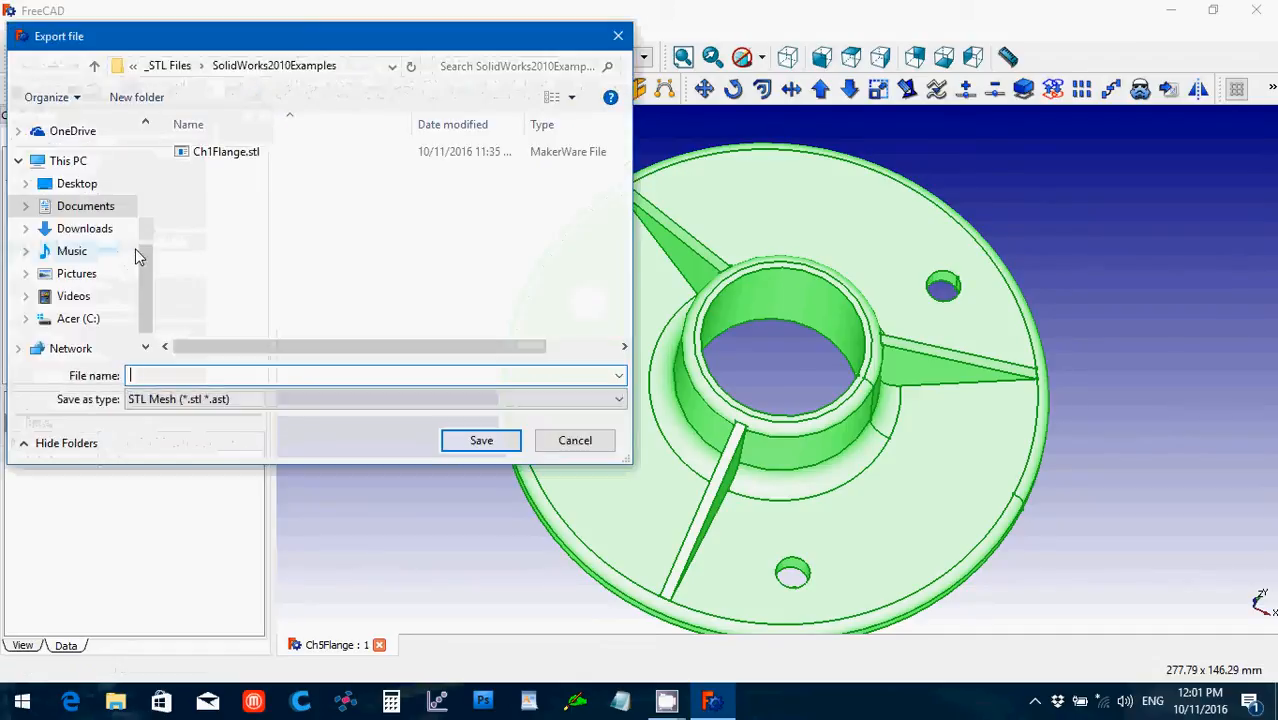
type("Ch5")
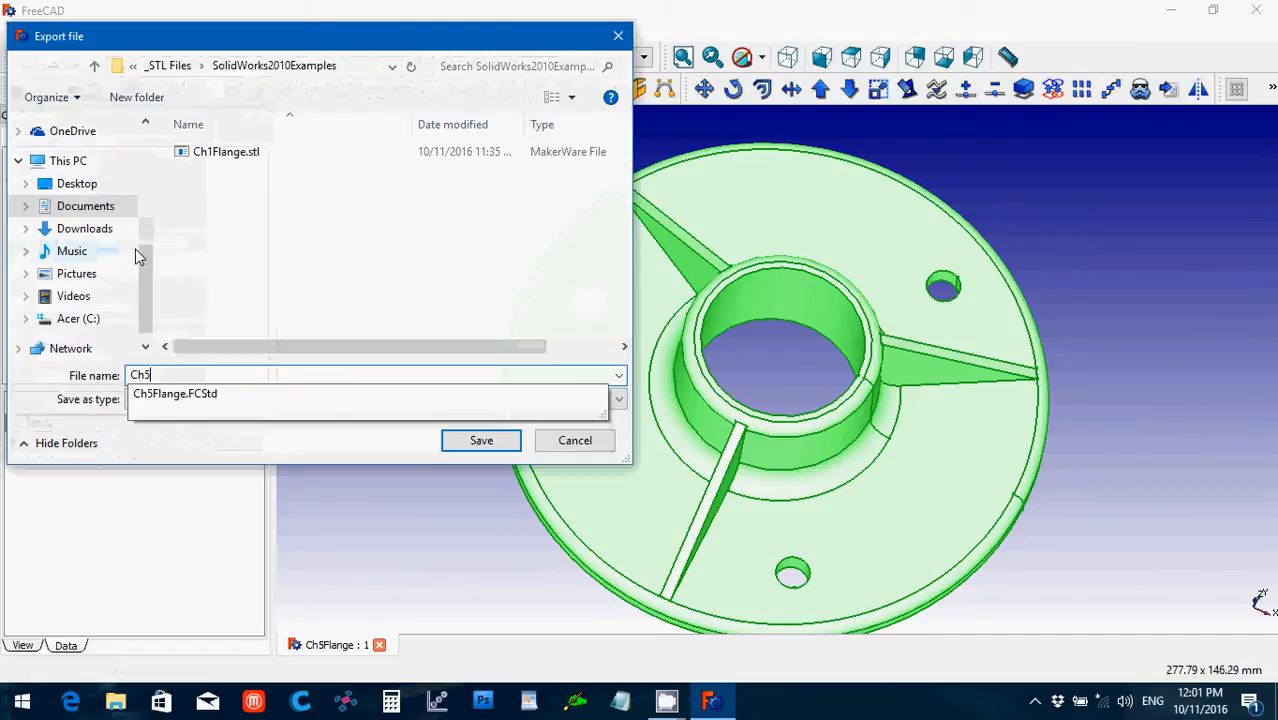
type("Flange")
key("Return")
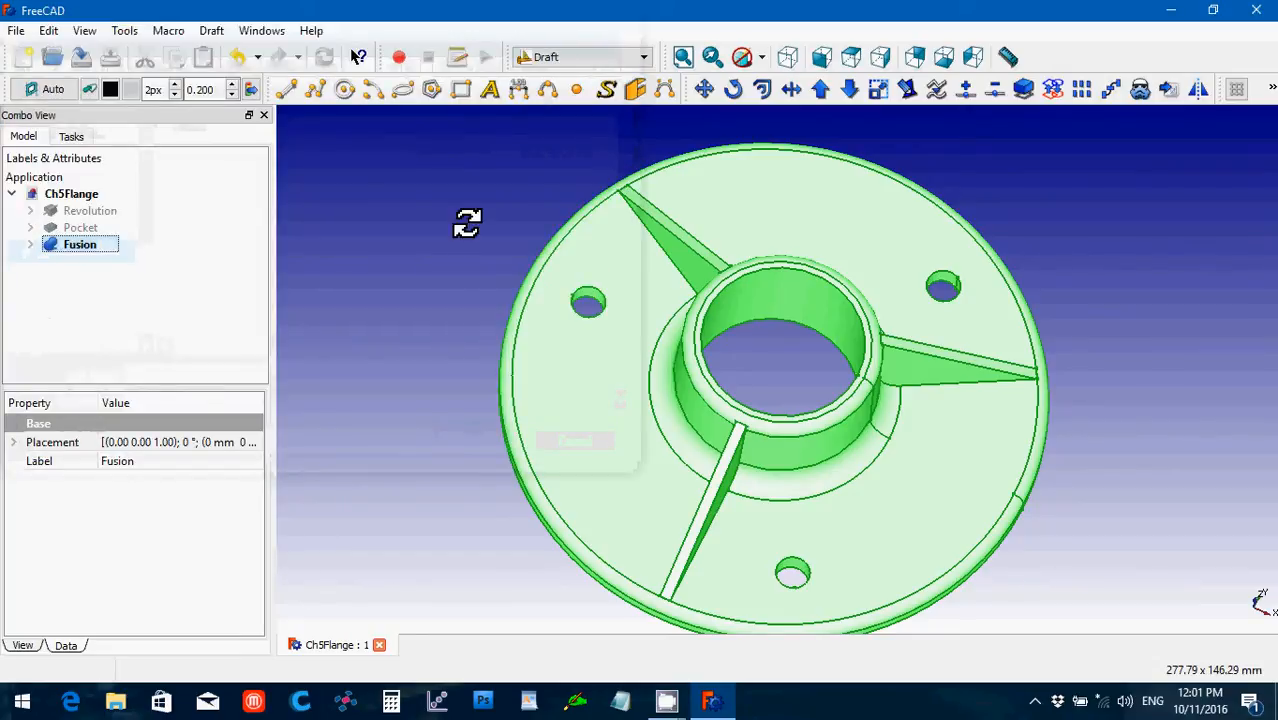
left_click(418, 428)
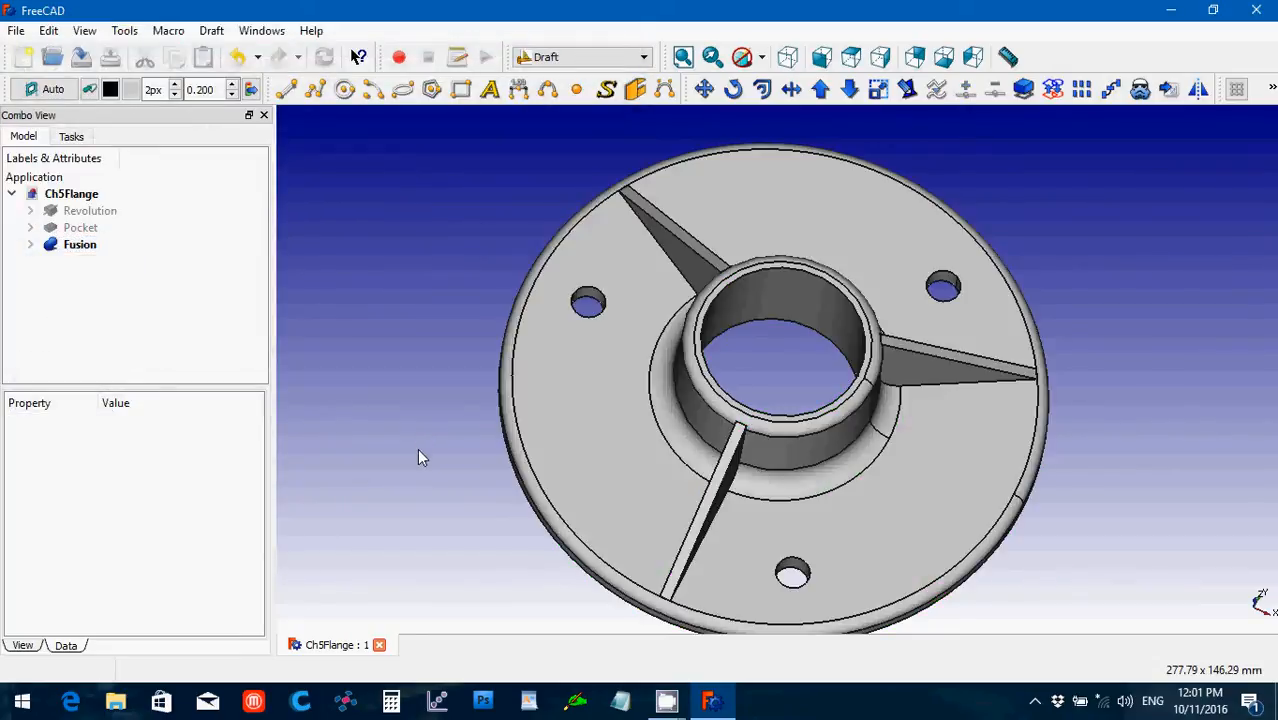
mouse_move(485, 403)
middle_mouse_down()
mouse_move(533, 411)
mouse_move(556, 286)
mouse_move(742, 263)
mouse_move(916, 289)
mouse_move(776, 297)
mouse_move(471, 391)
middle_mouse_up()
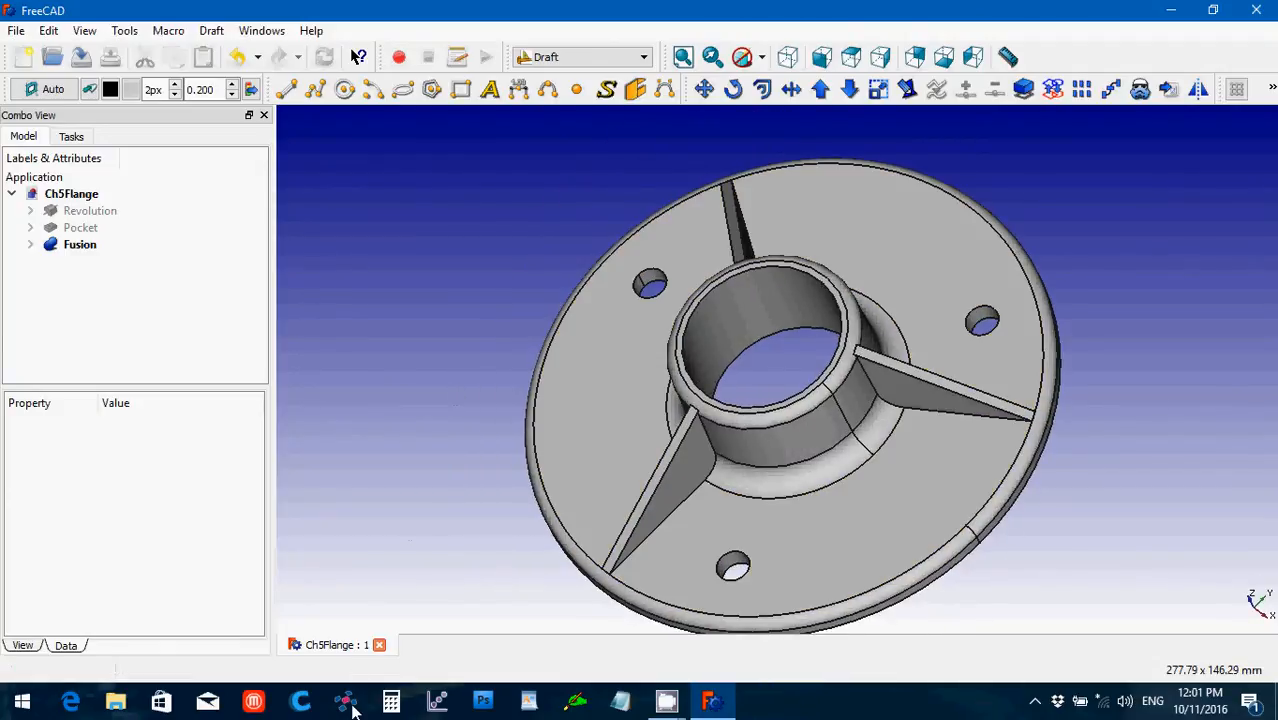
- Switch to netfabb Basic, accepting its terms of usage and postponing the registration
left_click(347, 706)
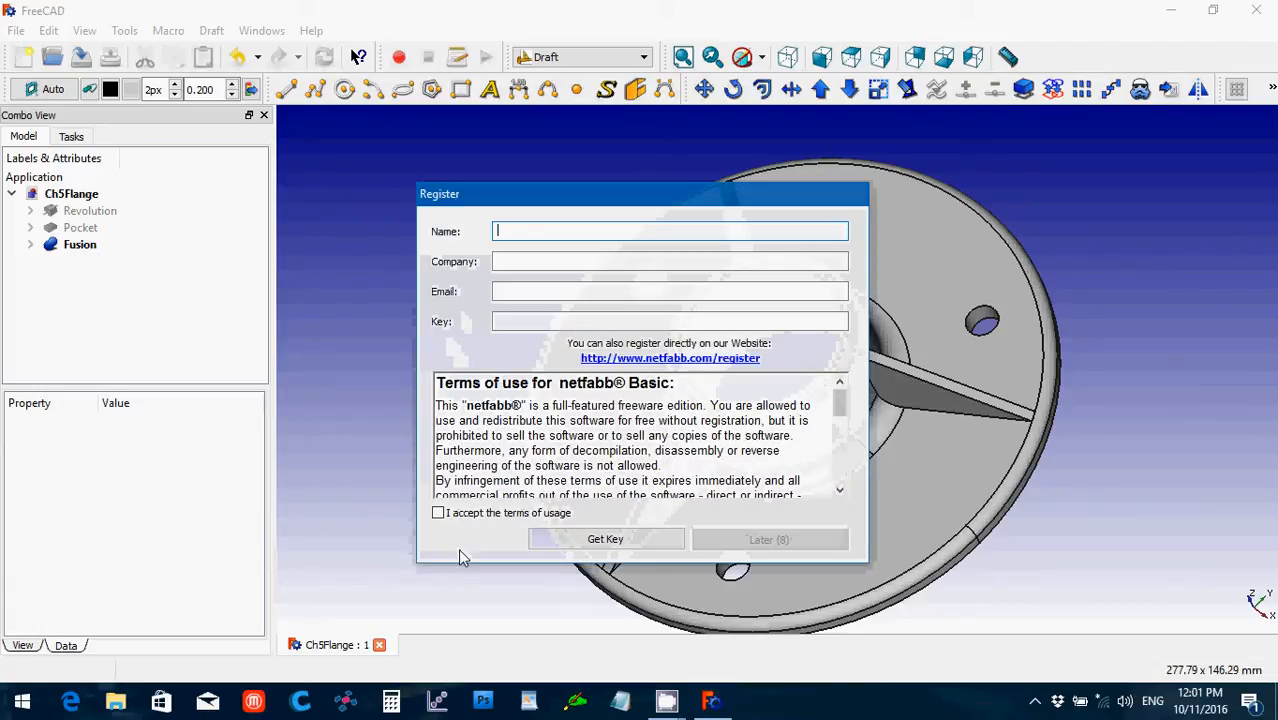
left_click(438, 514)
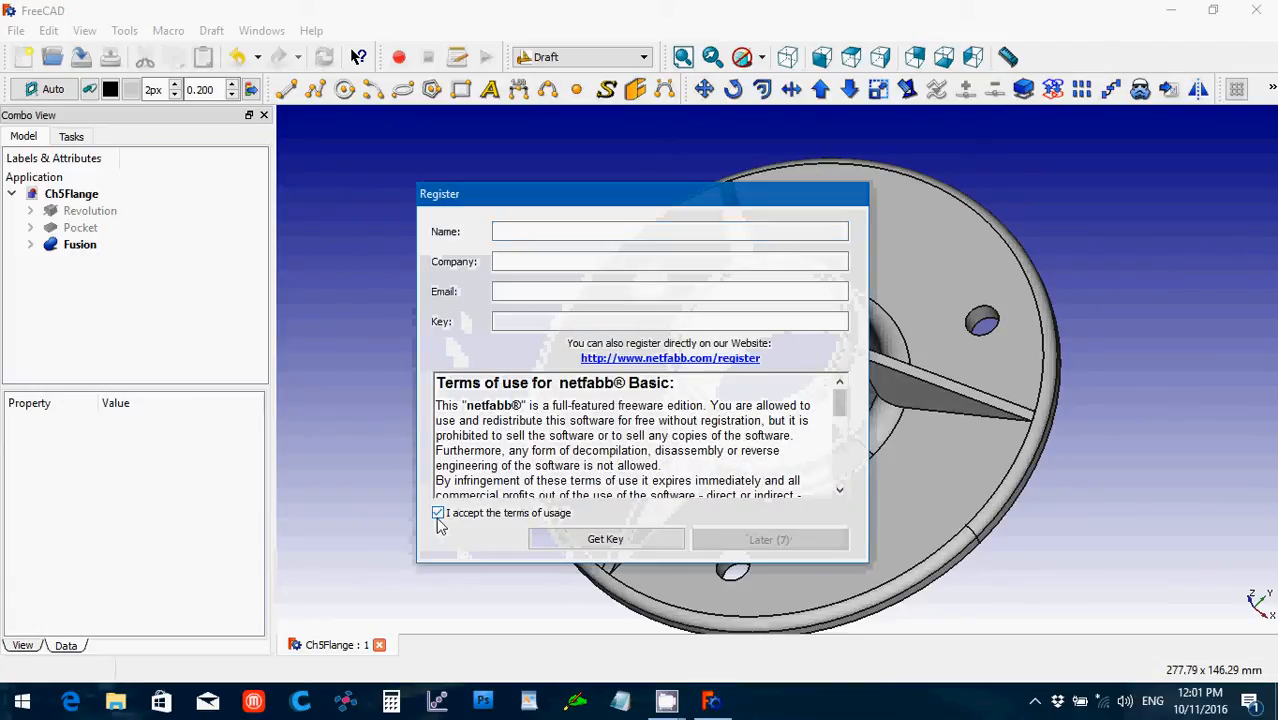
left_click(771, 540)
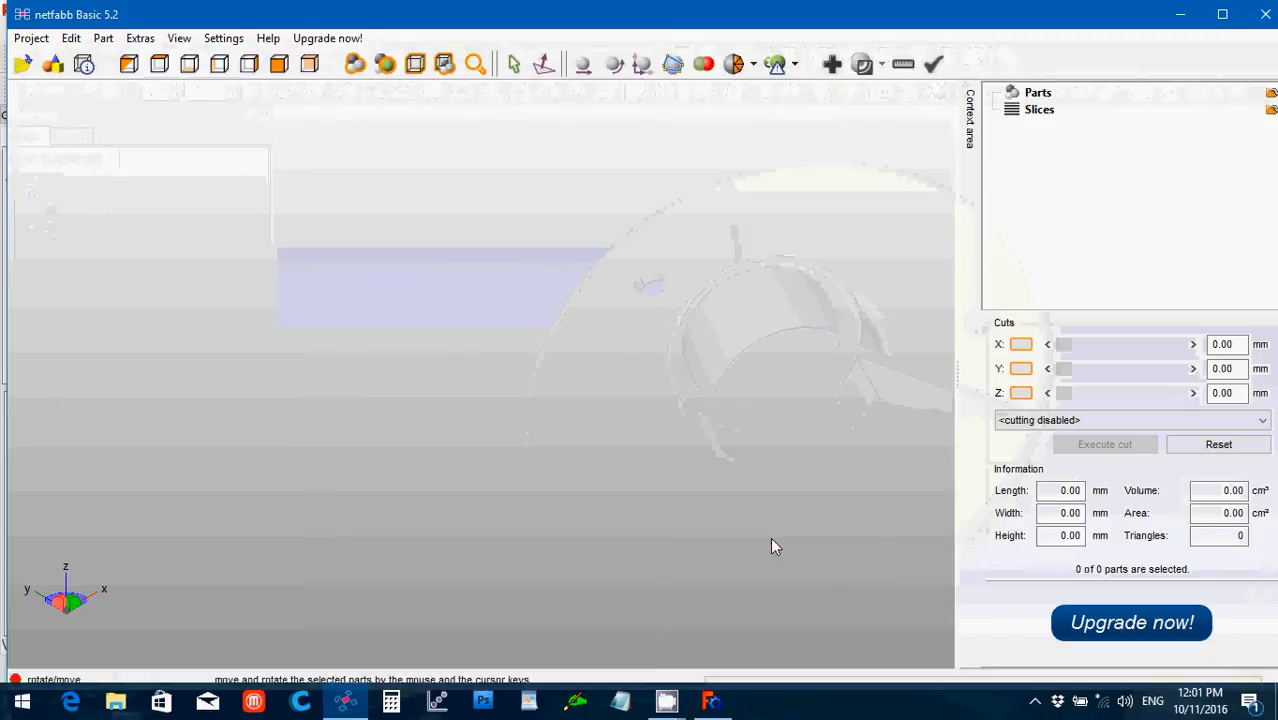
left_click(103, 38)
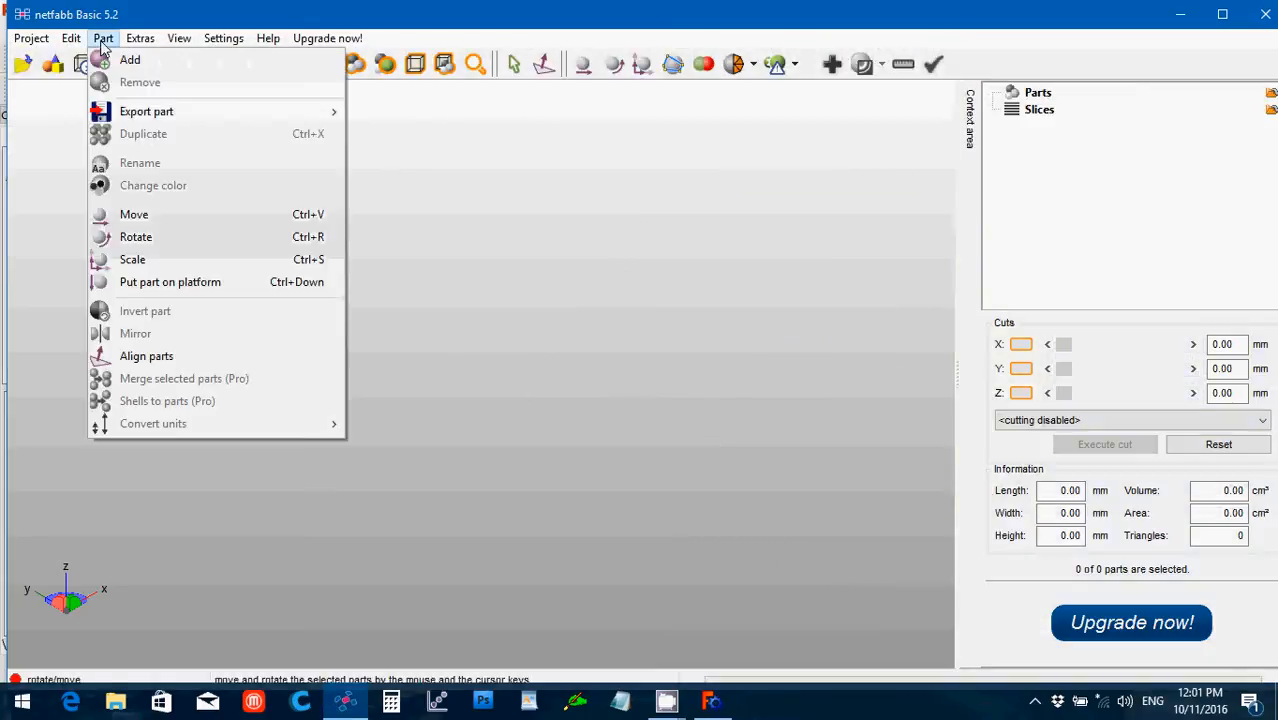
mouse_move(137, 114)
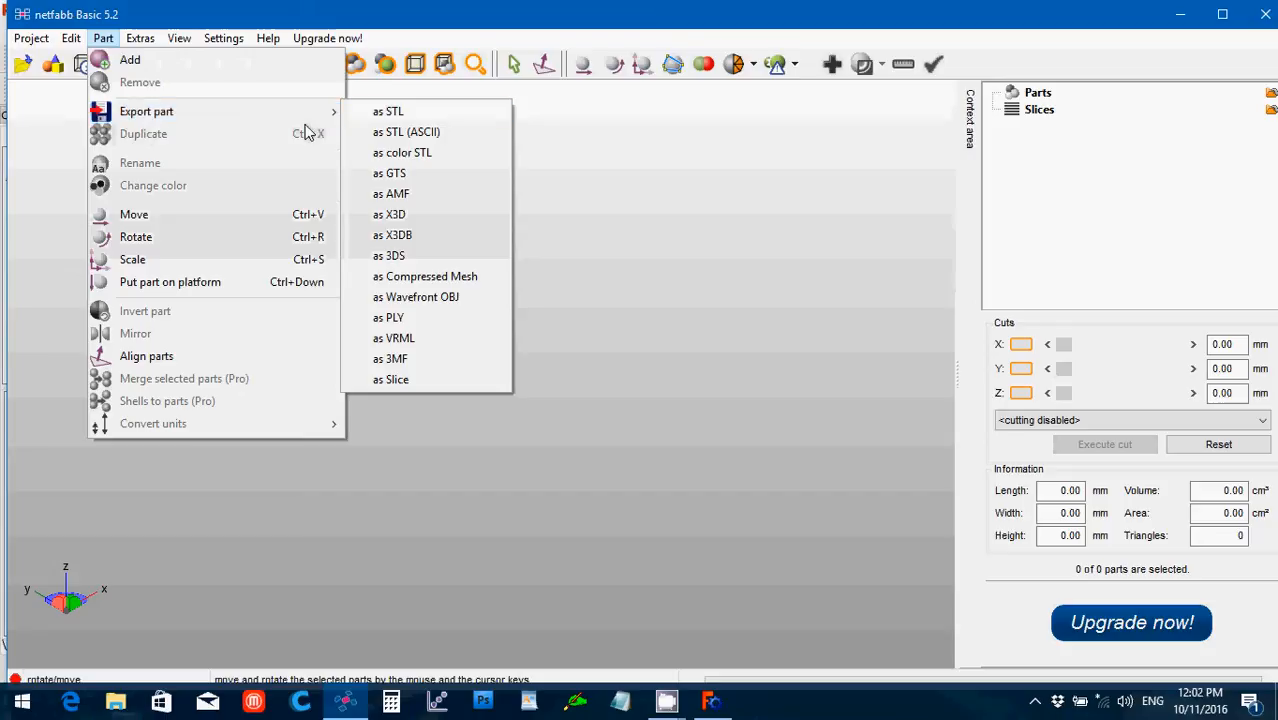
left_click(388, 121)
left_click(764, 355)
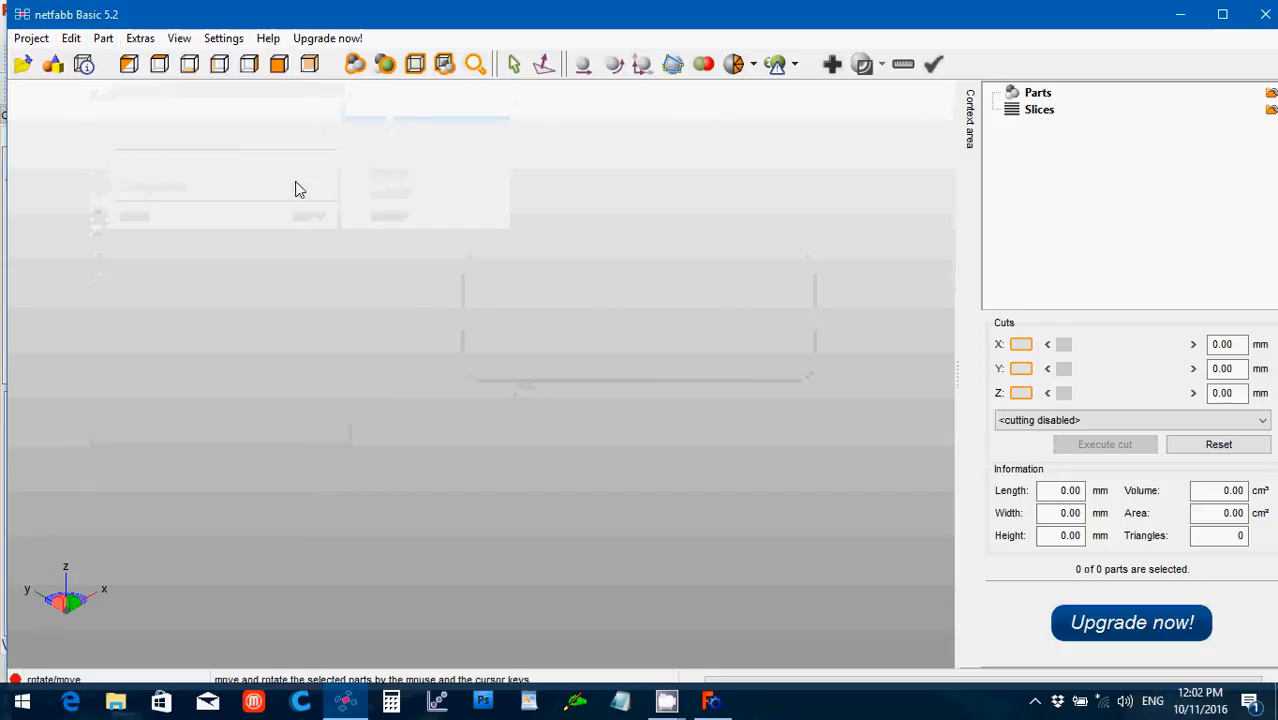
- Start adding a part and browse to the SolidWorks2010Examples folder inside _STL Files
left_click(103, 38)
left_click(125, 60)
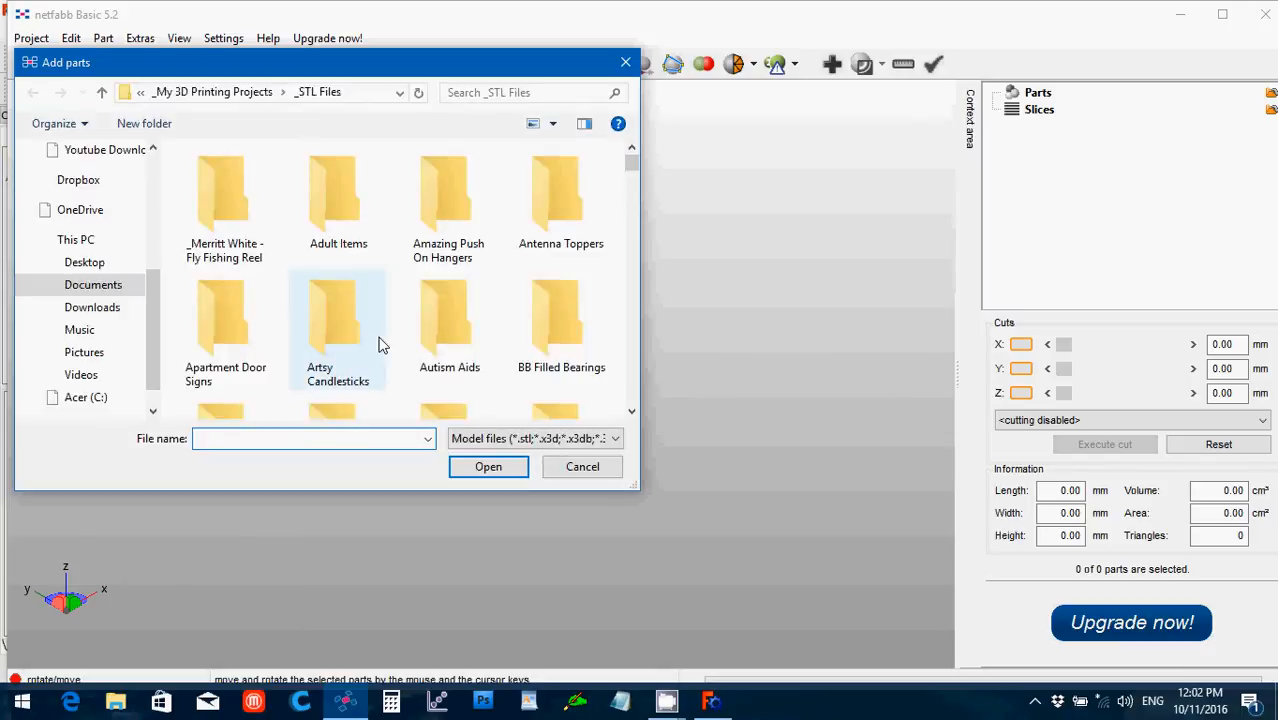
left_click(632, 412)
left_click(632, 412)
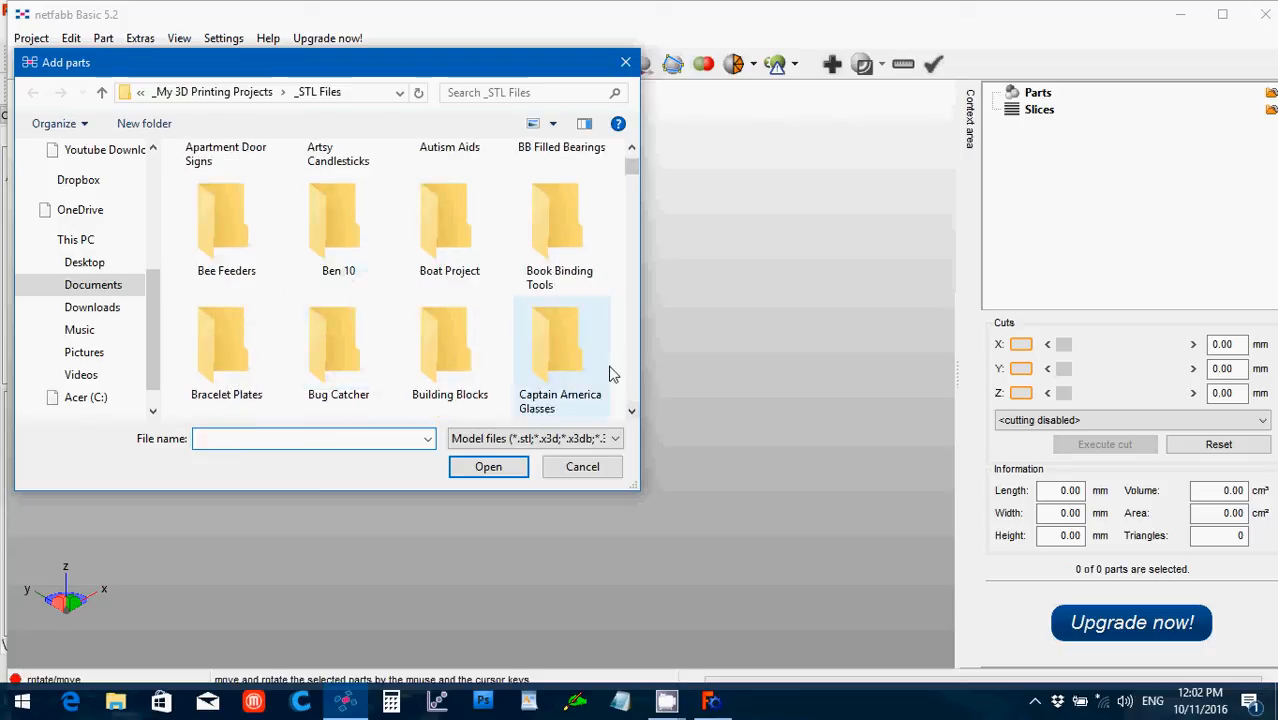
scroll(617, 372, "down", 1)
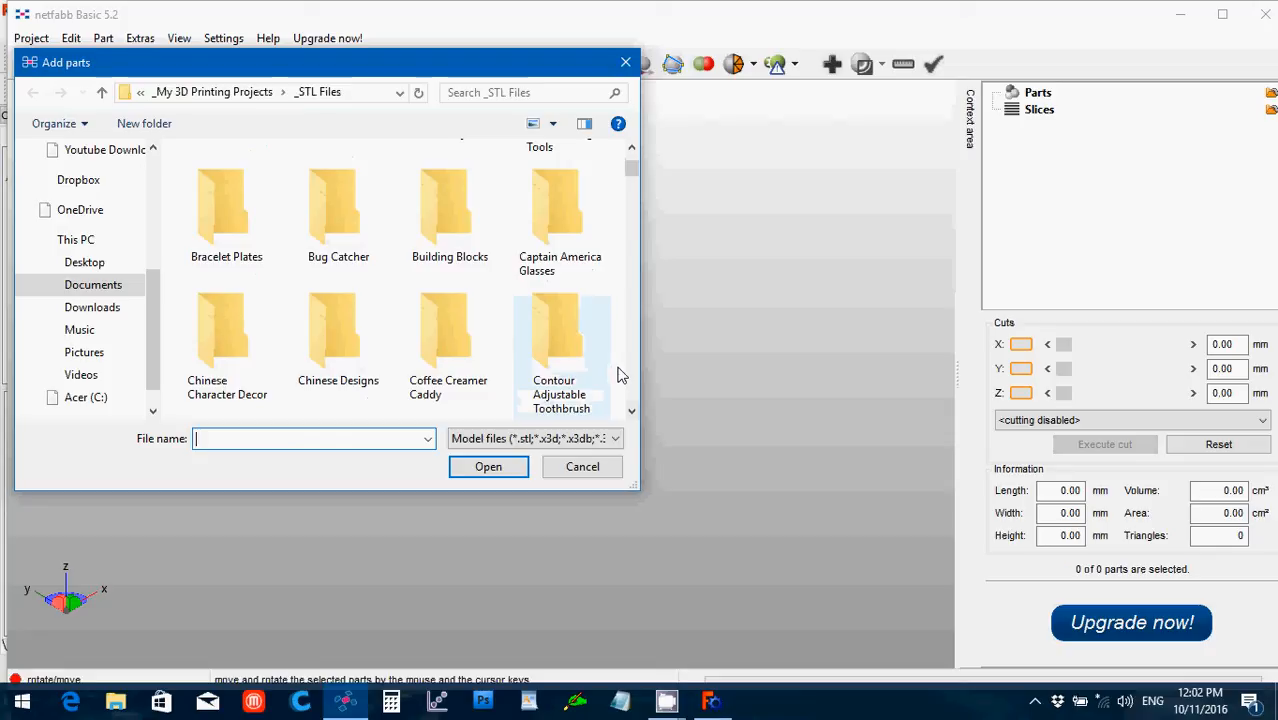
scroll(617, 374, "down", 1)
scroll(617, 374, "down", 1)
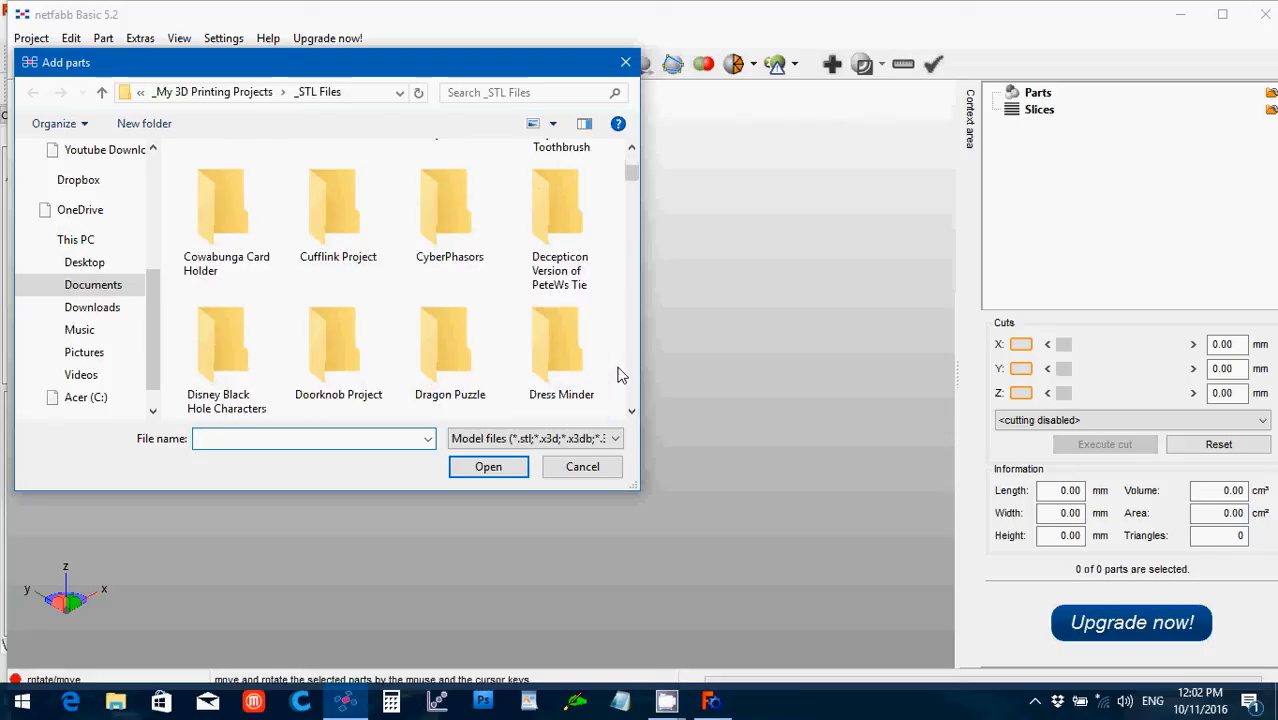
scroll(617, 374, "down", 1)
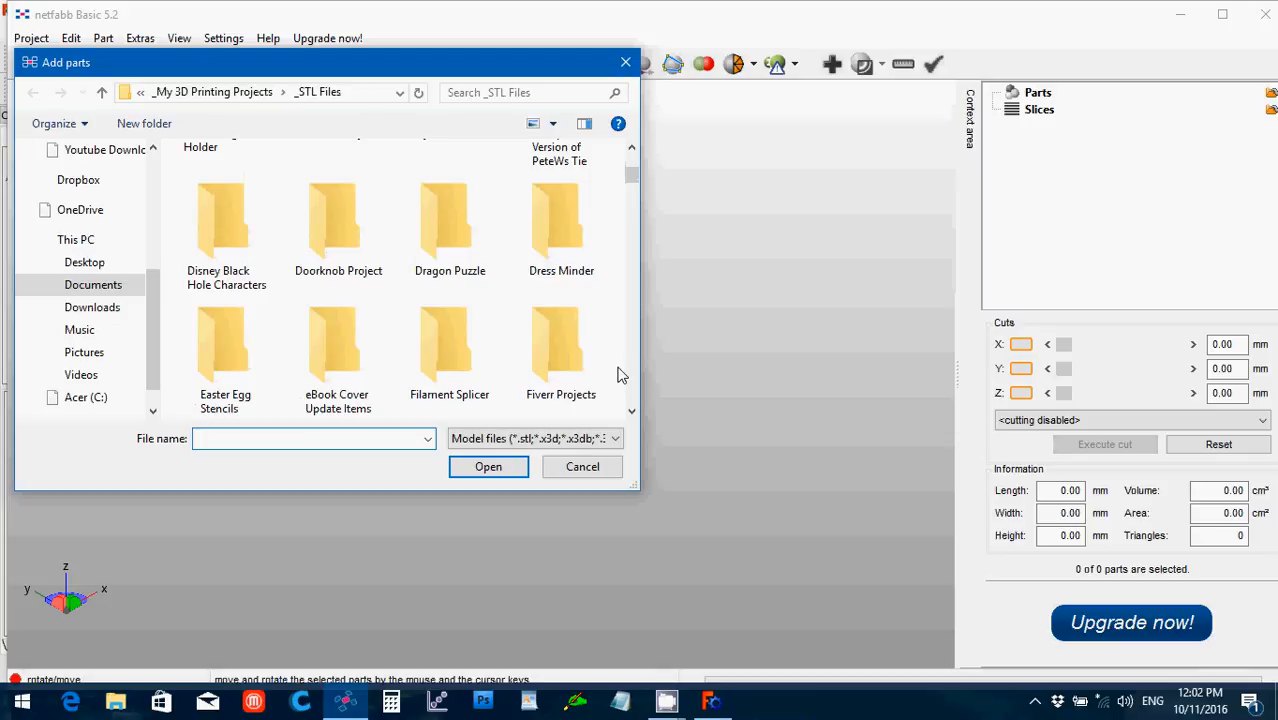
scroll(617, 374, "down", 1)
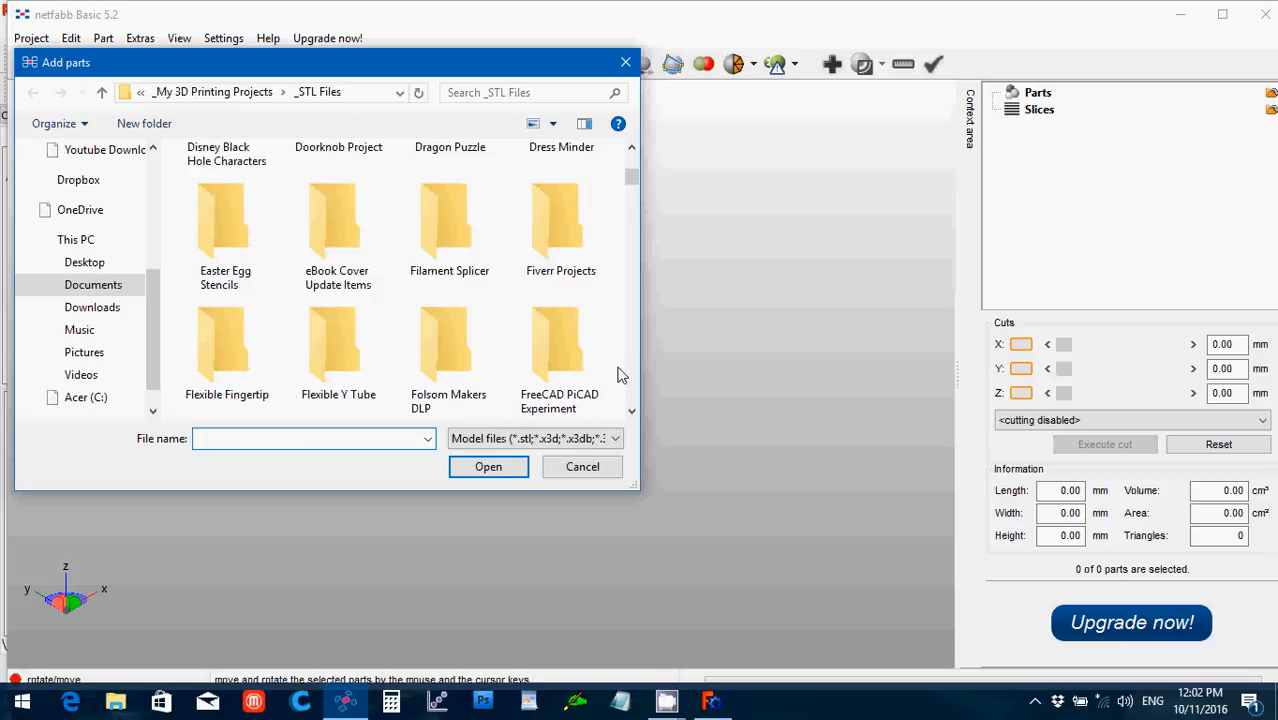
scroll(617, 374, "down", 1)
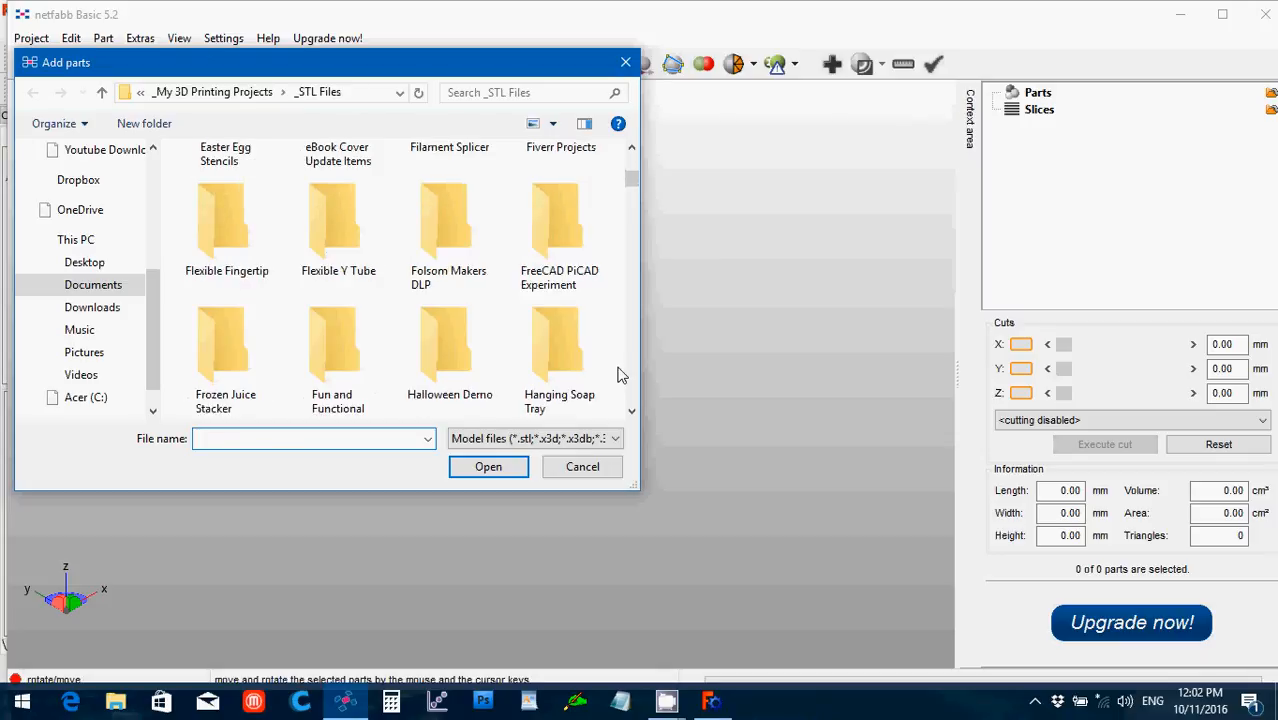
scroll(617, 374, "down", 1)
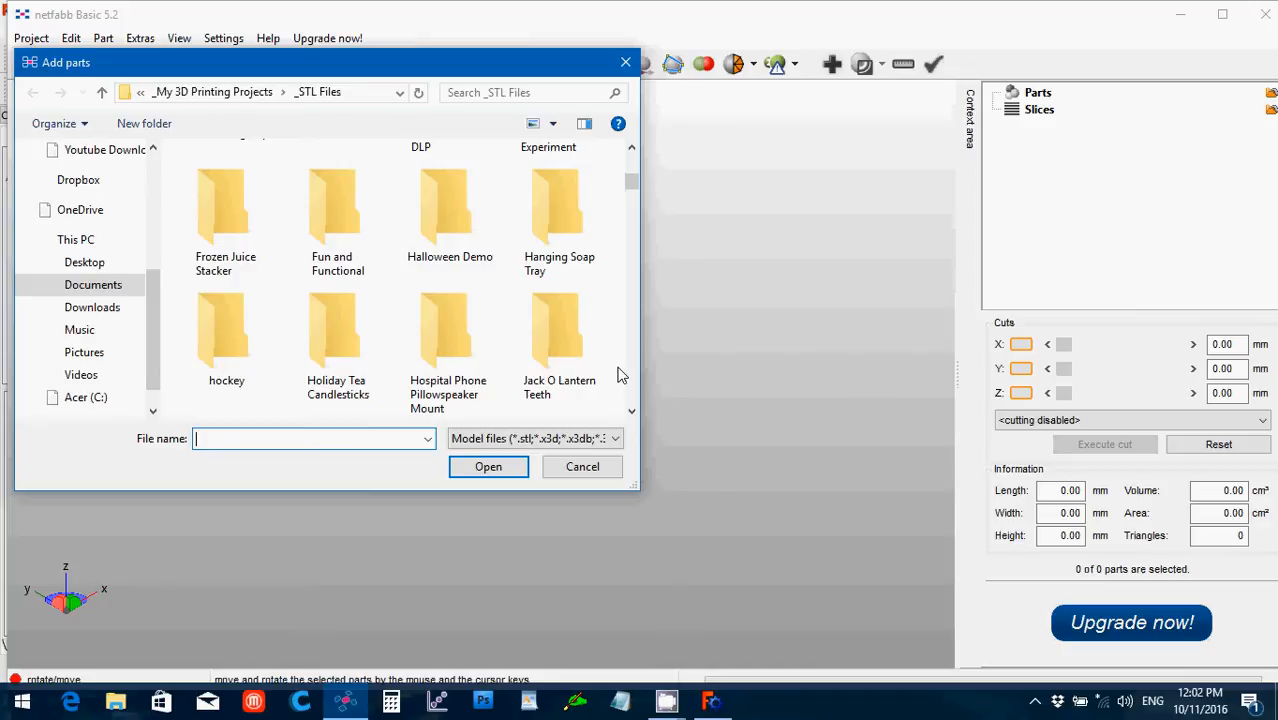
scroll(617, 374, "down", 7)
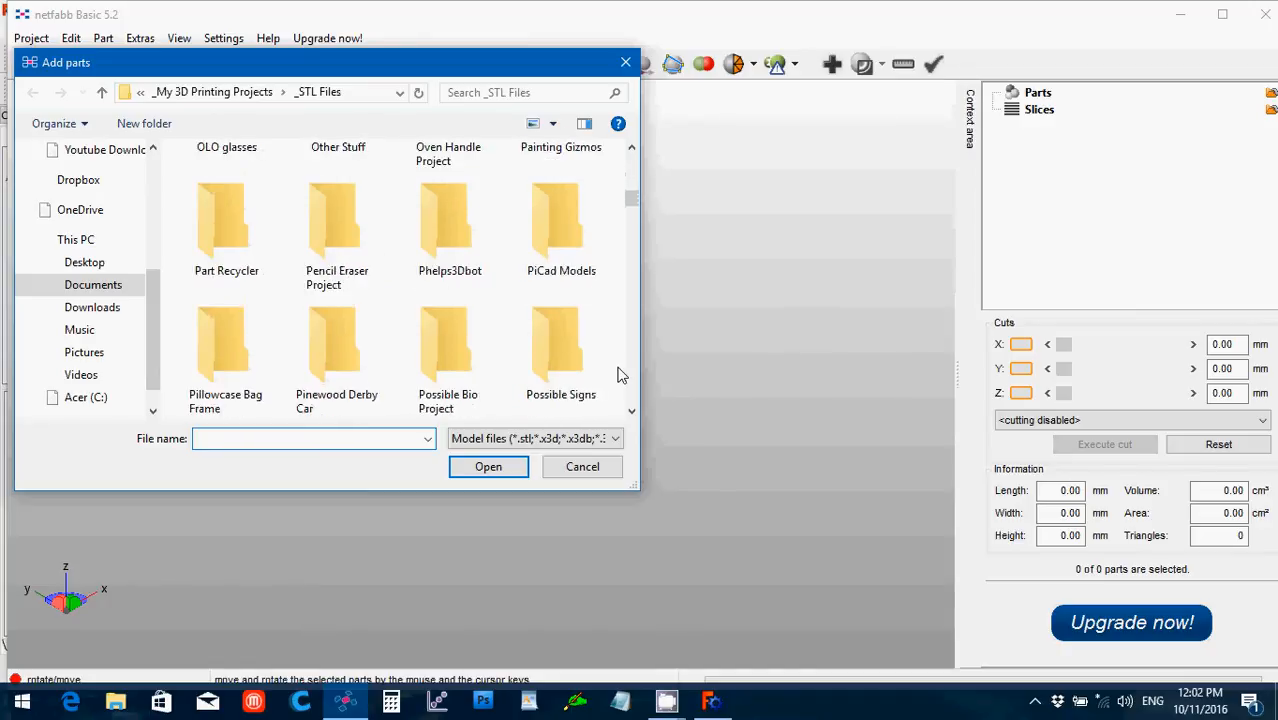
scroll(617, 374, "down", 3)
scroll(617, 374, "down", 1)
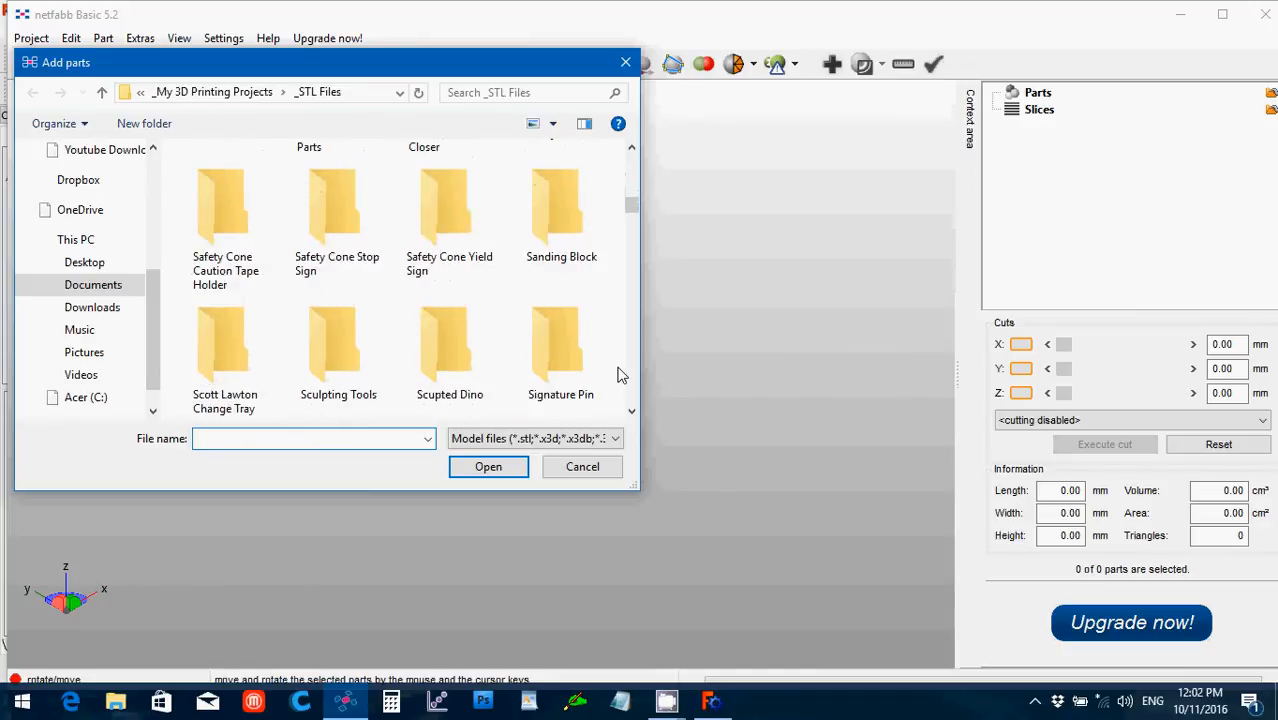
scroll(617, 374, "down", 2)
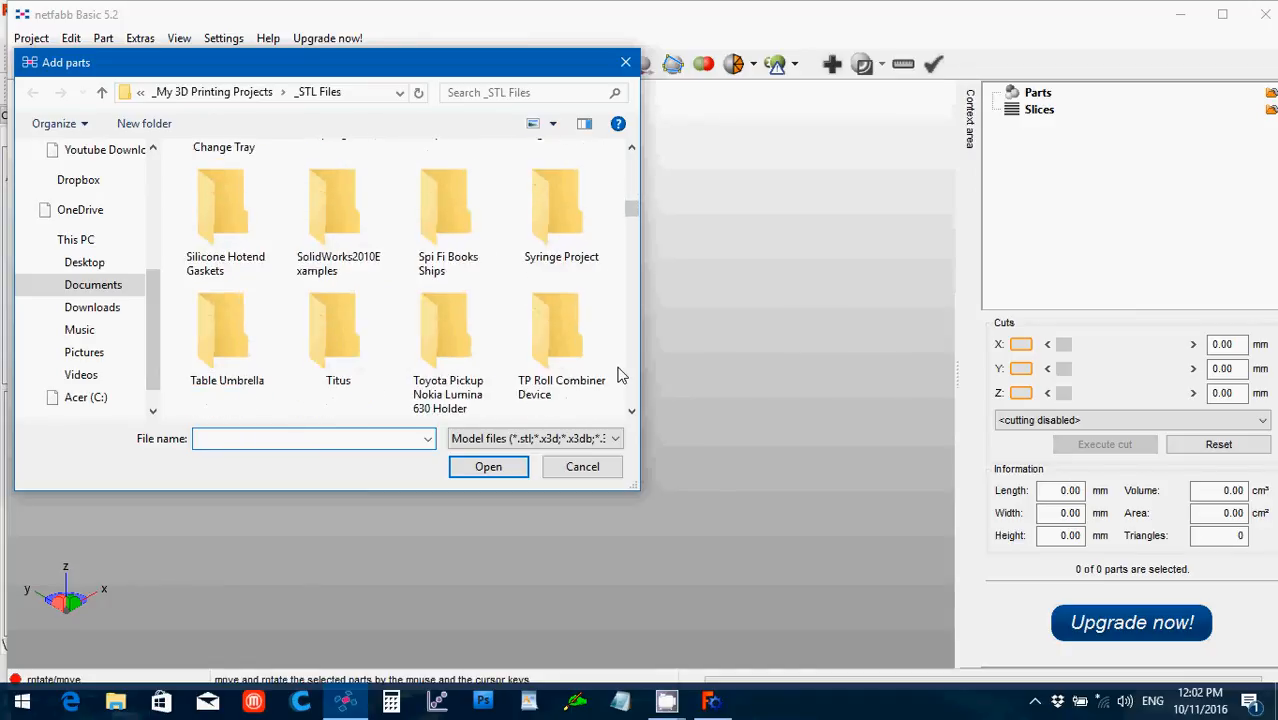
scroll(617, 374, "up", 1)
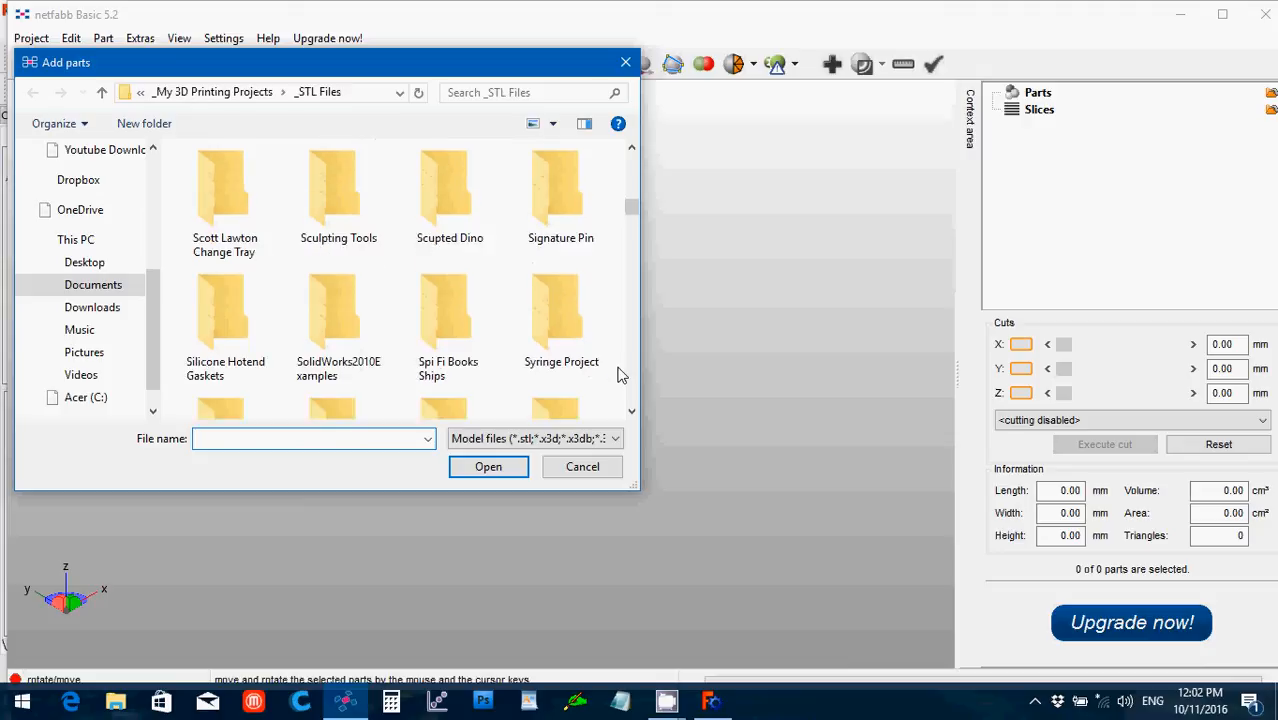
scroll(617, 374, "up", 1)
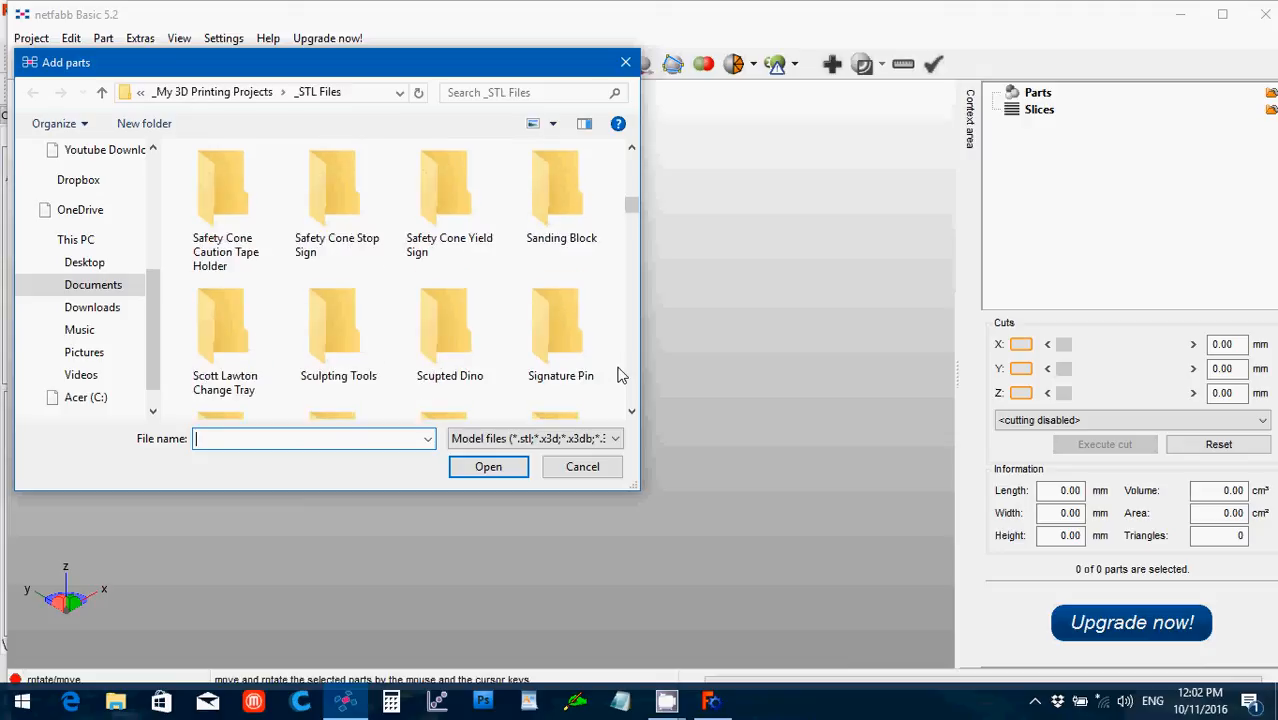
scroll(617, 374, "down", 2)
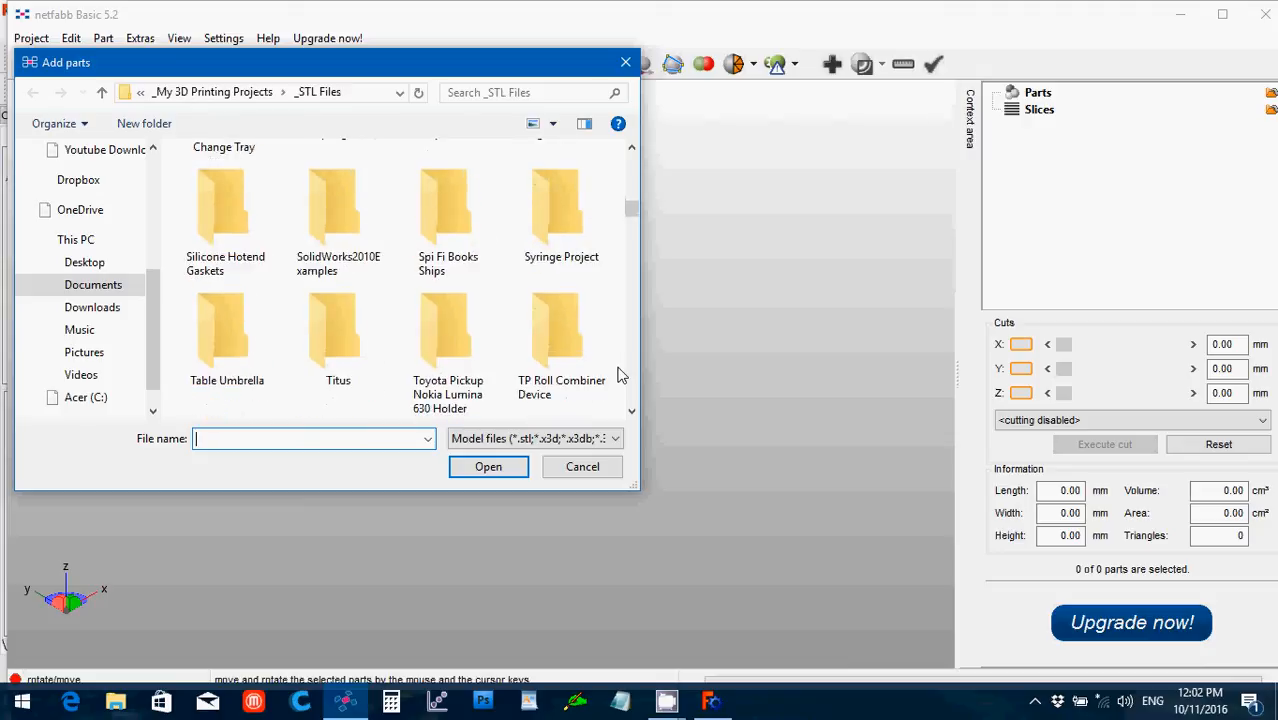
left_click(313, 224)
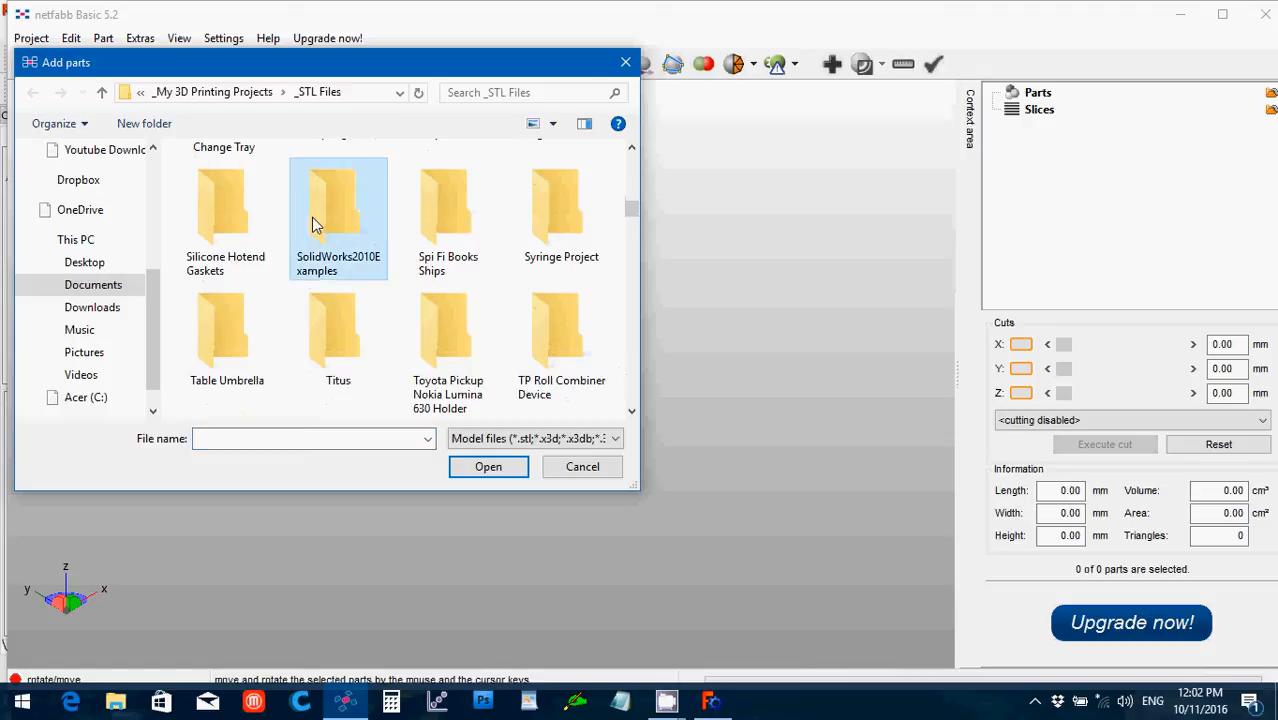
double_click(326, 222)
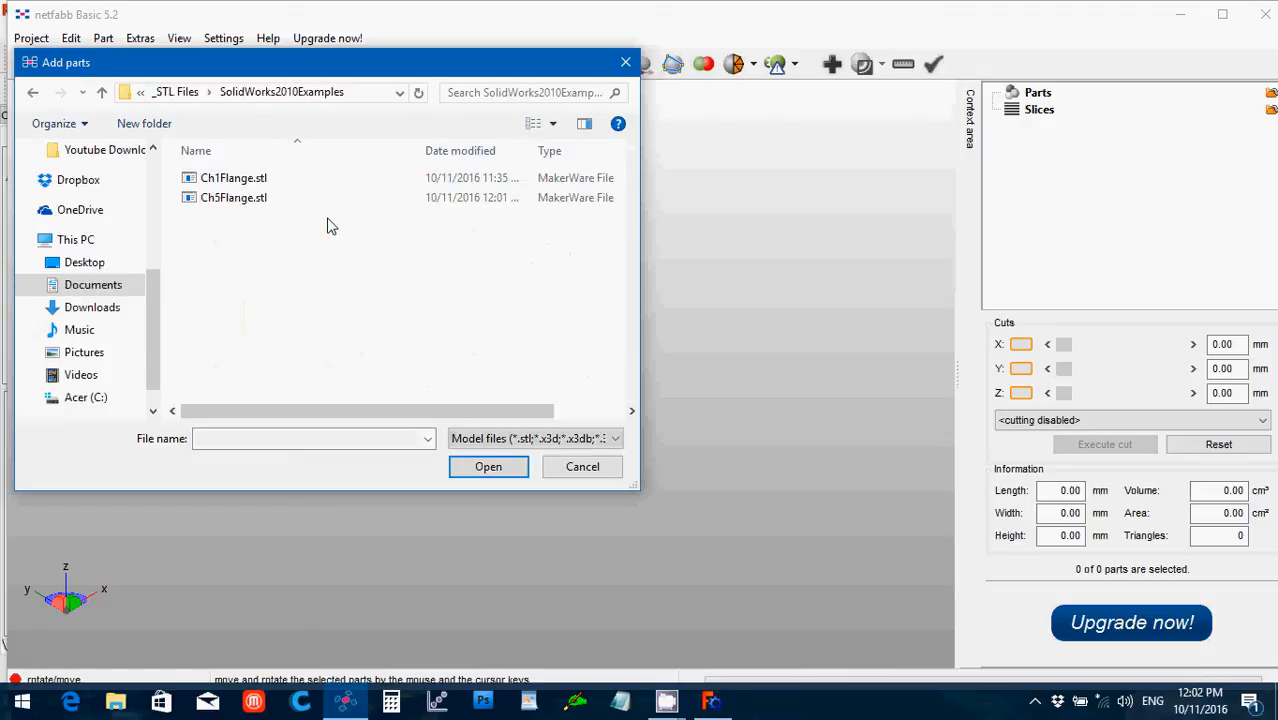
left_click(240, 180)
left_click(496, 466)
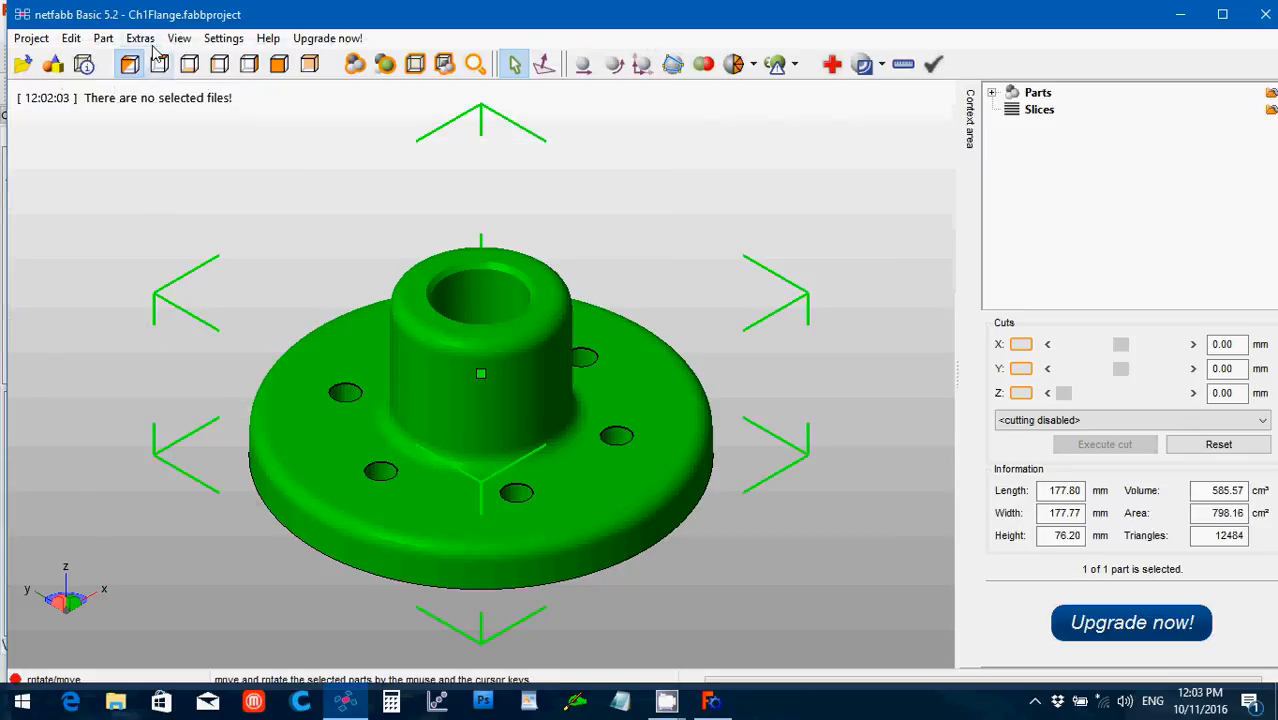
left_click(104, 42)
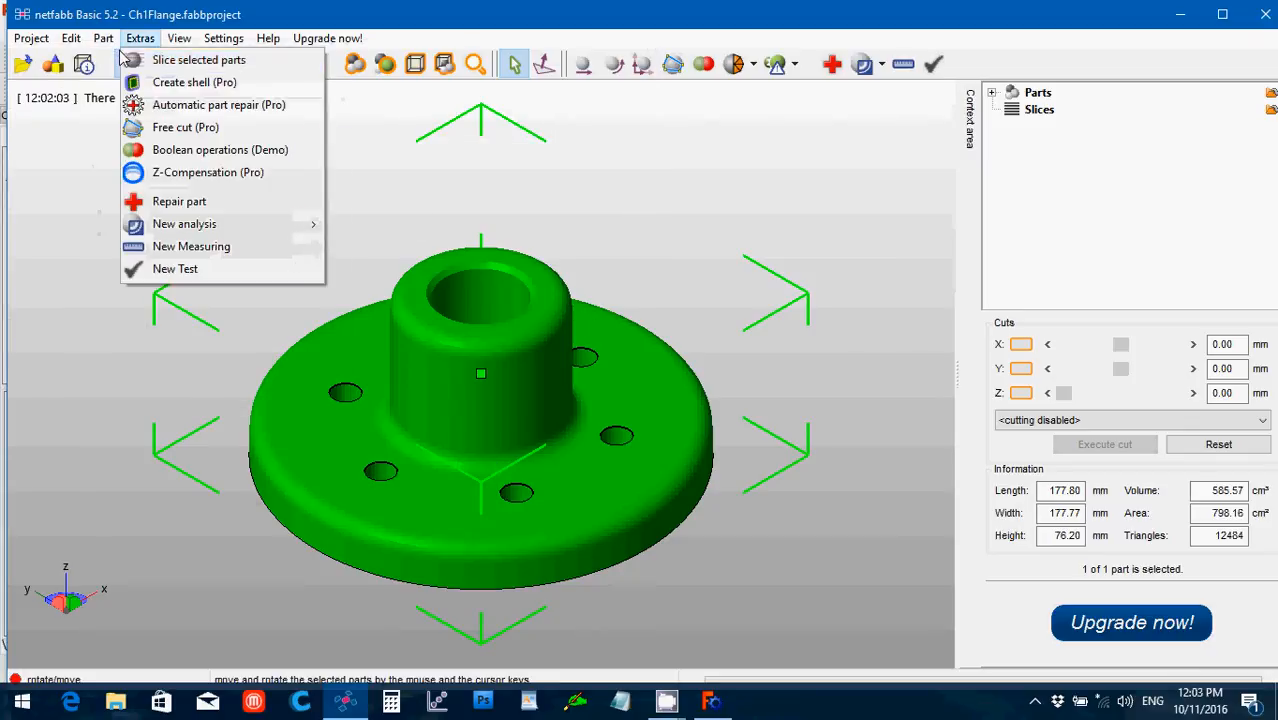
left_click(121, 84)
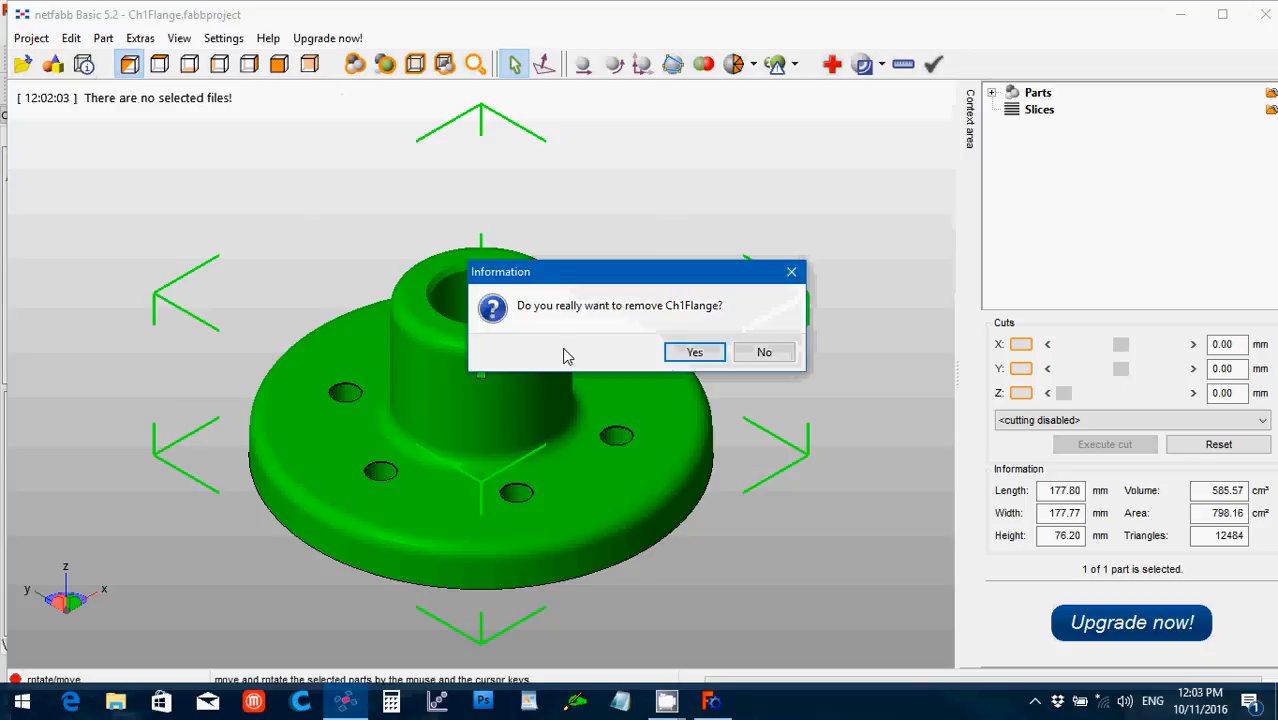
left_click(694, 352)
- Add Ch5Flange.stl to the project to inspect the exported mesh, and close netfabb without saving the project
left_click(103, 38)
left_click(122, 62)
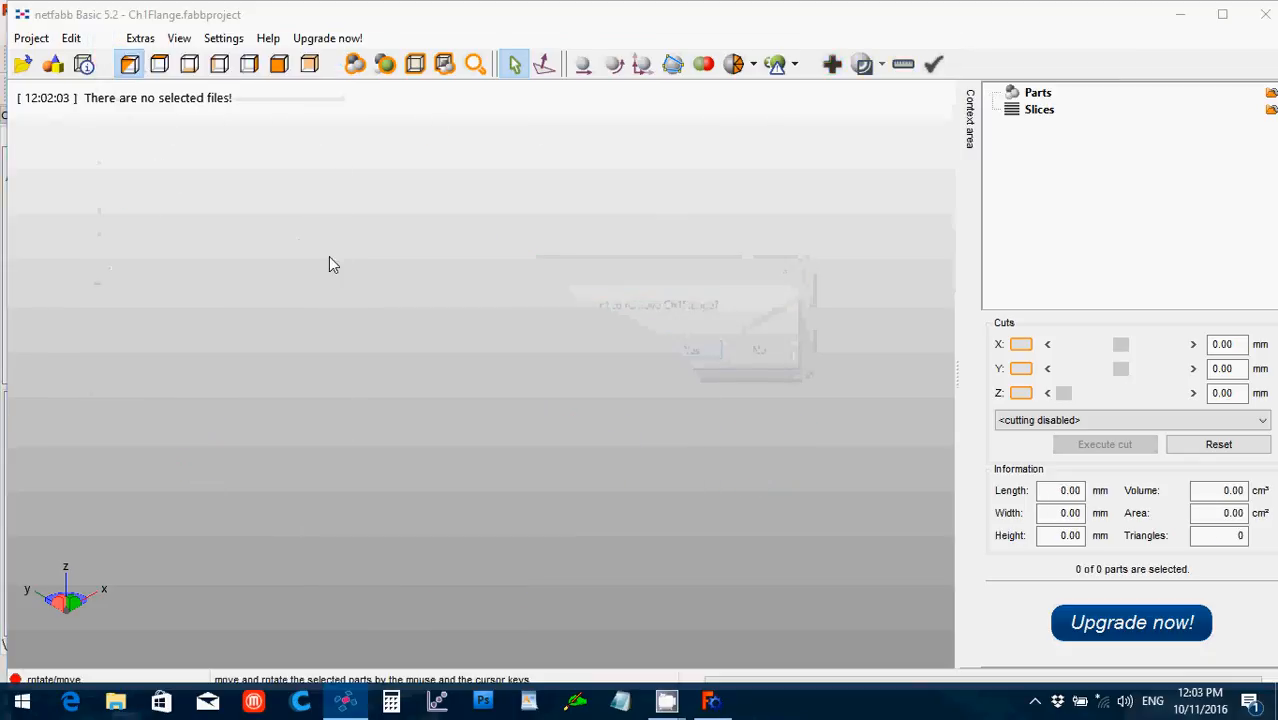
left_click(240, 198)
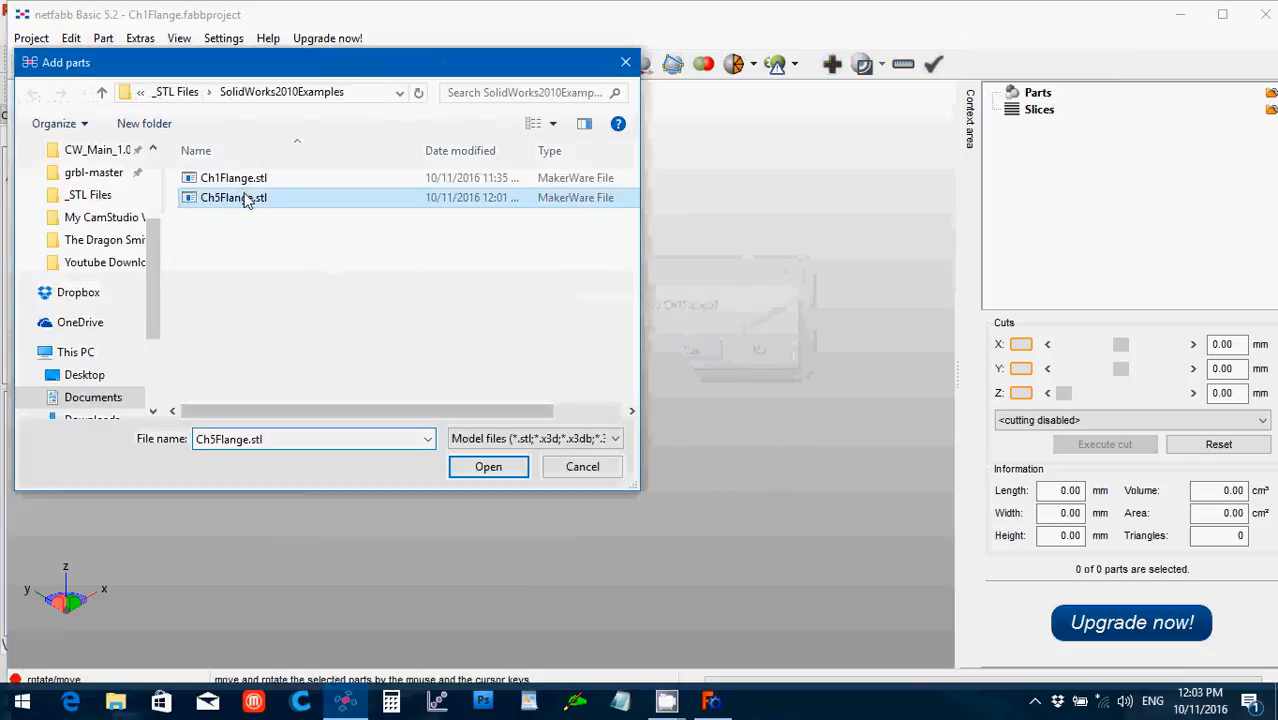
left_click(477, 468)
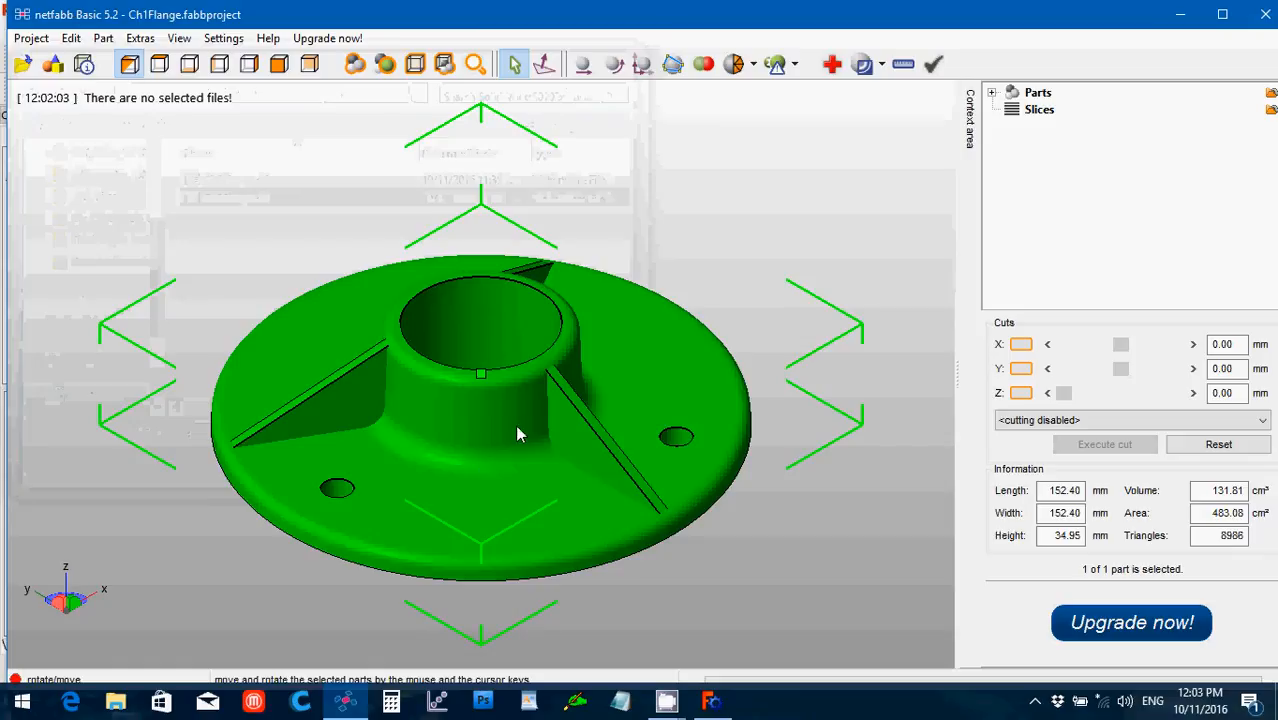
left_click(1258, 14)
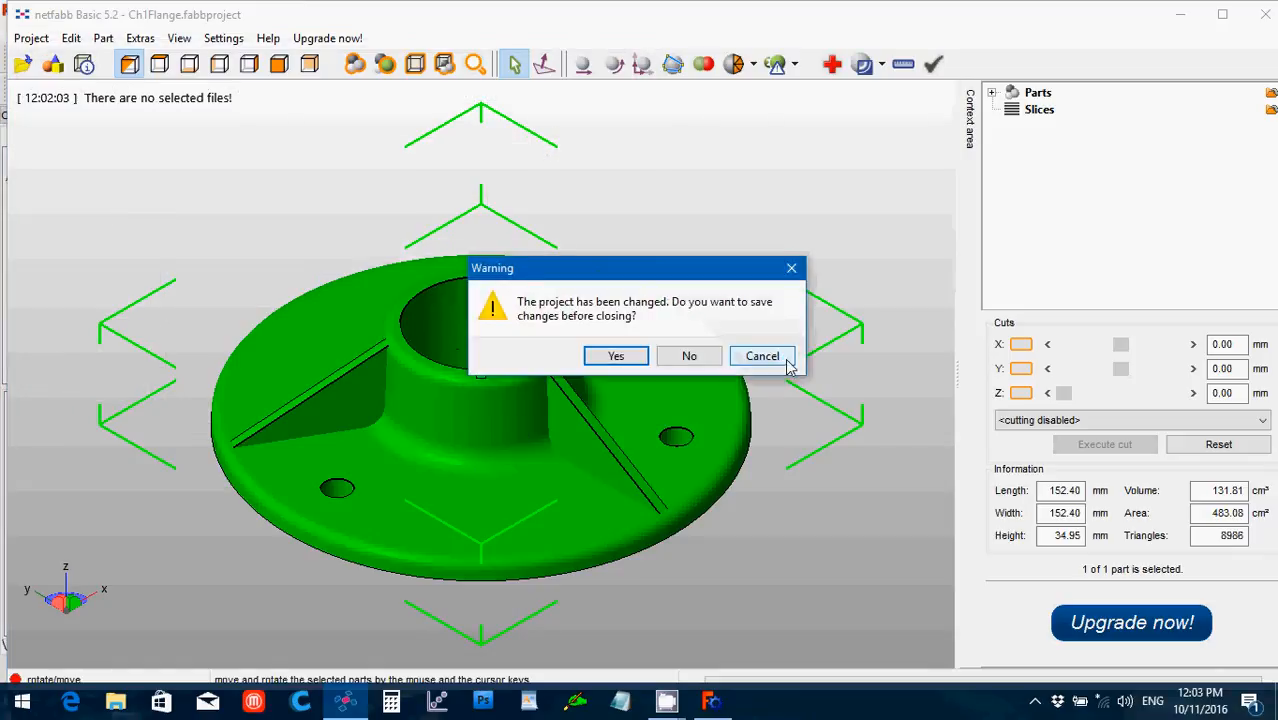
left_click(693, 356)
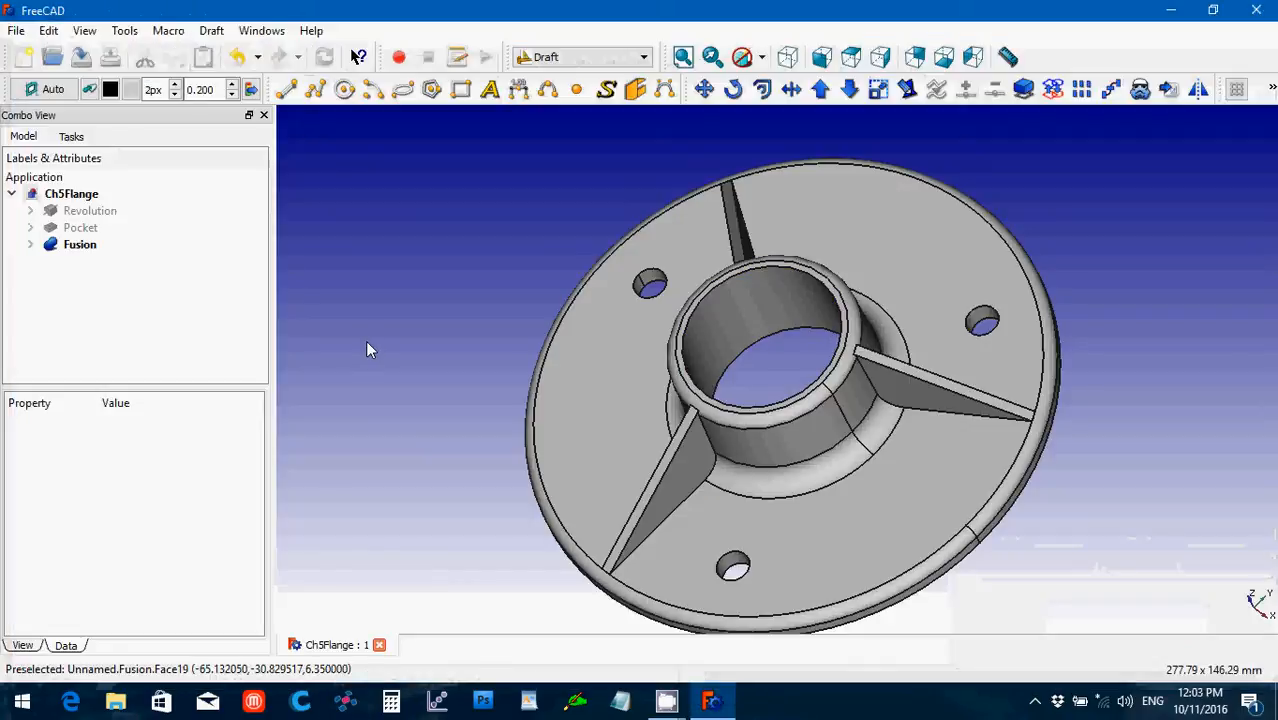